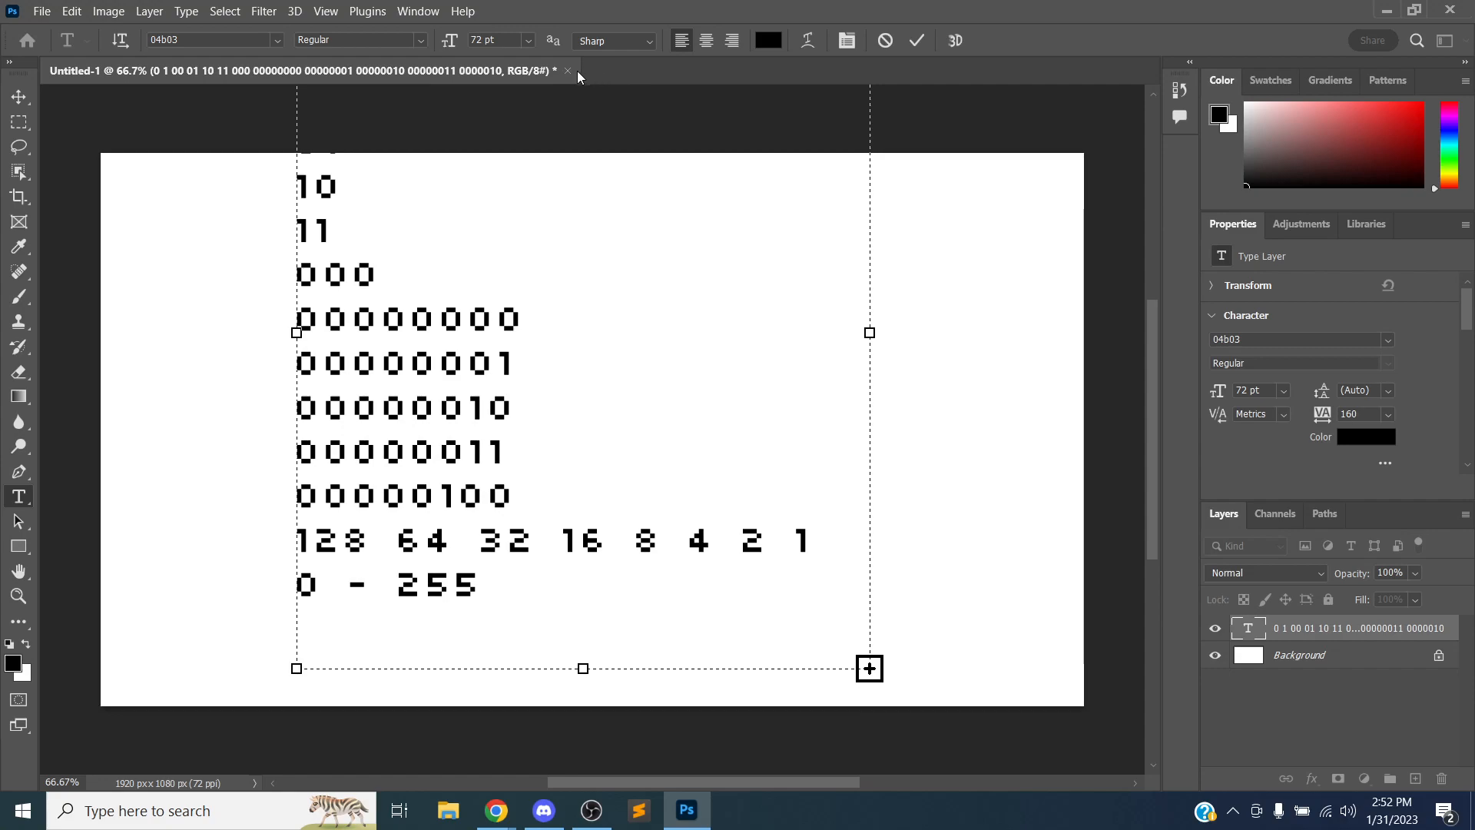
Delete the binary number text layer from the document
scroll(695, 237, up, 2)
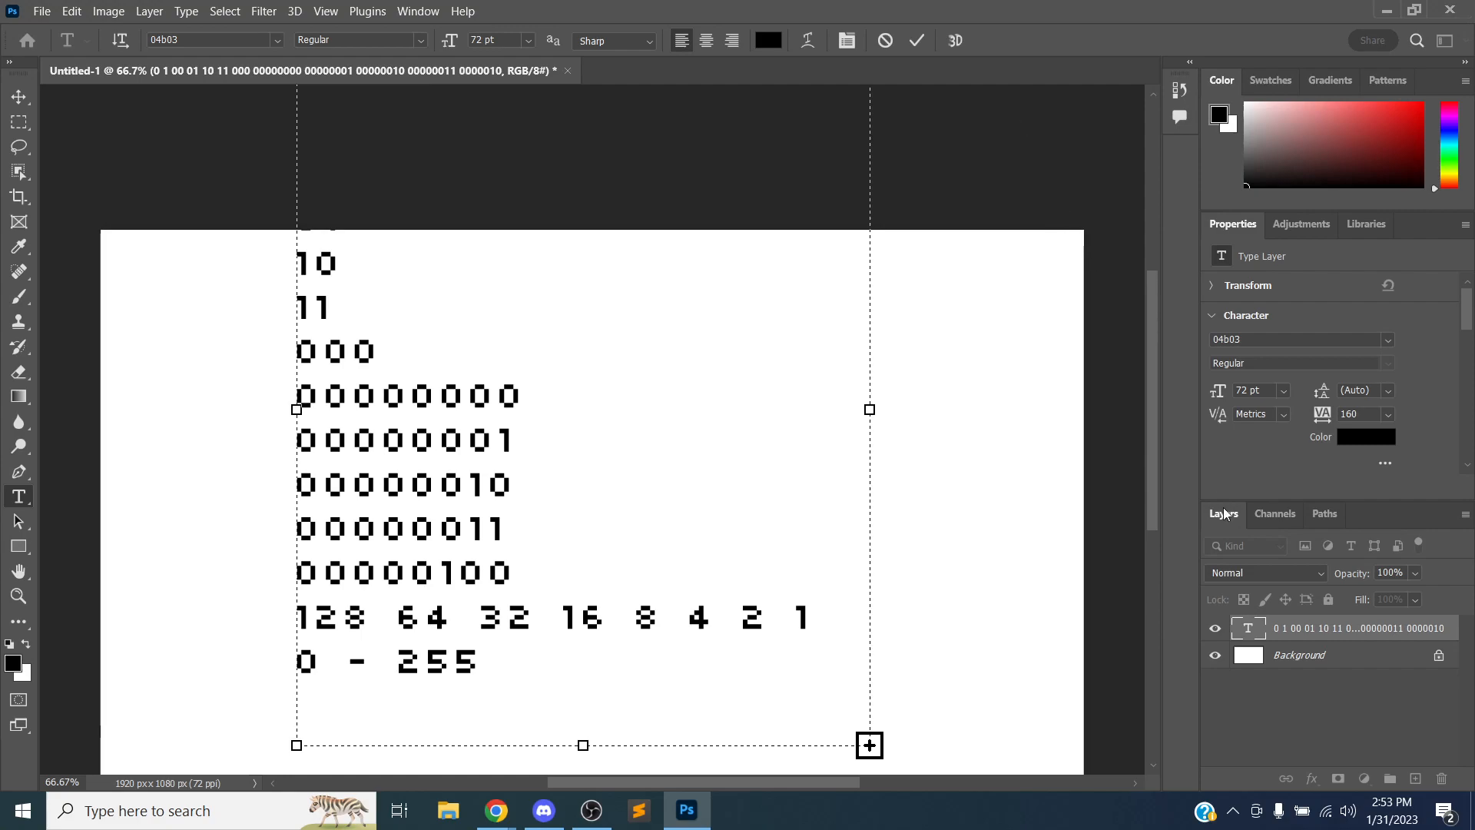
click(1299, 659)
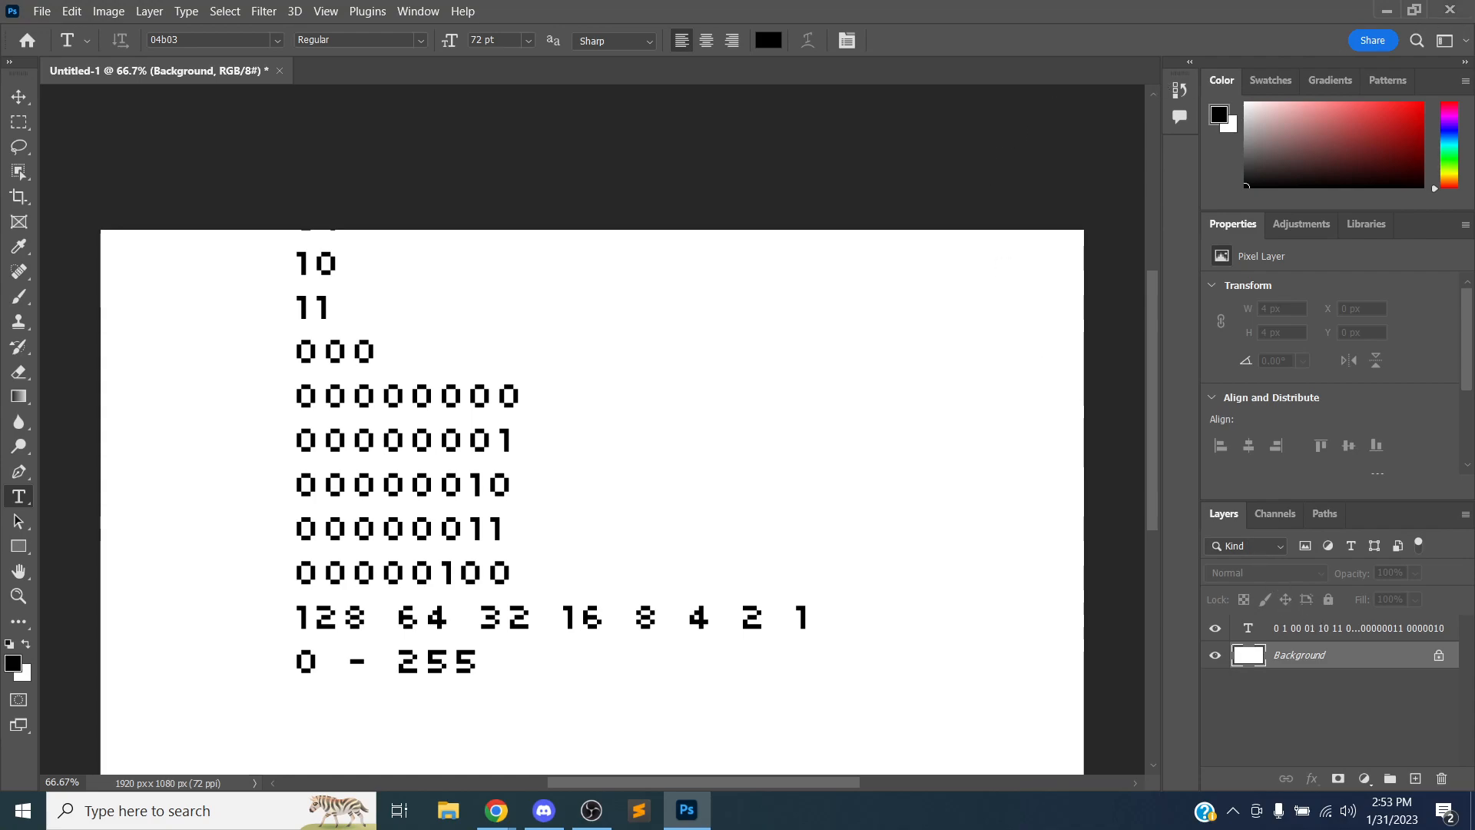
click(1327, 633)
click(1448, 780)
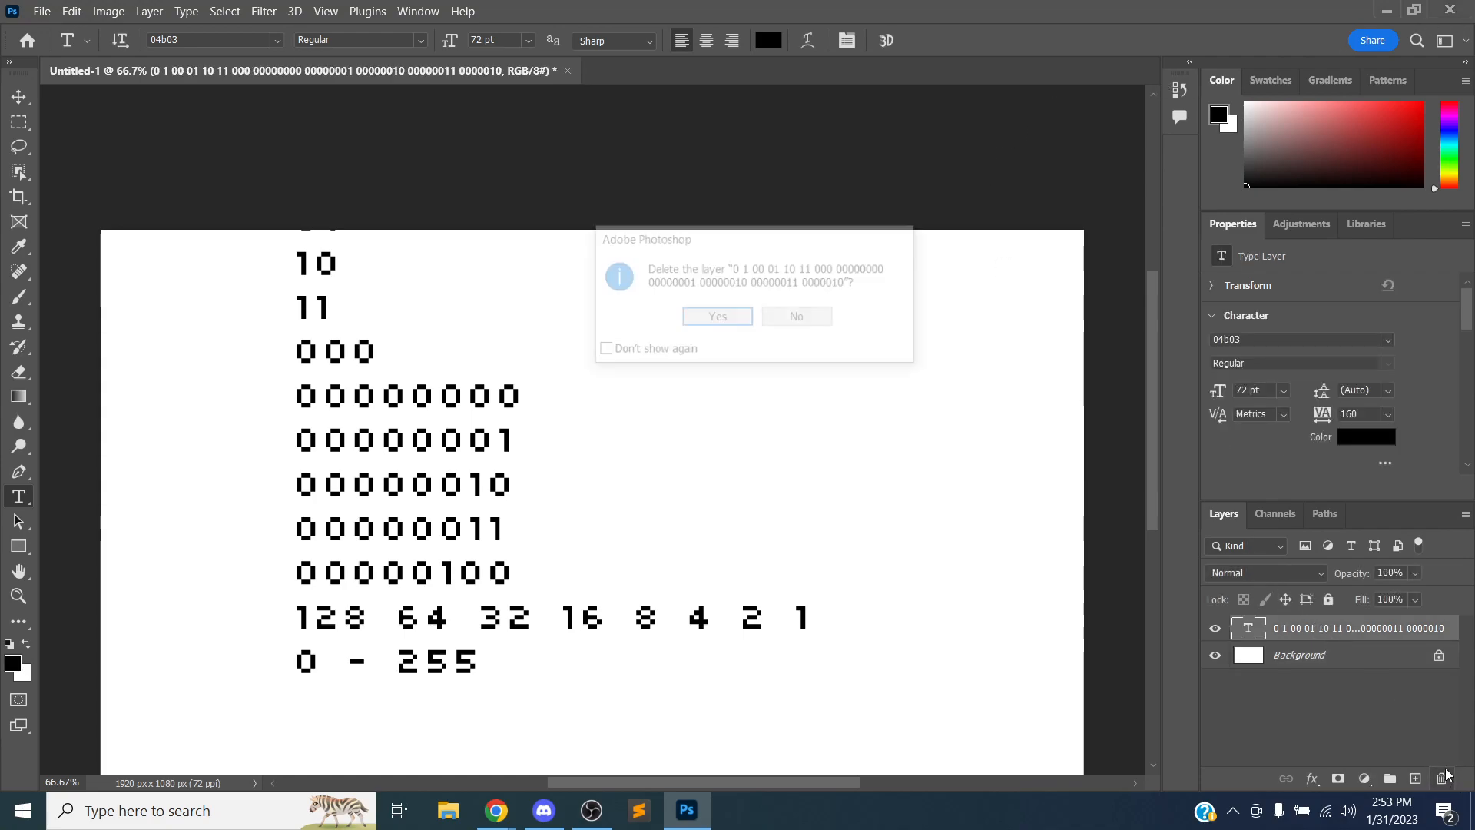
click(735, 327)
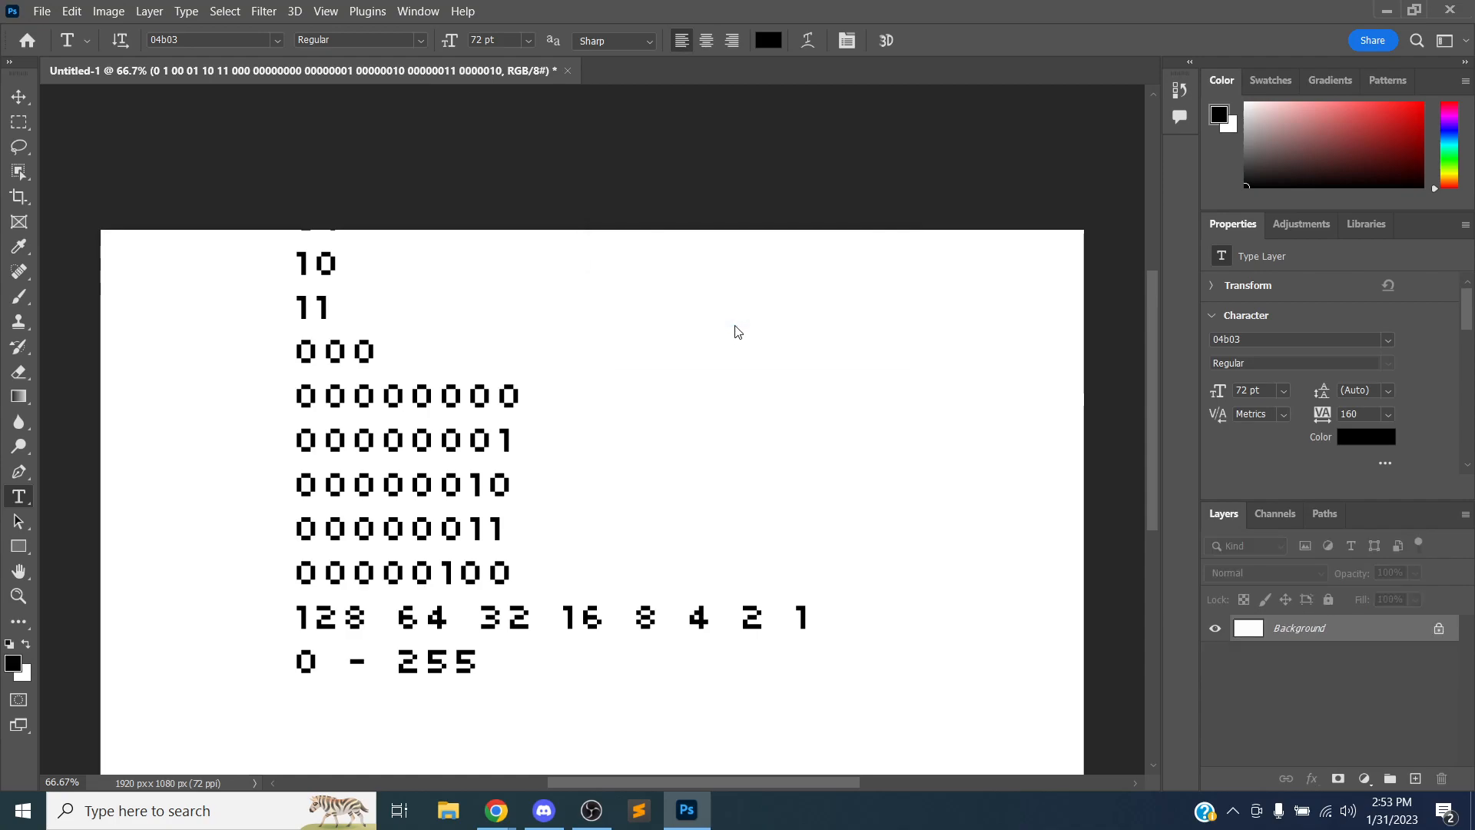
Minimize the open program windows and close the email draft window to clear the desktop
click(1387, 10)
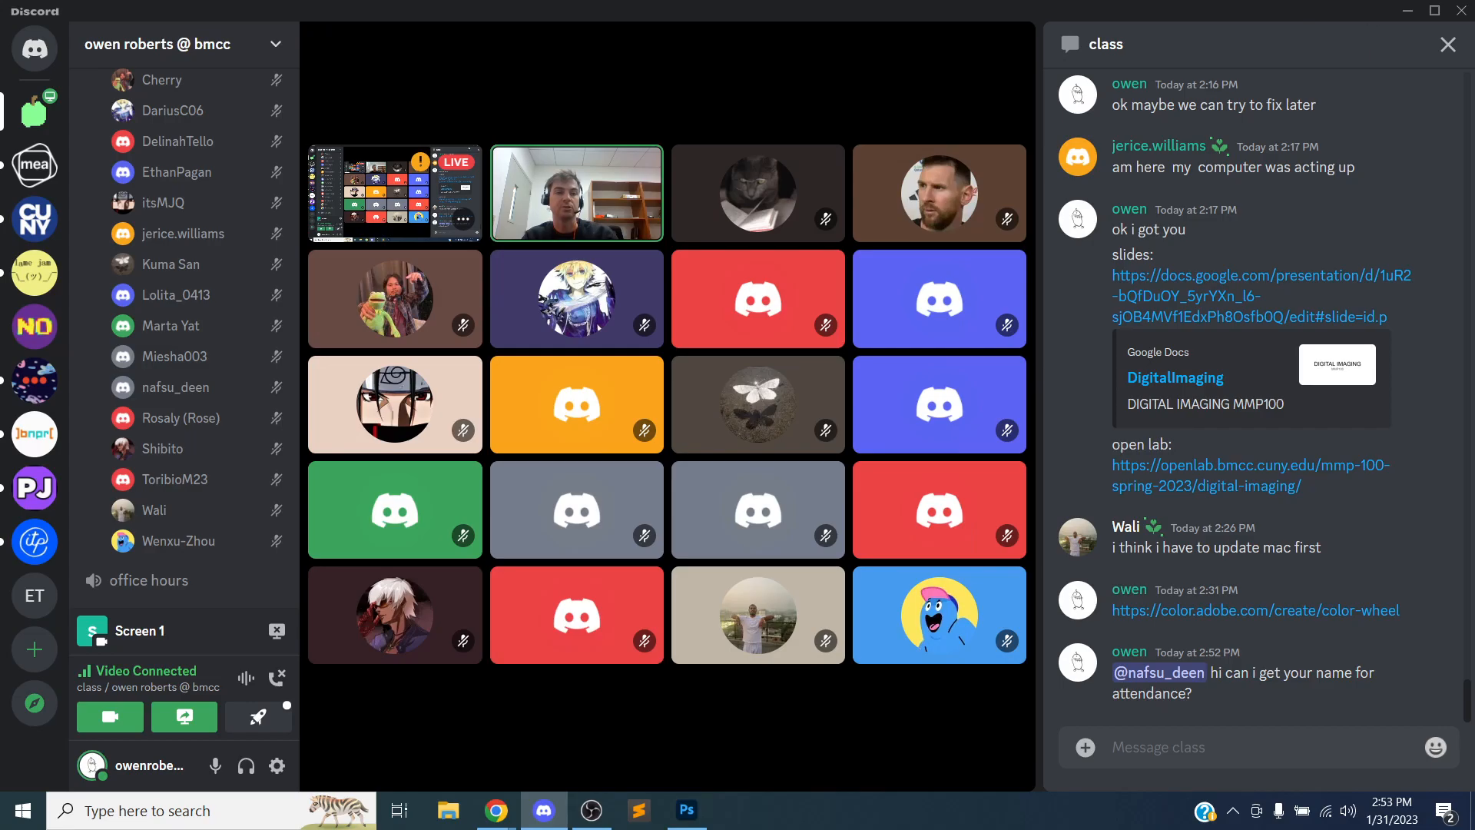
click(1407, 12)
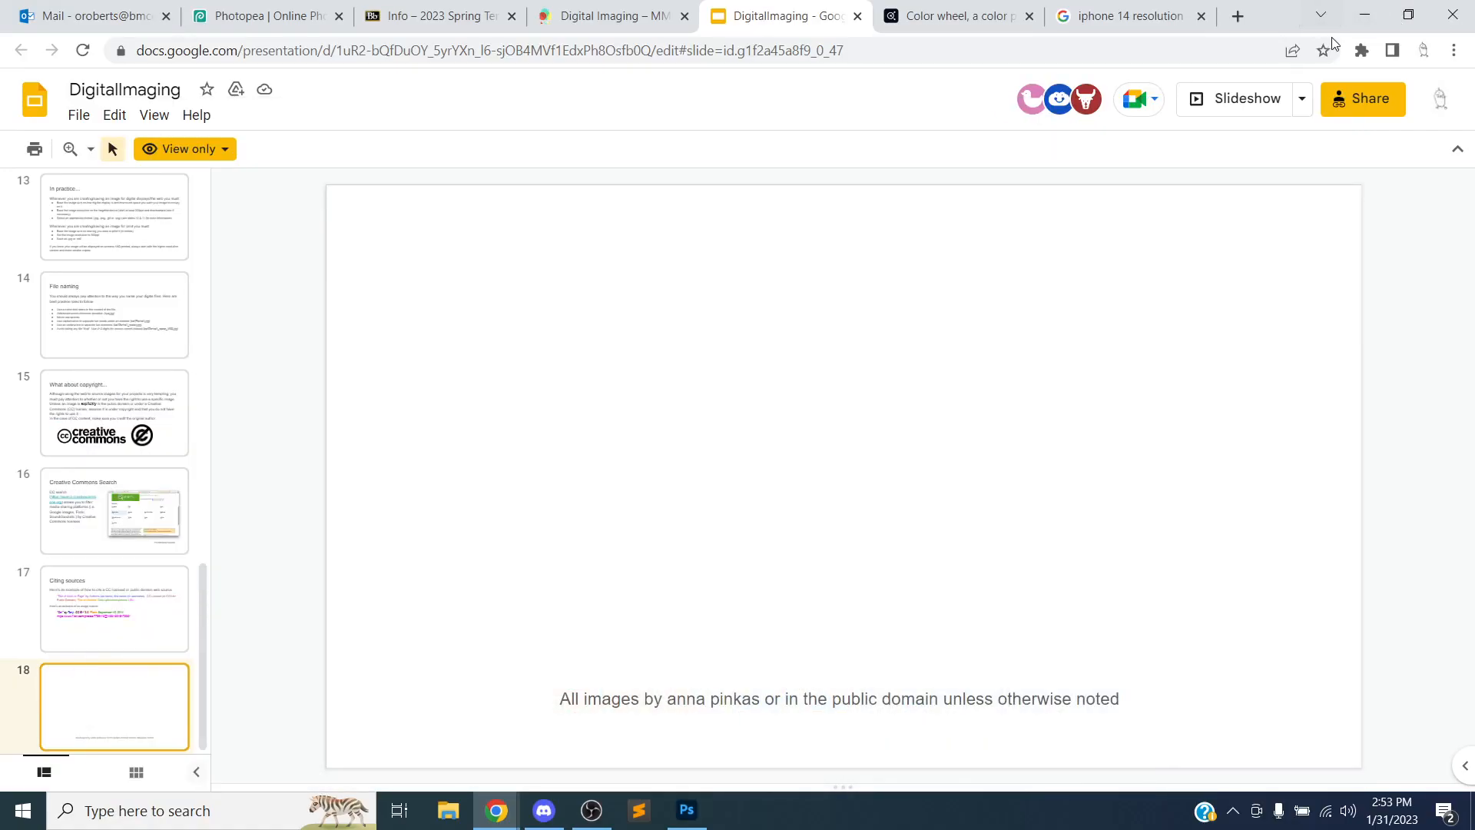
click(1370, 21)
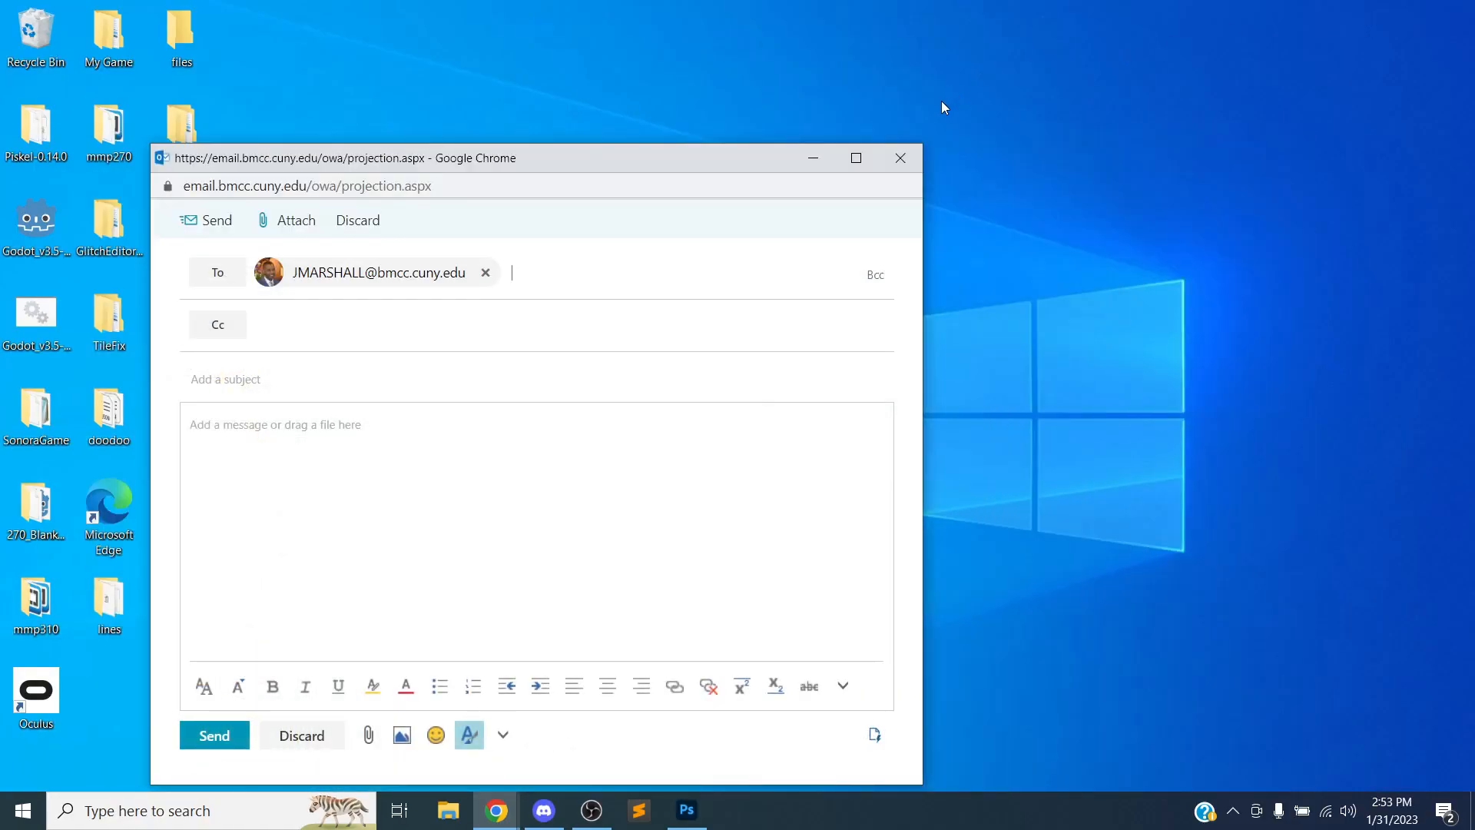
click(908, 155)
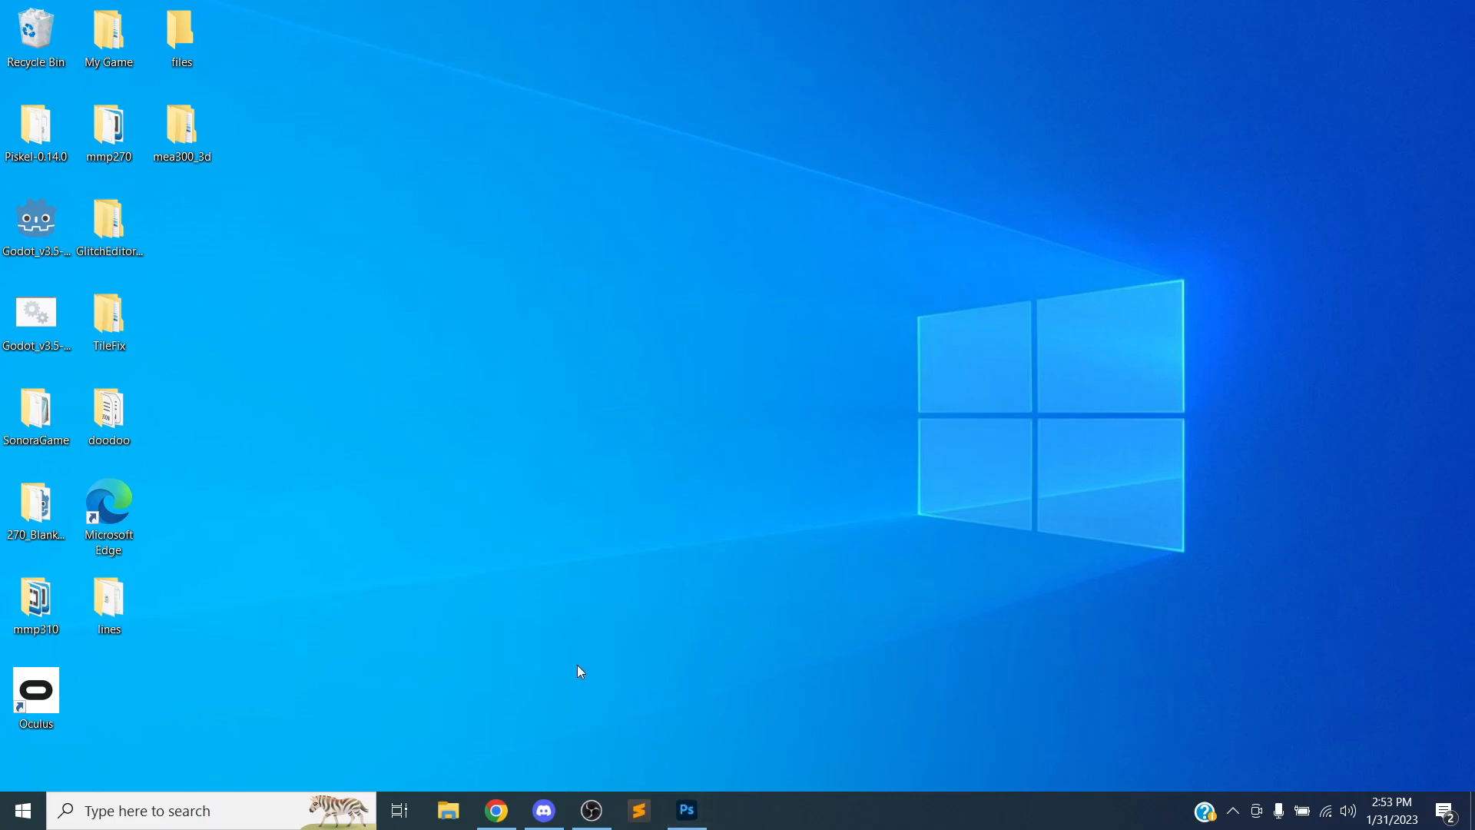
click(544, 810)
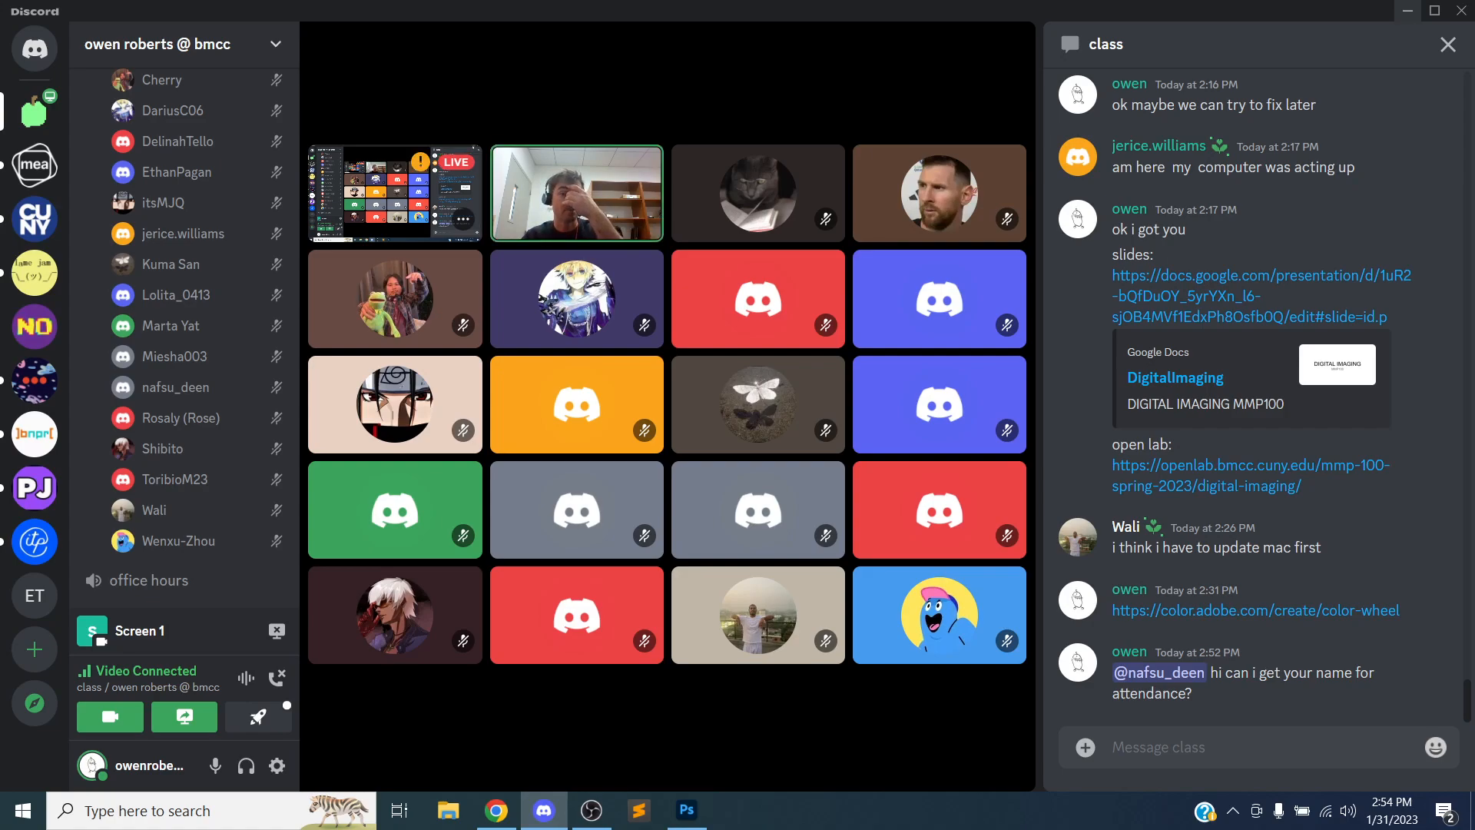
click(1406, 11)
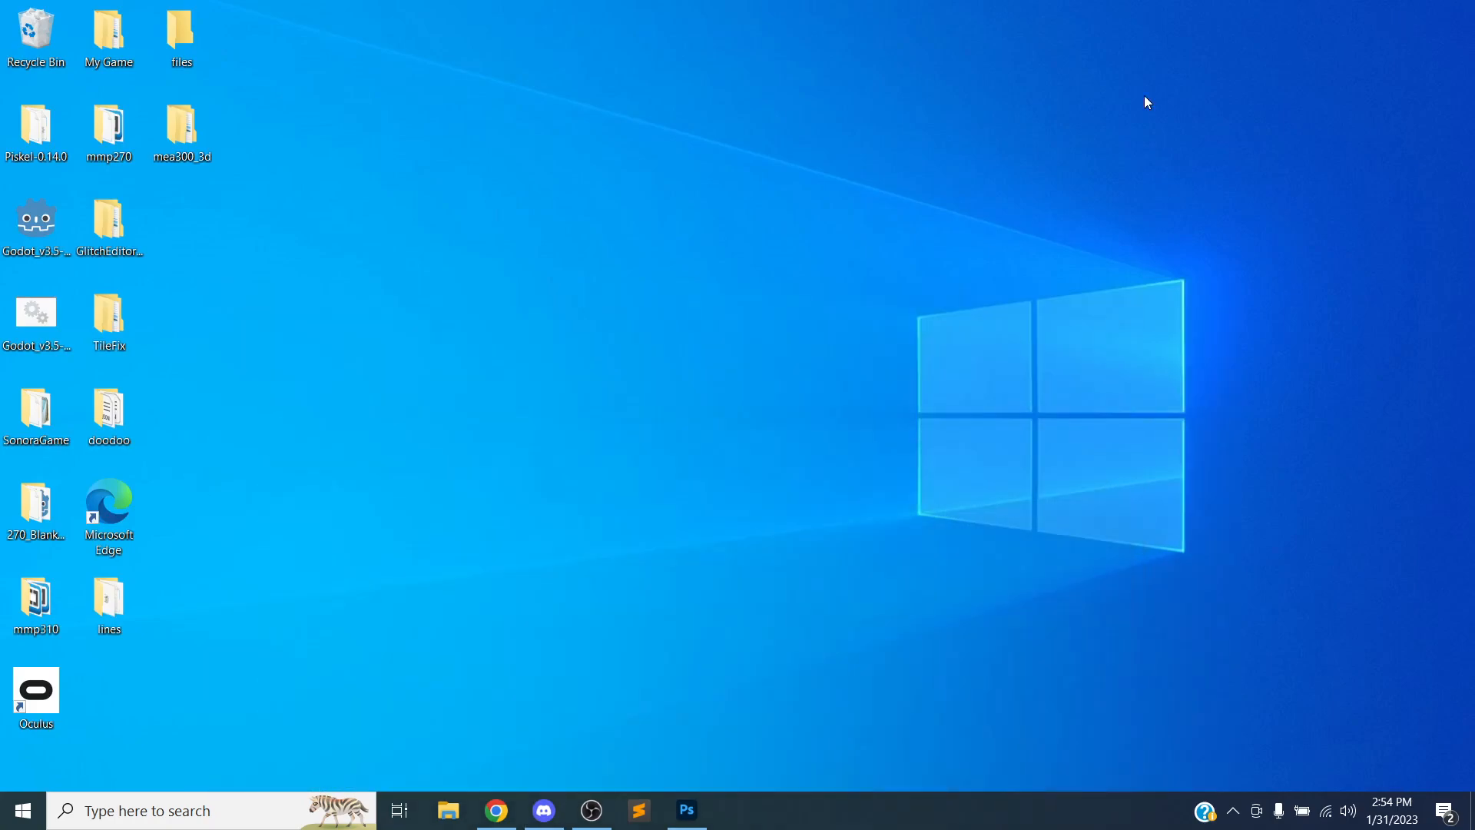
Create a new folder on the desktop named MMP 100
right_click(264, 262)
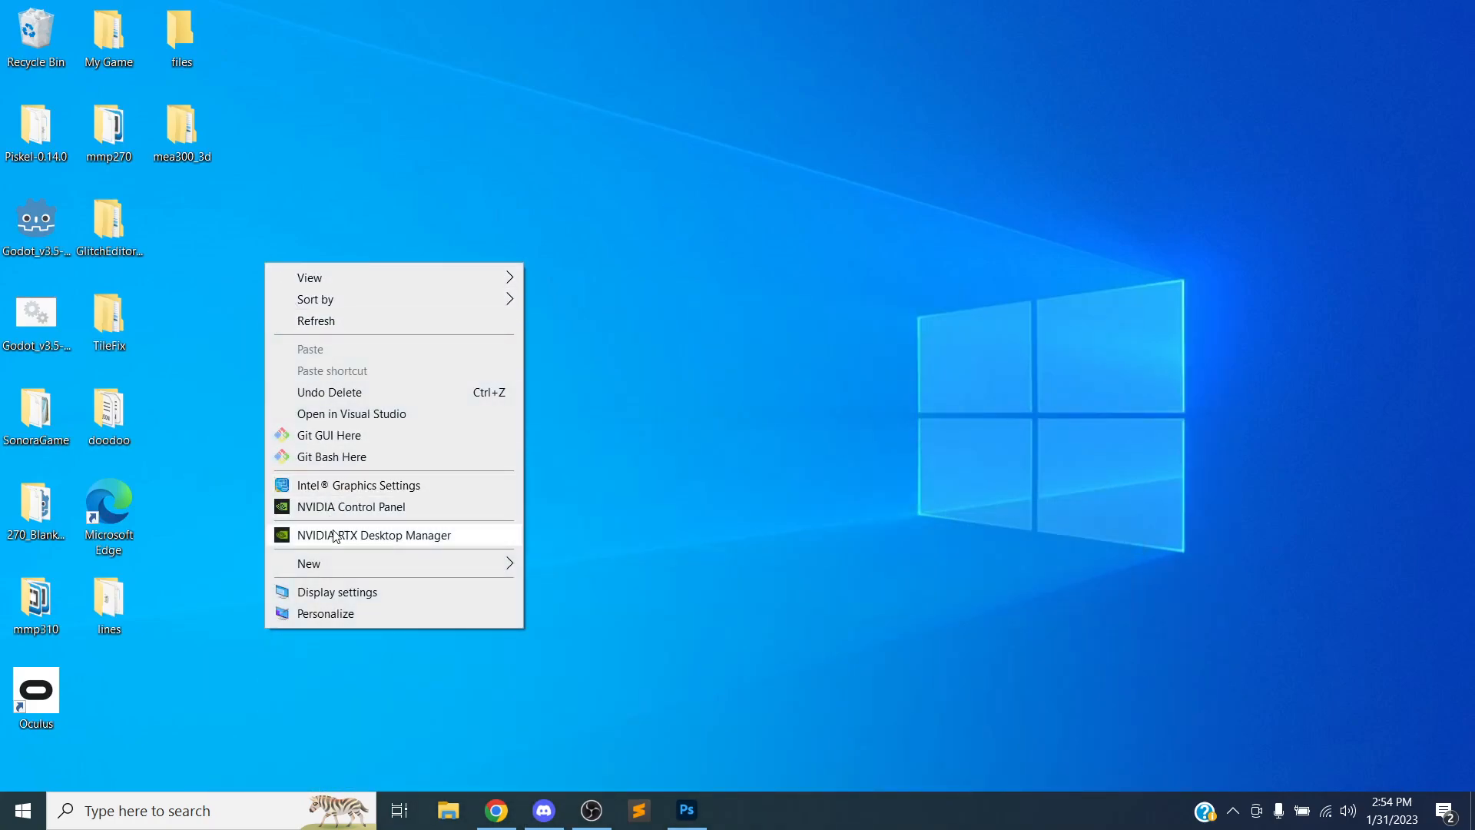
mouse_move(484, 563)
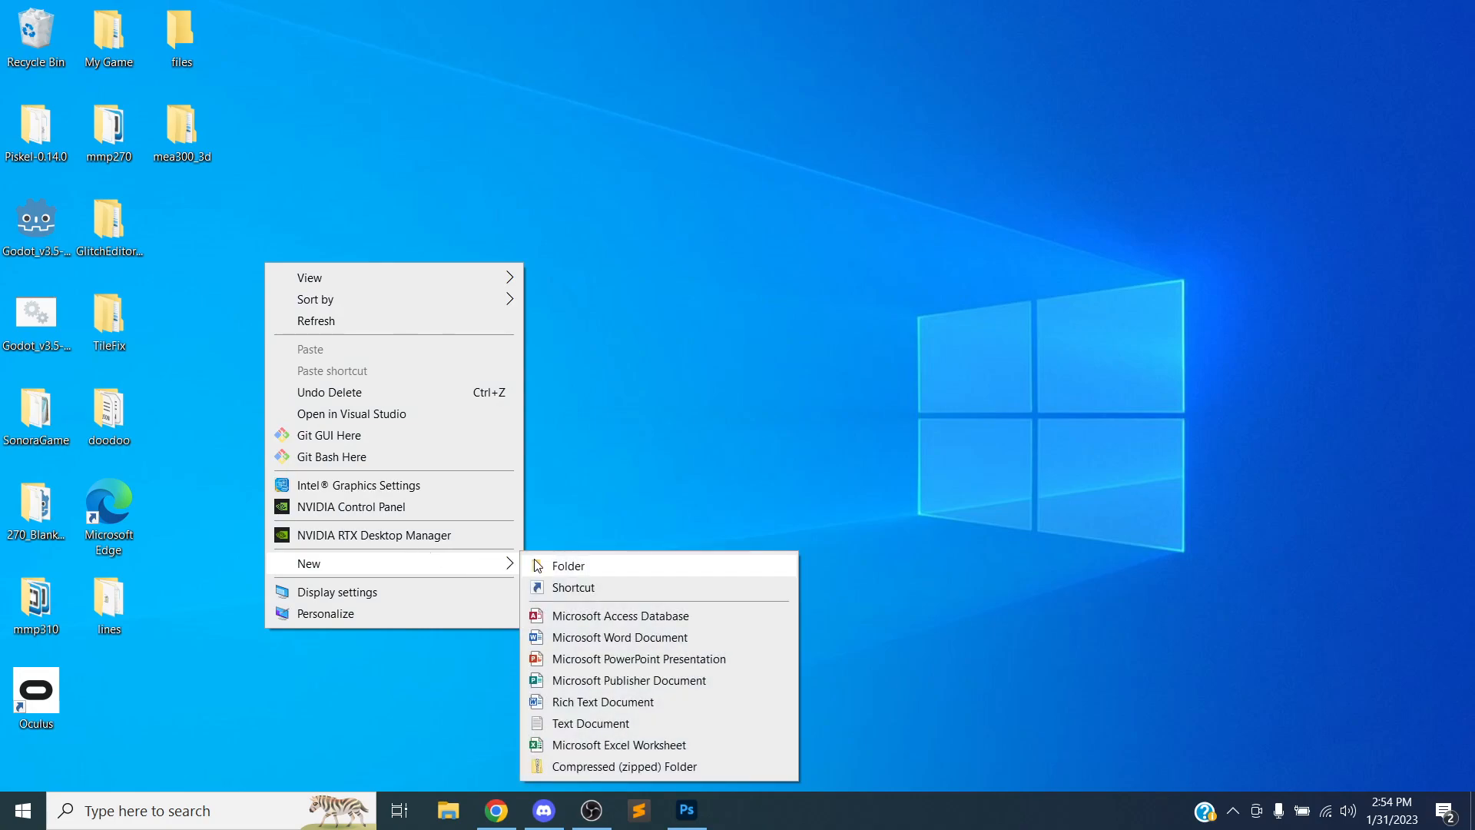
click(569, 565)
text(MMP 100)
key(Return)
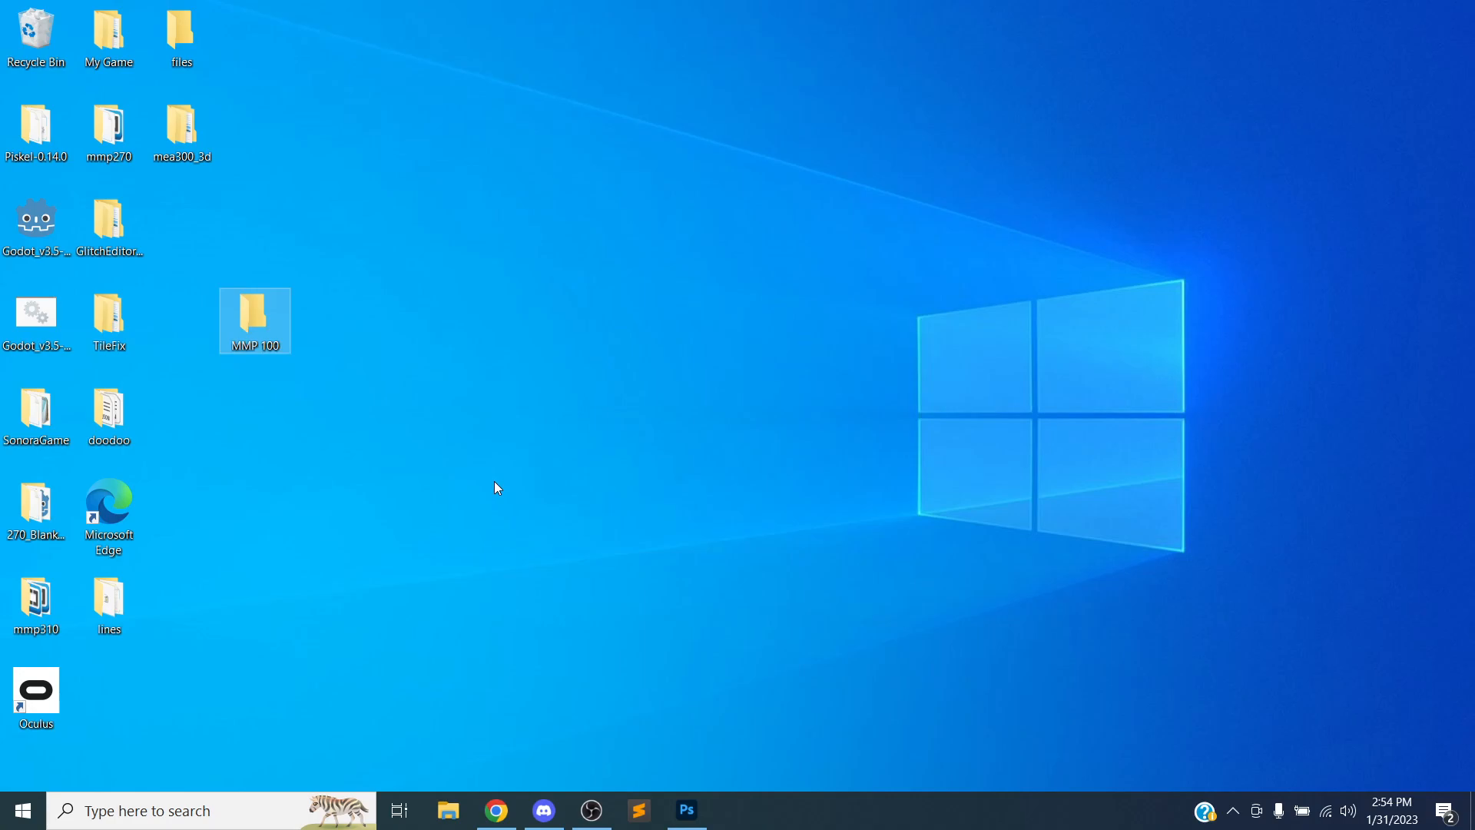
Open the MMP 100 folder and resize and reposition its window
double_click(241, 307)
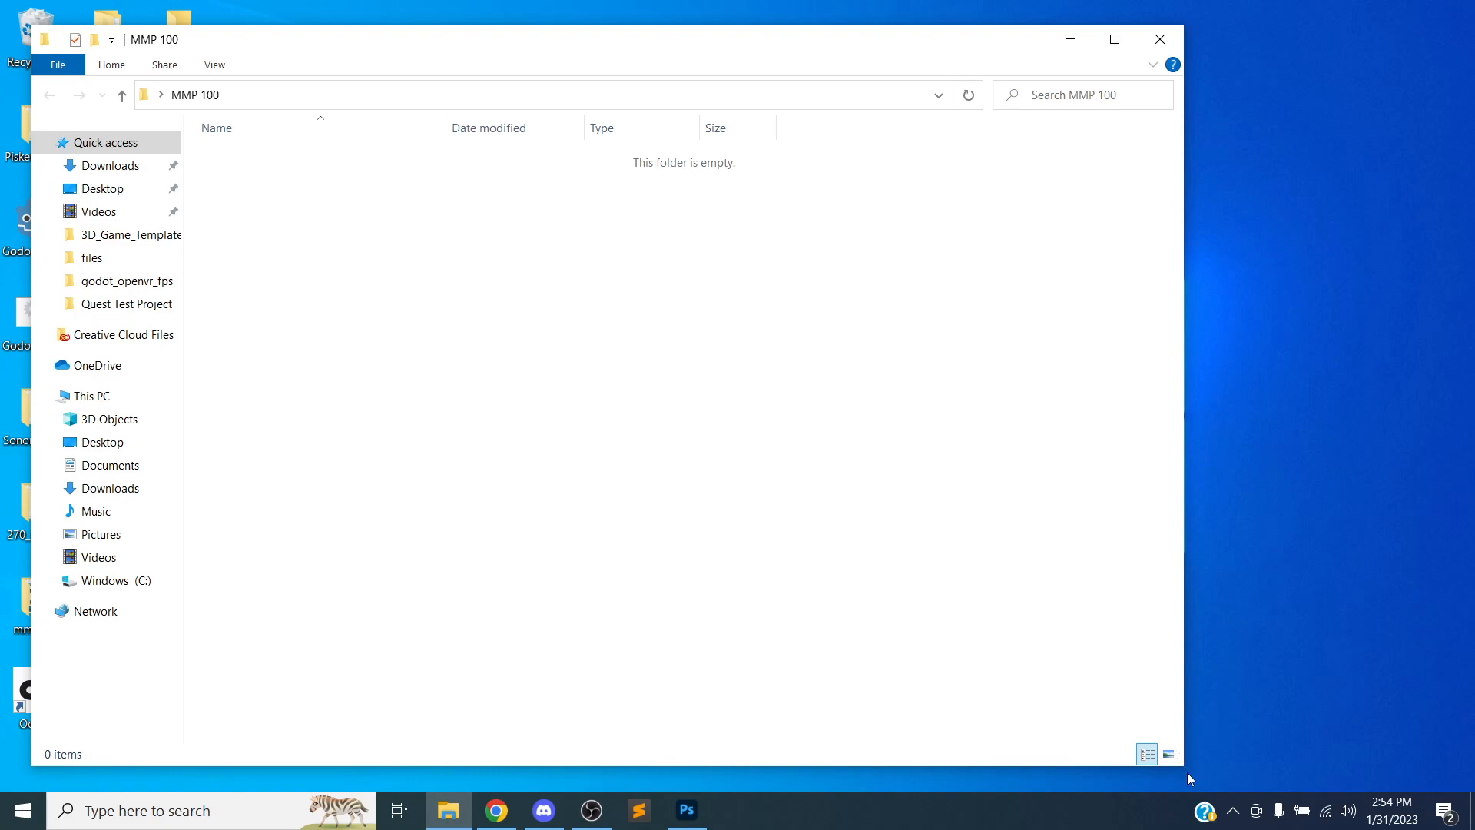
drag(1183, 767, 951, 706)
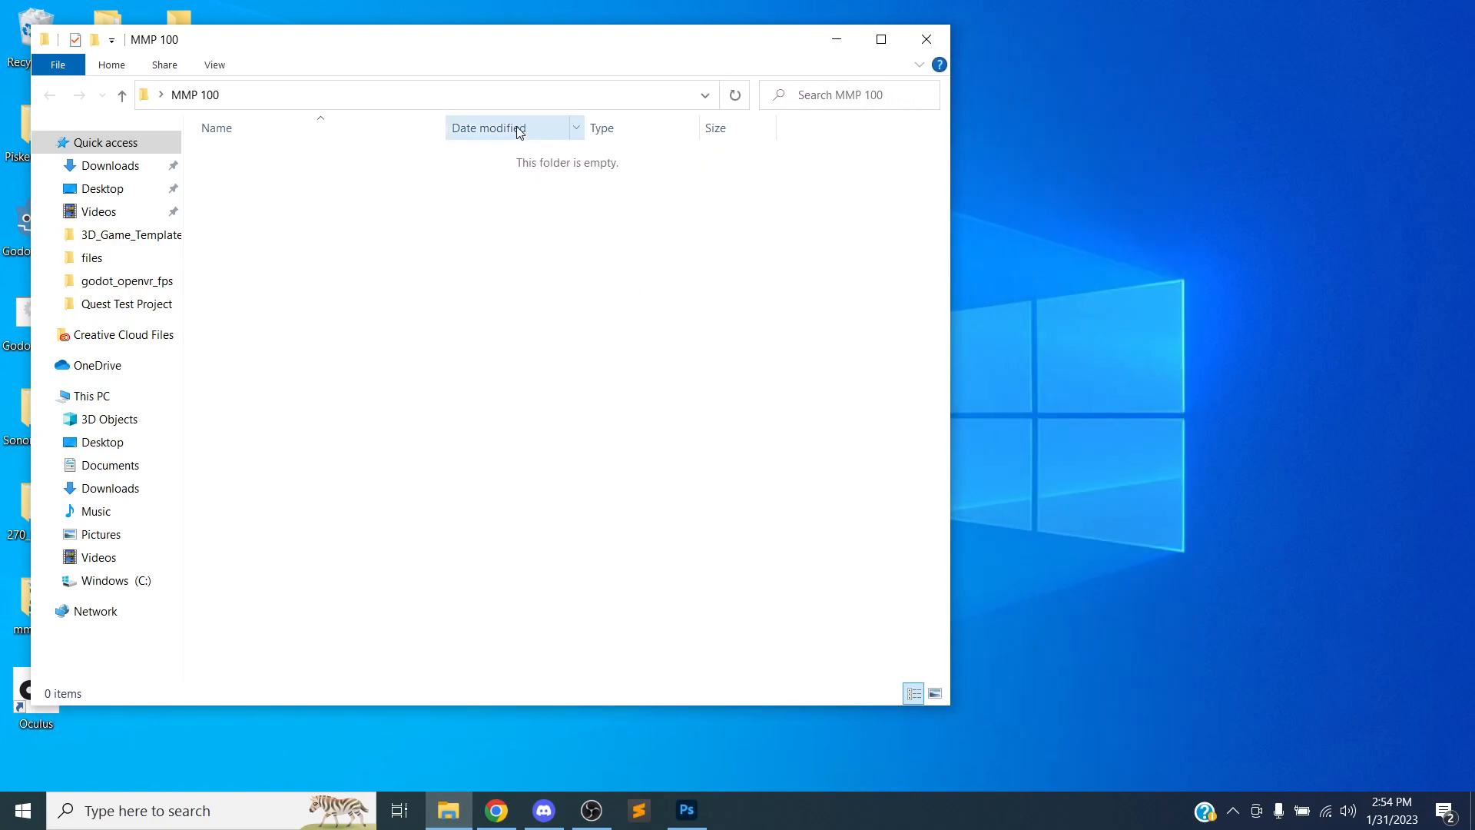
drag(467, 42, 876, 62)
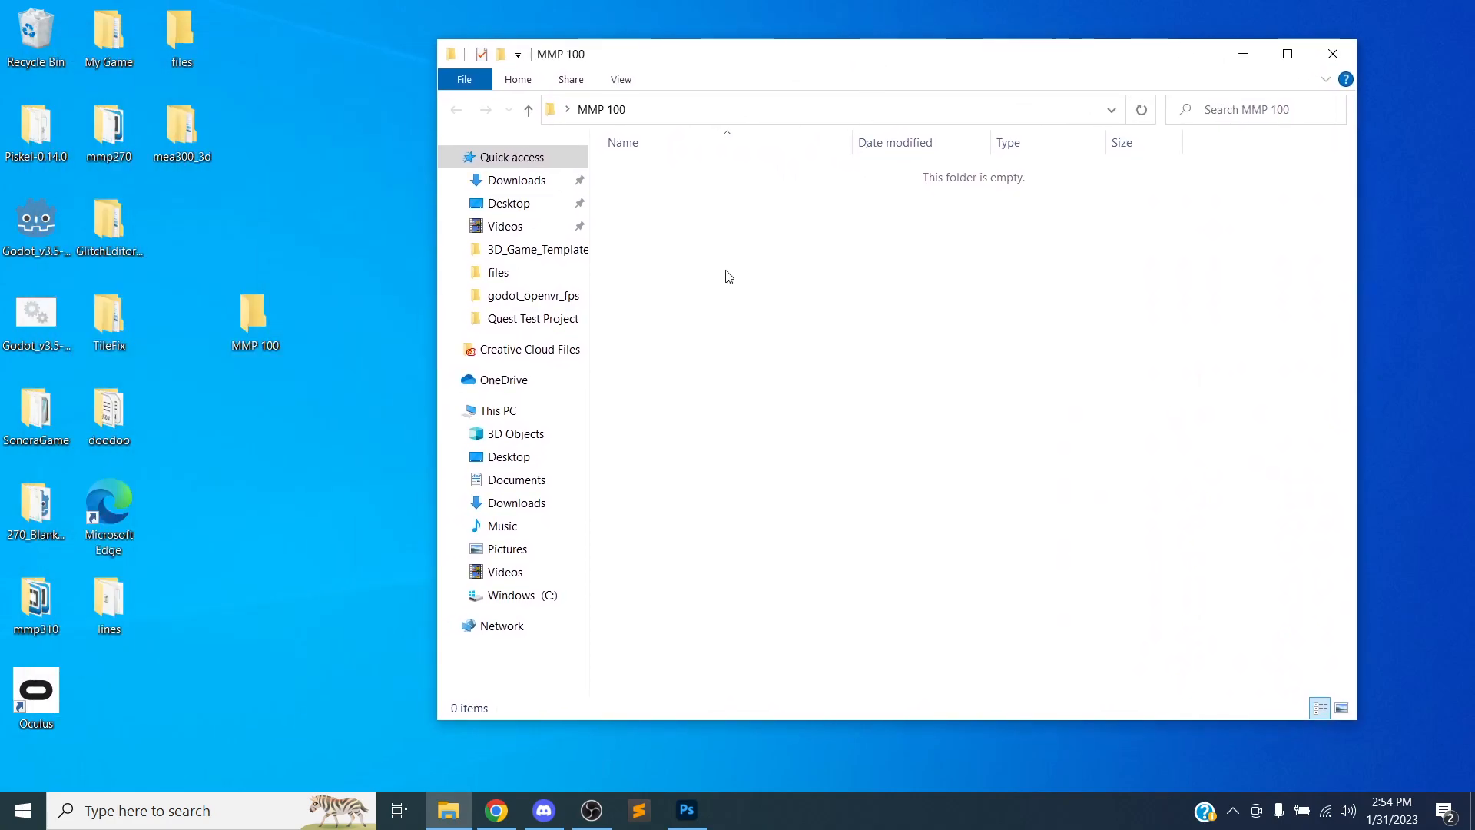
Create a subfolder named Photoshop Intro inside MMP 100
right_click(677, 247)
mouse_move(765, 550)
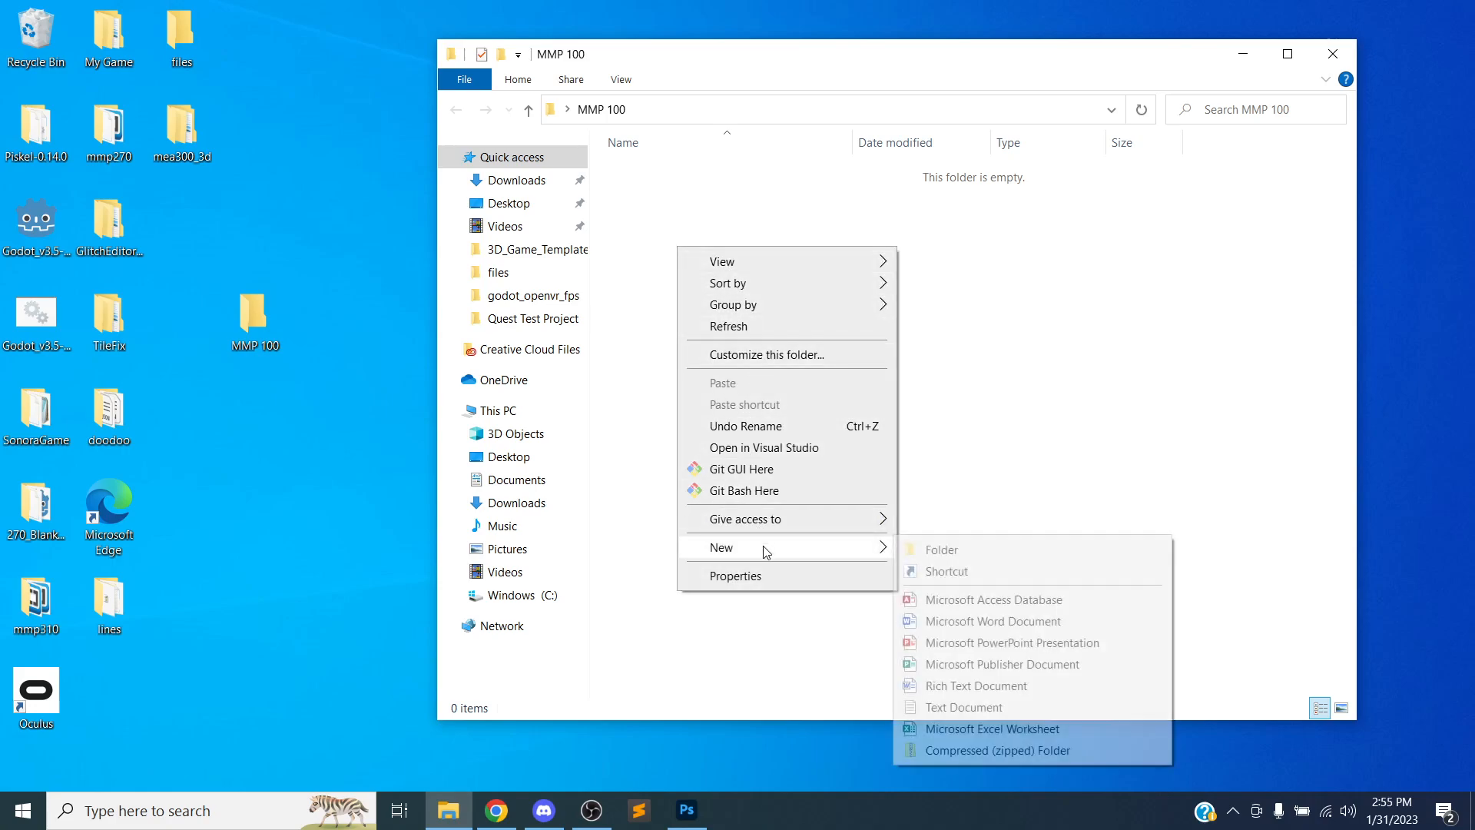
click(915, 555)
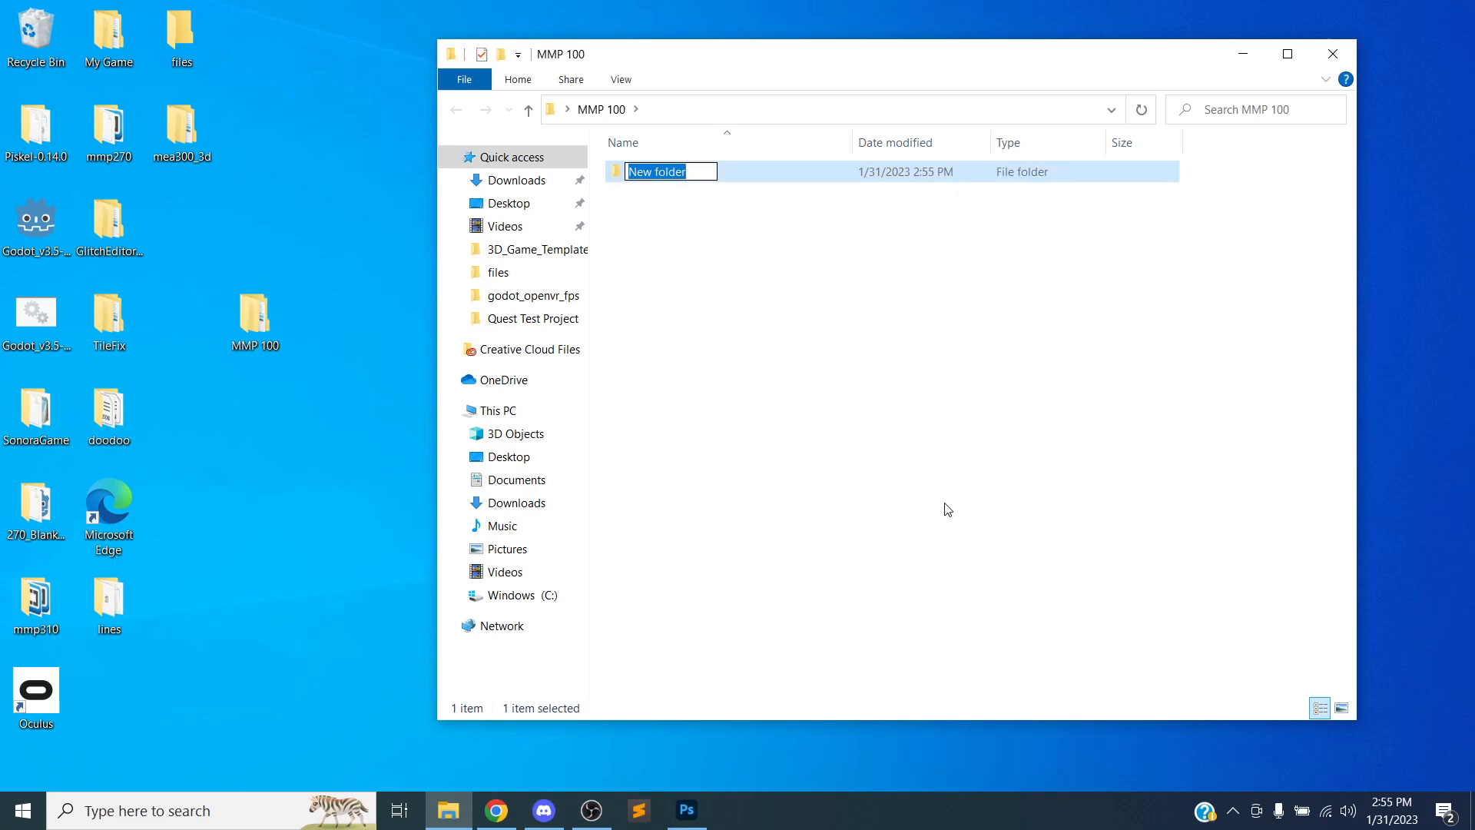
text(Photo)
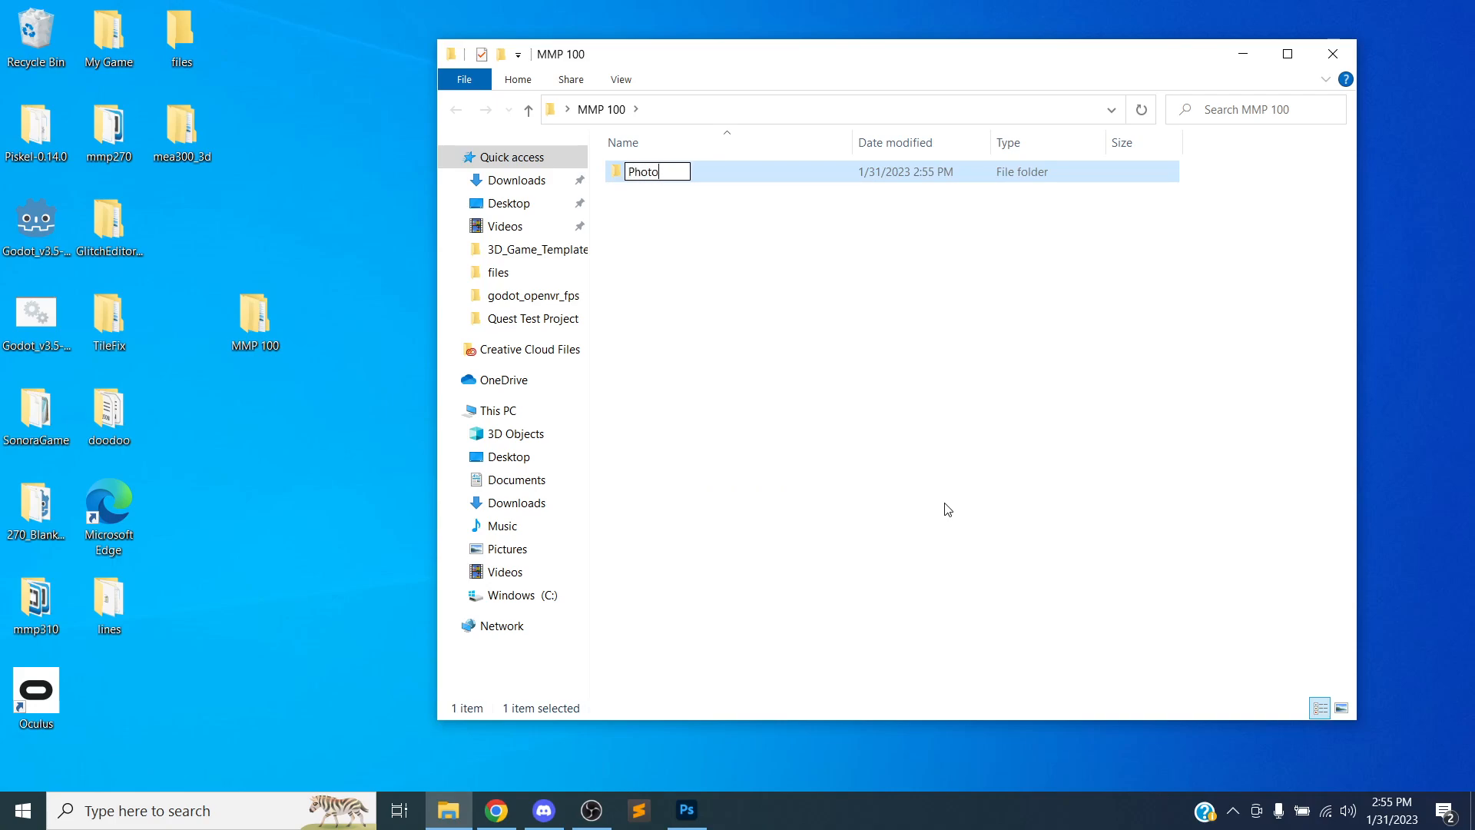
text(shop Intro)
key(Return)
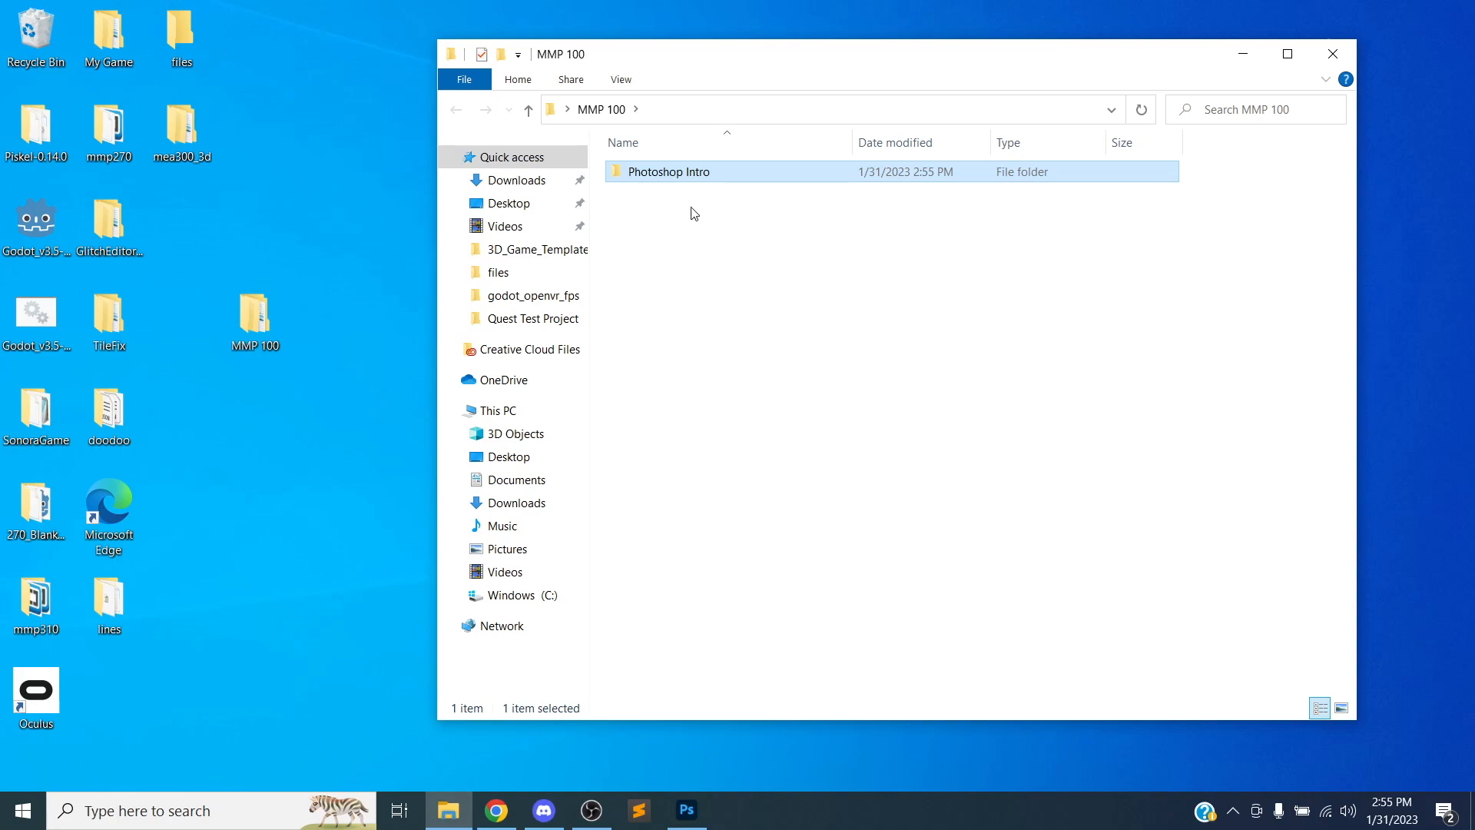
Open the Photoshop Intro folder and shrink and reposition its window
double_click(677, 178)
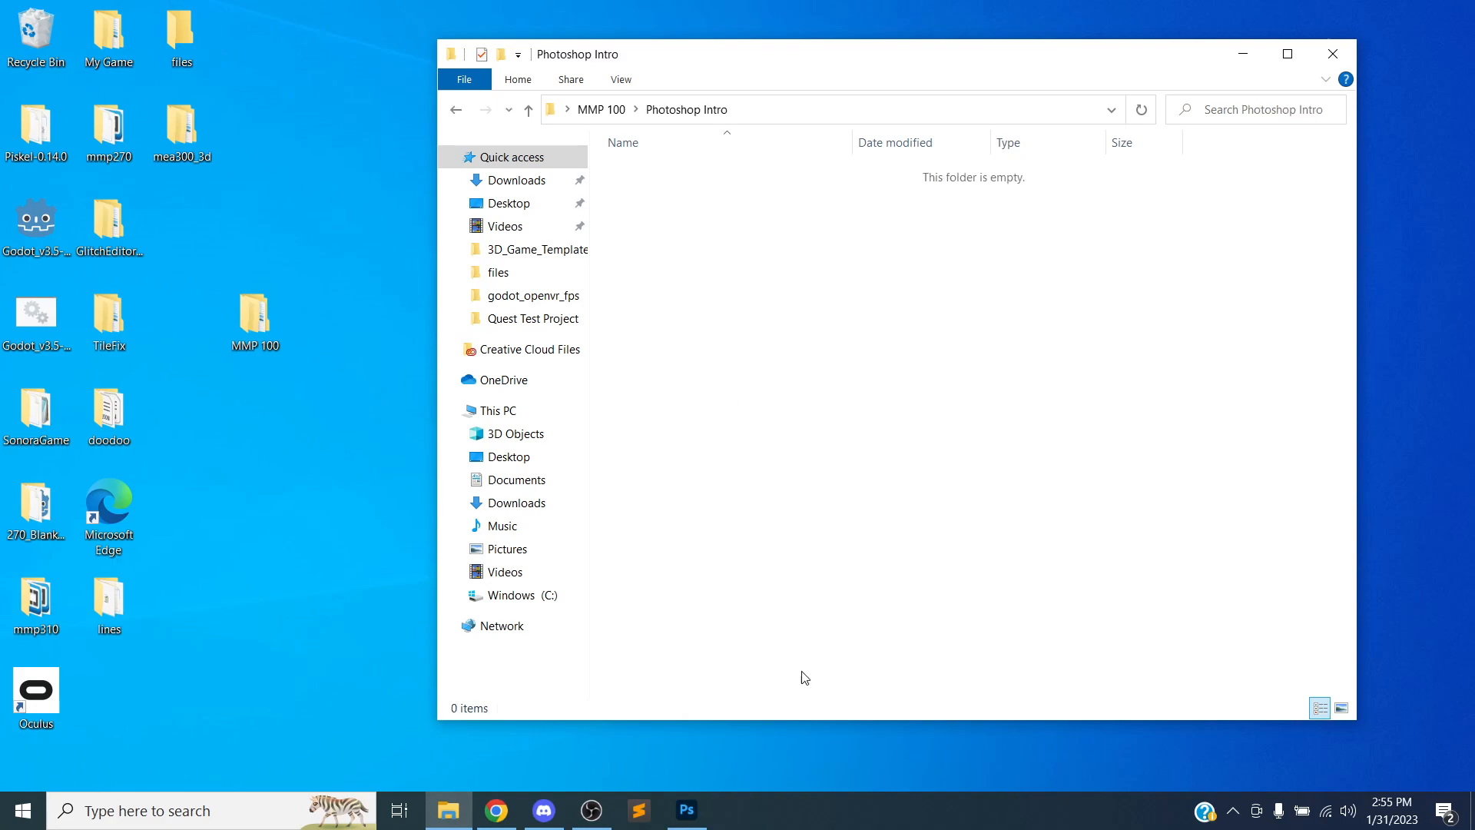
drag(813, 717, 803, 539)
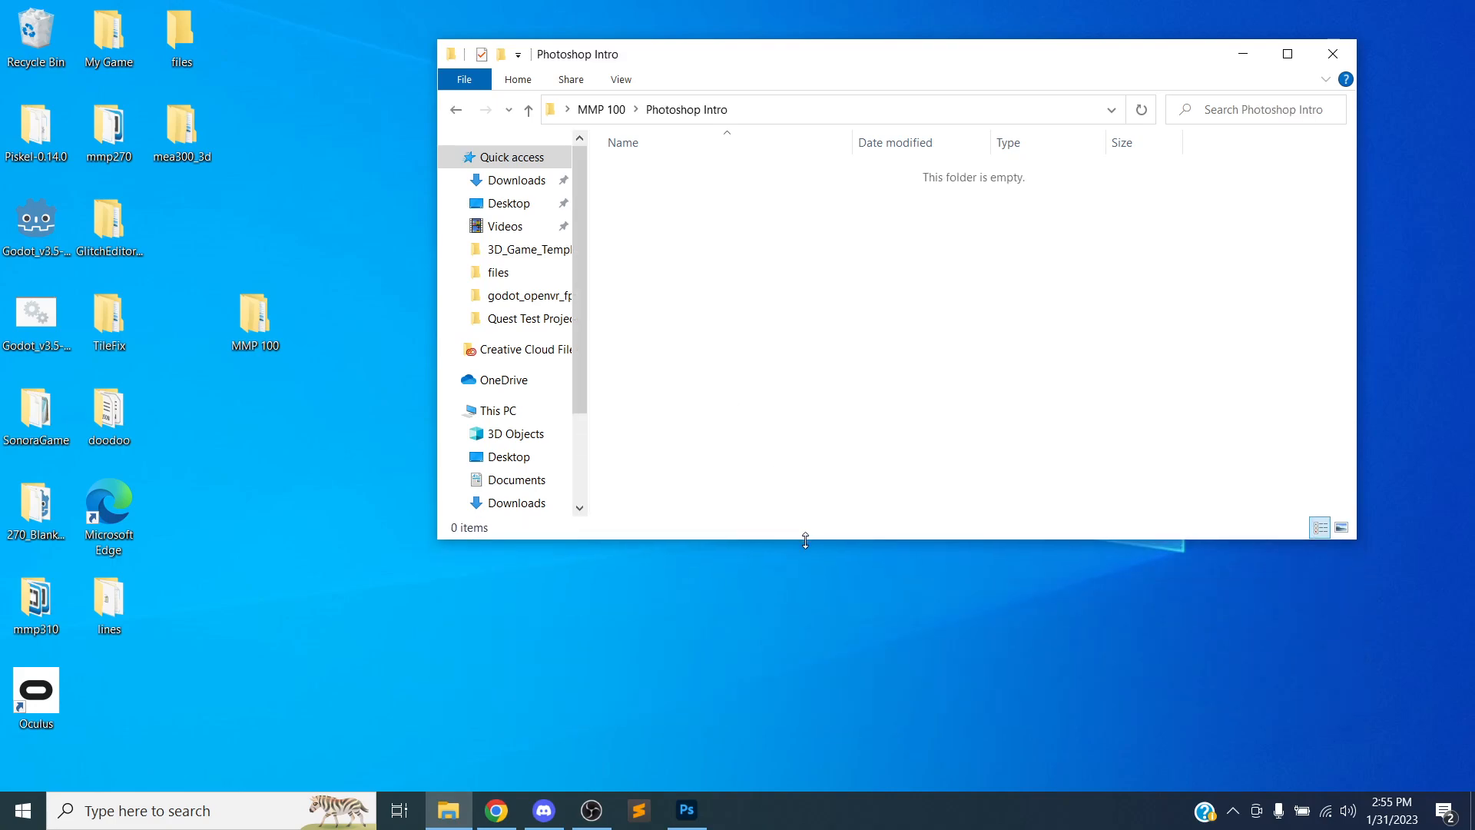
drag(876, 60, 940, 43)
drag(1417, 523, 1345, 595)
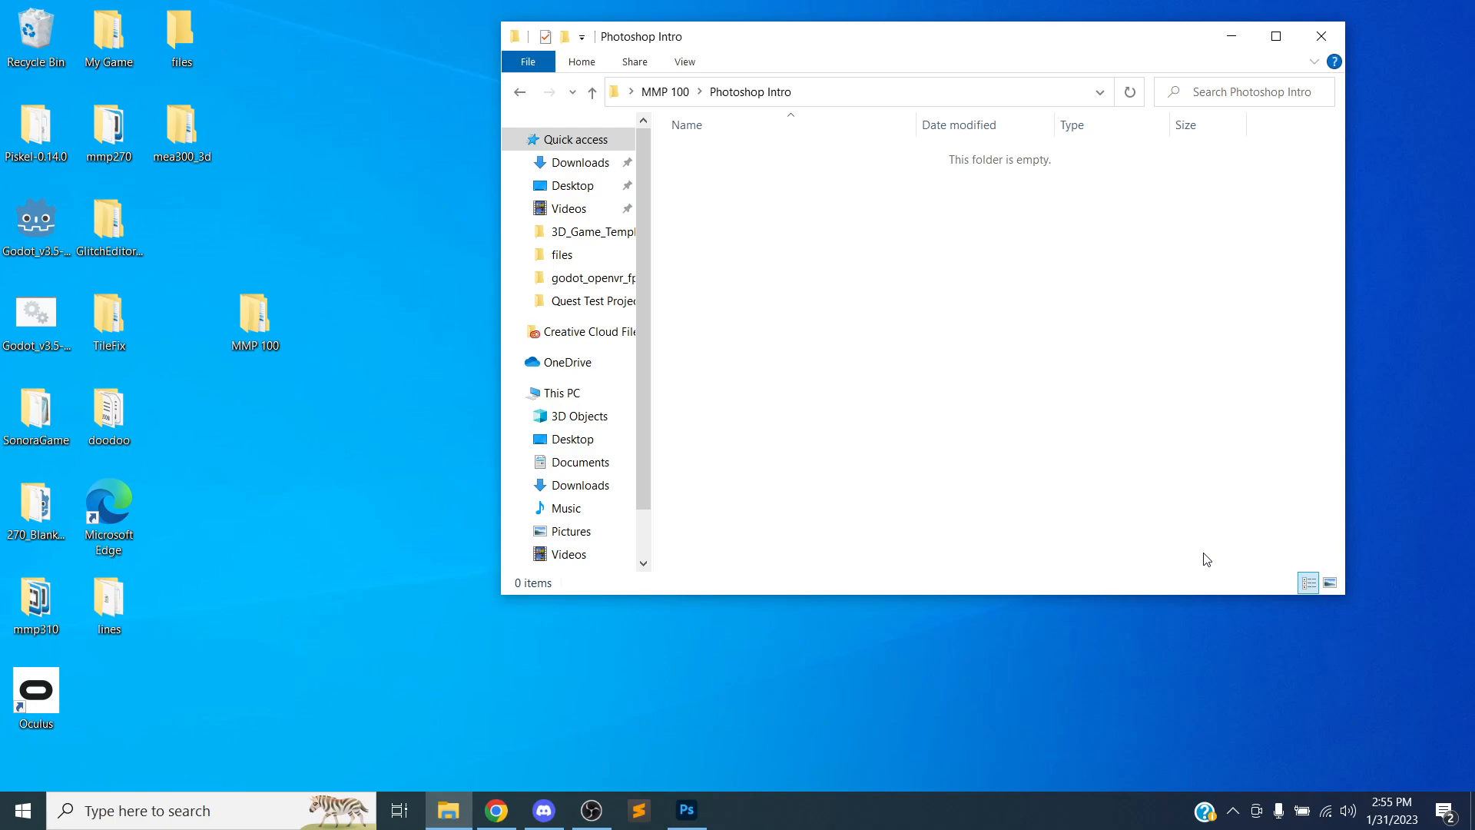
Open a new browser tab, search for pexels and go to the Pexels website
click(495, 814)
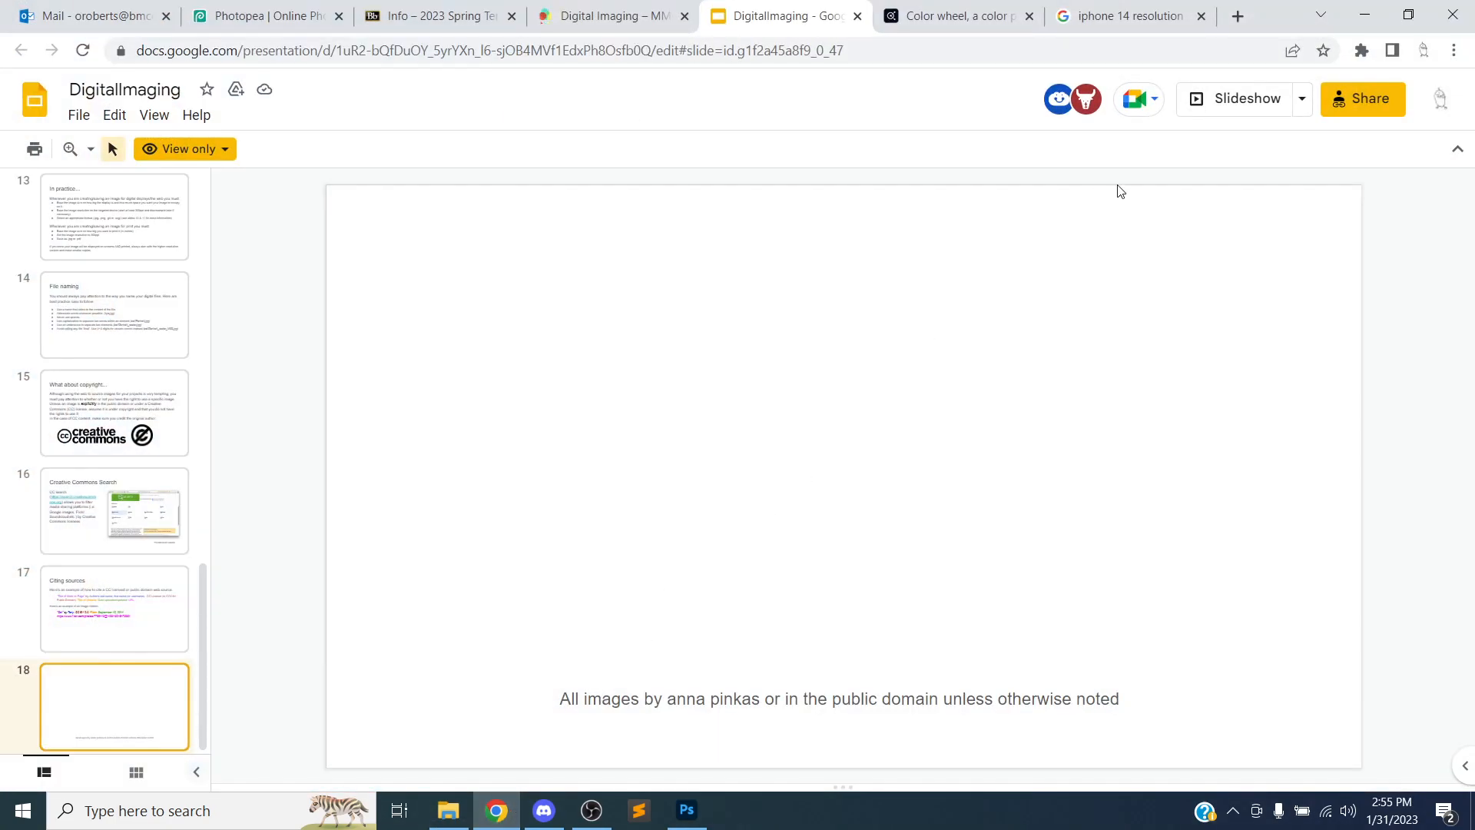
click(1237, 16)
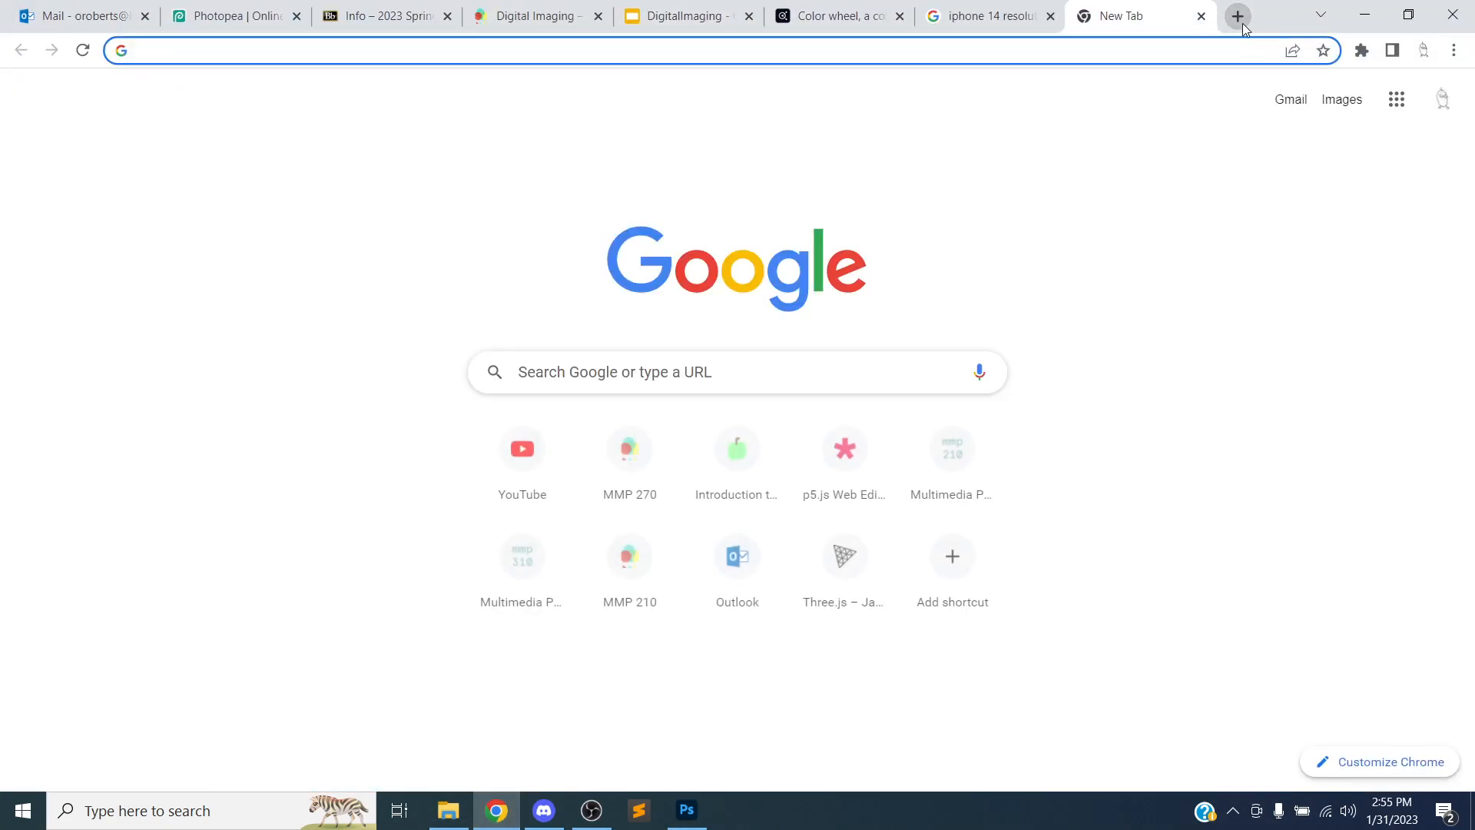
text(pexels)
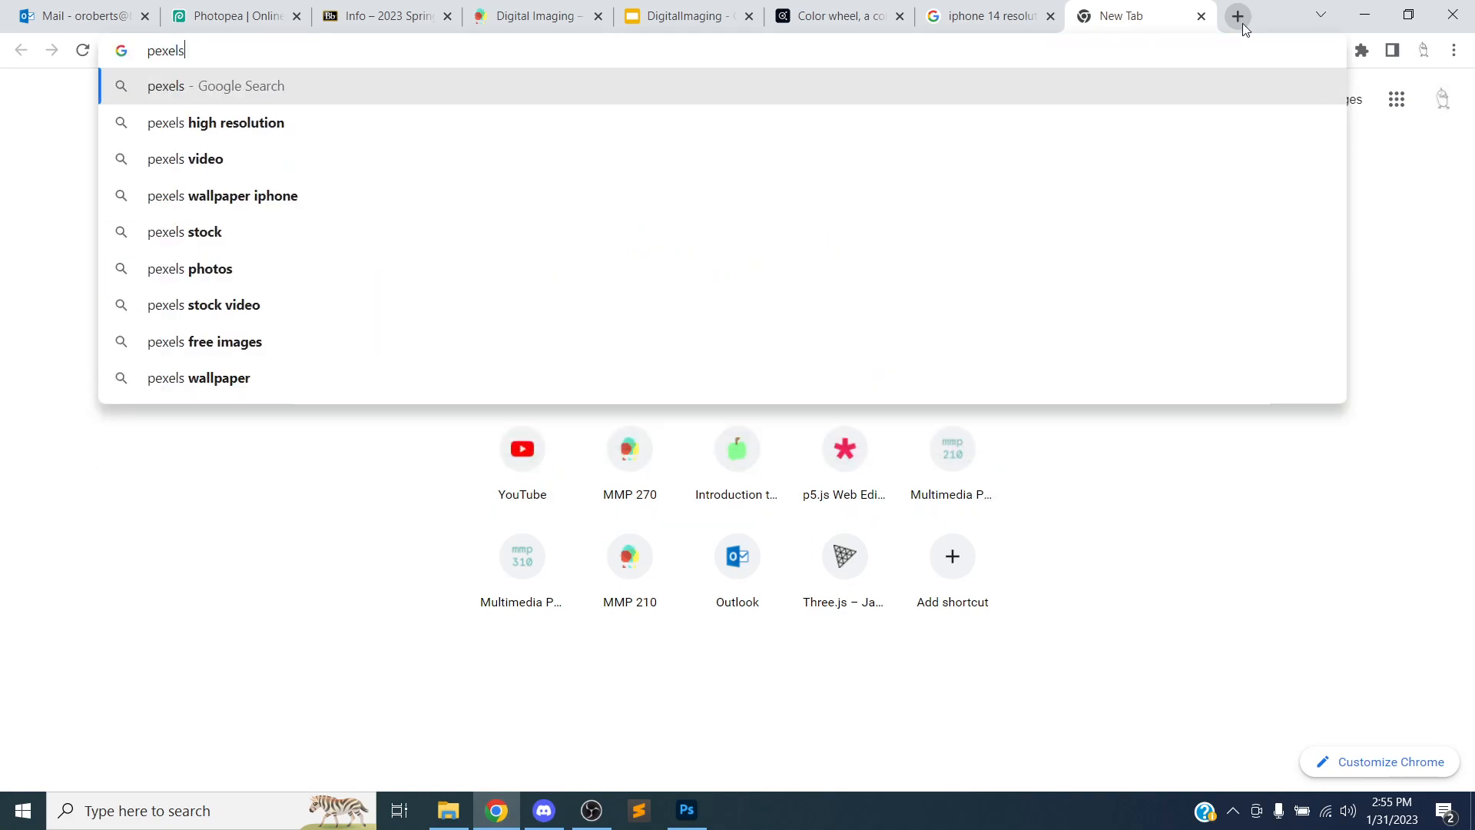
key(Return)
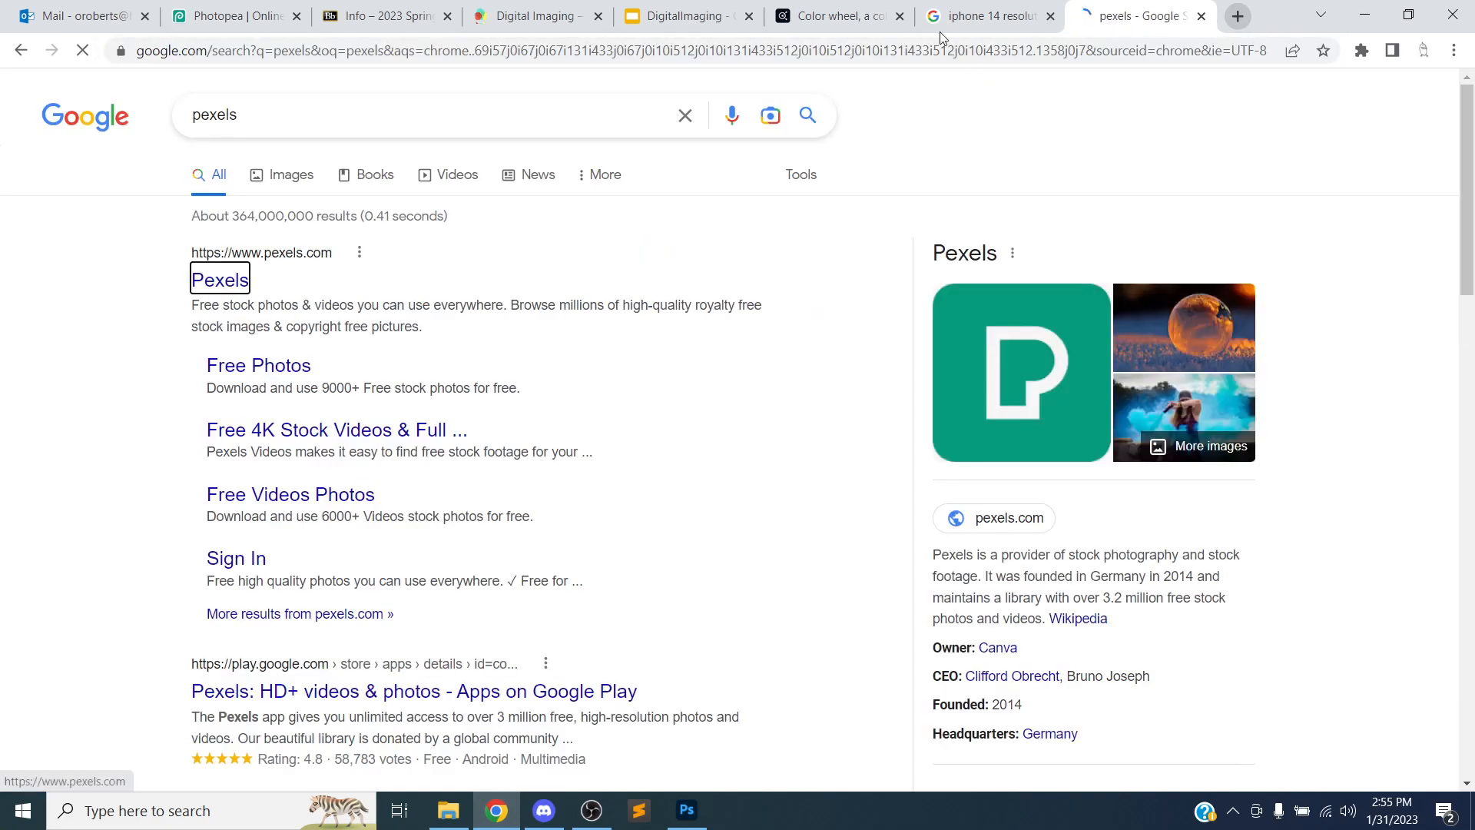
click(219, 280)
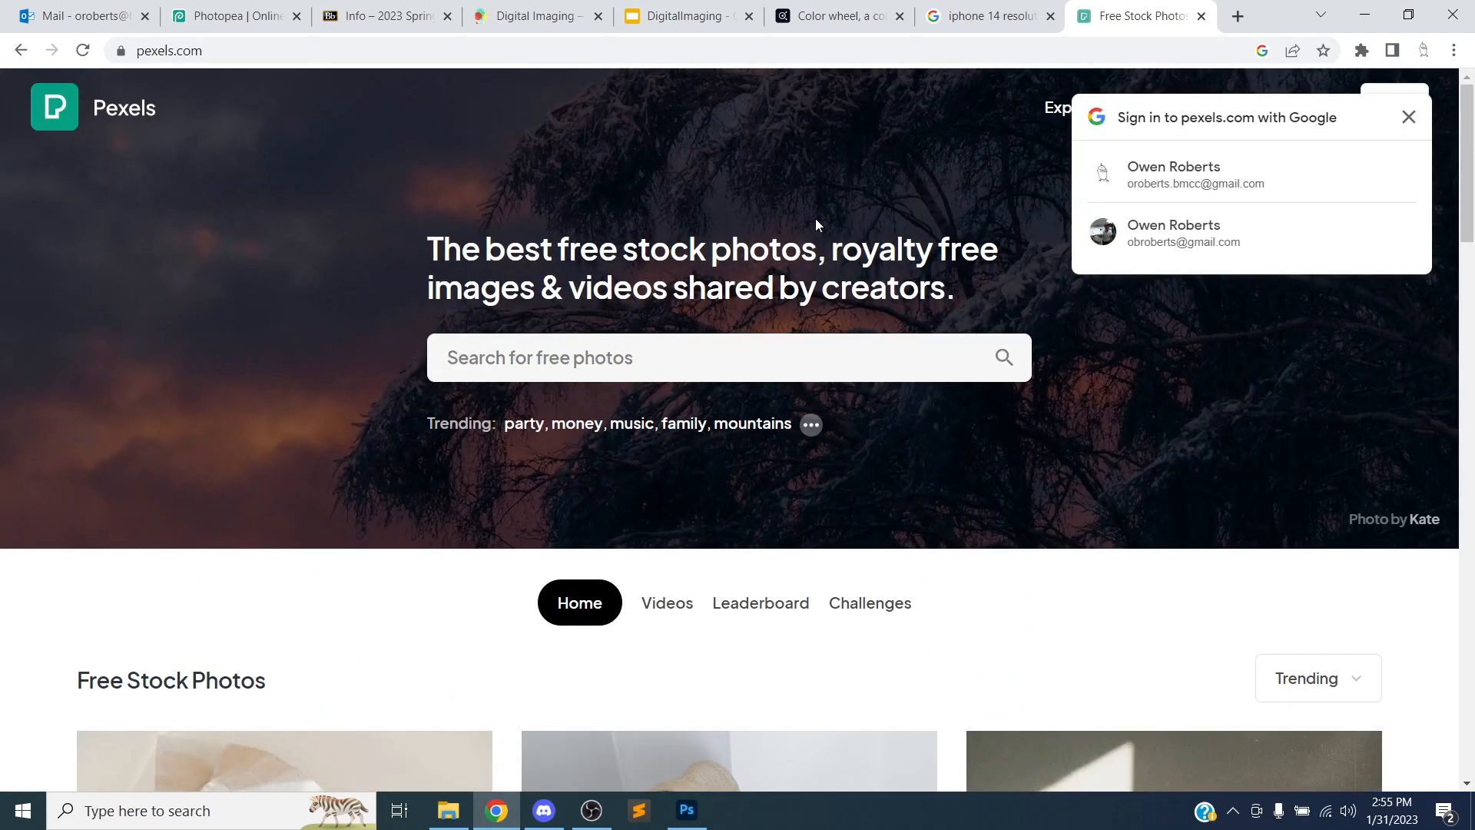
Dismiss the Google sign-in prompt and search Pexels for cat
click(1409, 117)
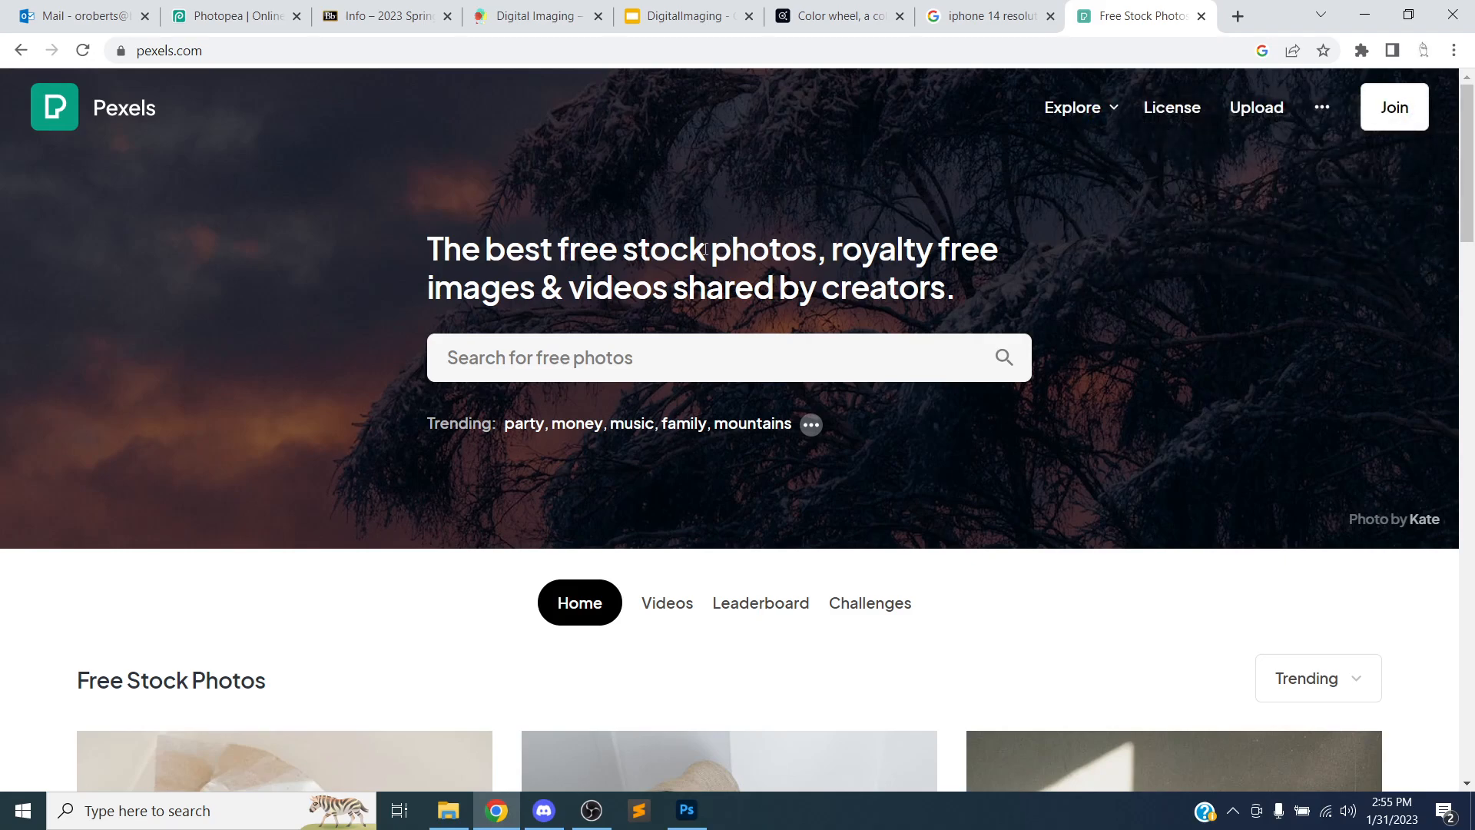
click(630, 356)
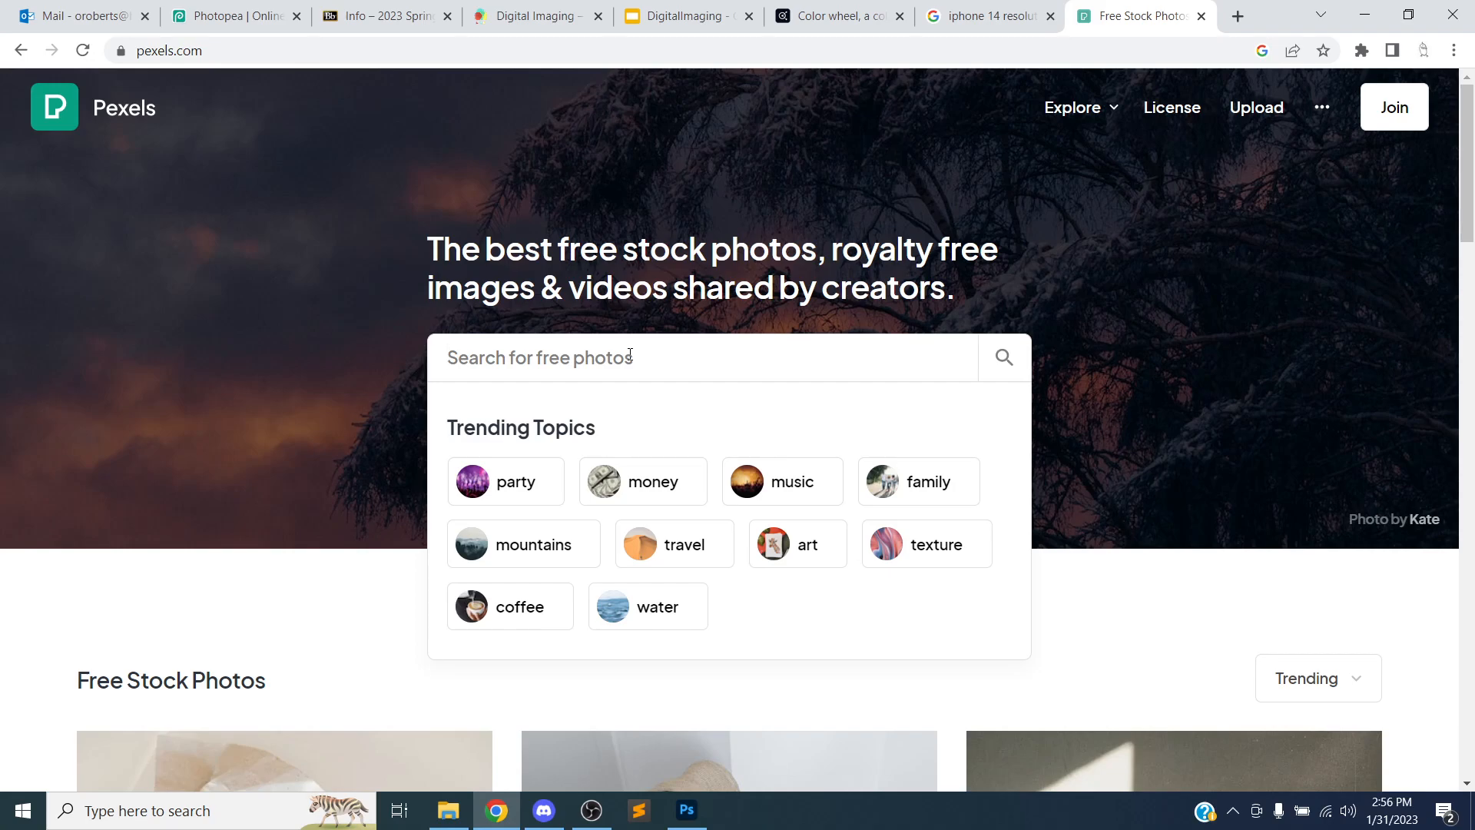
text(cat)
key(Return)
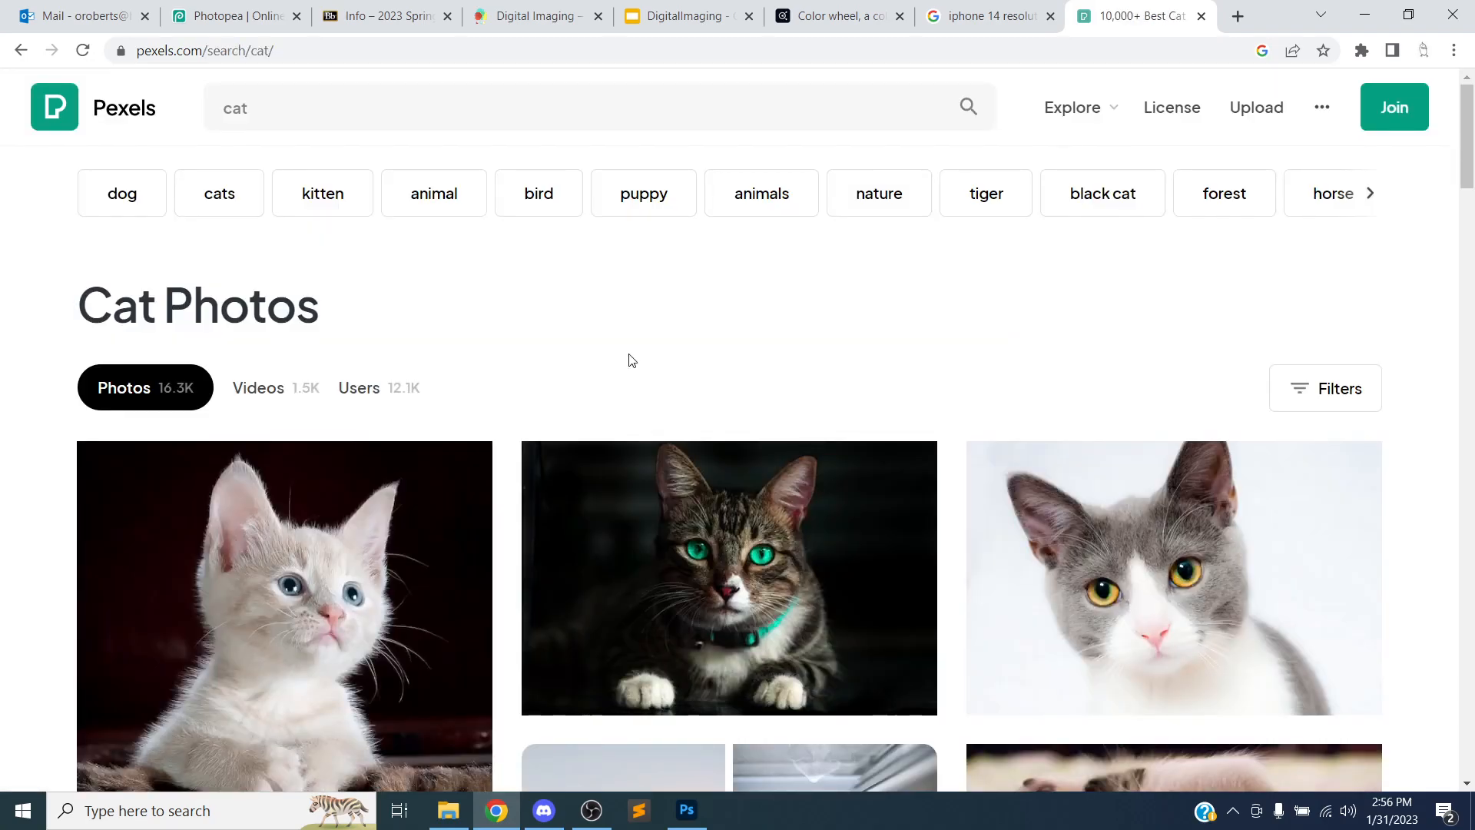
Browse the cat photo results and open the photo of a grey cat sitting in a woven basket
scroll(676, 298, down, 2)
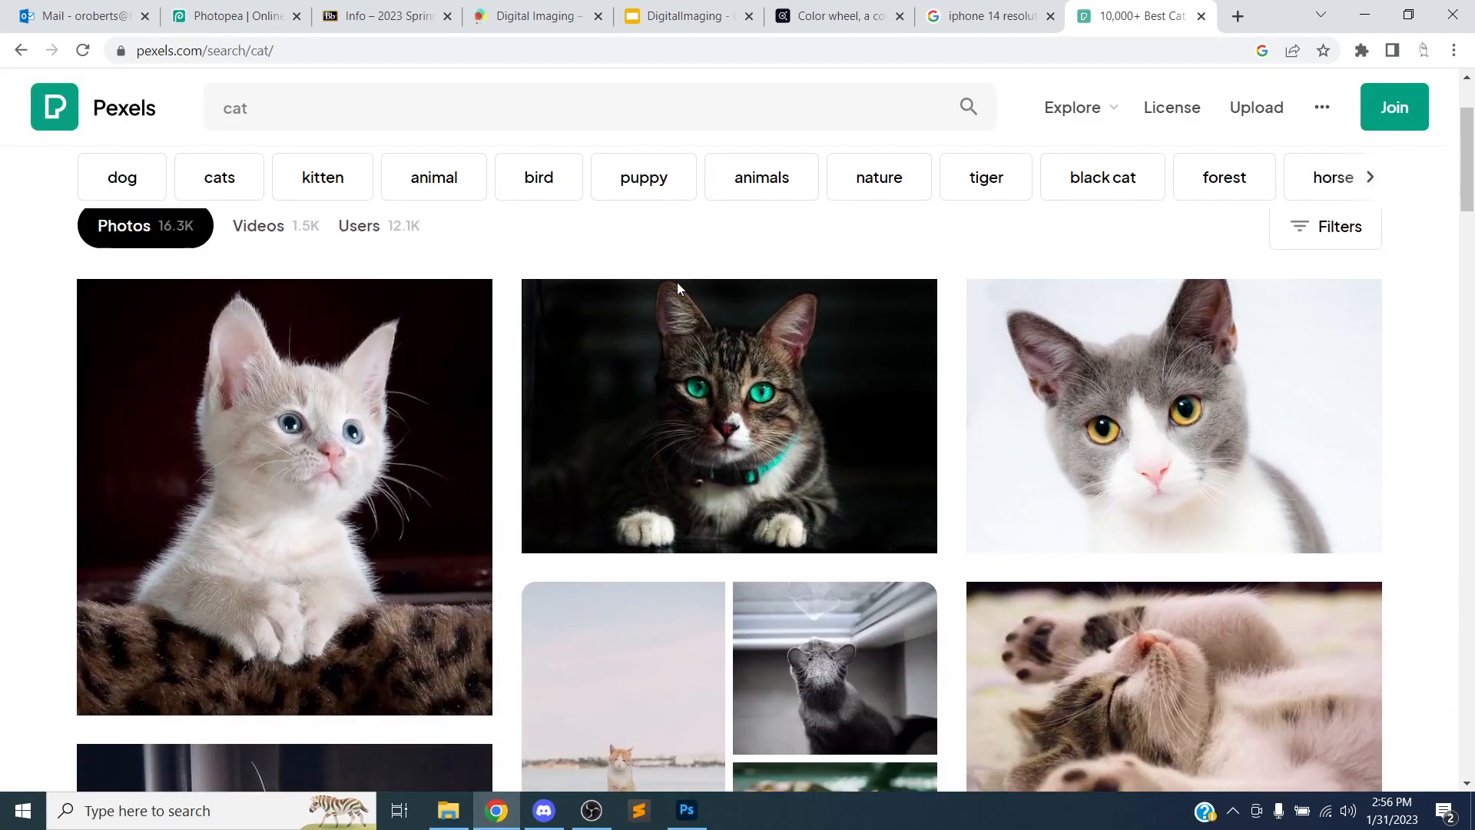
scroll(678, 289, down, 4)
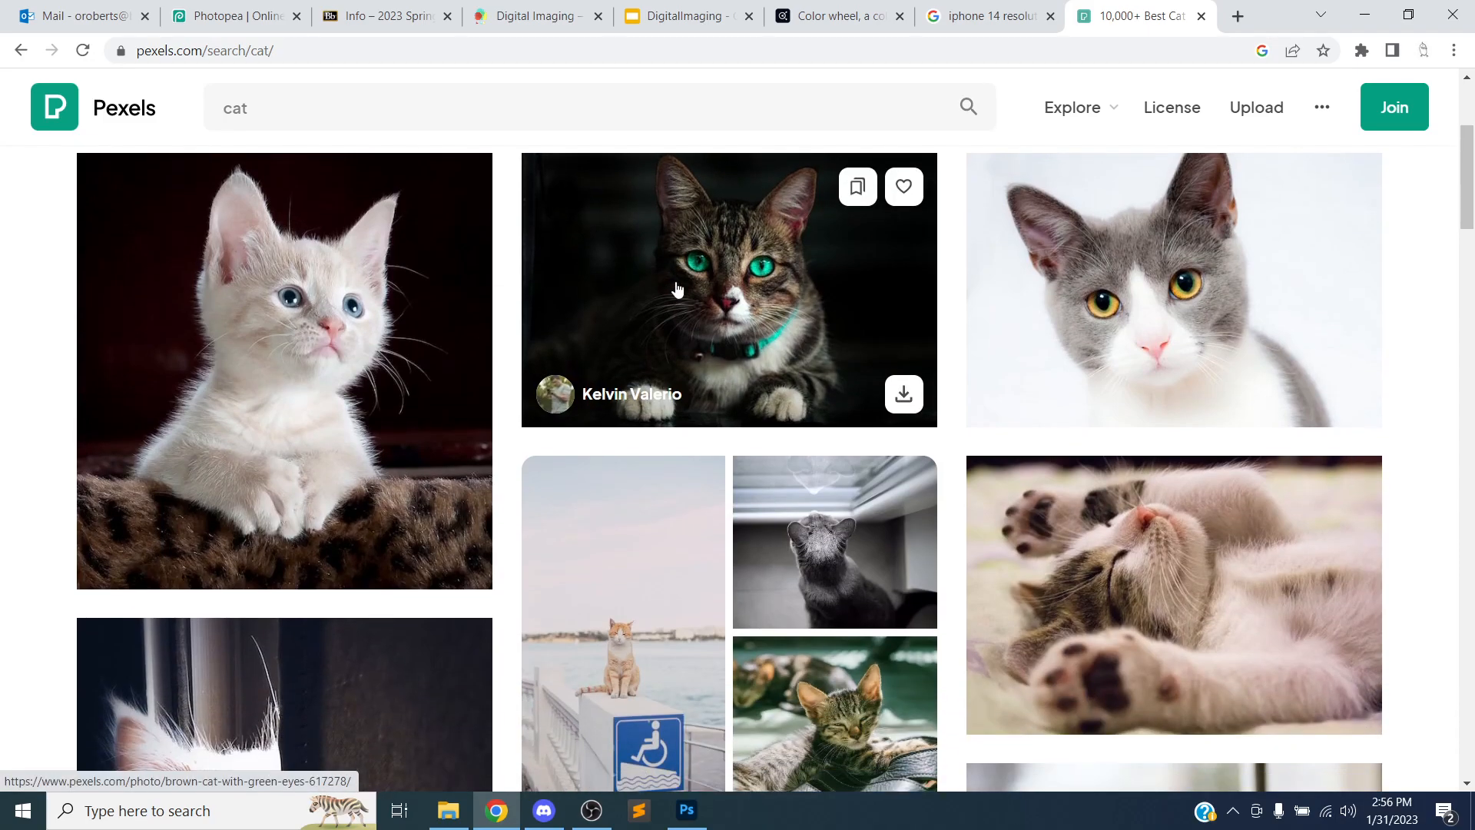
scroll(677, 289, down, 5)
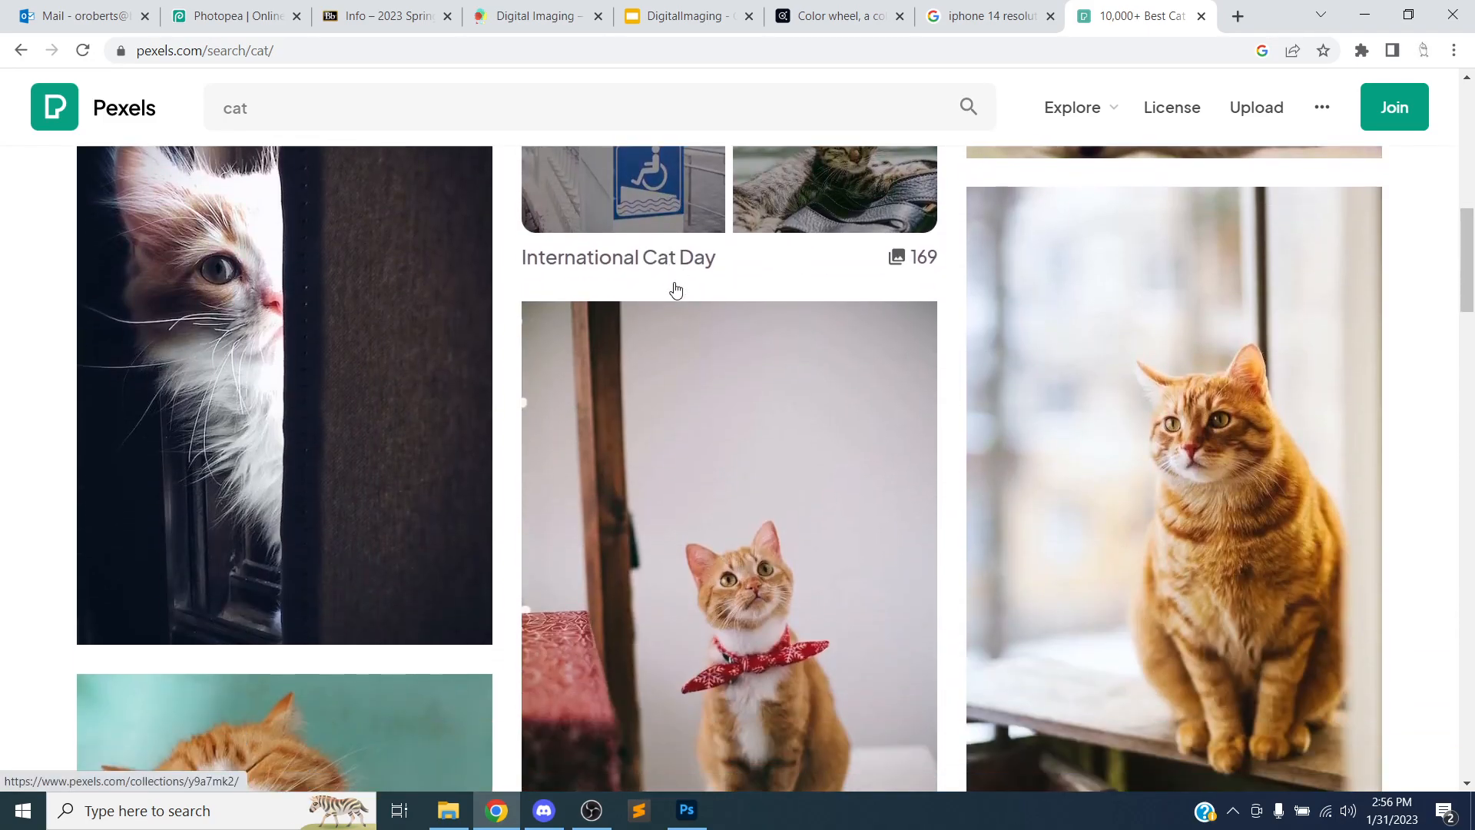
scroll(676, 287, down, 3)
scroll(674, 285, down, 3)
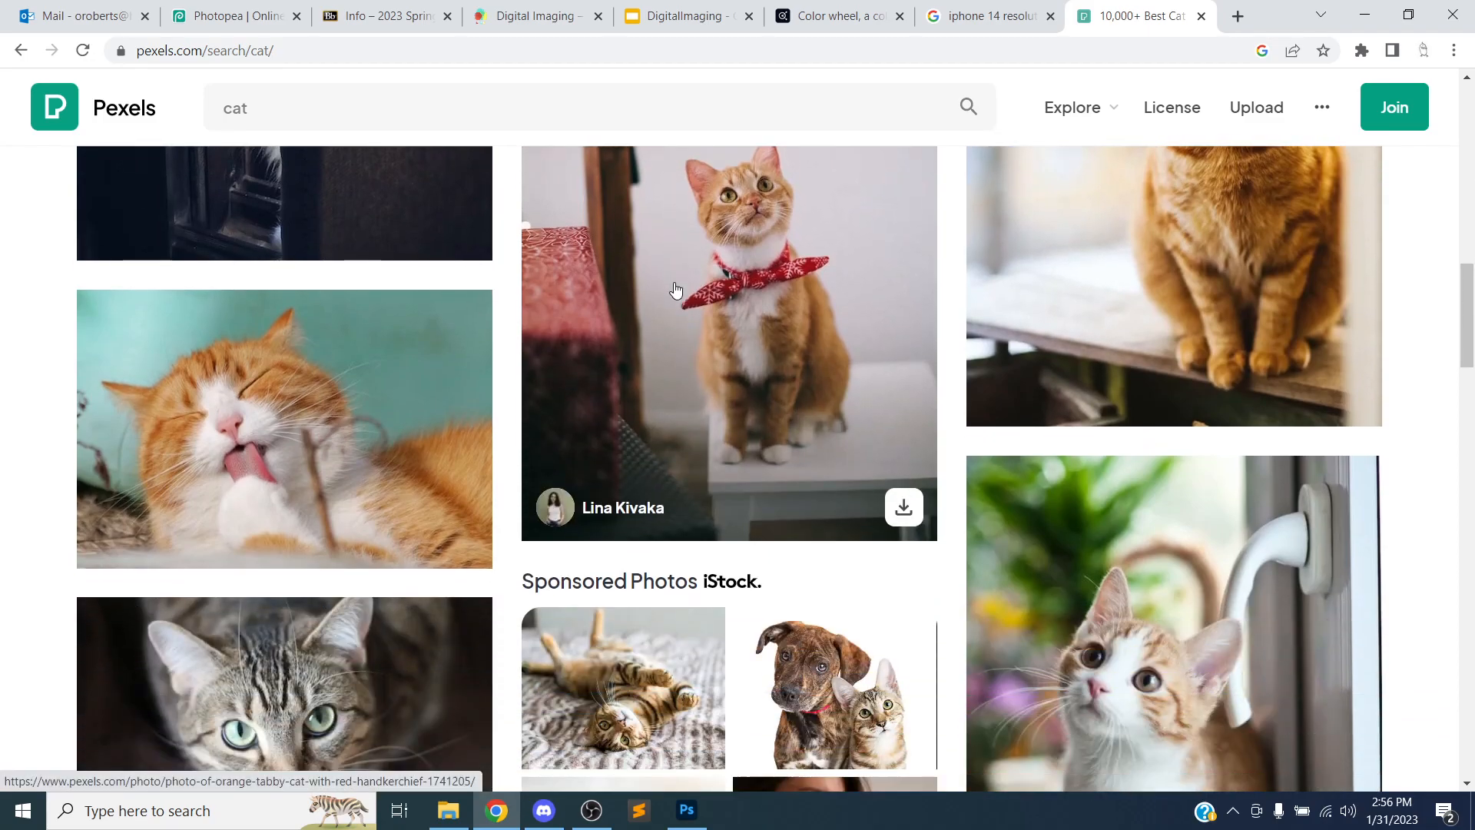
scroll(675, 284, up, 3)
scroll(675, 289, up, 10)
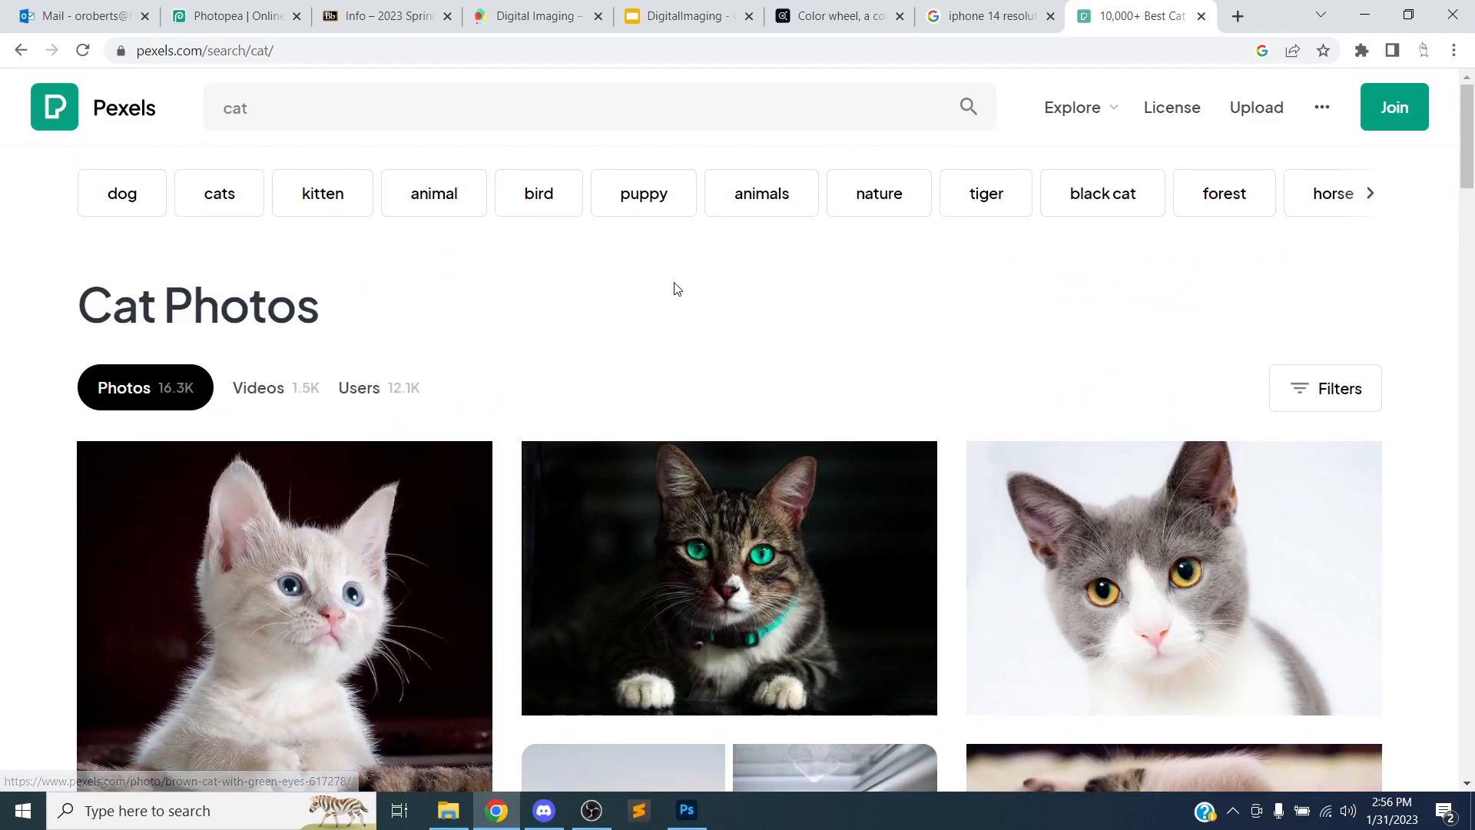
scroll(675, 289, down, 10)
scroll(674, 282, down, 10)
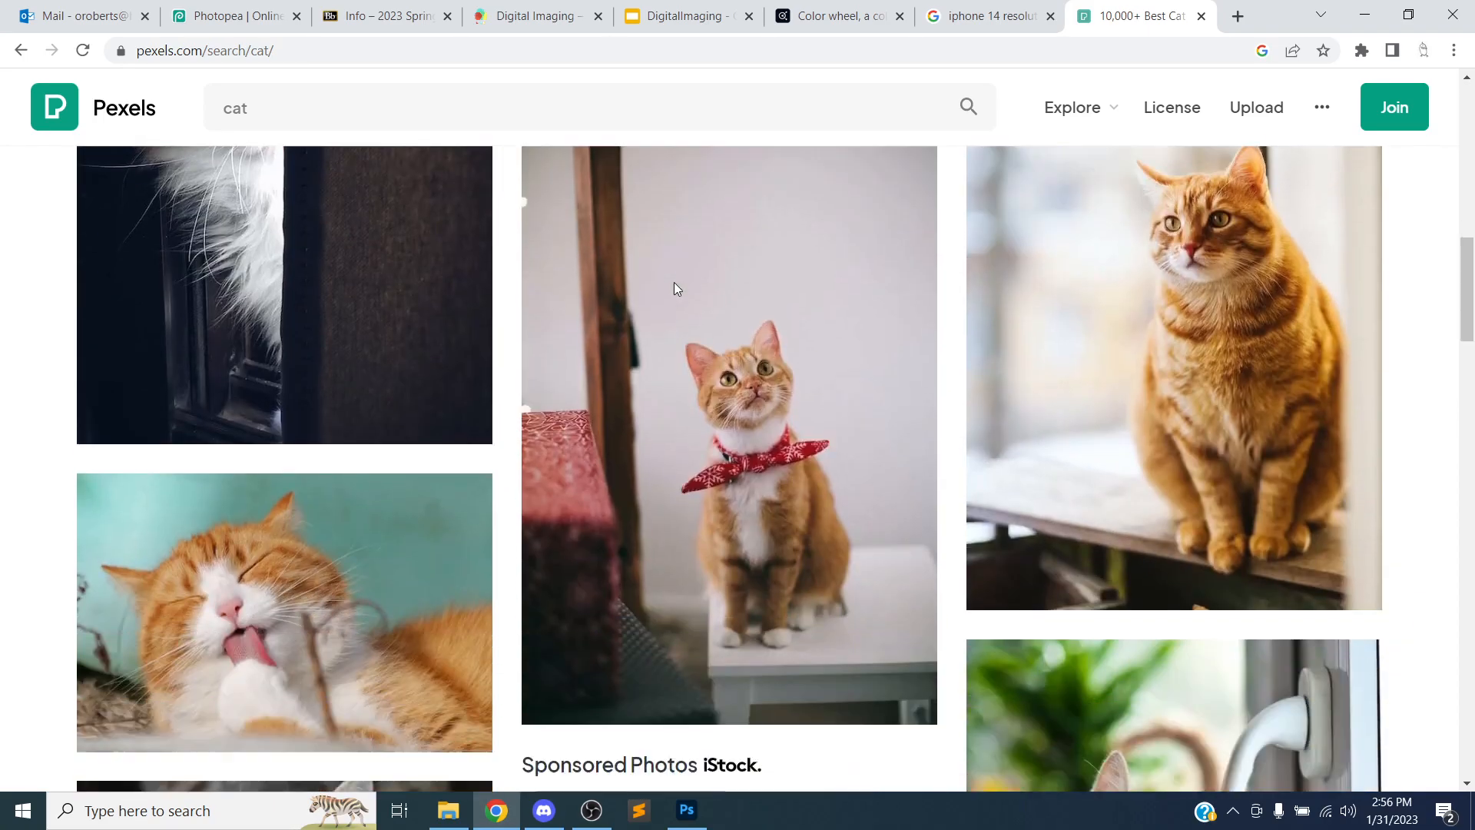
scroll(675, 283, down, 5)
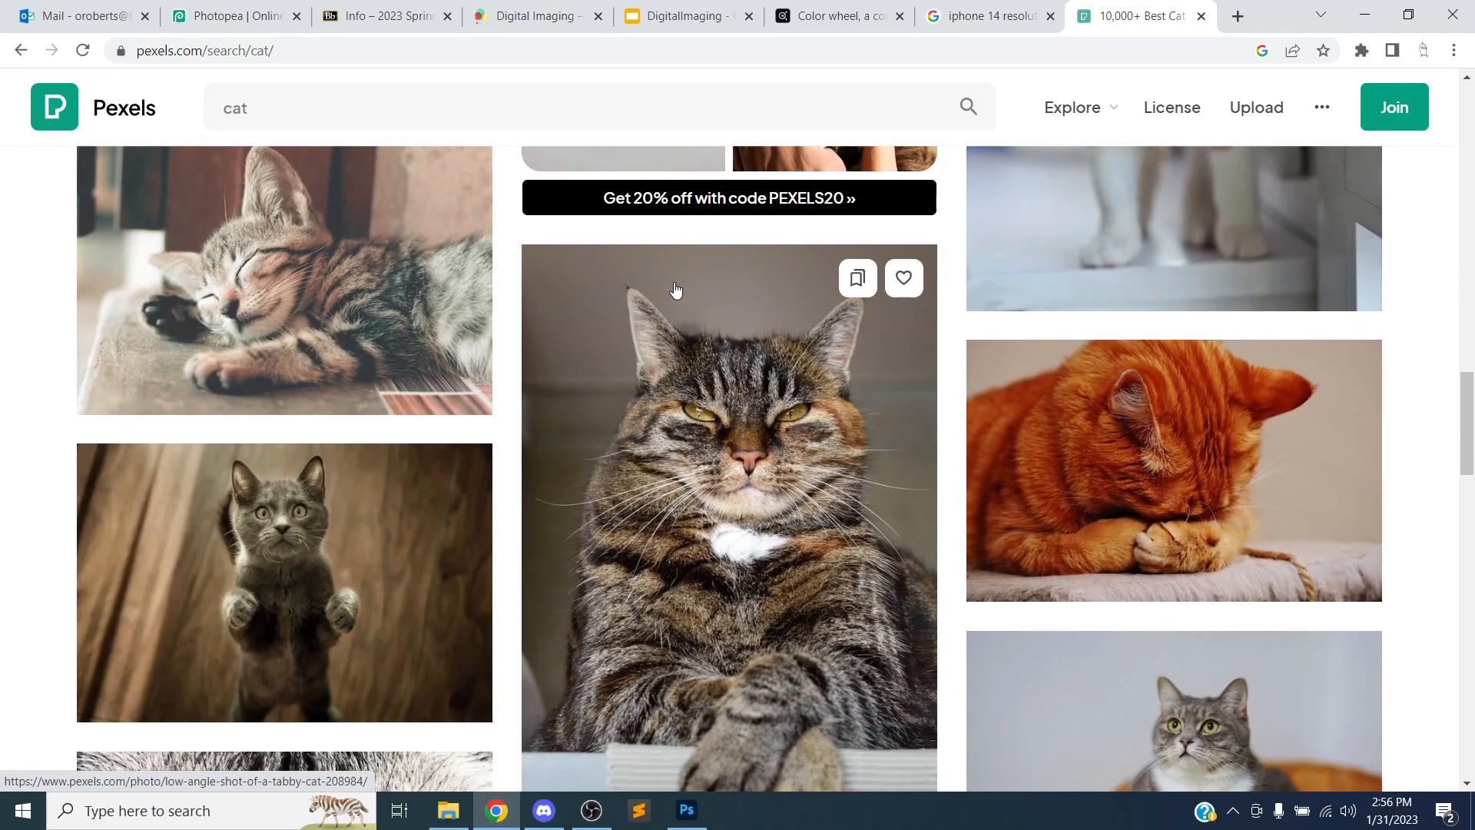
scroll(676, 289, down, 2)
scroll(676, 288, up, 4)
scroll(676, 289, down, 4)
scroll(676, 290, down, 1)
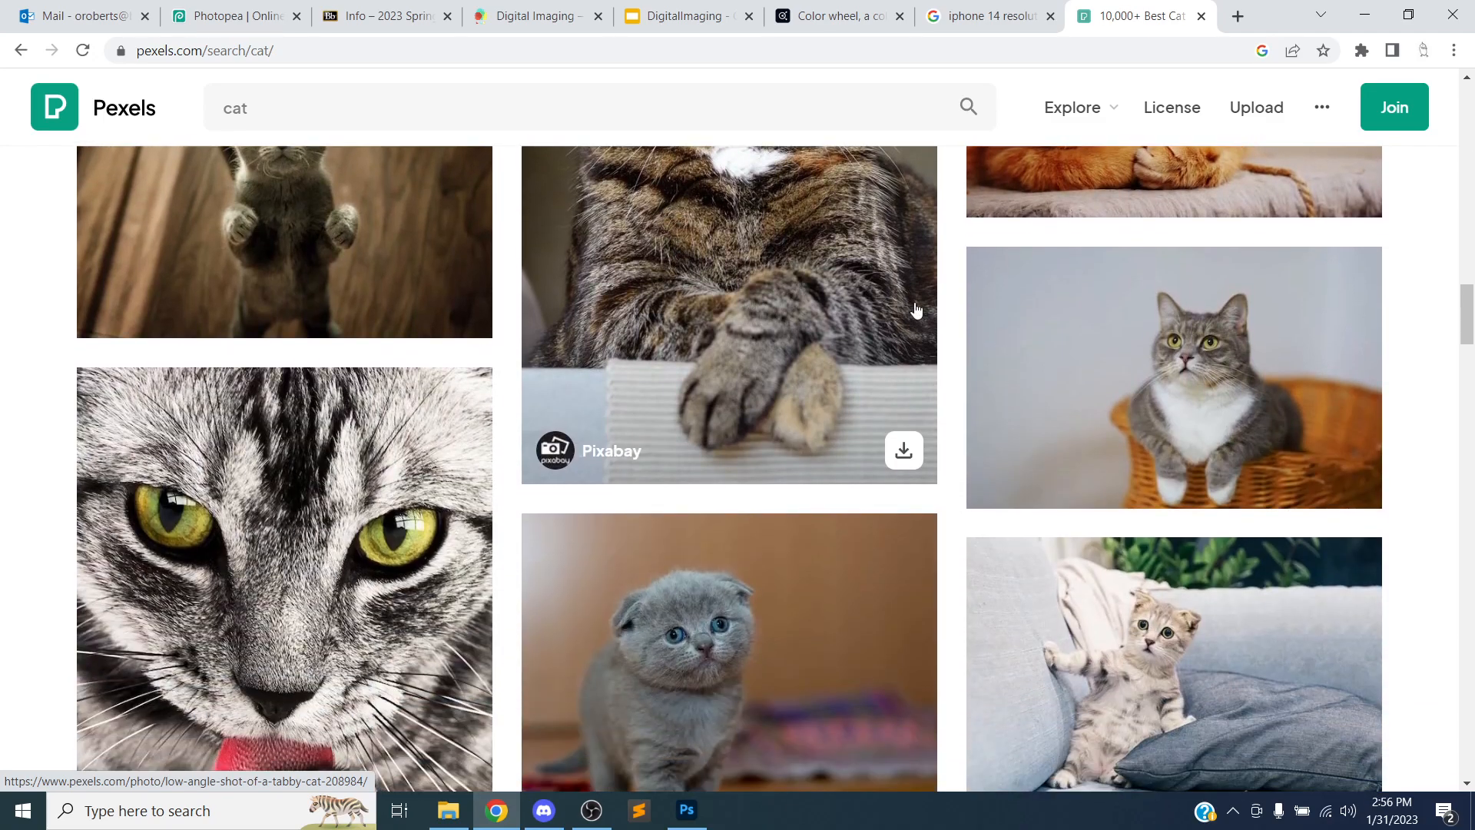
click(1143, 367)
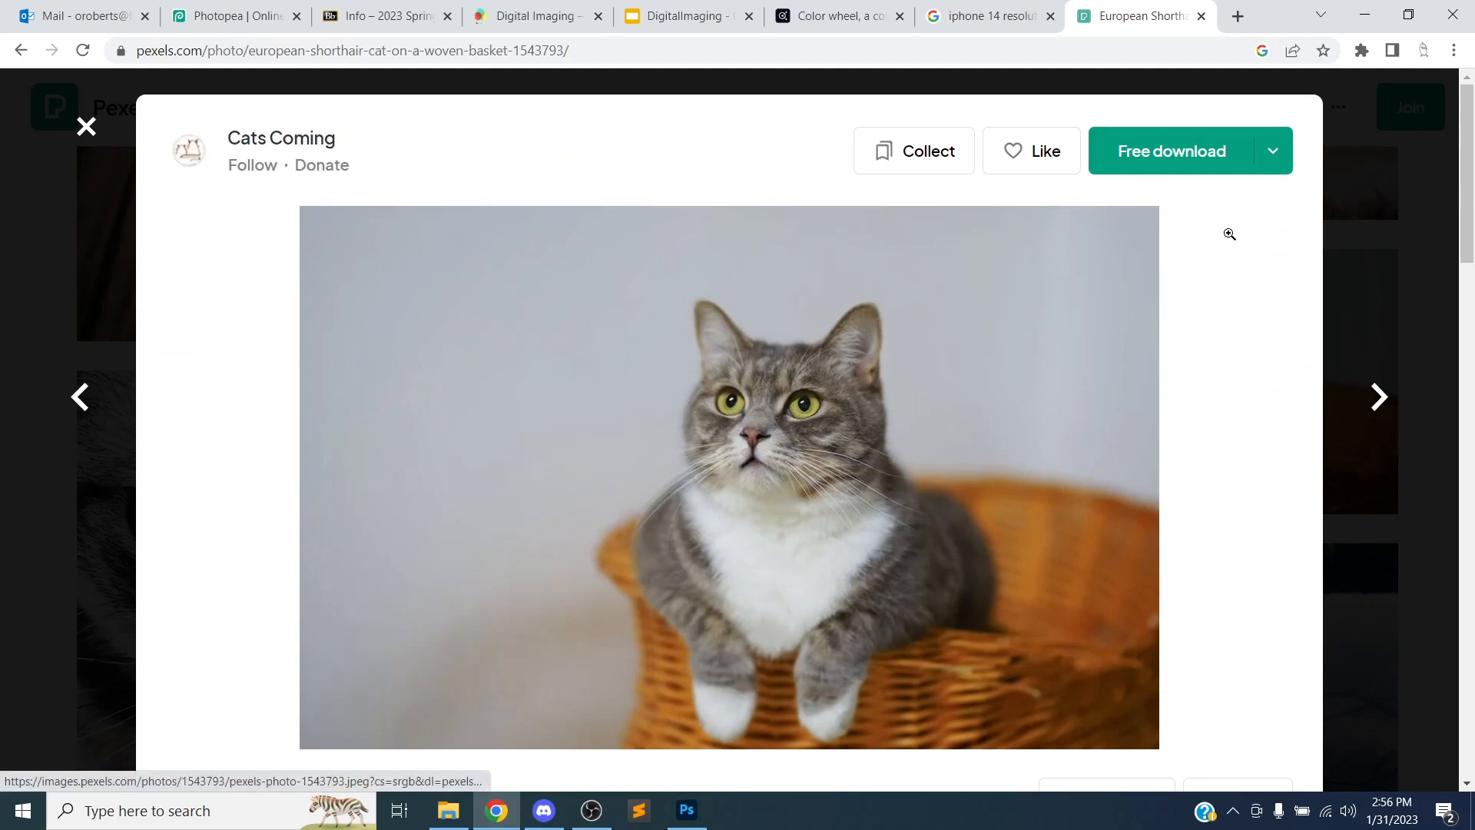
Scroll below the photo, highlight its title and open its More info details
scroll(1230, 237, down, 5)
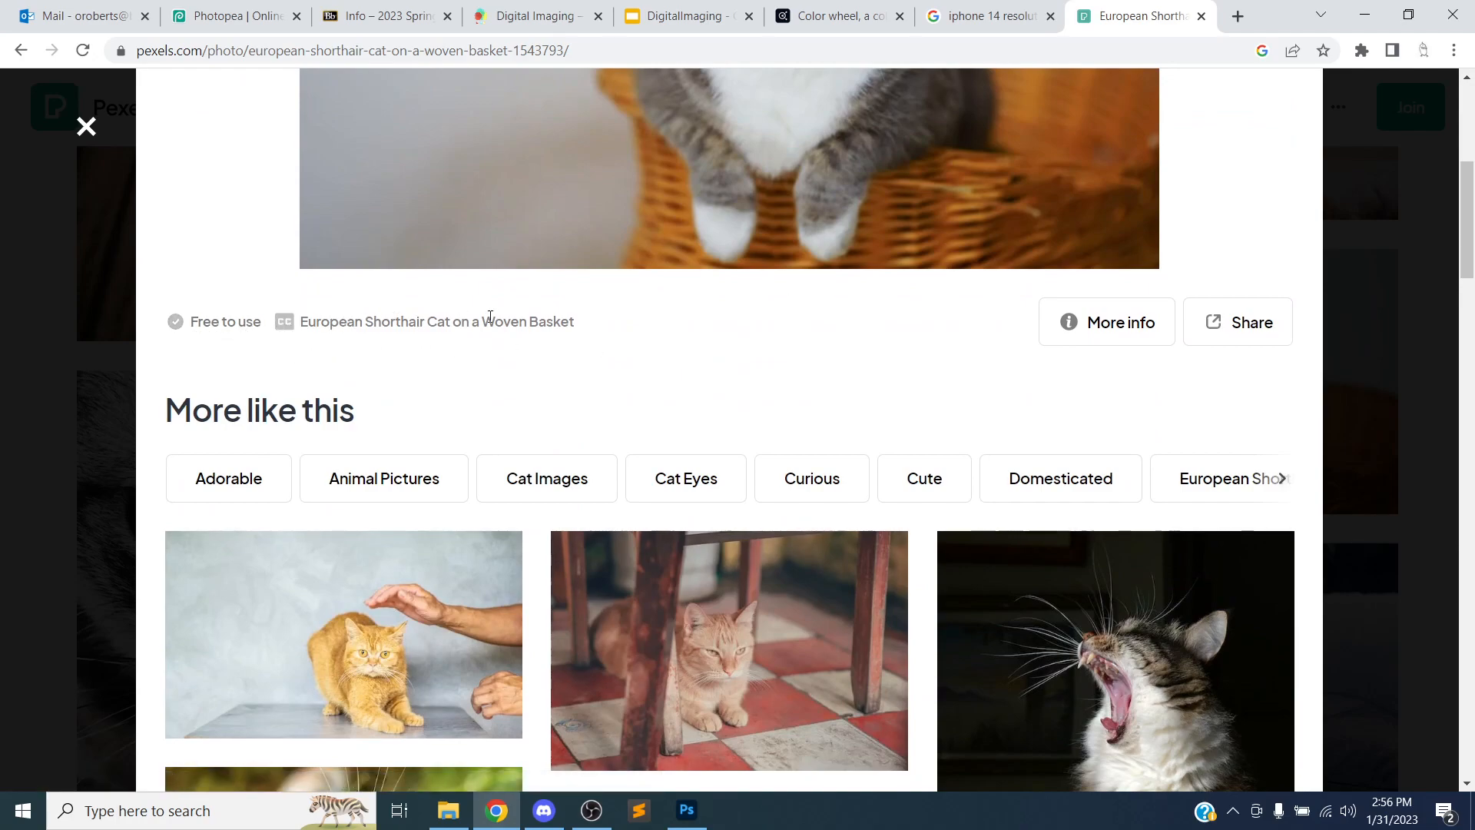
triple_click(400, 329)
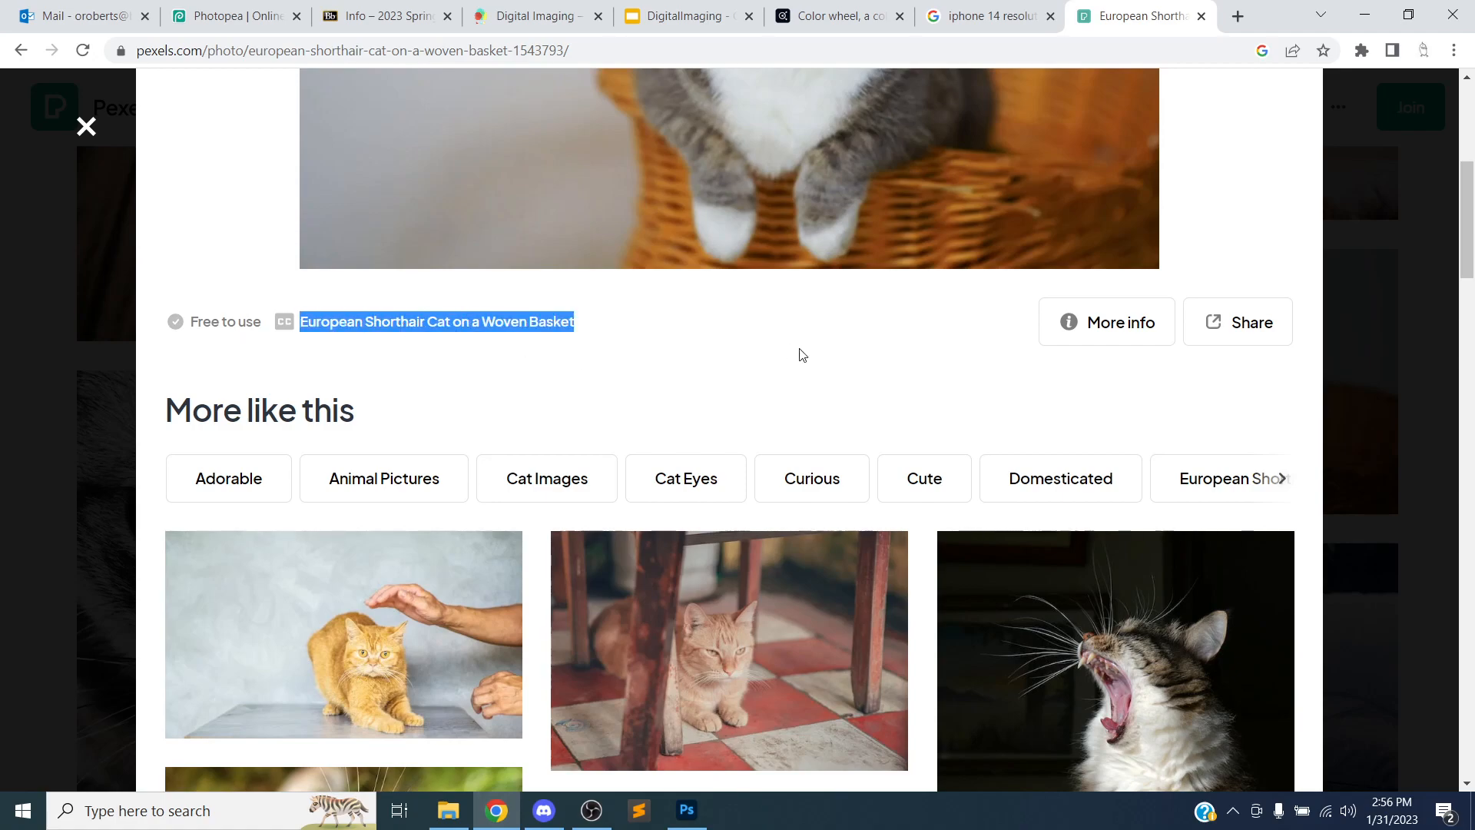
click(1078, 322)
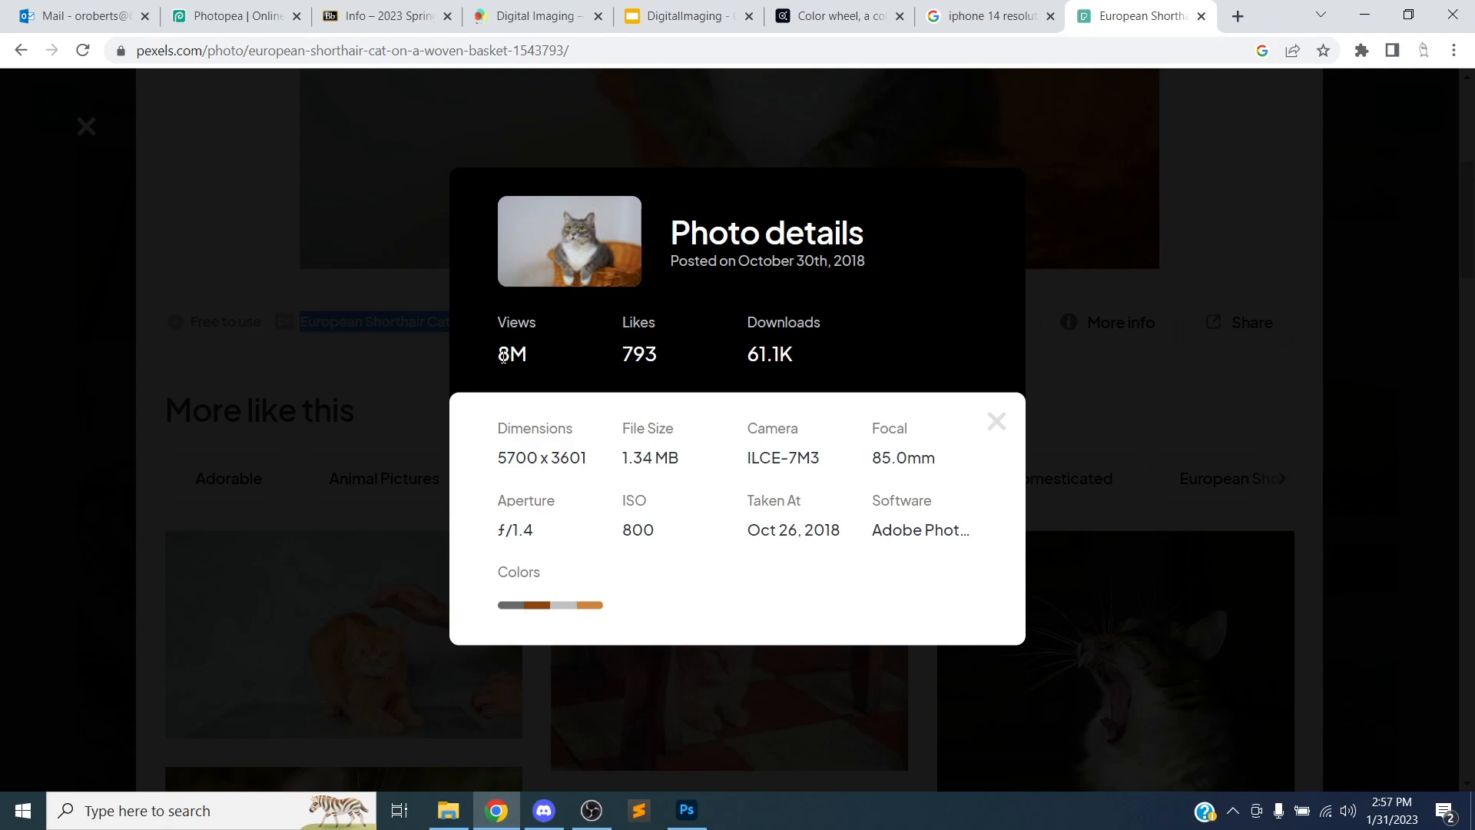
Examine the photo details such as dimensions, file size, camera and aperture, then close the details
click(501, 457)
triple_click(540, 457)
double_click(537, 457)
double_click(566, 456)
drag(624, 457, 697, 469)
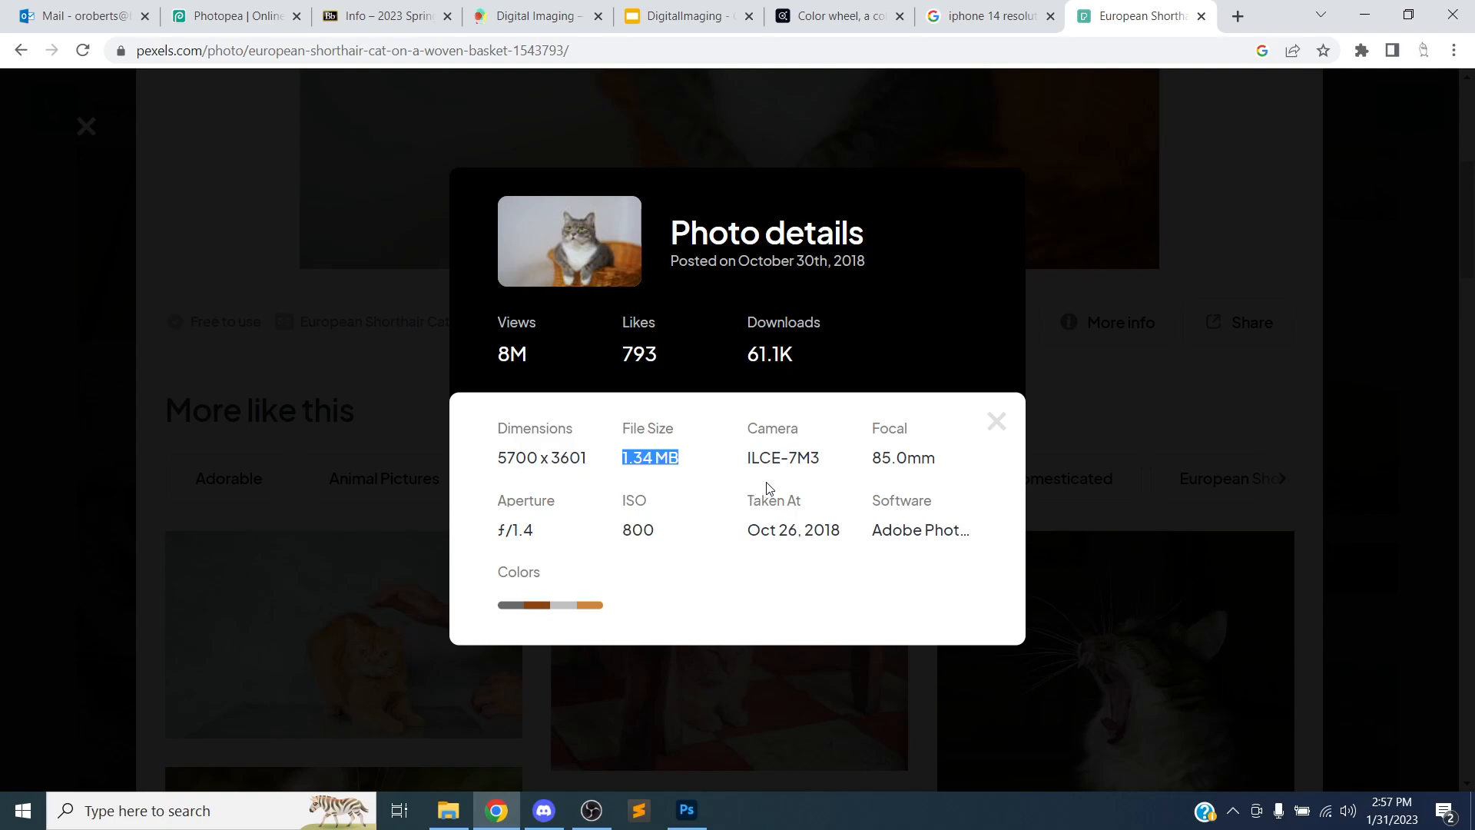
drag(744, 459, 951, 456)
drag(512, 531, 533, 530)
drag(651, 530, 623, 531)
drag(748, 530, 843, 529)
click(899, 518)
click(992, 433)
scroll(1022, 396, down, 2)
scroll(1023, 389, up, 7)
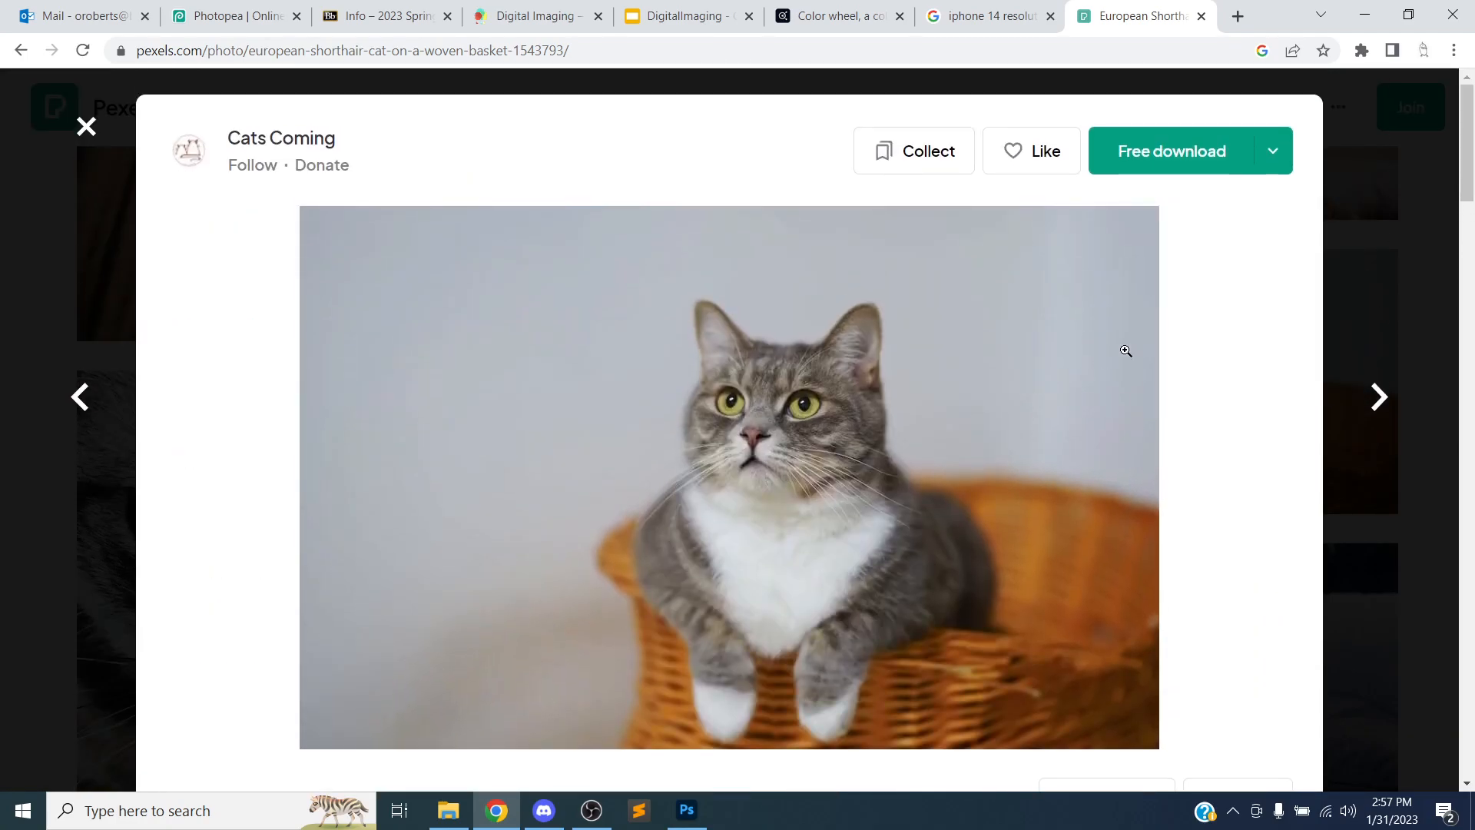
Download the photo at the Large 1920x1213 size
click(1283, 168)
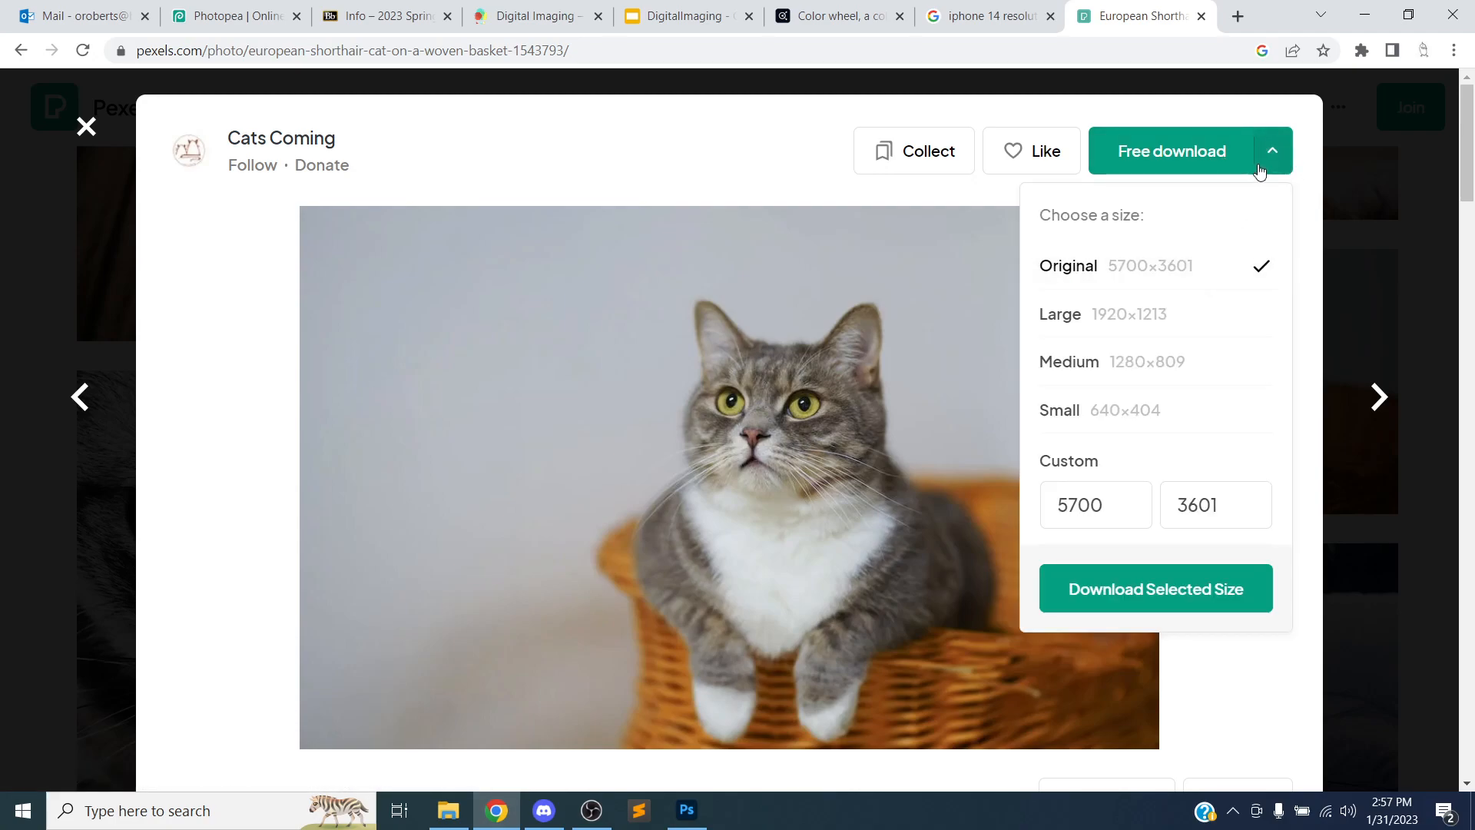
click(1269, 158)
click(1275, 161)
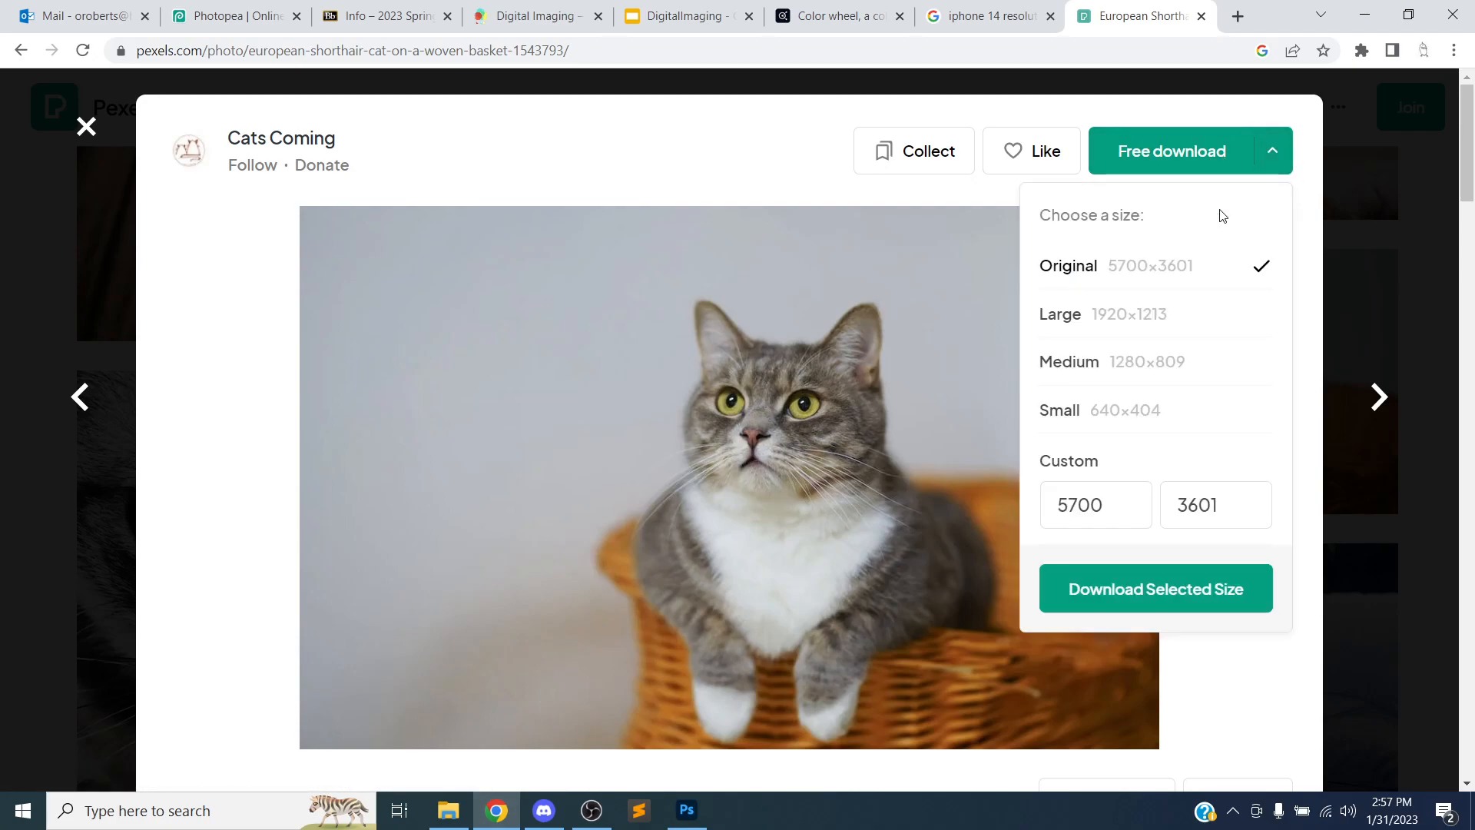
click(1149, 322)
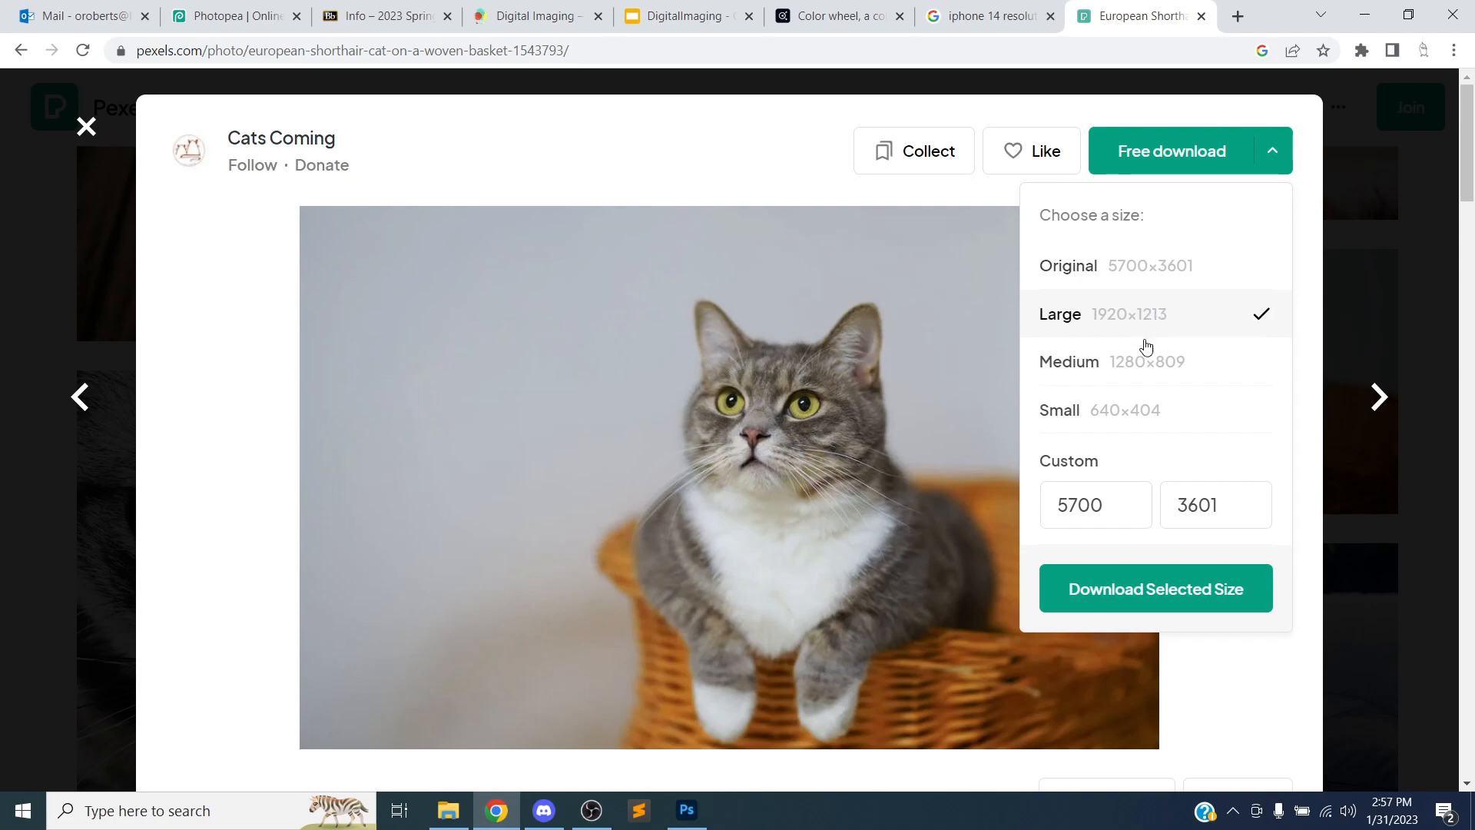
click(1118, 605)
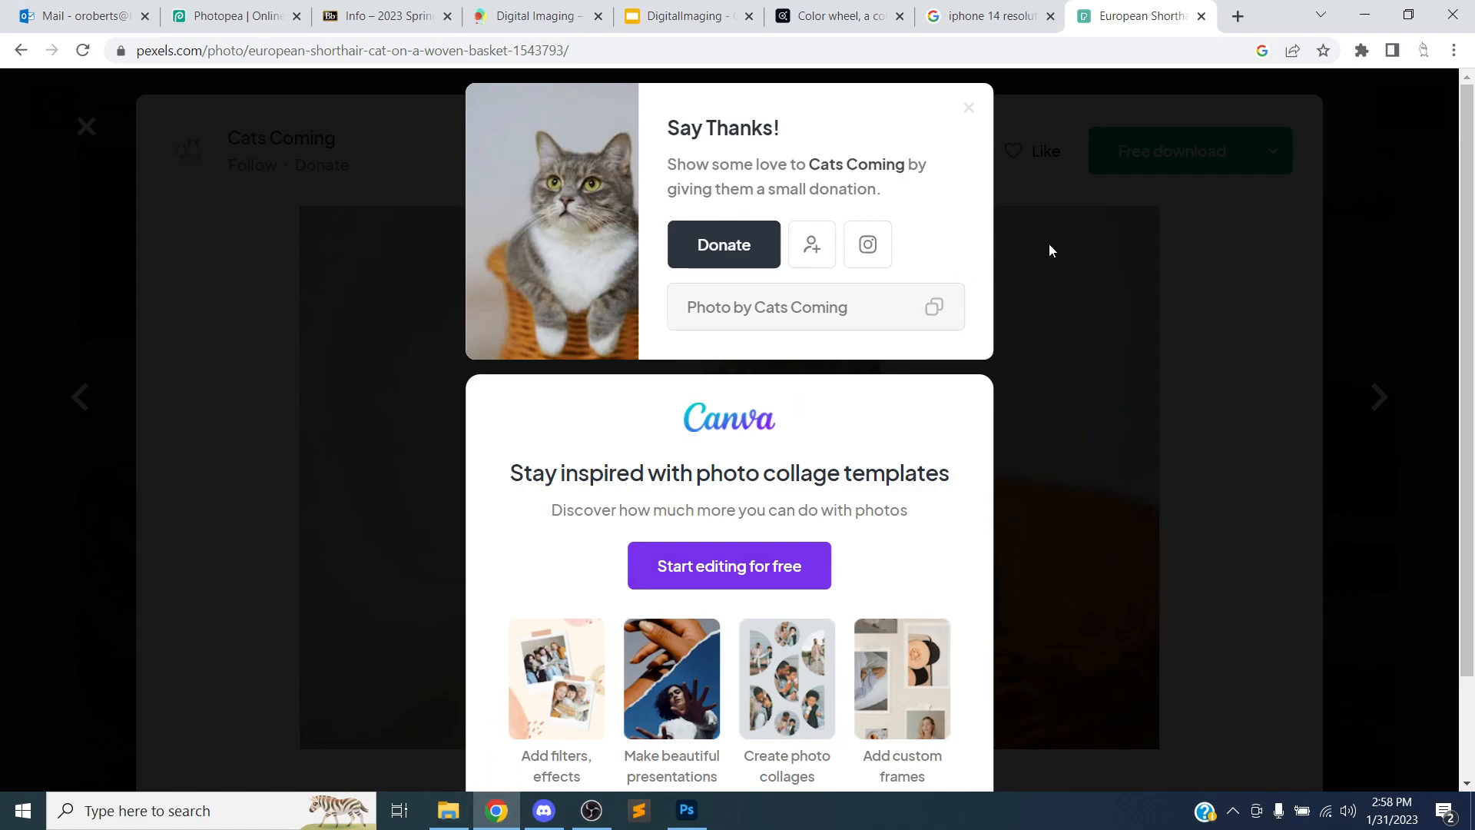
Close the thanks popup, copy the photo page's web address and minimize the browser
click(970, 109)
click(624, 51)
key(ctrl+c)
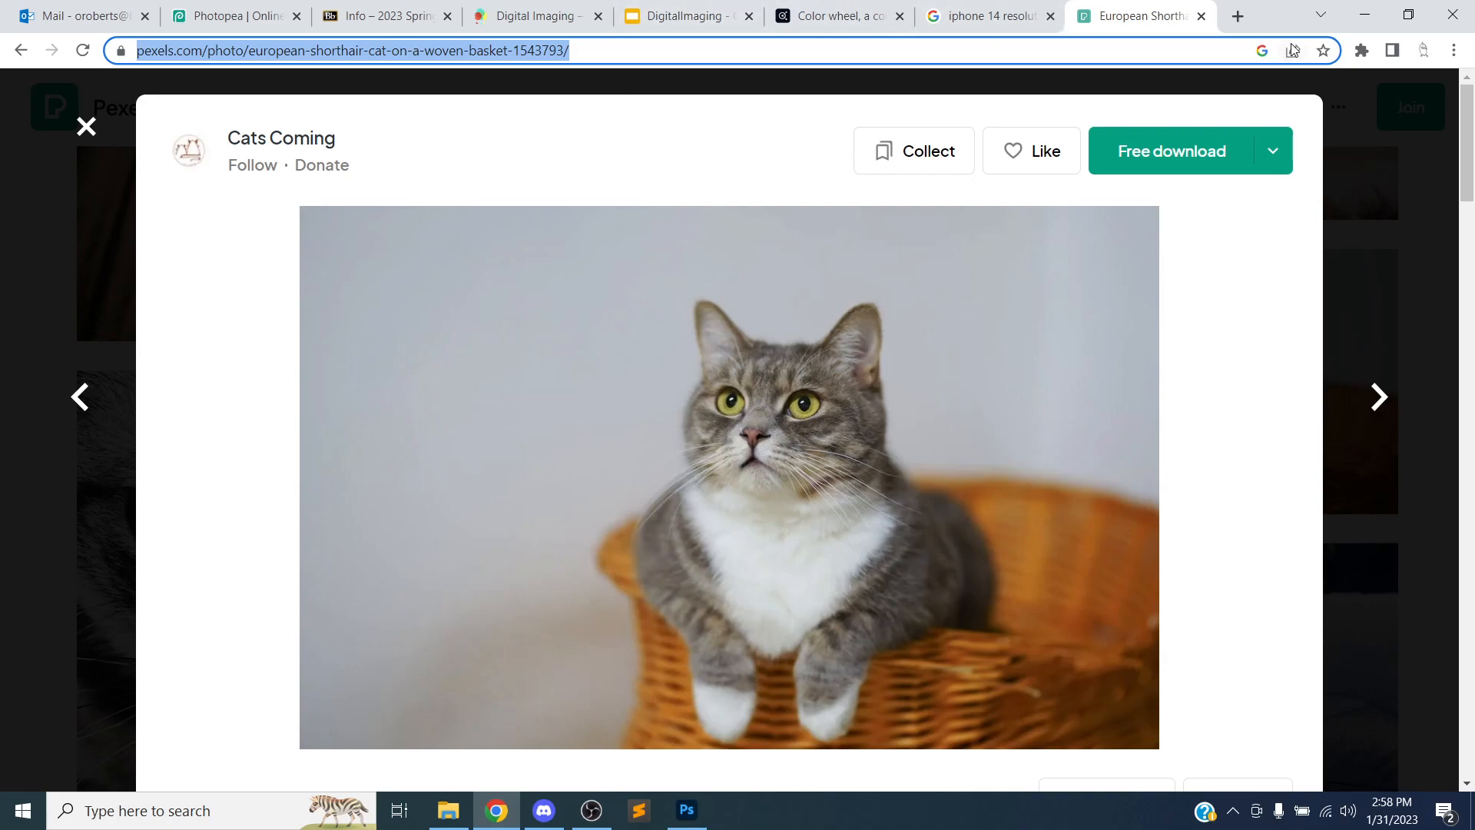
click(1363, 16)
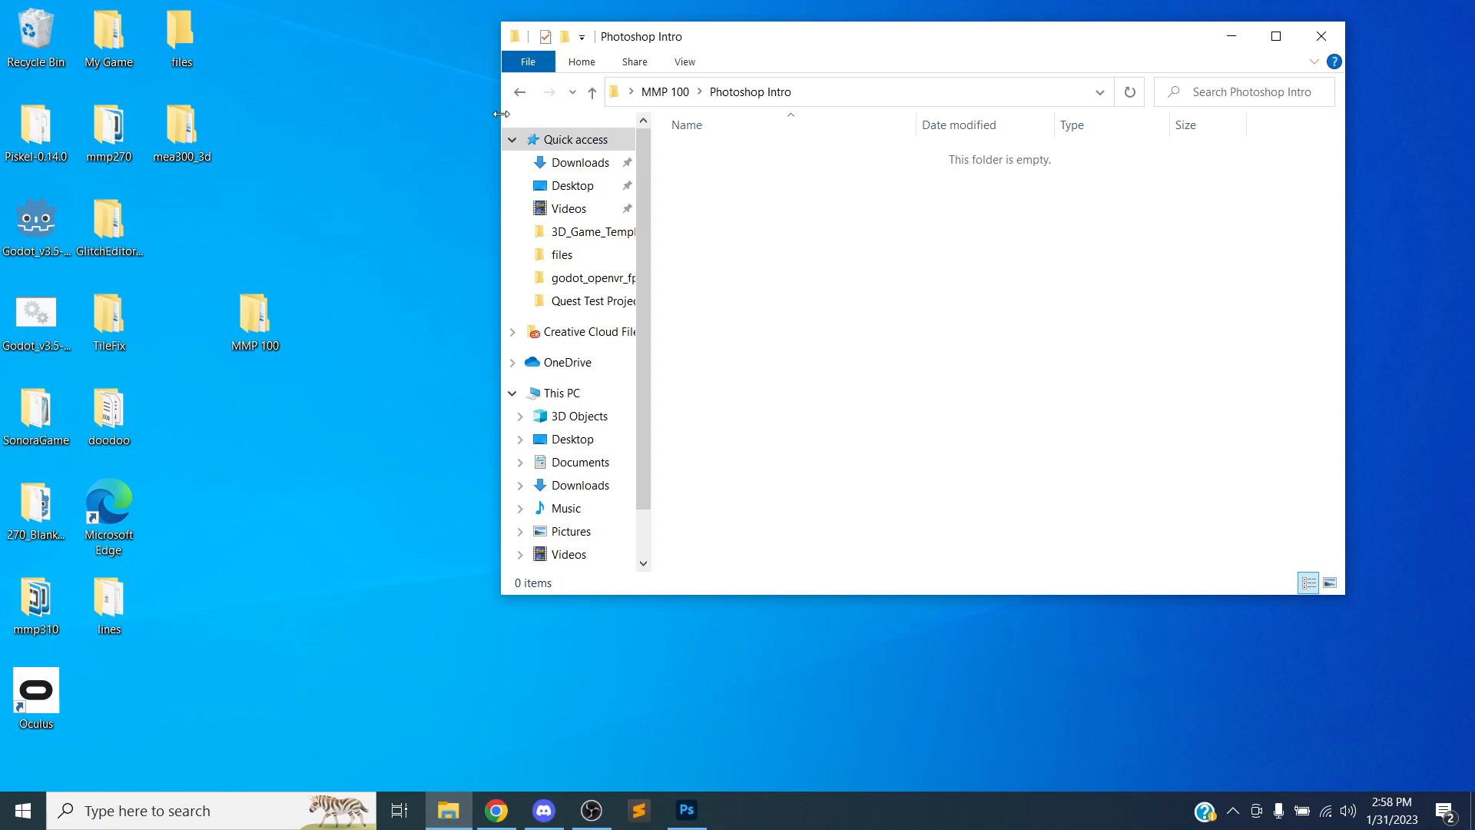
Move the Photoshop Intro window and create a new text document named notes inside it
drag(753, 37, 898, 48)
drag(575, 56, 774, 56)
right_click(970, 194)
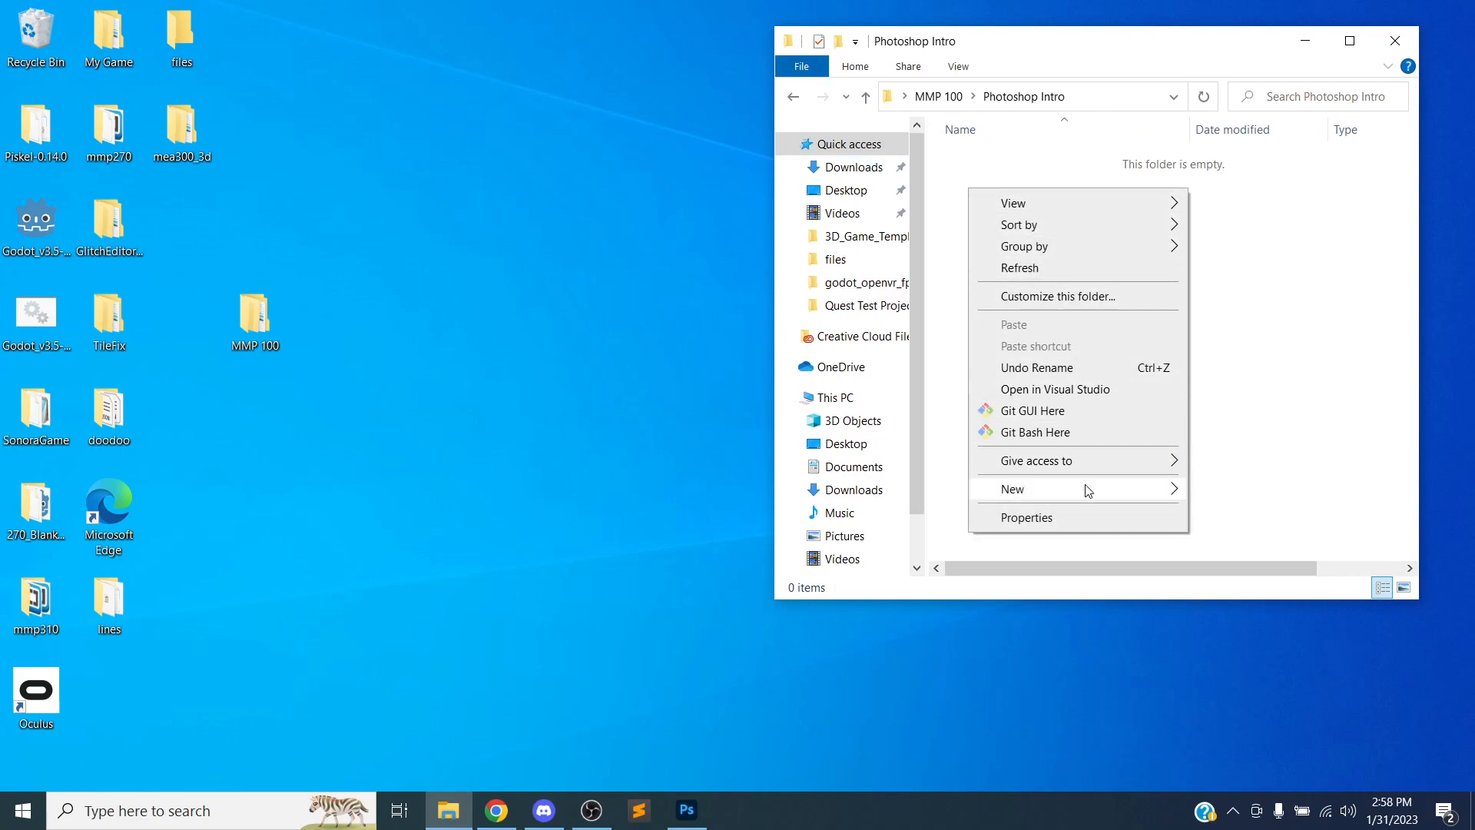
mouse_move(1107, 490)
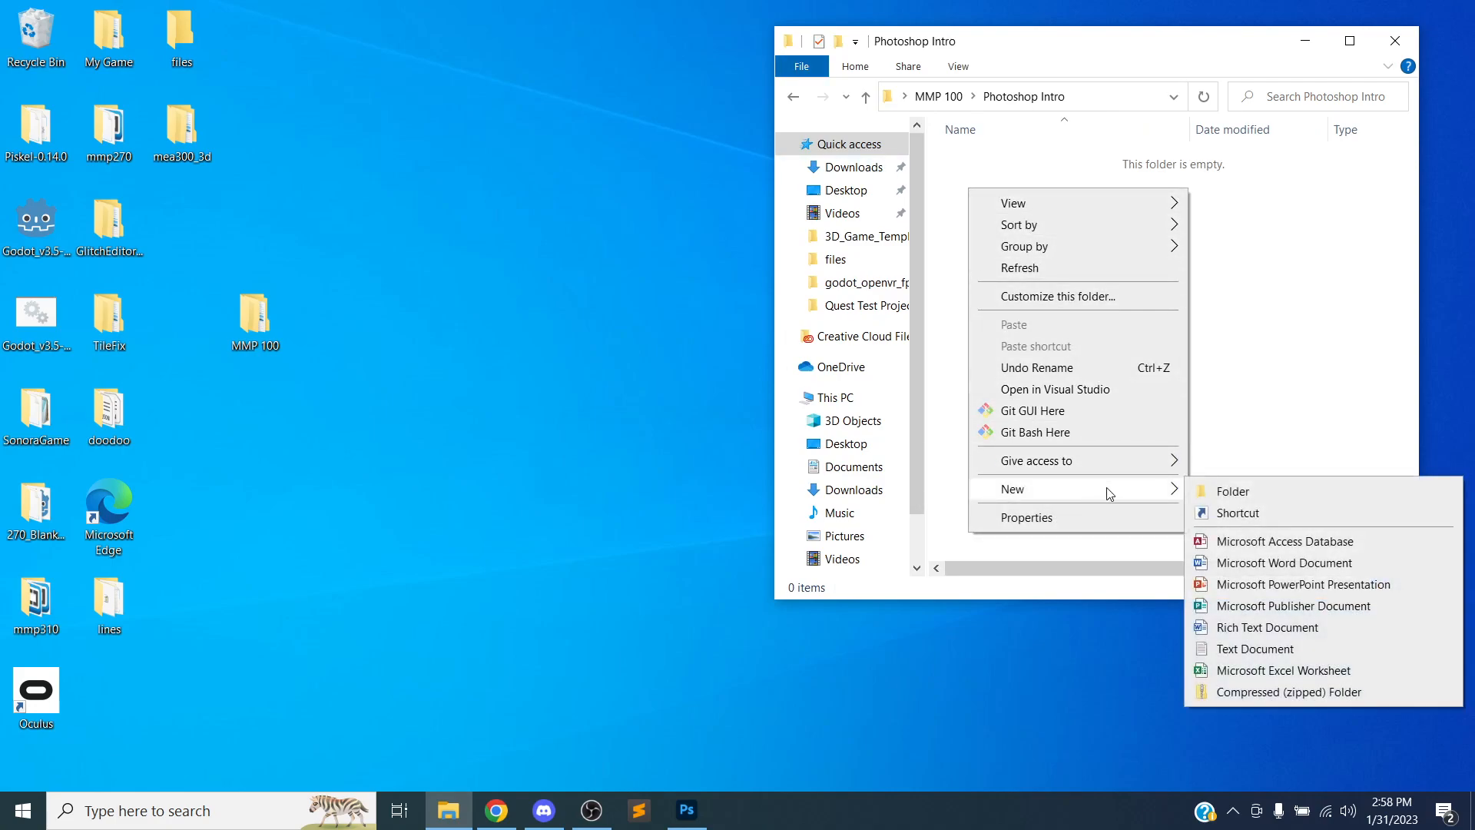
click(1270, 651)
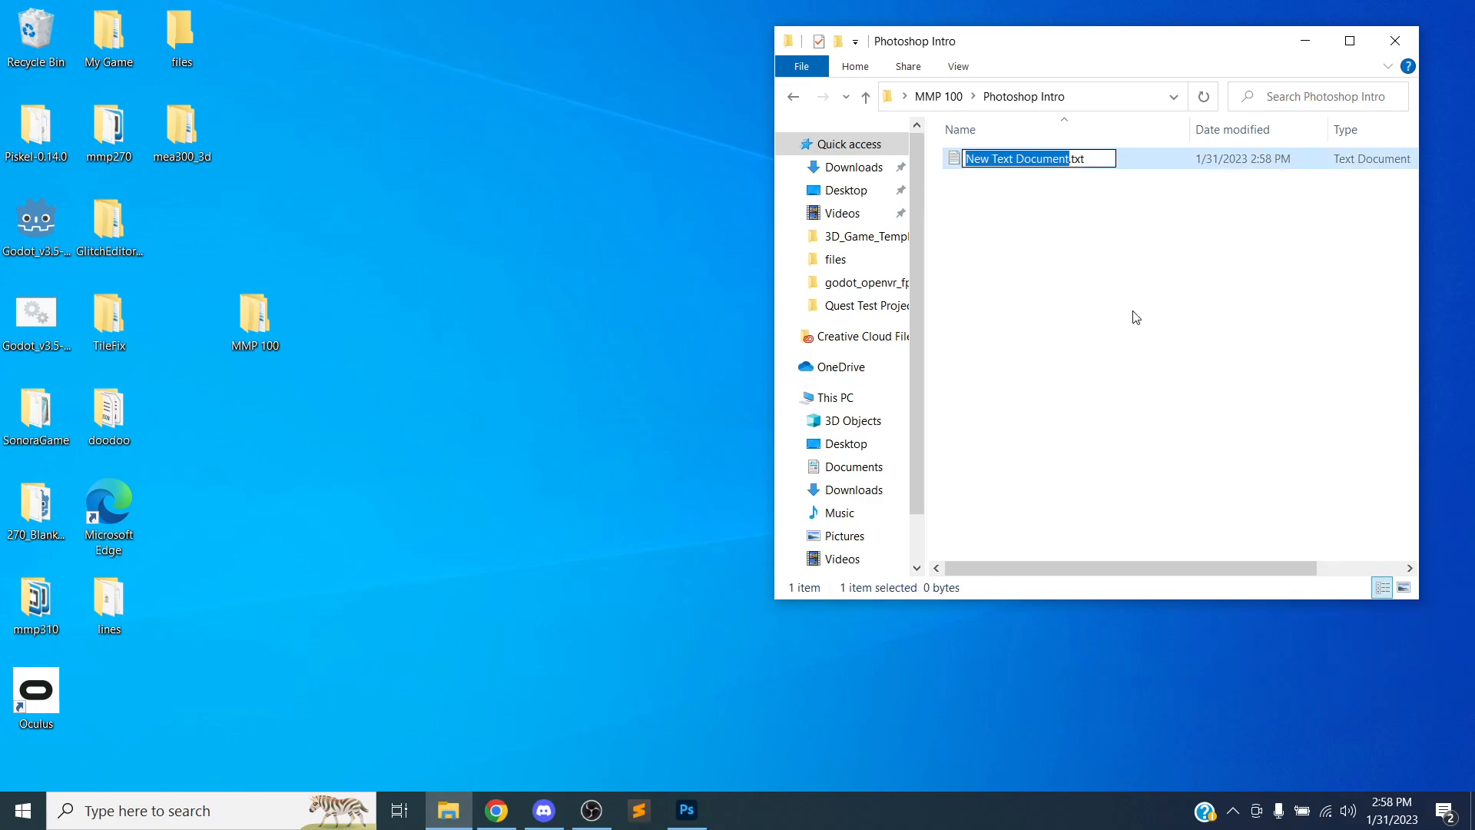
text(notes)
key(Return)
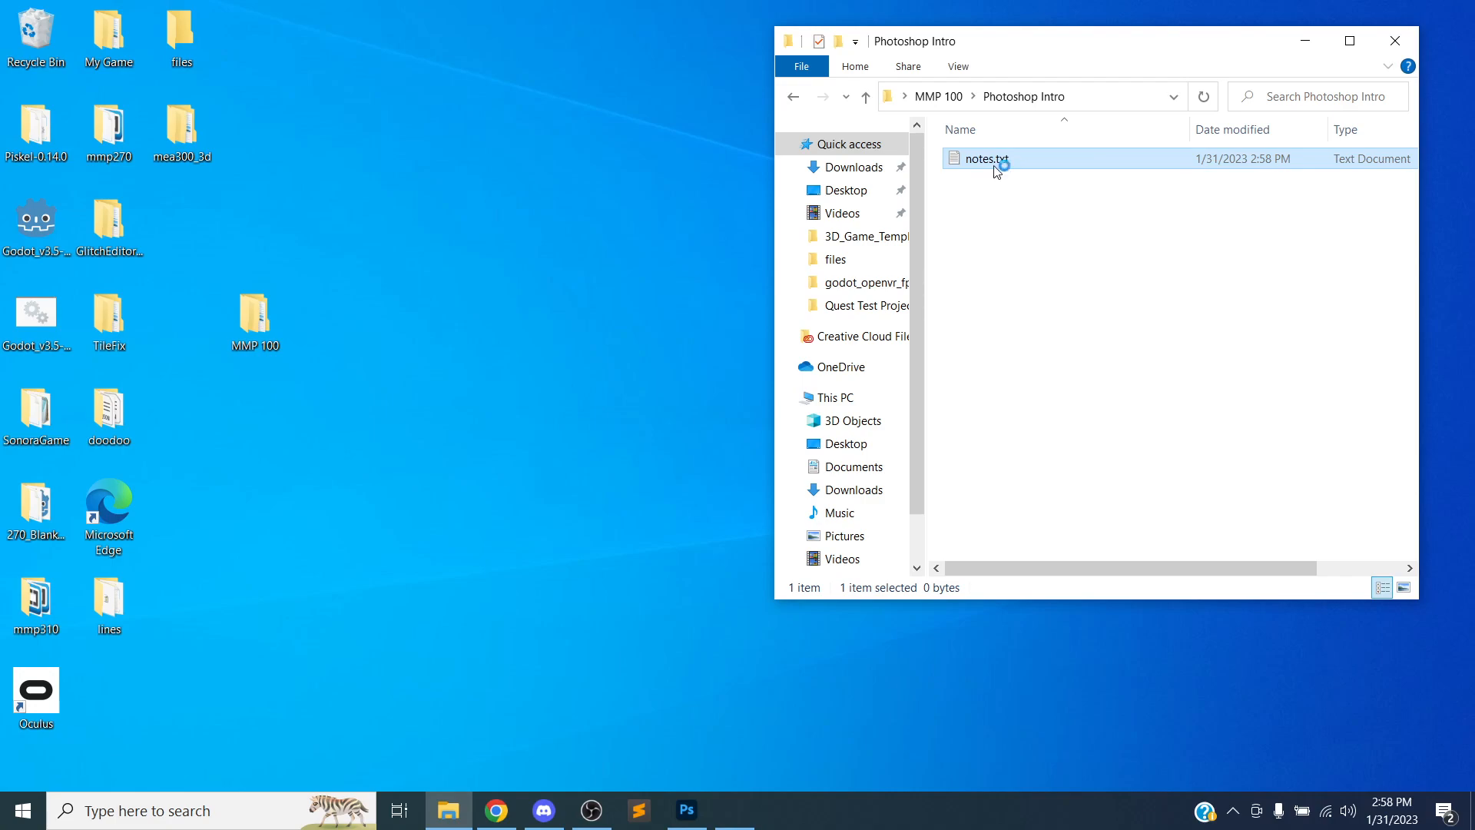
In notes.txt, paste the photo's web address under a "Cat image" label line, save and close it
key(ctrl+v)
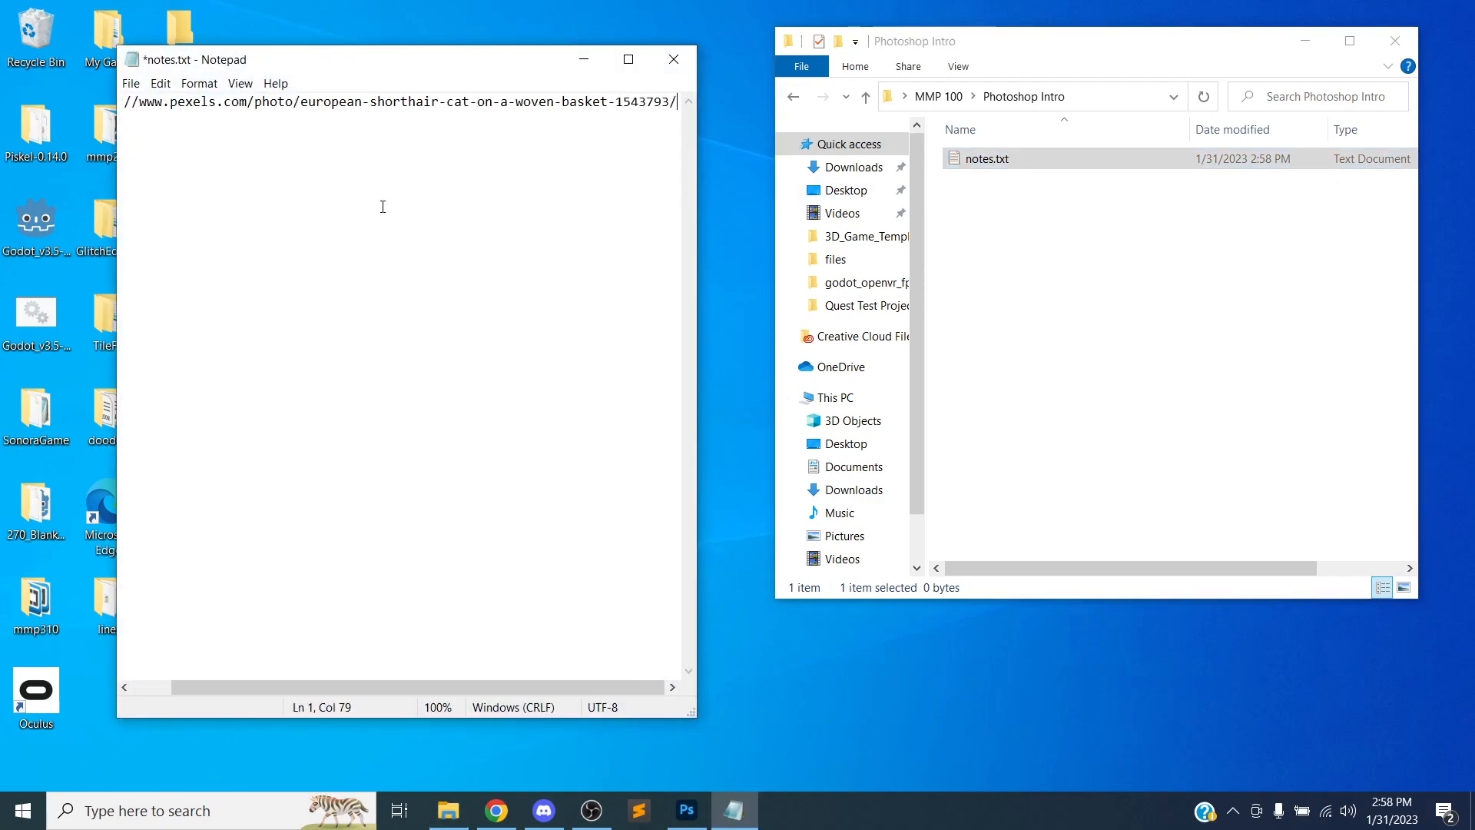
key(Left)
key(Left)
key(Left)
key(Left)
key(Left)
key(Left)
key(Left)
key(Left)
key(Left)
key(Left)
key(Left)
key(Left)
key(Left)
key(Left)
key(Left)
key(Left)
key(Left)
key(Left)
key(Left)
key(Left)
key(Left)
key(Left)
key(Left)
key(Left)
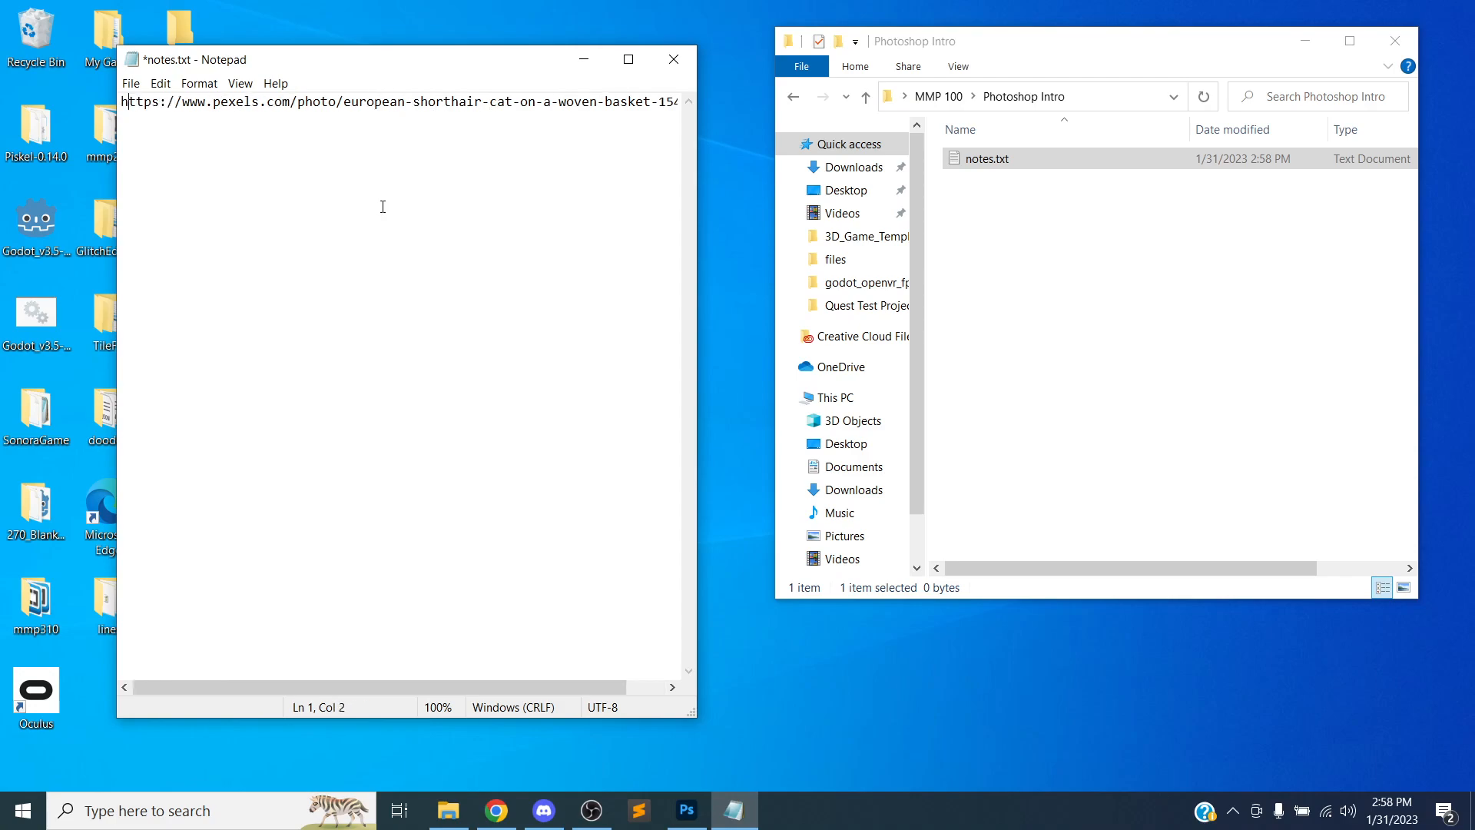
key(Return)
key(Return)
text(Cat image)
key(ctrl+s)
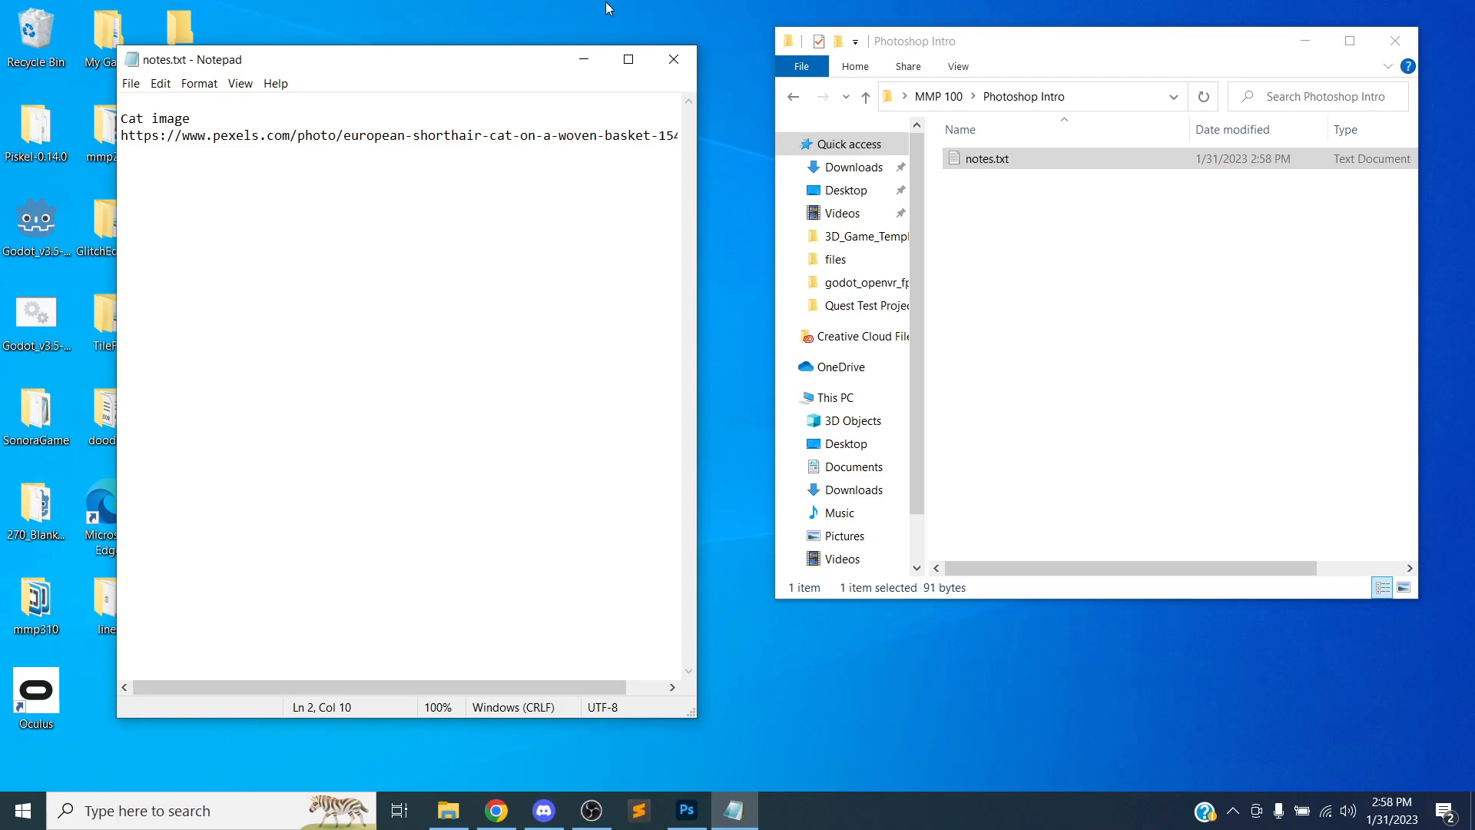
click(674, 61)
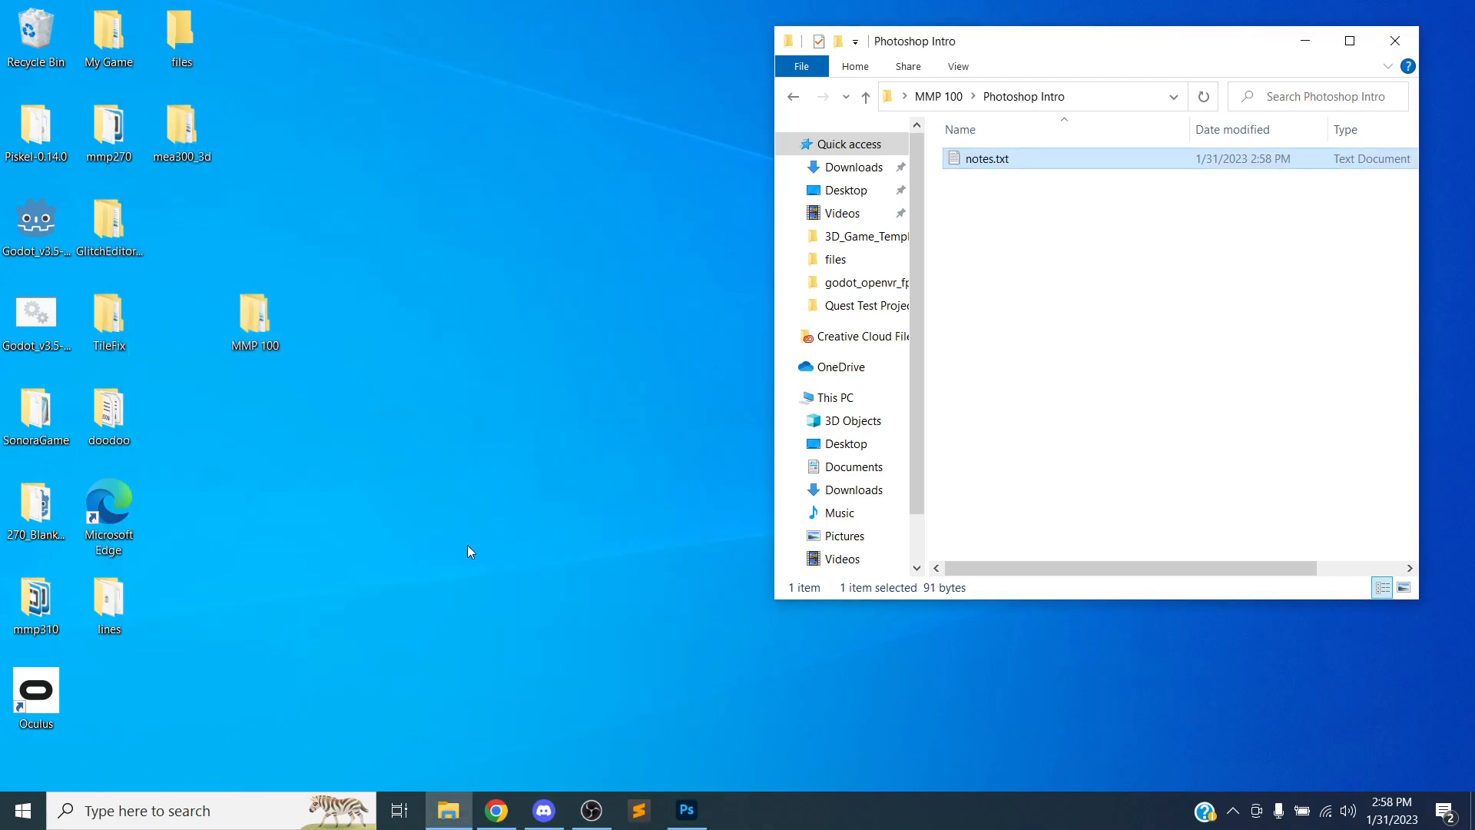
Open a second File Explorer window and move it beside the Photoshop Intro window
click(454, 815)
click(448, 808)
click(433, 810)
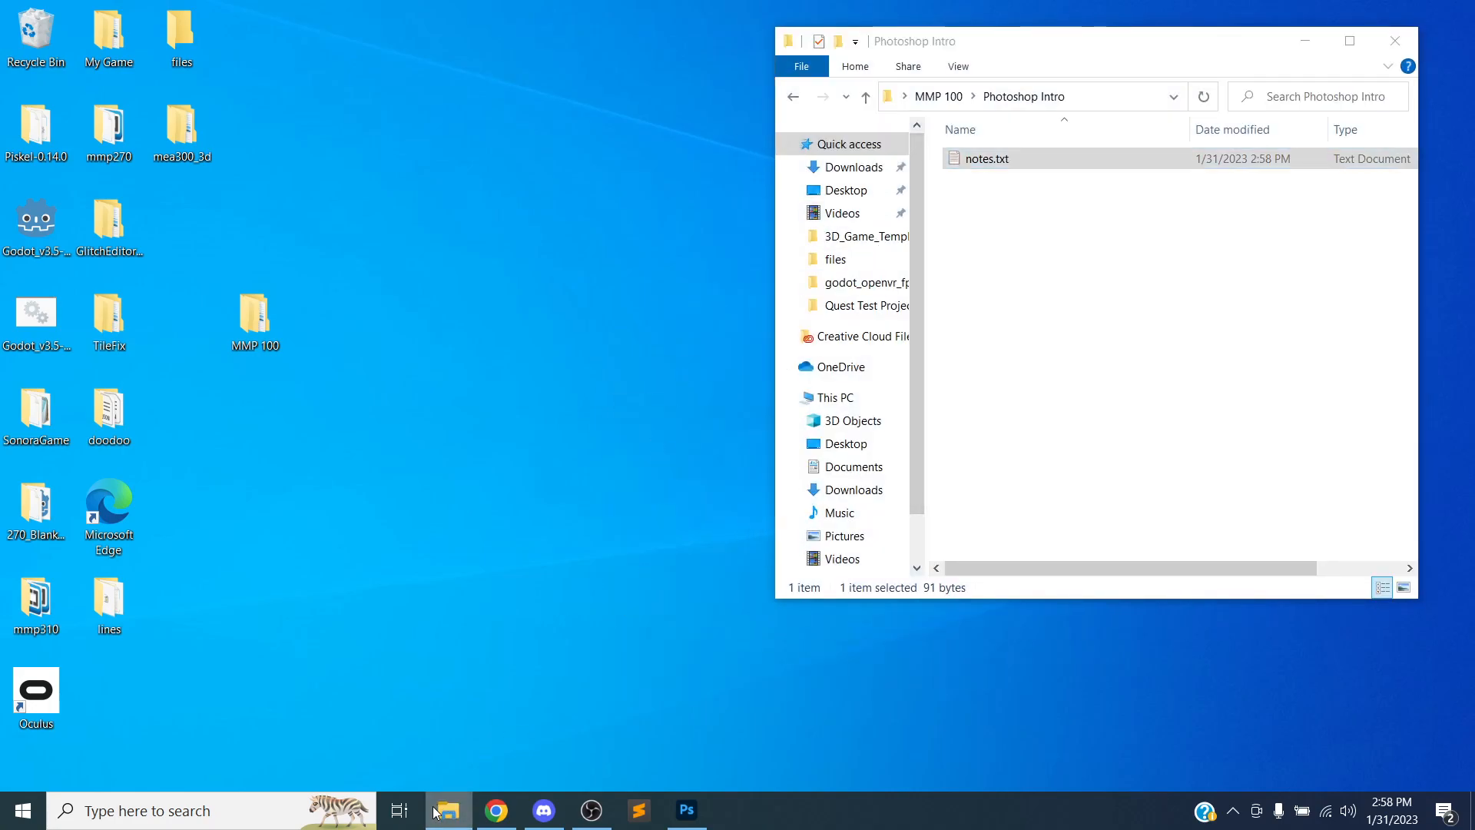
right_click(434, 811)
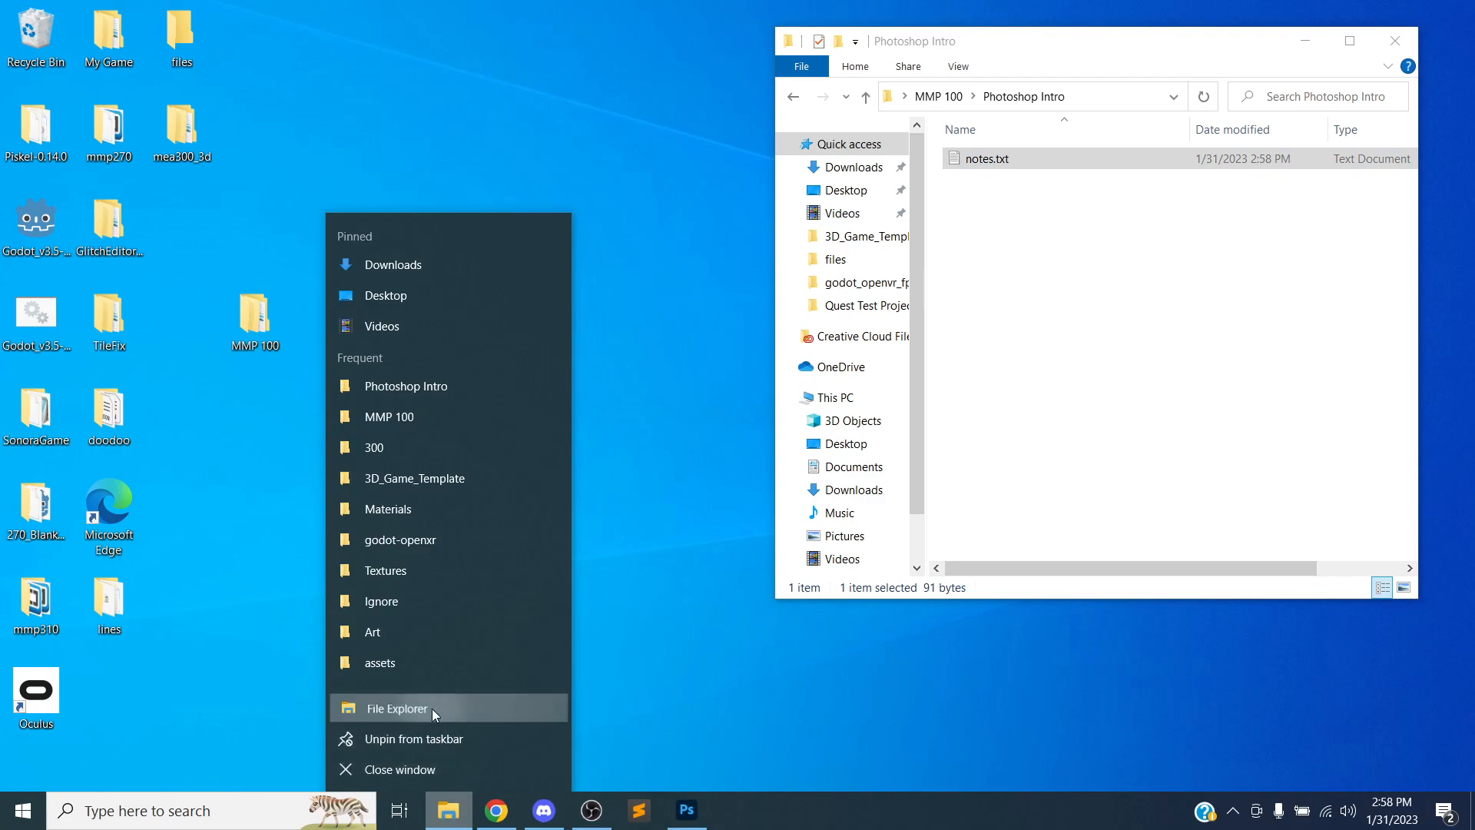
click(431, 707)
drag(1091, 76, 404, 98)
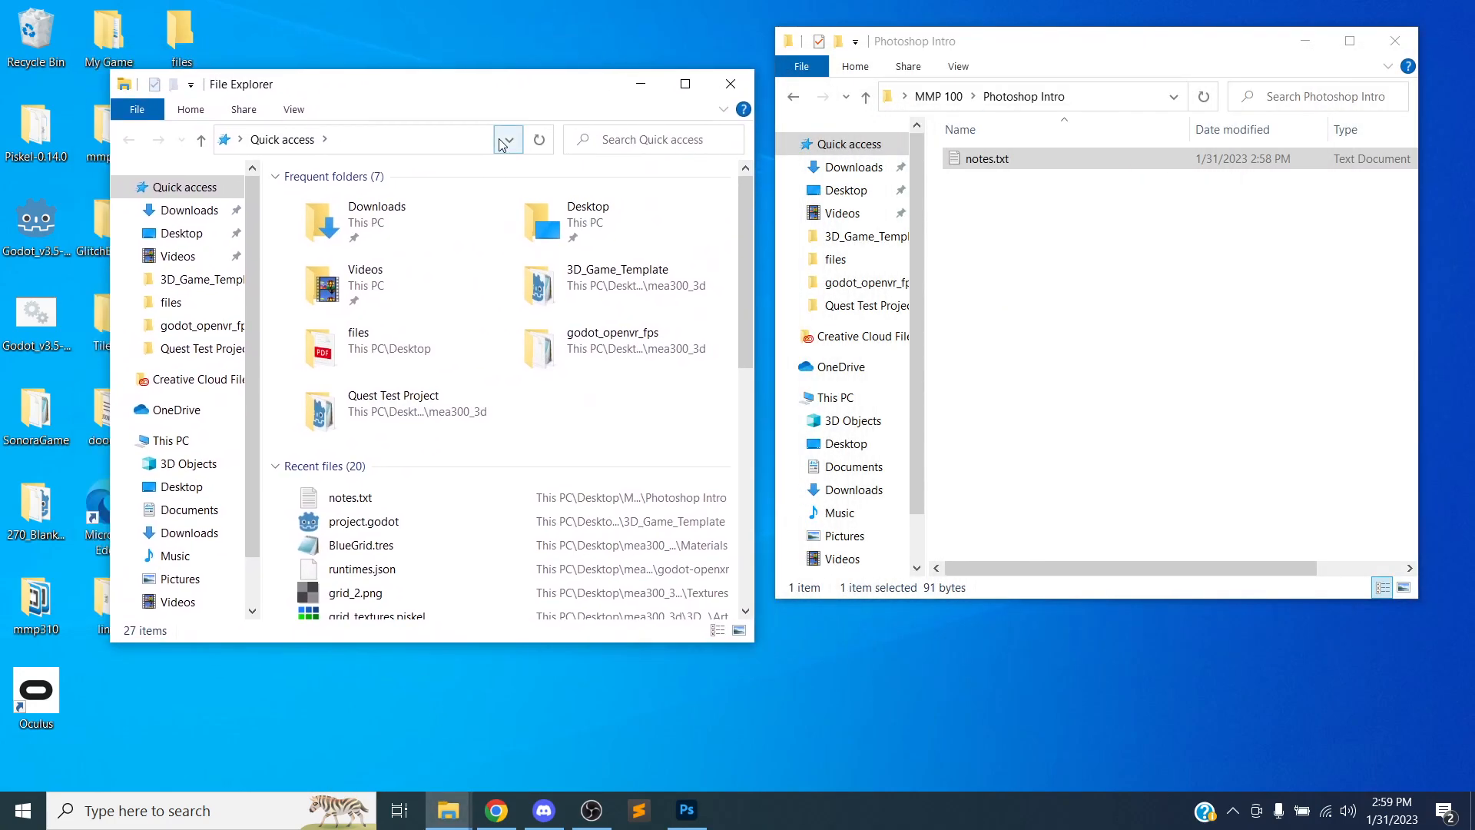
Open the Downloads folder in the second window and delete the three older items, keeping only the cat photo
click(189, 210)
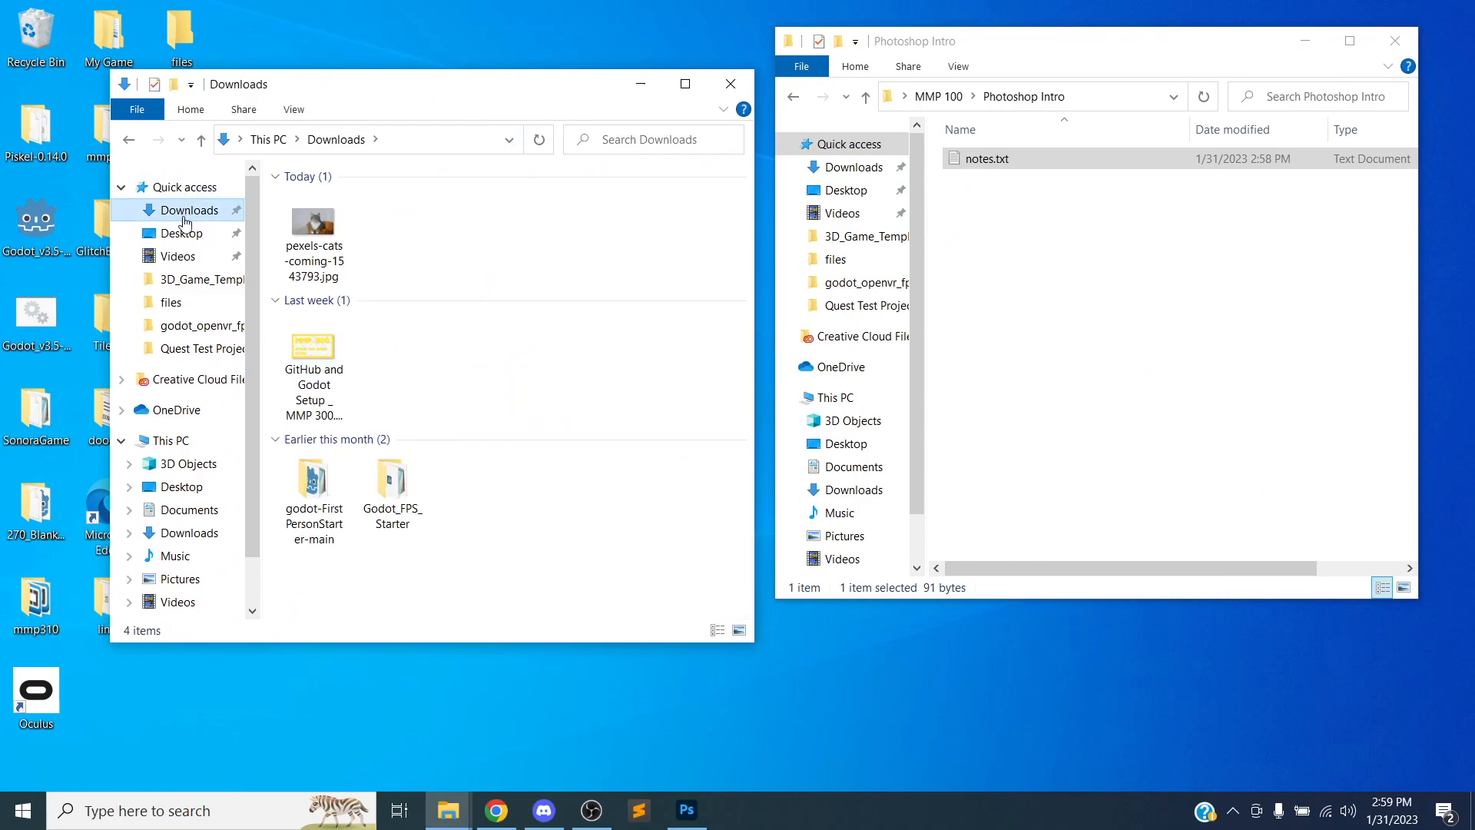
drag(484, 502, 295, 330)
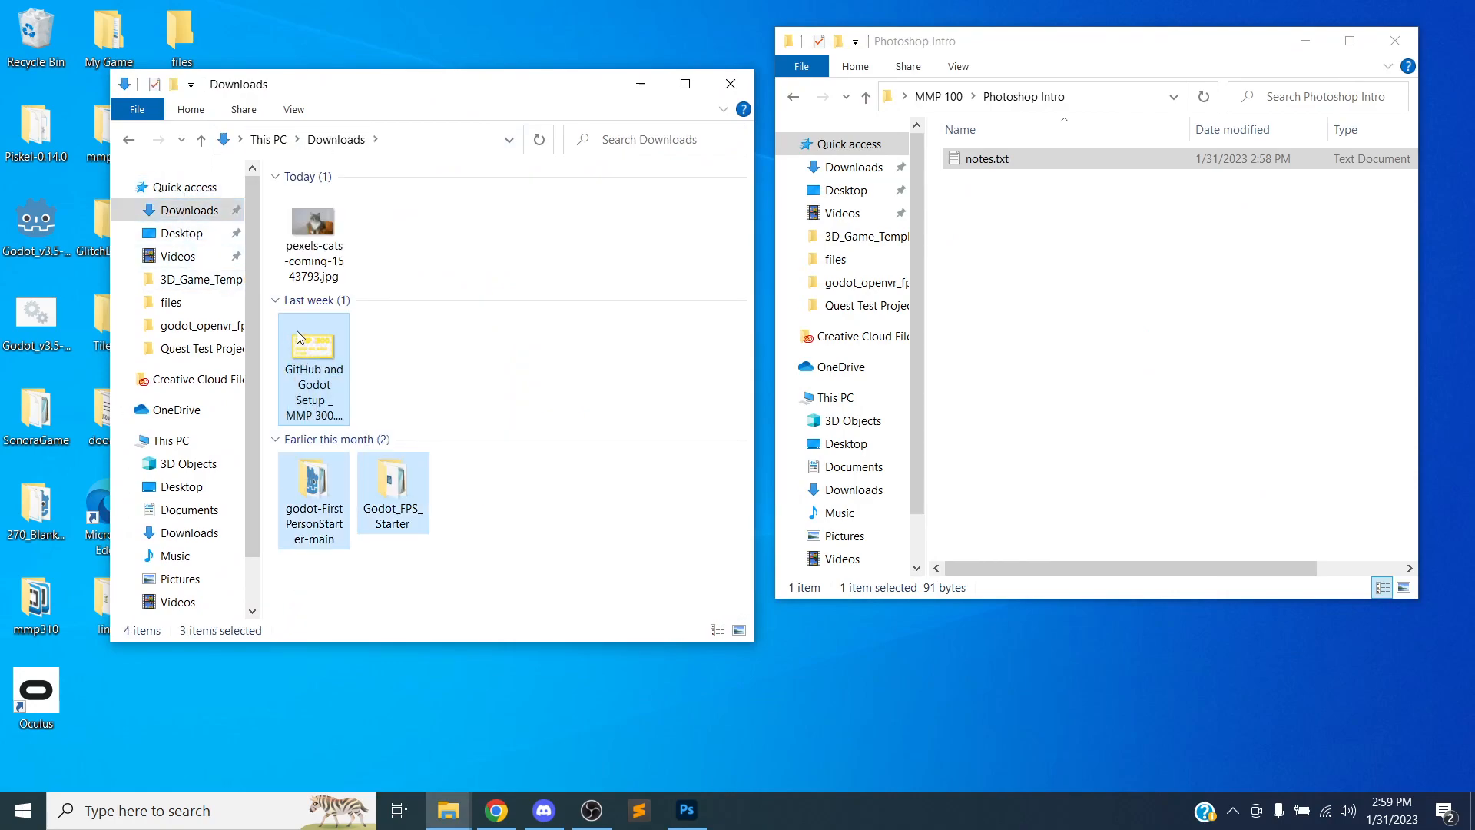
right_click(297, 332)
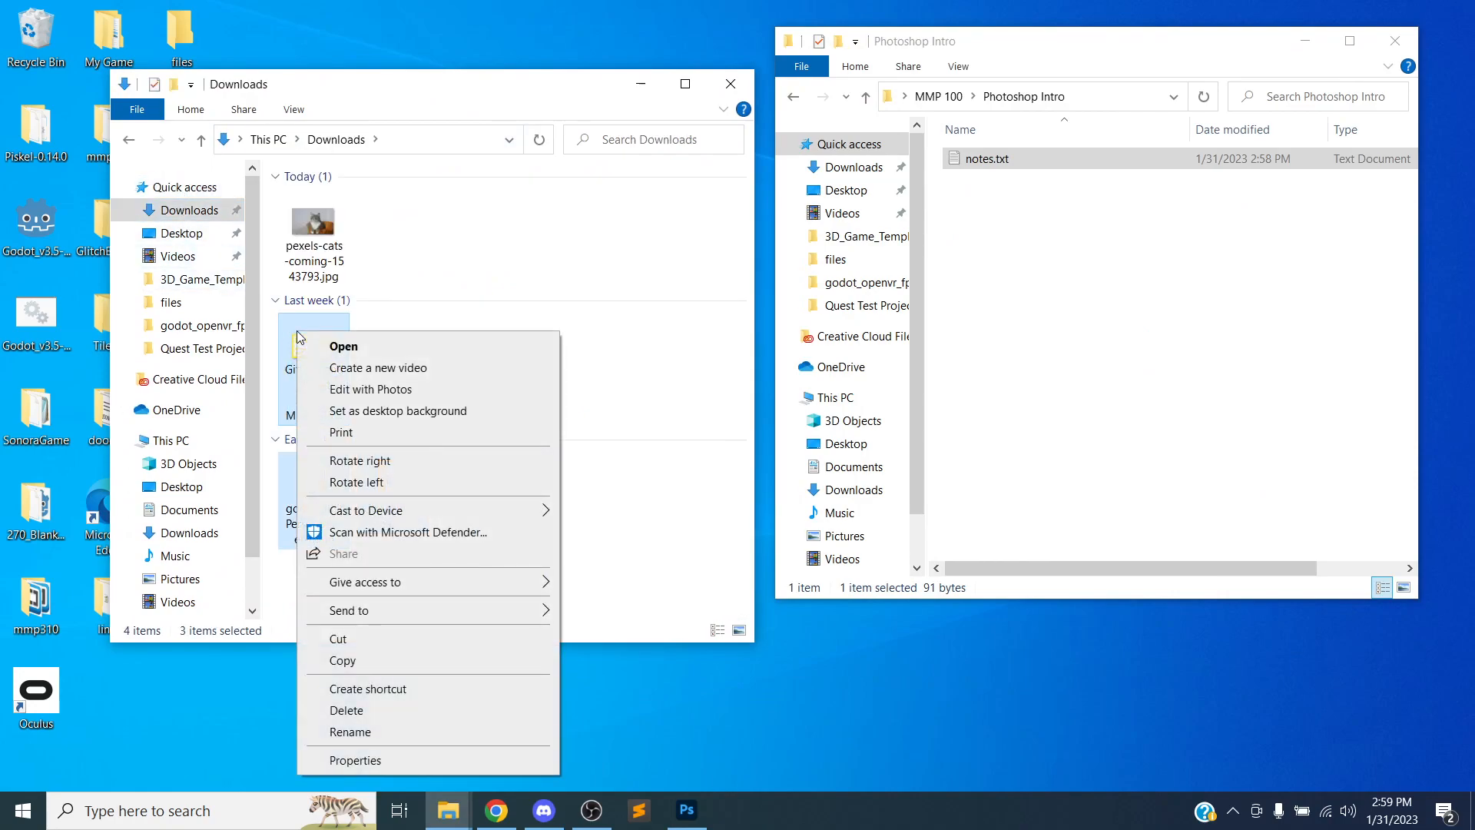
click(359, 703)
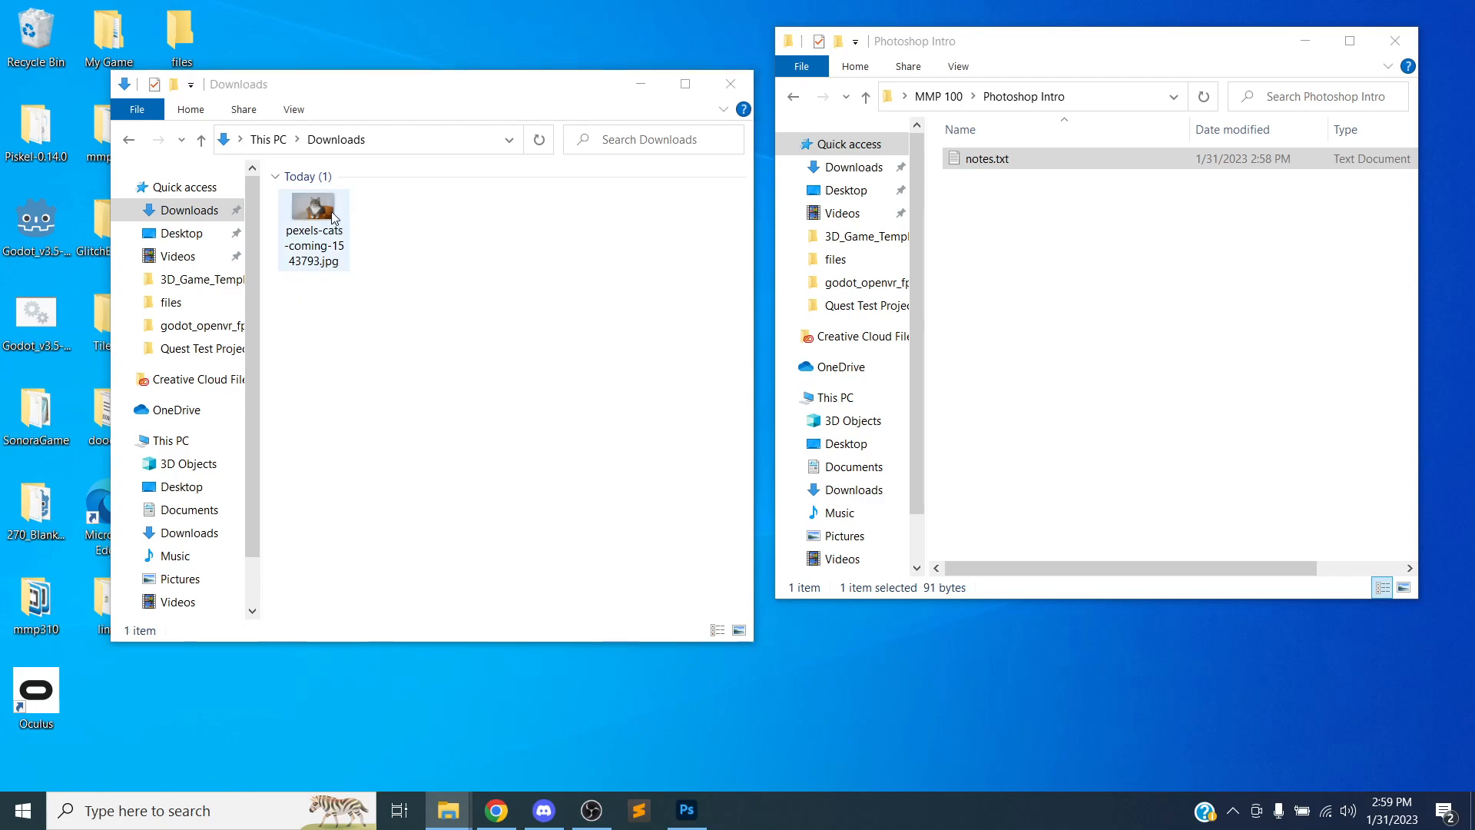
Move the pexels-cats-coming-1543793.jpg photo into the Photoshop Intro folder and close the Downloads window
click(324, 250)
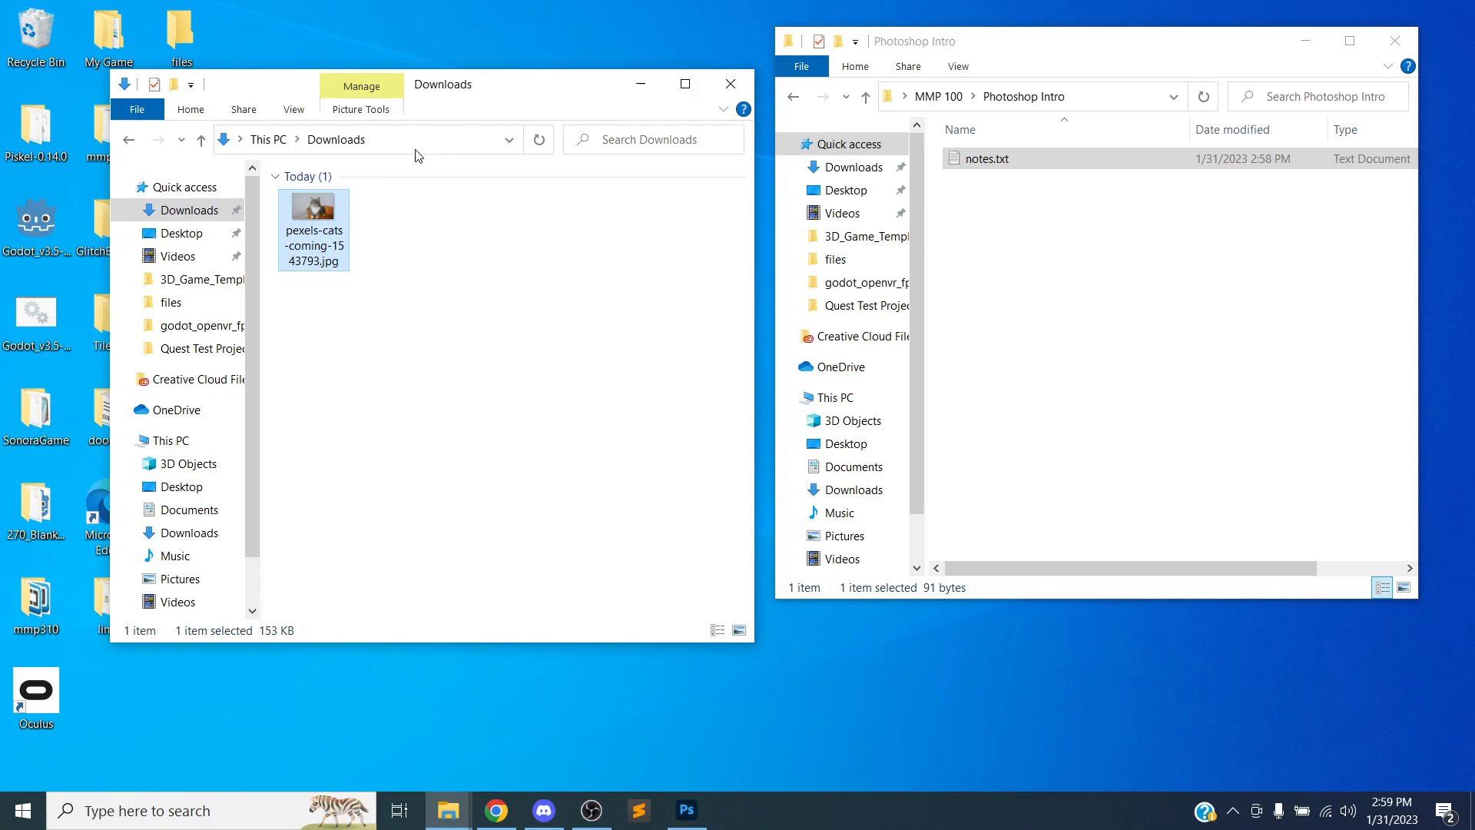
drag(504, 83, 466, 54)
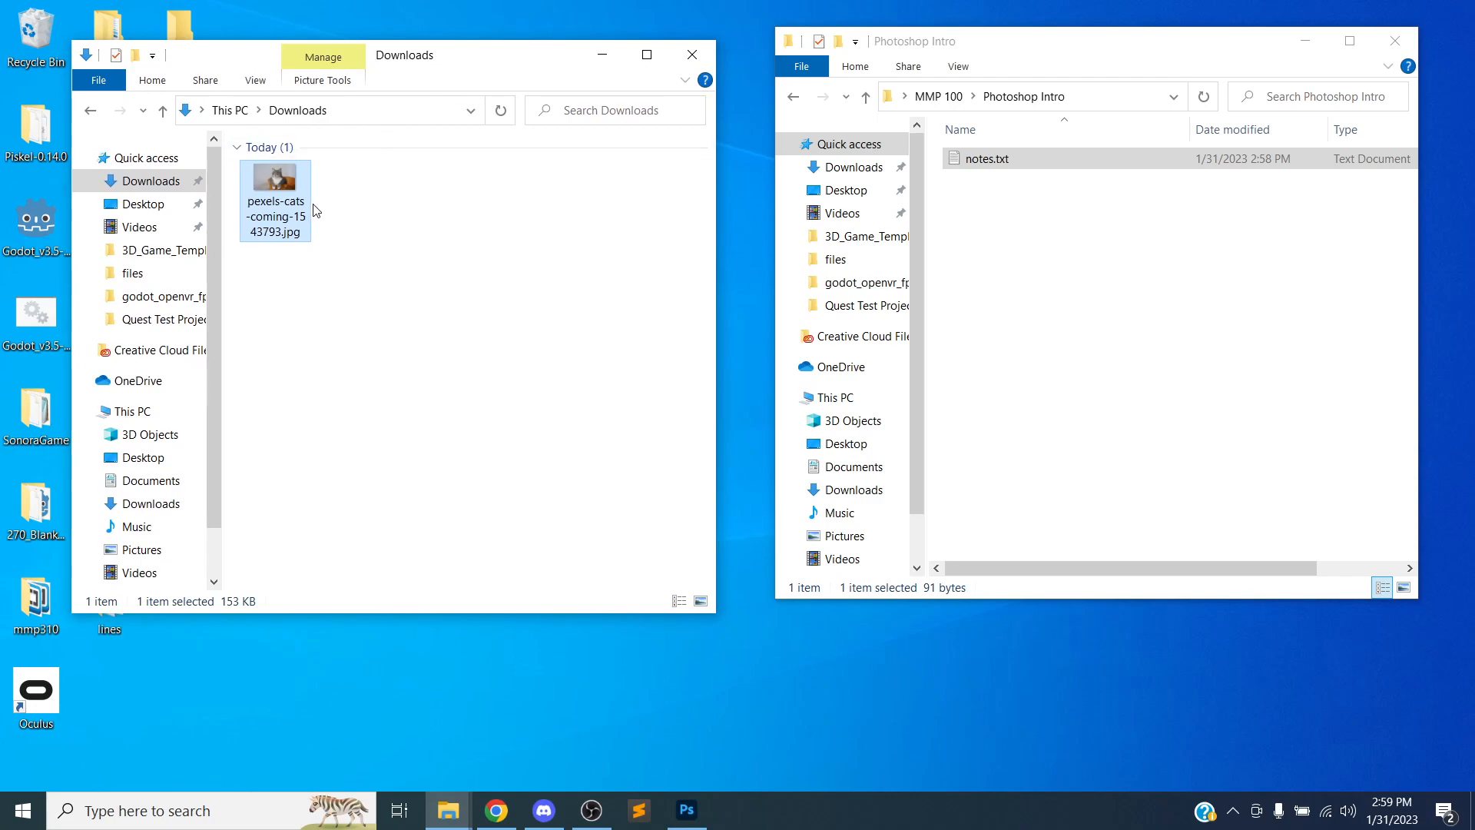
drag(284, 192, 1008, 269)
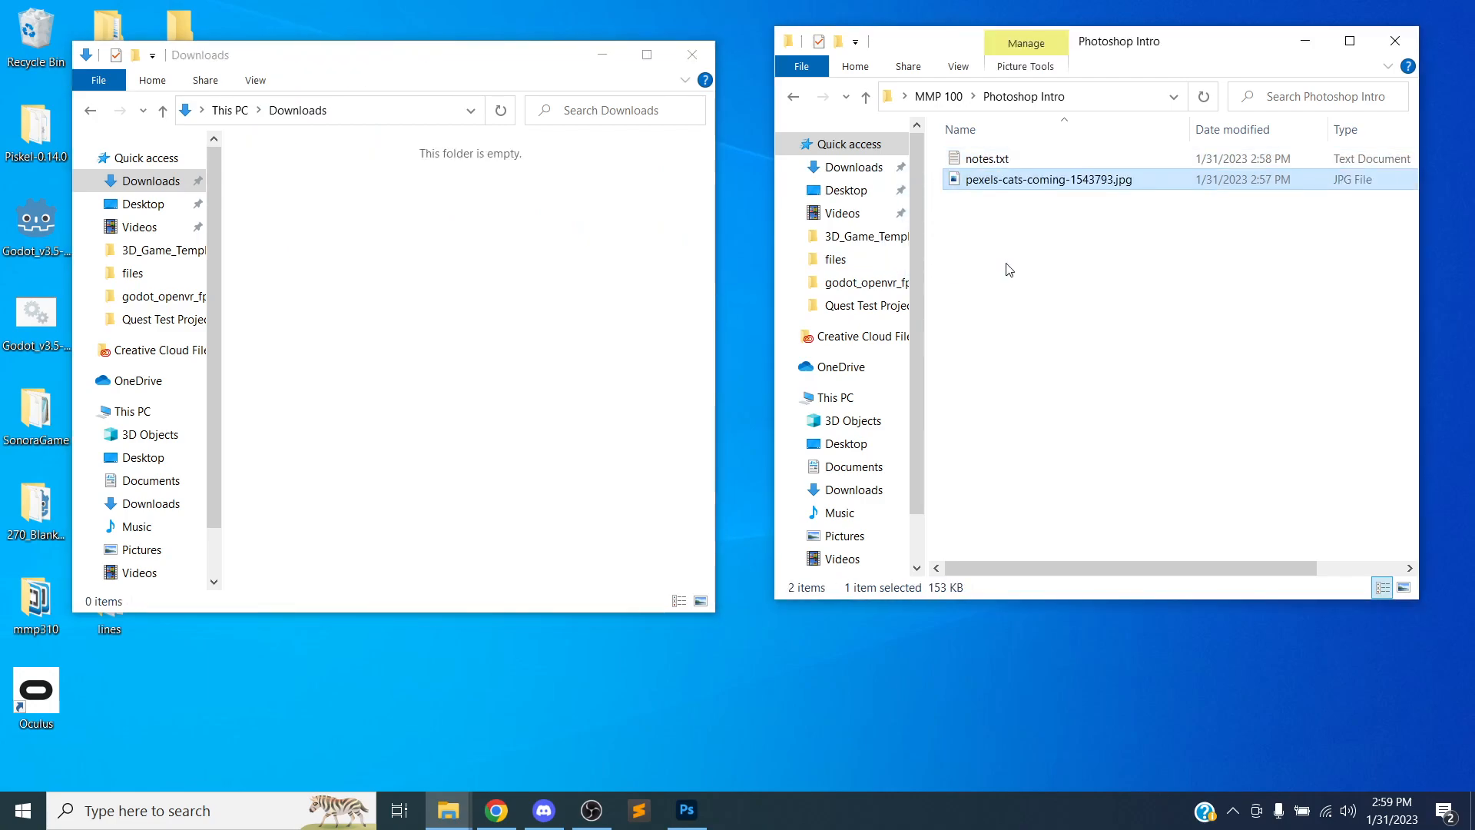
click(364, 194)
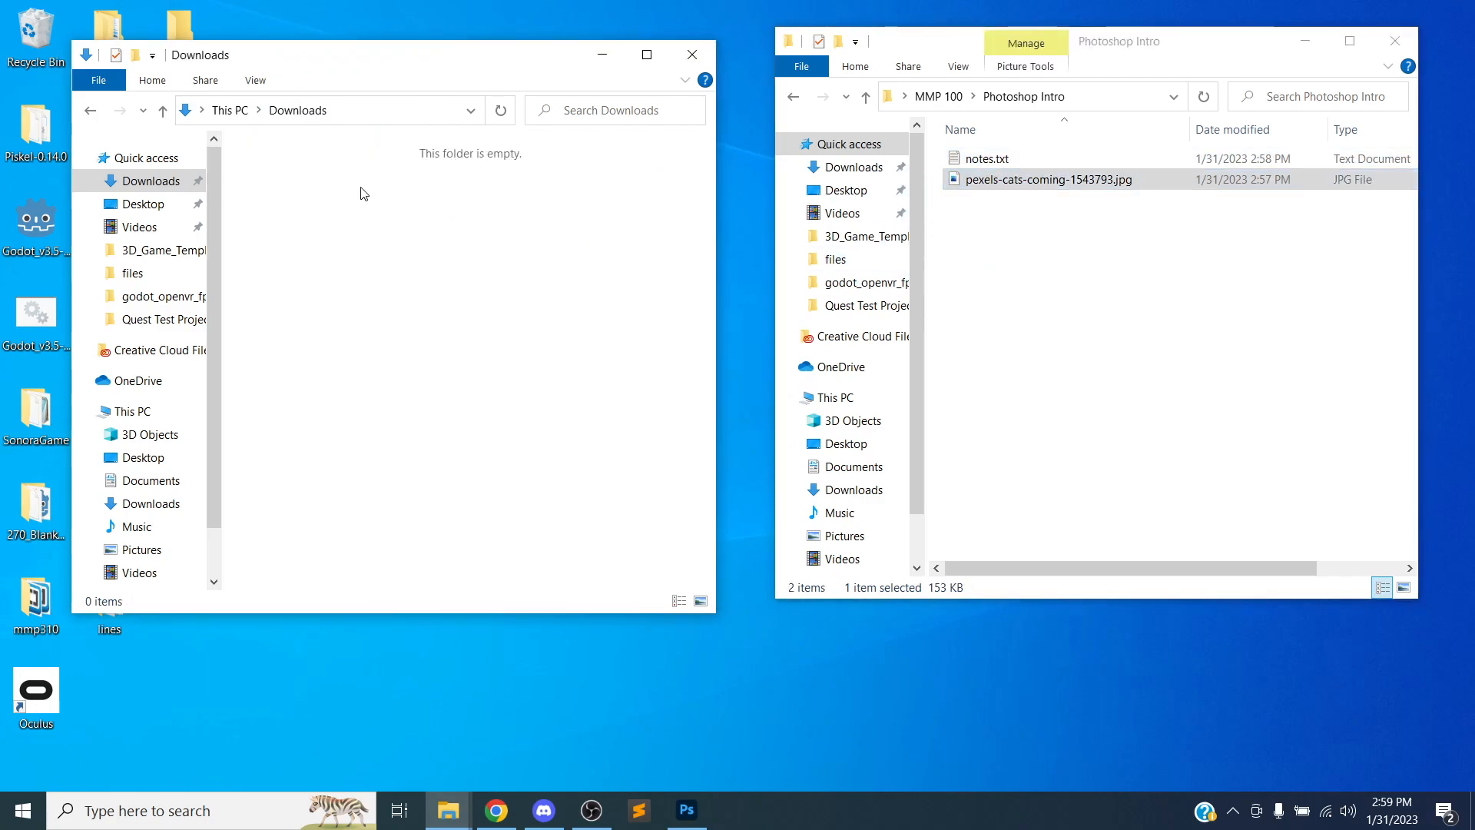
click(692, 54)
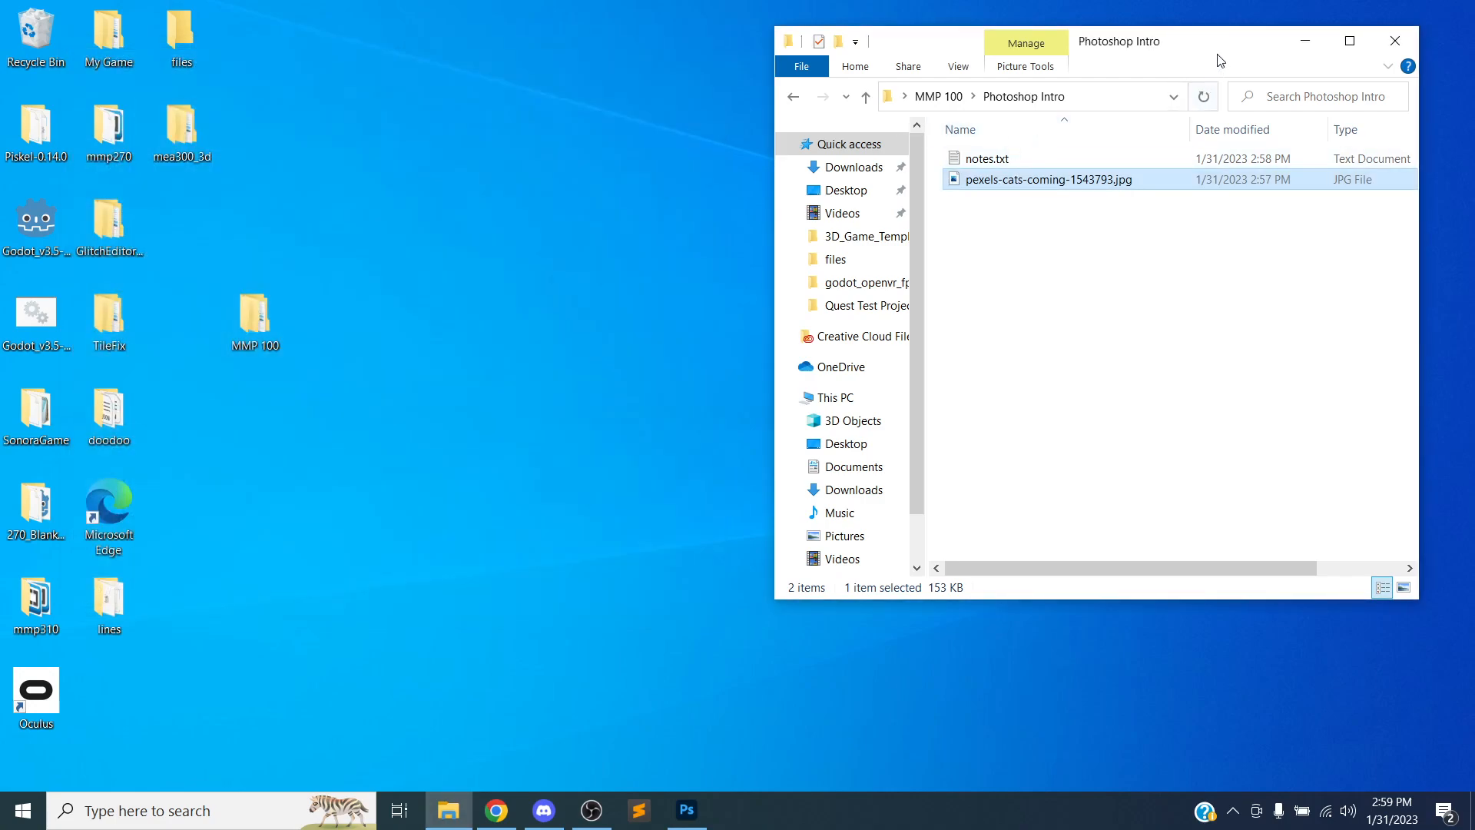
Open the cat photo with Adobe Photoshop 2023 by choosing another app for opening it
drag(1219, 60, 1128, 65)
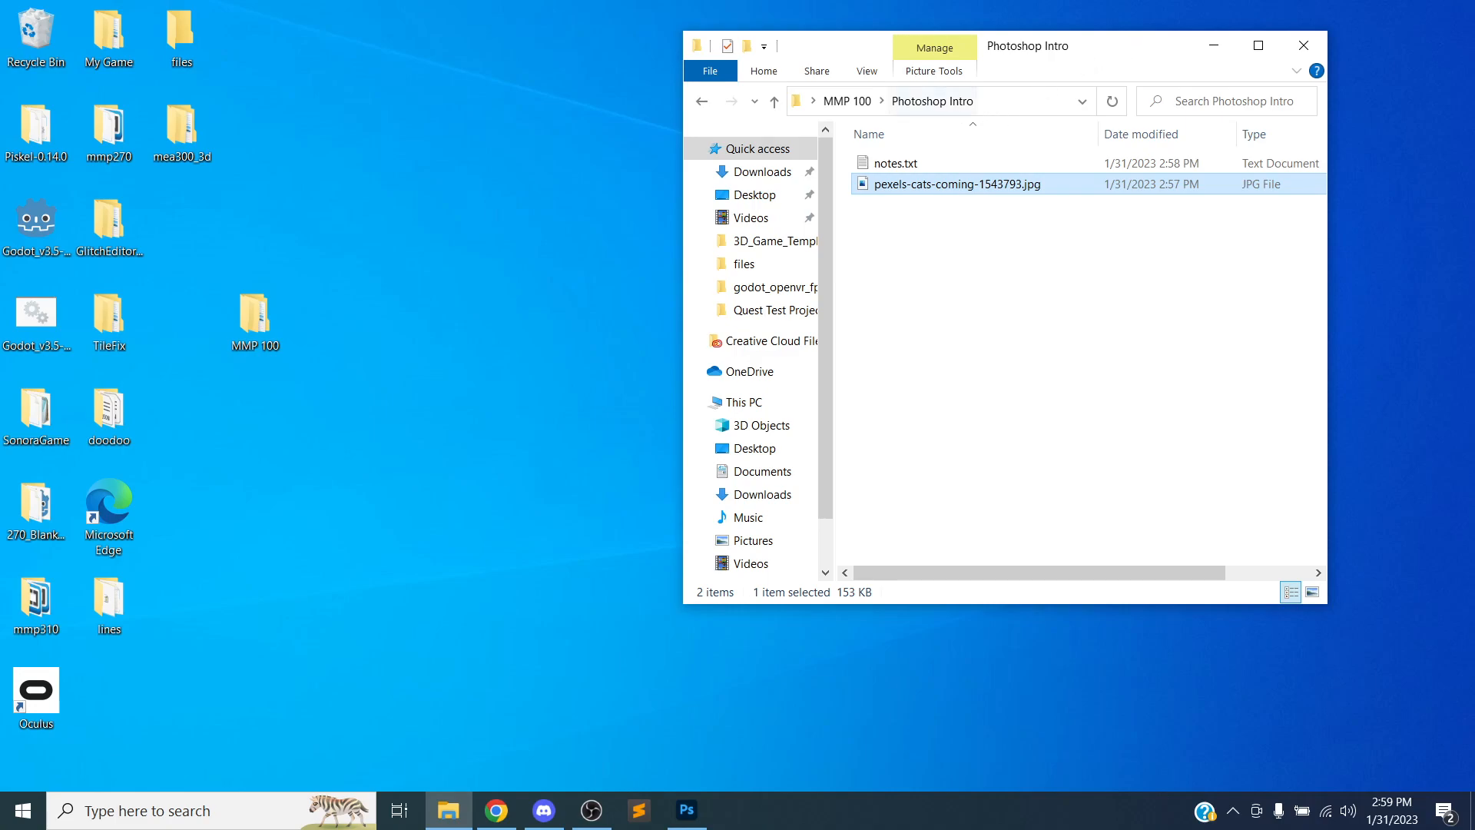
click(948, 253)
click(915, 192)
right_click(925, 192)
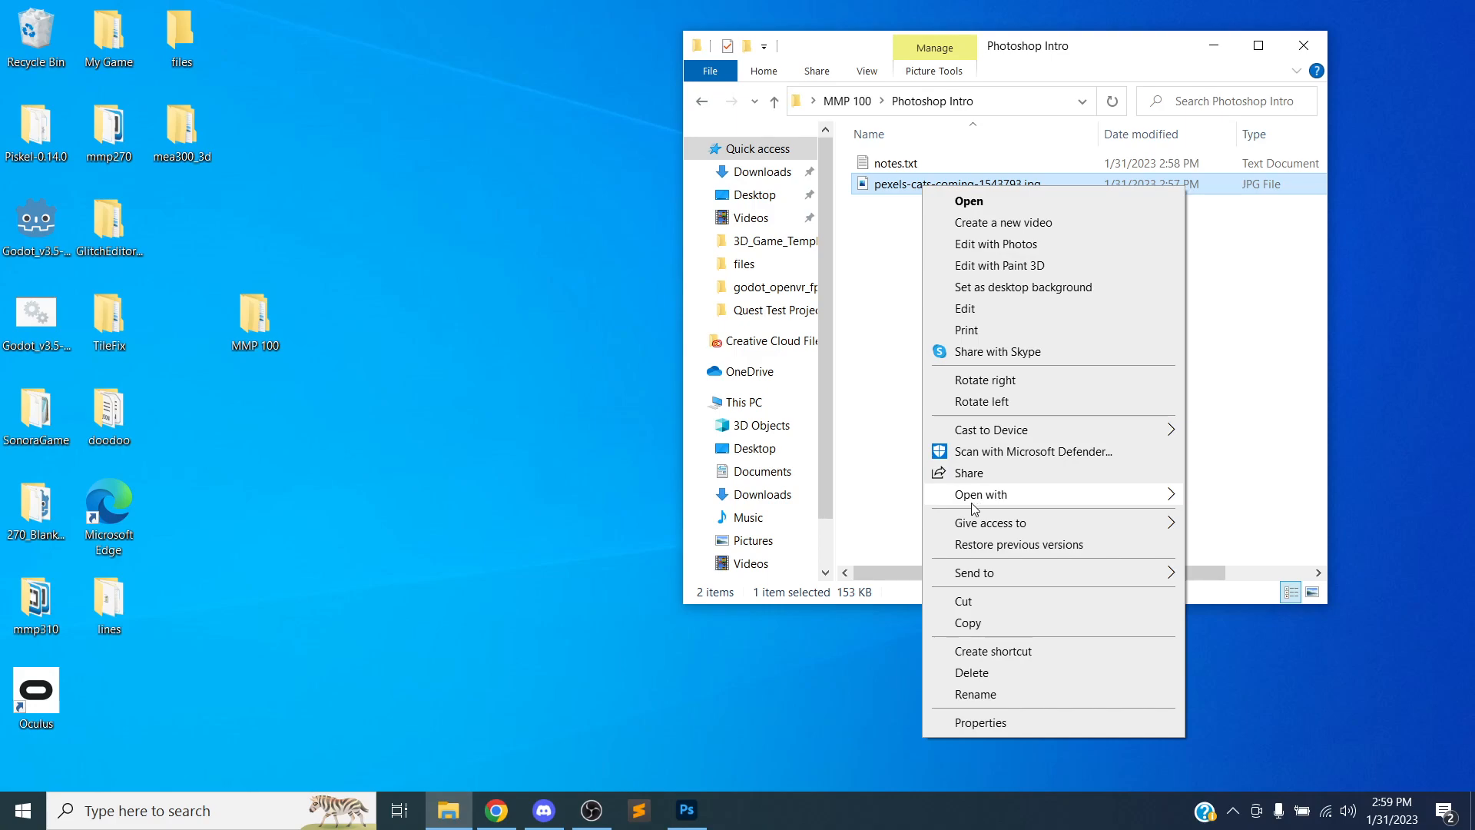
mouse_move(970, 503)
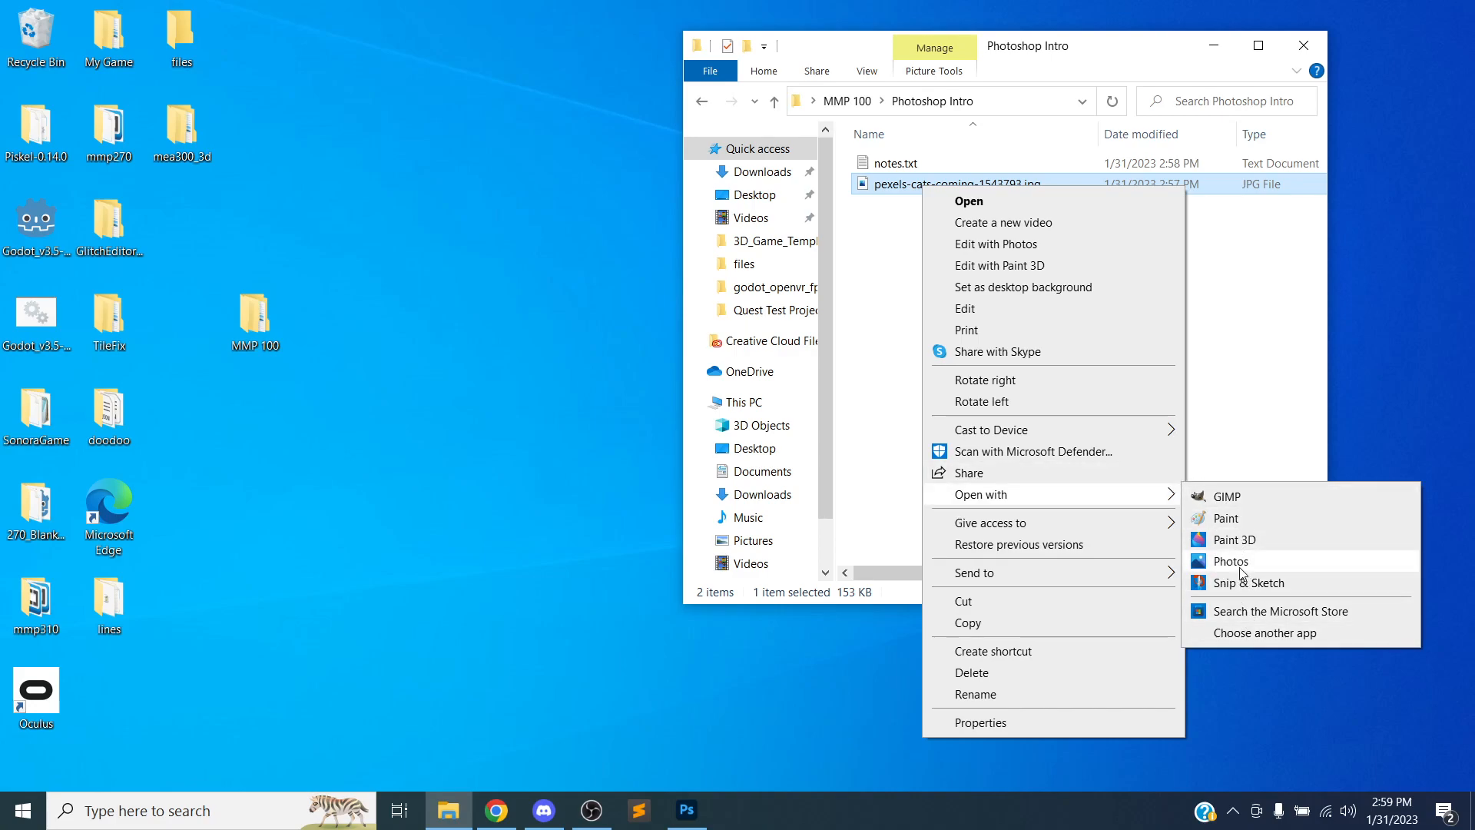
click(1250, 639)
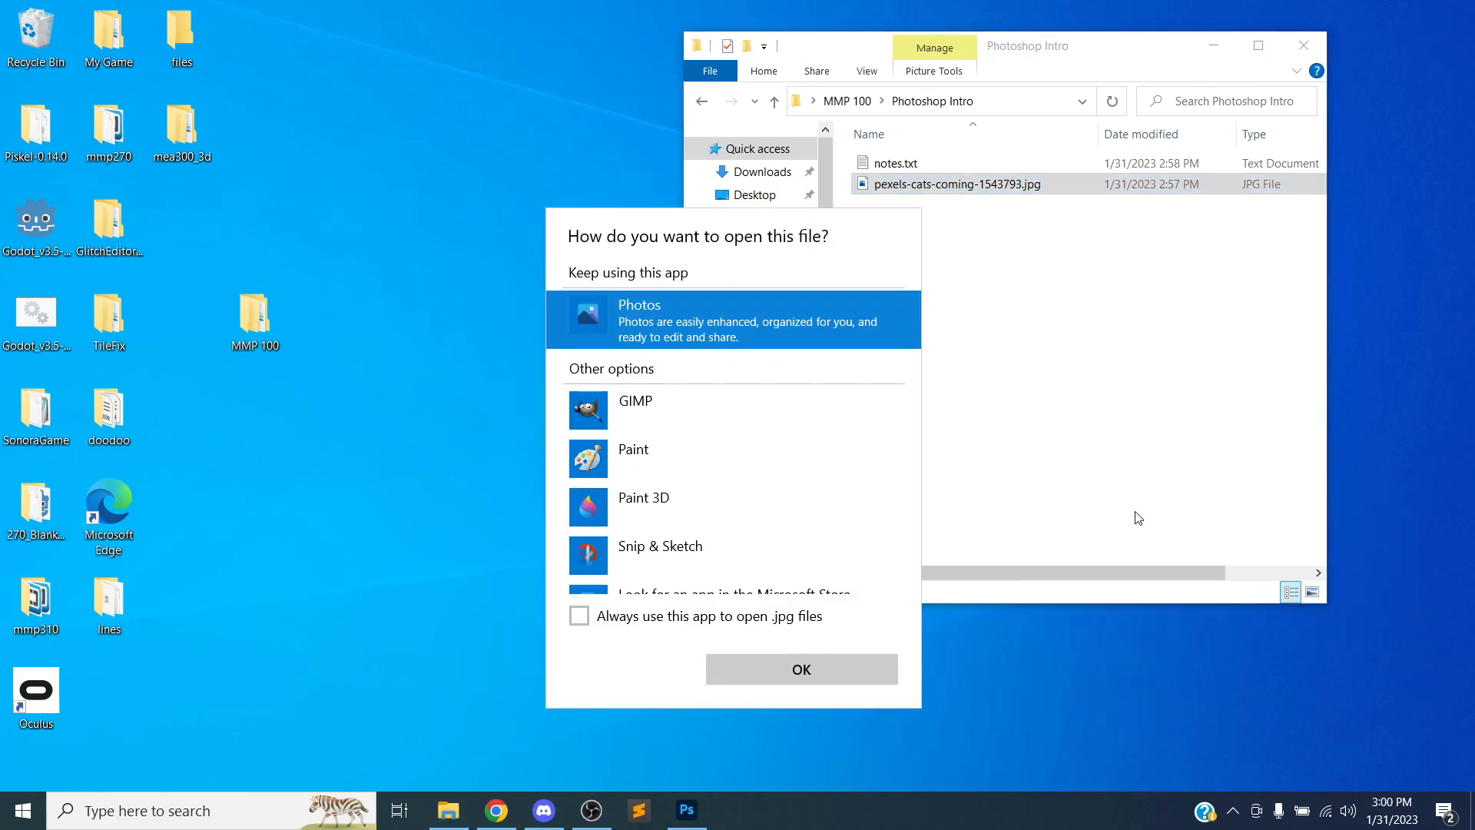
scroll(906, 451, down, 1)
click(601, 589)
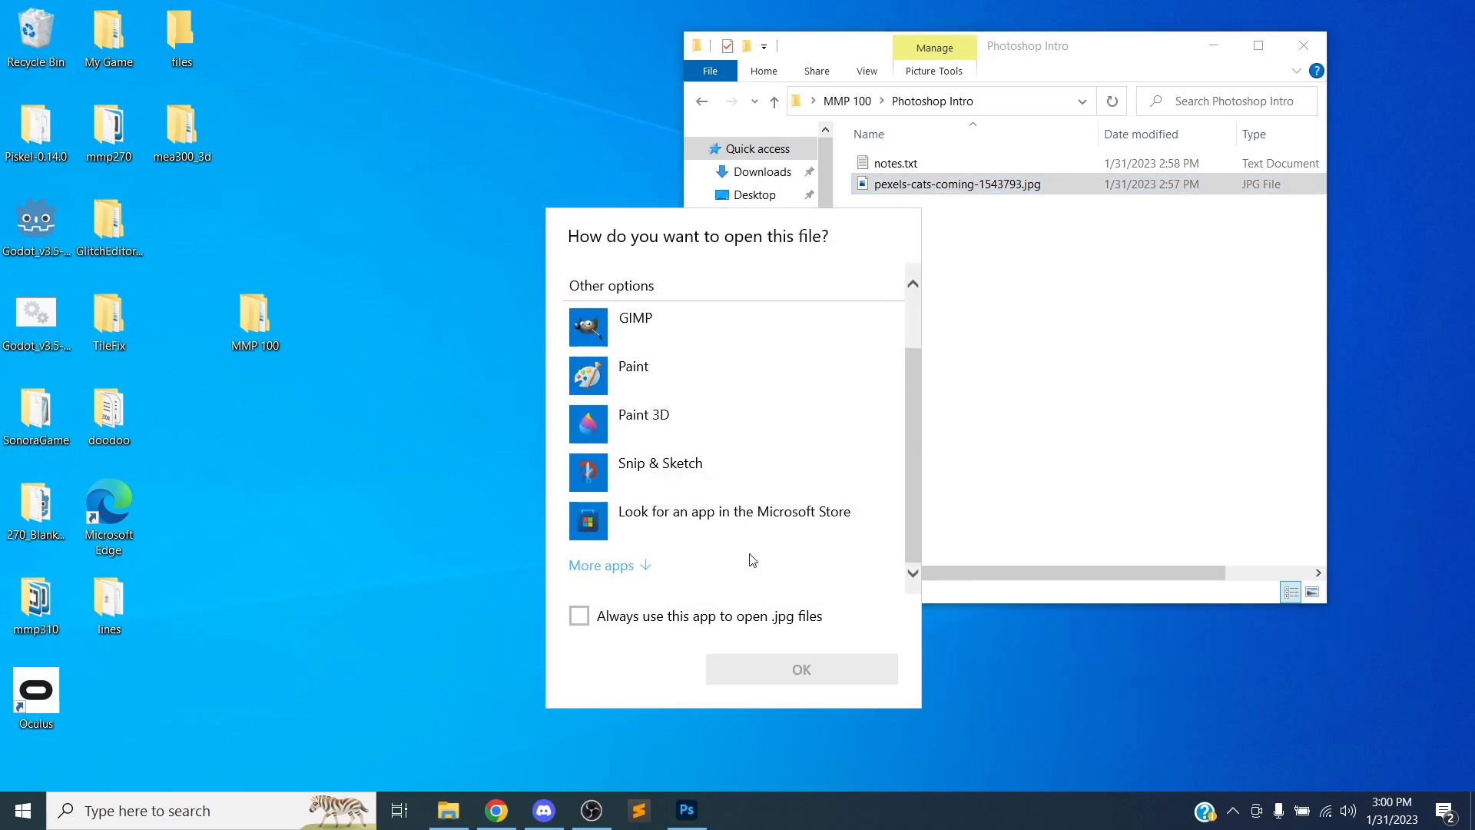
scroll(758, 534, down, 2)
click(718, 438)
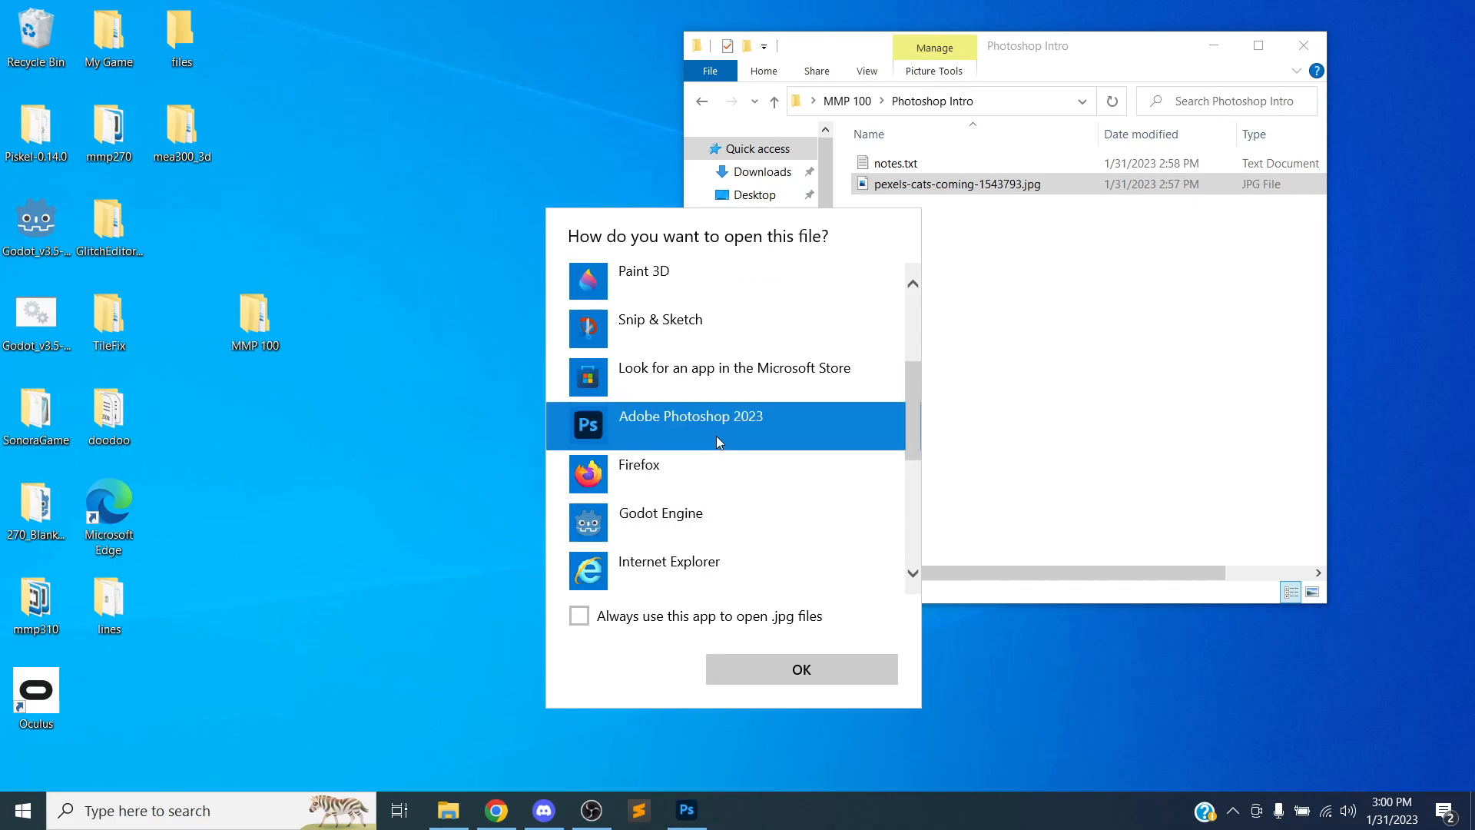
click(809, 666)
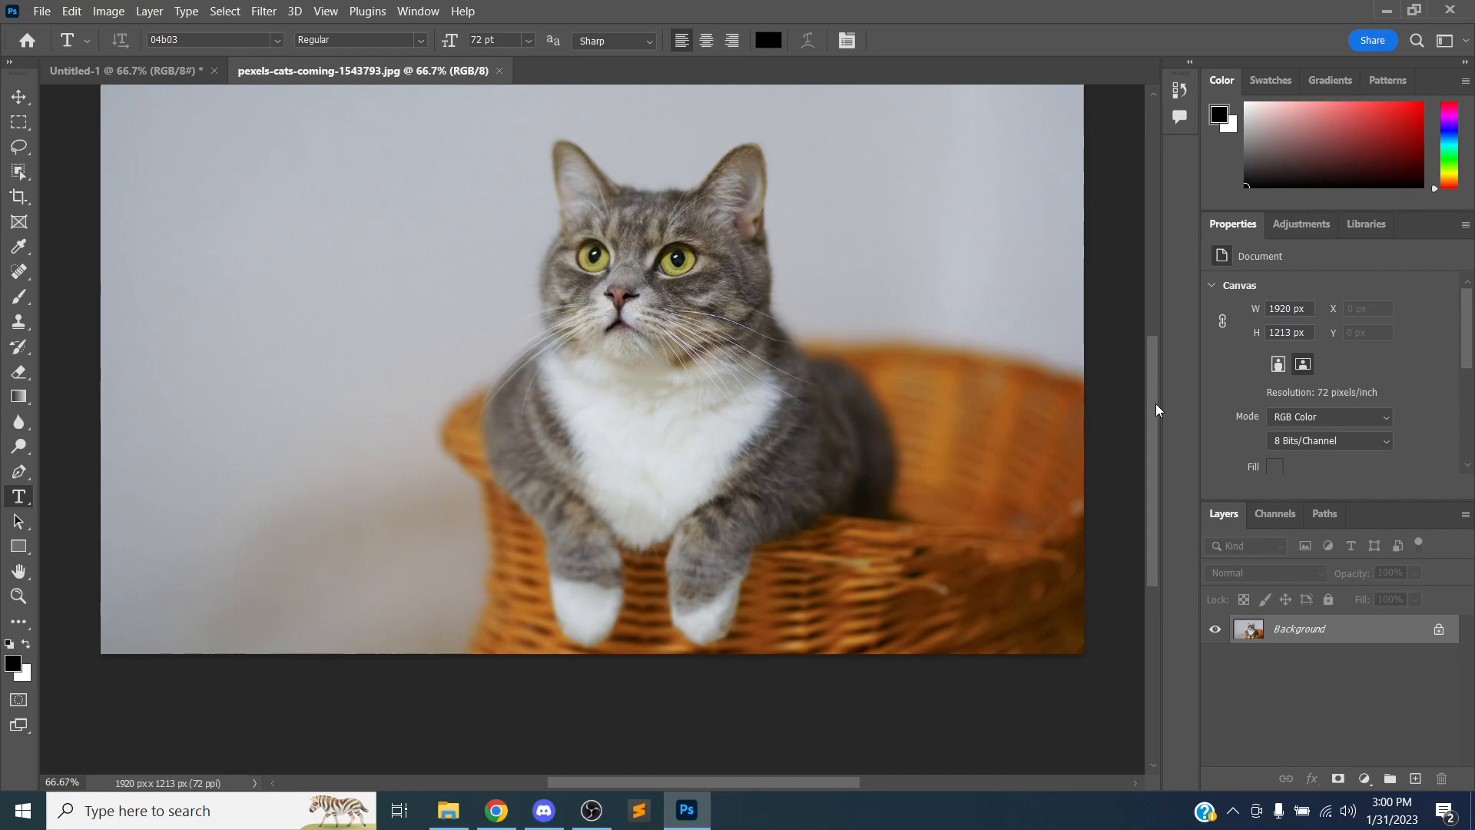
Close the Untitled-1 document without saving changes
drag(1155, 403, 1155, 375)
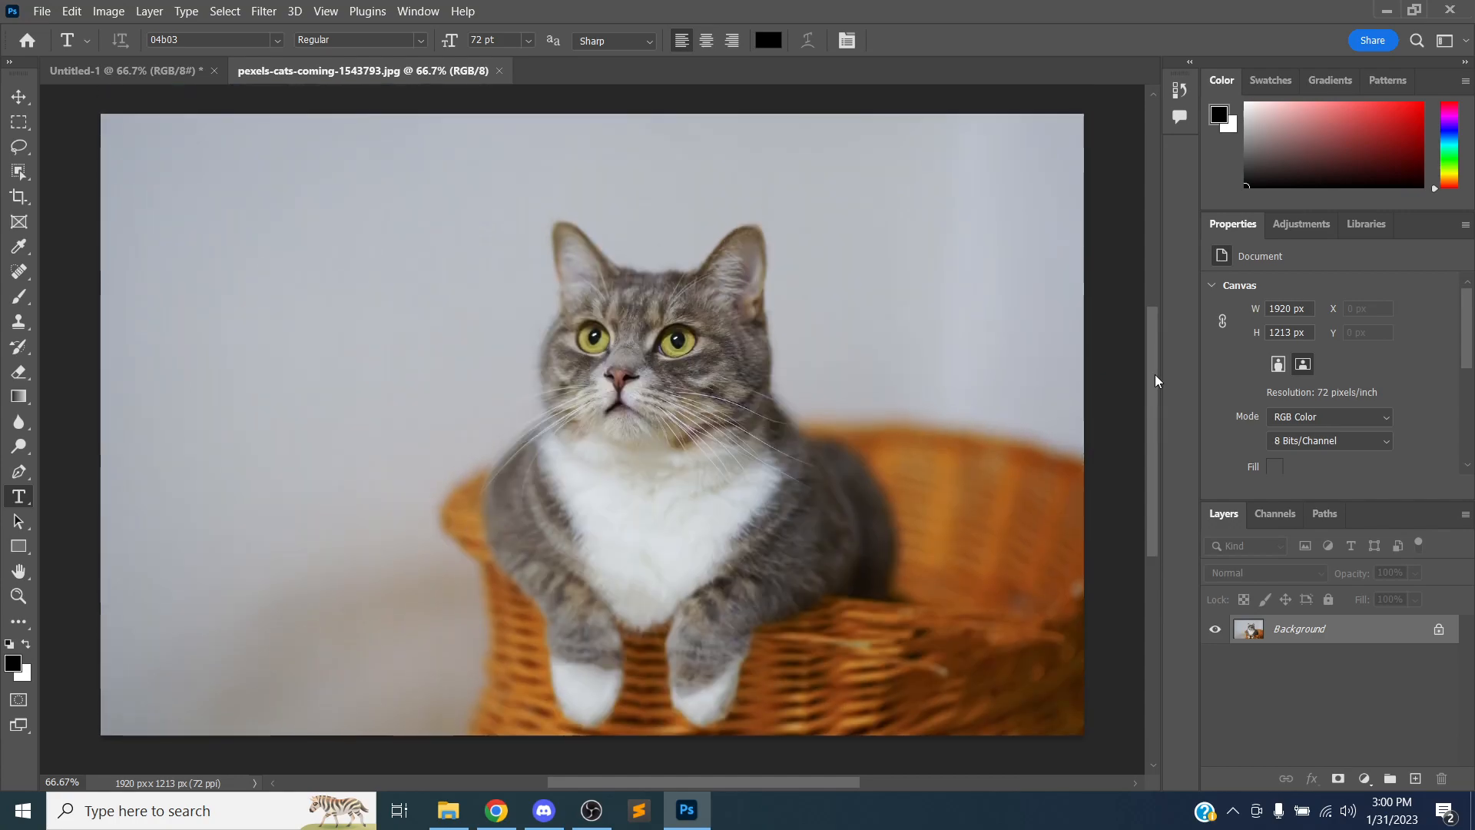
click(214, 70)
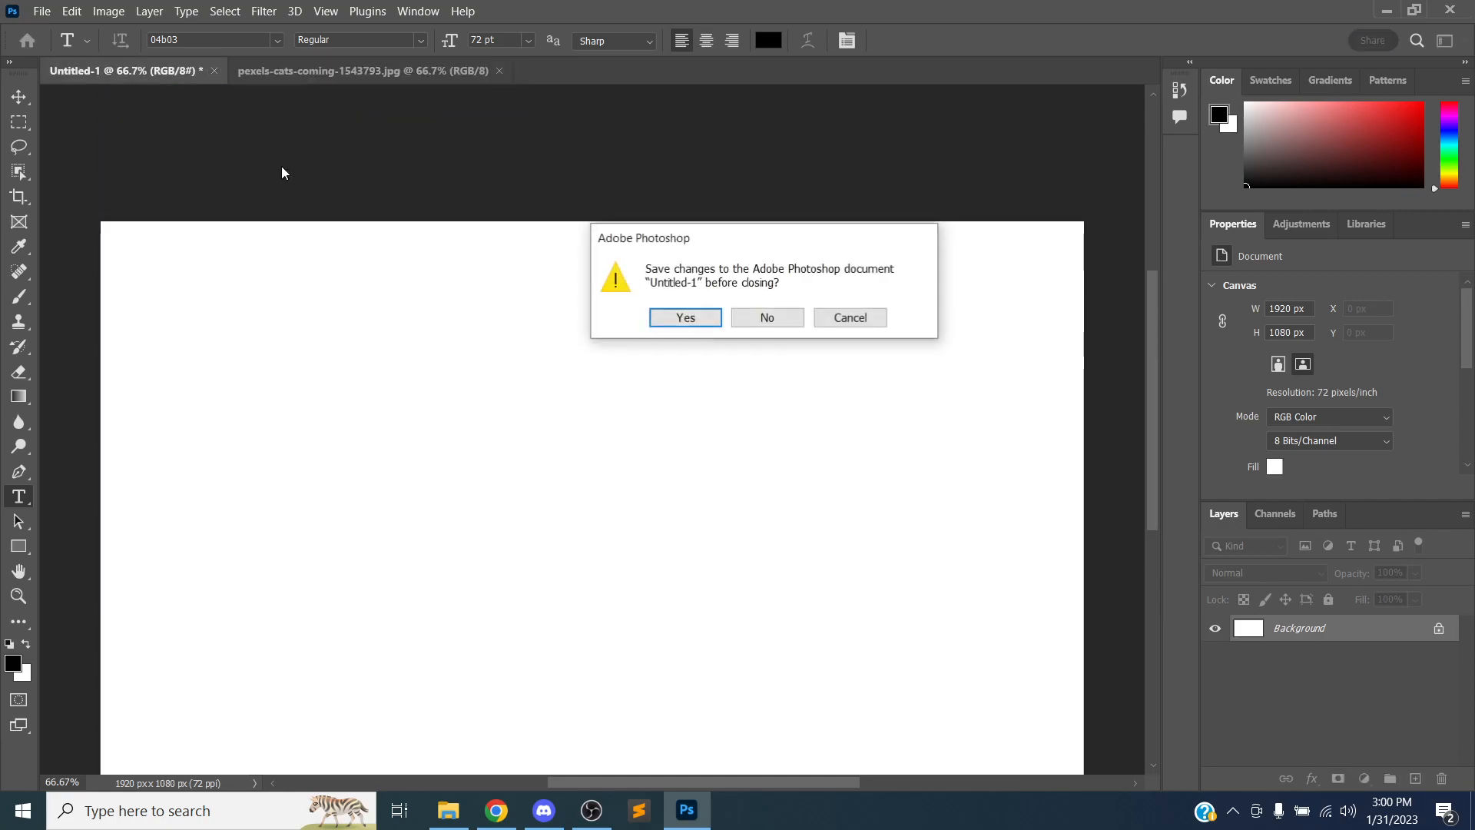
click(760, 318)
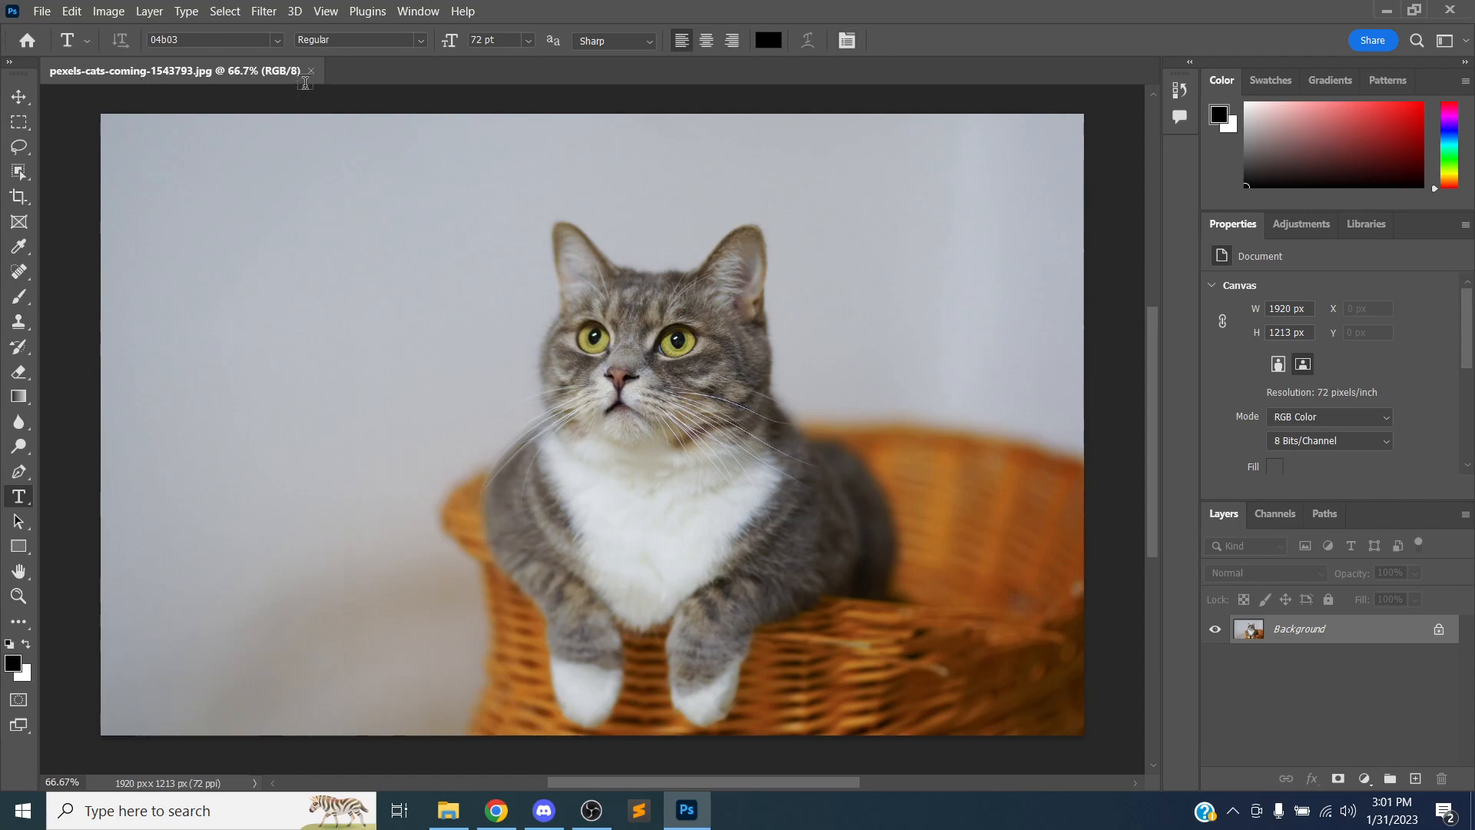
Reset the Essentials workspace
click(432, 17)
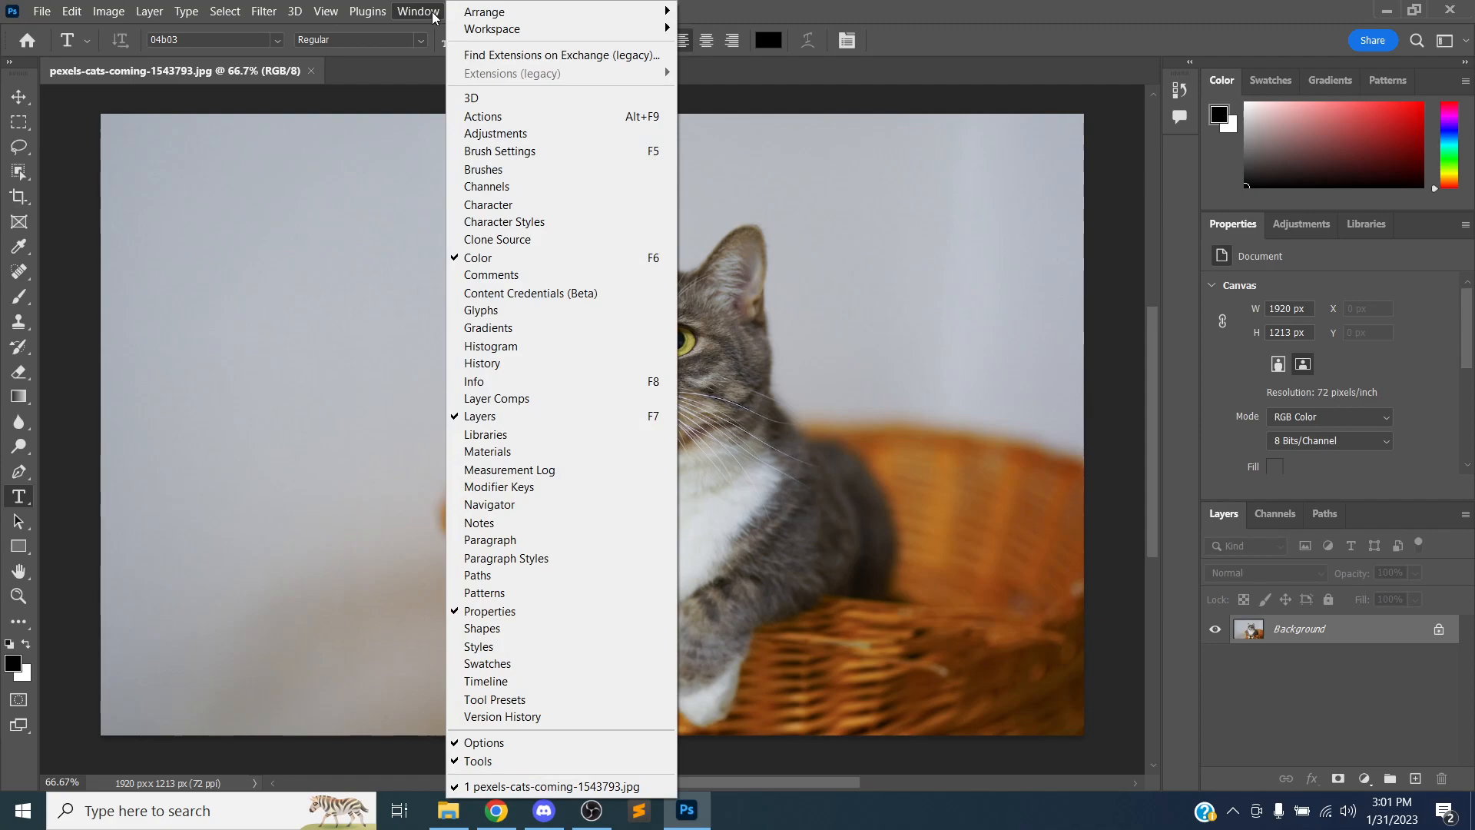
mouse_move(479, 30)
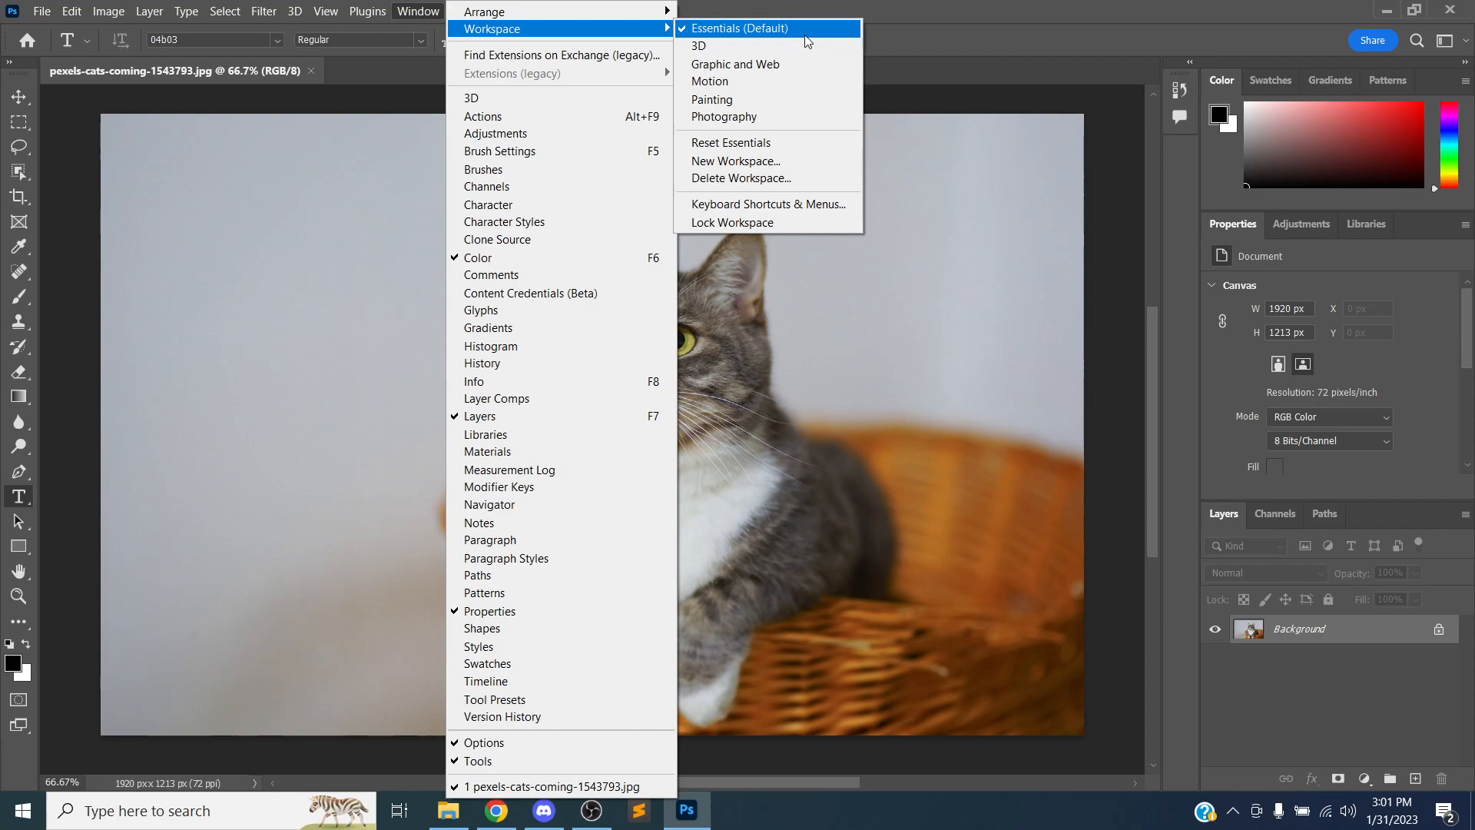
click(771, 142)
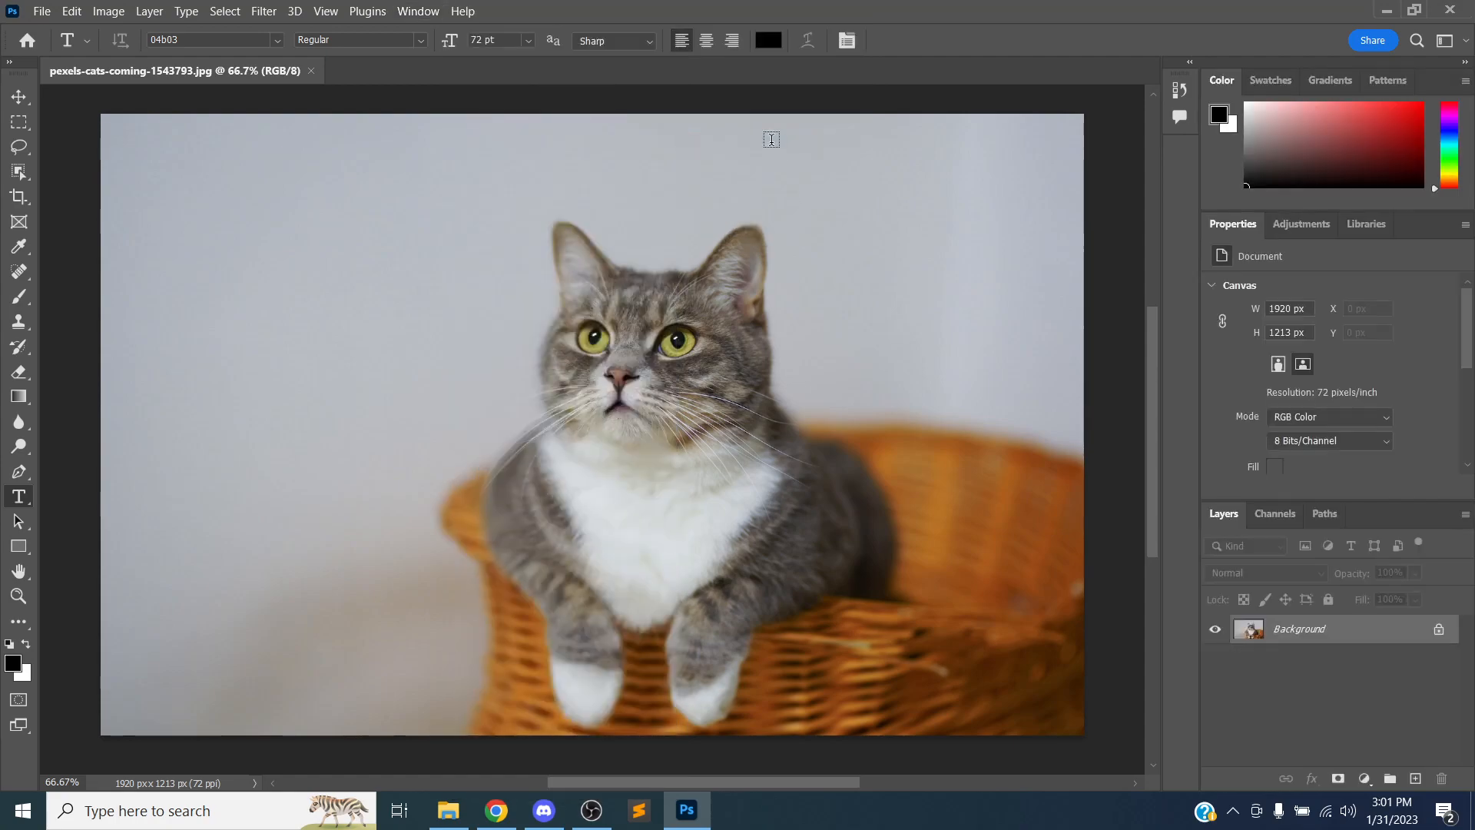
Widen the panel dock and drag the Adjustments, Gradients and Libraries panels to new positions
drag(1163, 221, 691, 210)
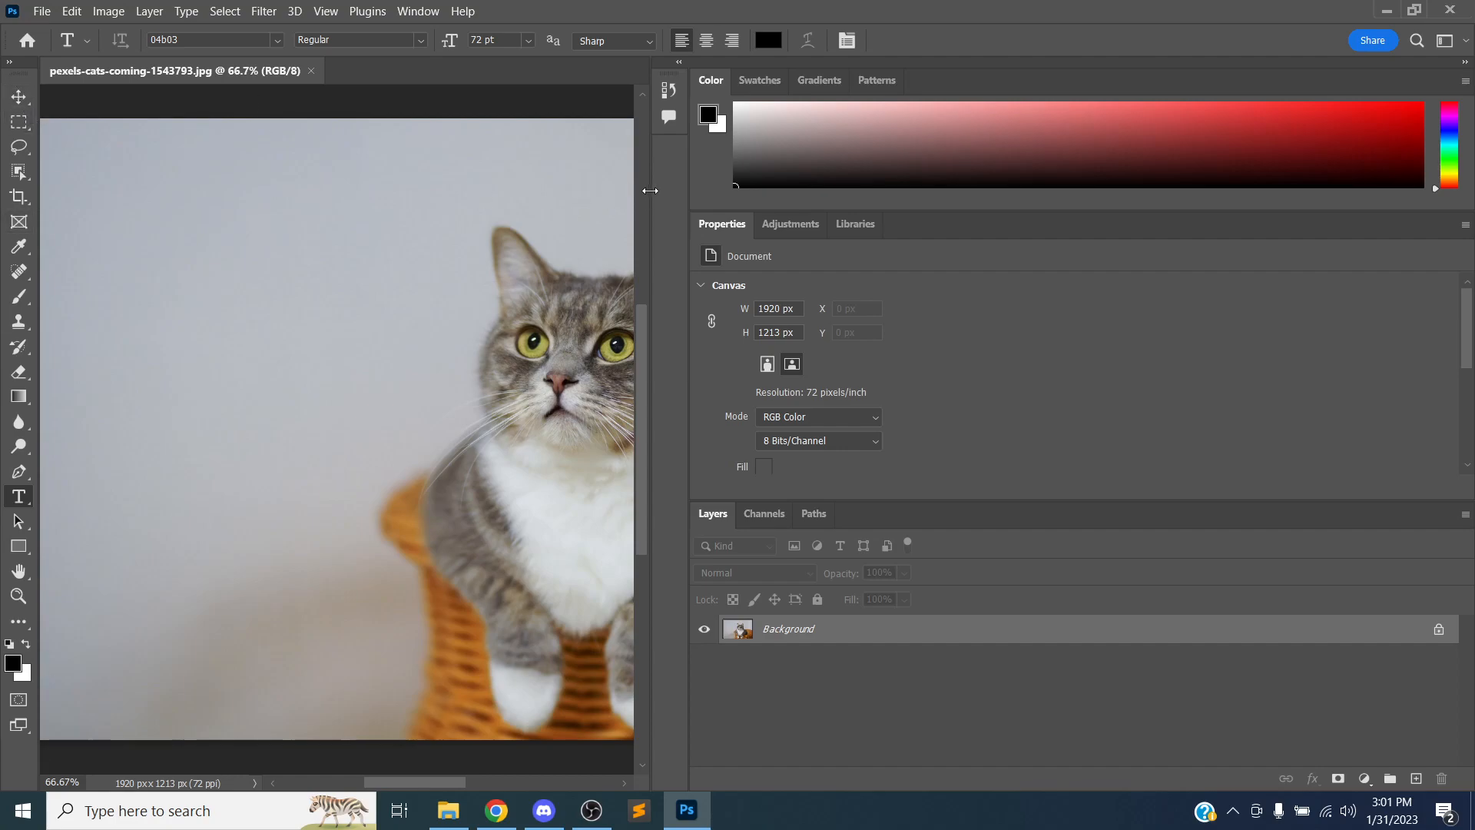
drag(791, 224, 158, 217)
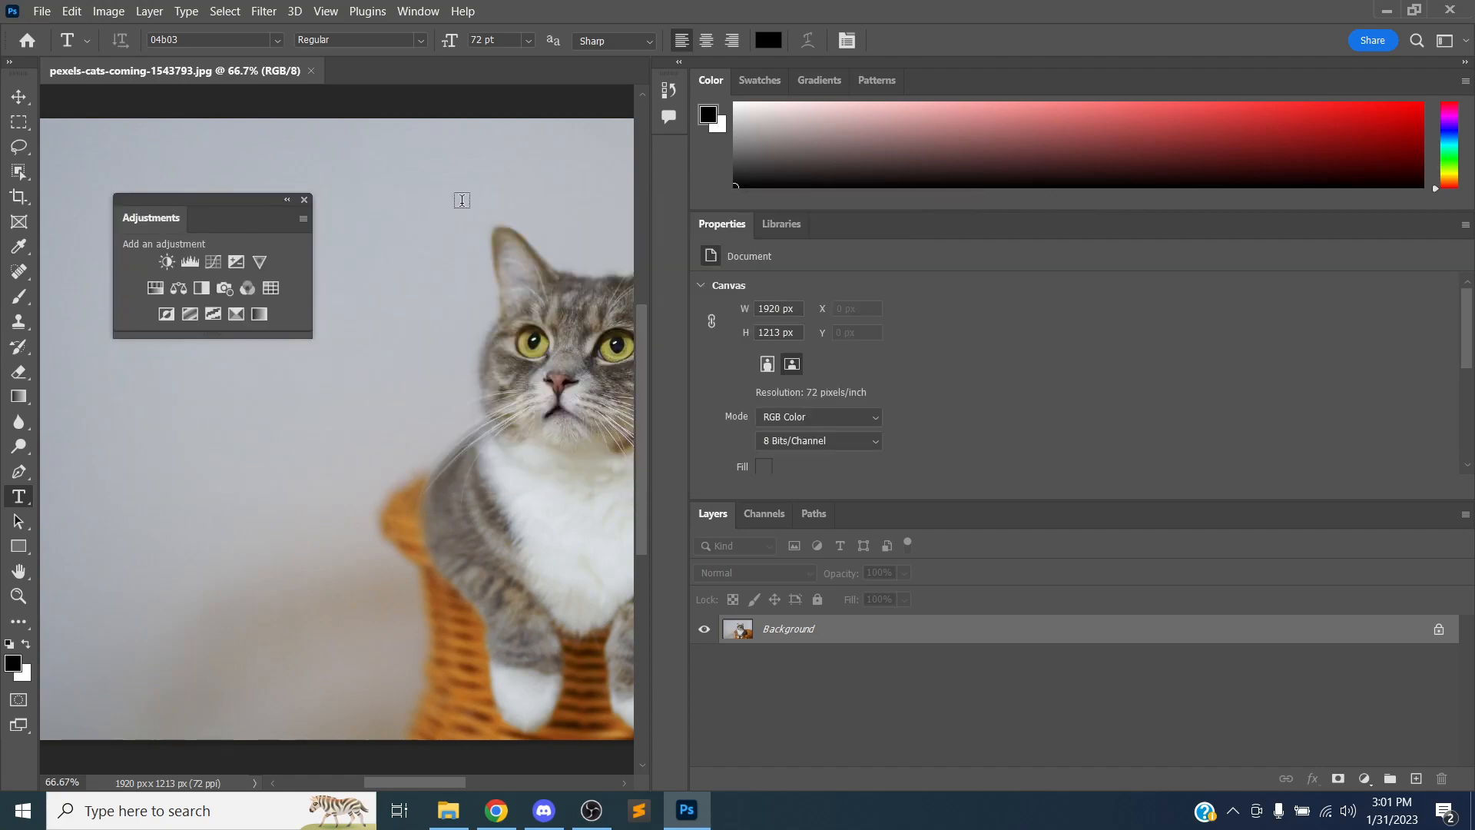
drag(827, 83, 811, 500)
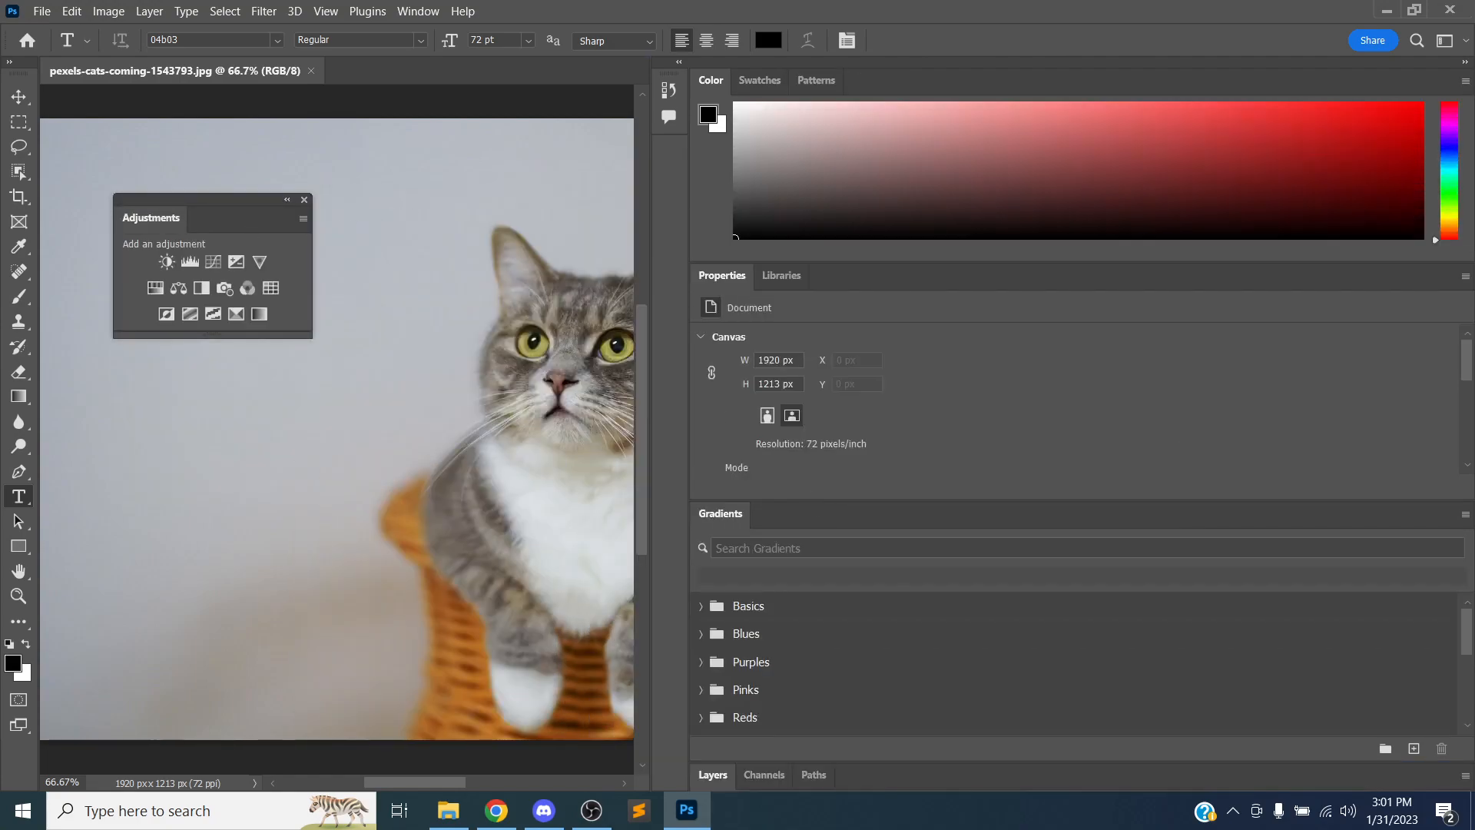
drag(780, 276, 783, 514)
drag(151, 219, 730, 80)
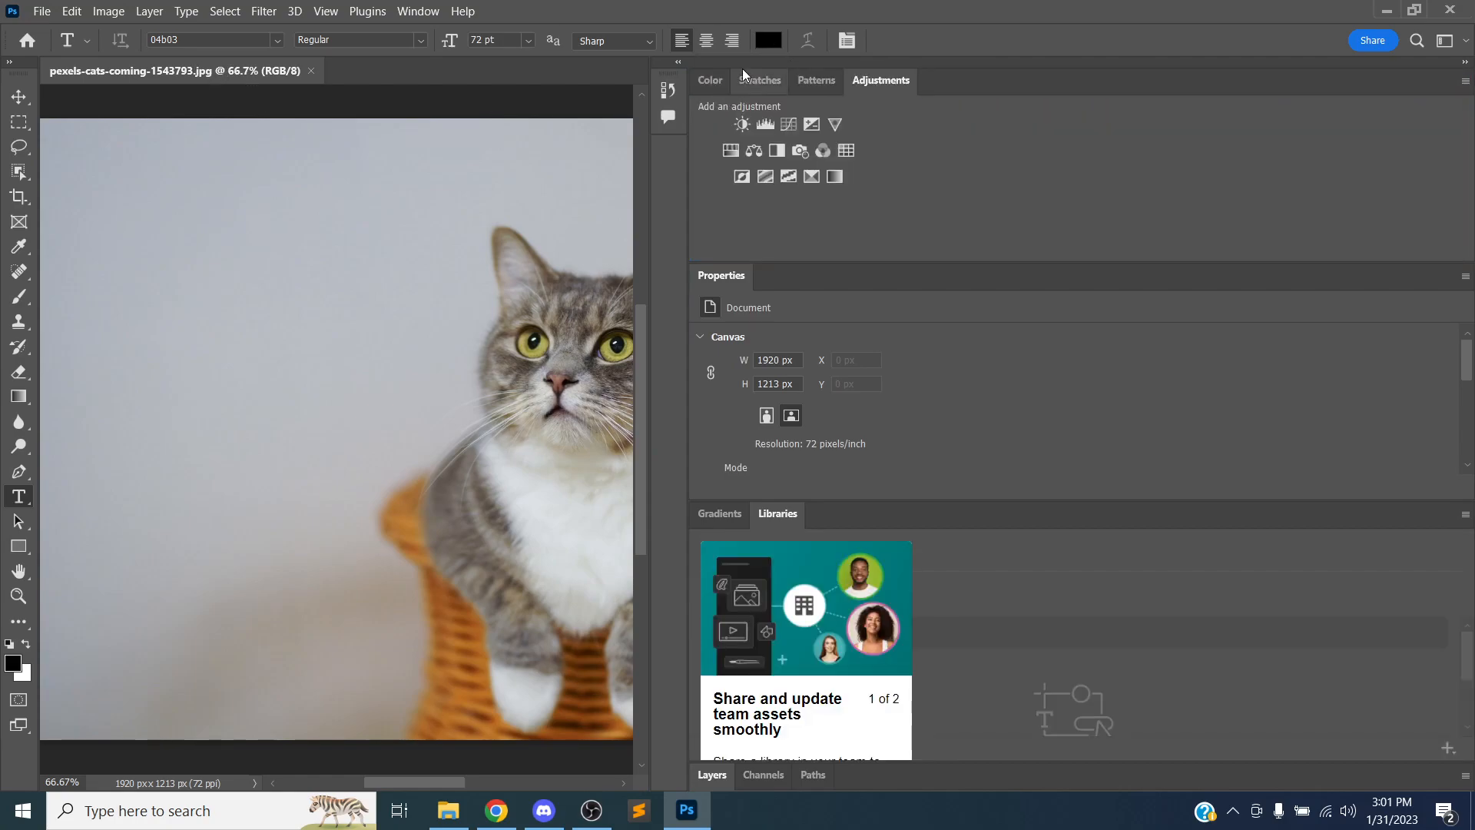
Reset the Essentials workspace again and move the Layers panel into its own column beside the dock
click(422, 11)
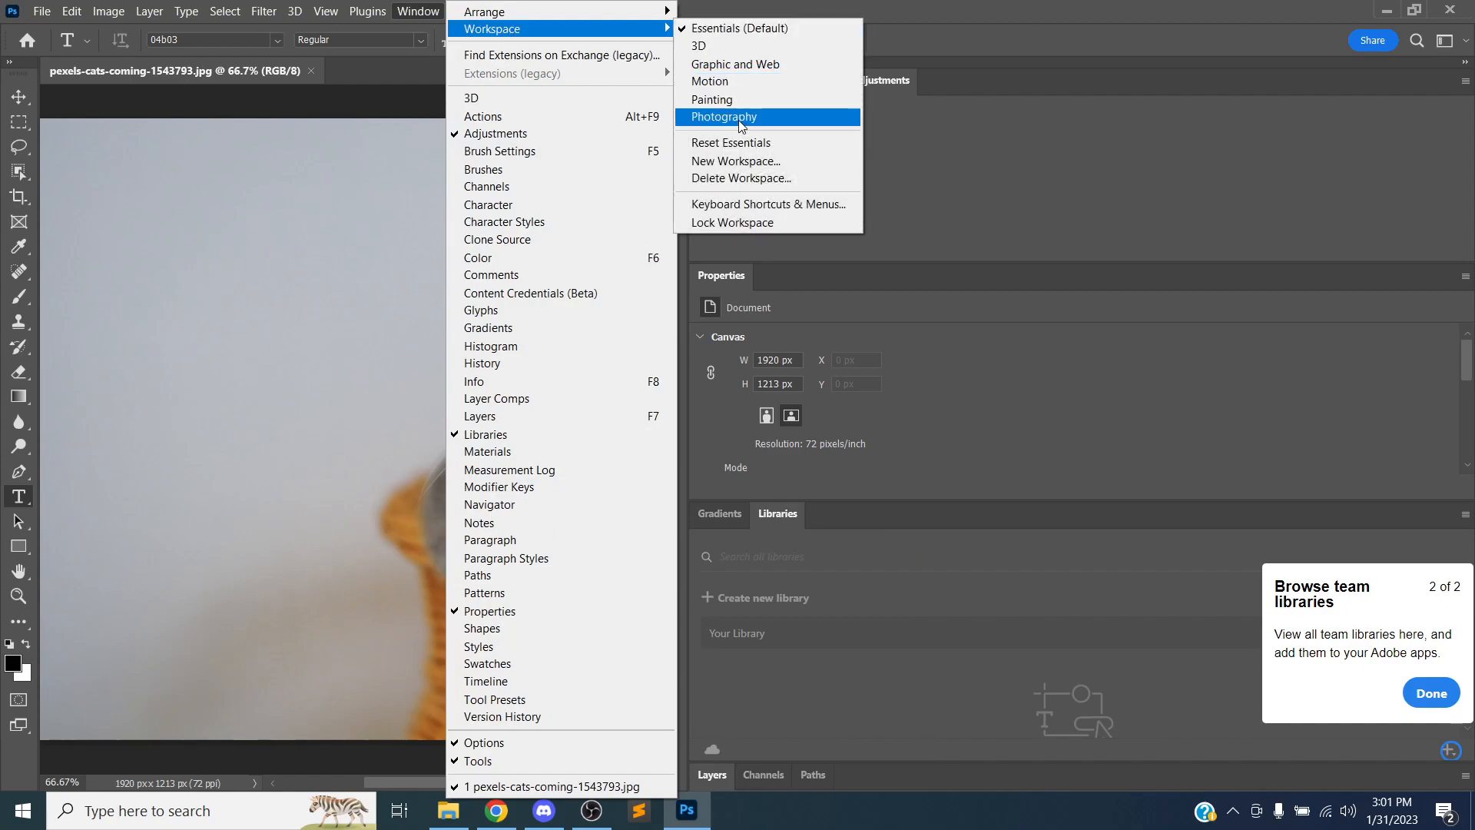
click(745, 142)
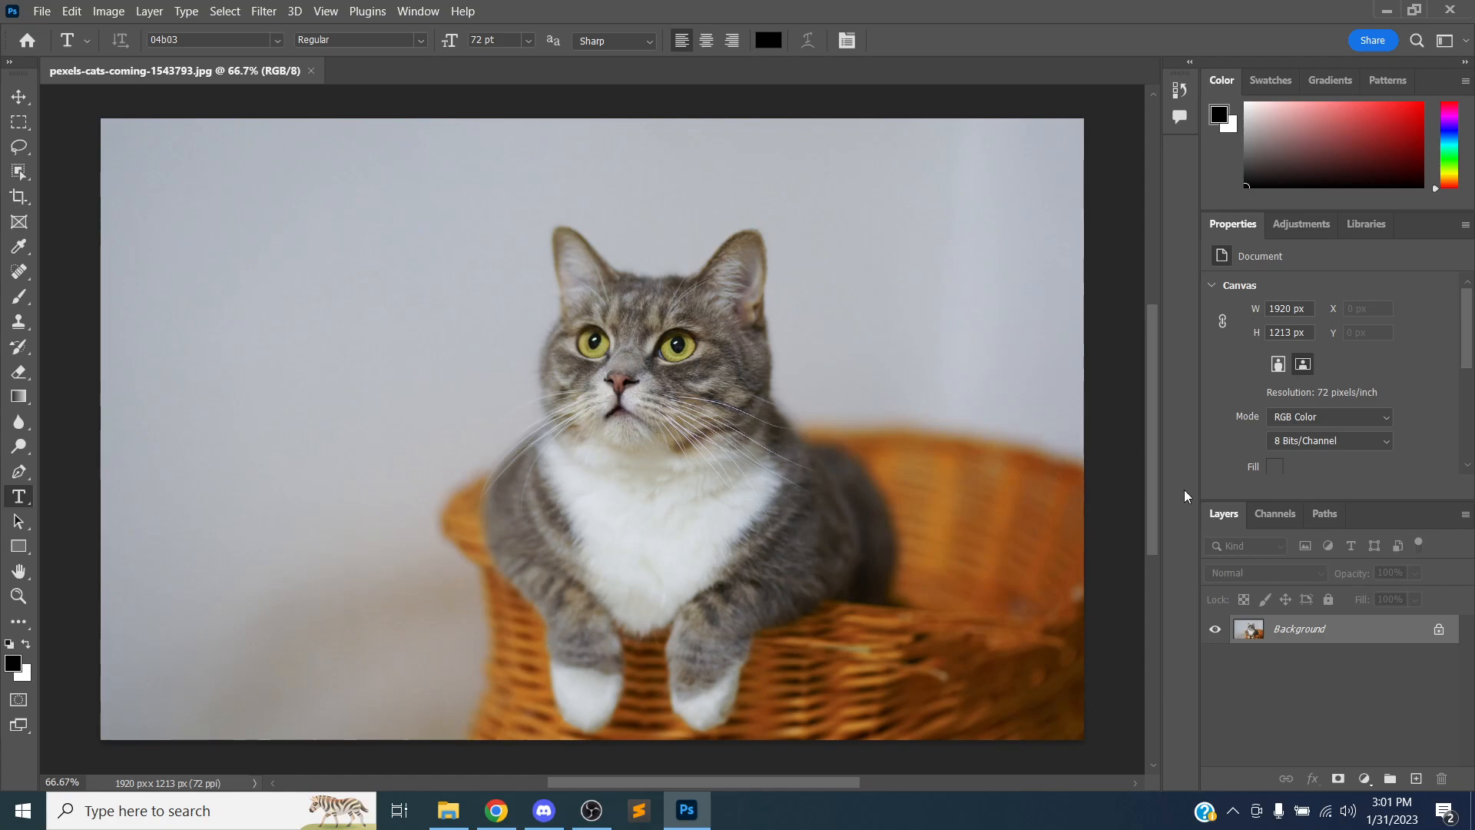
drag(1229, 515, 1159, 109)
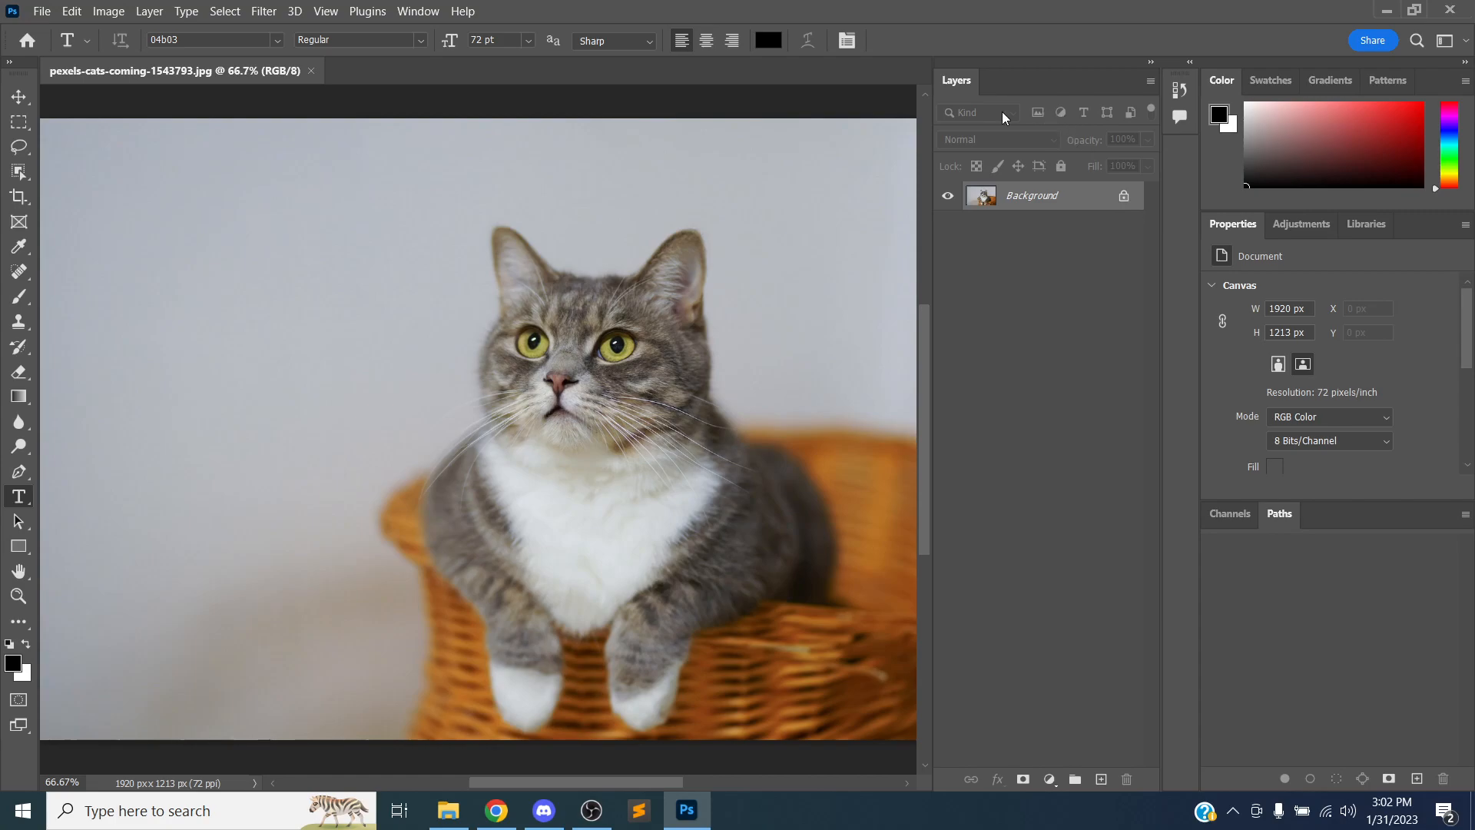
Save the current panel layout as a new workspace named with the user's name followed by "Cool Workspace"
click(429, 17)
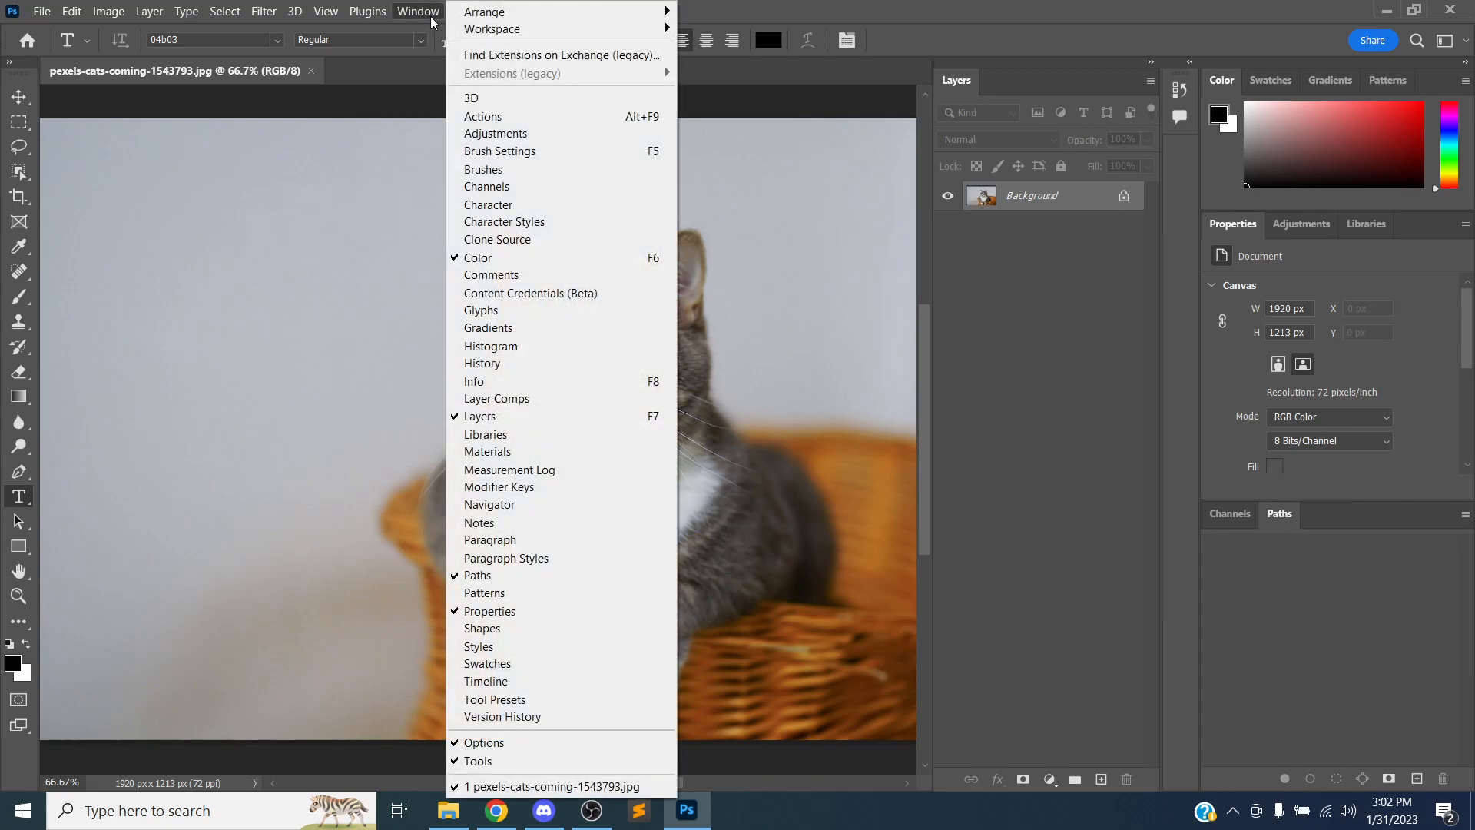
mouse_move(510, 40)
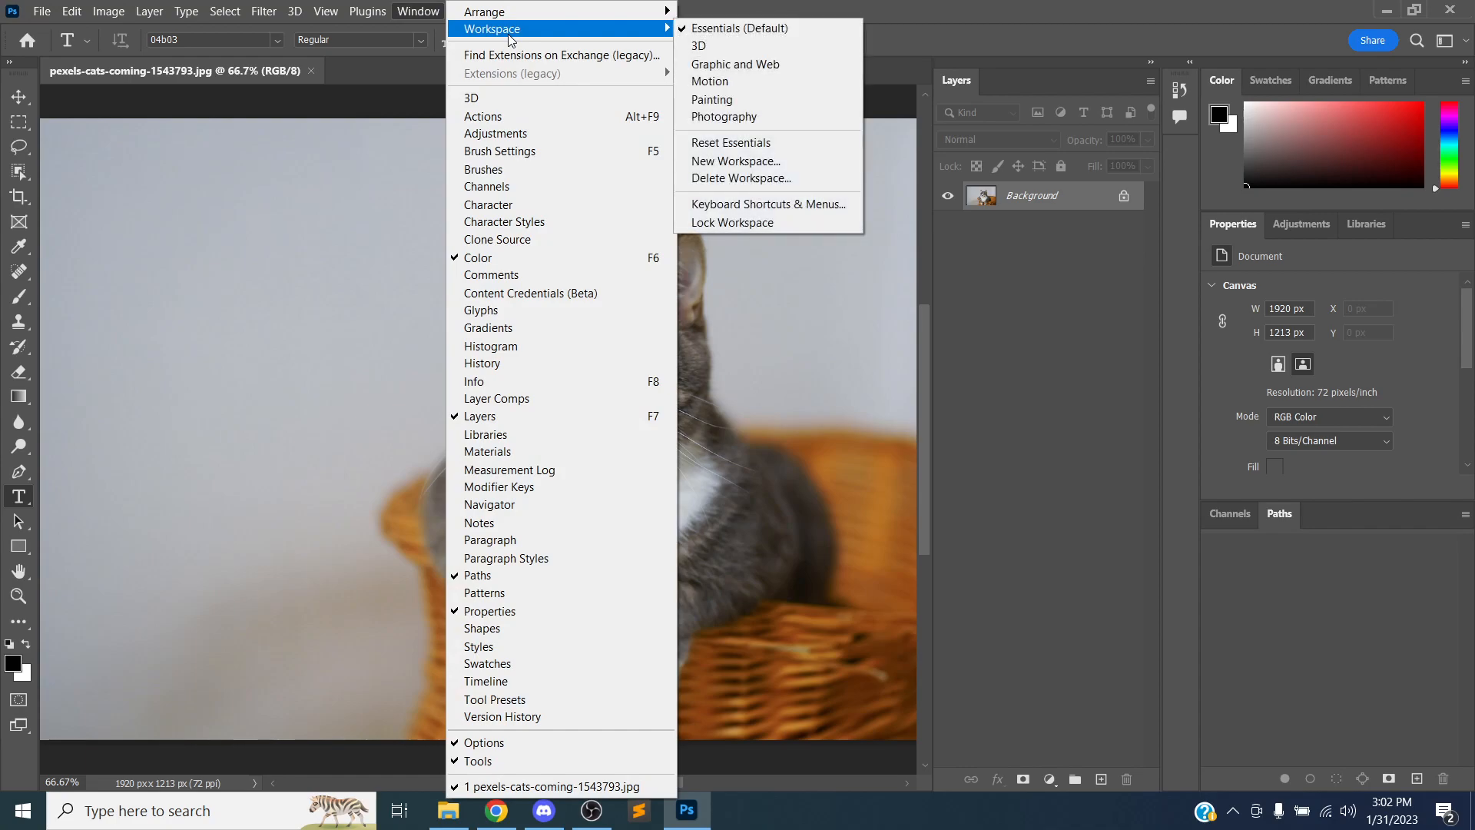
click(735, 163)
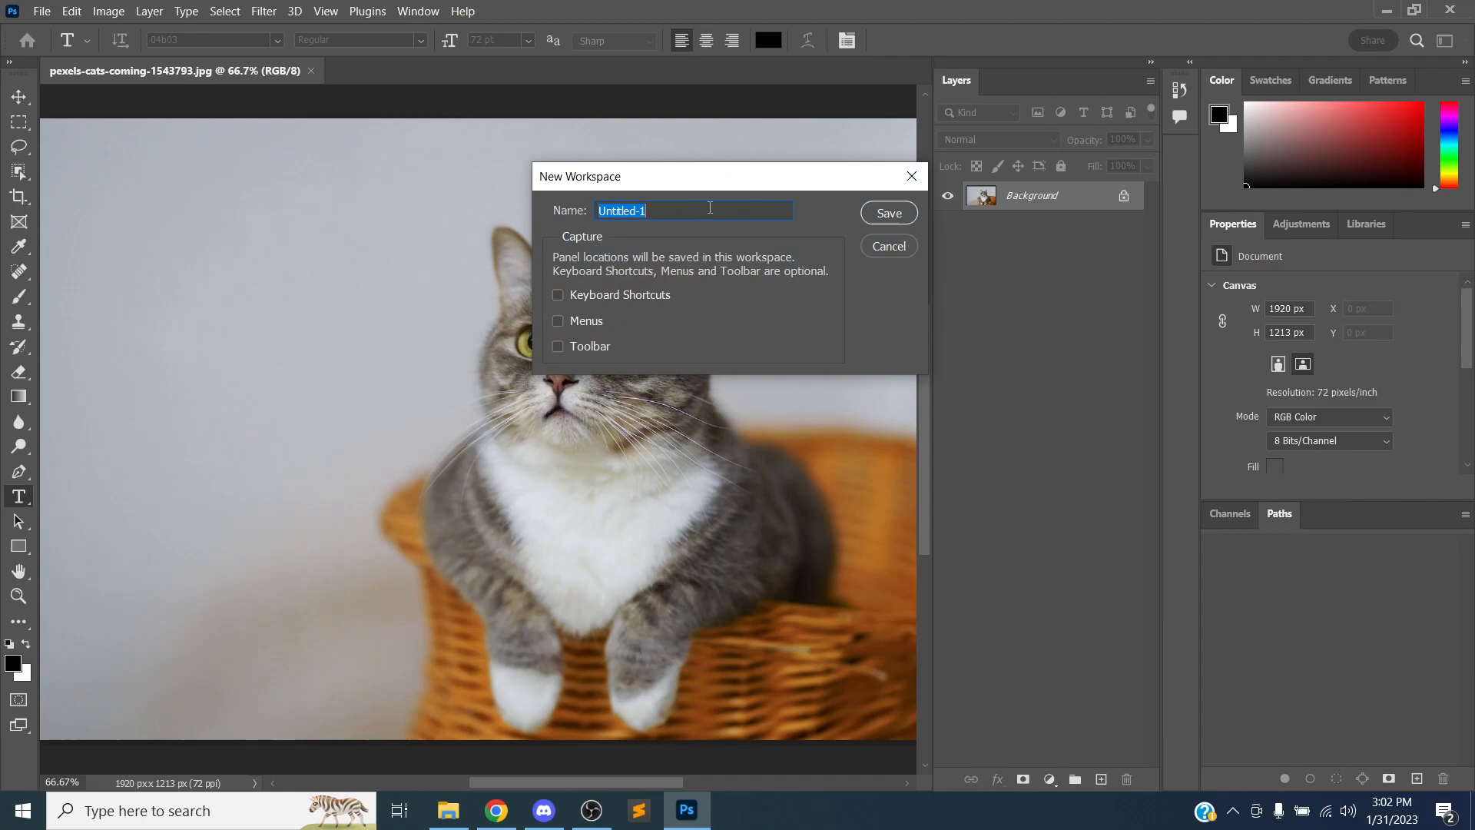
text(Owen's Cool Workspace)
key(Return)
Switch to the Essentials workspace and reset it to its default panel layout
click(418, 12)
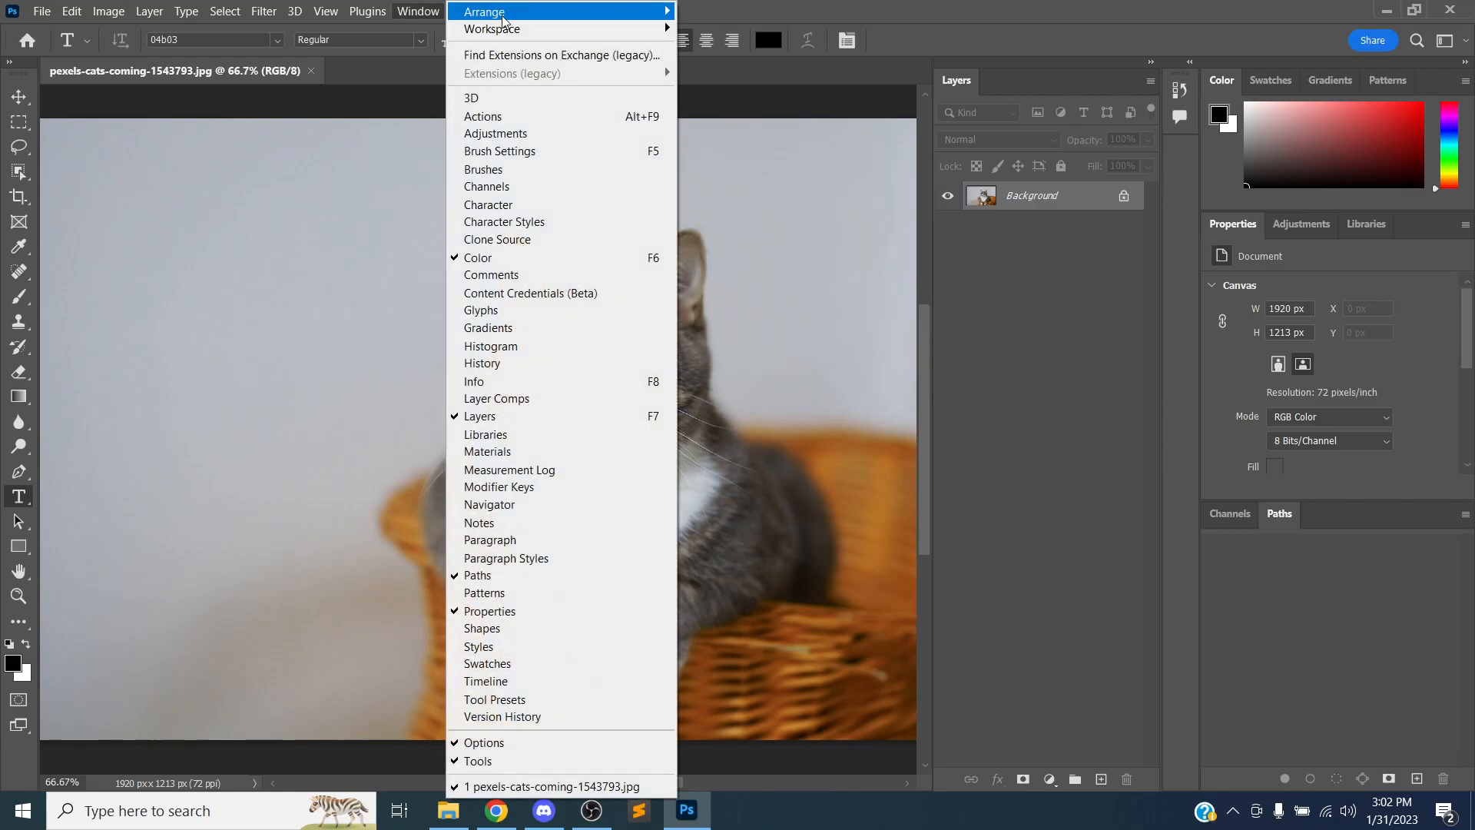
mouse_move(661, 29)
click(702, 55)
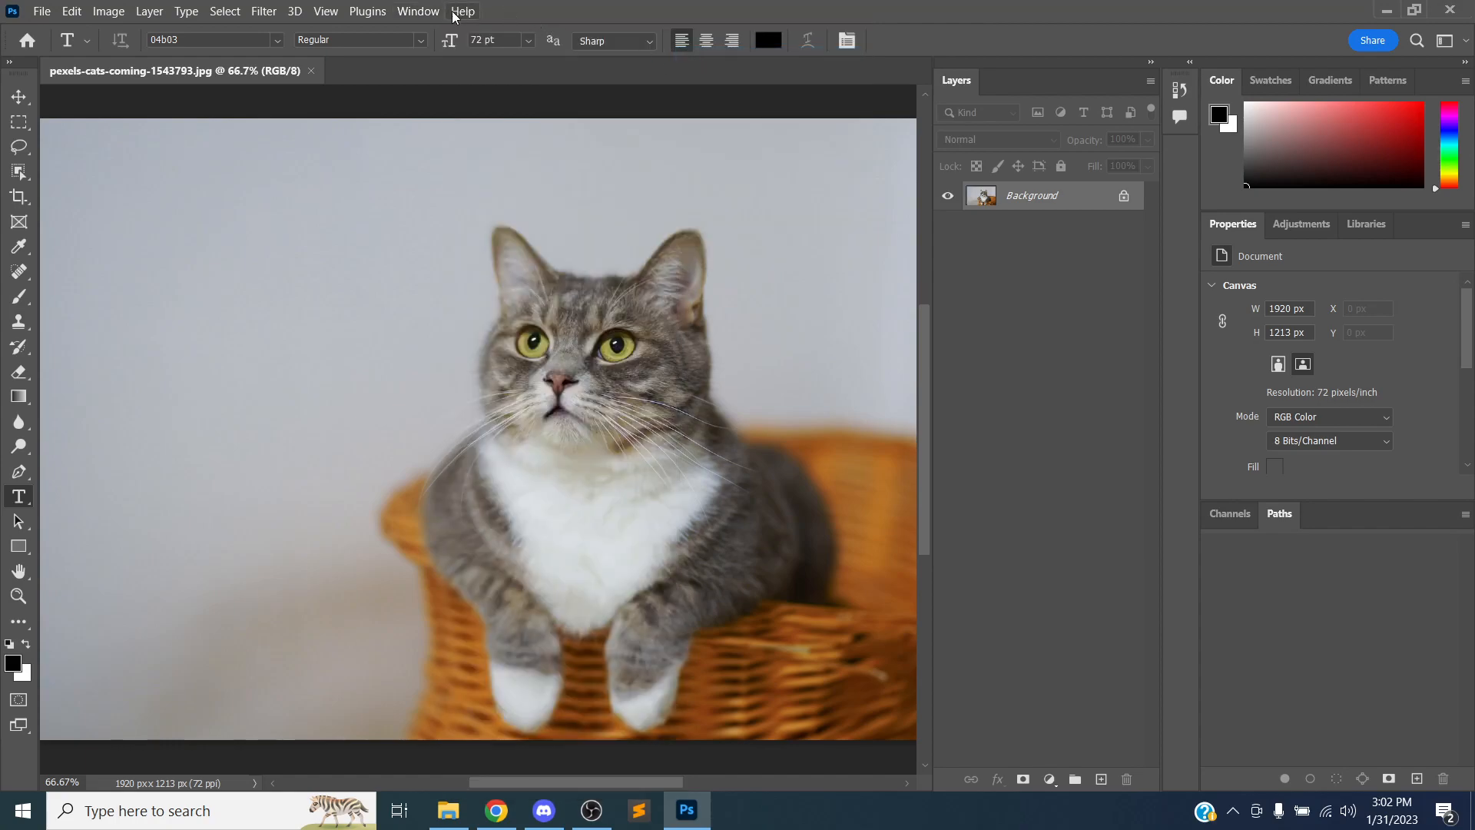
click(417, 12)
mouse_move(555, 35)
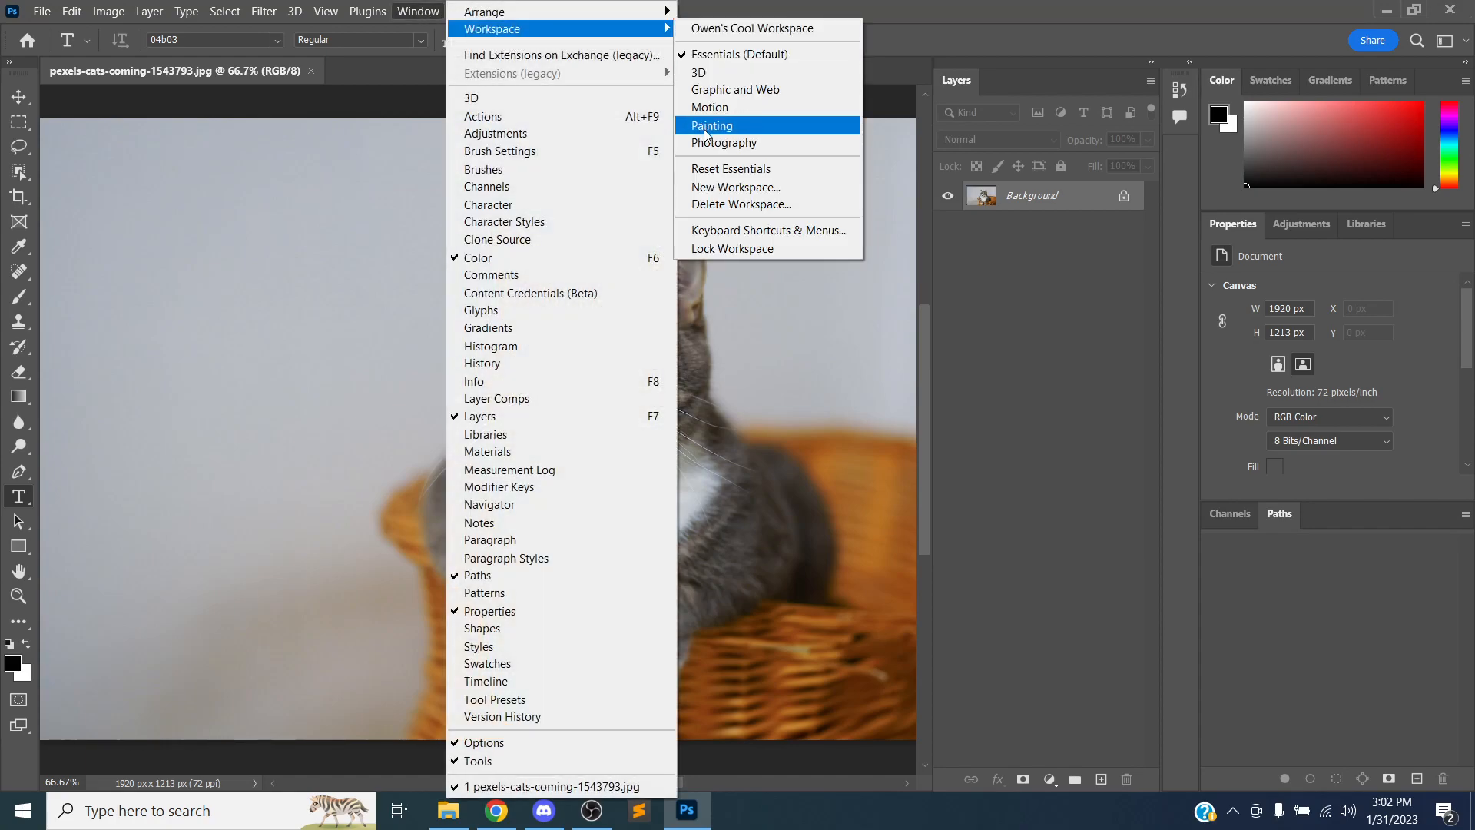
click(706, 163)
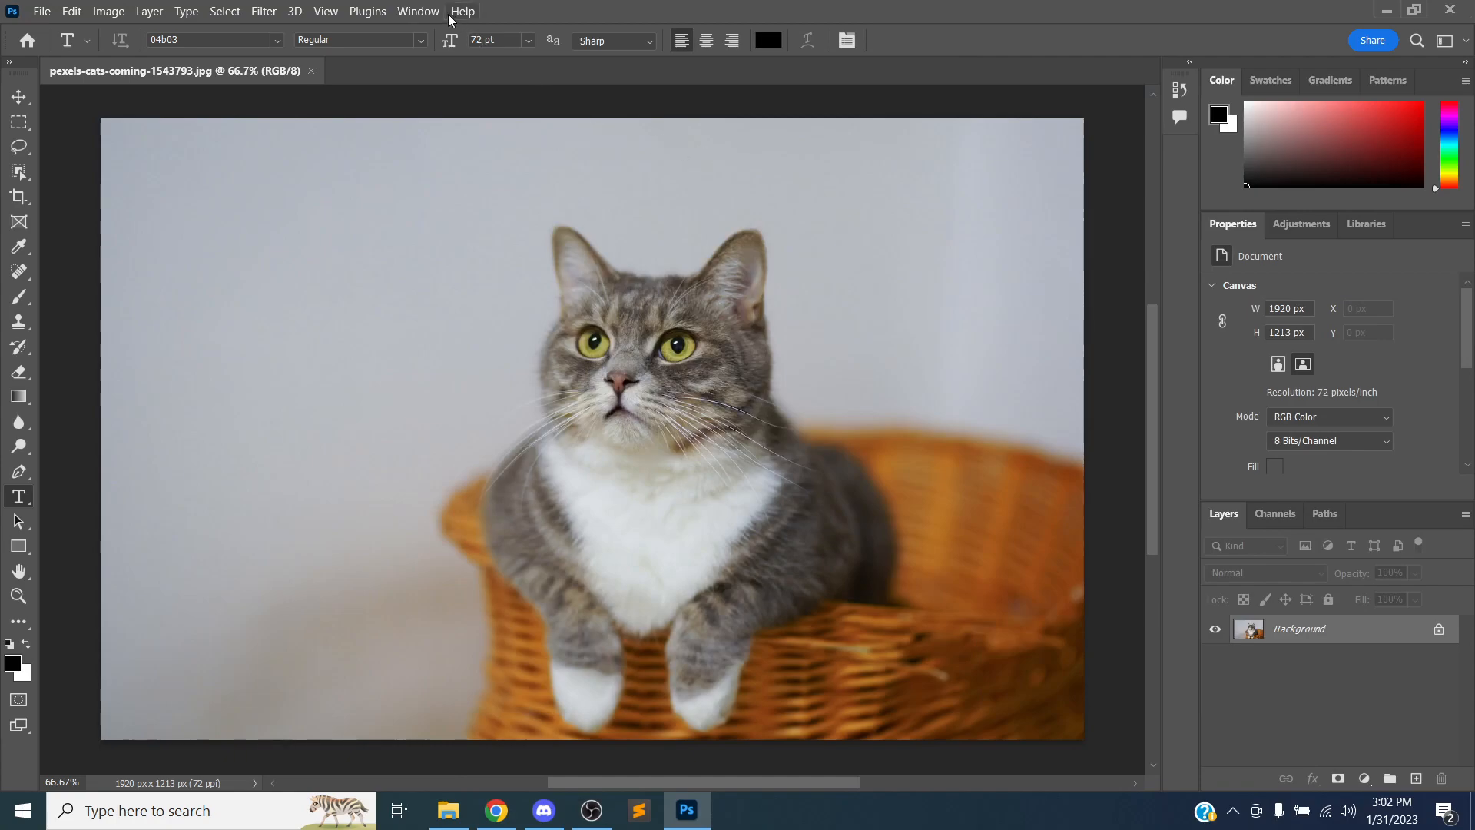
Switch back to the saved custom Cool Workspace
click(426, 11)
mouse_move(521, 35)
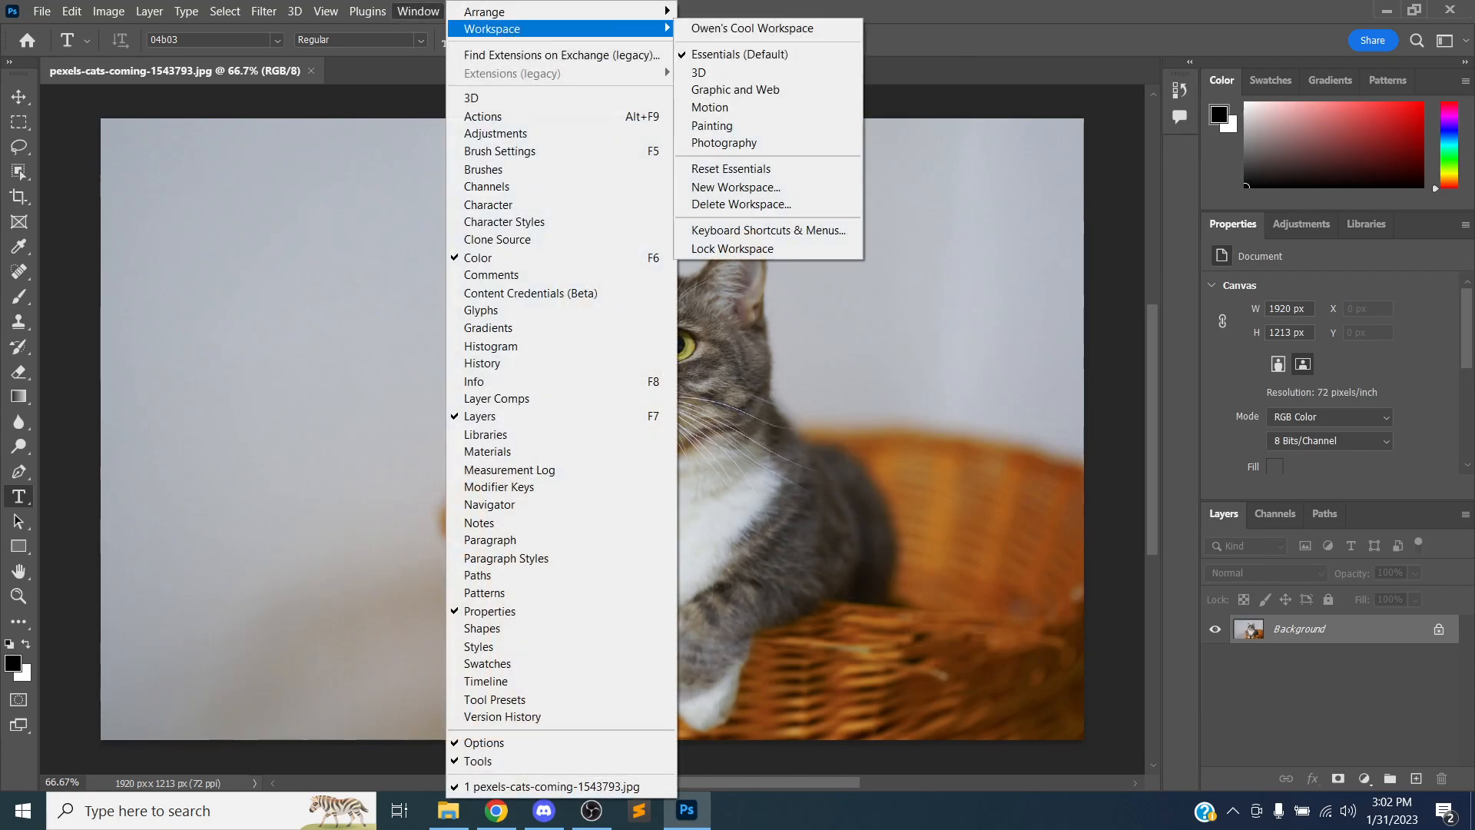
click(717, 29)
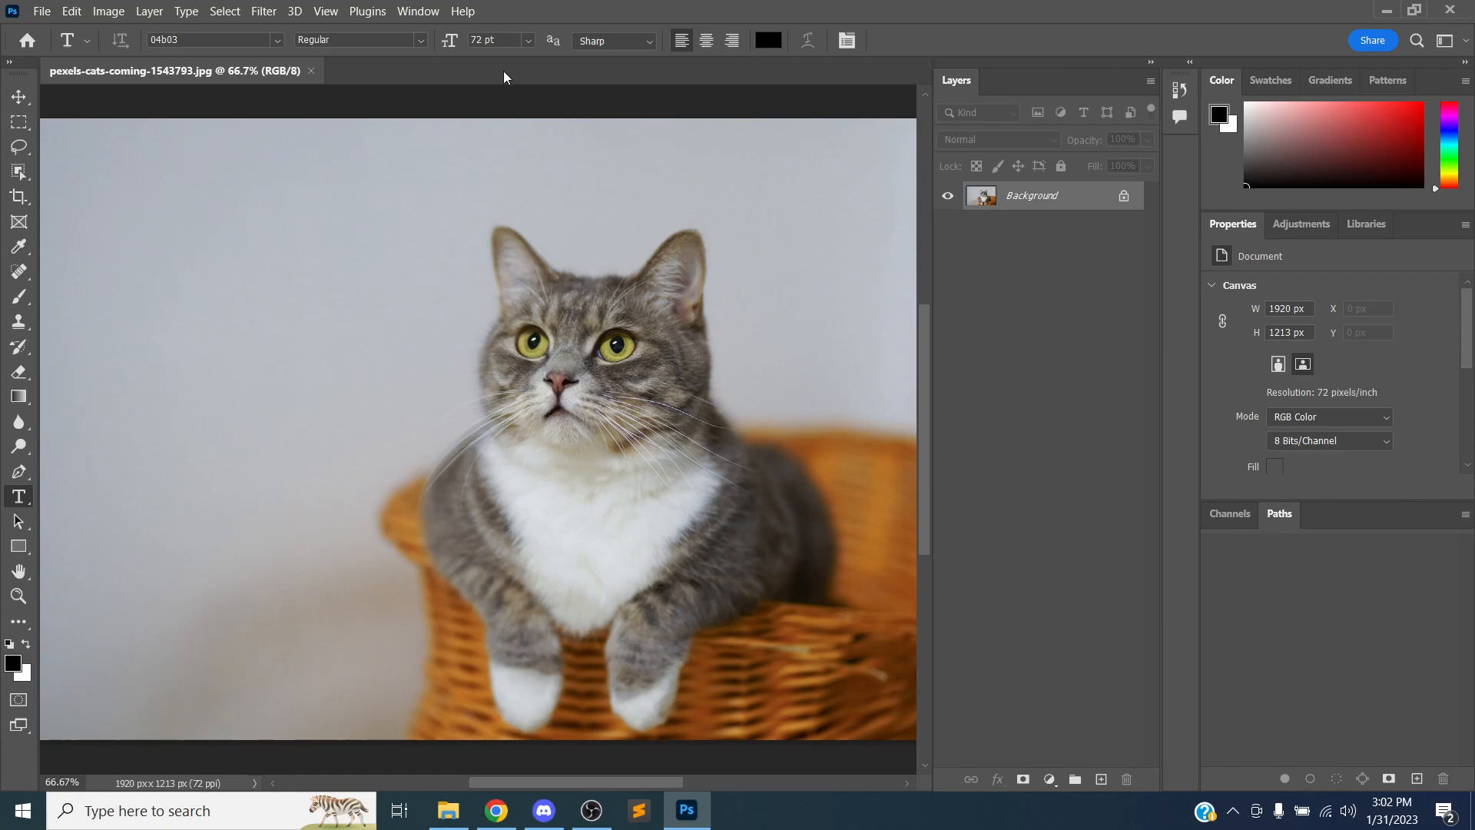
Scroll the canvas vertically and horizontally to move around the cat photo
scroll(702, 263, up, 1)
scroll(702, 263, down, 1)
scroll(639, 340, down, 2)
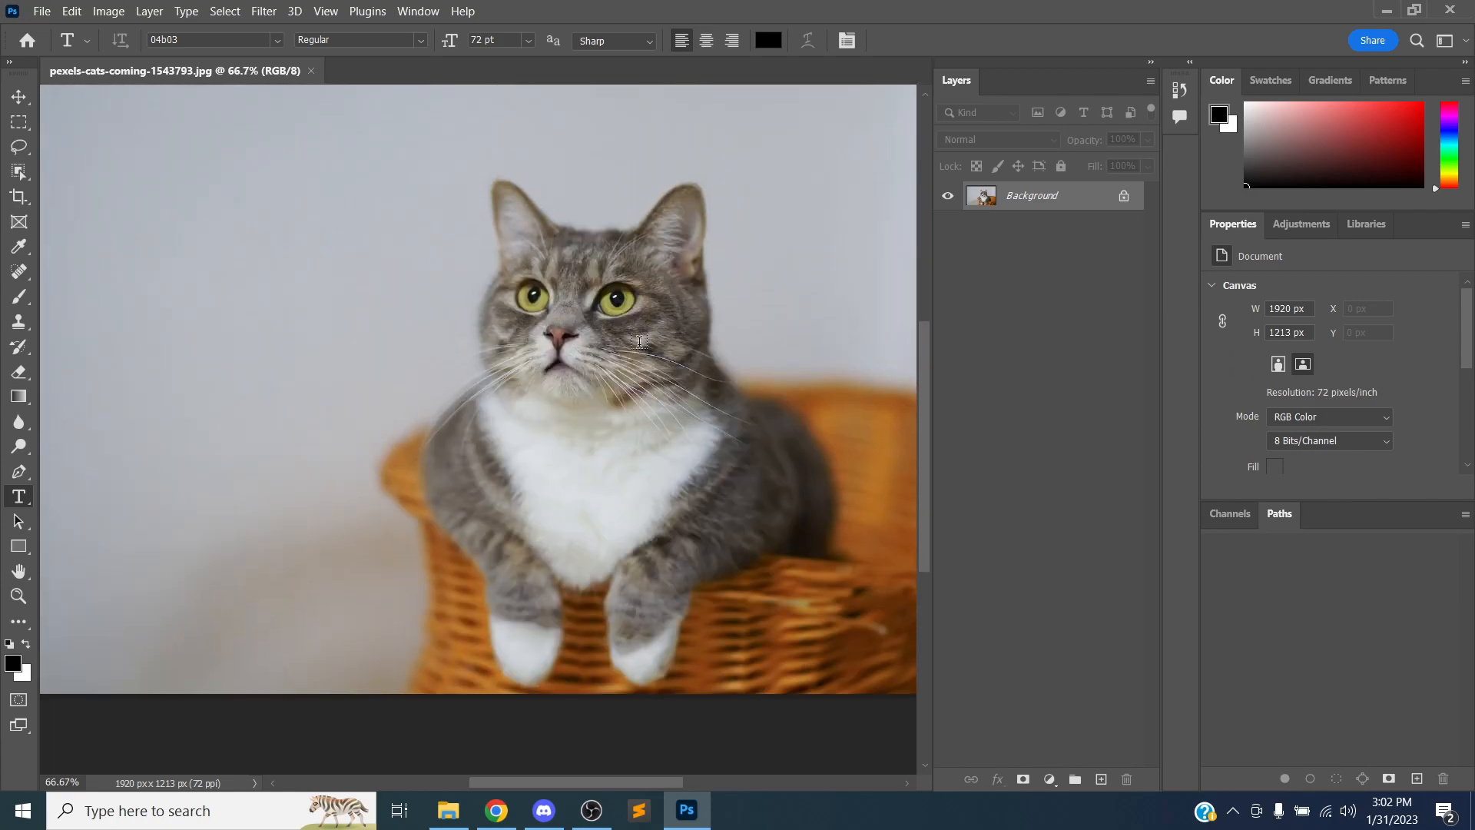
scroll(639, 340, up, 3)
scroll(639, 339, down, 10)
scroll(639, 339, up, 15)
scroll(640, 339, down, 15)
scroll(639, 338, up, 15)
scroll(640, 339, down, 2)
scroll(639, 339, down, 20)
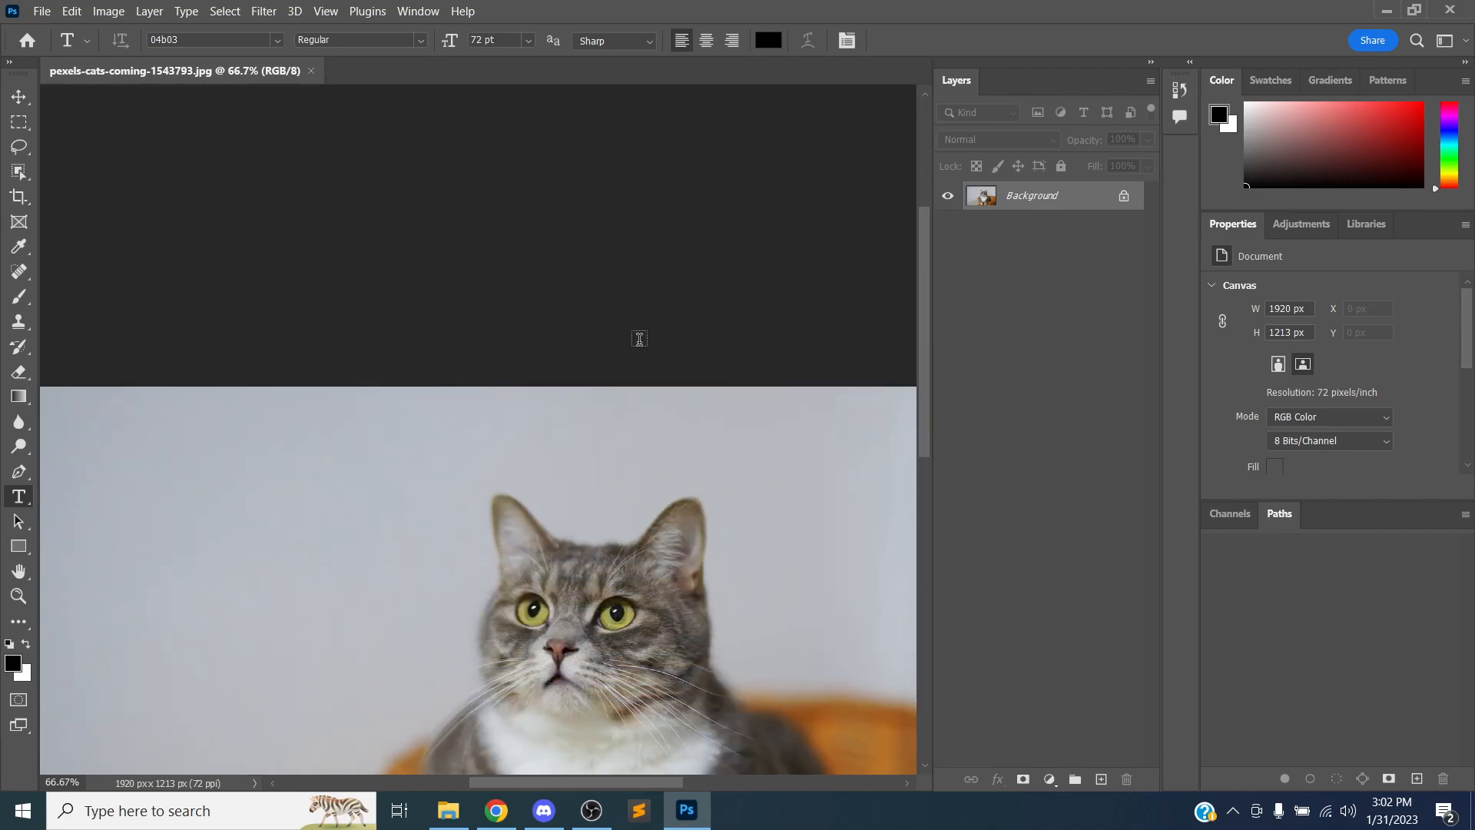
scroll(639, 339, left, 3)
scroll(639, 339, right, 4)
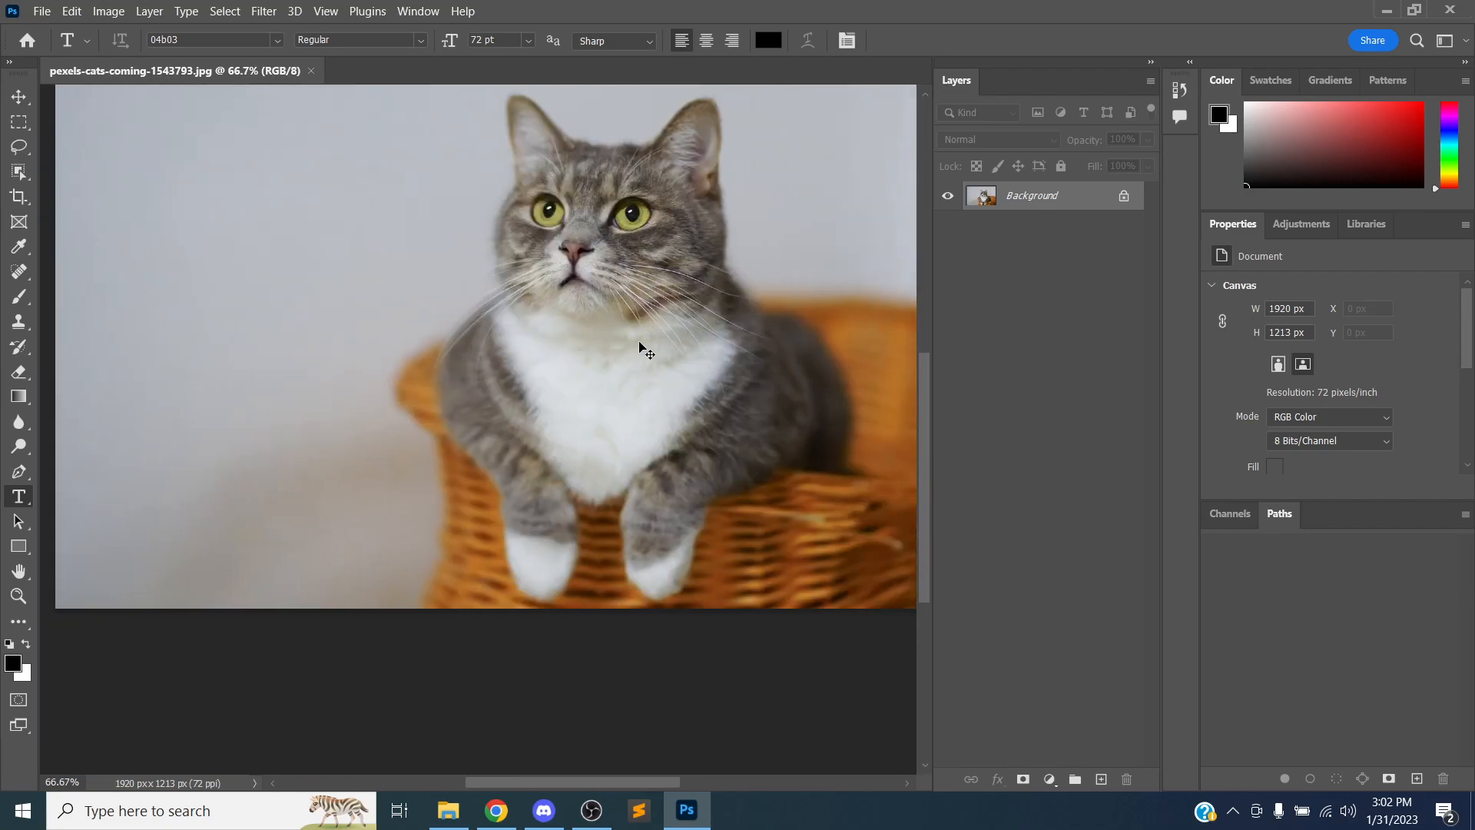
scroll(639, 339, left, 3)
scroll(640, 339, right, 7)
scroll(639, 339, right, 4)
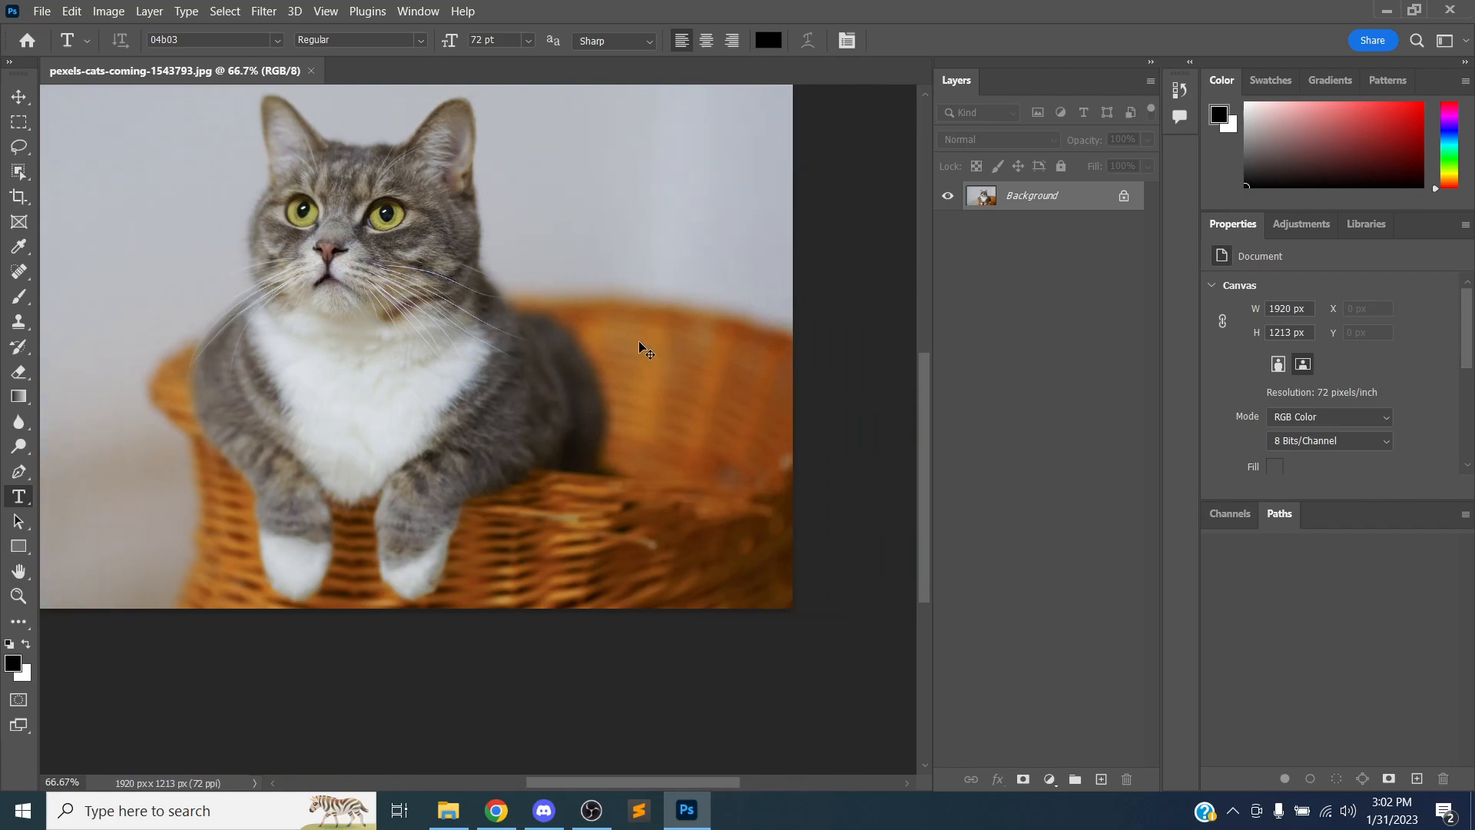
scroll(639, 339, left, 10)
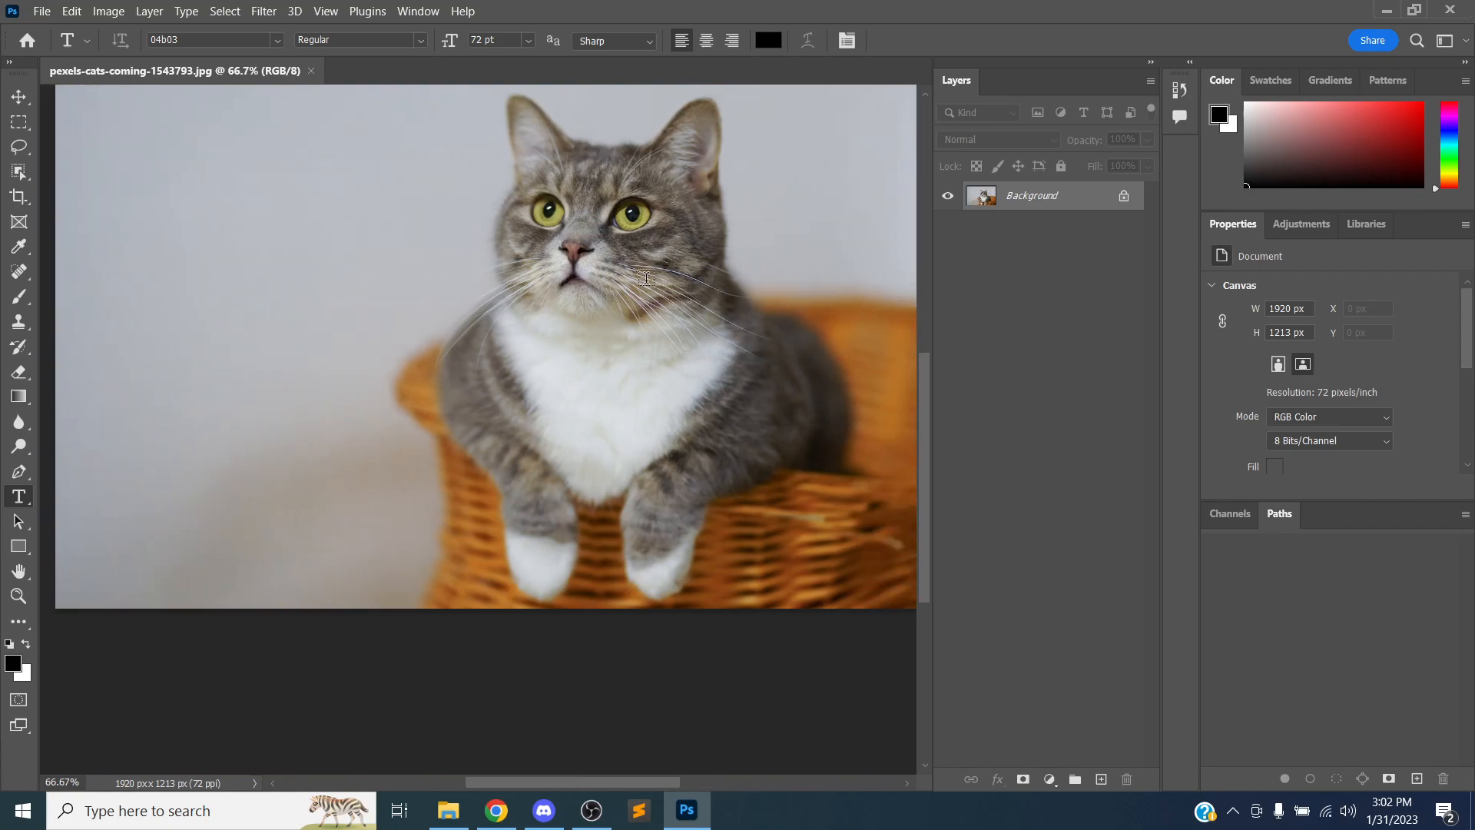
key(alt+Tab)
key(alt+Tab)
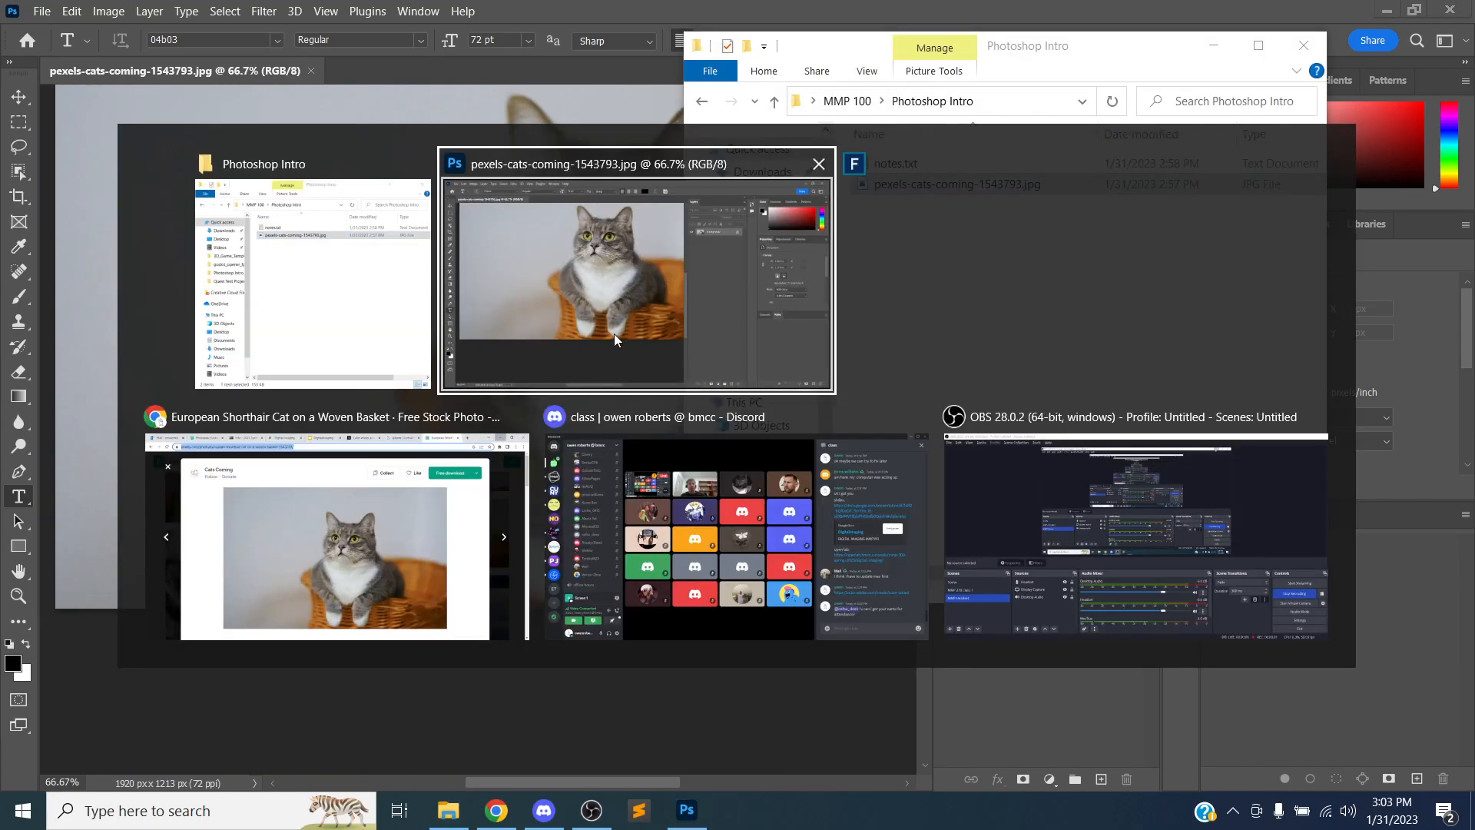
click(1268, 164)
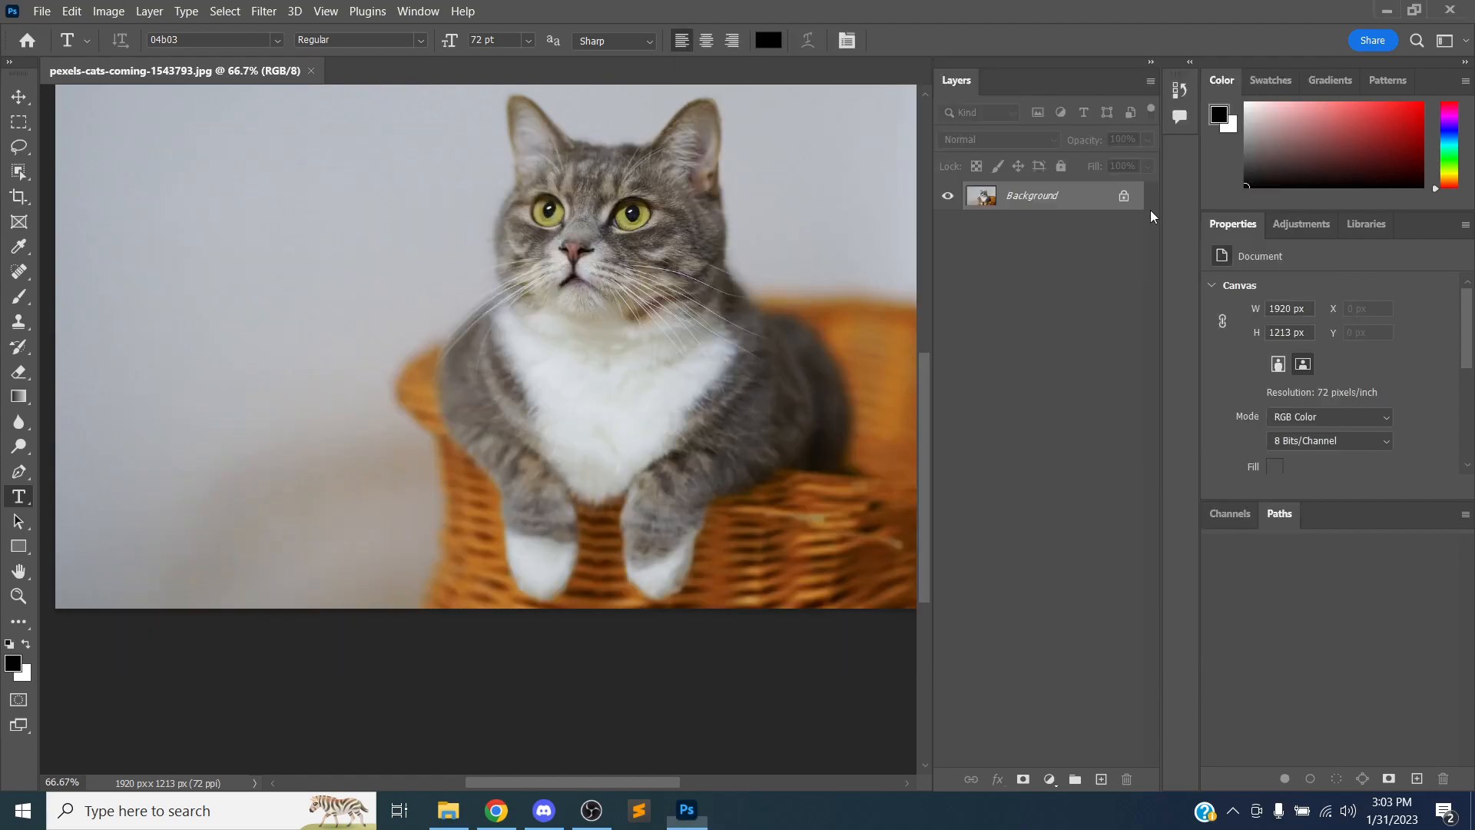
key(alt+Tab)
click(918, 379)
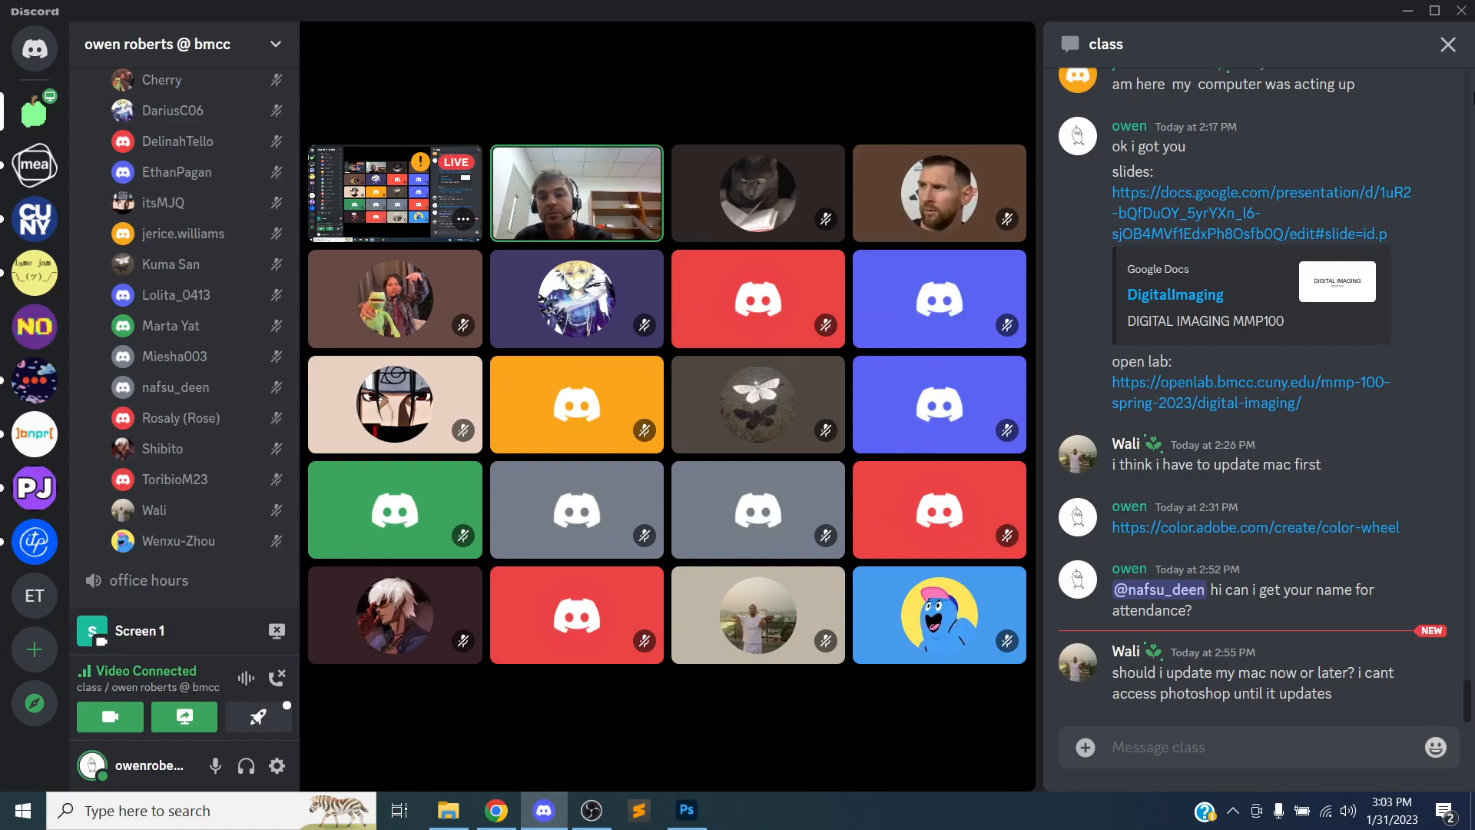
mouse_move(893, 138)
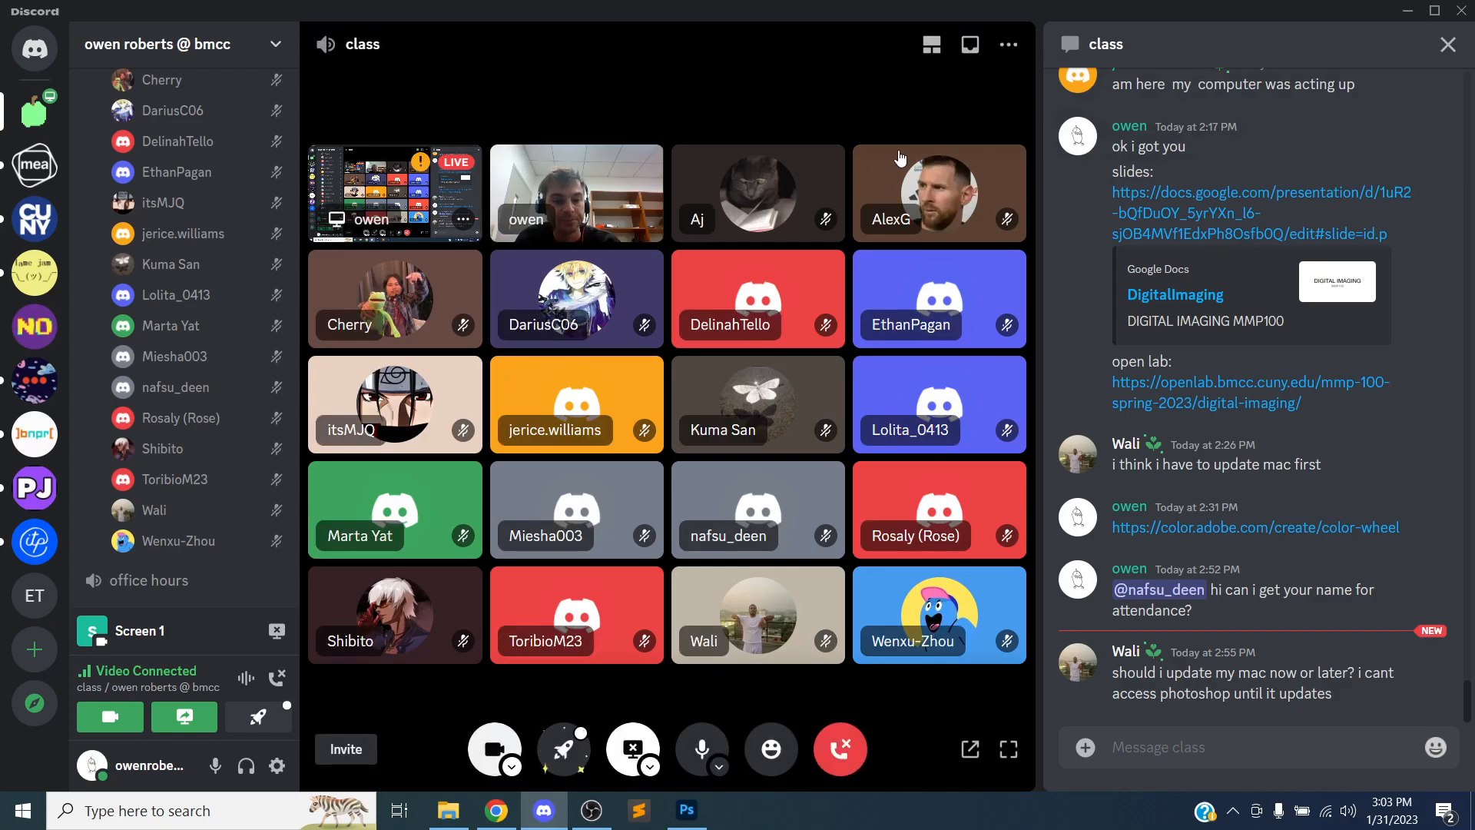
key(alt+Tab)
Scroll and zoom the canvas to navigate around the photo
drag(925, 398, 934, 349)
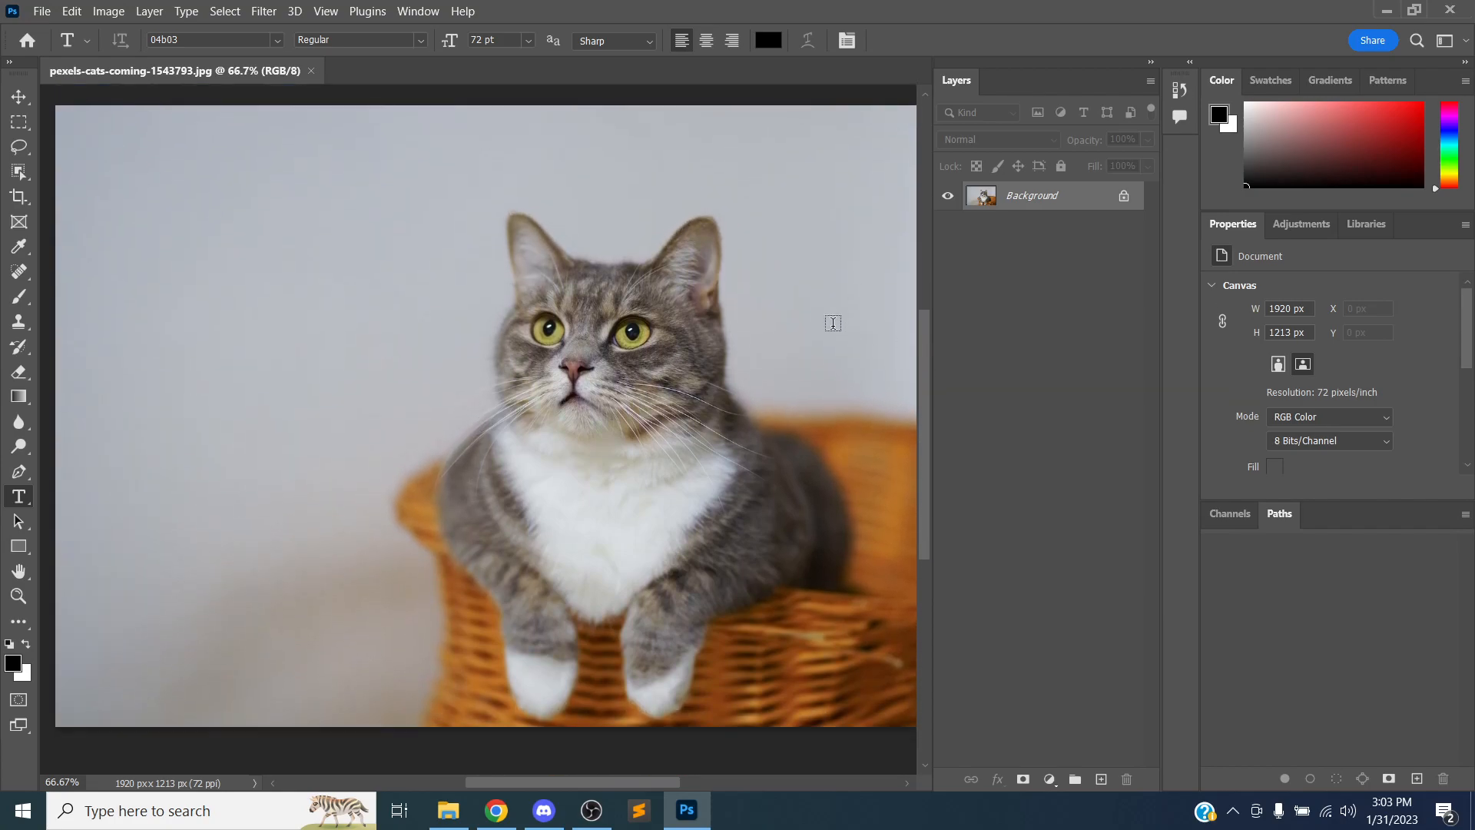
scroll(467, 212, down, 2)
scroll(467, 212, up, 2)
scroll(440, 213, right, 2)
scroll(438, 217, left, 1)
scroll(434, 204, right, 3)
scroll(435, 205, down, 10)
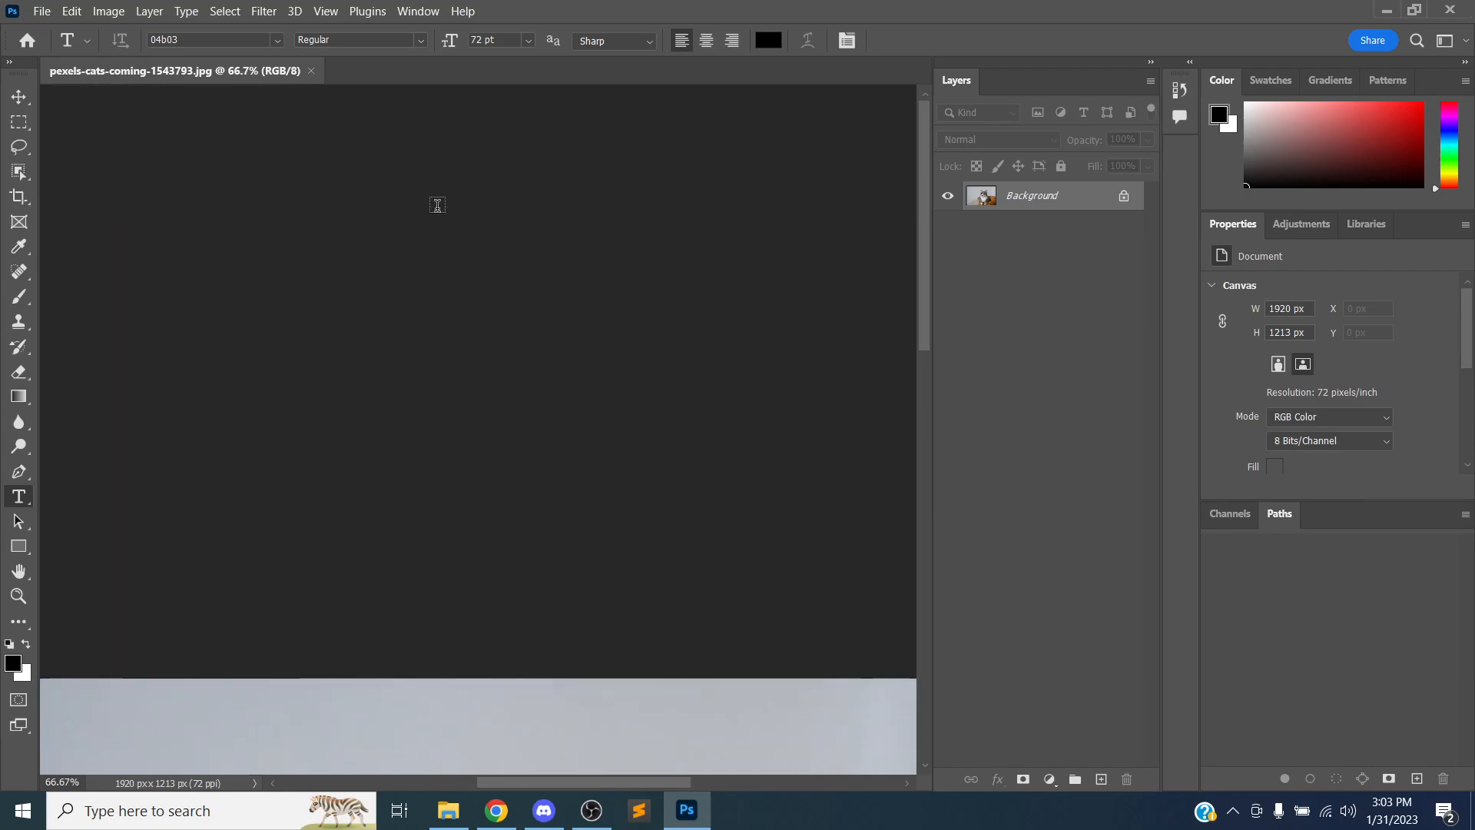
scroll(438, 205, down, 3)
scroll(437, 206, up, 4)
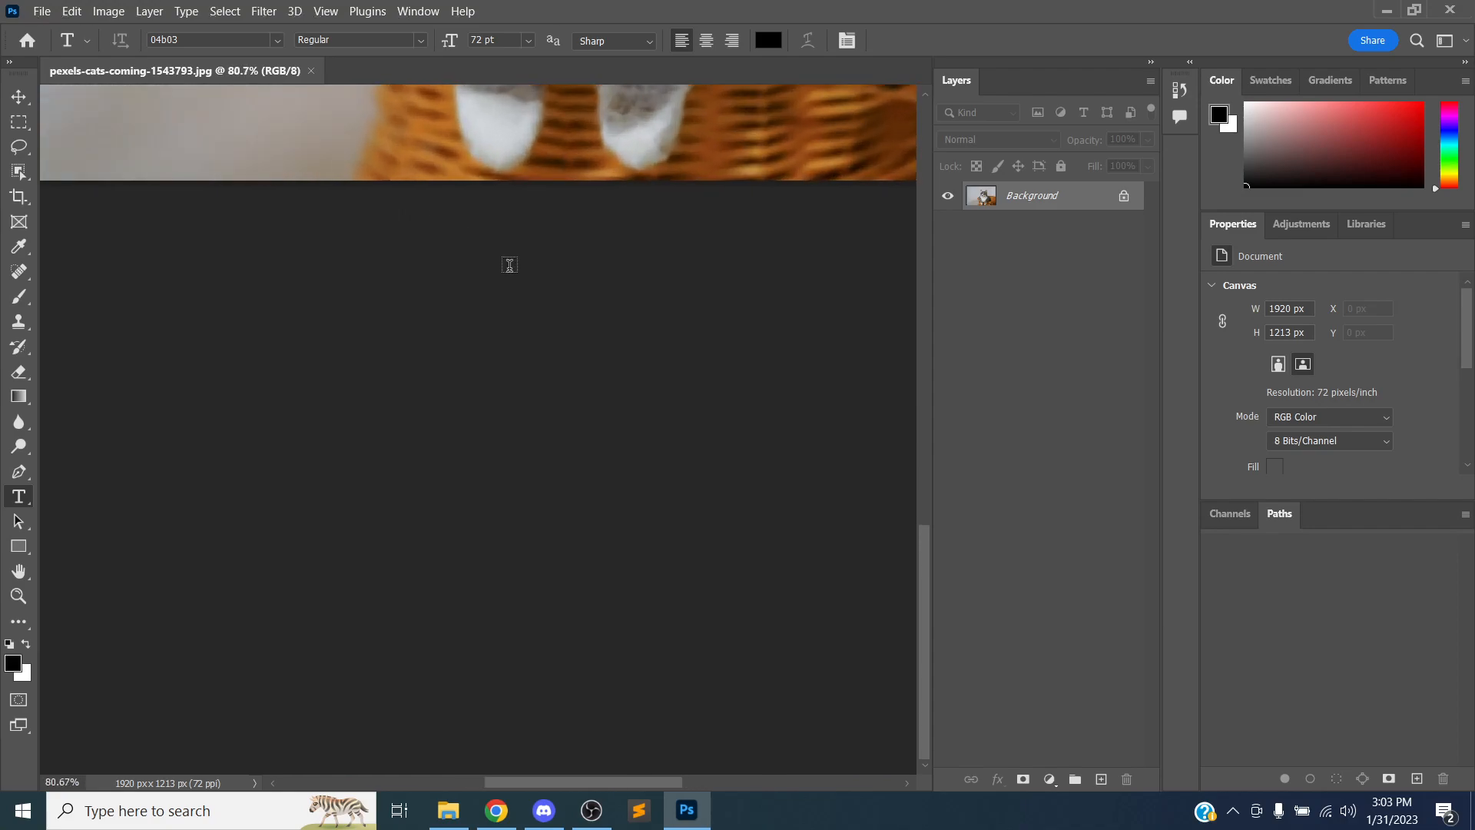
scroll(509, 265, down, 5)
scroll(510, 265, down, 2)
drag(926, 515, 720, 393)
scroll(482, 418, up, 3)
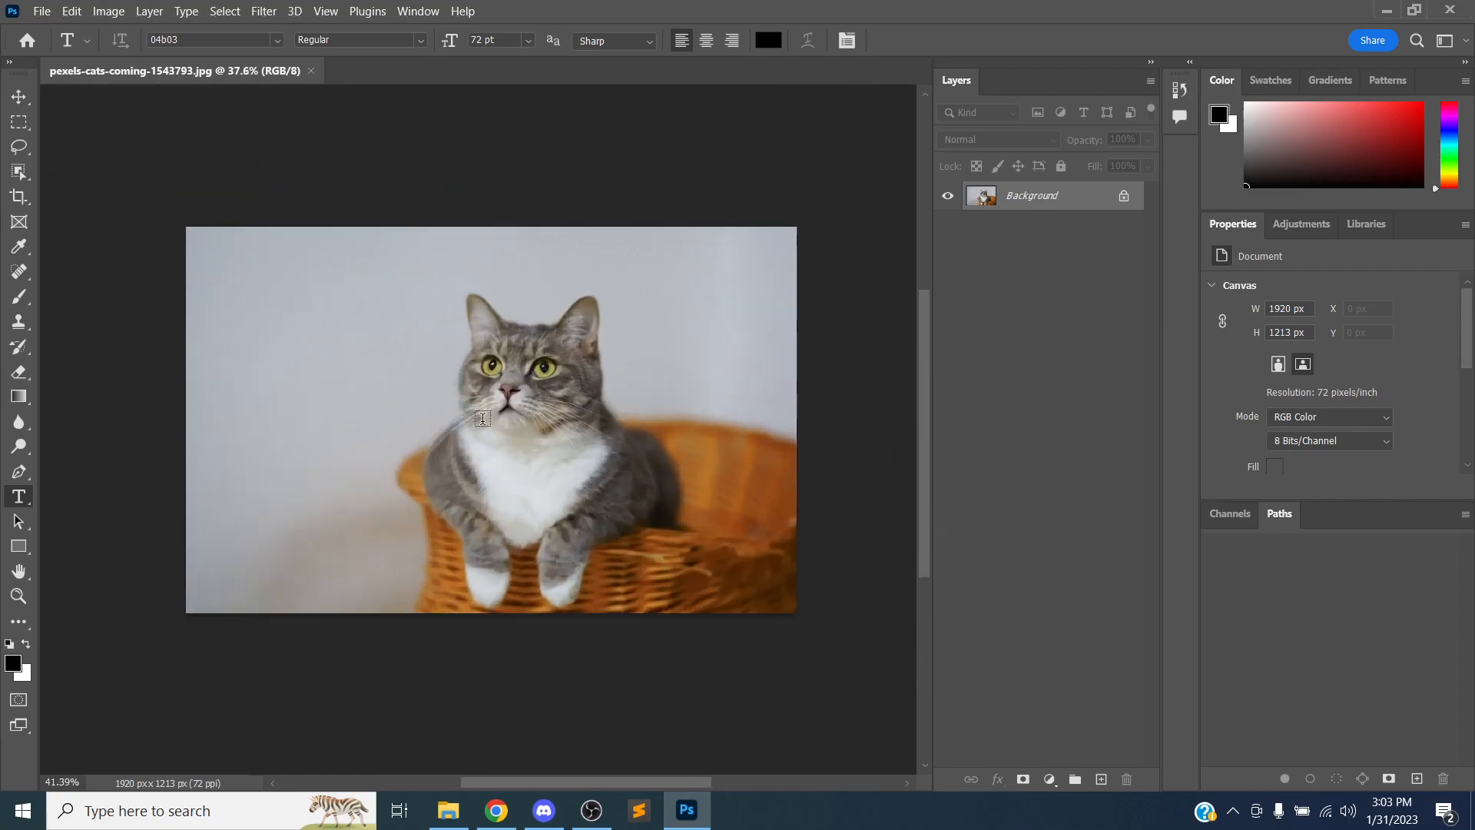
Zoom far into the cat's face until individual pixels show, then zoom partway back out
scroll(482, 418, down, 3)
scroll(482, 418, up, 5)
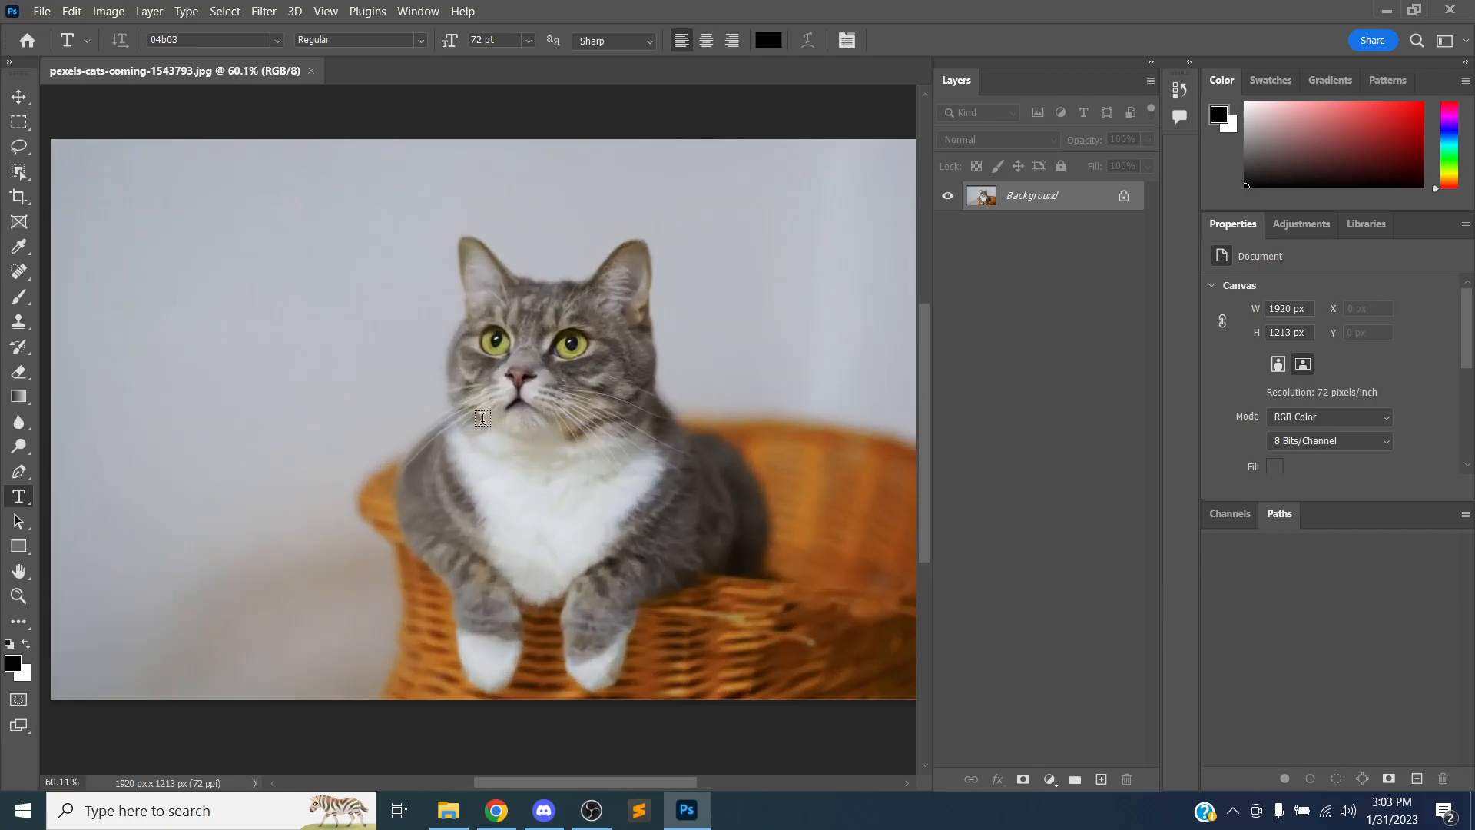
scroll(482, 418, down, 4)
scroll(482, 418, down, 2)
scroll(483, 417, up, 5)
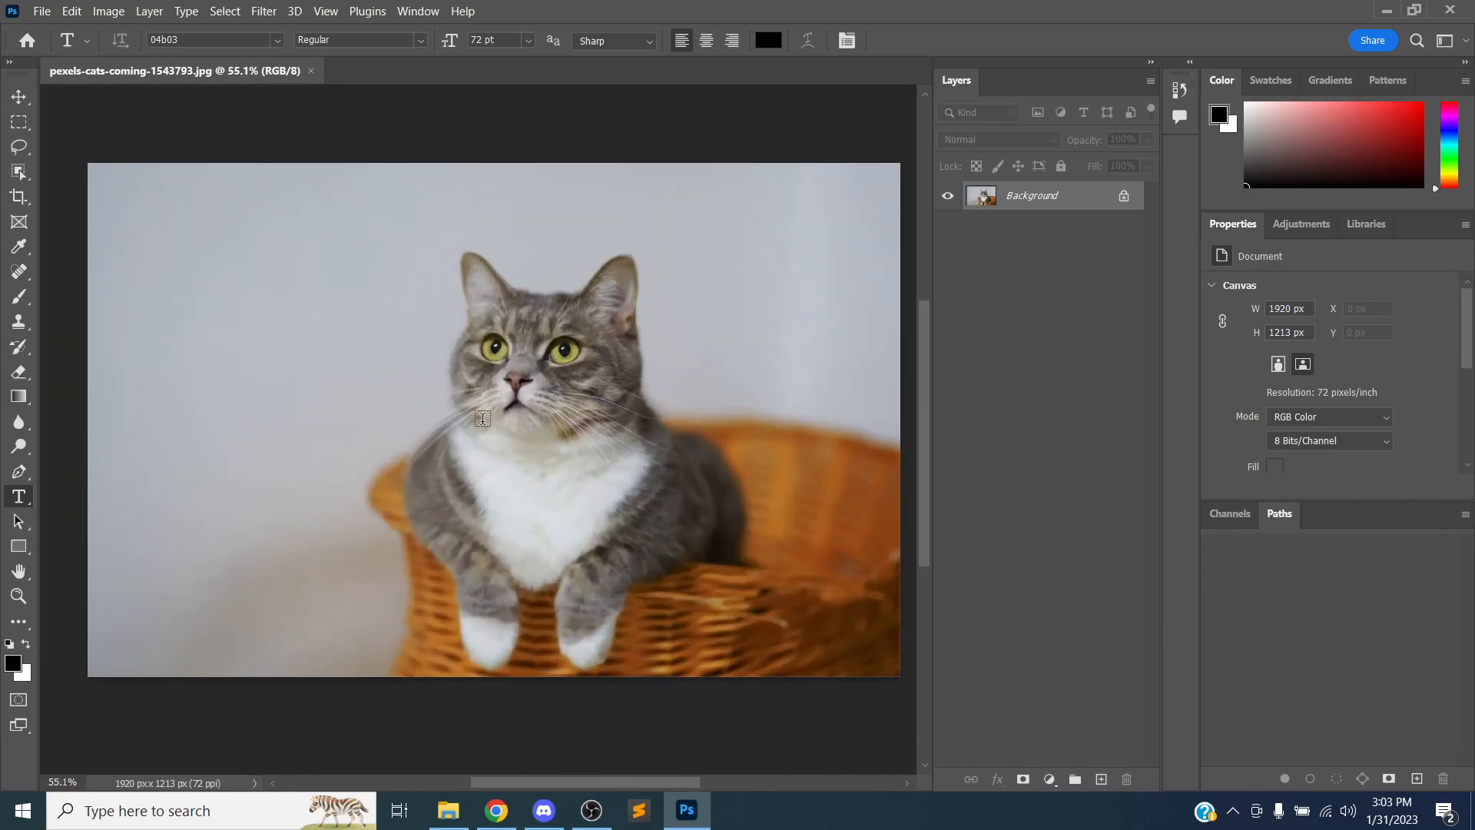
scroll(483, 418, down, 8)
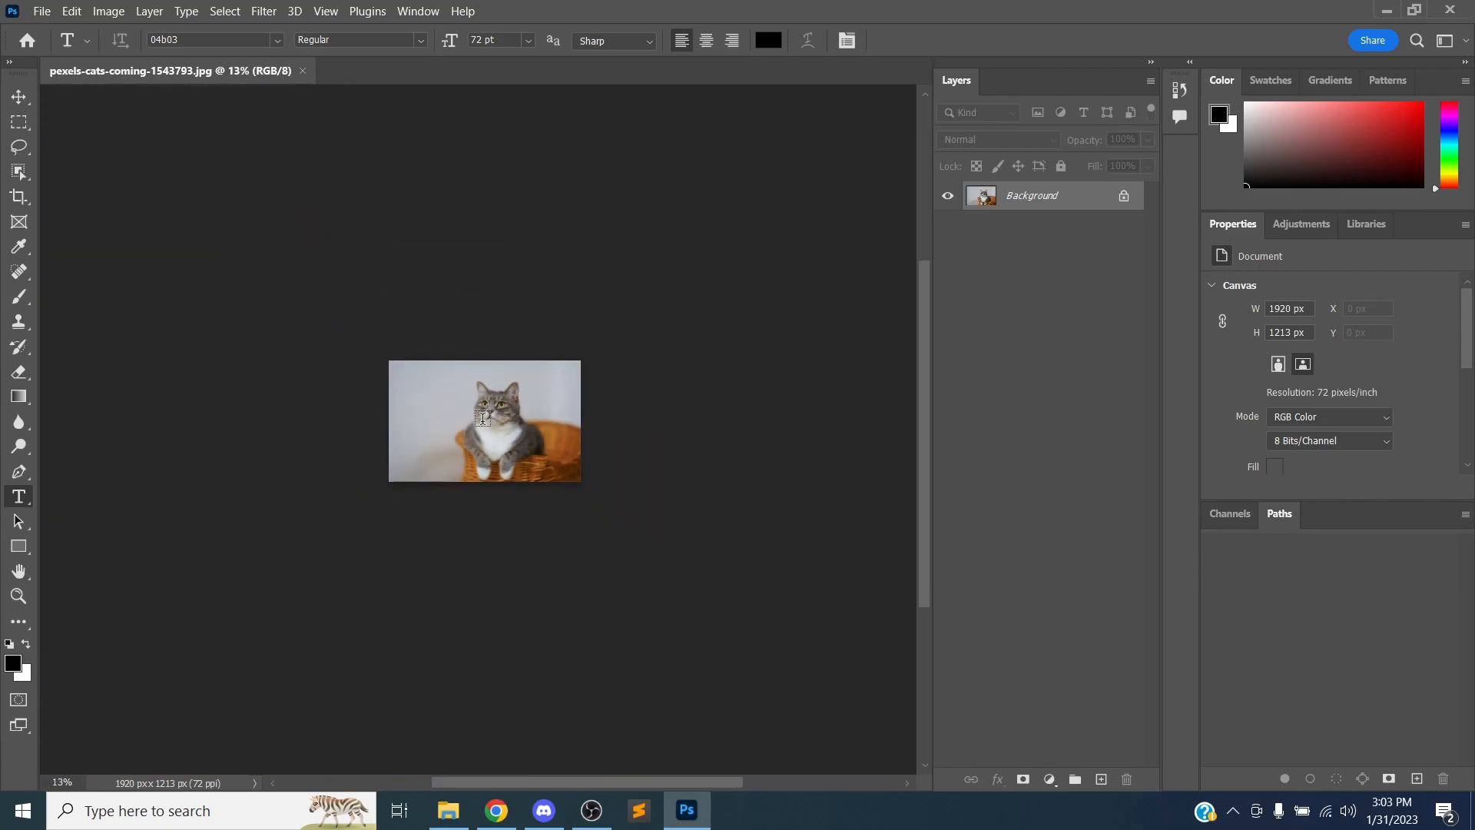
scroll(482, 418, up, 14)
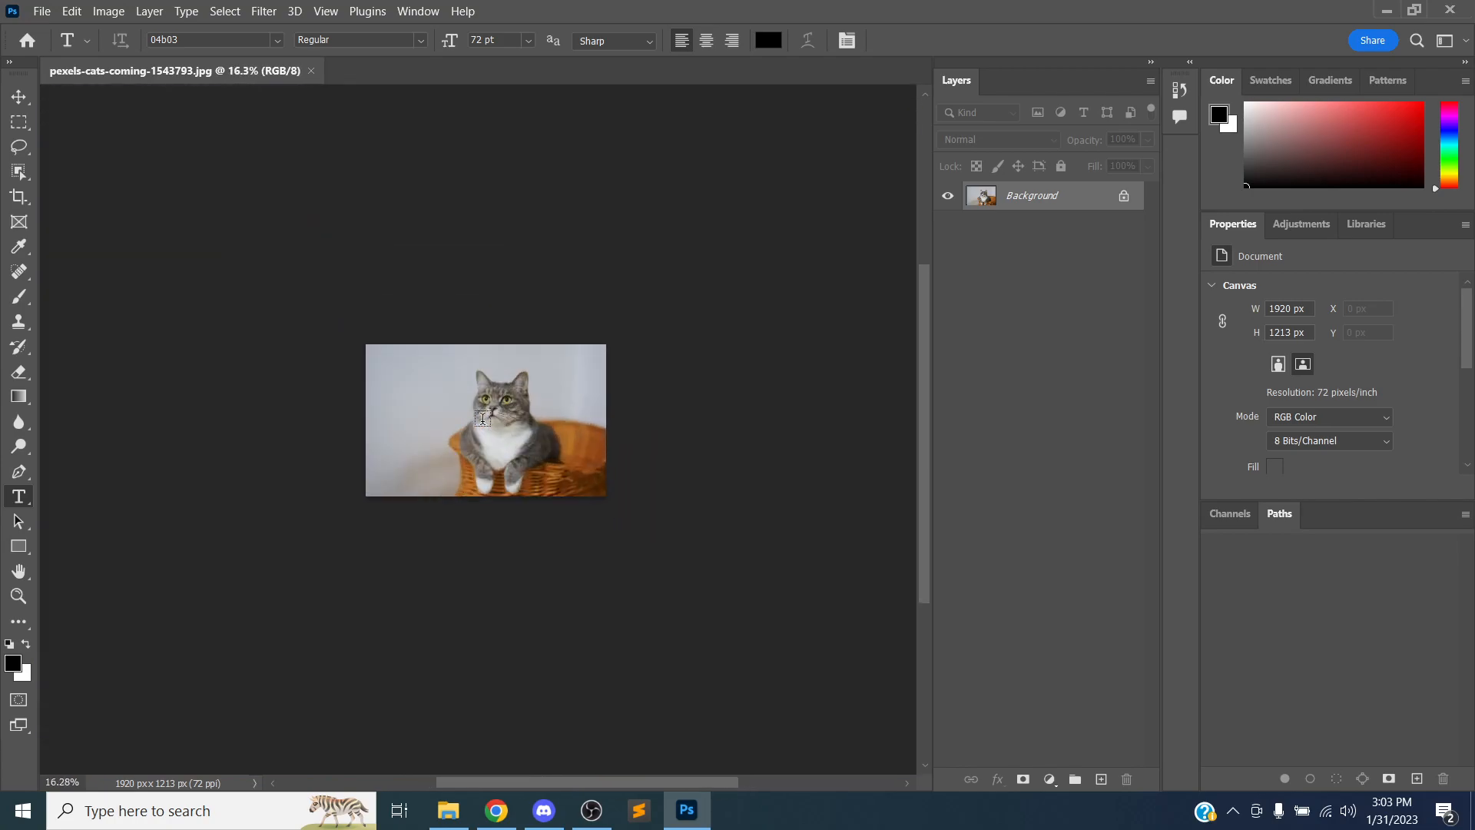
scroll(484, 418, up, 10)
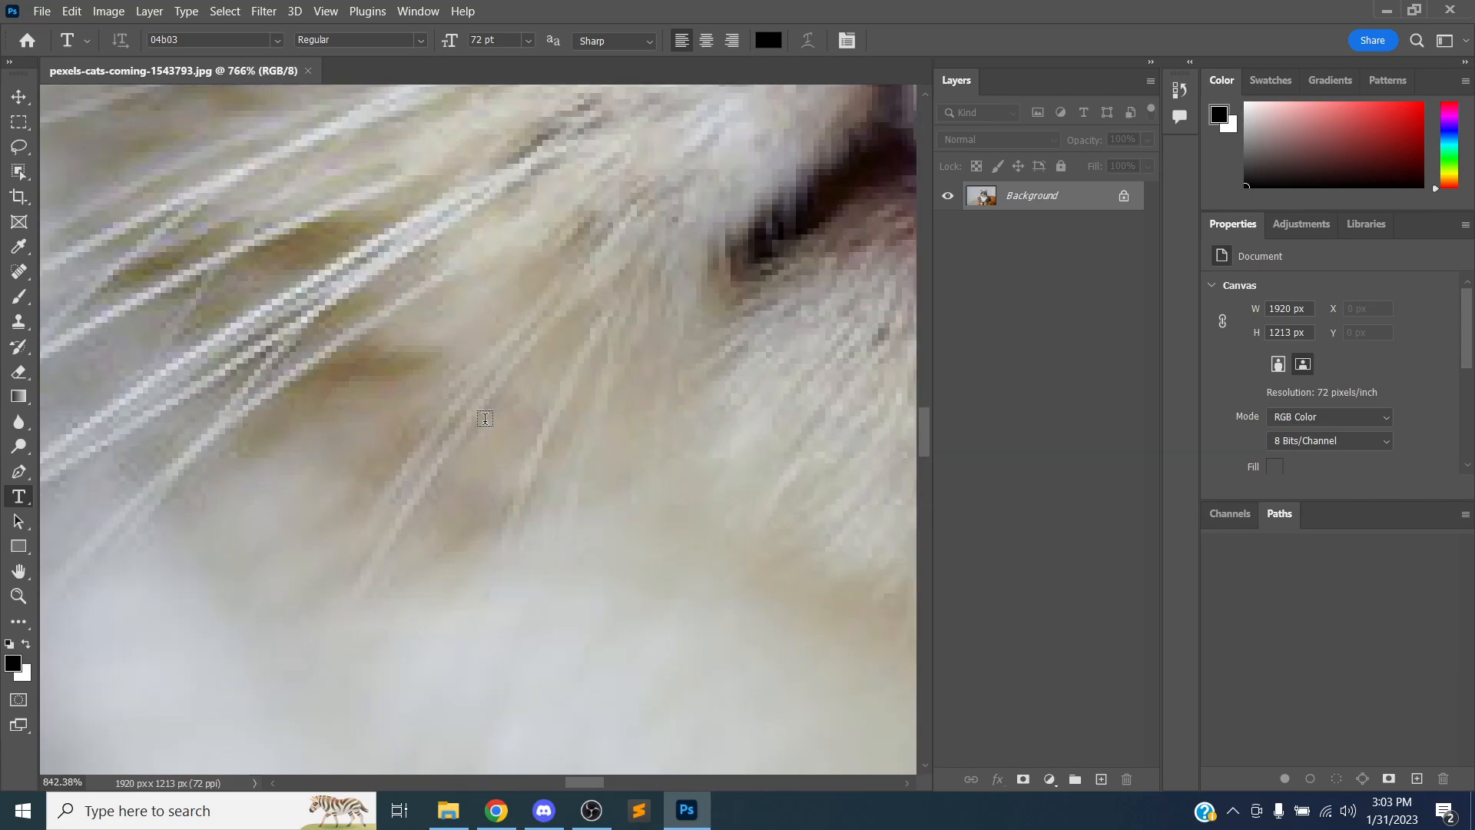
scroll(484, 418, up, 3)
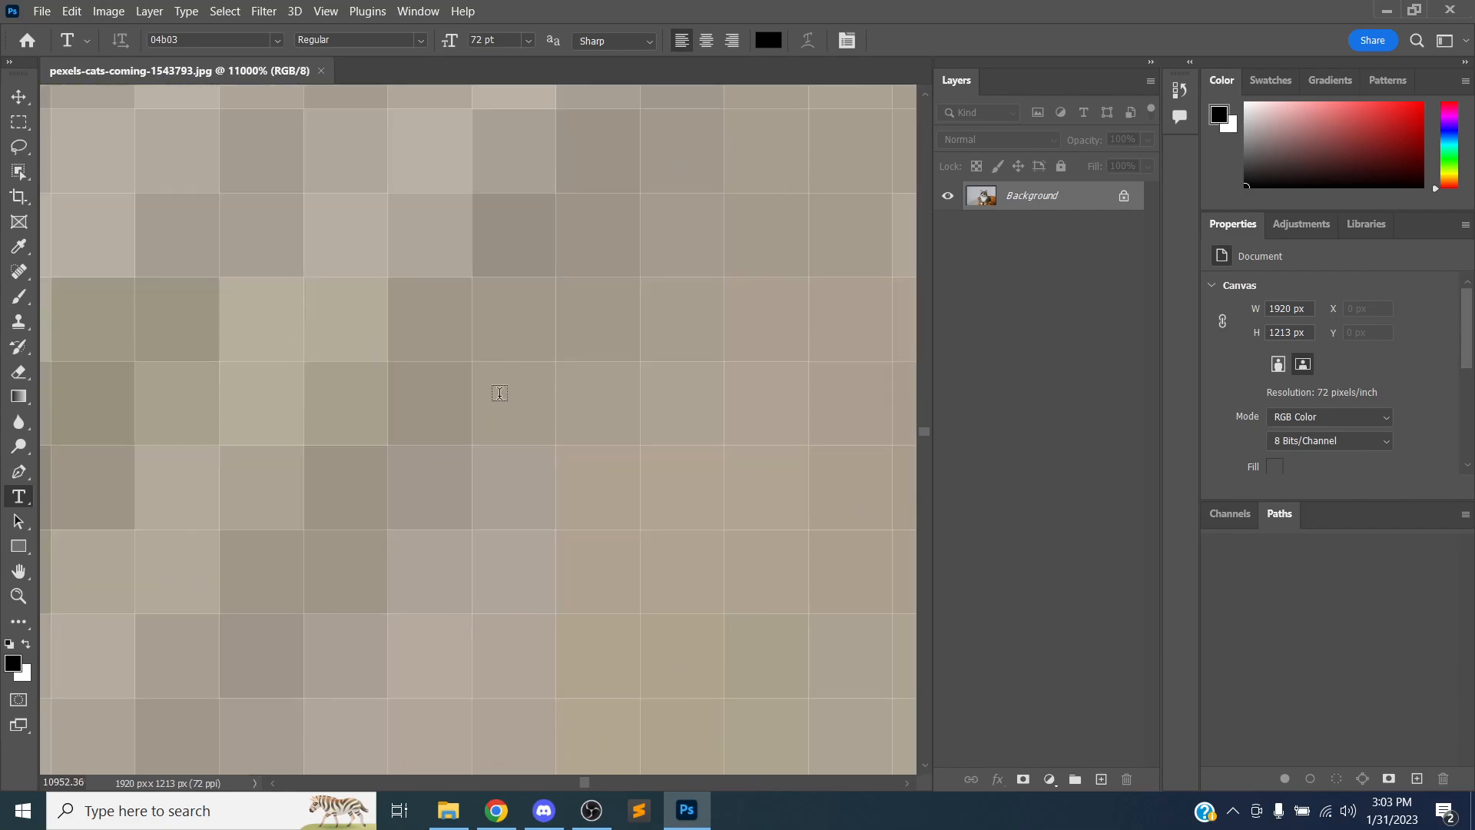
scroll(508, 220, down, 3)
scroll(507, 229, up, 3)
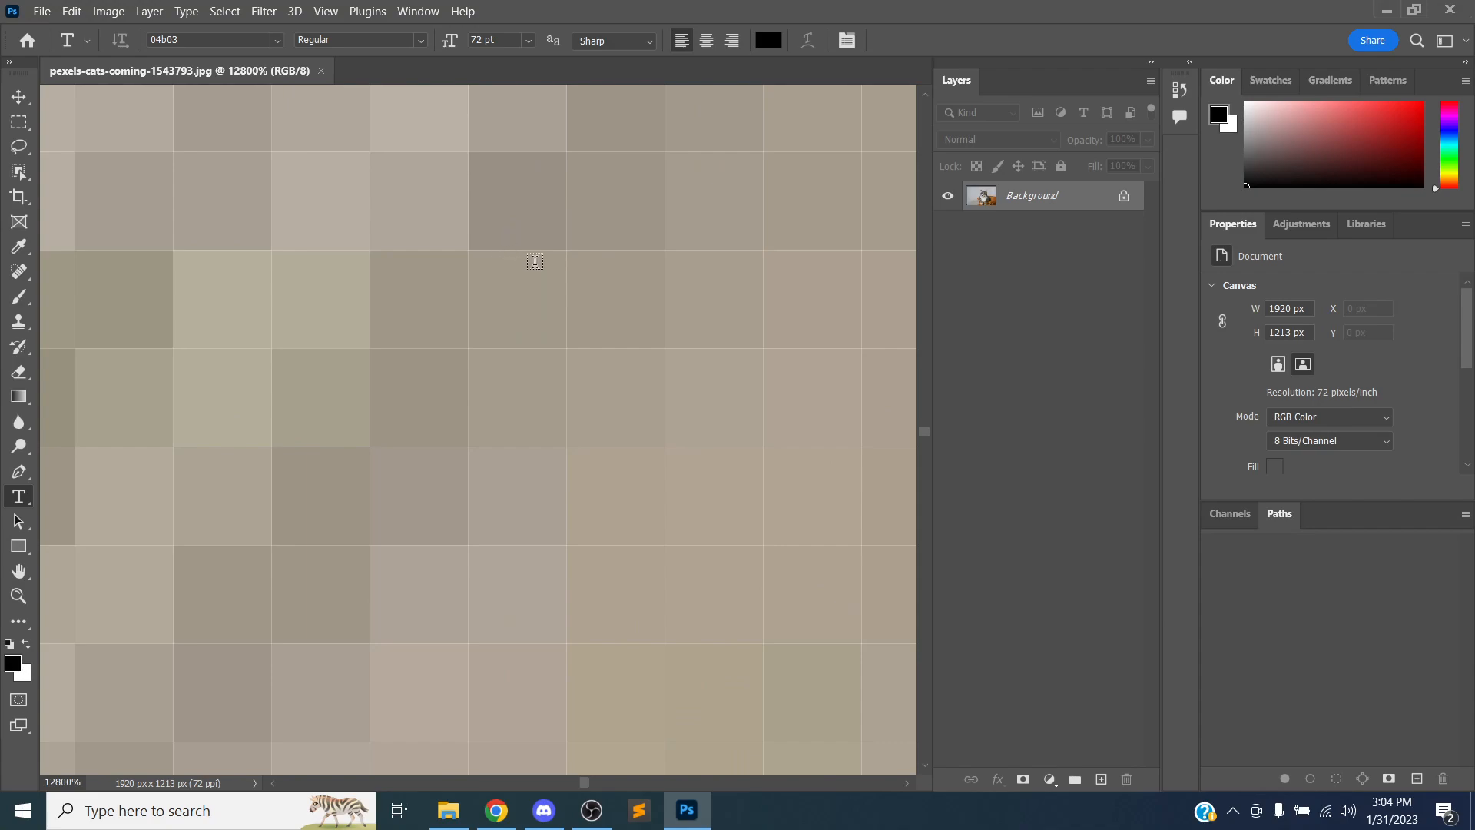
drag(580, 197, 369, 532)
drag(619, 217, 405, 563)
drag(598, 224, 451, 504)
scroll(448, 502, down, 3)
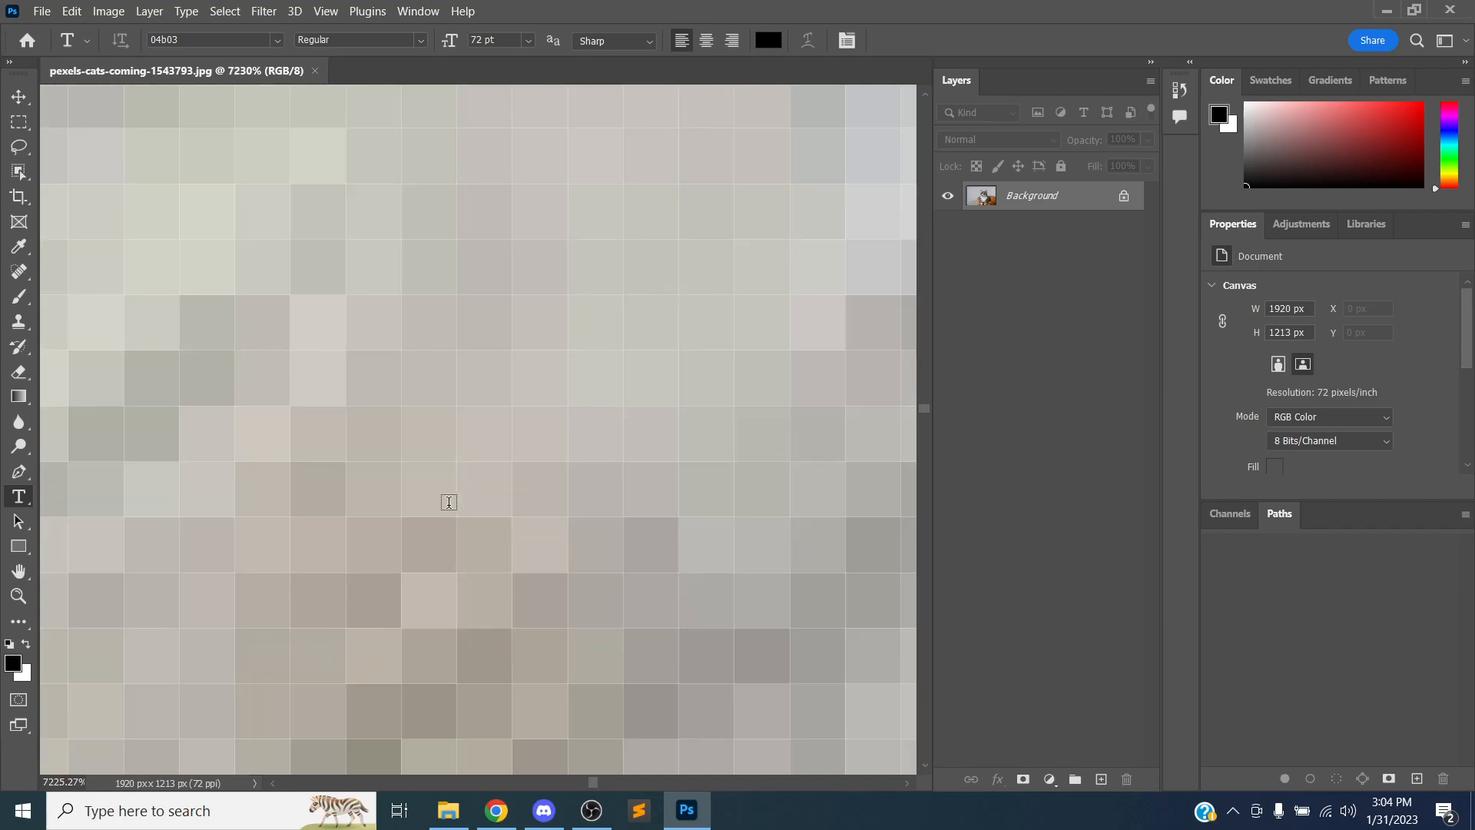
scroll(449, 502, down, 8)
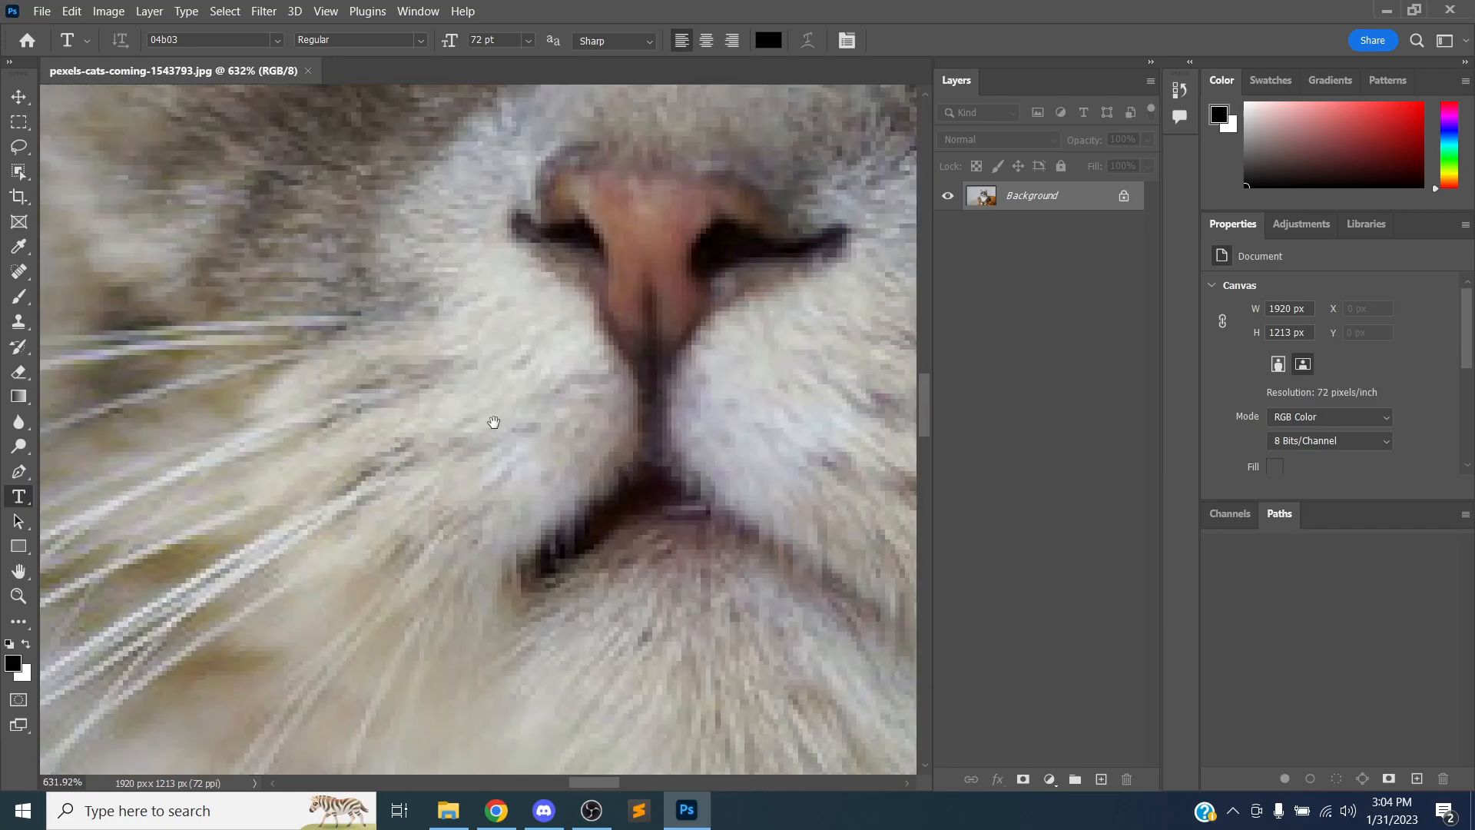
Pan around the magnified view of the cat's face
drag(494, 422, 454, 480)
drag(615, 230, 437, 504)
drag(707, 227, 345, 270)
drag(593, 405, 313, 461)
drag(513, 315, 484, 500)
drag(361, 215, 441, 474)
drag(345, 492, 458, 438)
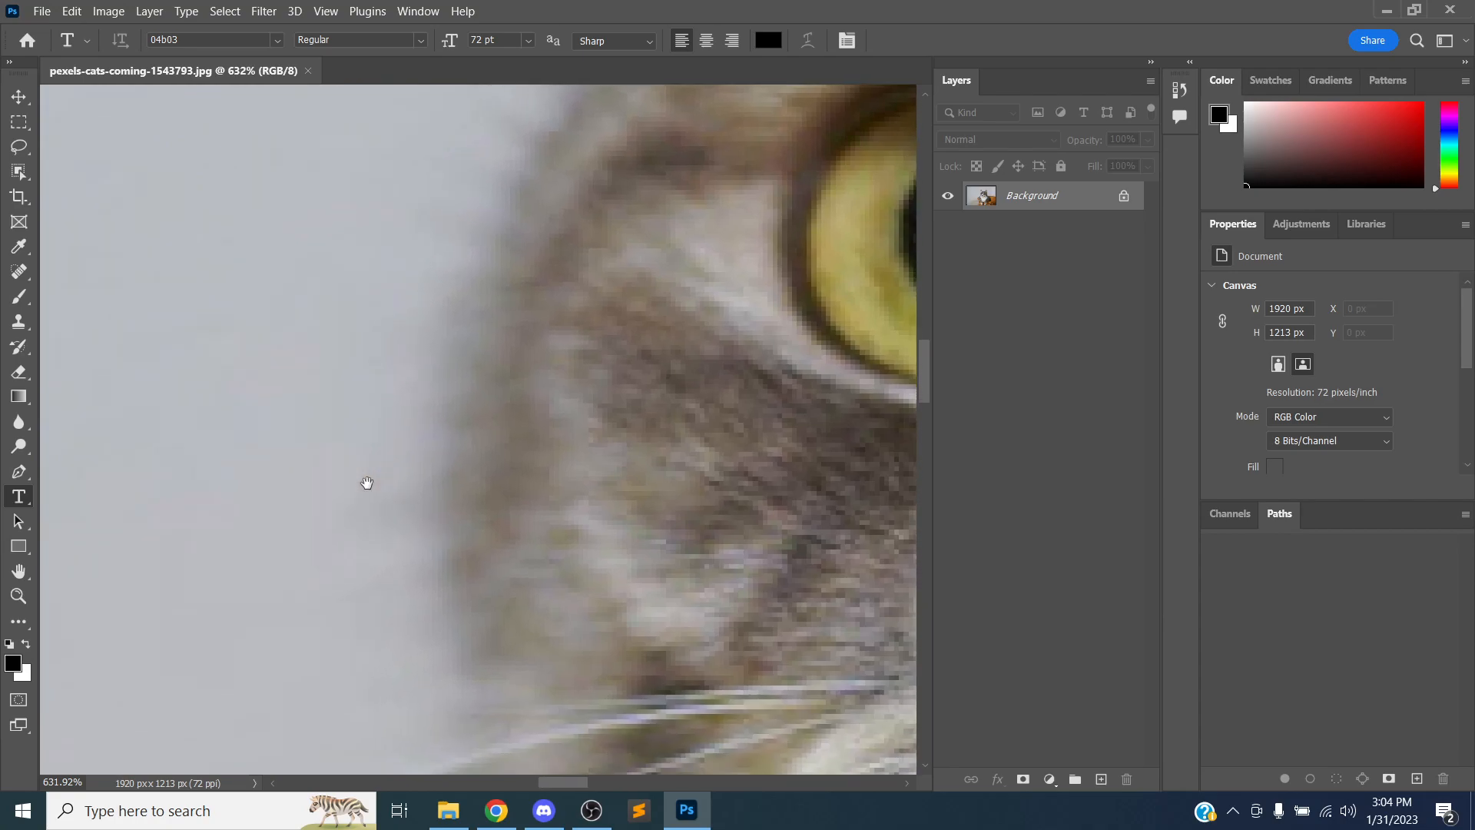
Reframe the cat's face in view and scrubby-zoom into it with the Zoom tool
scroll(367, 483, down, 12)
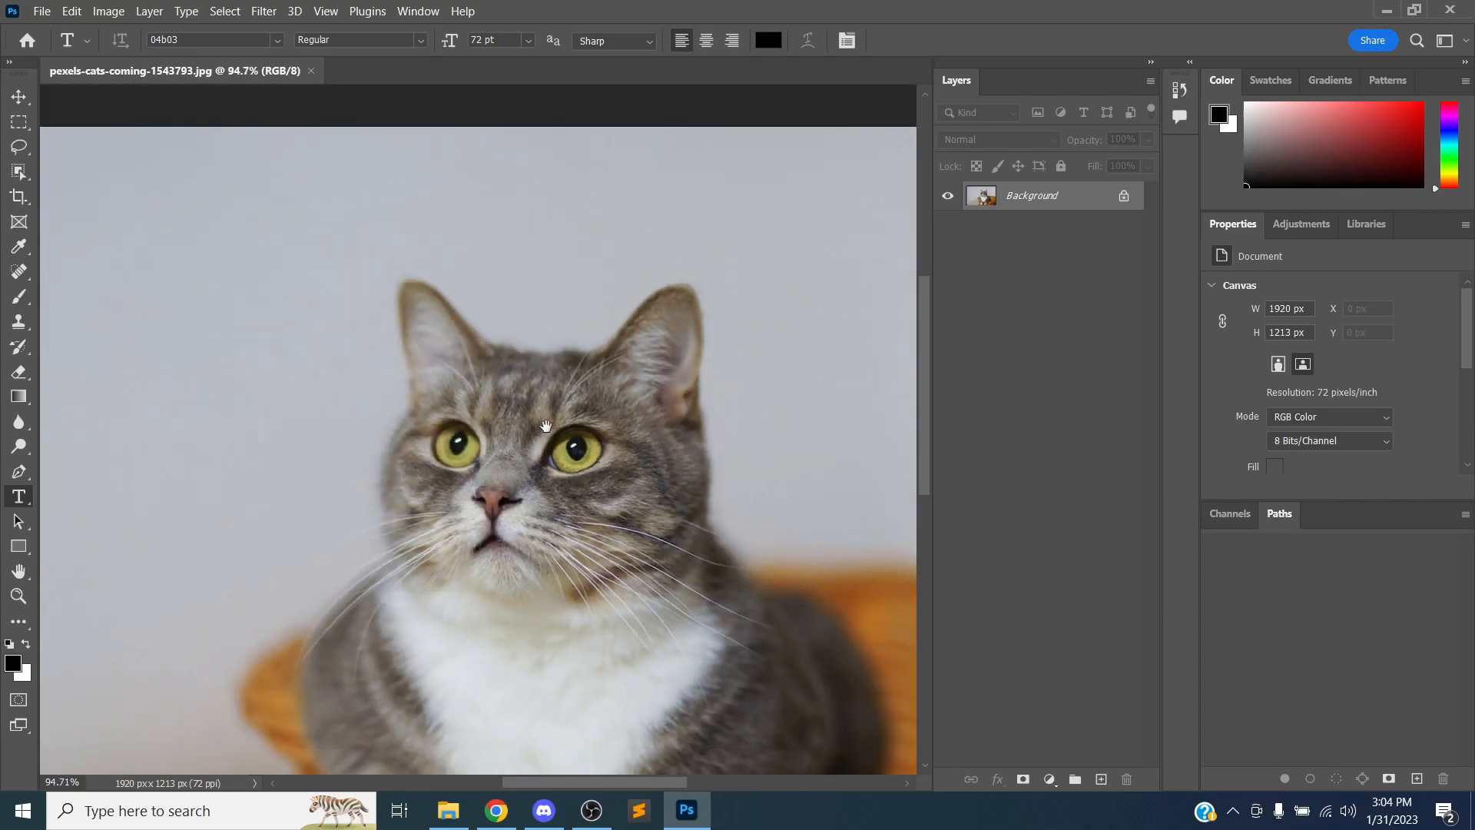
drag(546, 423, 488, 478)
drag(643, 345, 629, 292)
drag(346, 530, 500, 412)
drag(309, 253, 342, 362)
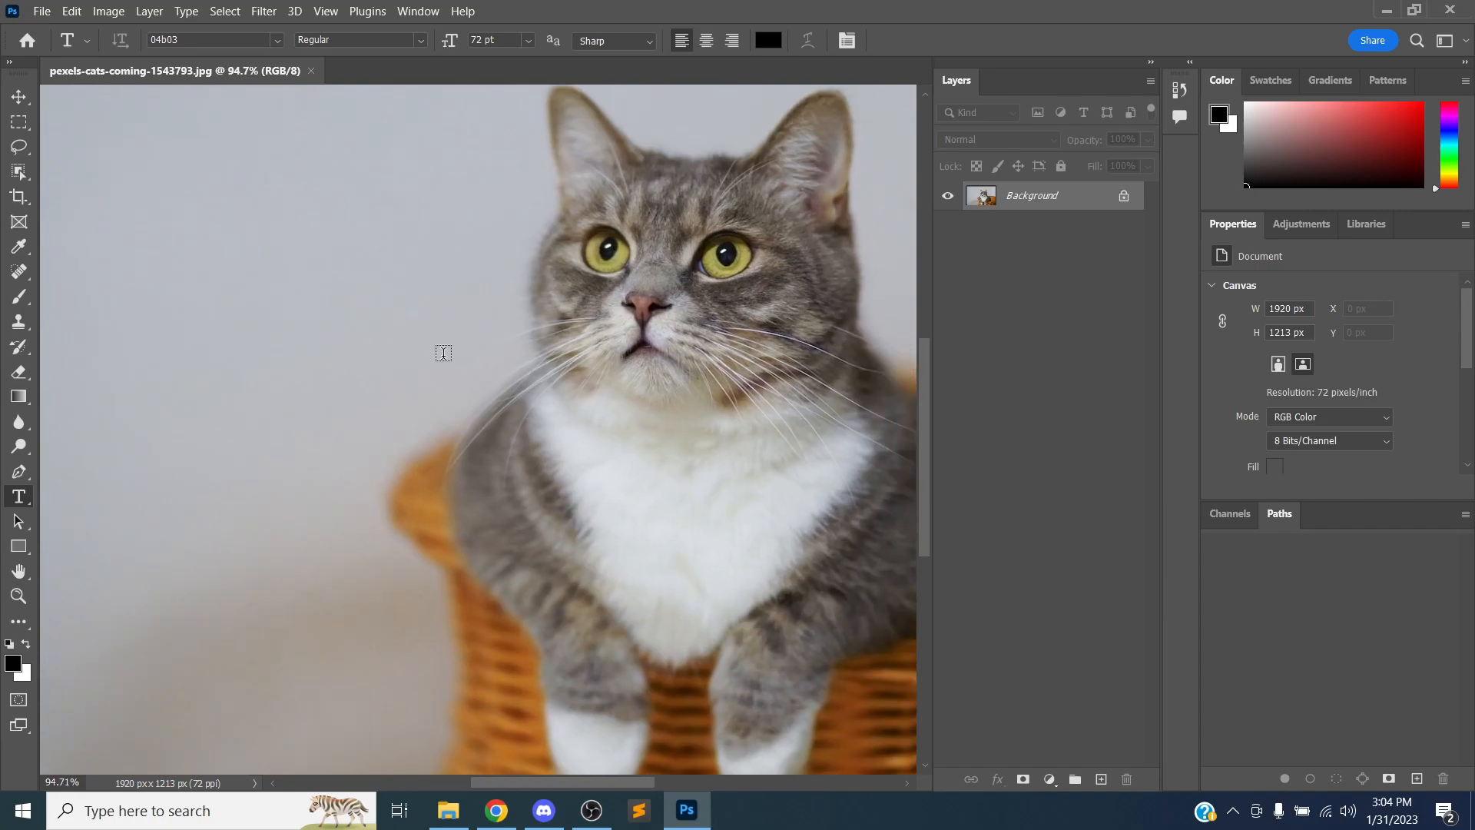
scroll(446, 353, up, 3)
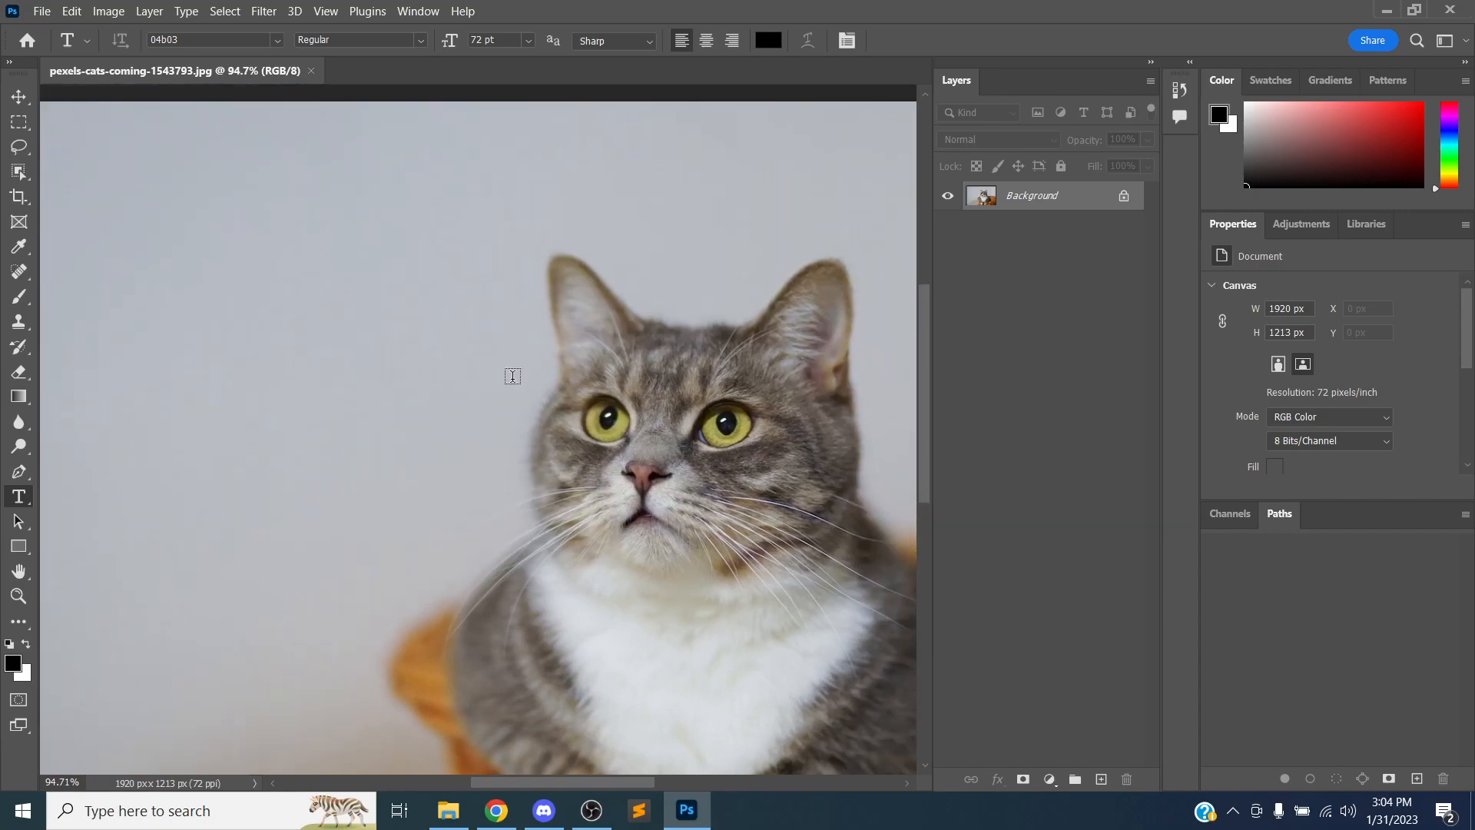
drag(931, 374, 906, 403)
drag(514, 783, 559, 769)
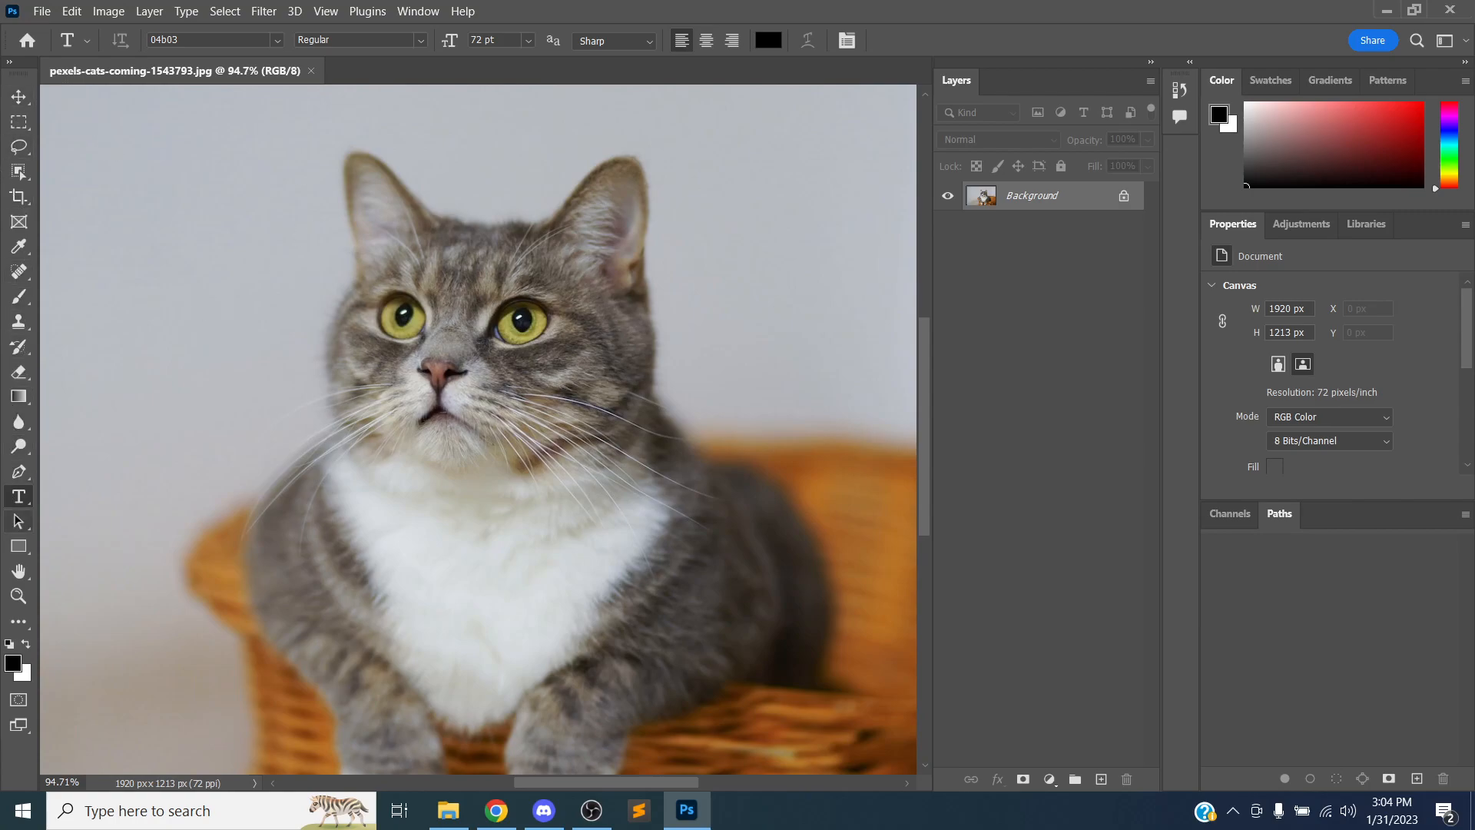
click(18, 596)
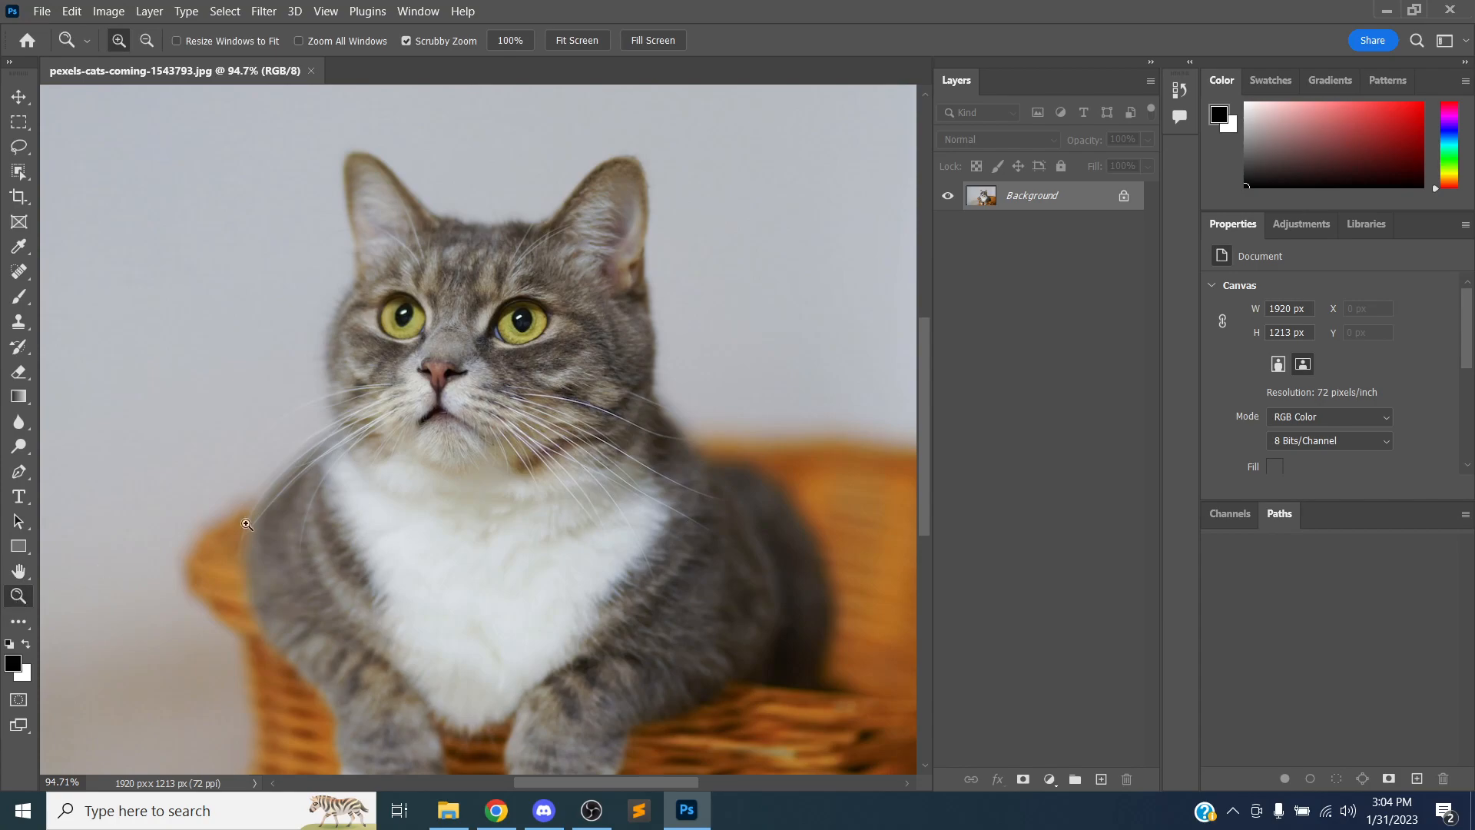
drag(491, 394, 491, 366)
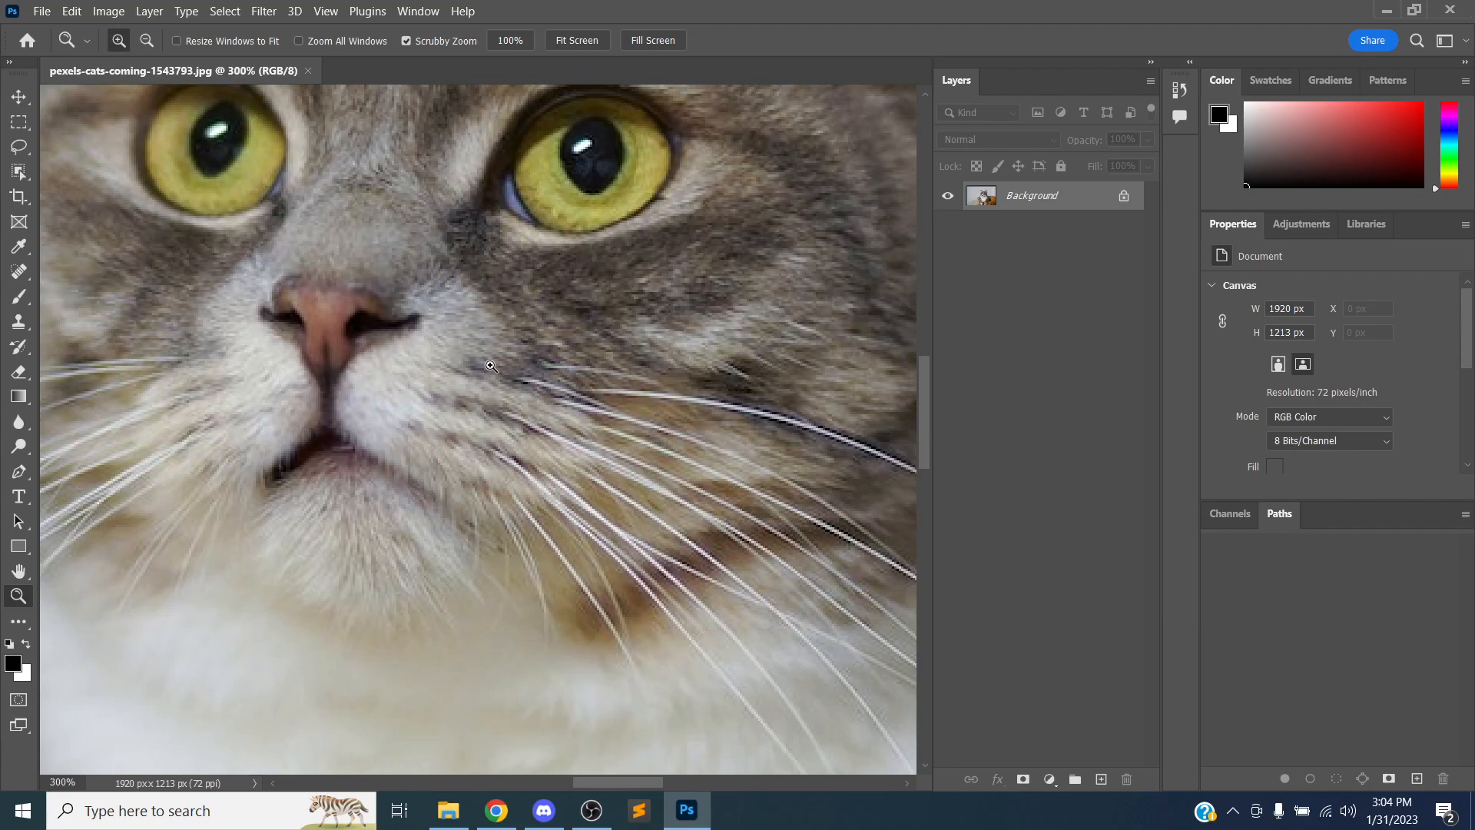
Pan around the magnified cat's face with the Hand tool
click(19, 571)
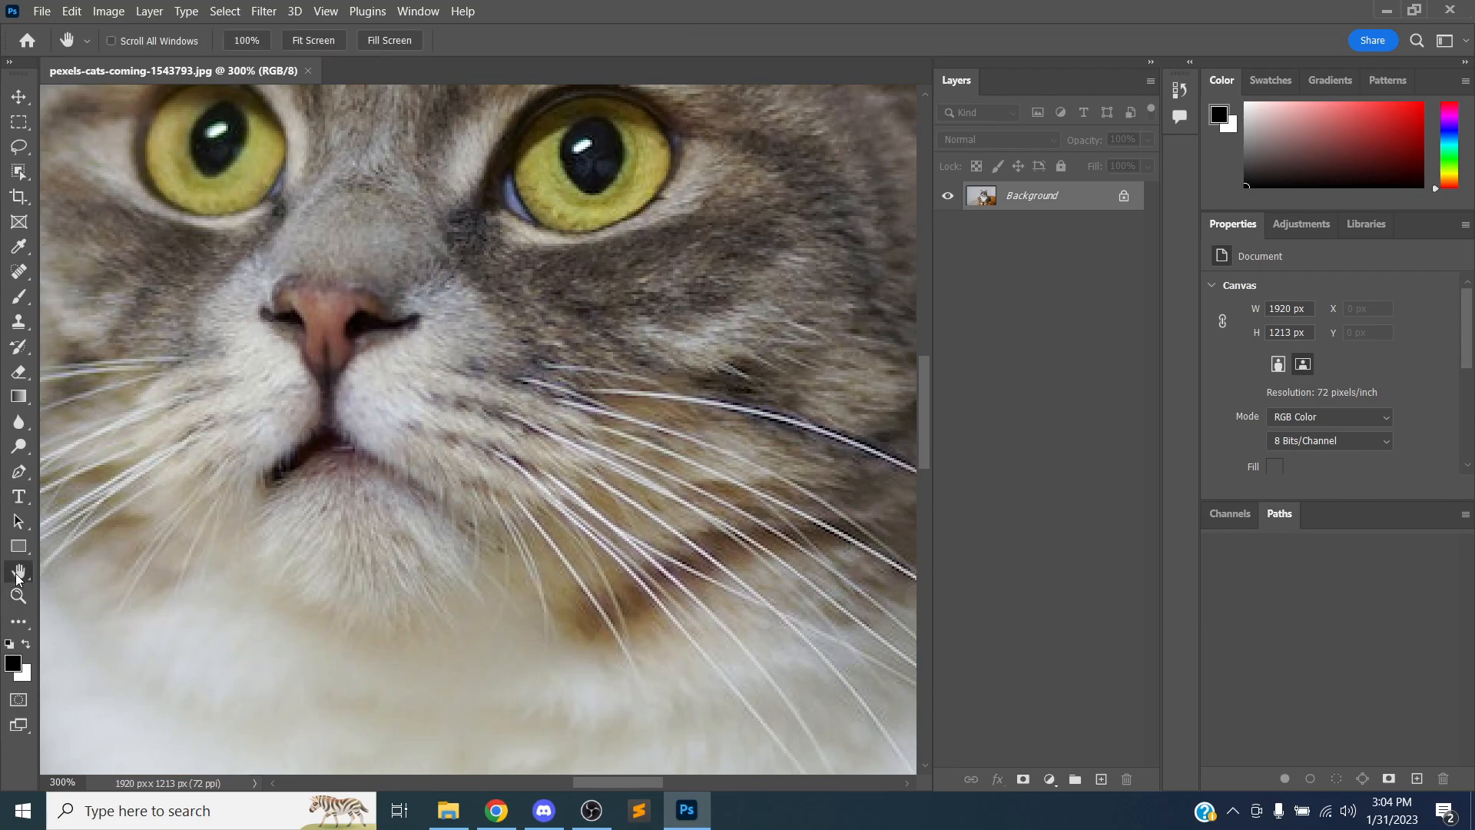
drag(635, 343, 379, 340)
drag(487, 289, 340, 497)
drag(454, 307, 547, 370)
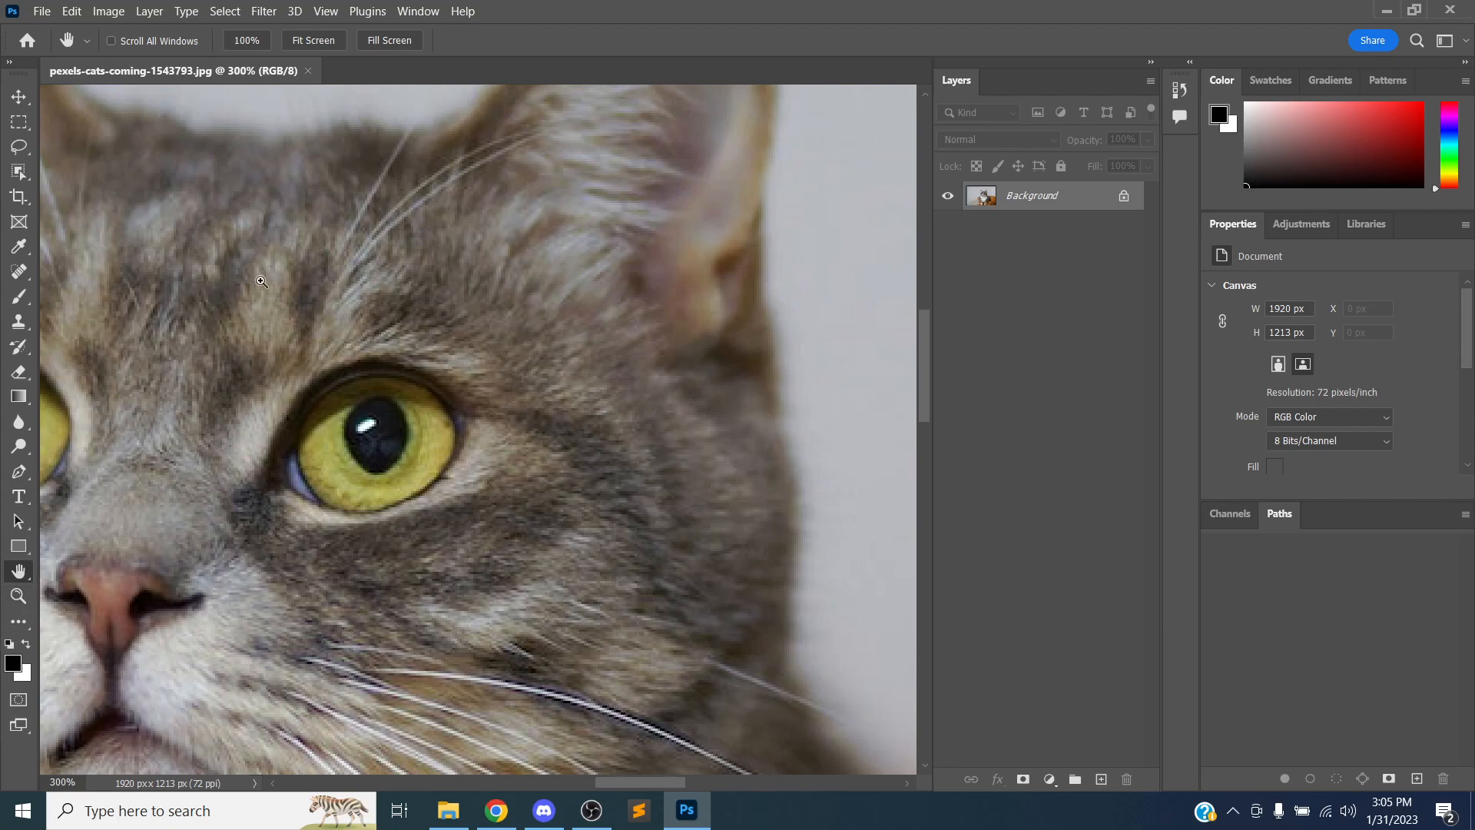
Zoom out step by step until the whole photo fits in the window
key(ctrl+minus)
key(ctrl+minus)
key(ctrl+minus)
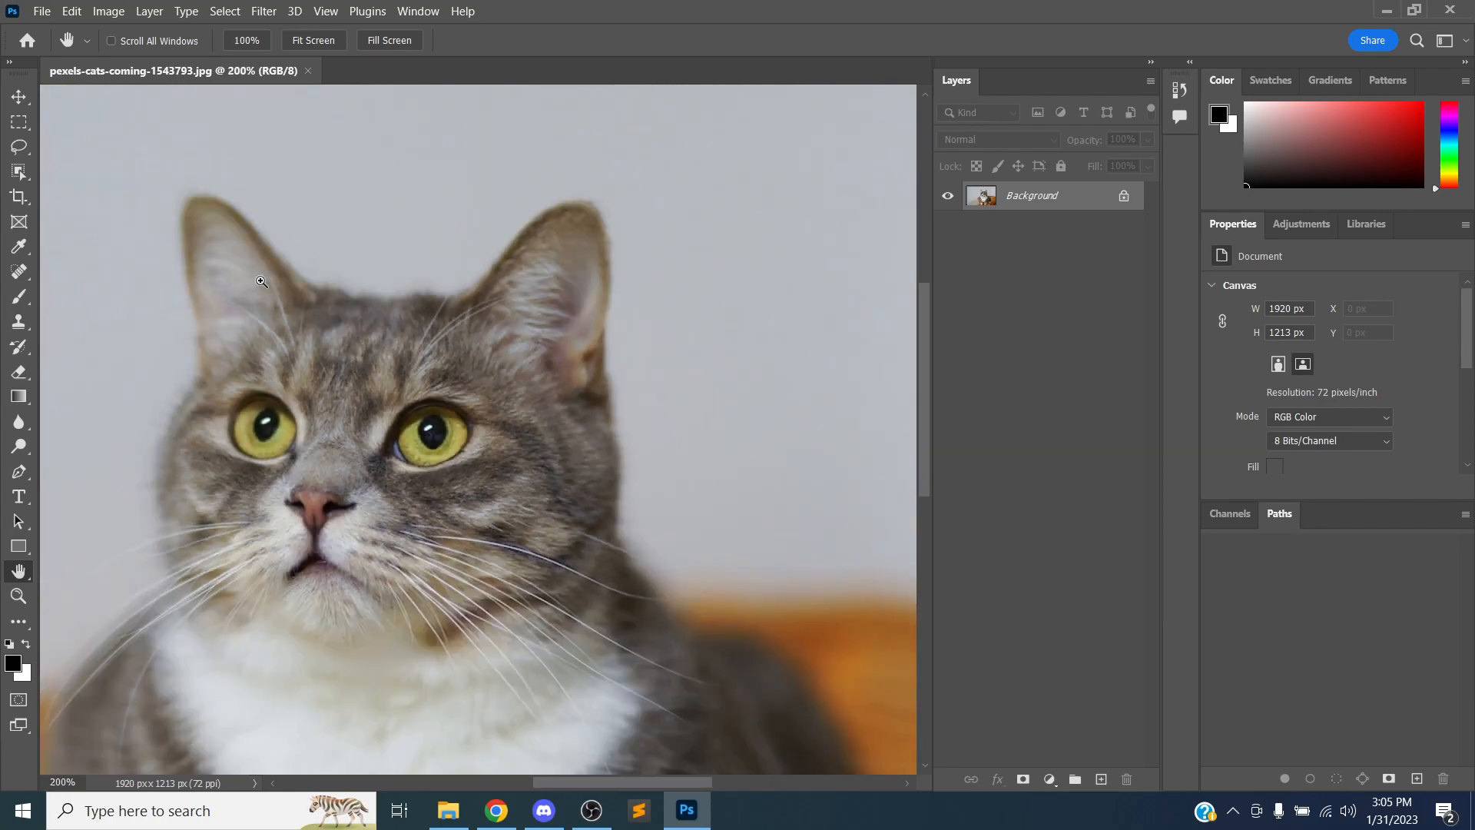
key(ctrl+minus)
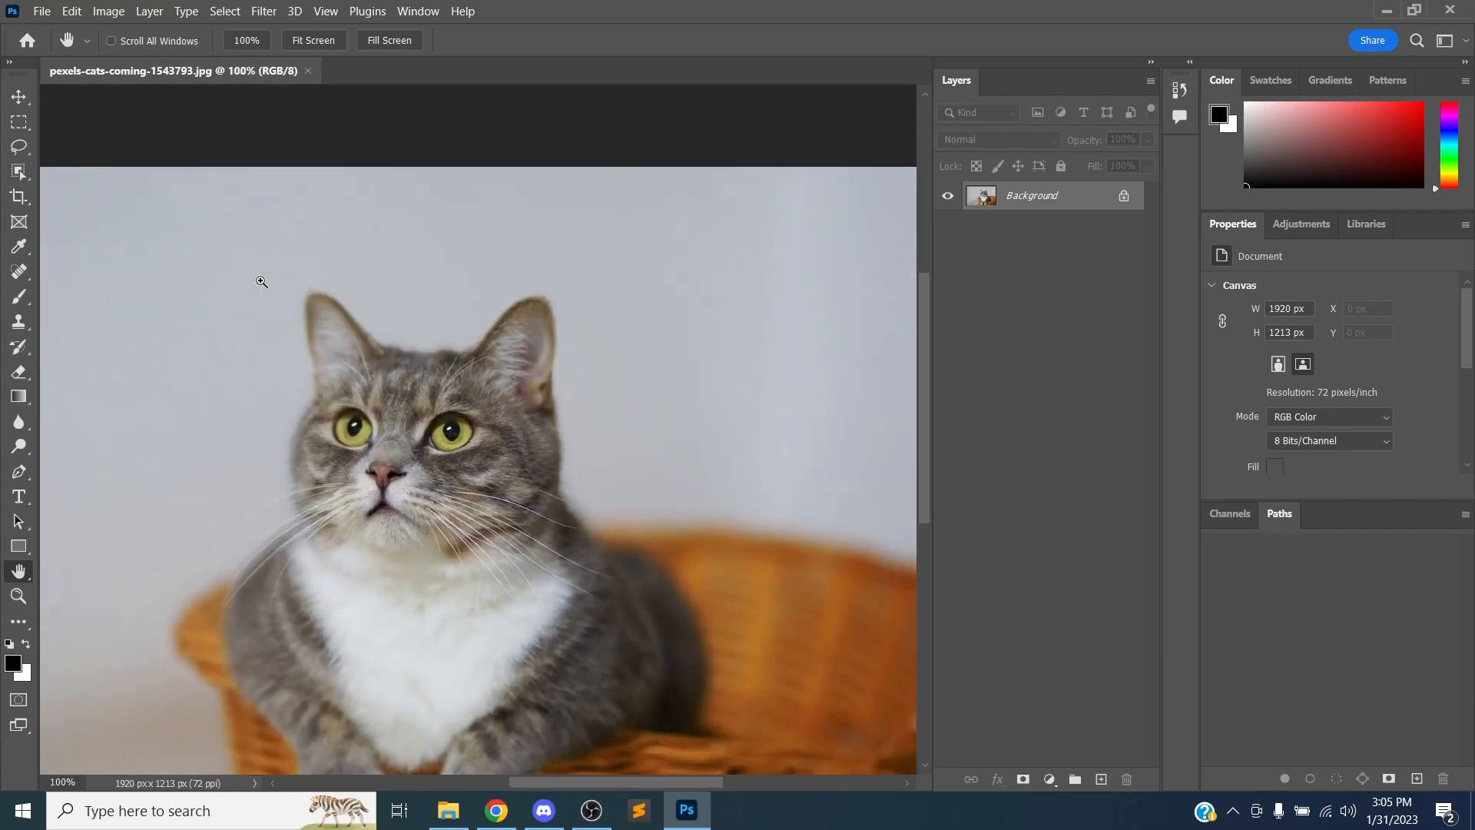
key(ctrl+plus)
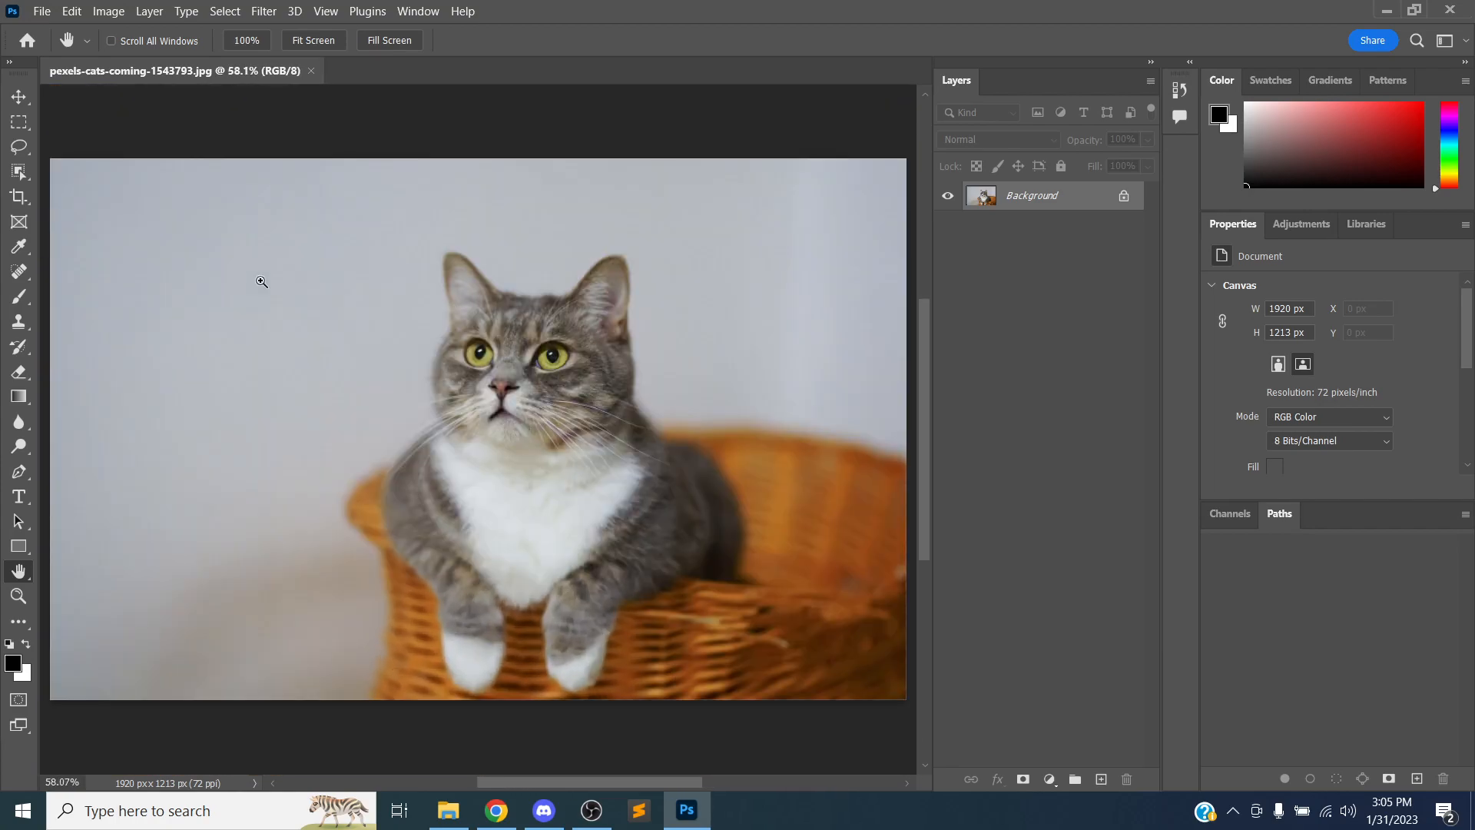
Toggle the view repeatedly between 100% actual size and fit on screen
key(ctrl+1)
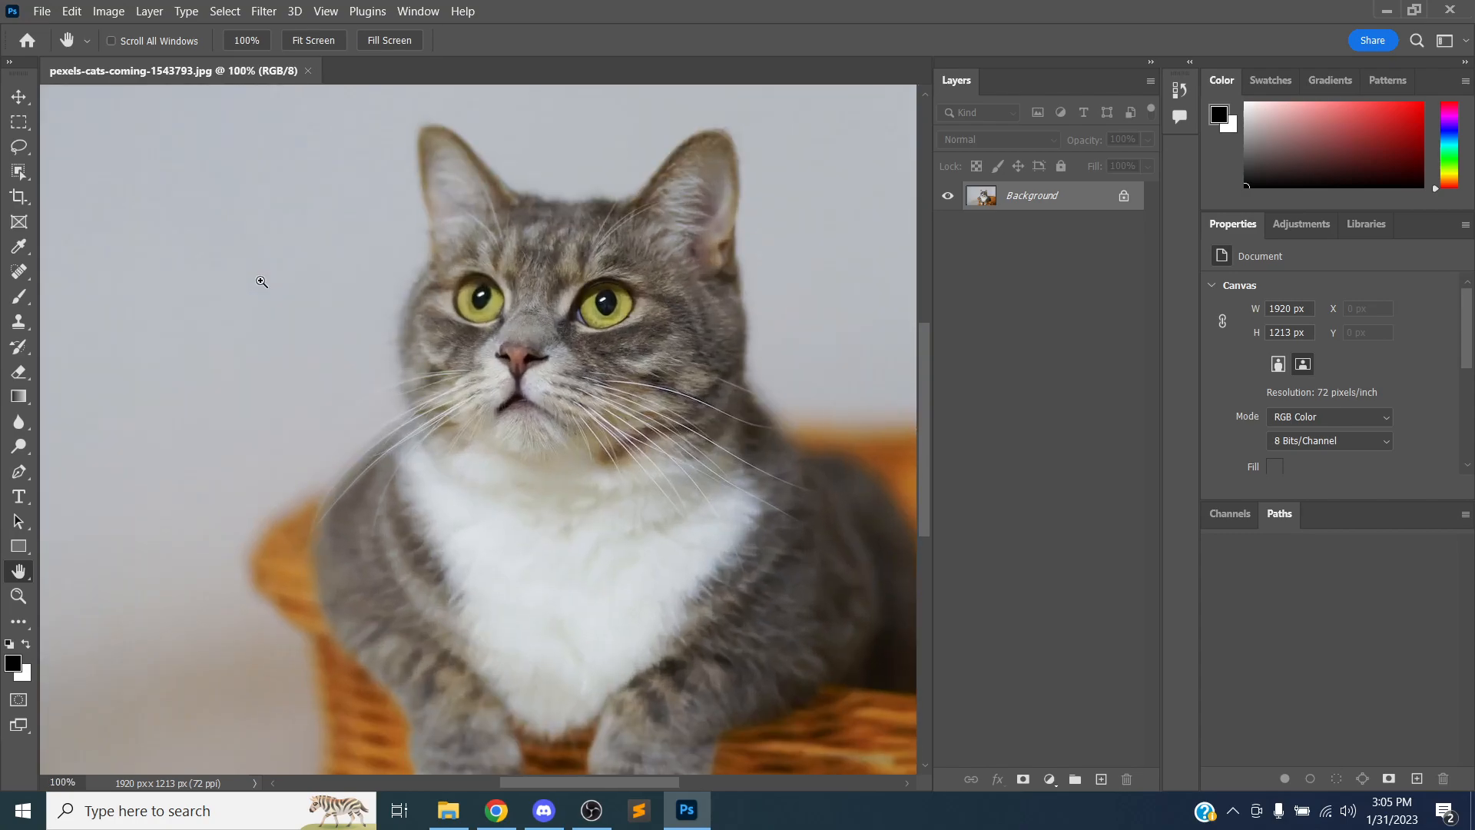
key(ctrl+0)
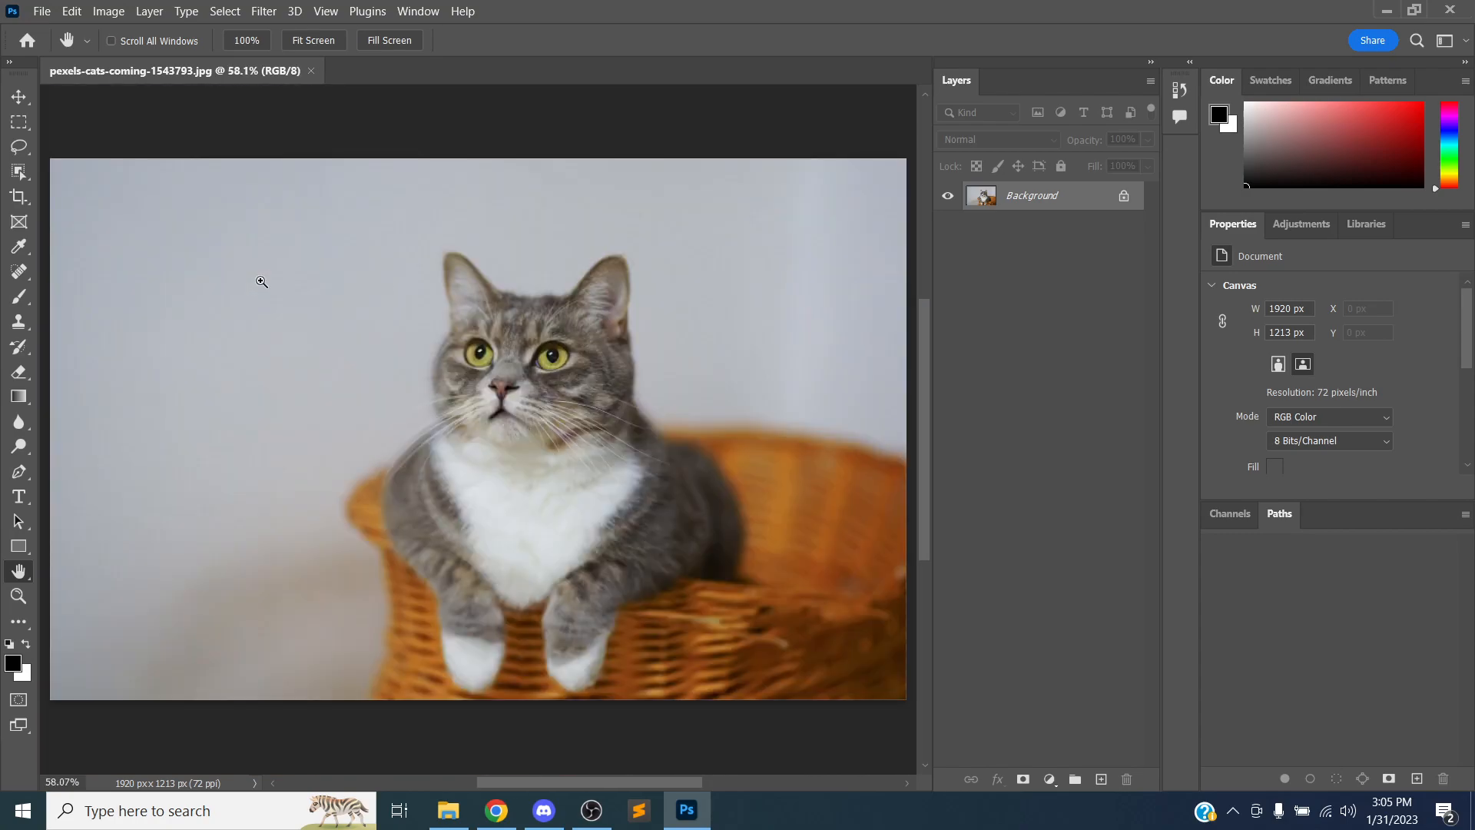
key(ctrl+1)
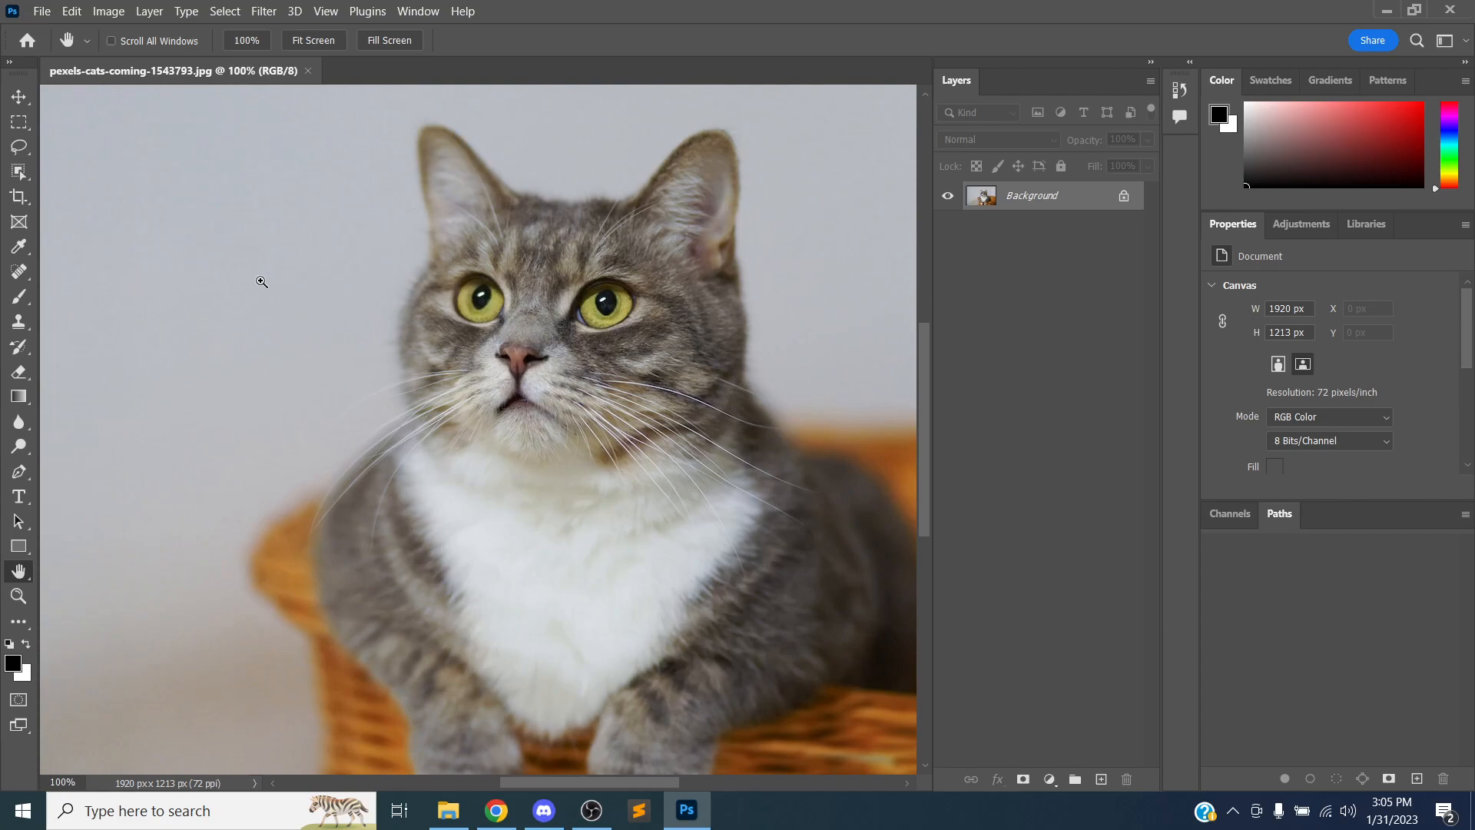
key(ctrl+0)
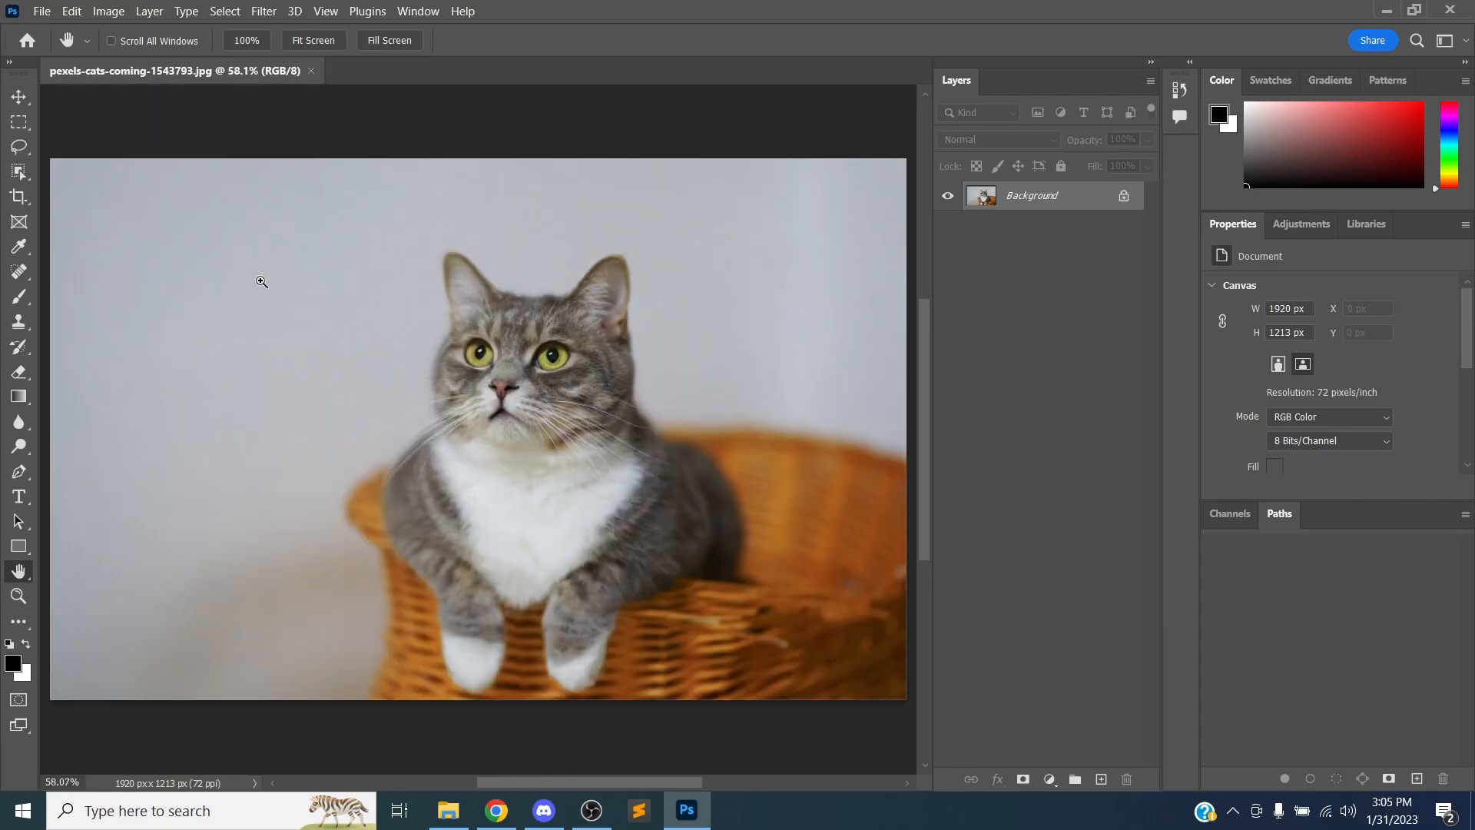
key(ctrl+1)
key(ctrl+0)
key(ctrl+1)
key(ctrl+0)
key(ctrl+1)
key(ctrl+0)
Convert the Background layer into a normal layer, then undo the conversion
click(20, 97)
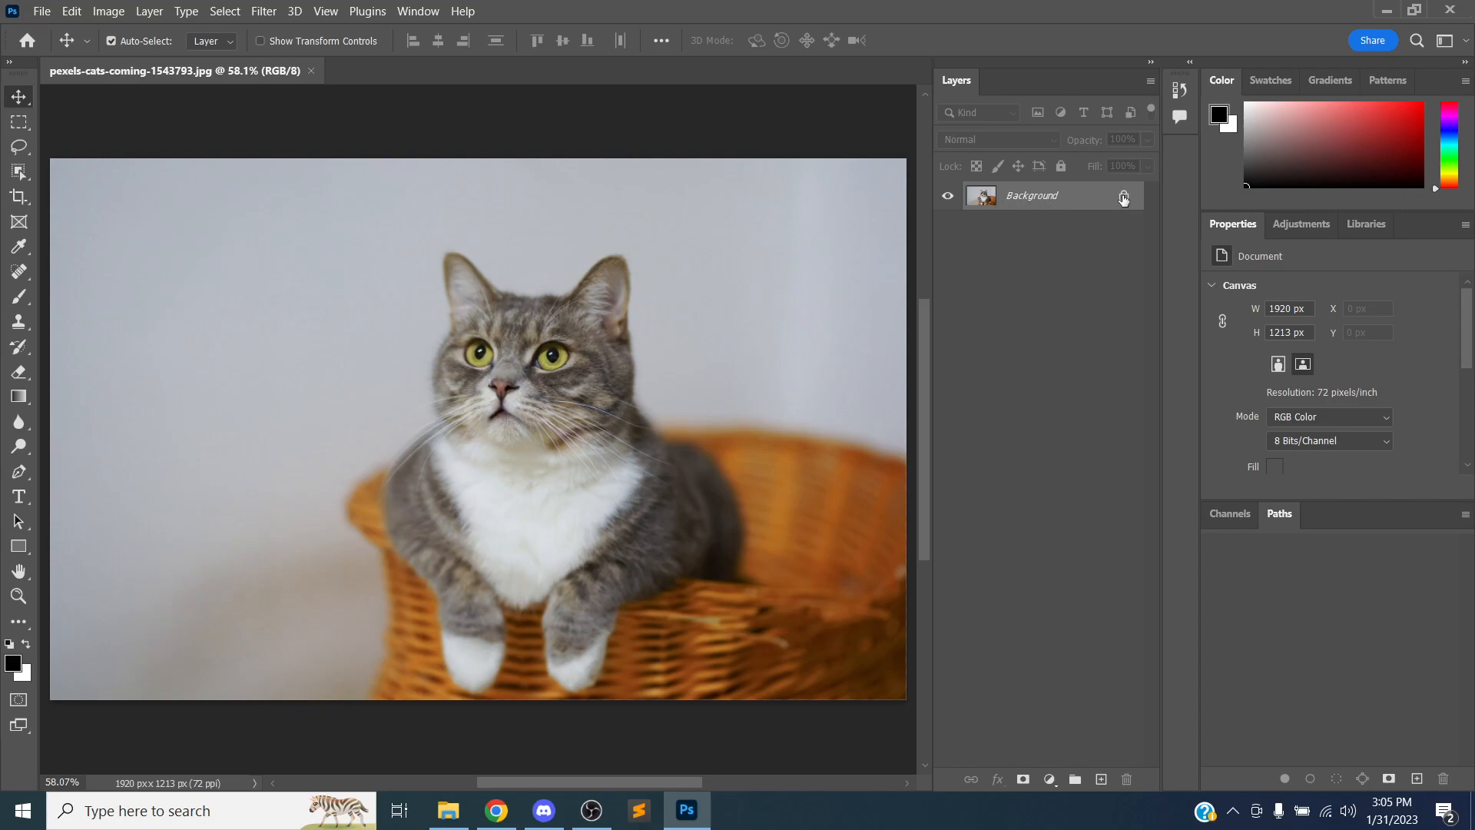
double_click(1039, 198)
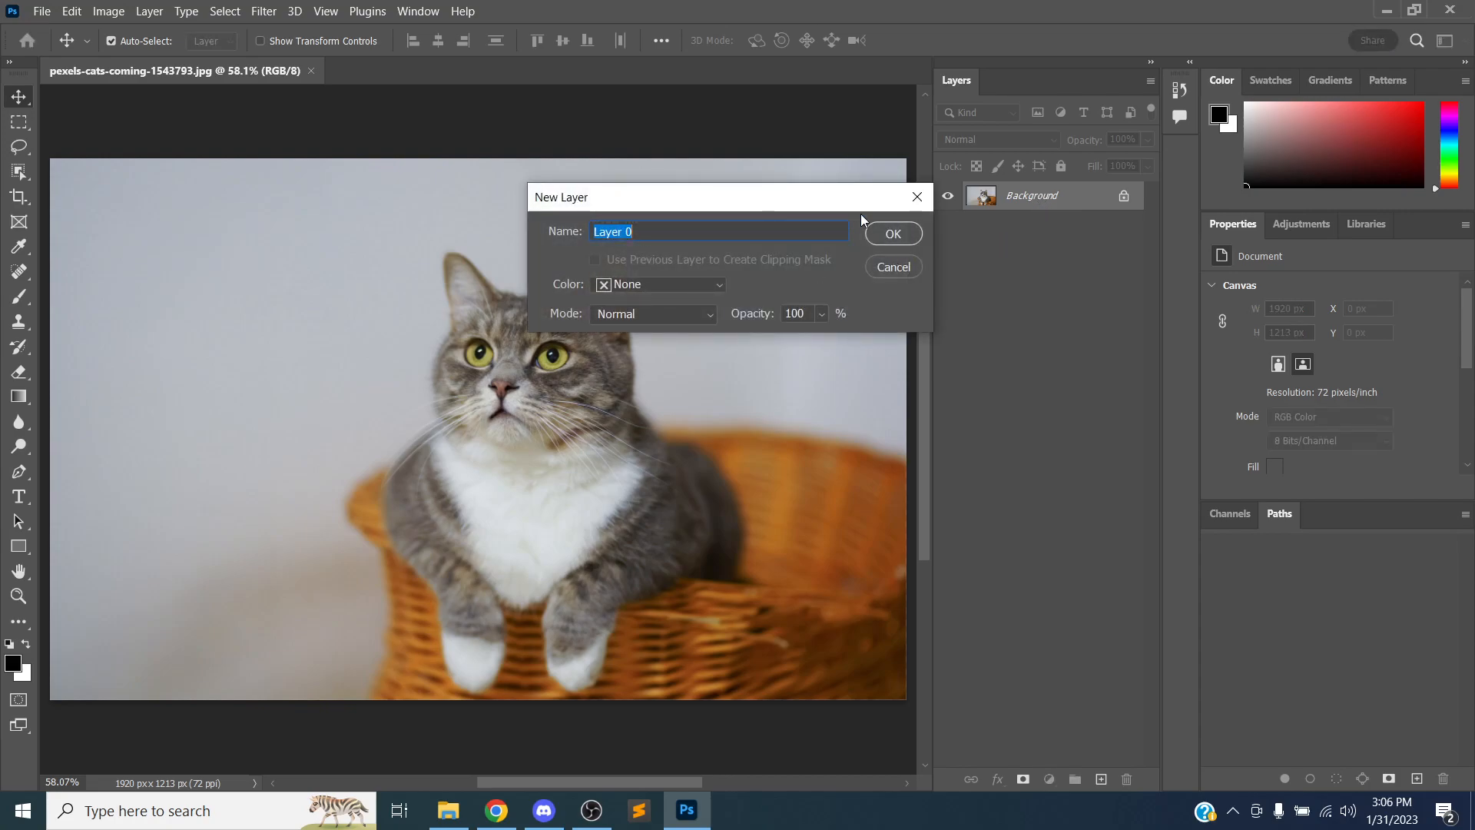
click(892, 233)
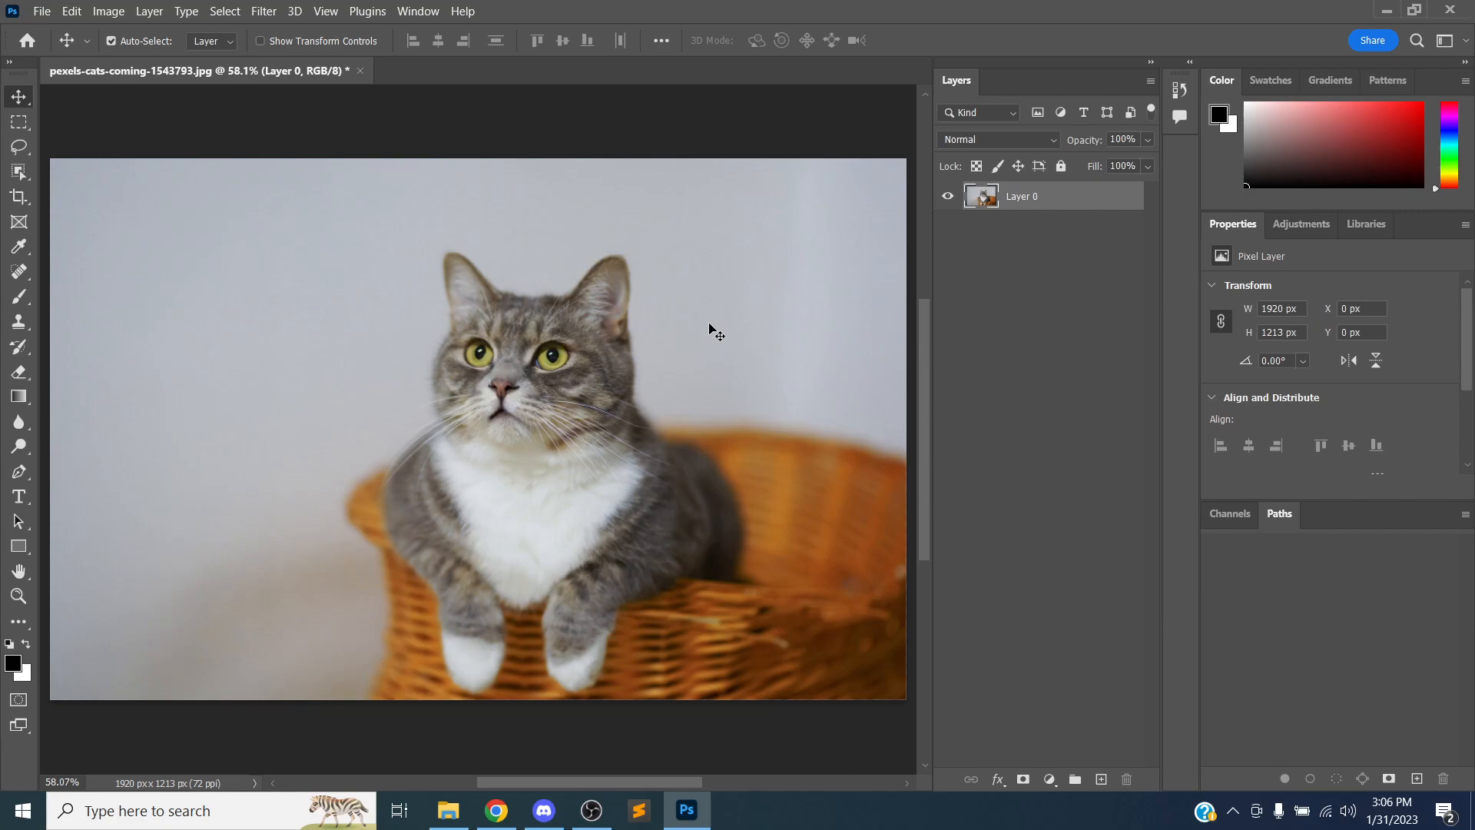
key(ctrl+z)
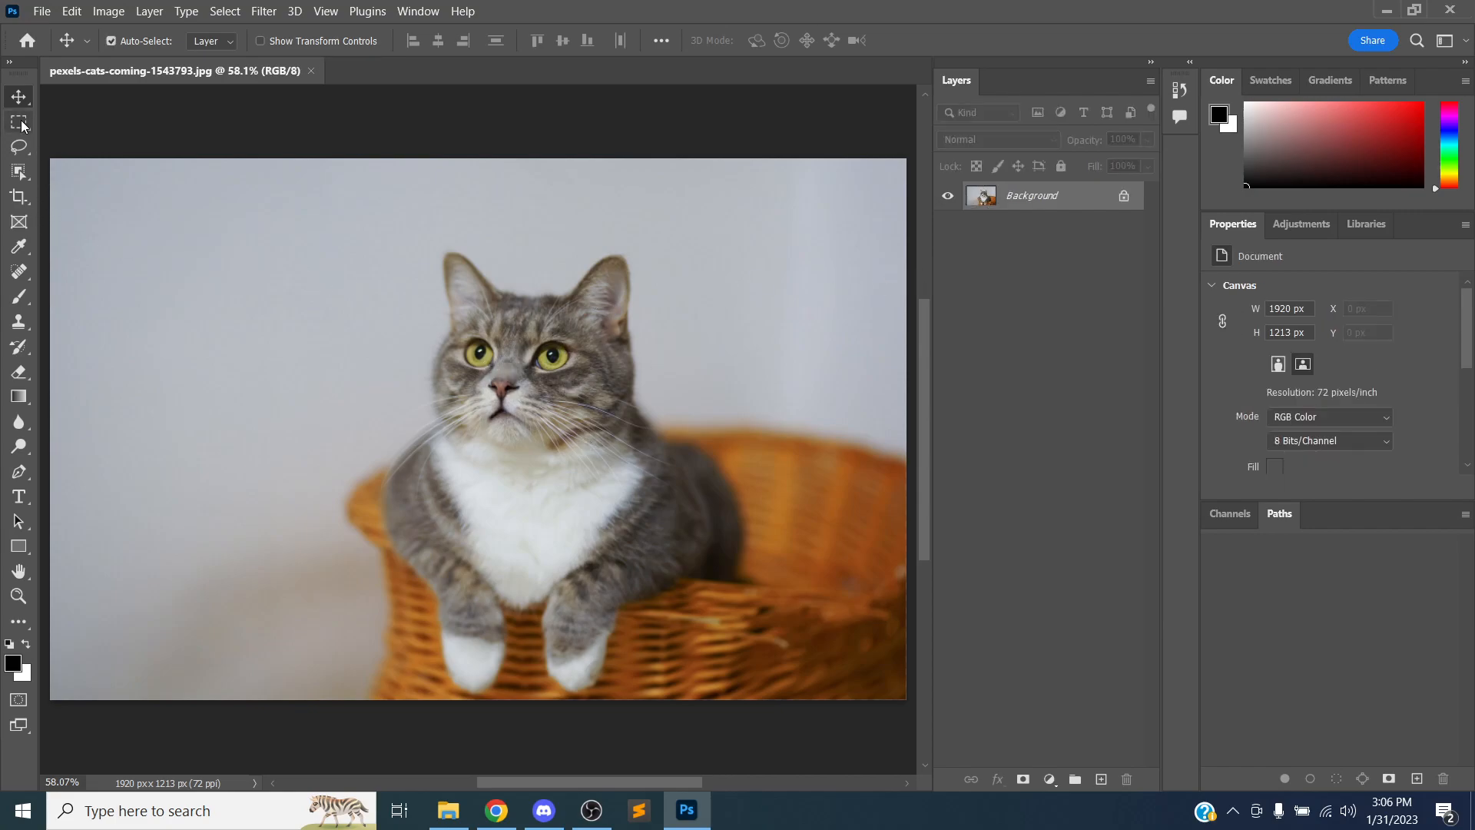
Try to move the locked Background layer, cancel the warning, and convert the Background into a normal layer
drag(435, 305, 461, 375)
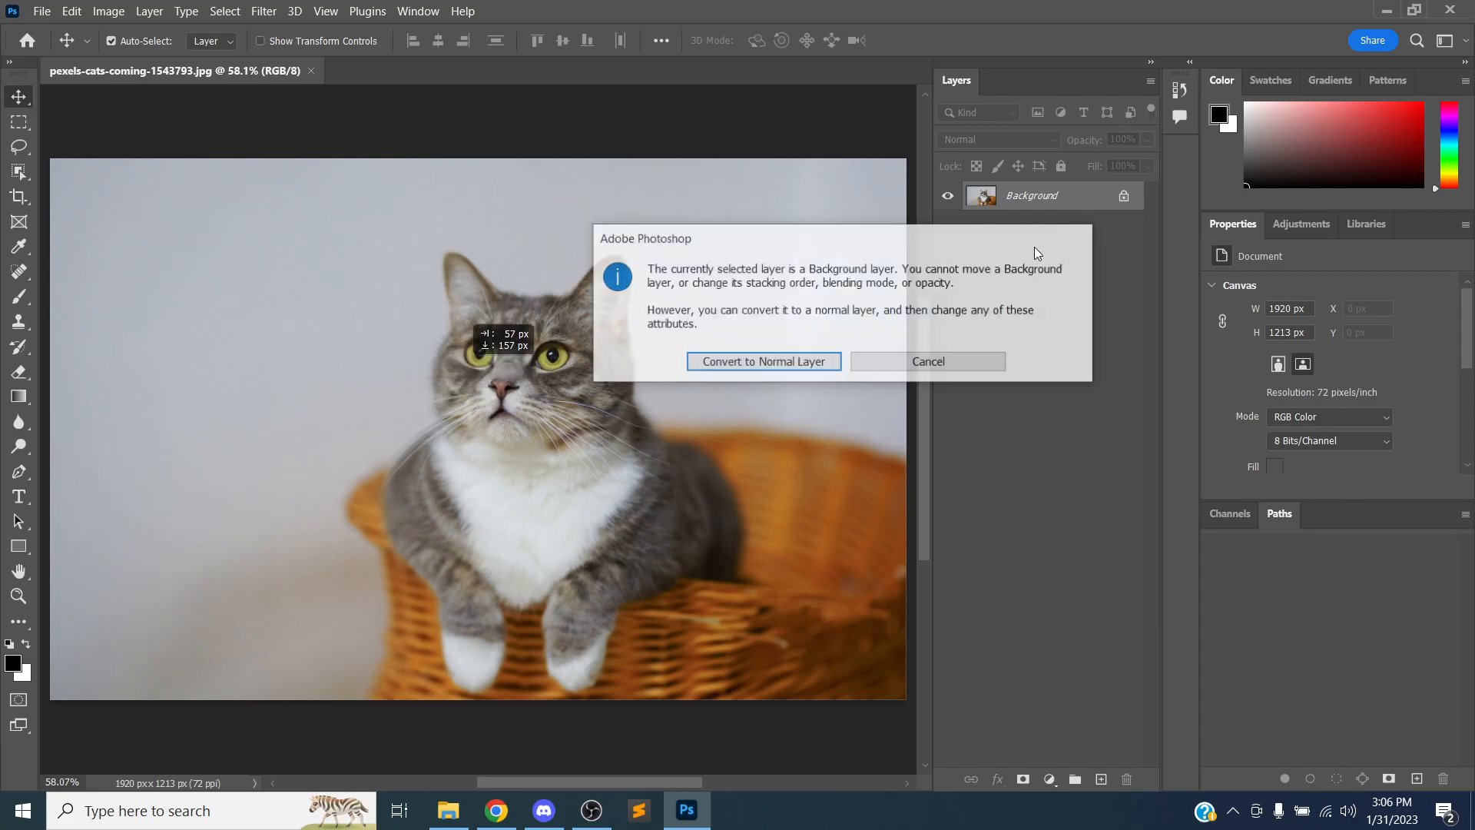
click(909, 360)
double_click(1042, 197)
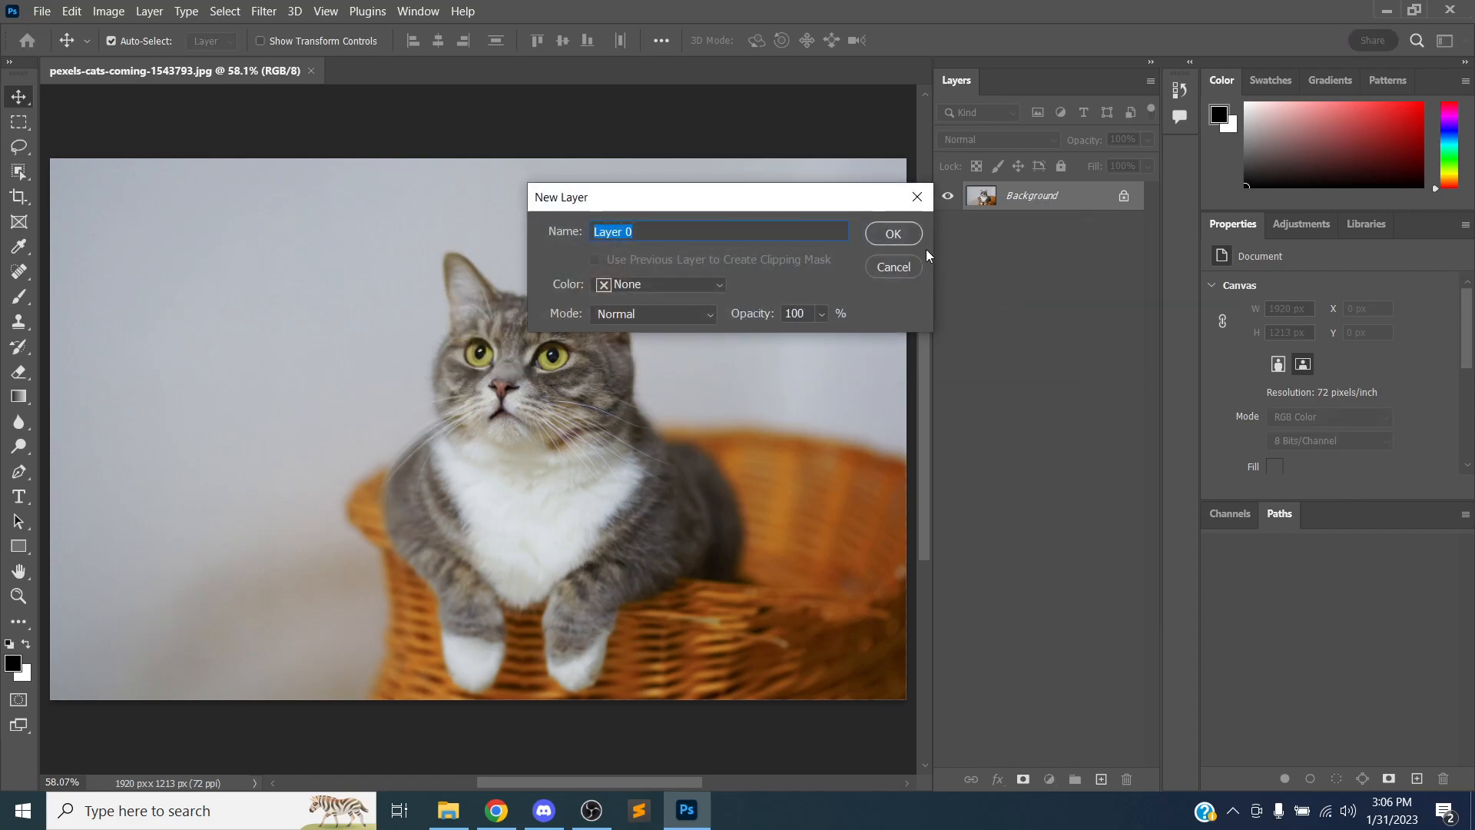
click(898, 228)
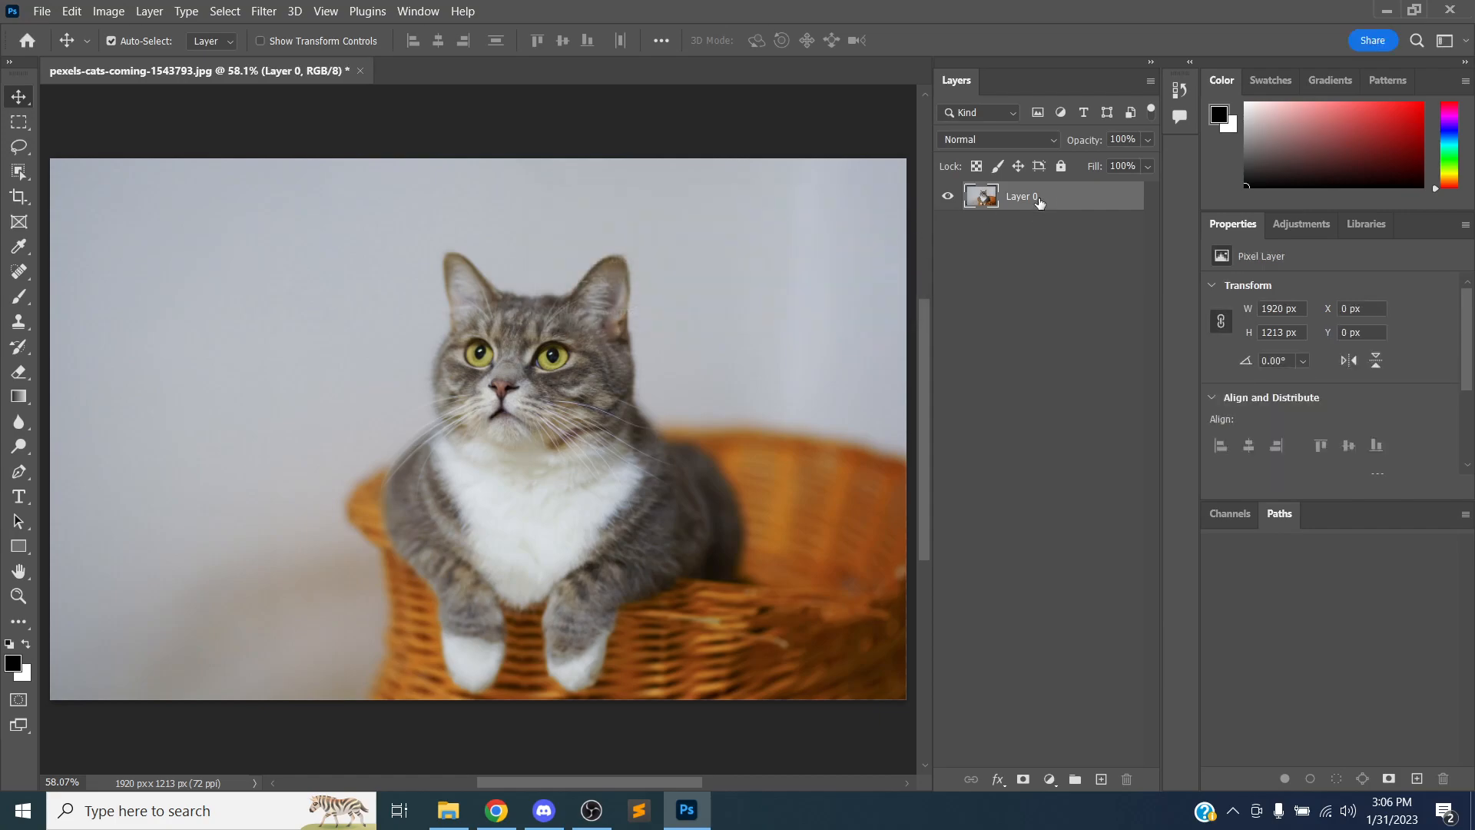
Try moving the unlocked layer around the canvas with the Move tool, undoing each move
mouse_move(646, 304)
mouse_down()
mouse_move(541, 338)
mouse_move(470, 257)
mouse_move(623, 366)
mouse_move(577, 362)
mouse_move(667, 308)
mouse_up()
drag(676, 327, 673, 312)
mouse_move(532, 395)
mouse_down()
mouse_move(570, 282)
mouse_move(597, 393)
mouse_move(584, 296)
mouse_move(518, 372)
mouse_up()
key(ctrl+z)
mouse_move(531, 328)
mouse_down()
mouse_move(517, 300)
mouse_move(482, 352)
mouse_move(544, 321)
mouse_up()
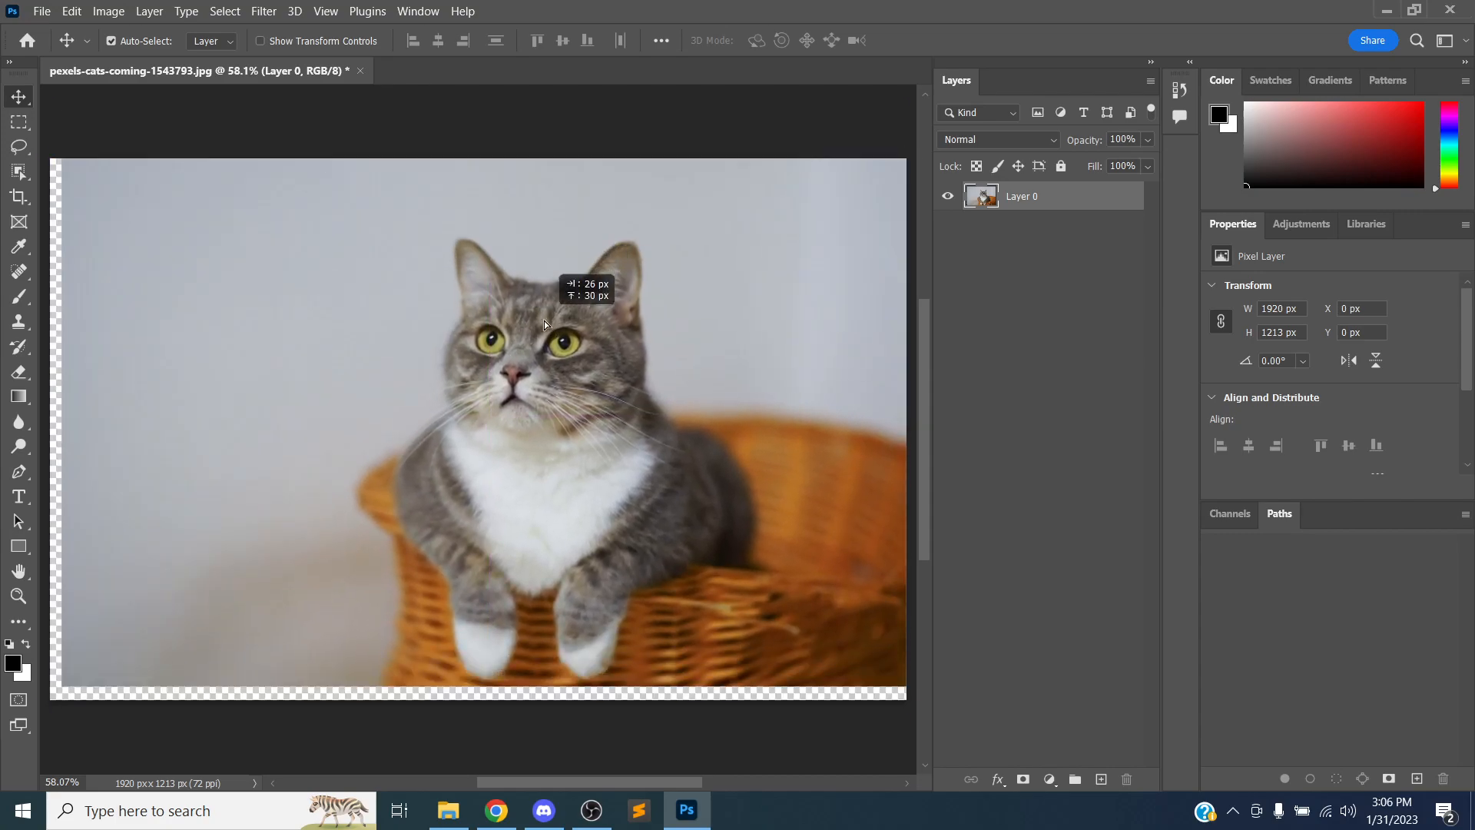
key(ctrl+z)
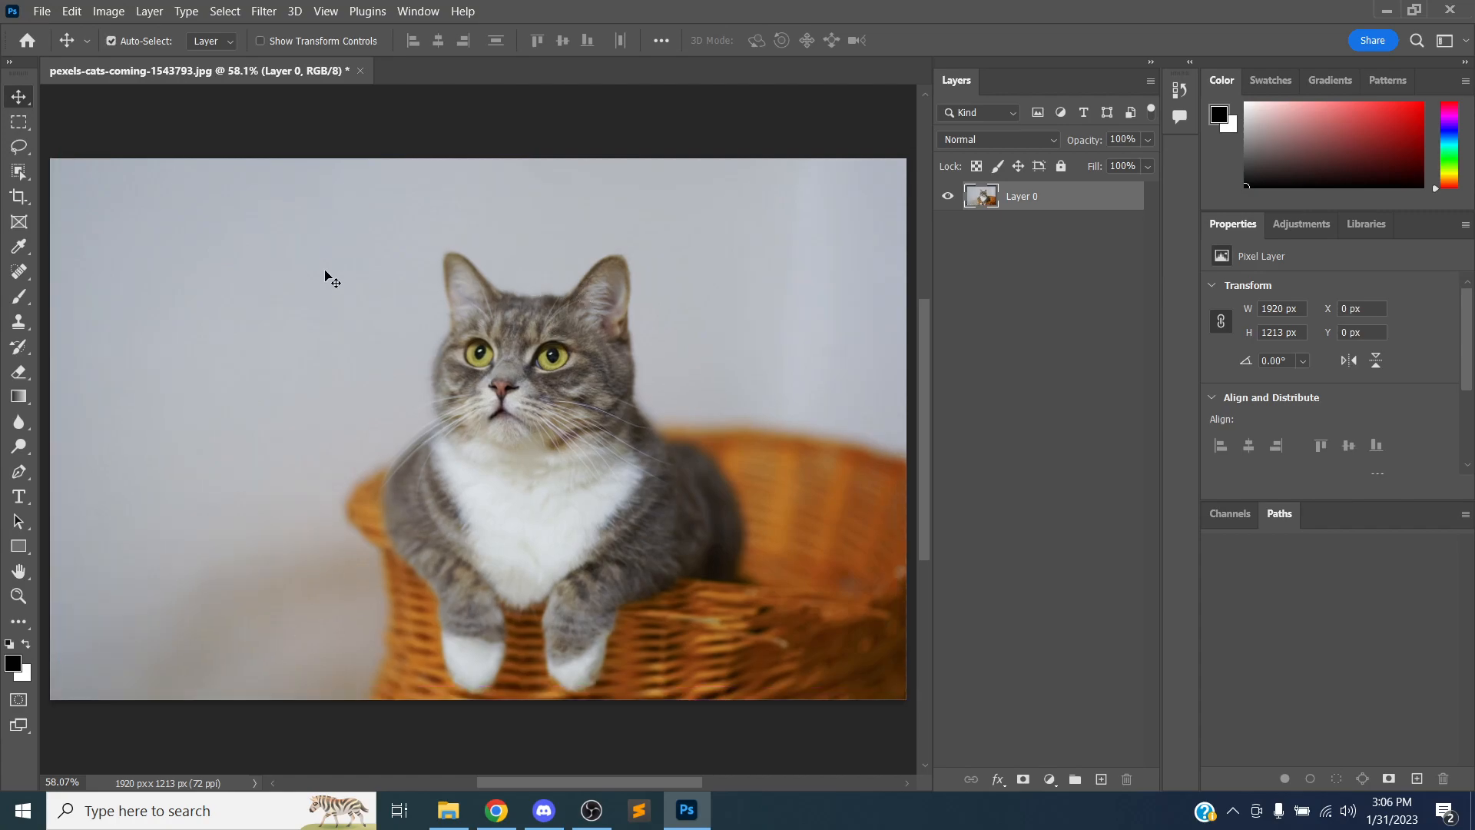
drag(413, 148, 579, 326)
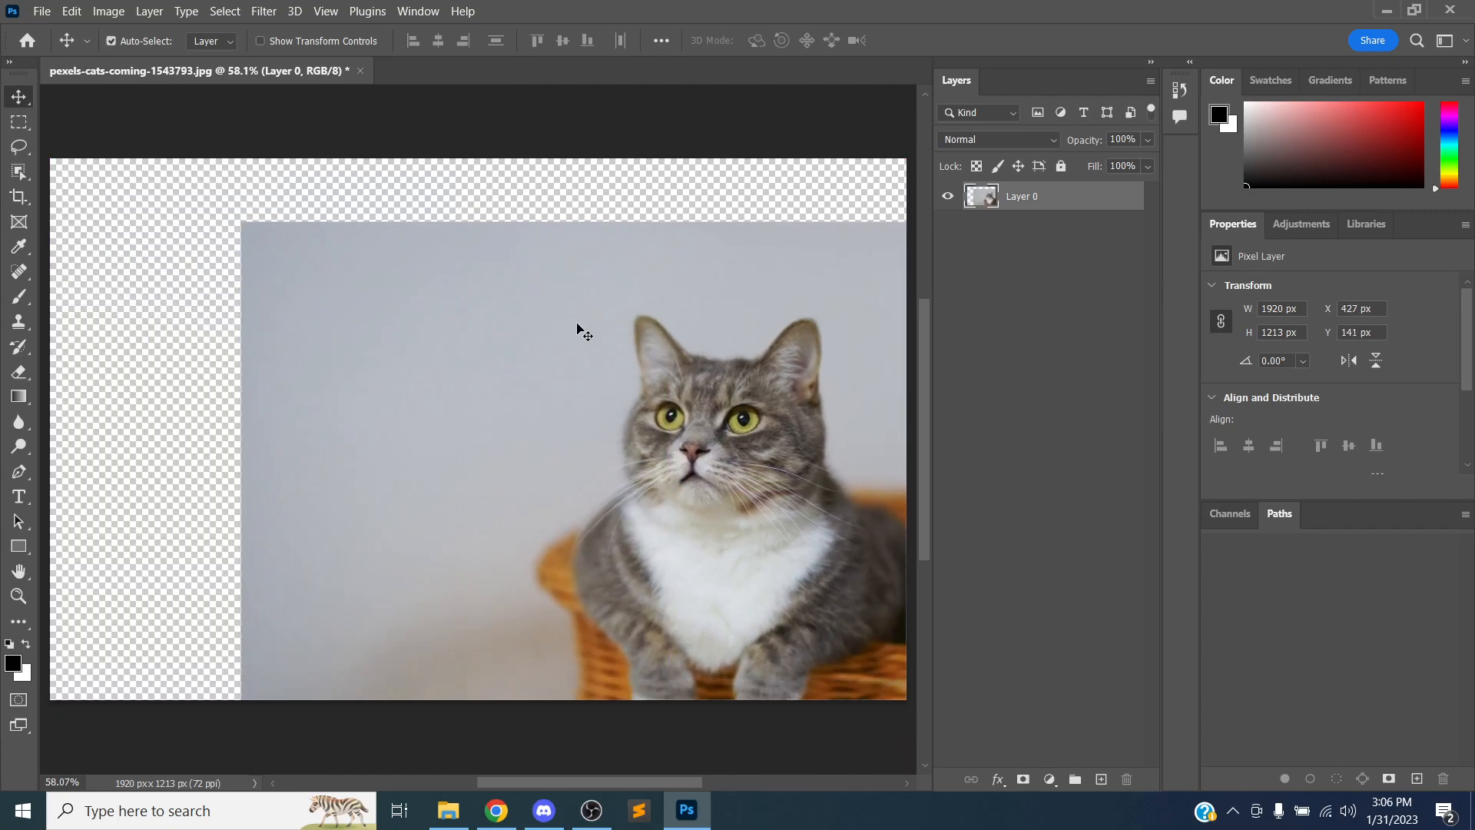
key(ctrl+z)
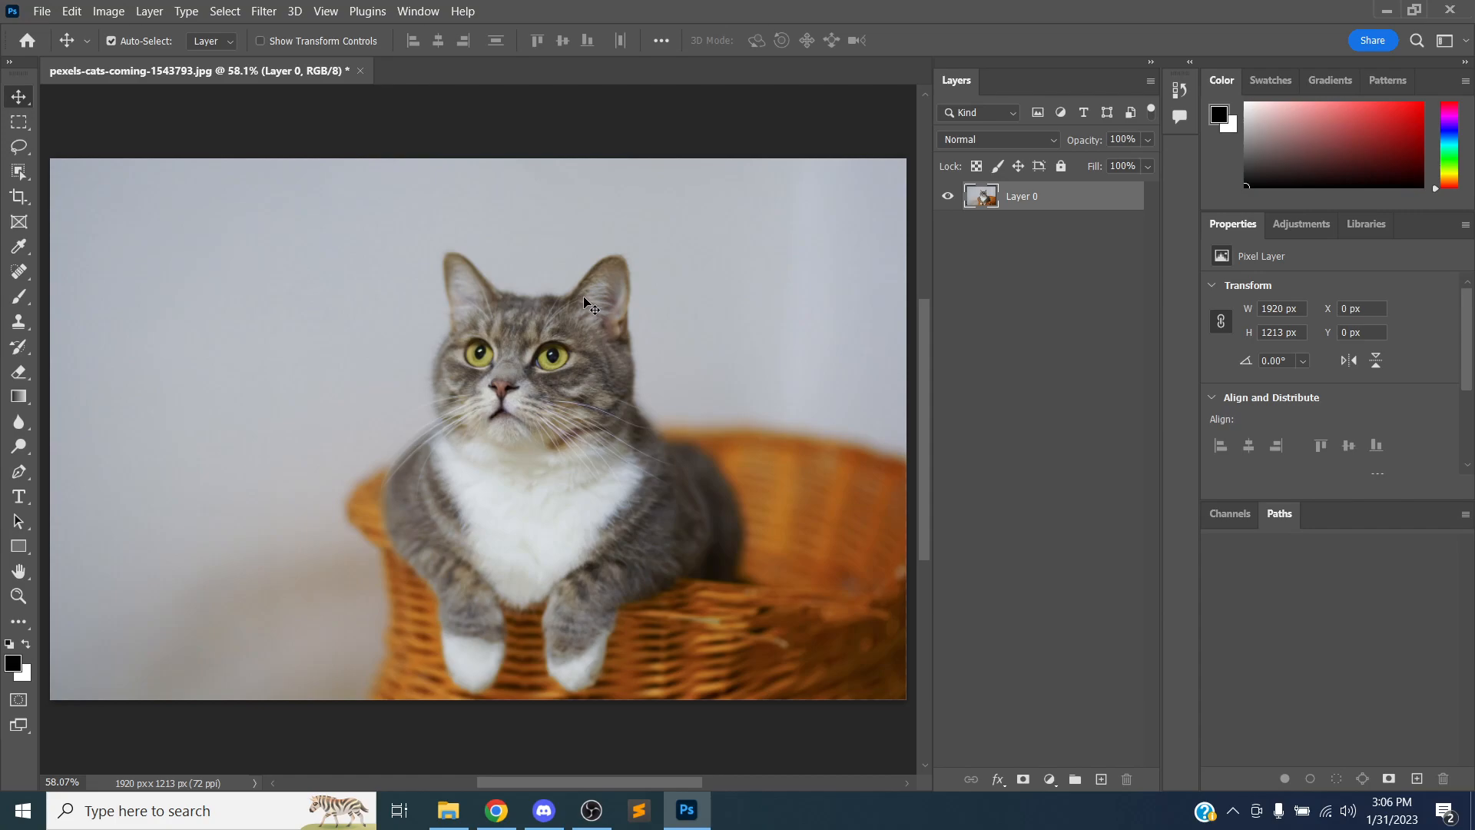
Drag the photo layer up-left and then far to the right across the canvas
drag(791, 393, 457, 306)
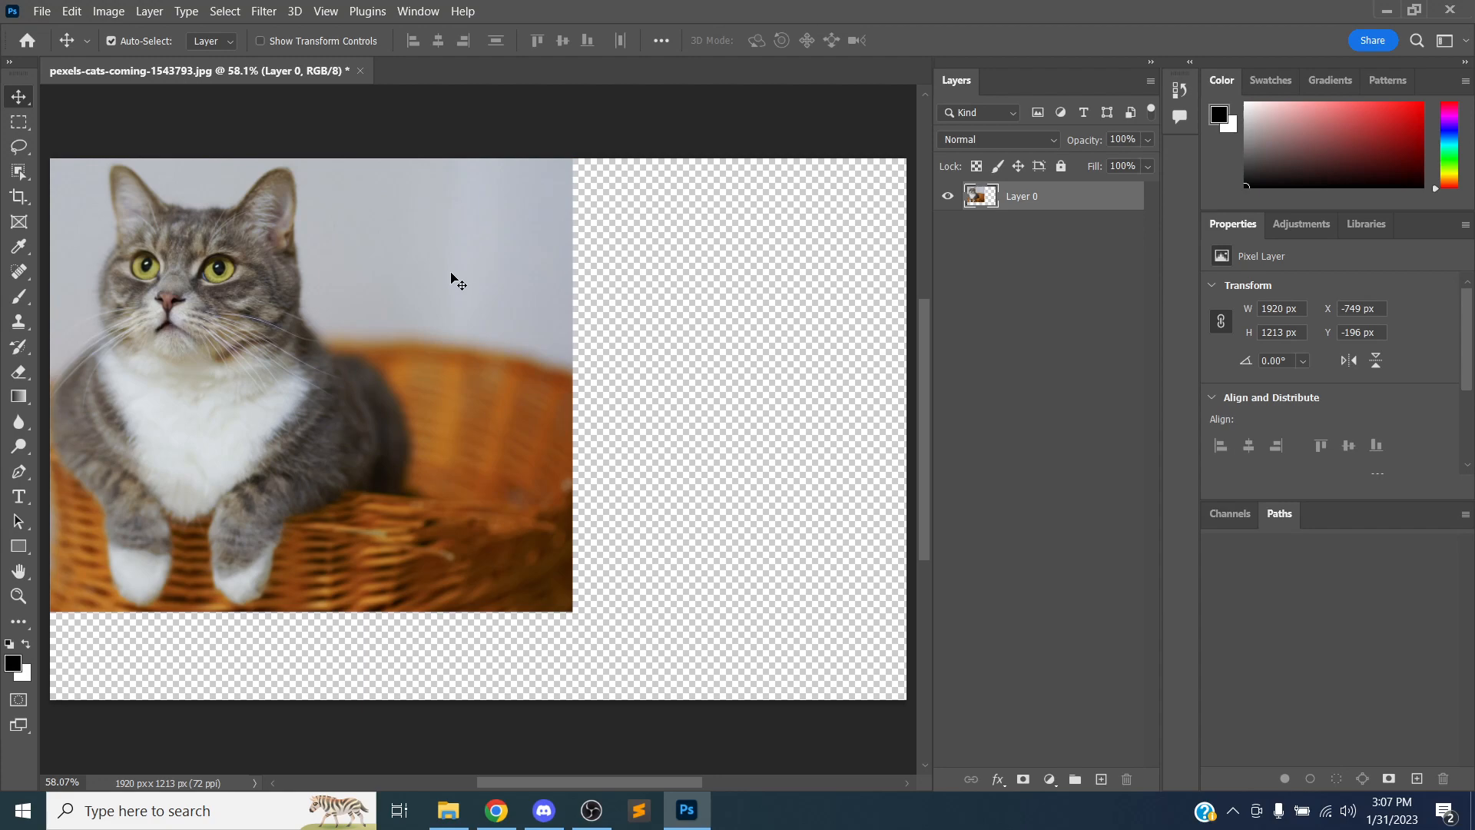
drag(394, 298, 622, 281)
drag(503, 366, 627, 441)
drag(418, 378, 587, 415)
drag(504, 384, 638, 404)
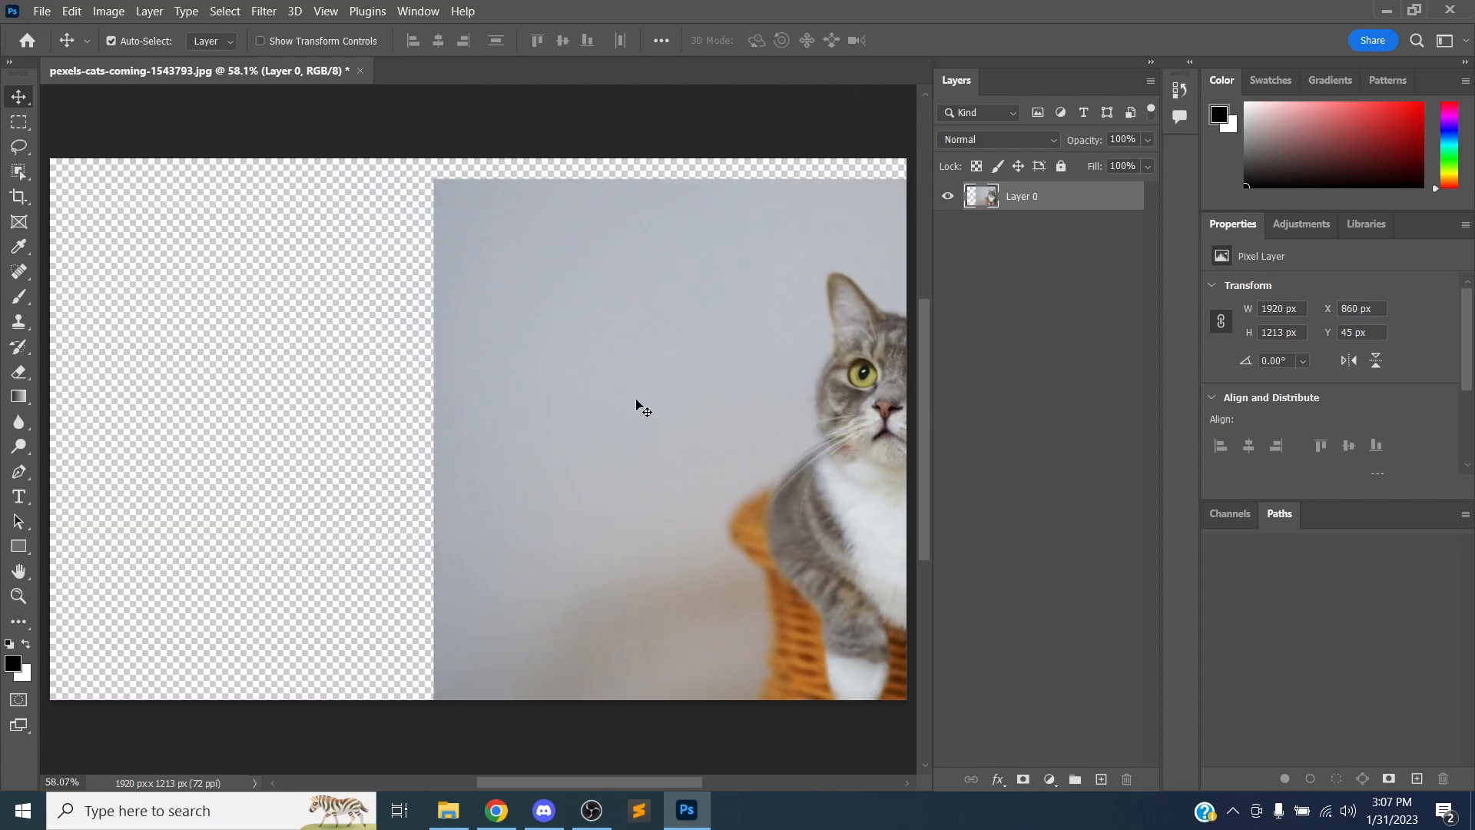
Step back and forth through undo and redo of the layer moves, ending on the unmoved layer, and review the Edit menu's undo commands
key(ctrl+z)
key(ctrl+z)
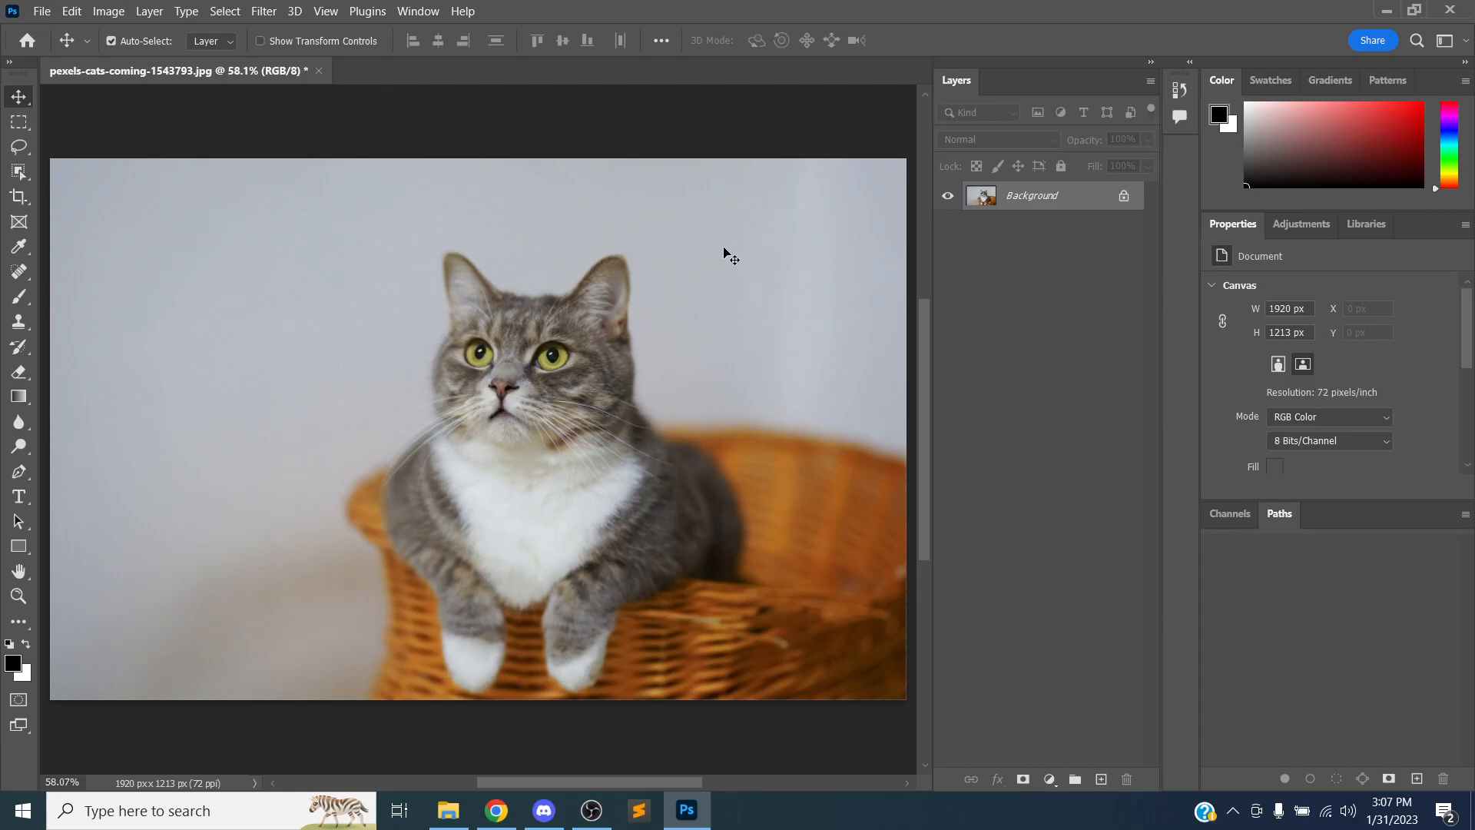
key(ctrl+shift+z)
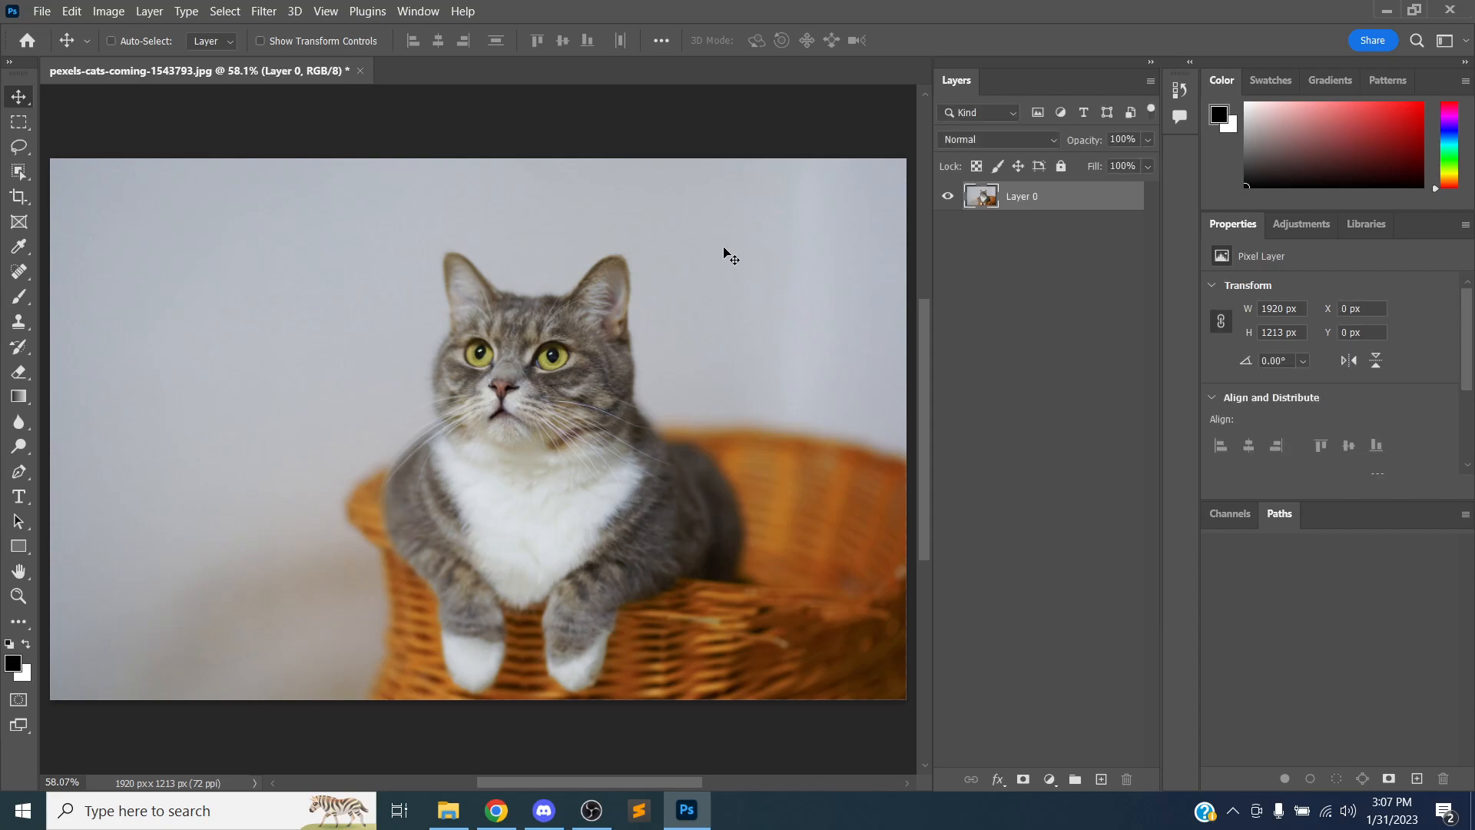
key(ctrl+shift+z)
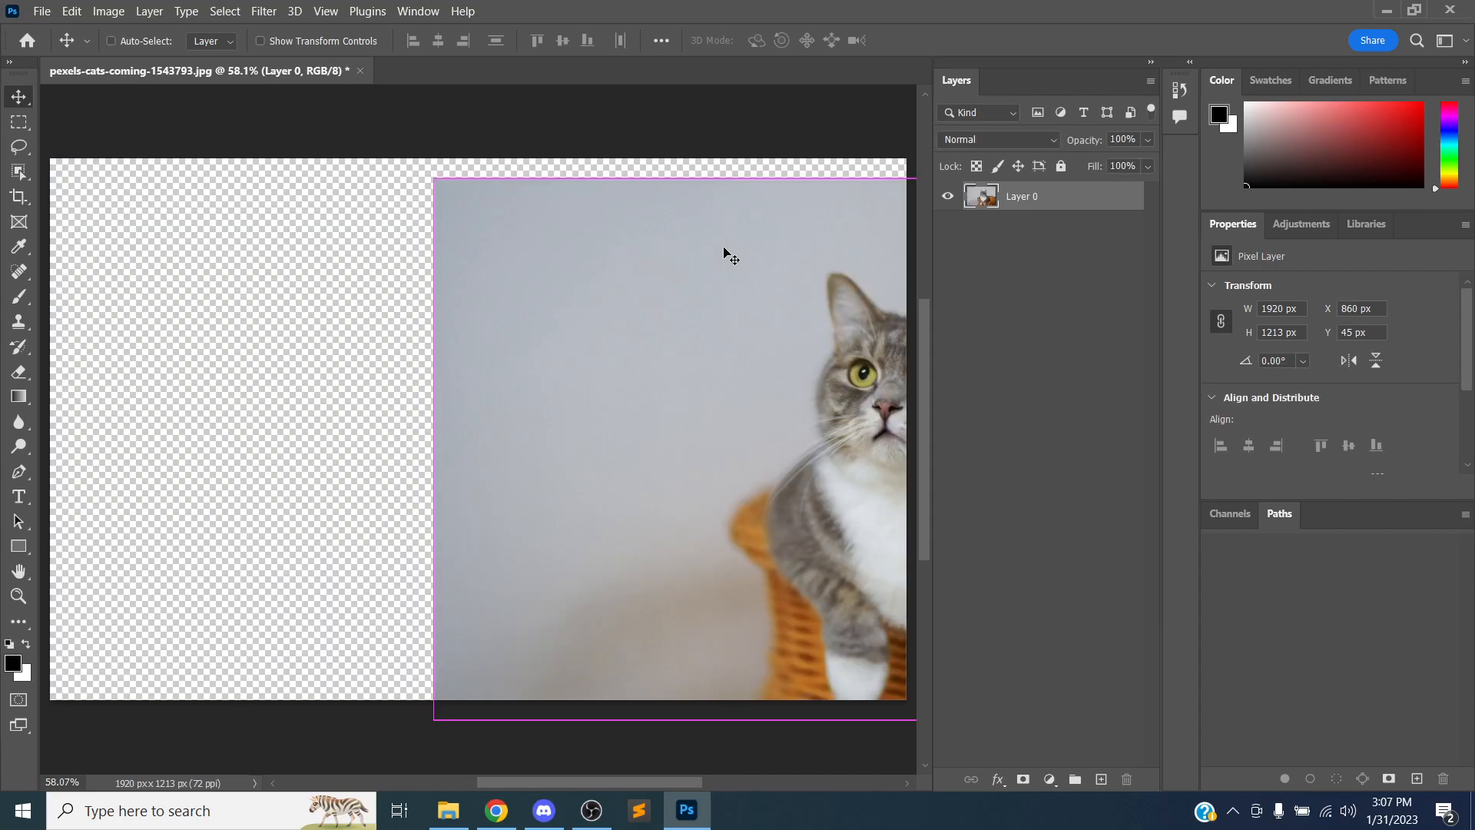
key(ctrl+z)
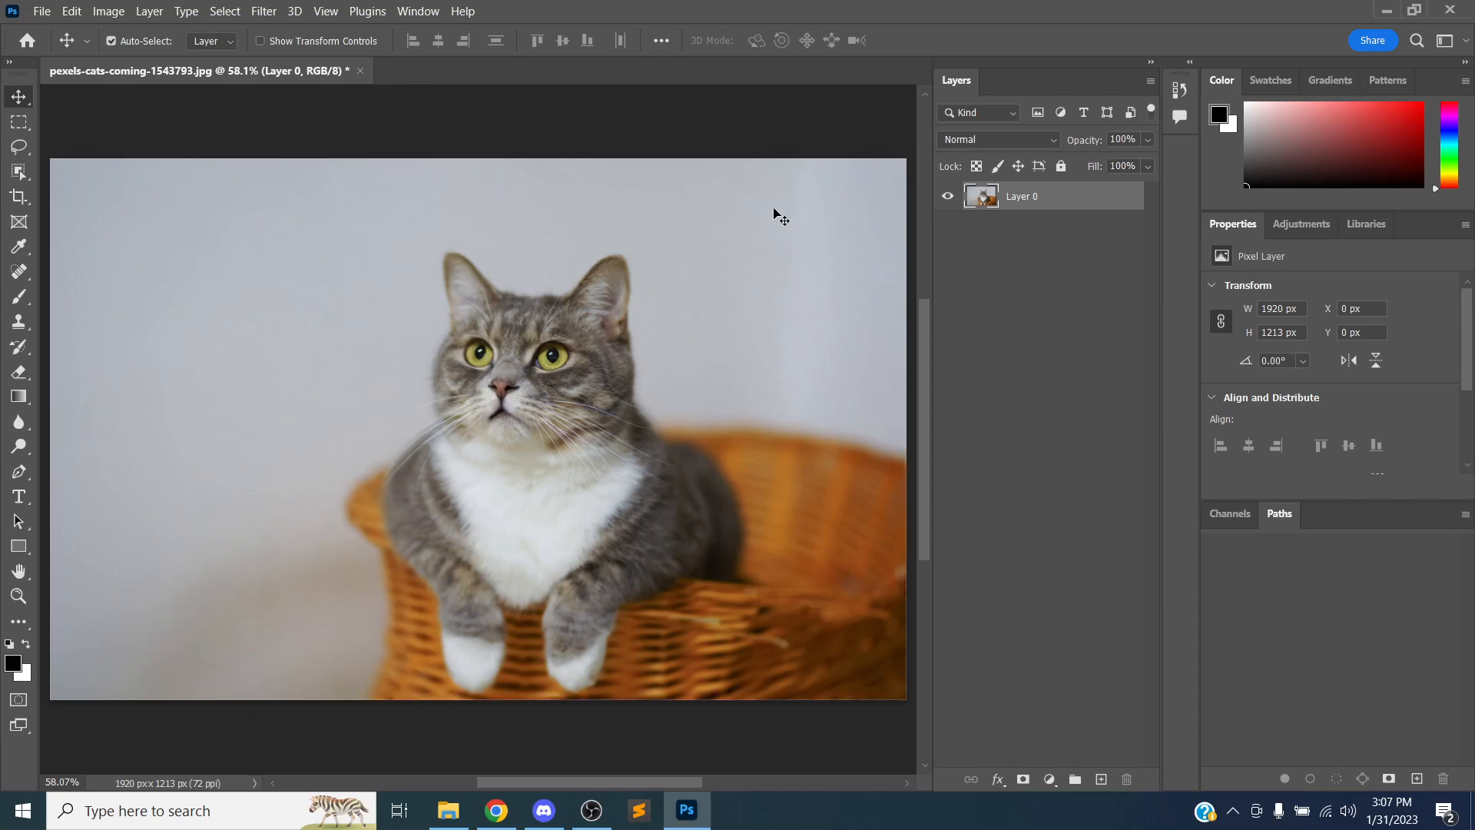
click(73, 13)
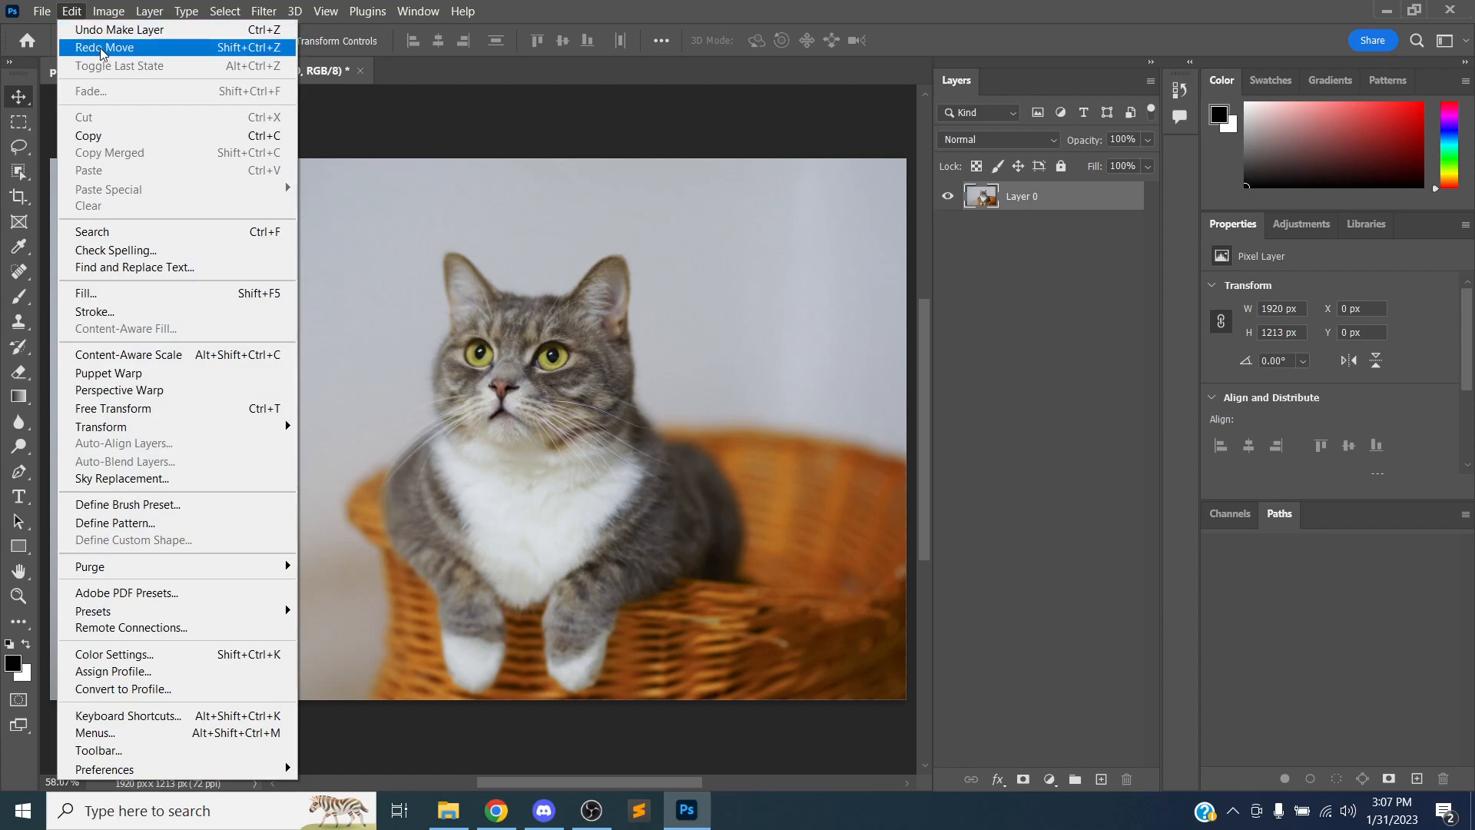
click(75, 13)
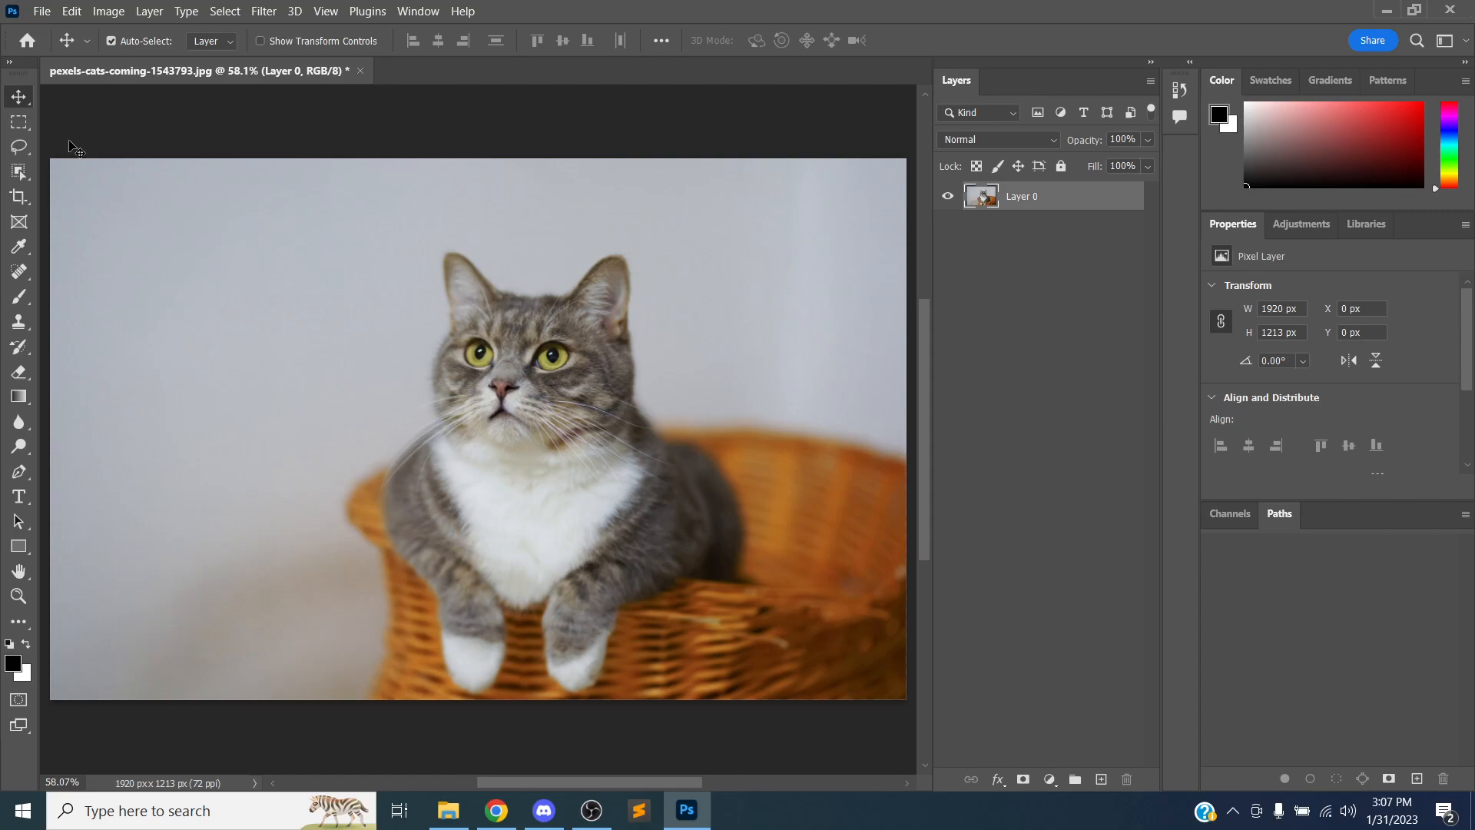
Draw a rectangular marquee selection about 857 × 588 px around the cat's head and shoulders
click(19, 122)
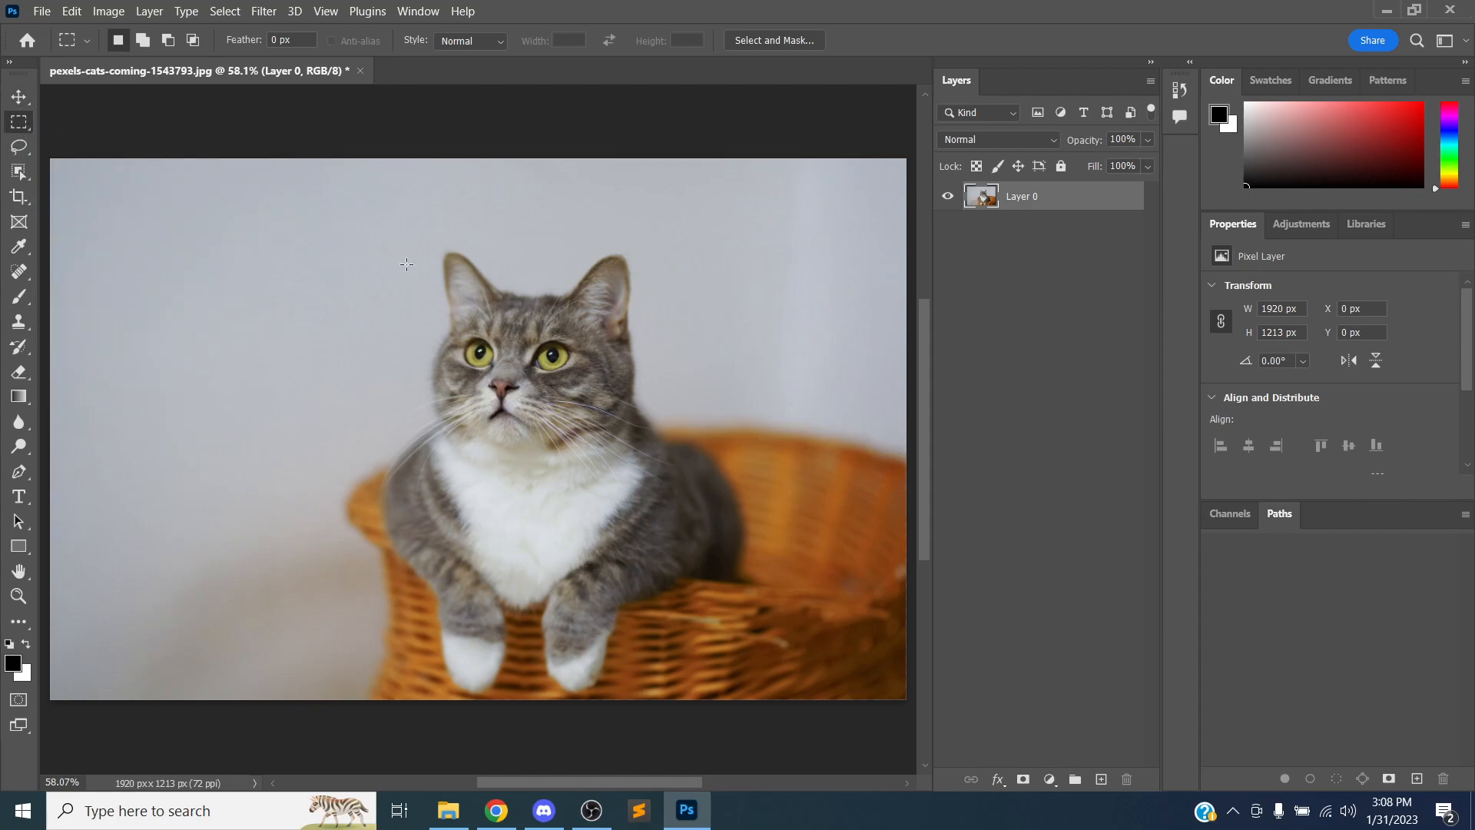
drag(342, 214, 726, 477)
mouse_move(509, 303)
mouse_down()
mouse_move(404, 321)
mouse_move(522, 321)
mouse_move(522, 307)
mouse_up()
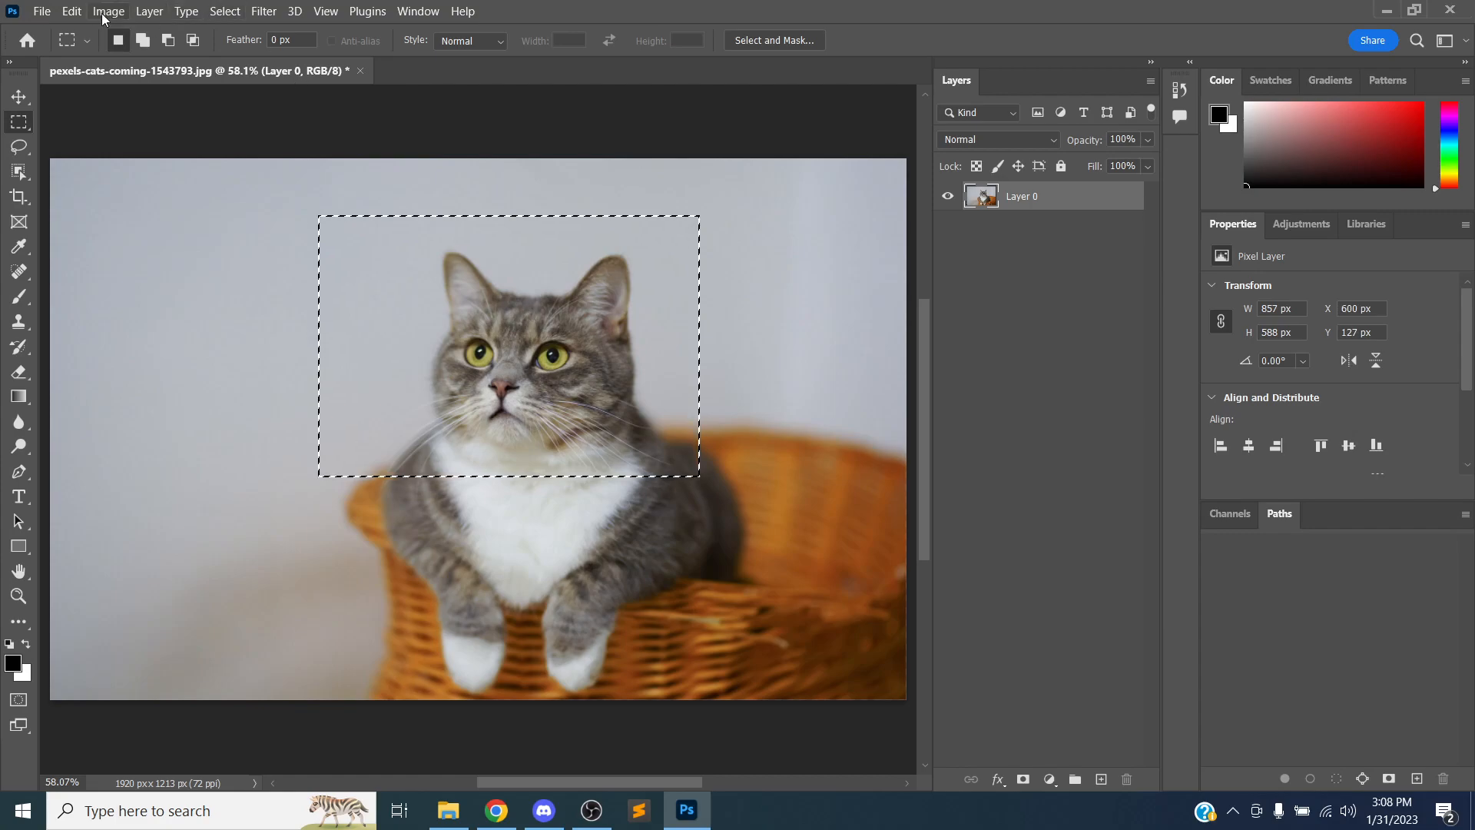
Copy the selected area onto a new layer
click(72, 12)
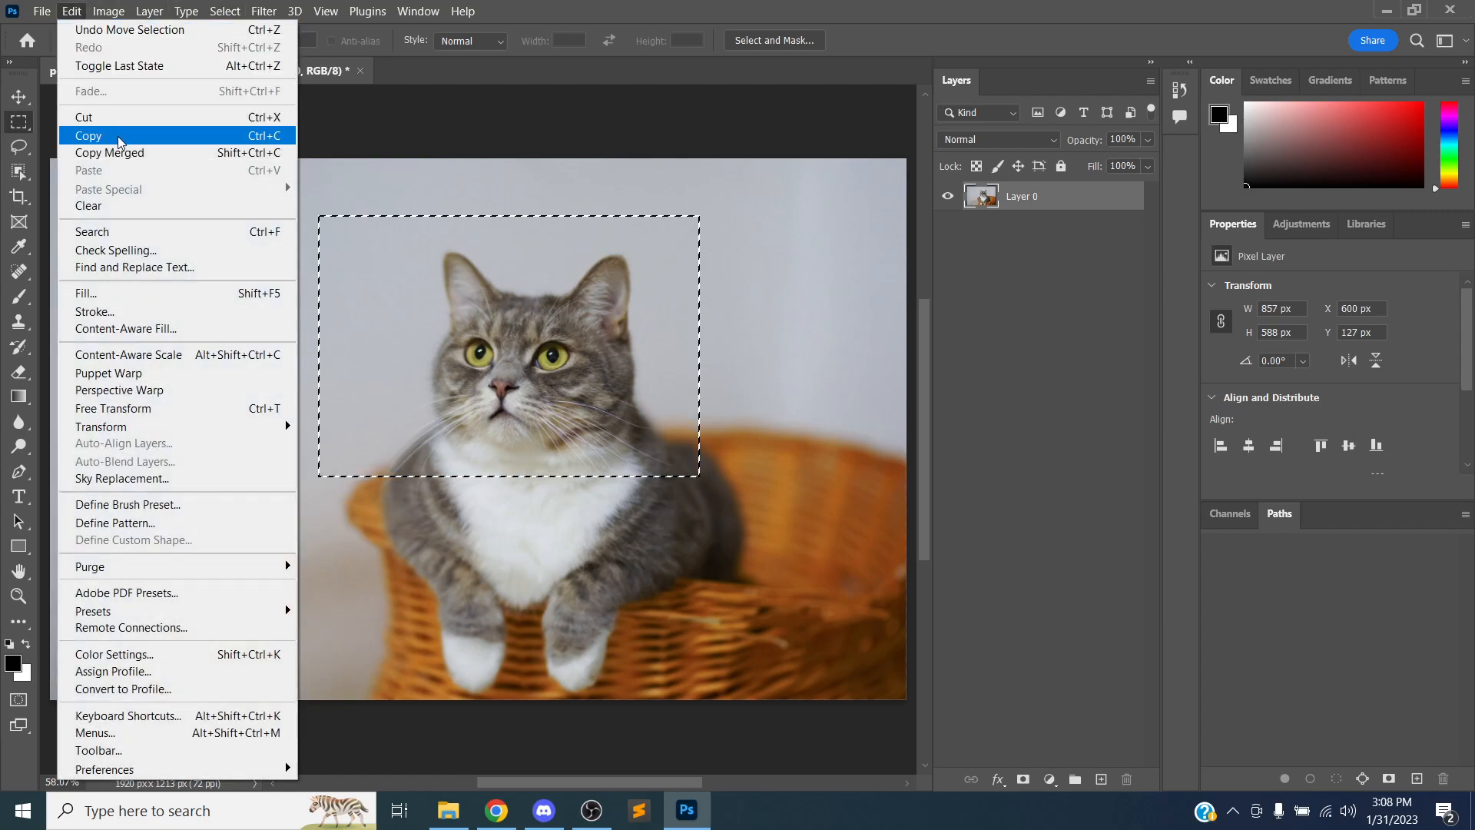
click(76, 11)
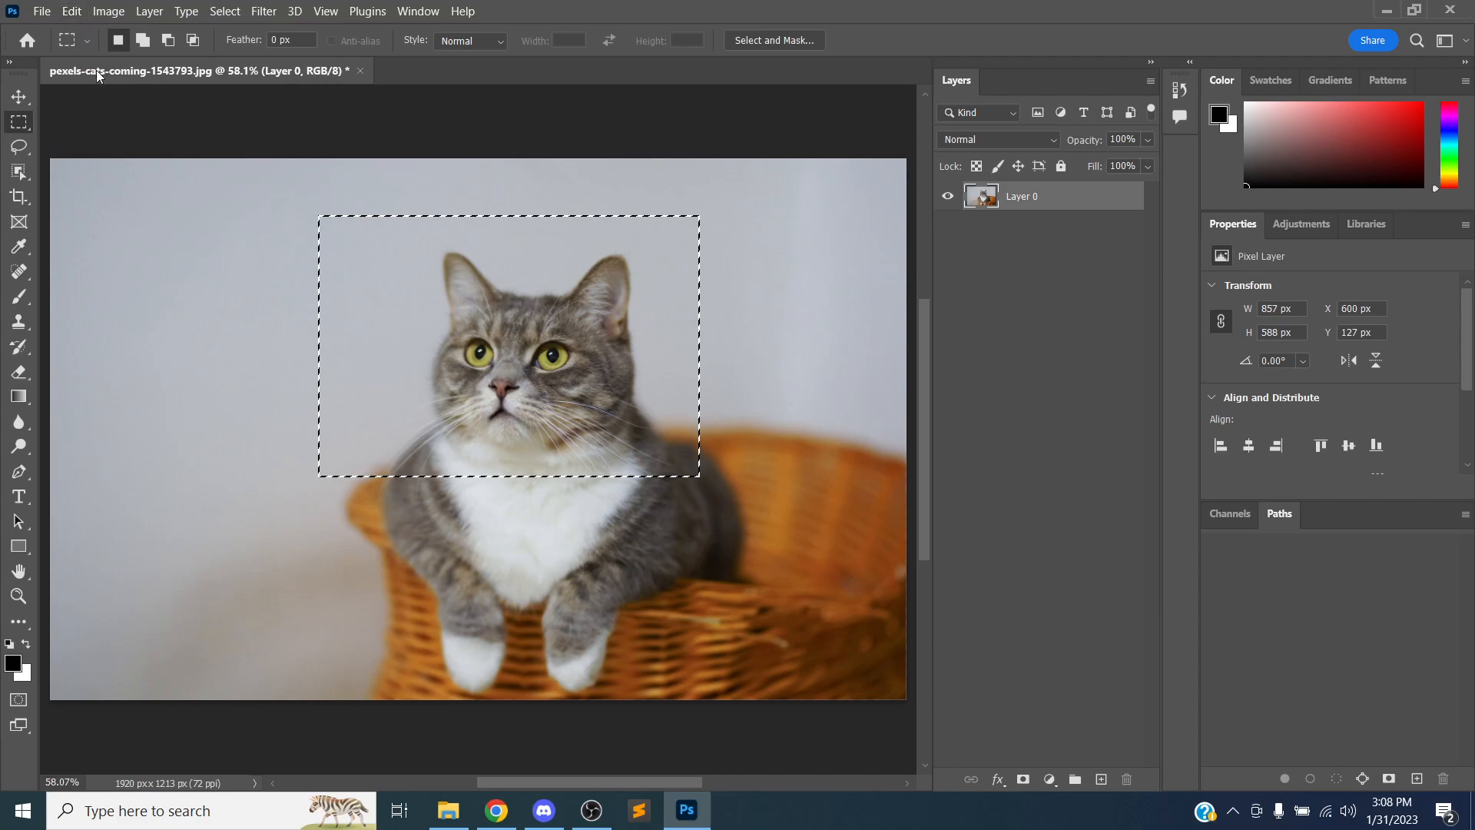
key(ctrl+j)
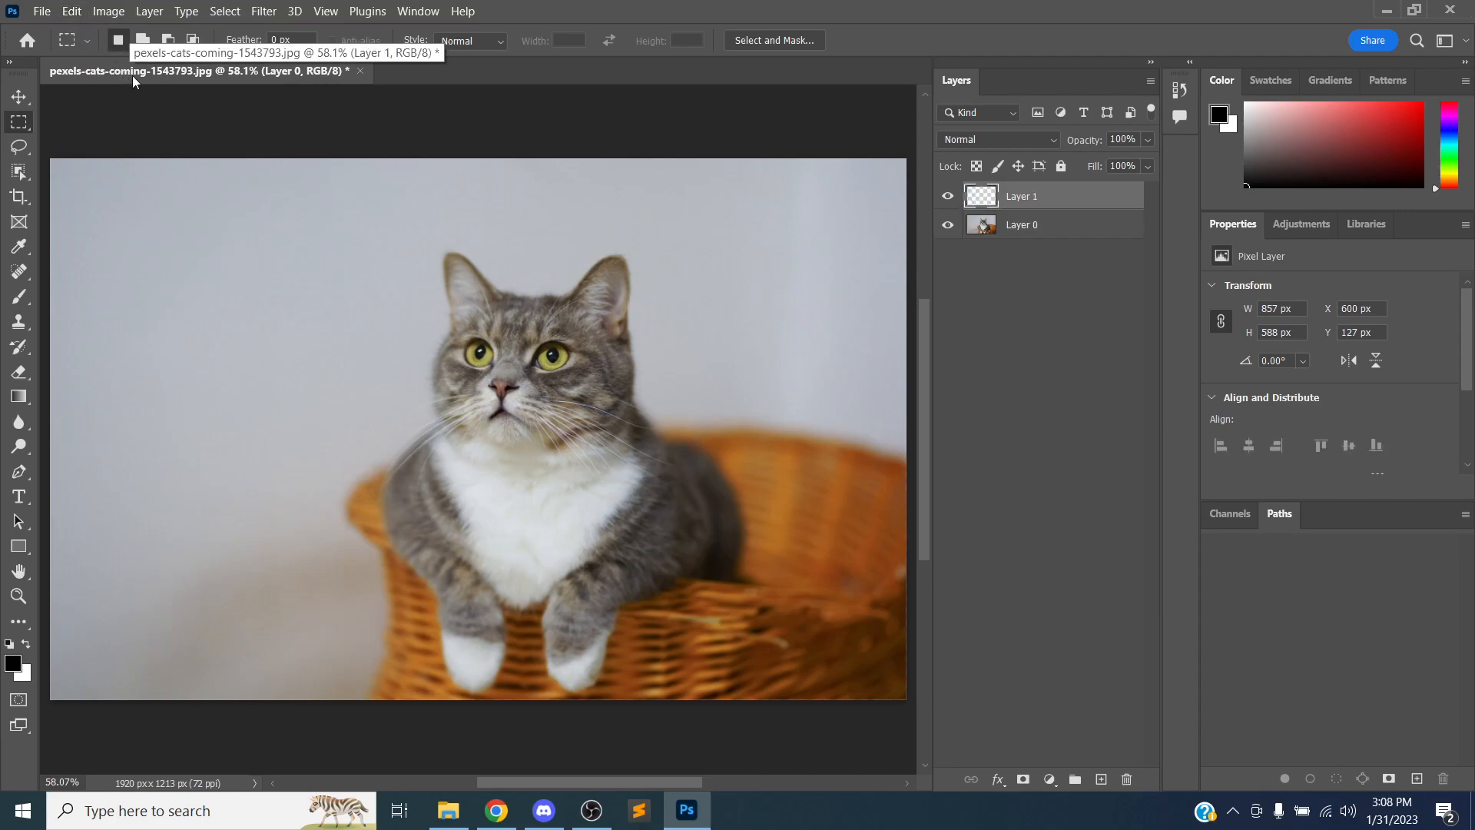
Hide the original photo layer and drag the copied cat-head layer to a new spot on the canvas
click(19, 97)
drag(486, 324, 498, 371)
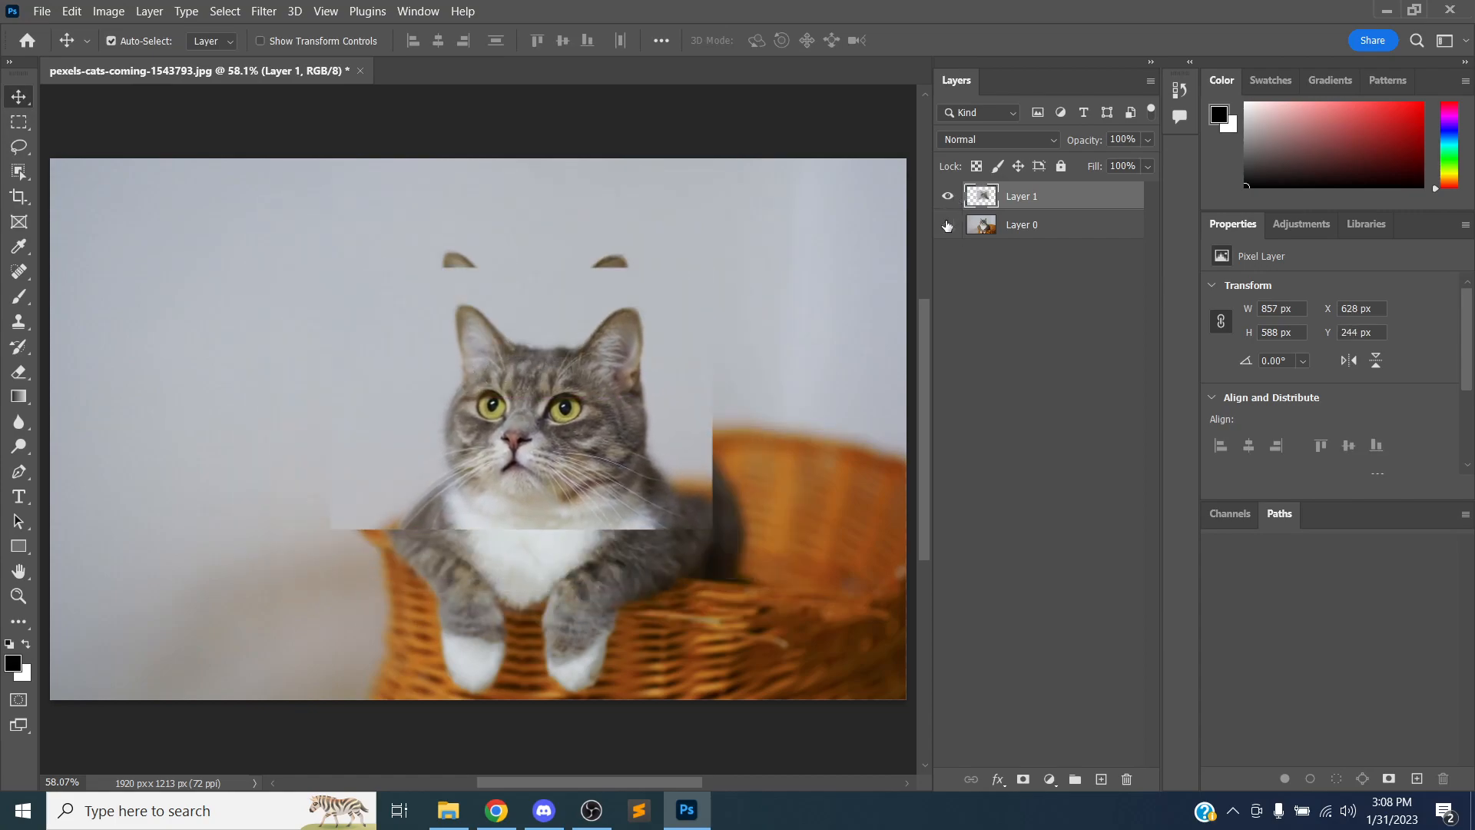
click(948, 224)
drag(641, 376, 470, 352)
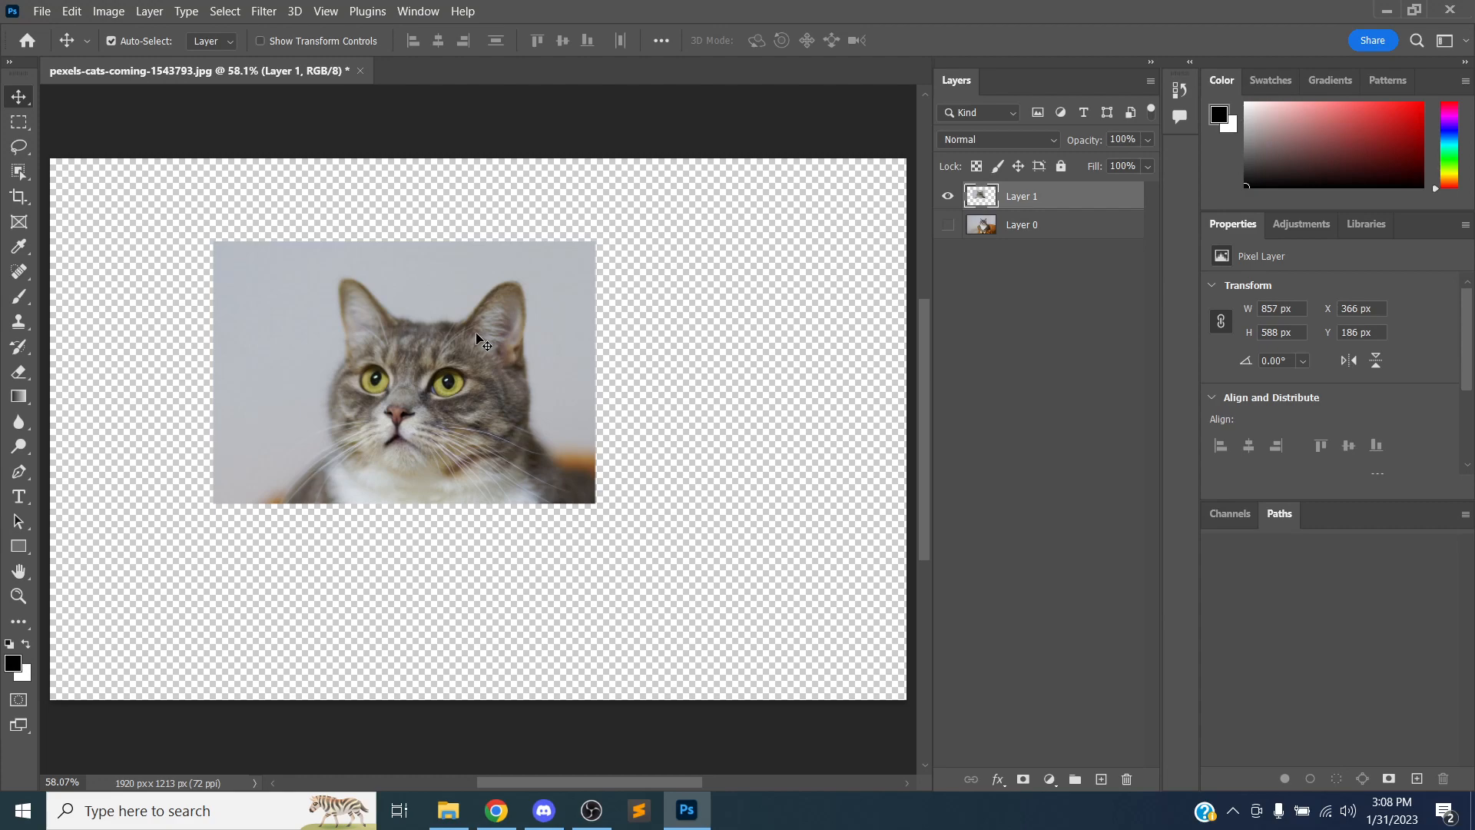
Show the original photo layer again and drag the copied cat-head layer back roughly over the cat's head
click(945, 224)
drag(491, 365, 598, 336)
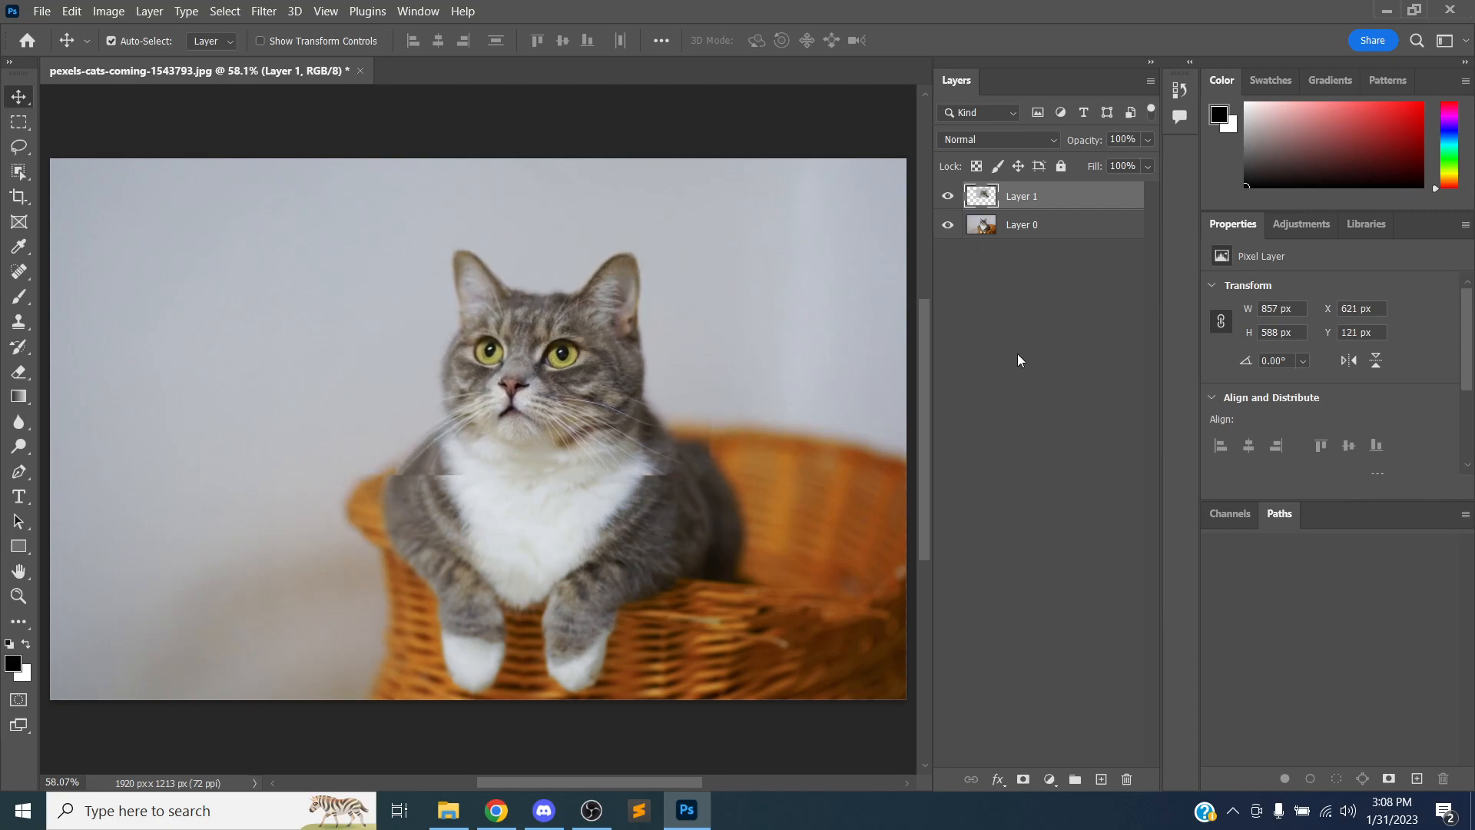
Toggle the visibility of the head layer and the photo layer back and forth to compare them
click(947, 197)
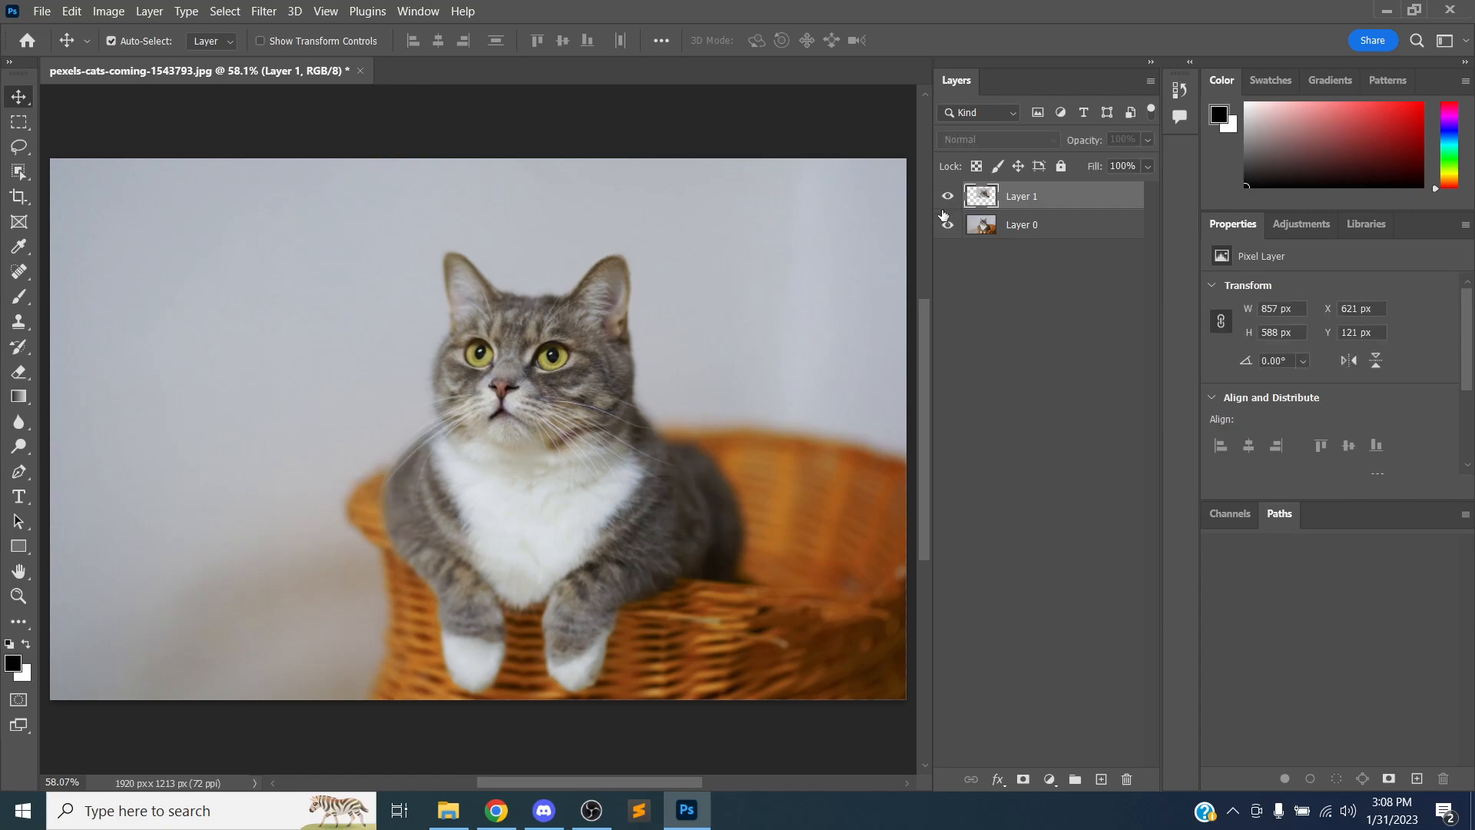
click(948, 196)
click(948, 225)
click(947, 197)
click(947, 225)
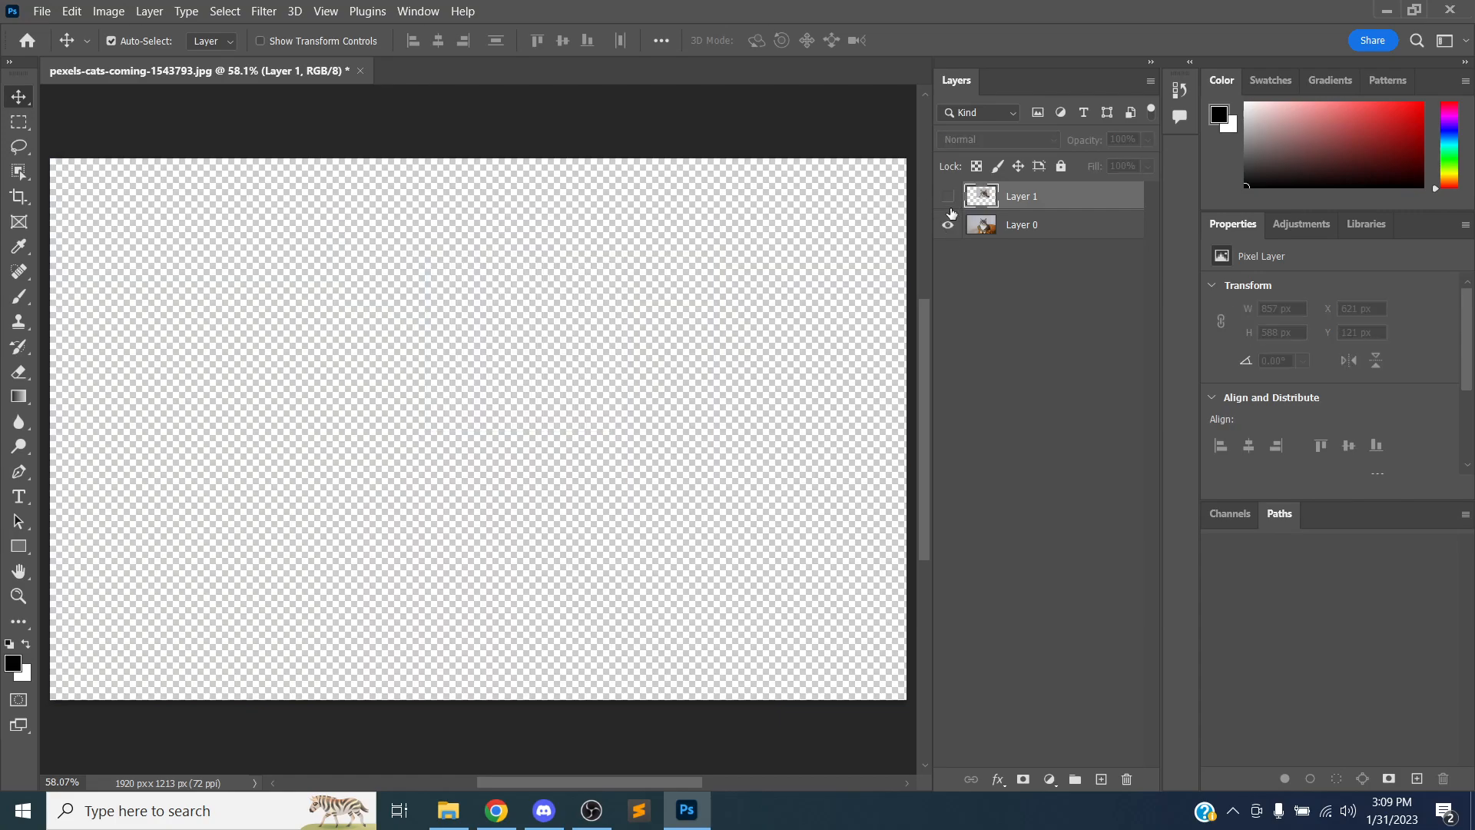
click(947, 197)
click(947, 225)
click(947, 197)
click(947, 225)
click(947, 196)
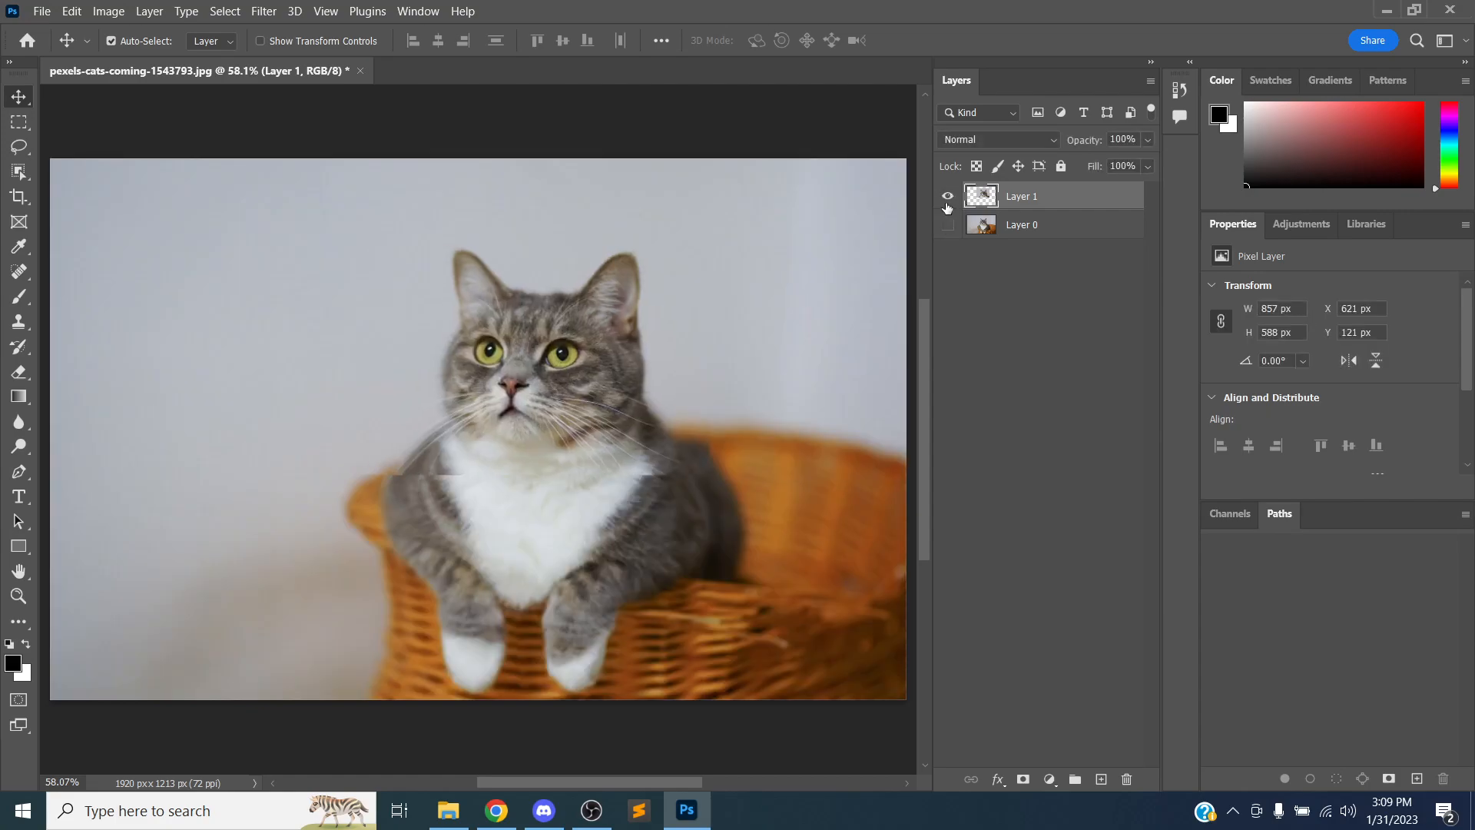
click(947, 225)
click(947, 197)
Restack the head layer below the photo layer and turn both layers' visibility back on
drag(1019, 197, 1017, 252)
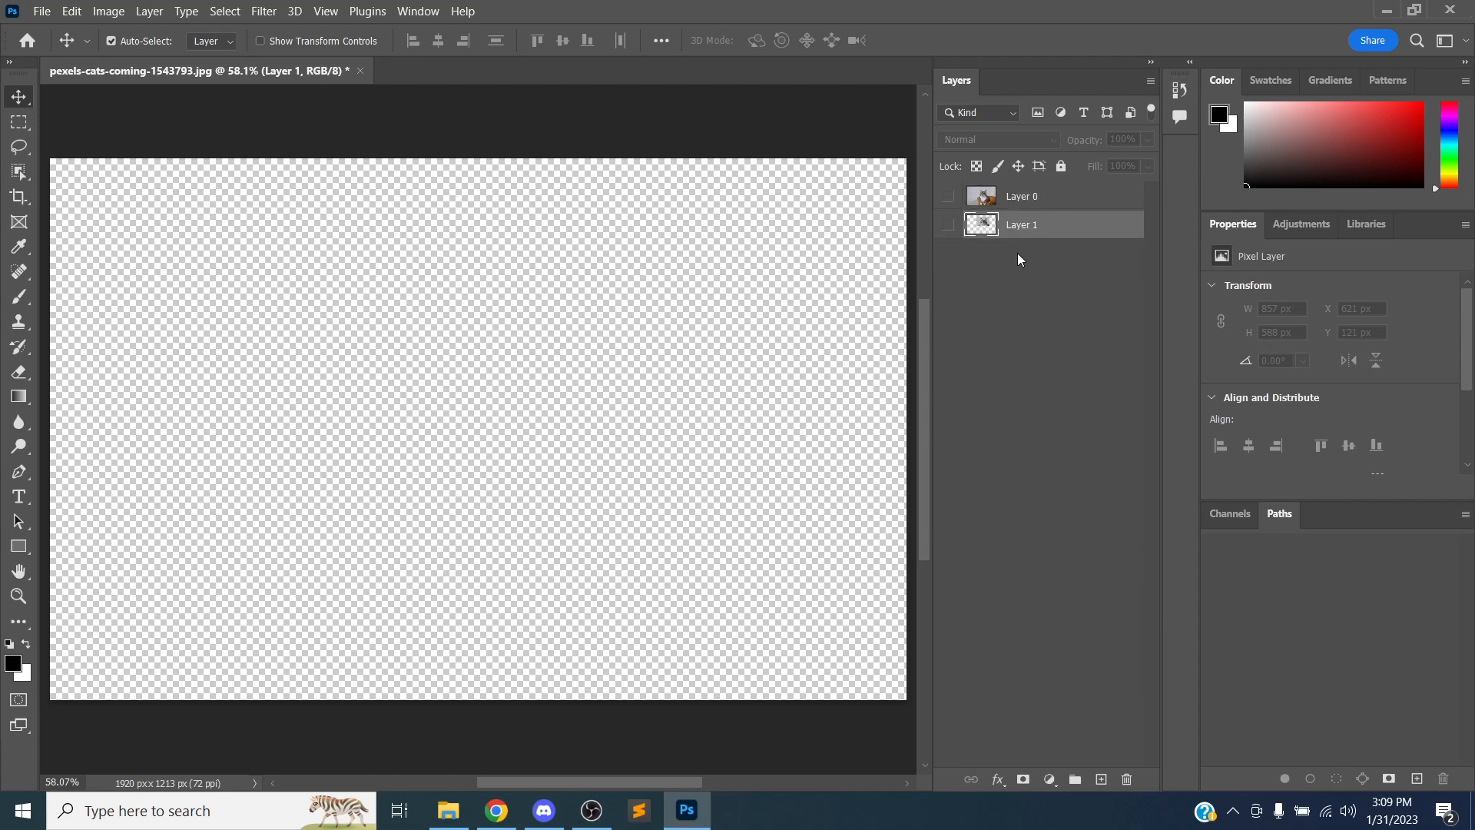
click(947, 196)
click(947, 225)
drag(1034, 225, 1039, 273)
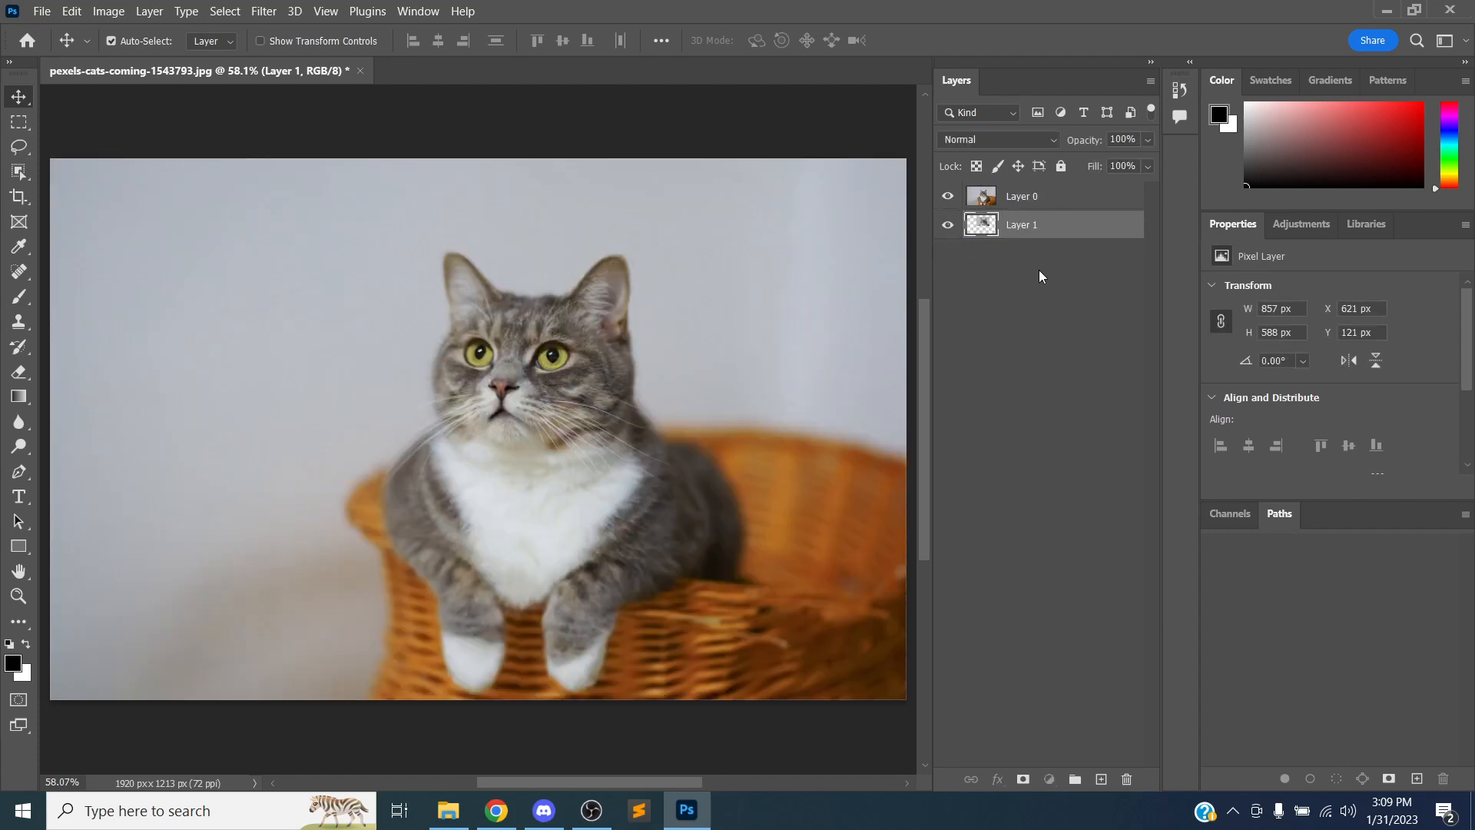
Shift the photo layer, restack it under the head layer and move the head layer, then undo these four changes
drag(603, 323, 676, 294)
drag(1071, 196, 1069, 234)
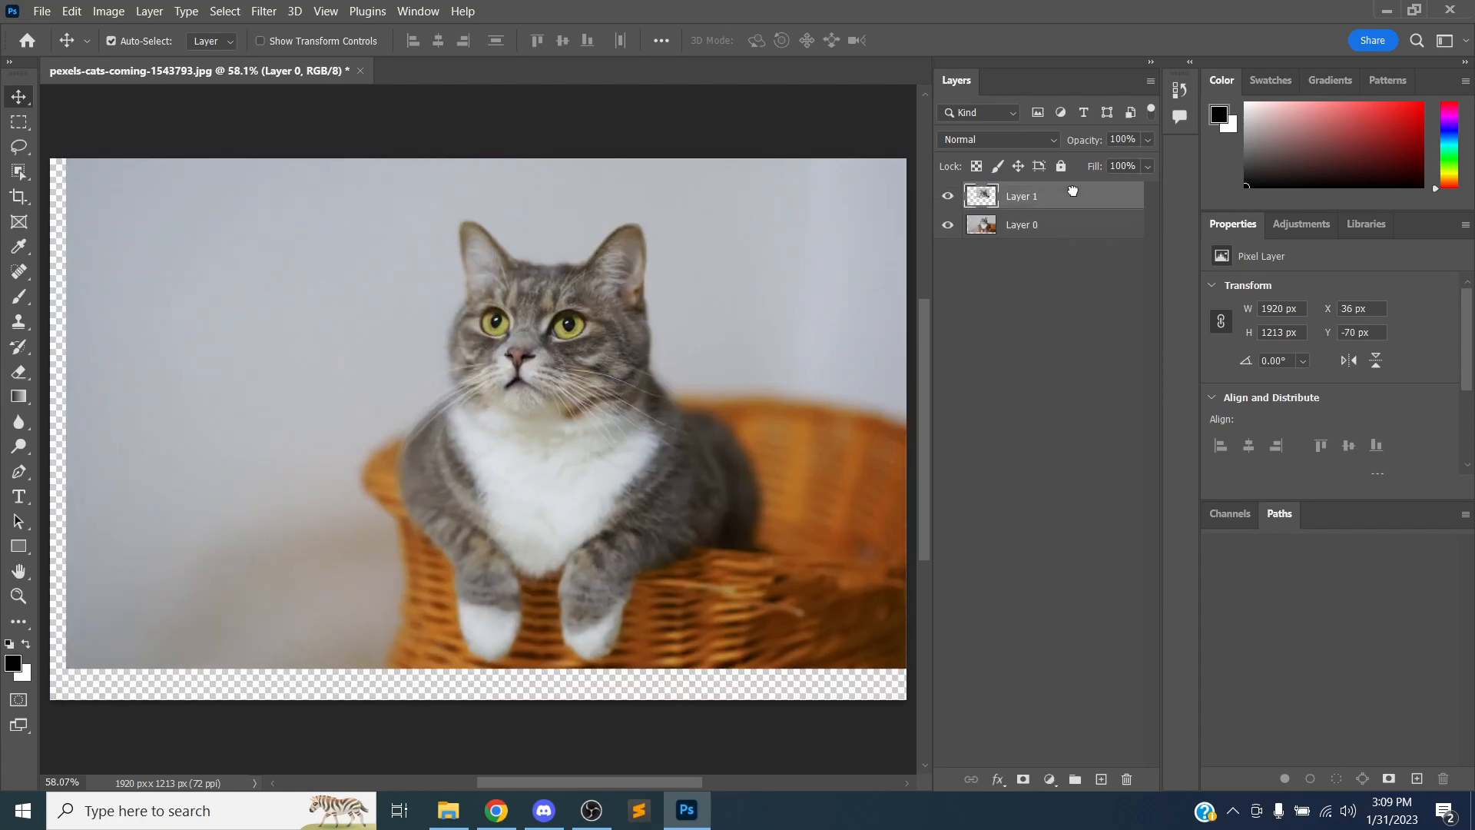
drag(556, 377, 517, 332)
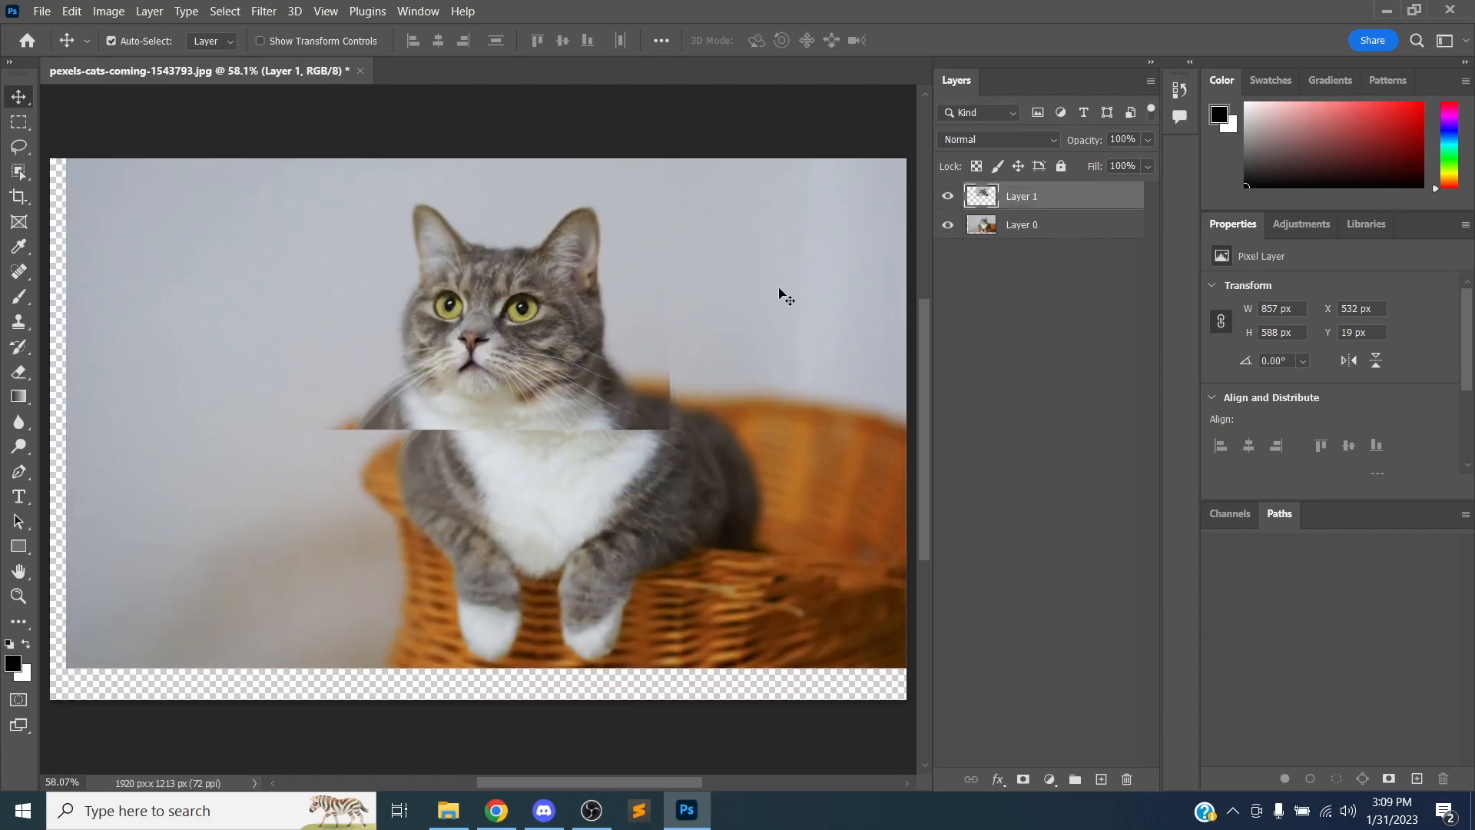
key(ctrl+z)
key(ctrl+z)
key(ctrl+z)
key(ctrl+z)
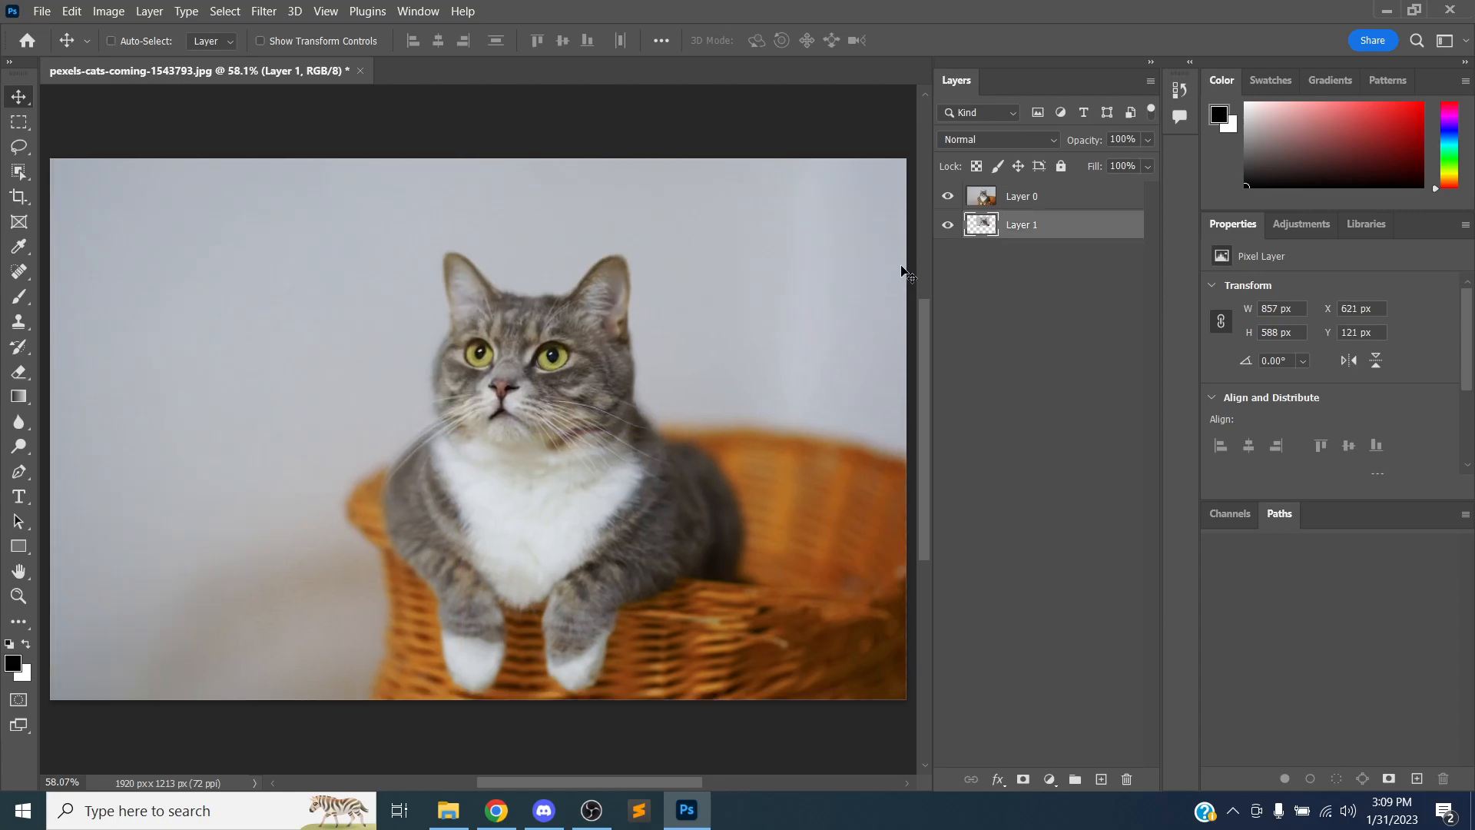
Put the head layer back on top of the photo and drag it to the canvas's left edge
drag(1031, 221, 1031, 195)
click(947, 196)
drag(587, 382, 311, 377)
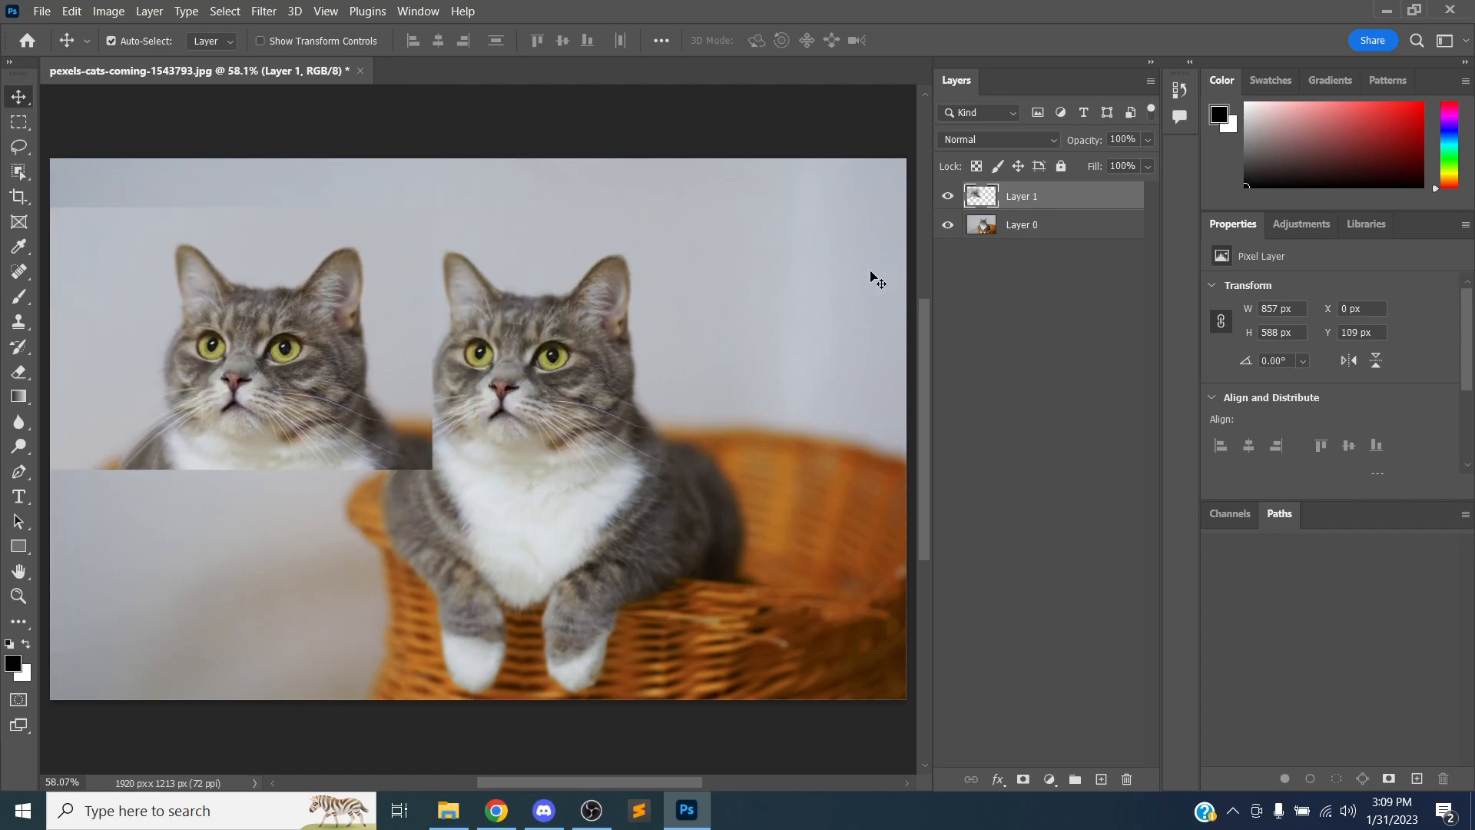
Lock the photo layer and drag the cat-head layer up over the cat's head, keeping it selected
click(1052, 234)
click(1061, 166)
drag(244, 410, 500, 370)
drag(361, 504, 393, 563)
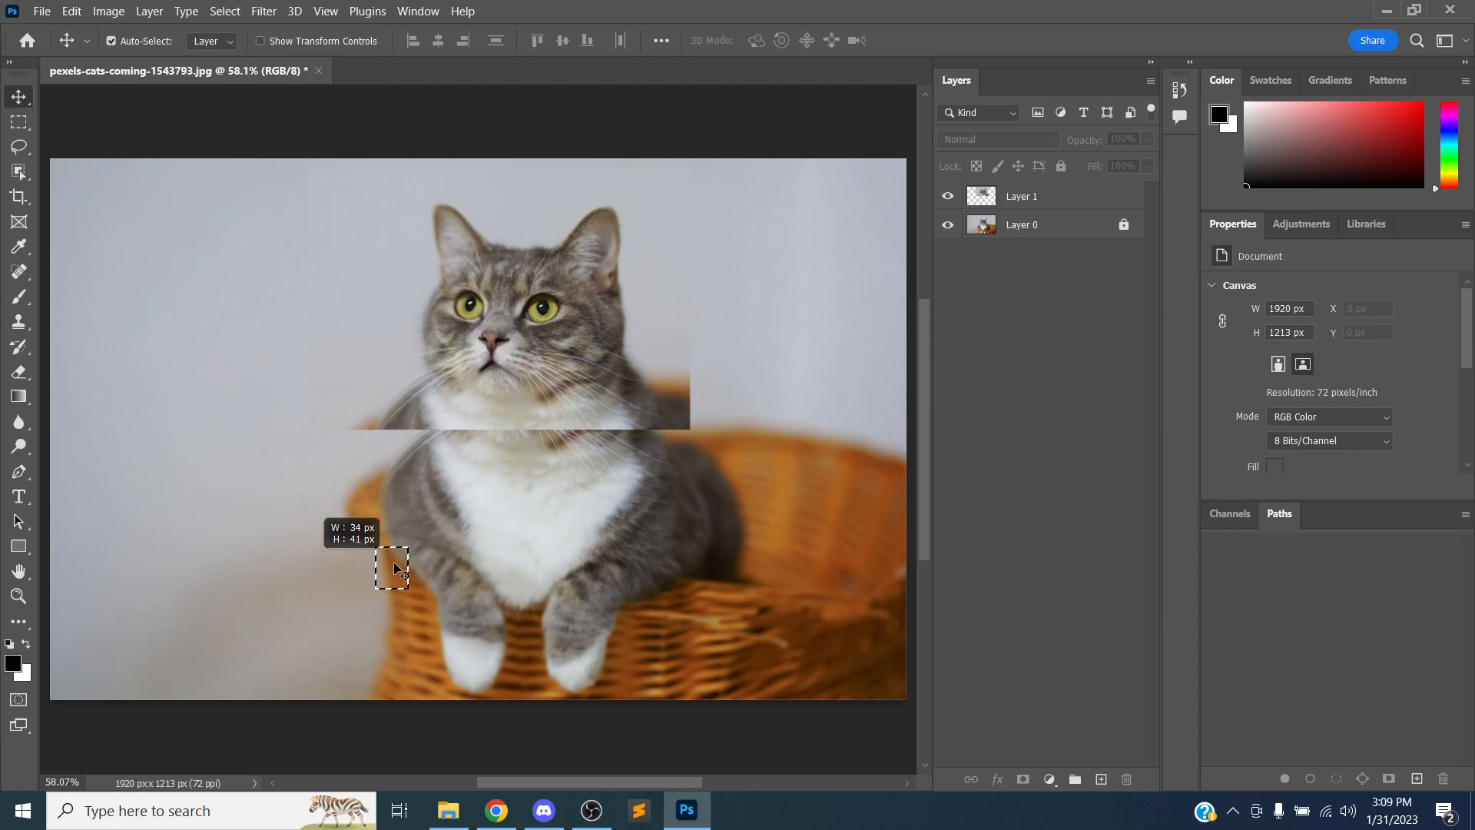
click(1064, 203)
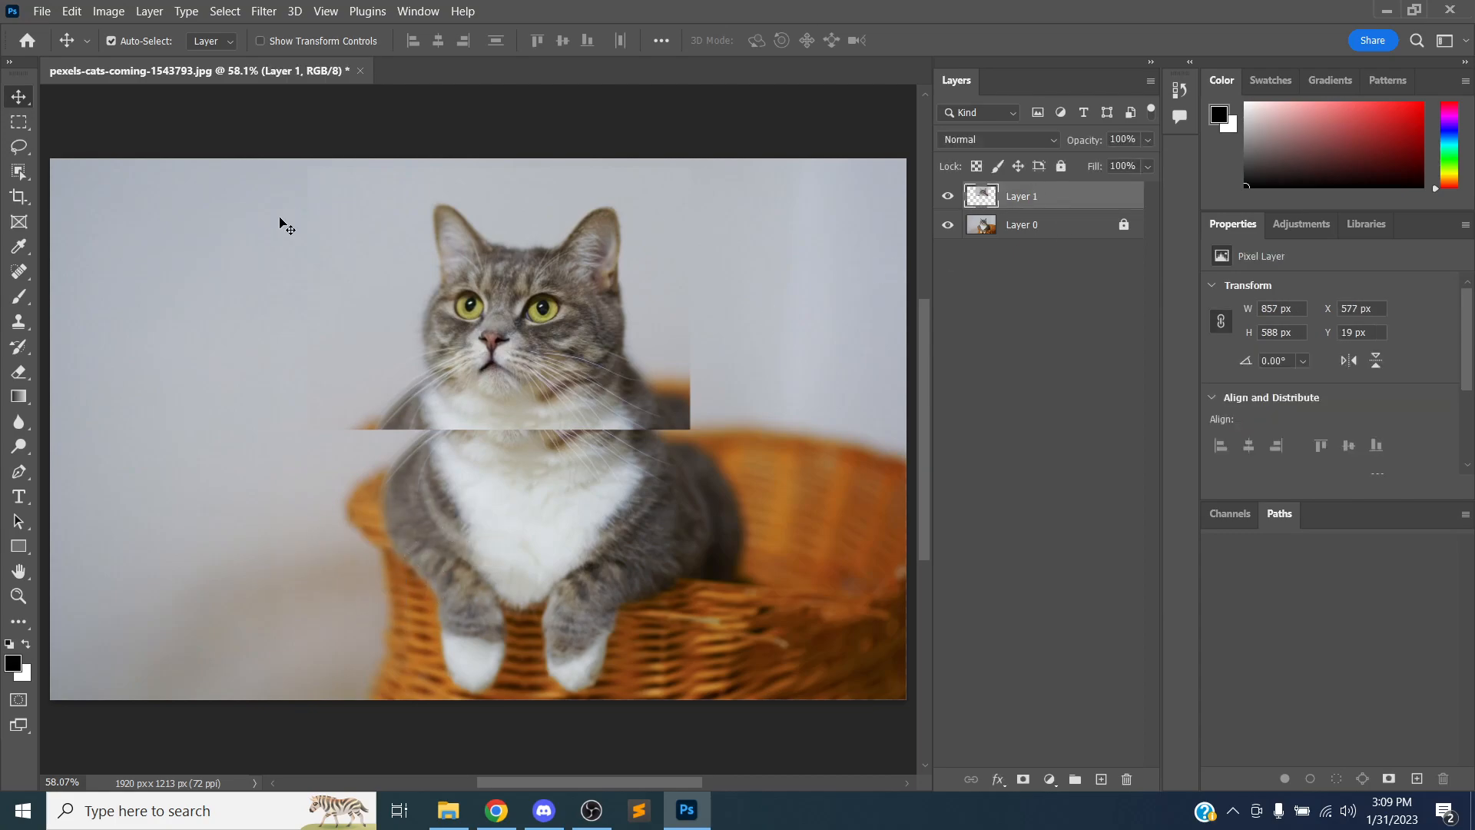
Switch to the Elliptical Marquee tool and draw an elliptical selection about 396 × 407 px on the upper-left background
click(17, 124)
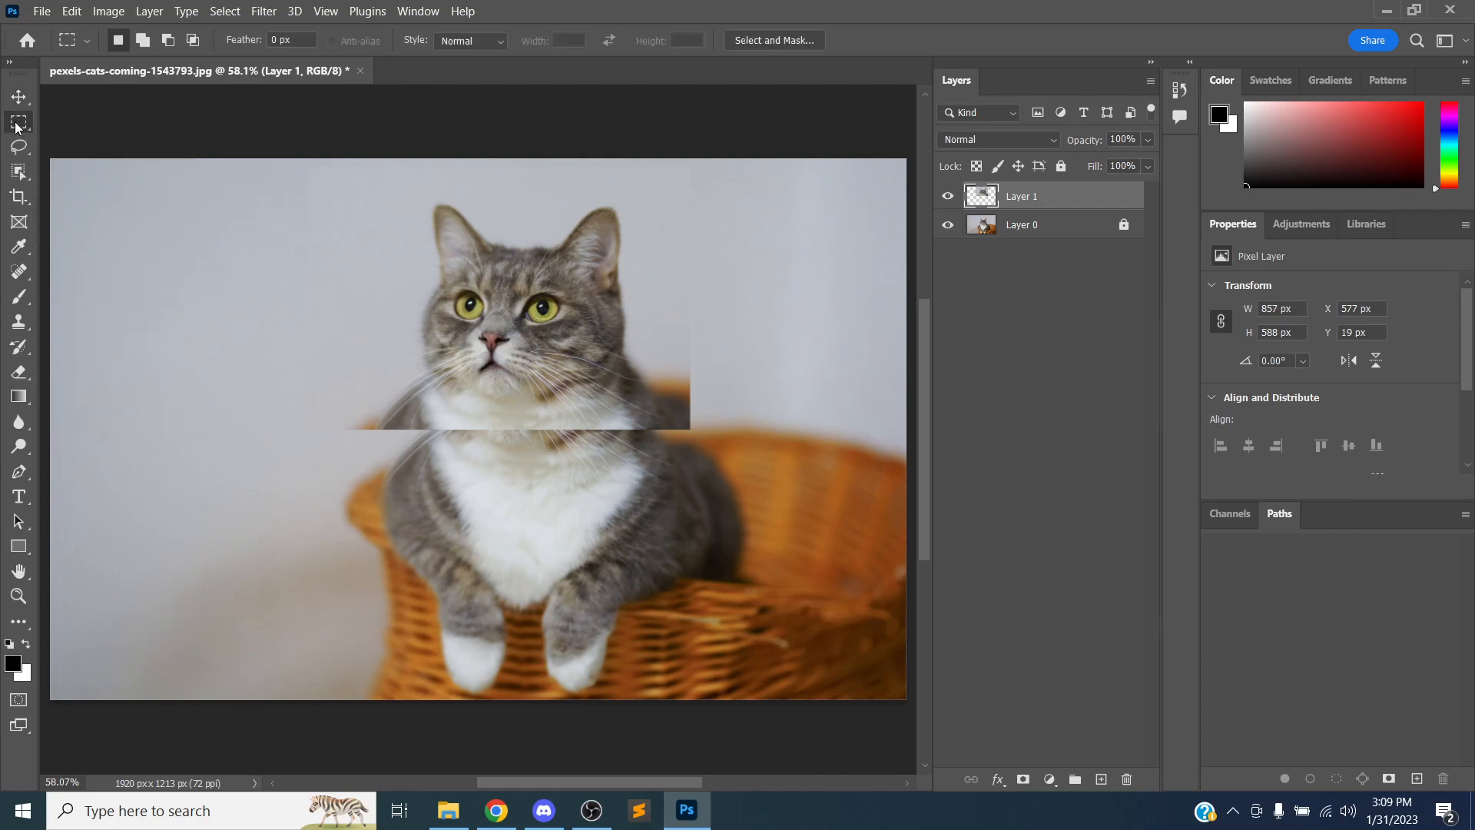
right_click(17, 126)
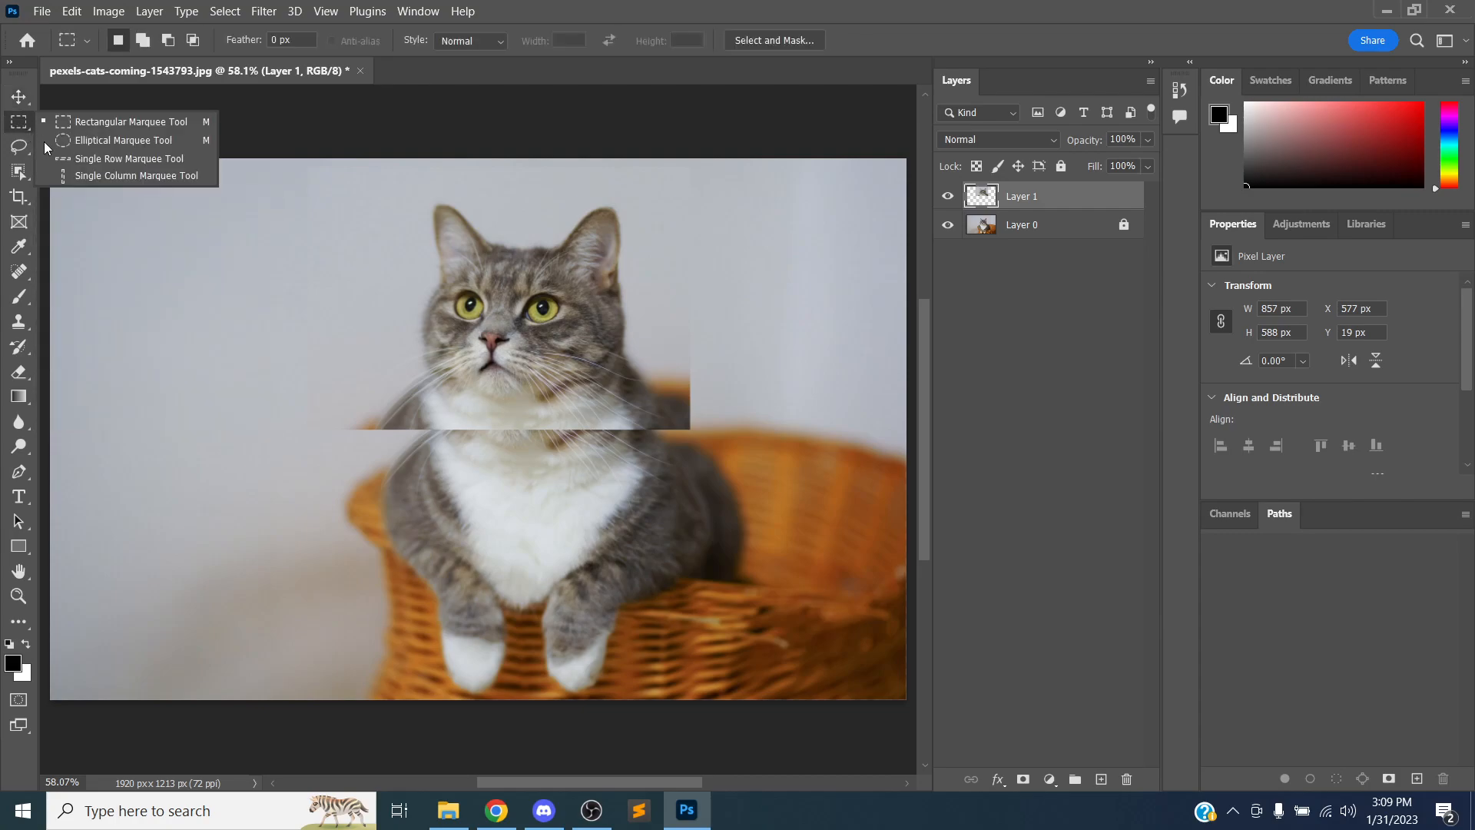
click(77, 141)
drag(129, 209, 311, 394)
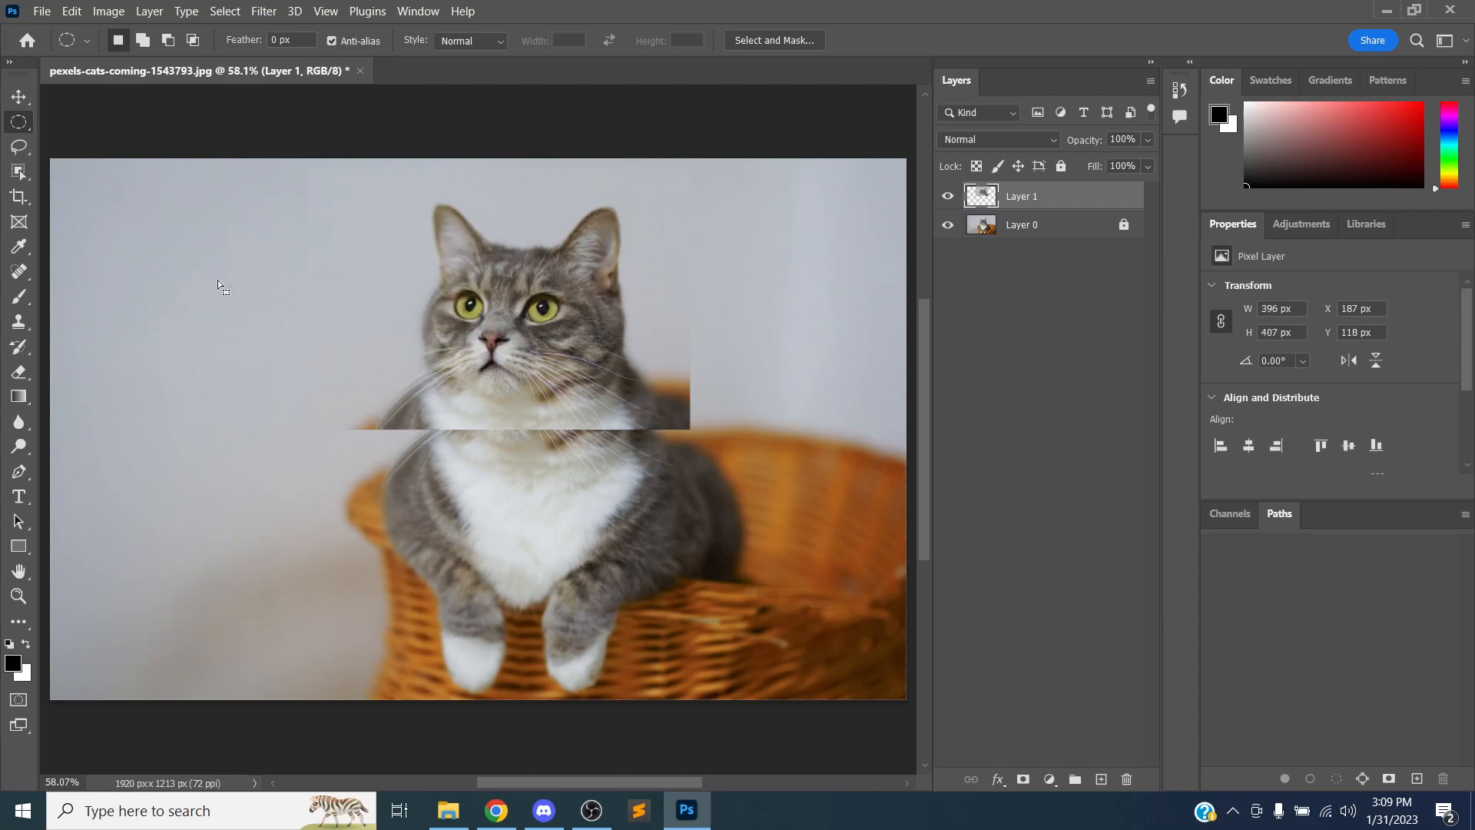
Look through the other marquee tool variants, such as Single Row and Rectangular Marquee
right_click(17, 126)
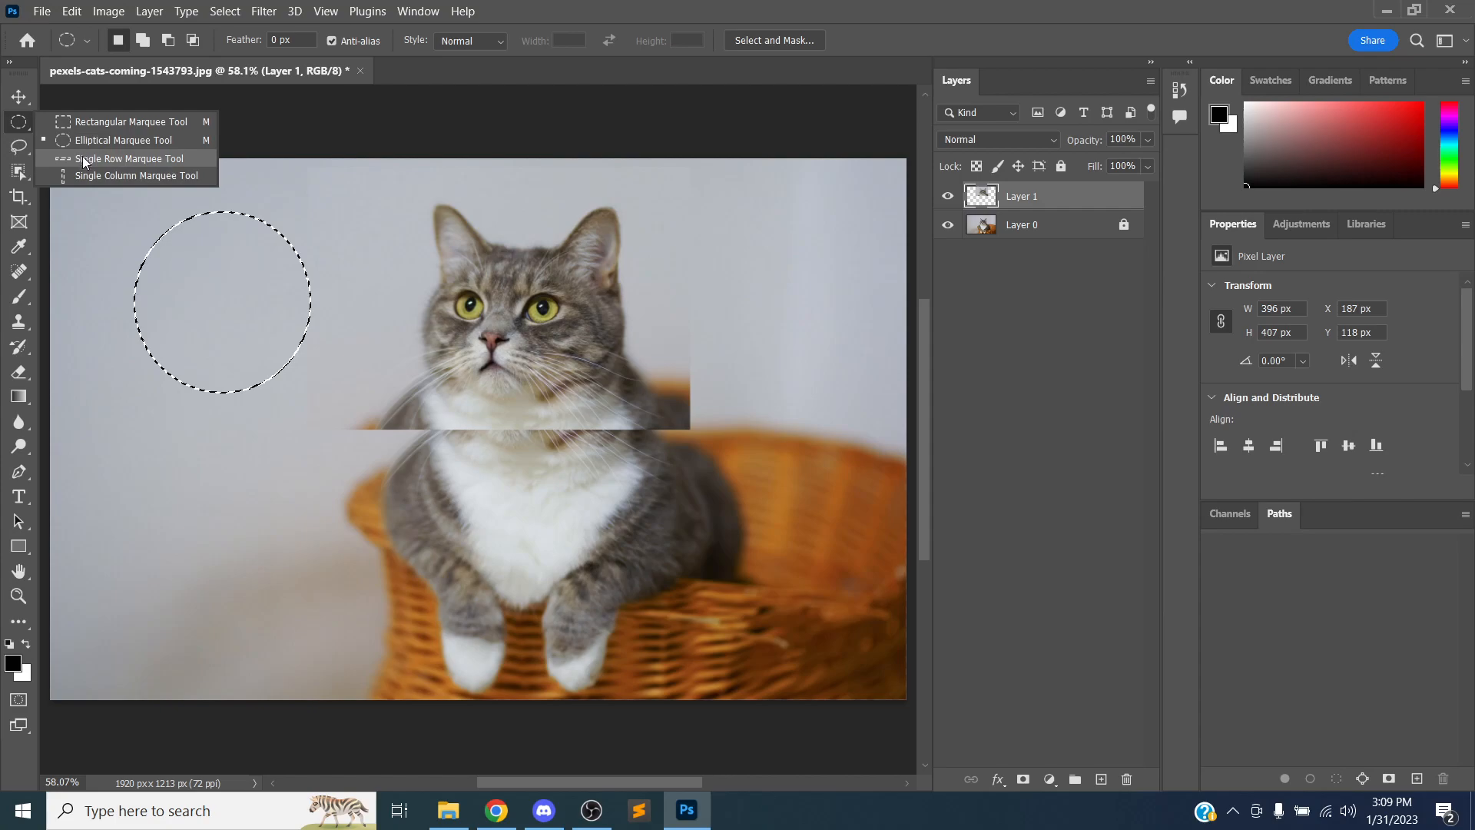
click(81, 156)
right_click(16, 126)
click(52, 123)
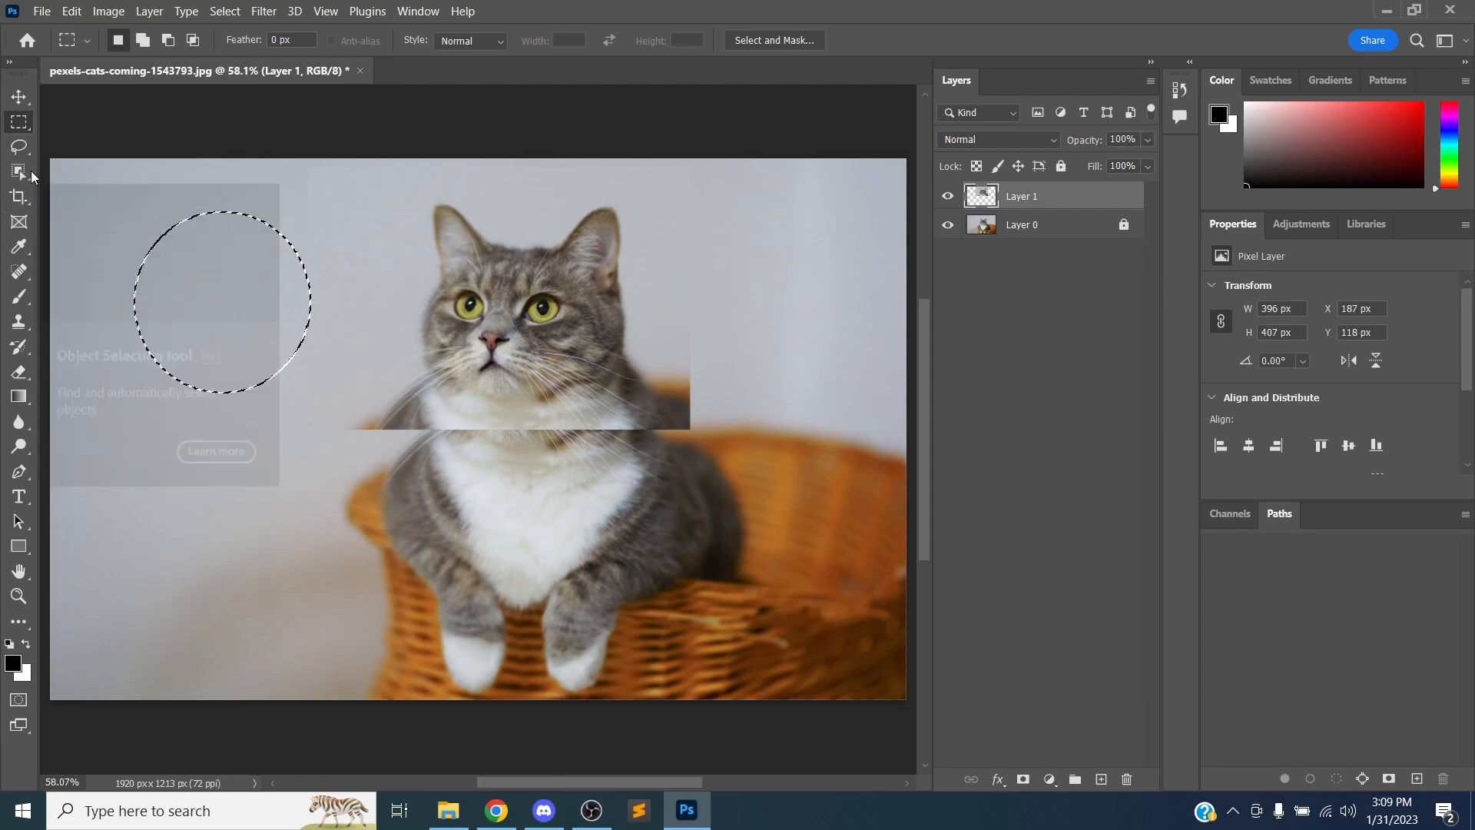
Switch to the Lasso tool and trace a freehand selection around the cat's left eye
click(18, 146)
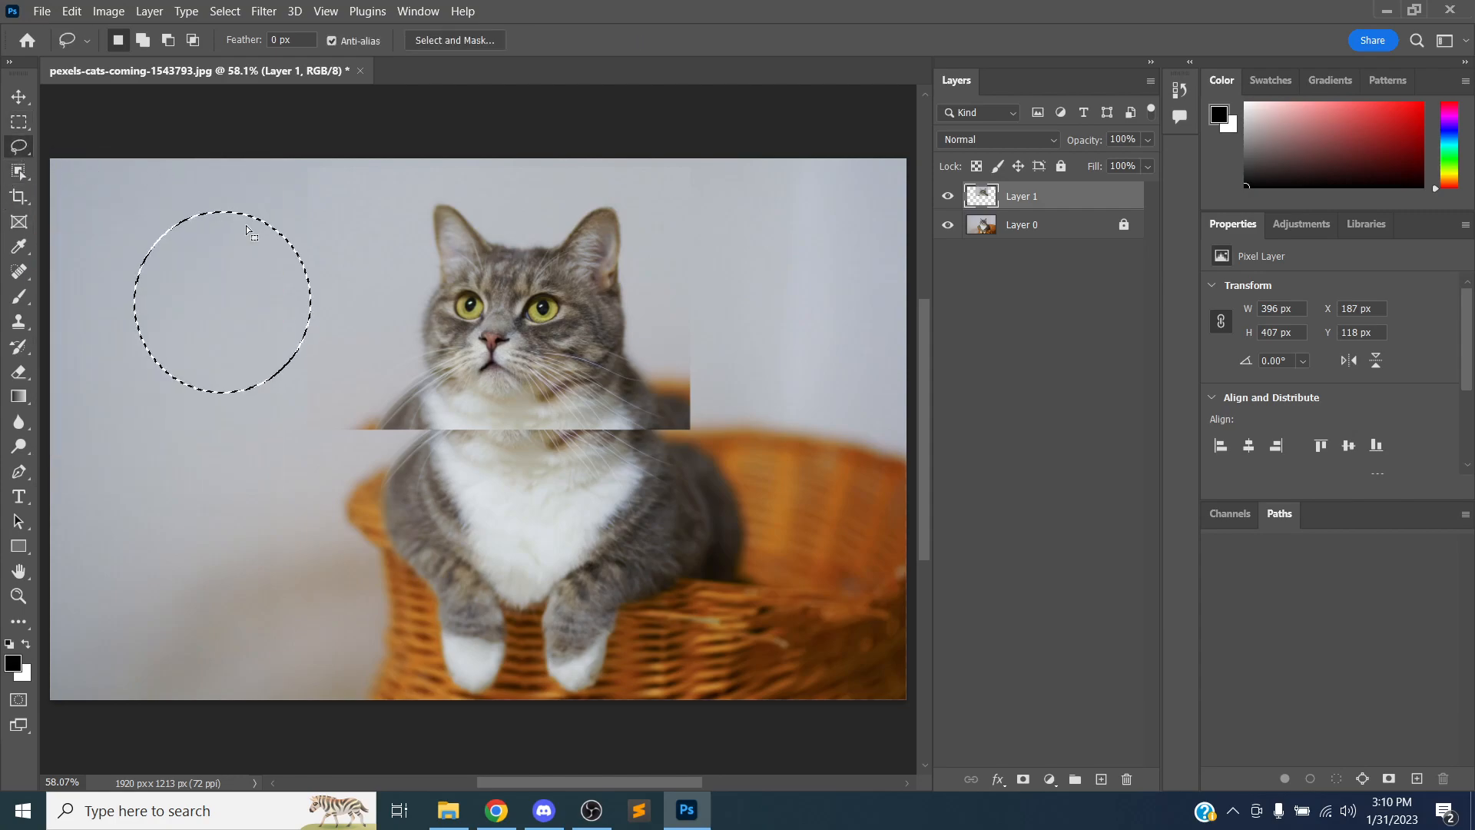
drag(367, 225, 378, 265)
drag(458, 384, 500, 333)
click(470, 306)
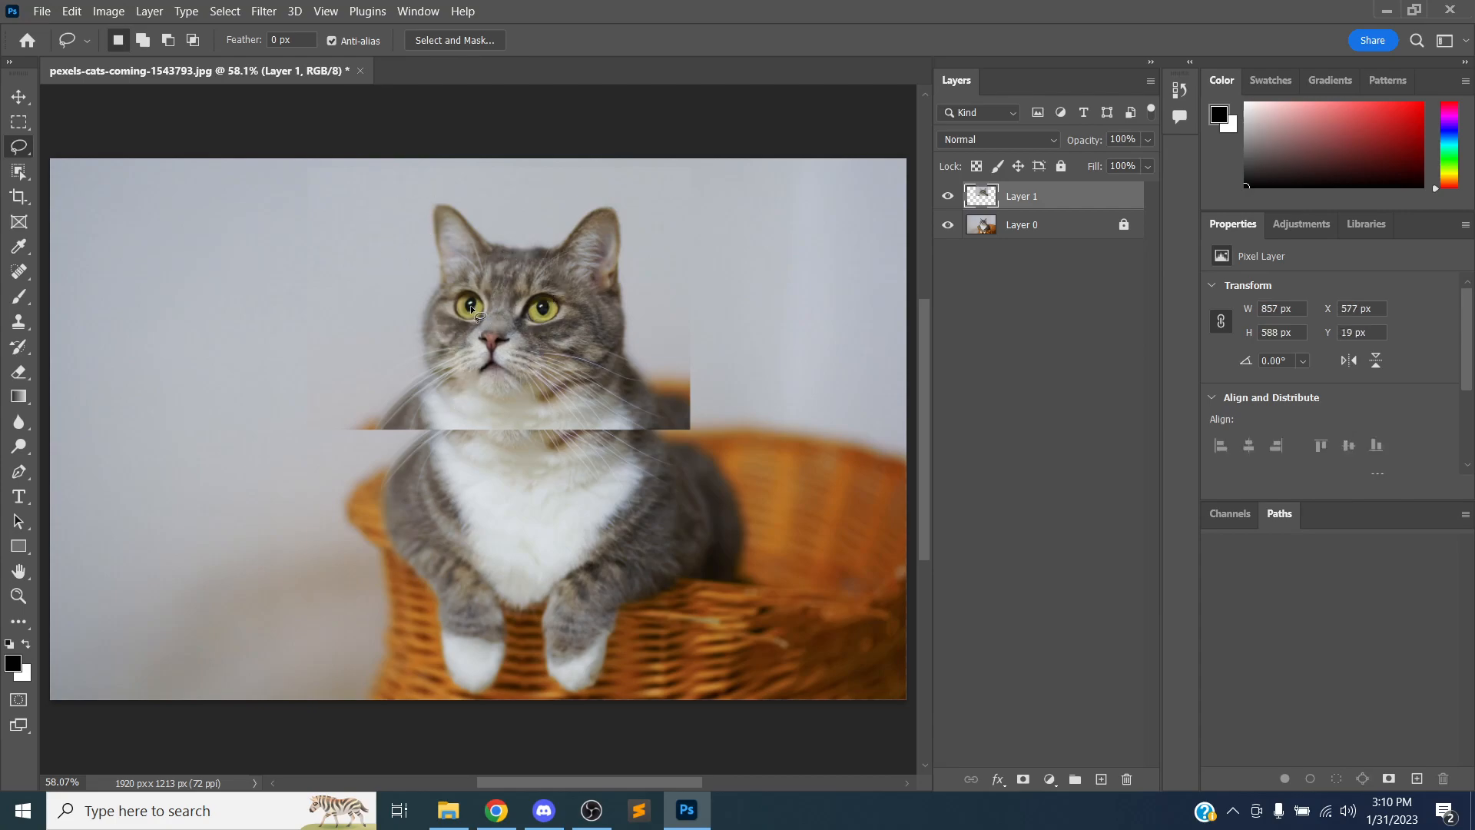
mouse_move(486, 324)
mouse_down()
mouse_move(504, 297)
mouse_move(482, 390)
mouse_up()
click(459, 358)
drag(454, 340, 476, 343)
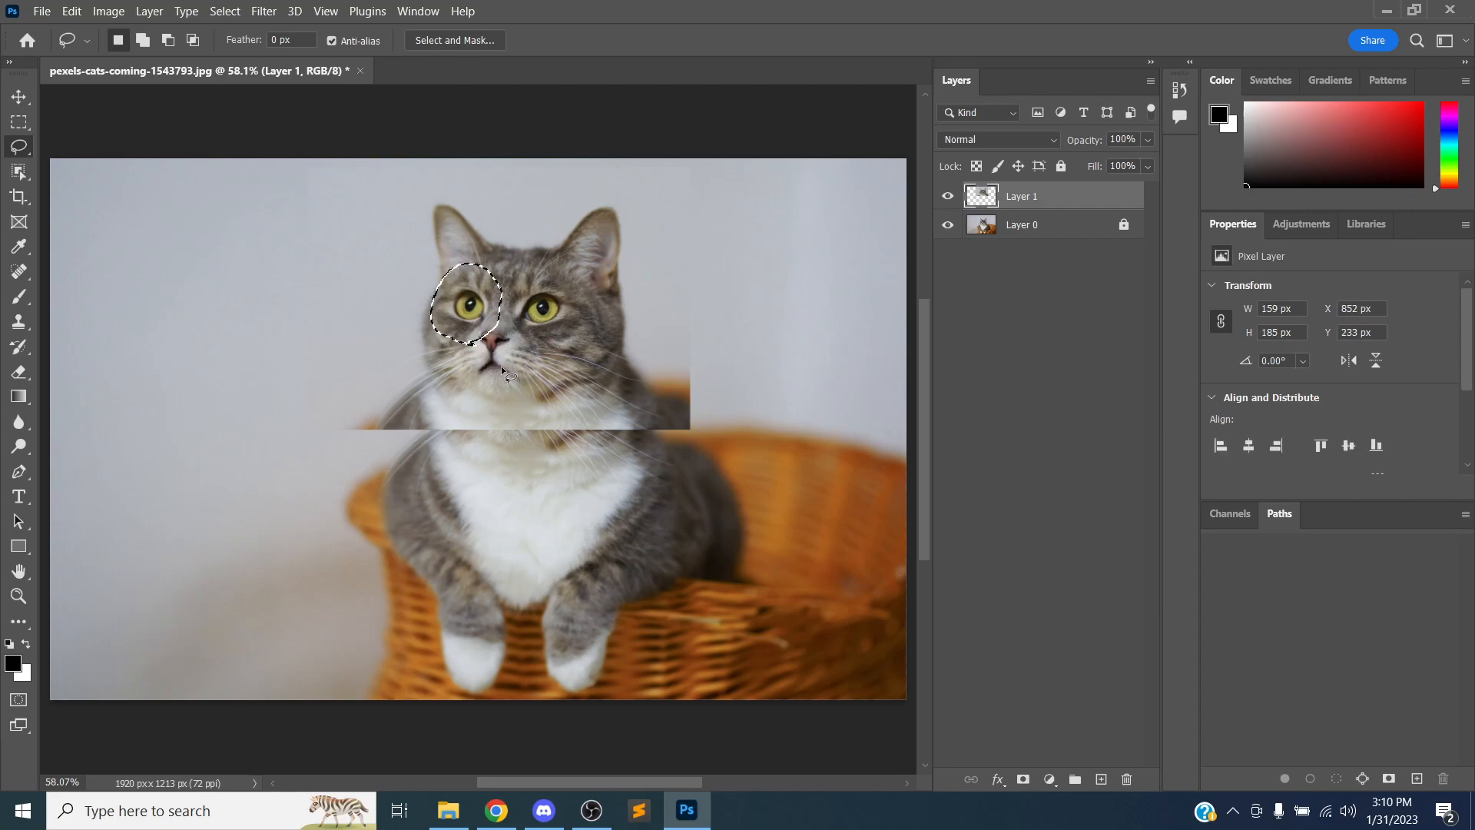
Add the cat's right eye to the lasso selection so both eyes are selected
click(542, 328)
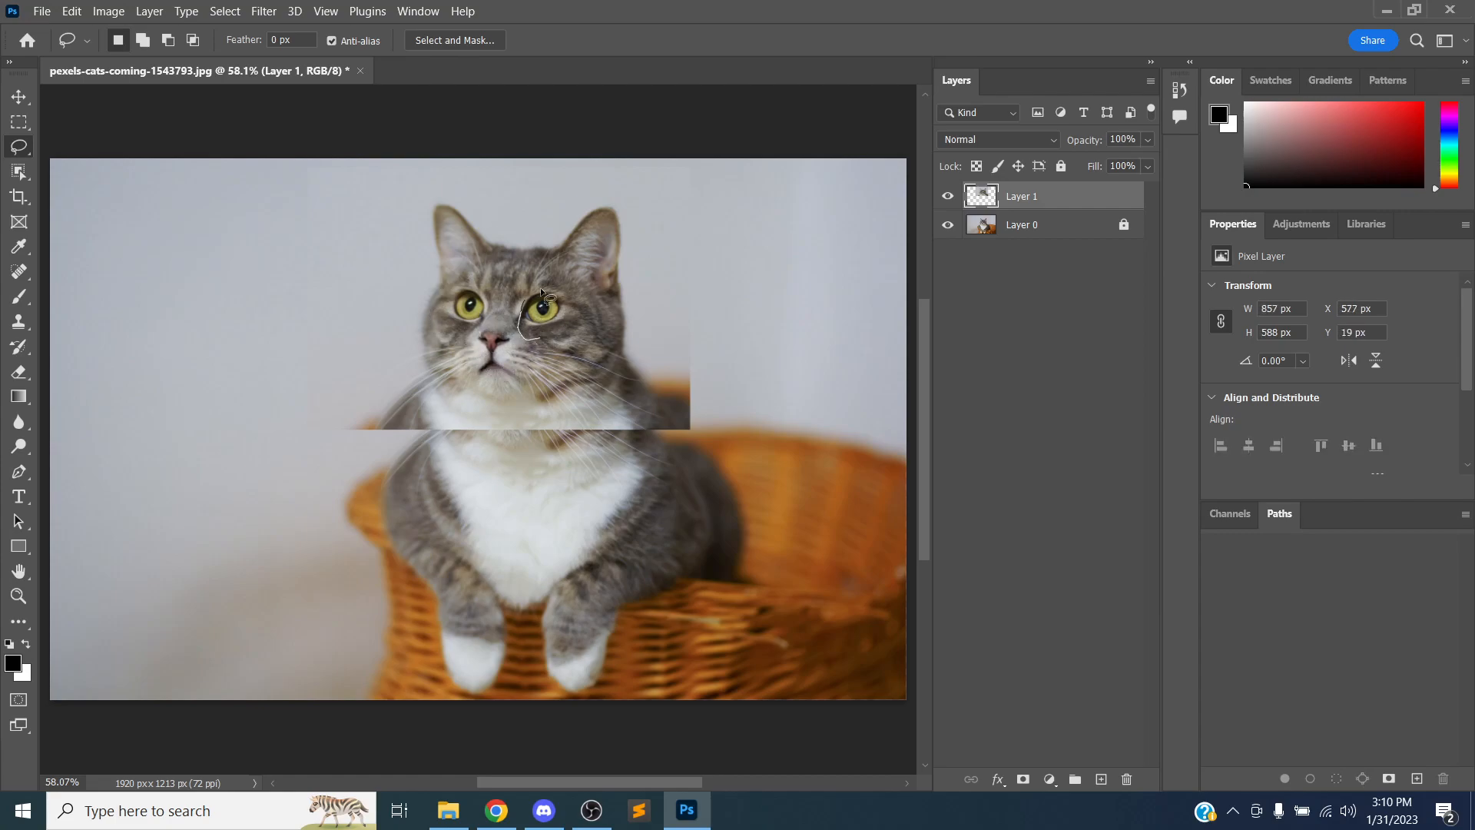
mouse_move(545, 343)
mouse_down()
mouse_move(479, 277)
mouse_move(435, 288)
mouse_move(443, 329)
mouse_move(481, 335)
mouse_move(495, 310)
mouse_move(518, 326)
mouse_move(560, 284)
mouse_up()
click(489, 315)
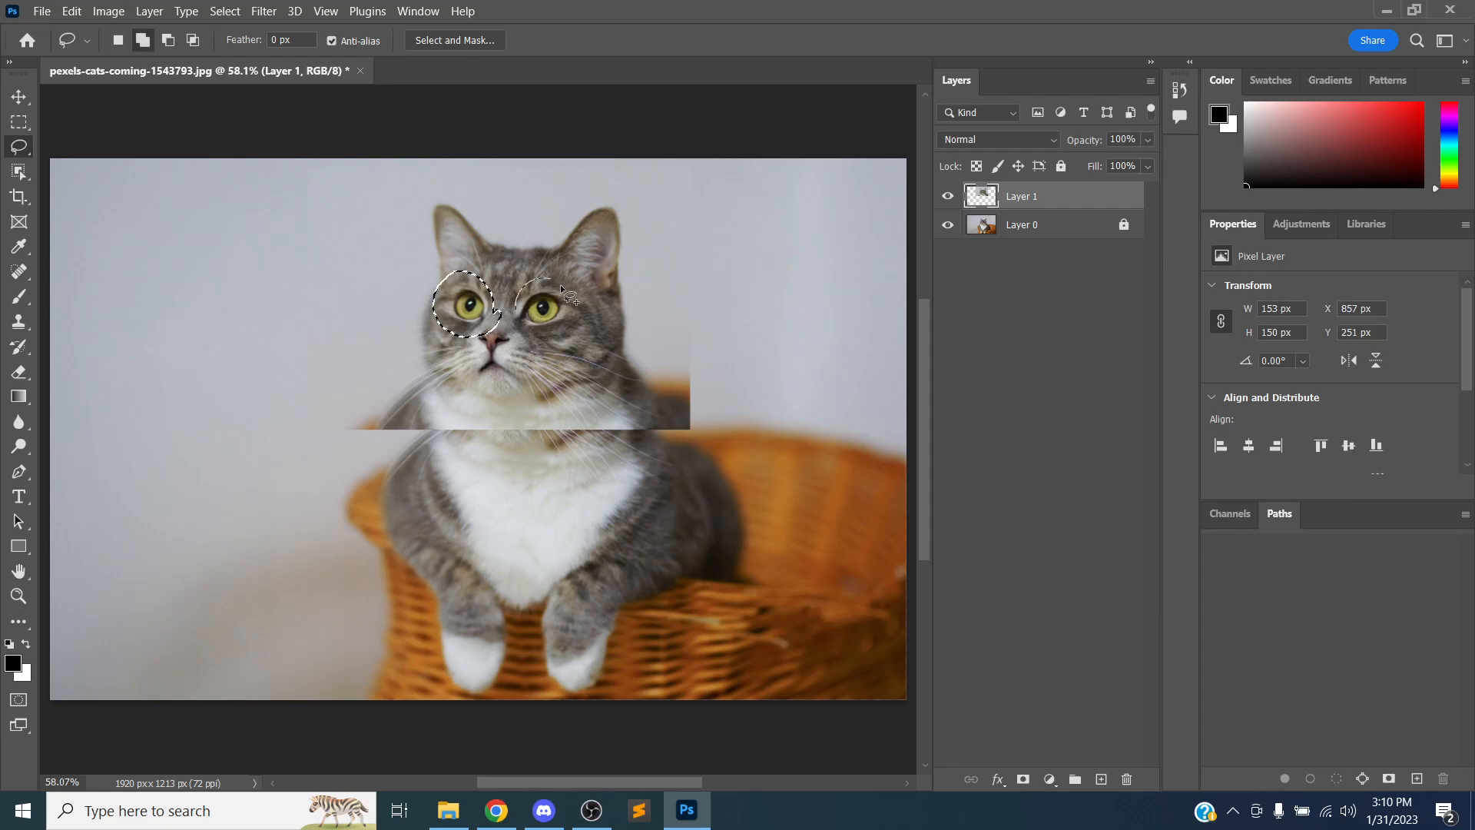
drag(525, 337, 507, 315)
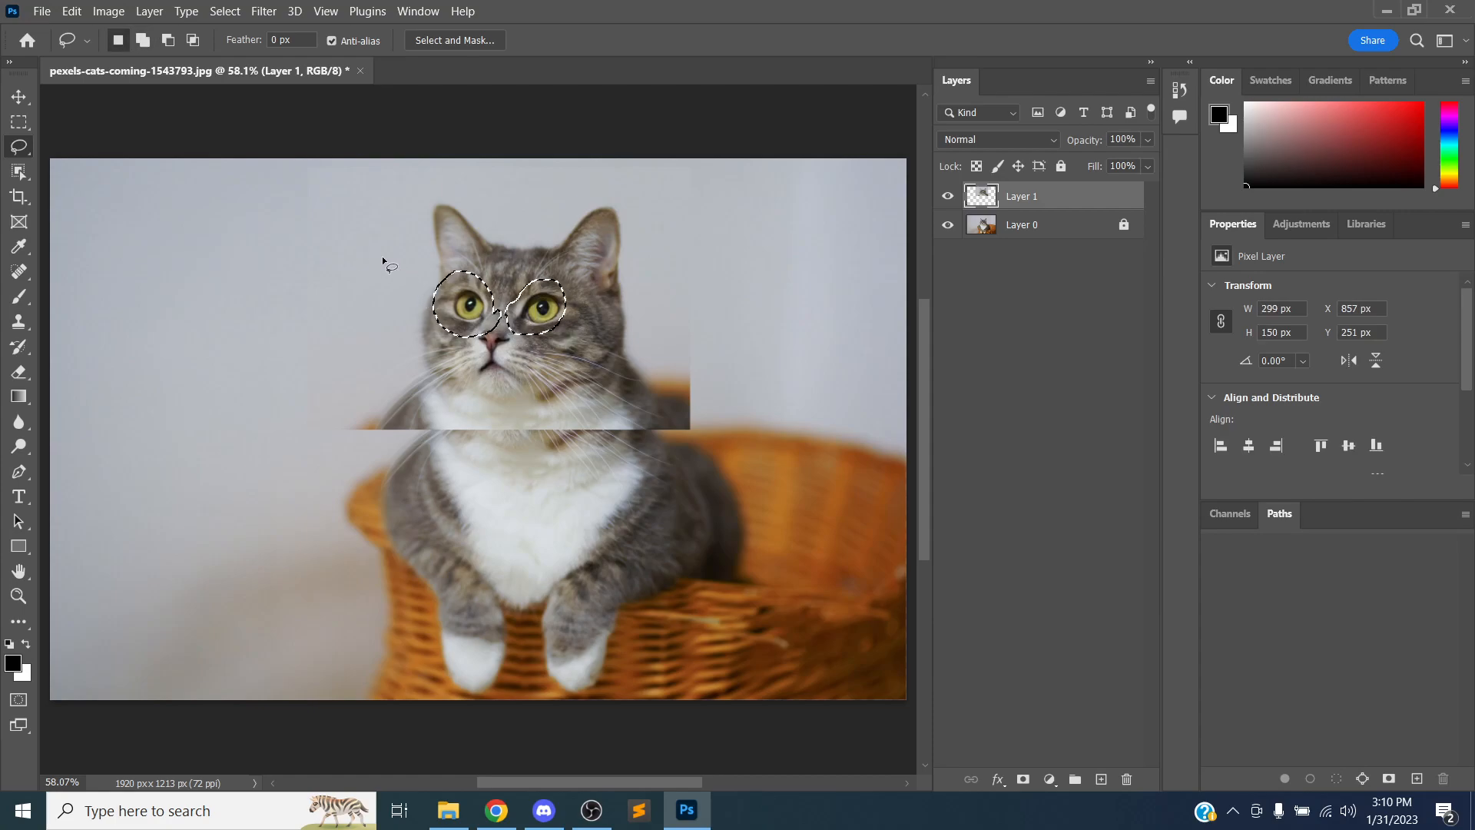
Cut the selected eyes, paste them onto a new layer and move them to the upper-right background
key(ctrl+x)
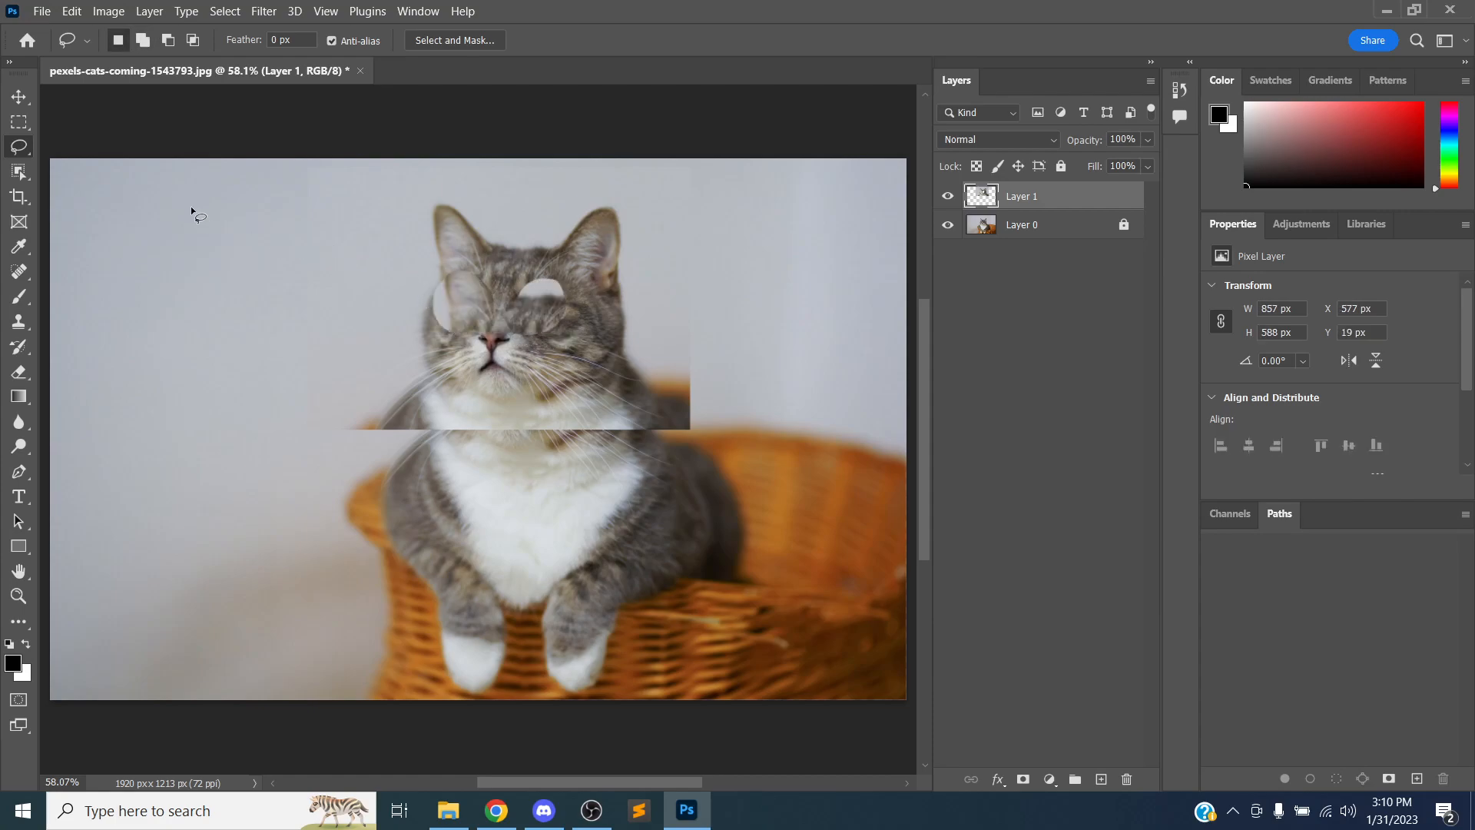
key(ctrl+v)
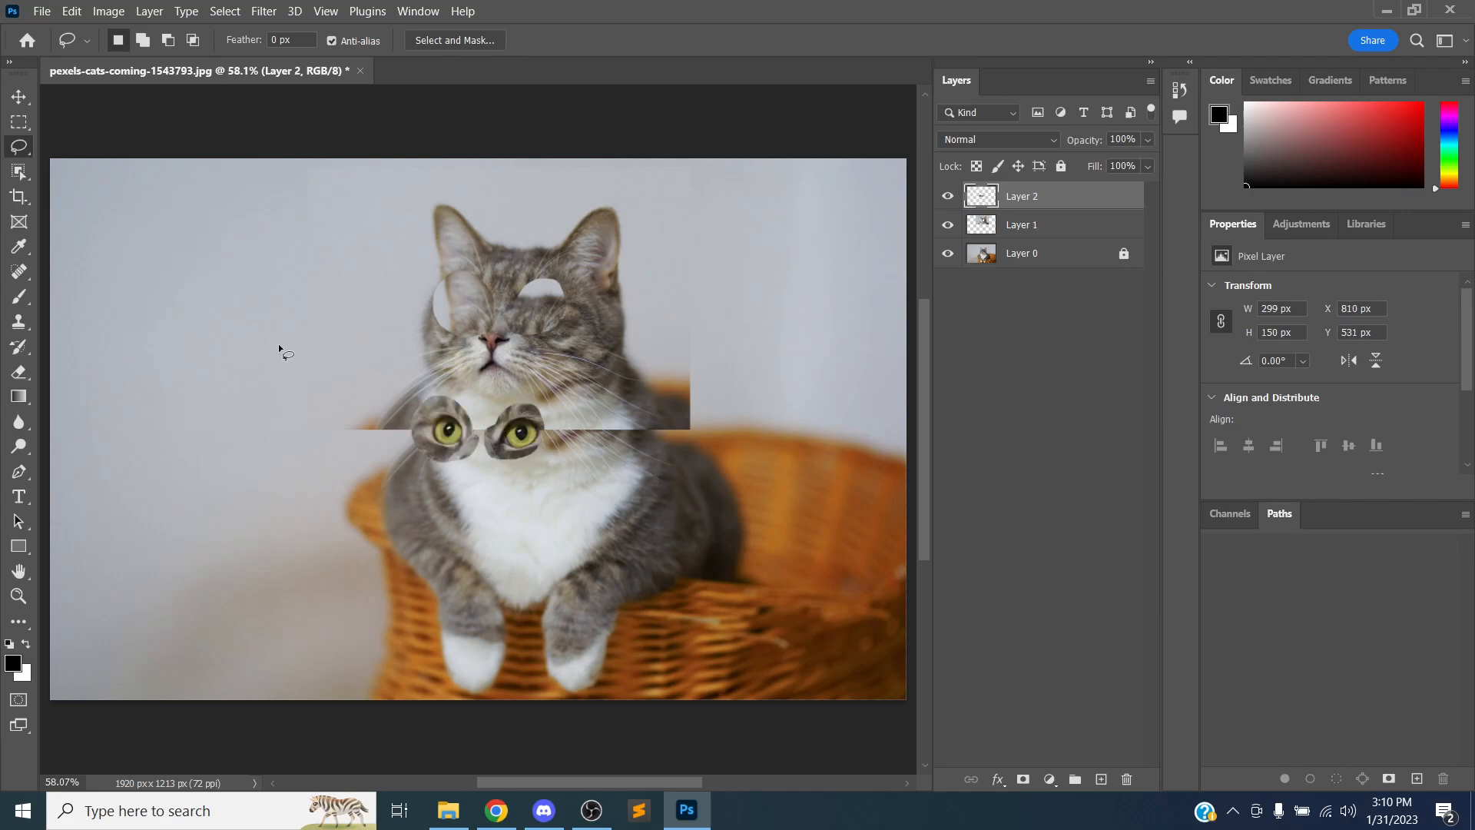
click(25, 103)
mouse_move(440, 412)
mouse_down()
mouse_move(444, 297)
mouse_move(601, 209)
mouse_move(742, 248)
mouse_move(752, 237)
mouse_up()
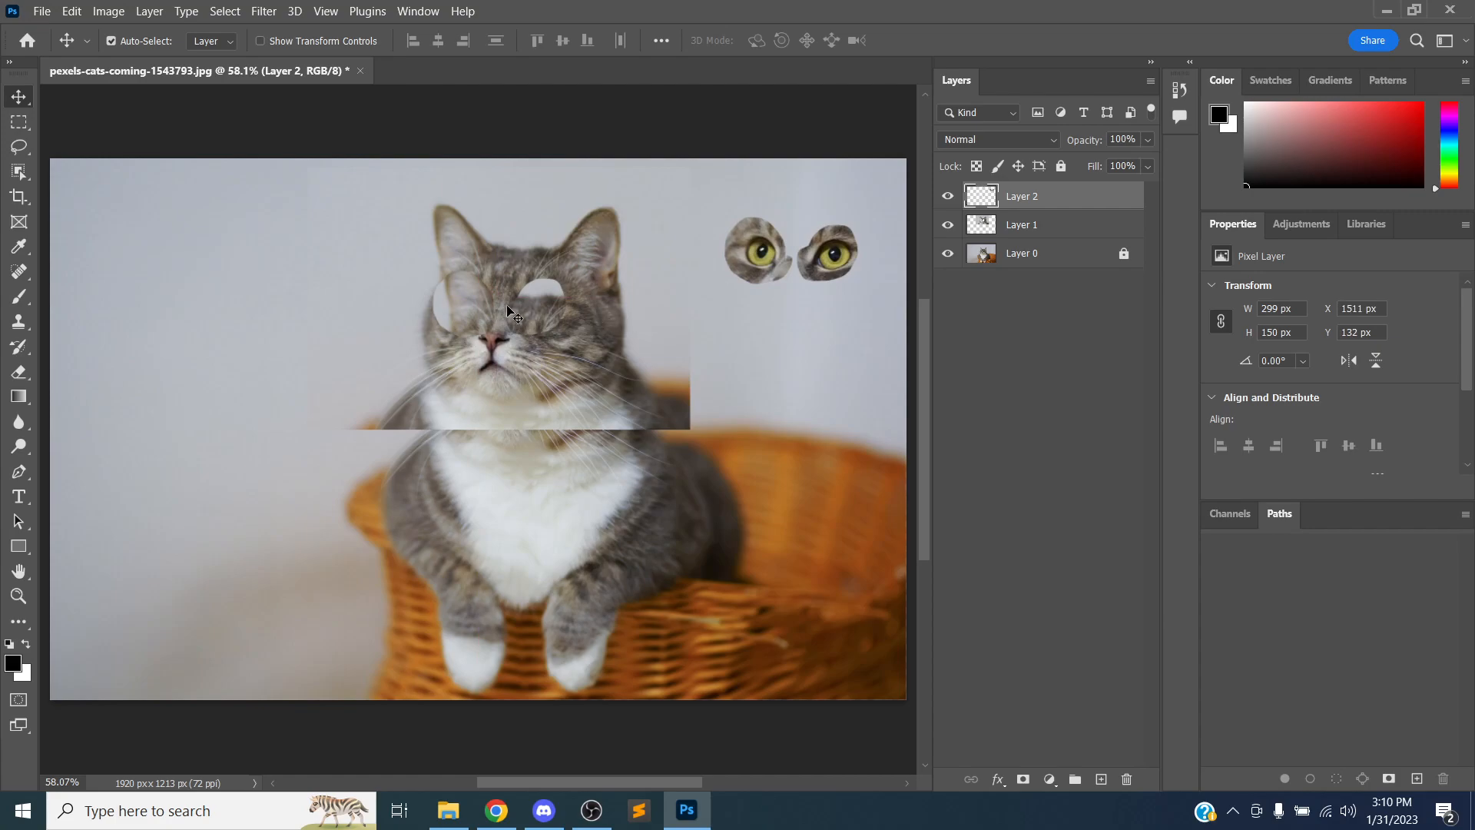
Look through the lasso tool variants, including Polygonal and Magnetic Lasso
click(23, 146)
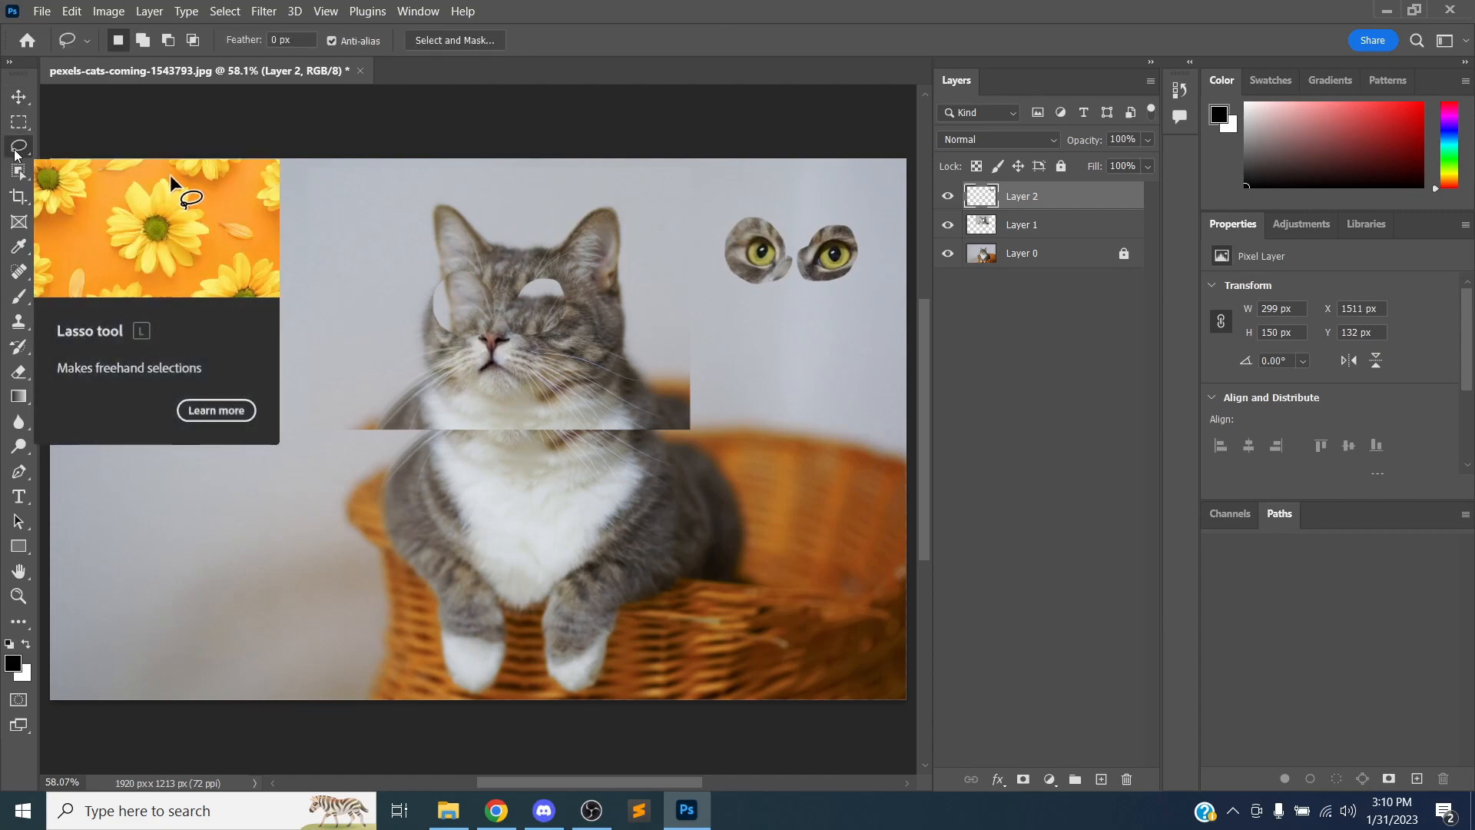
right_click(15, 154)
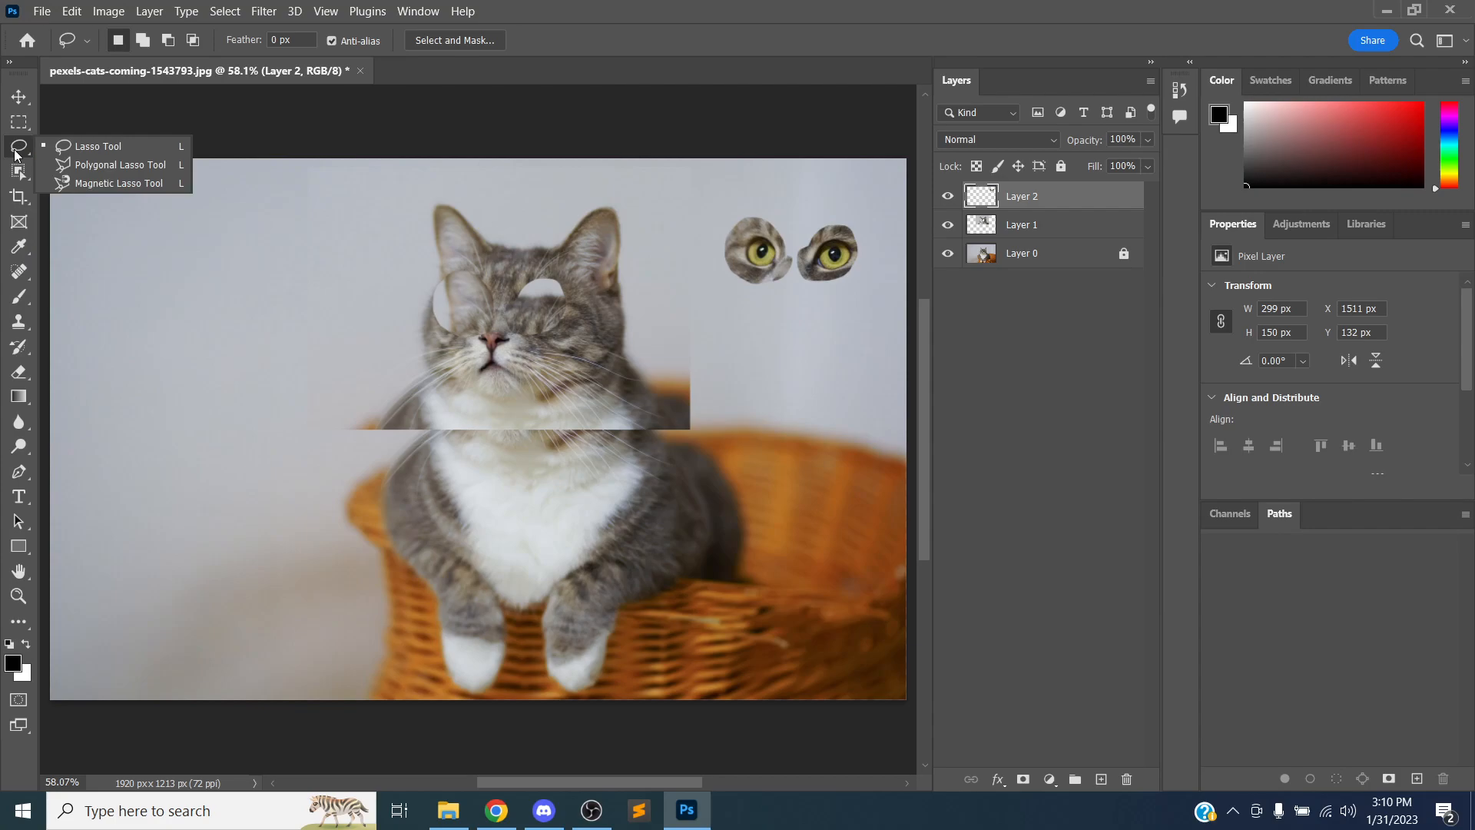
click(94, 150)
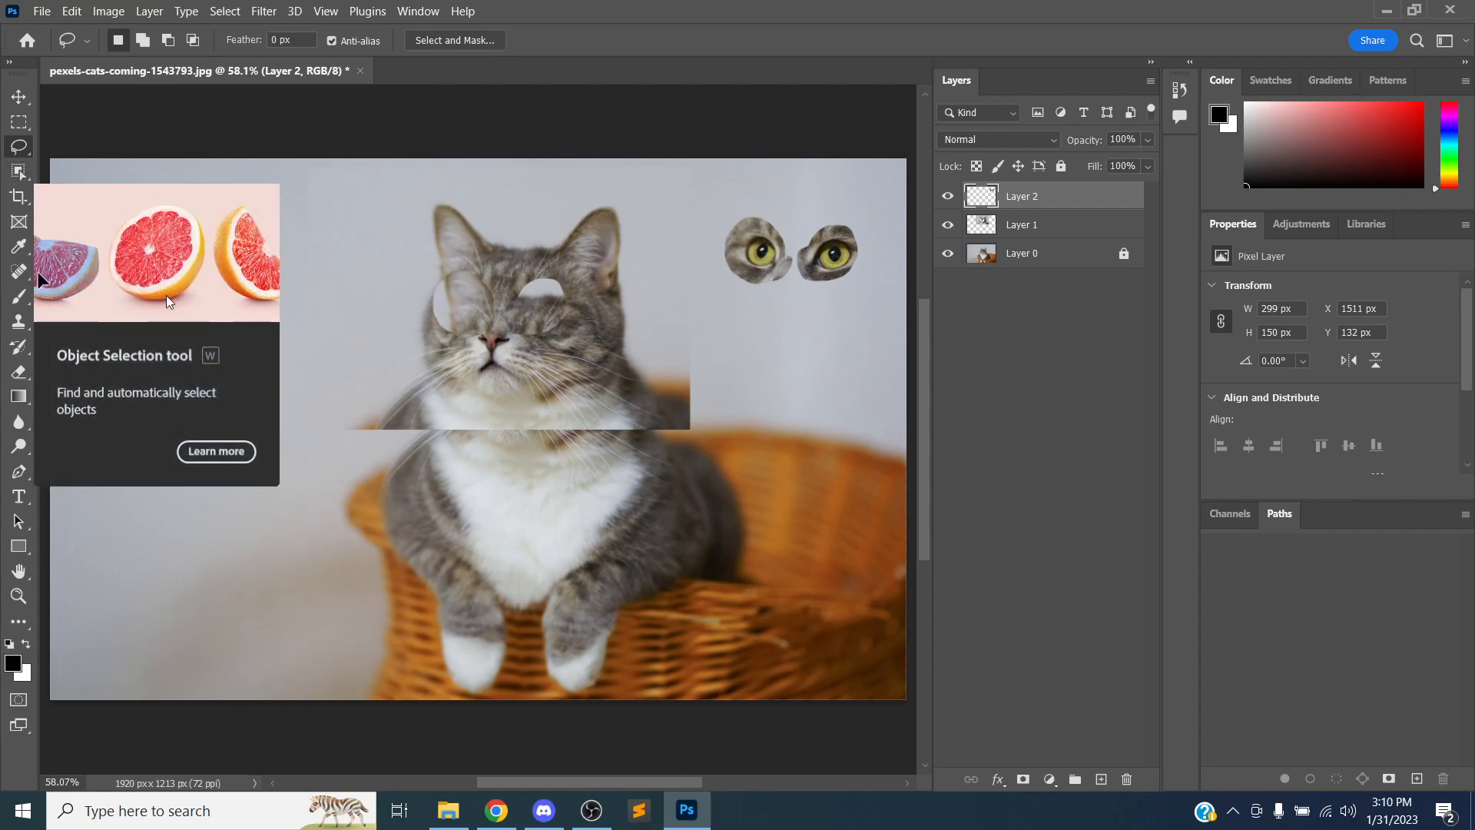
Switch to Discord to check the class call's participant list, then return to Photoshop
click(544, 810)
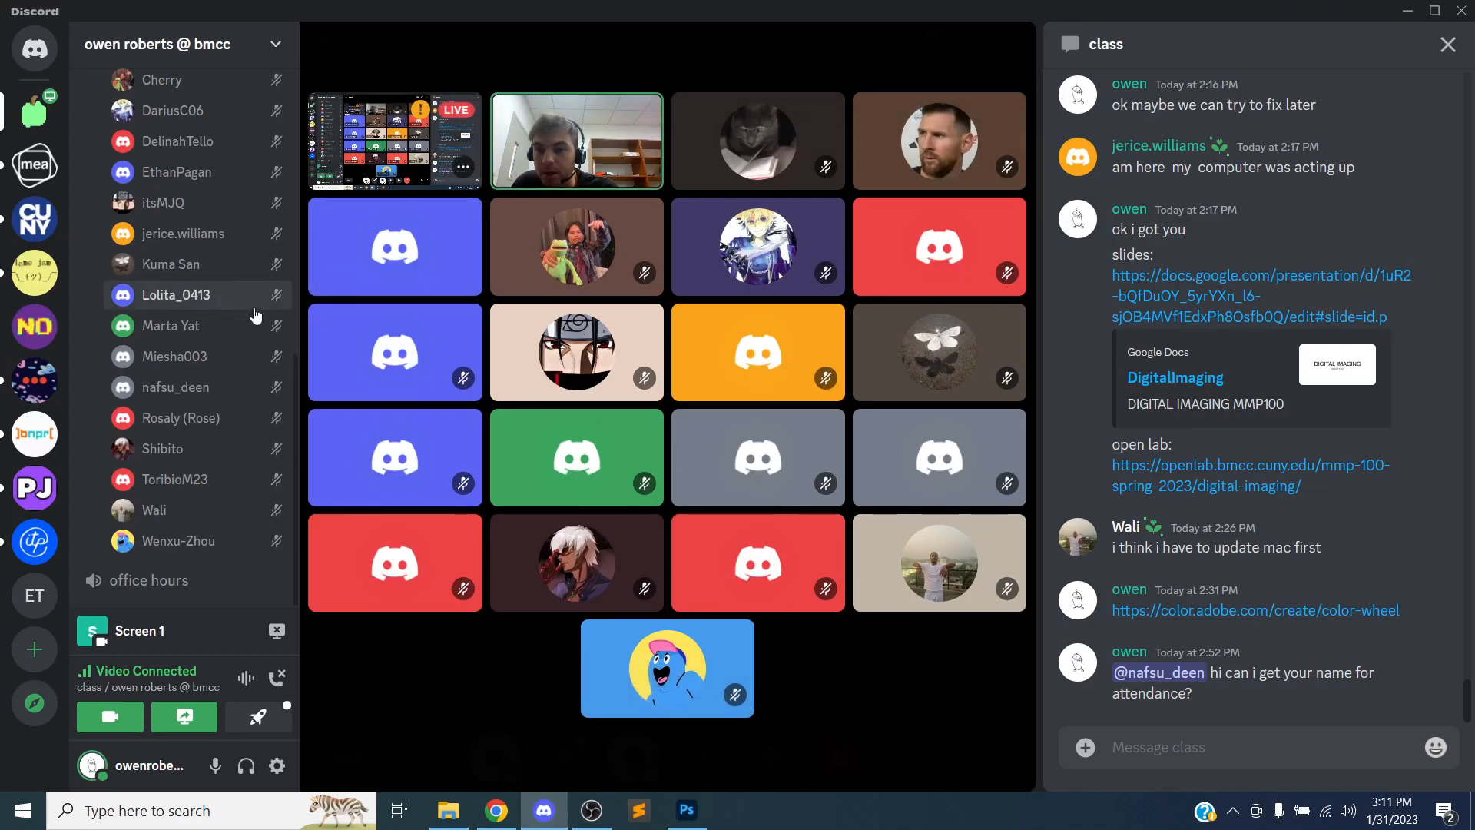
scroll(241, 287, up, 5)
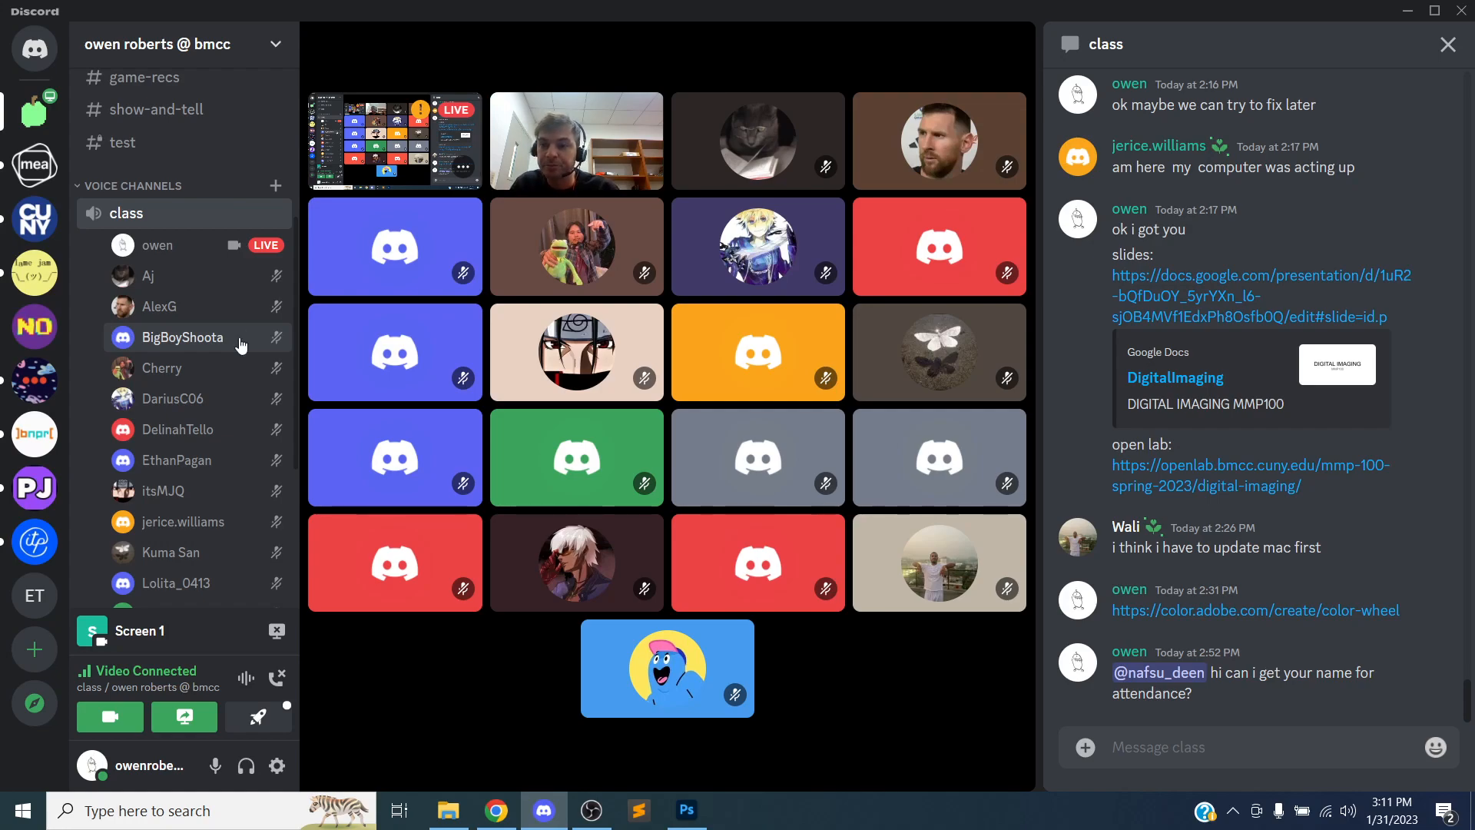
mouse_move(369, 299)
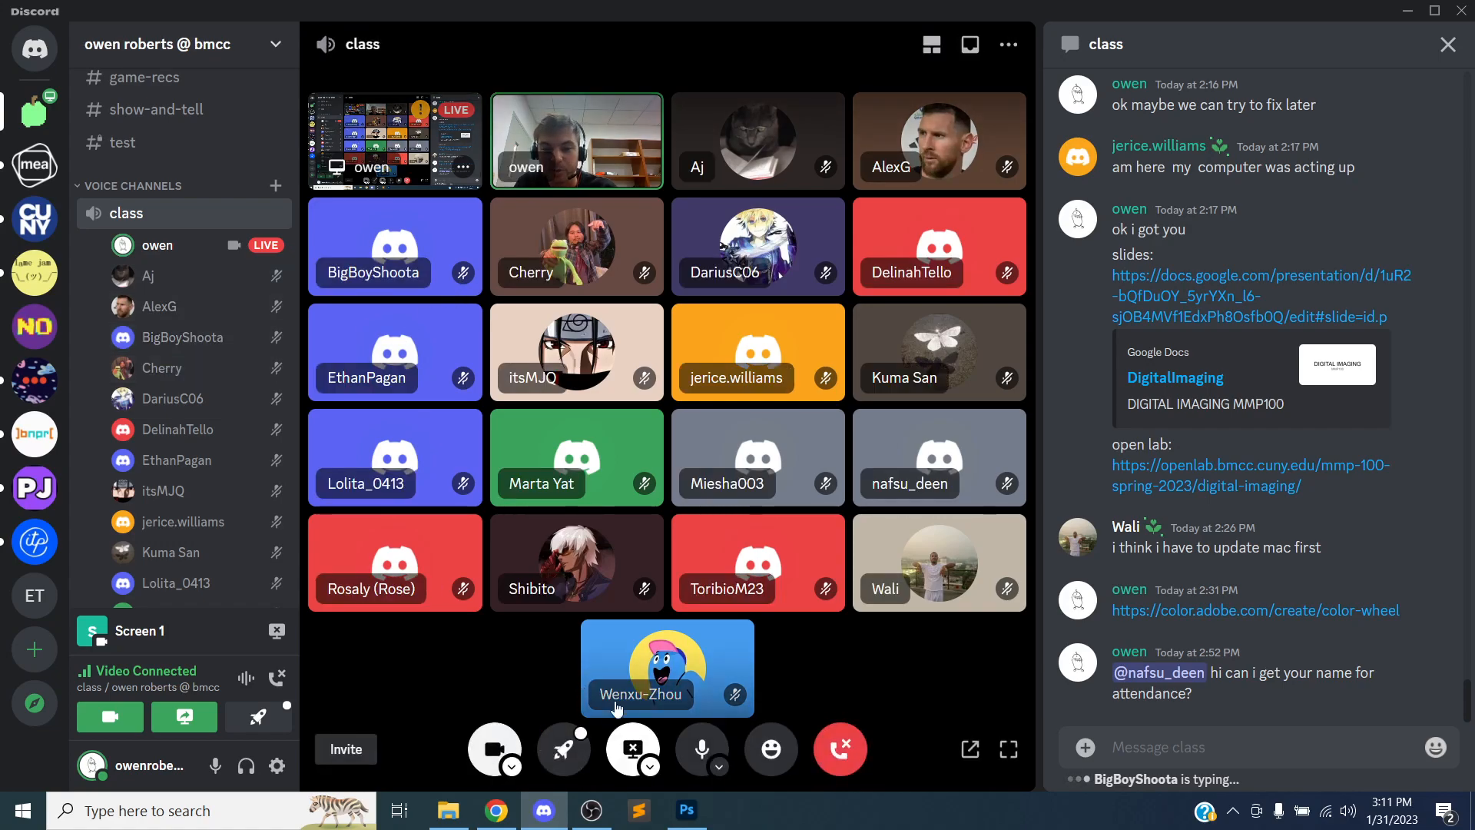
click(686, 811)
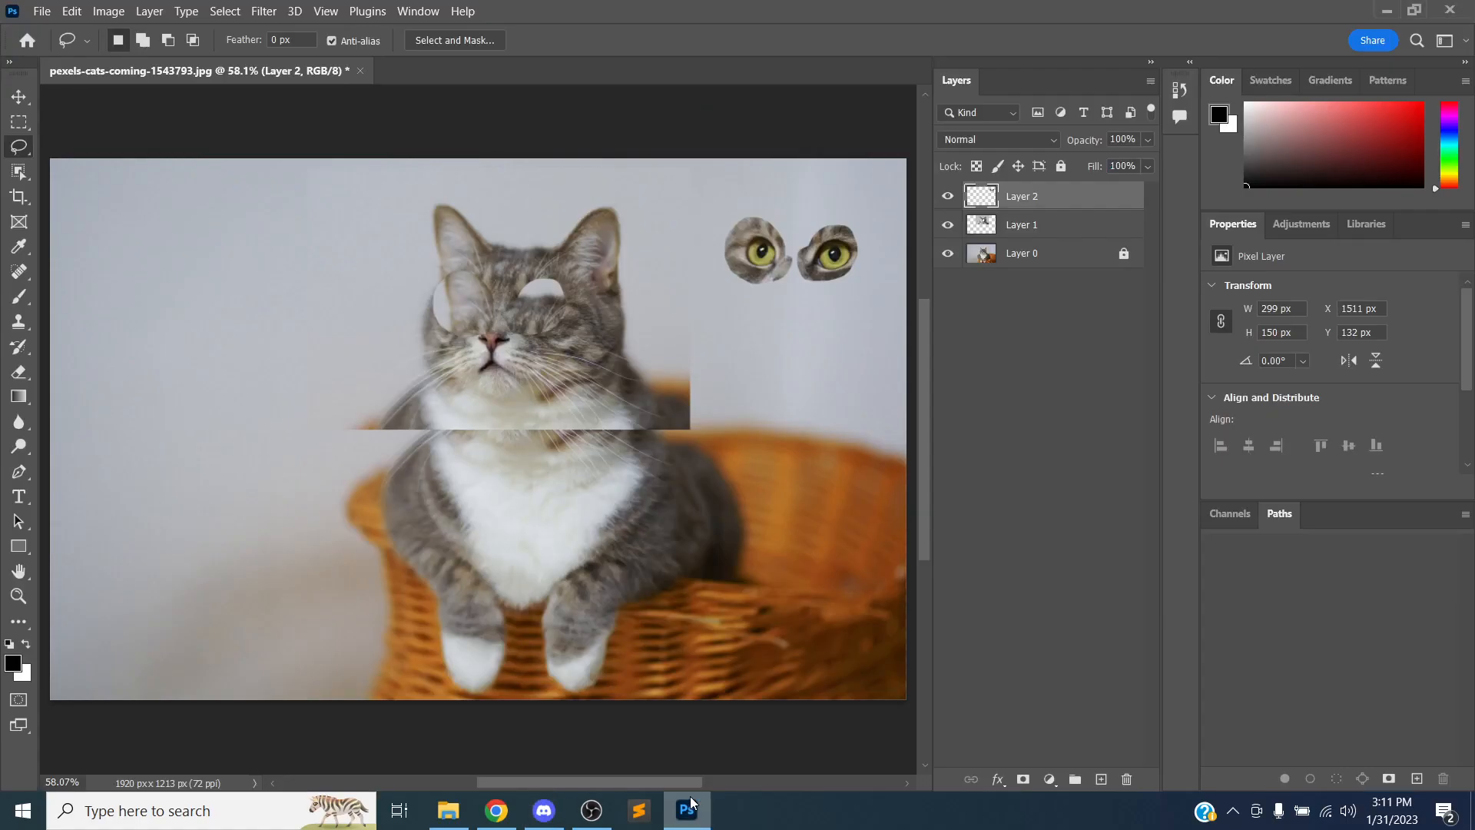
Try cropping off the image's left side with the Crop tool, then undo the crop
click(19, 201)
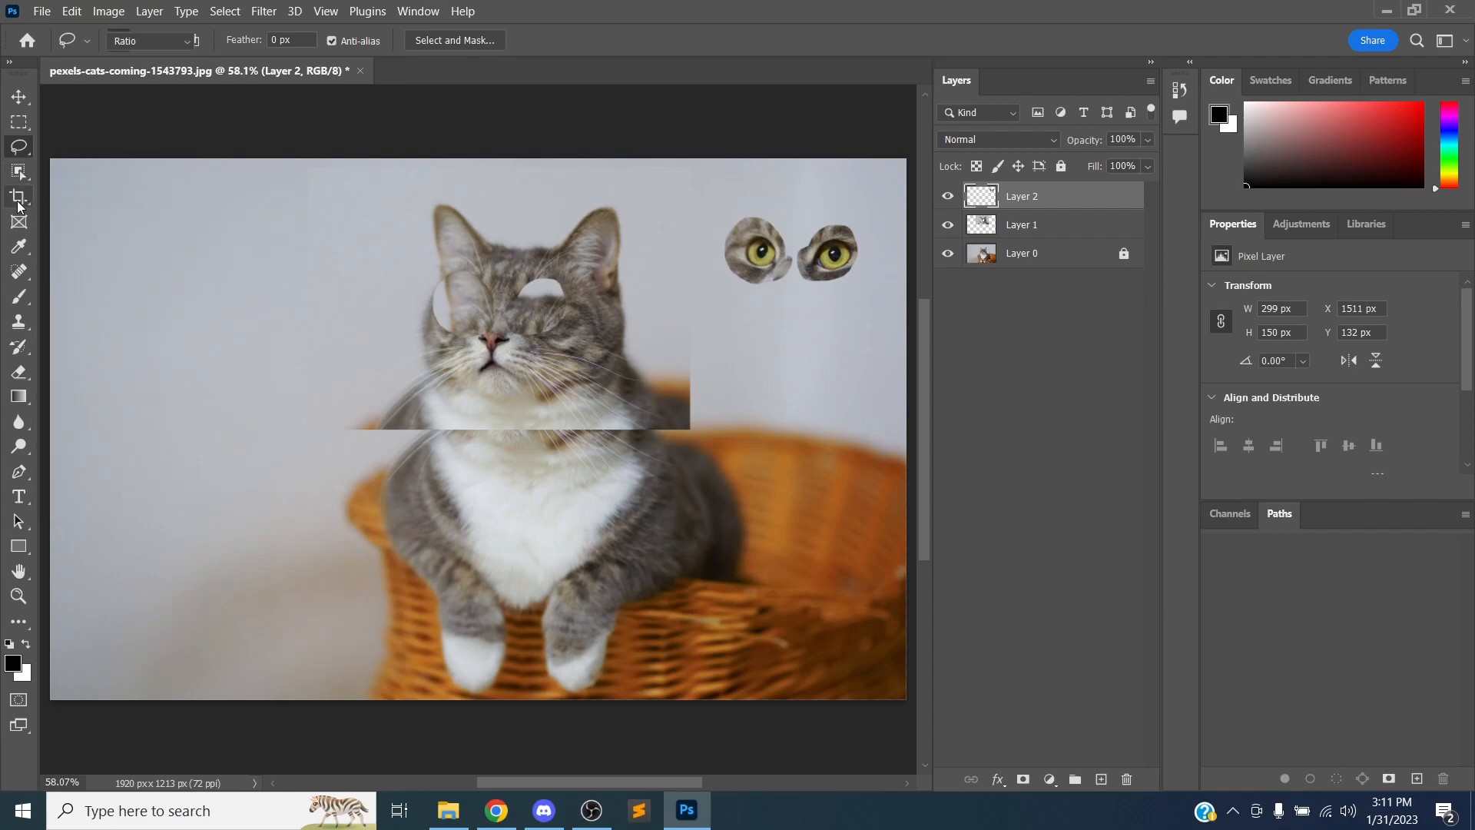
mouse_move(471, 150)
mouse_down()
mouse_move(473, 228)
mouse_move(485, 152)
mouse_up()
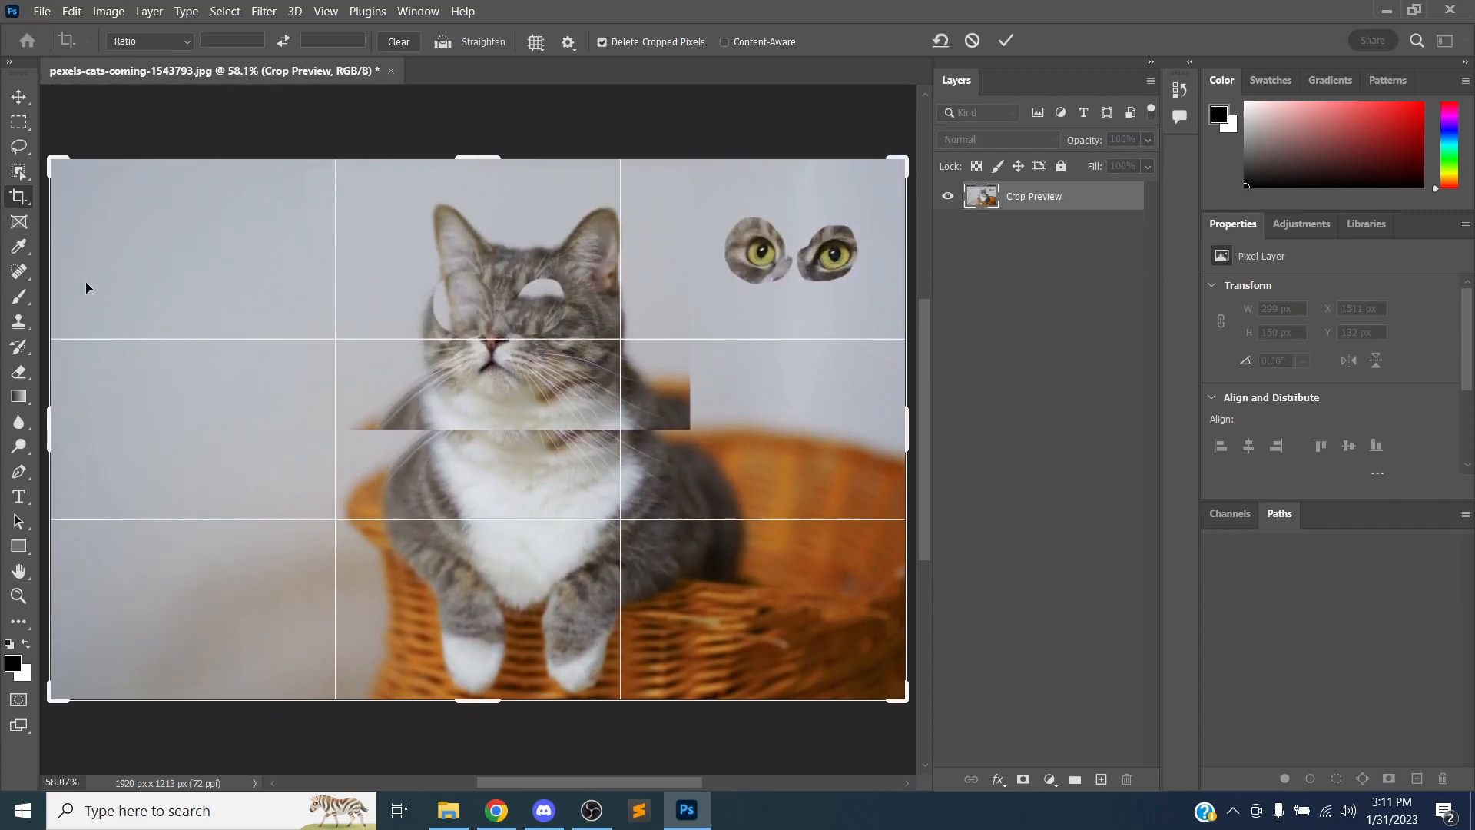
drag(40, 423, 171, 386)
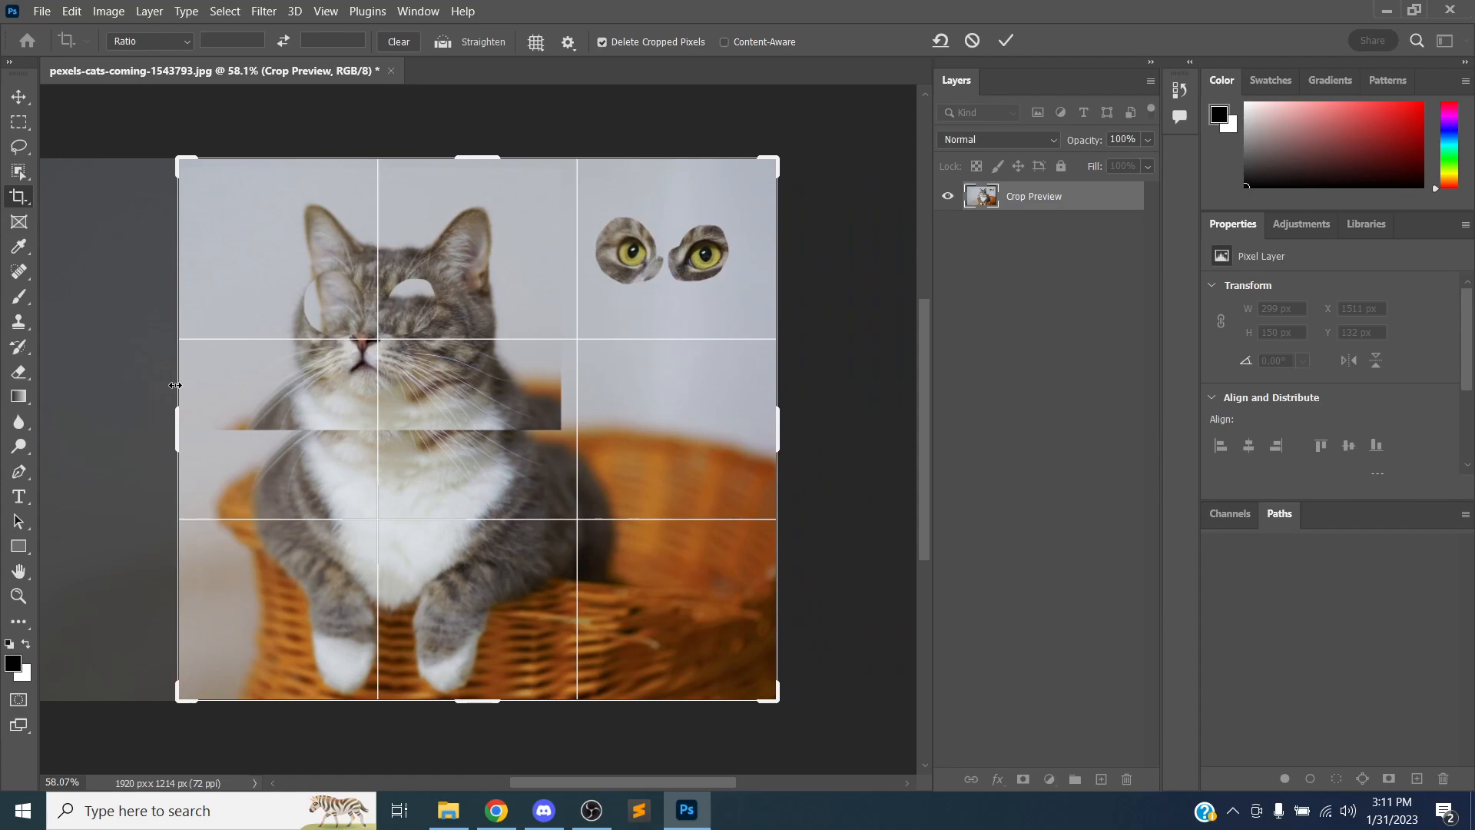
key(Return)
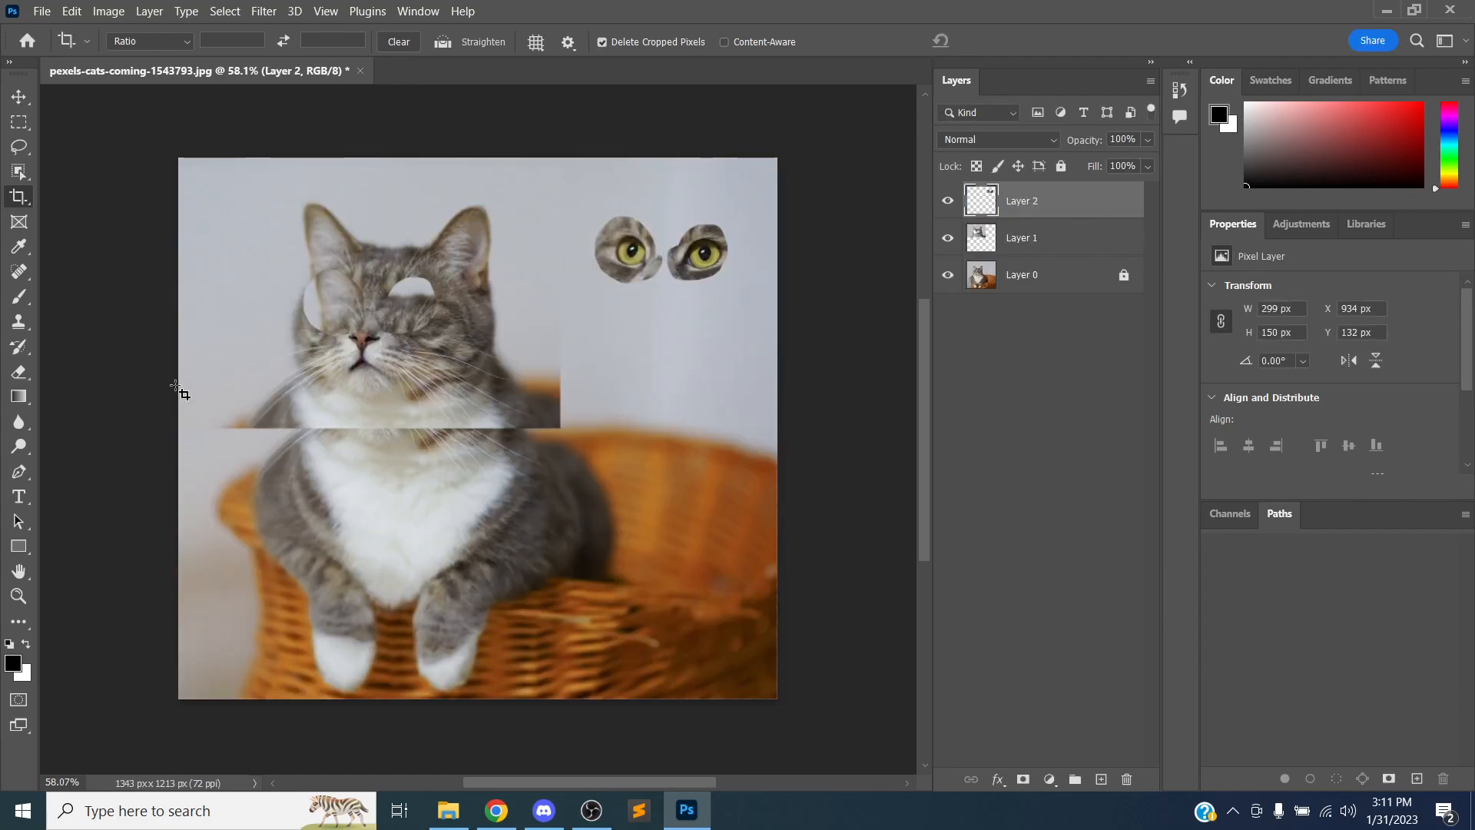
key(ctrl+z)
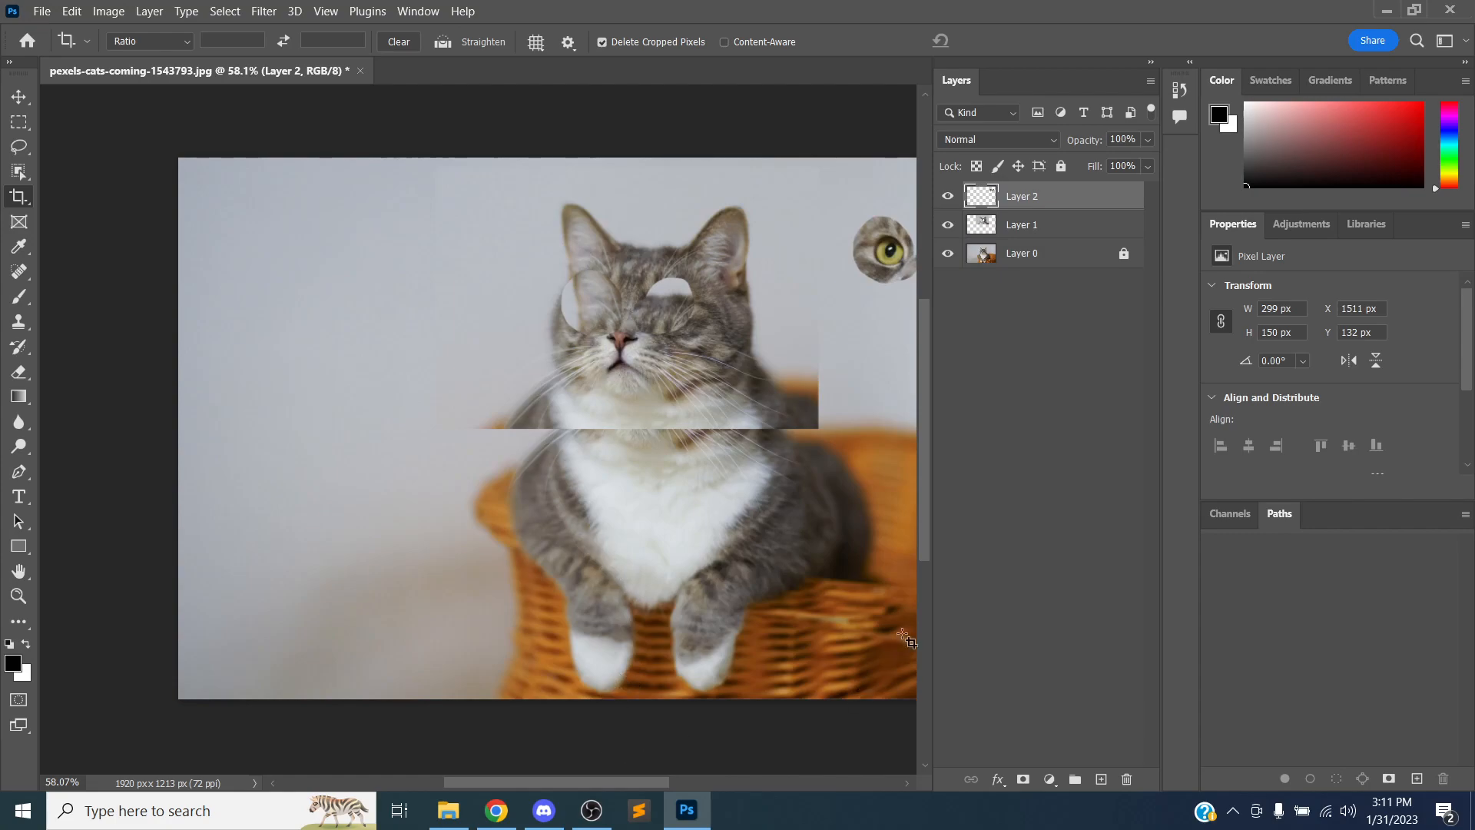
drag(645, 784, 693, 772)
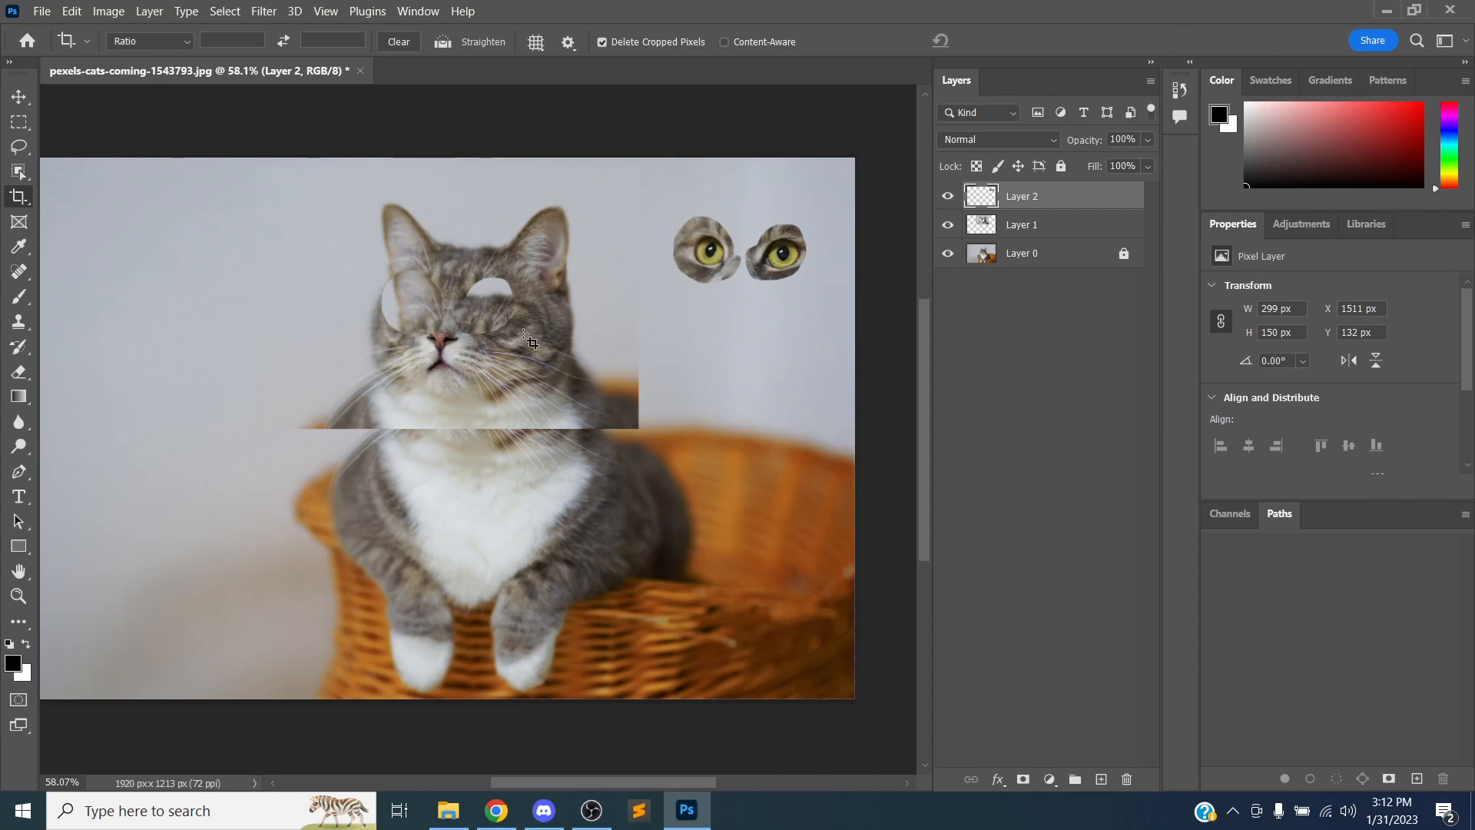
scroll(547, 258, up, 2)
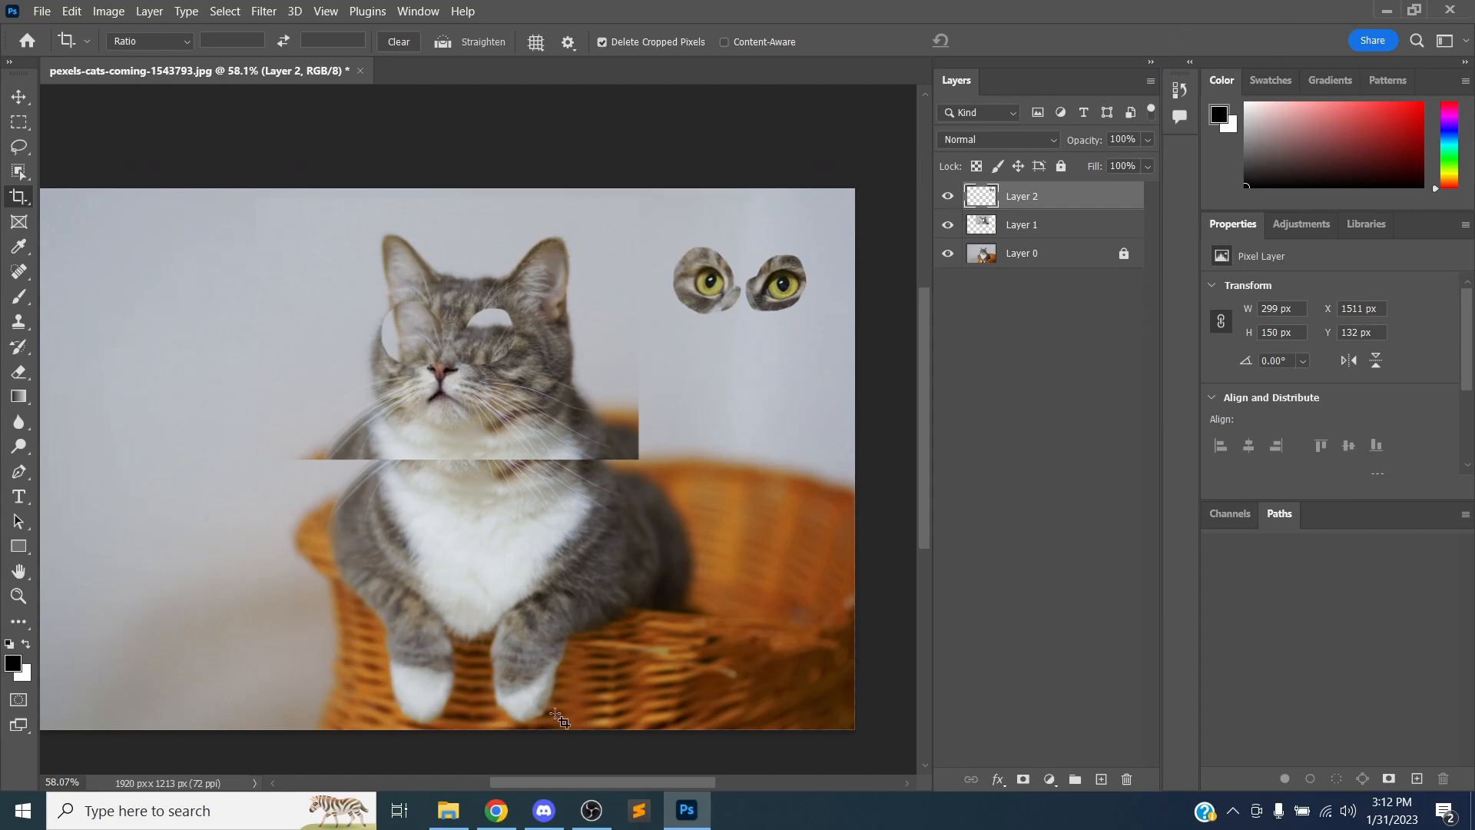
mouse_move(537, 781)
mouse_down()
mouse_move(475, 782)
mouse_move(517, 781)
mouse_up()
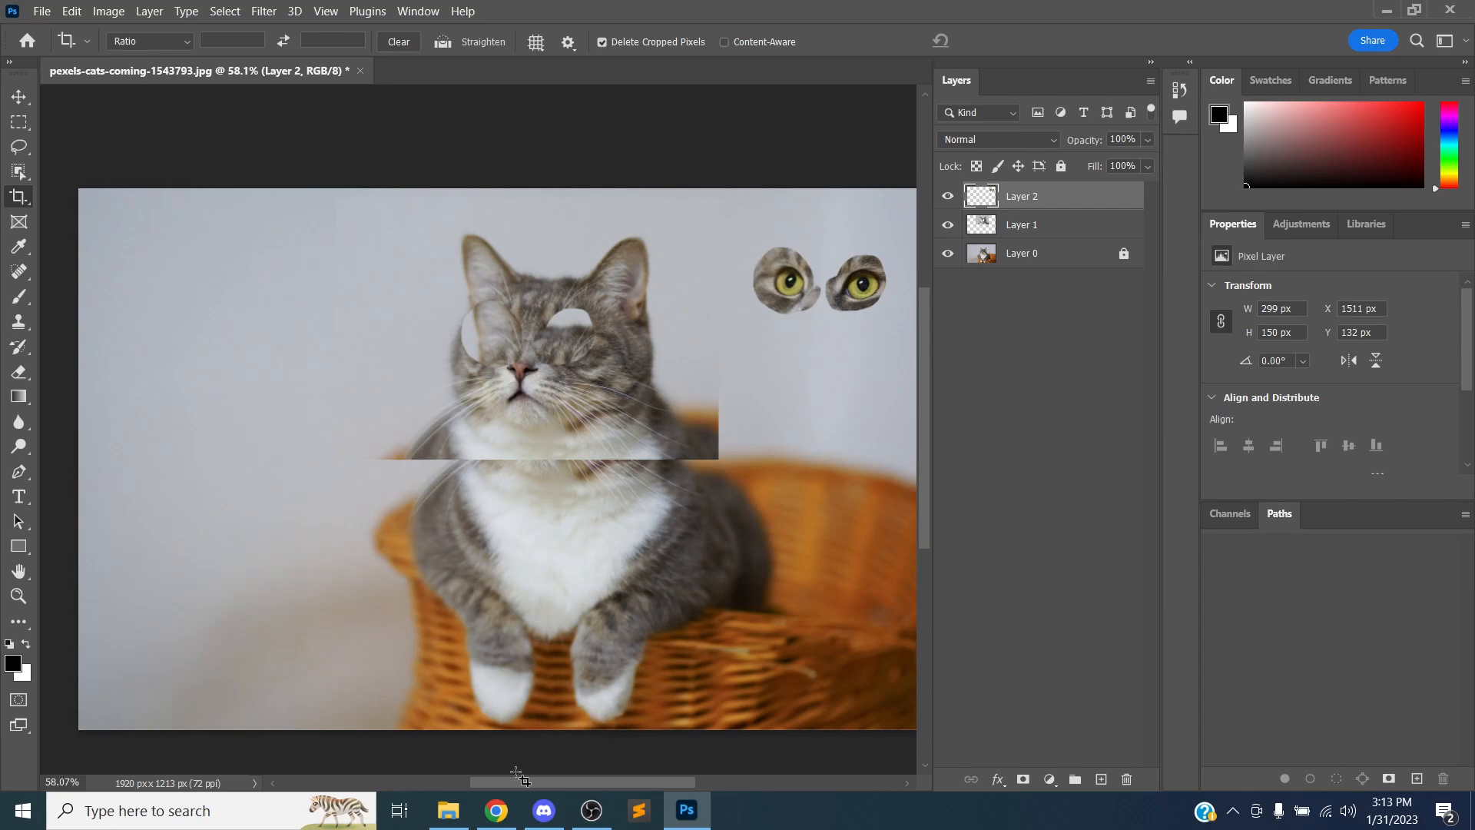
Switch to the browser and search Pexels for lizard photos
click(507, 809)
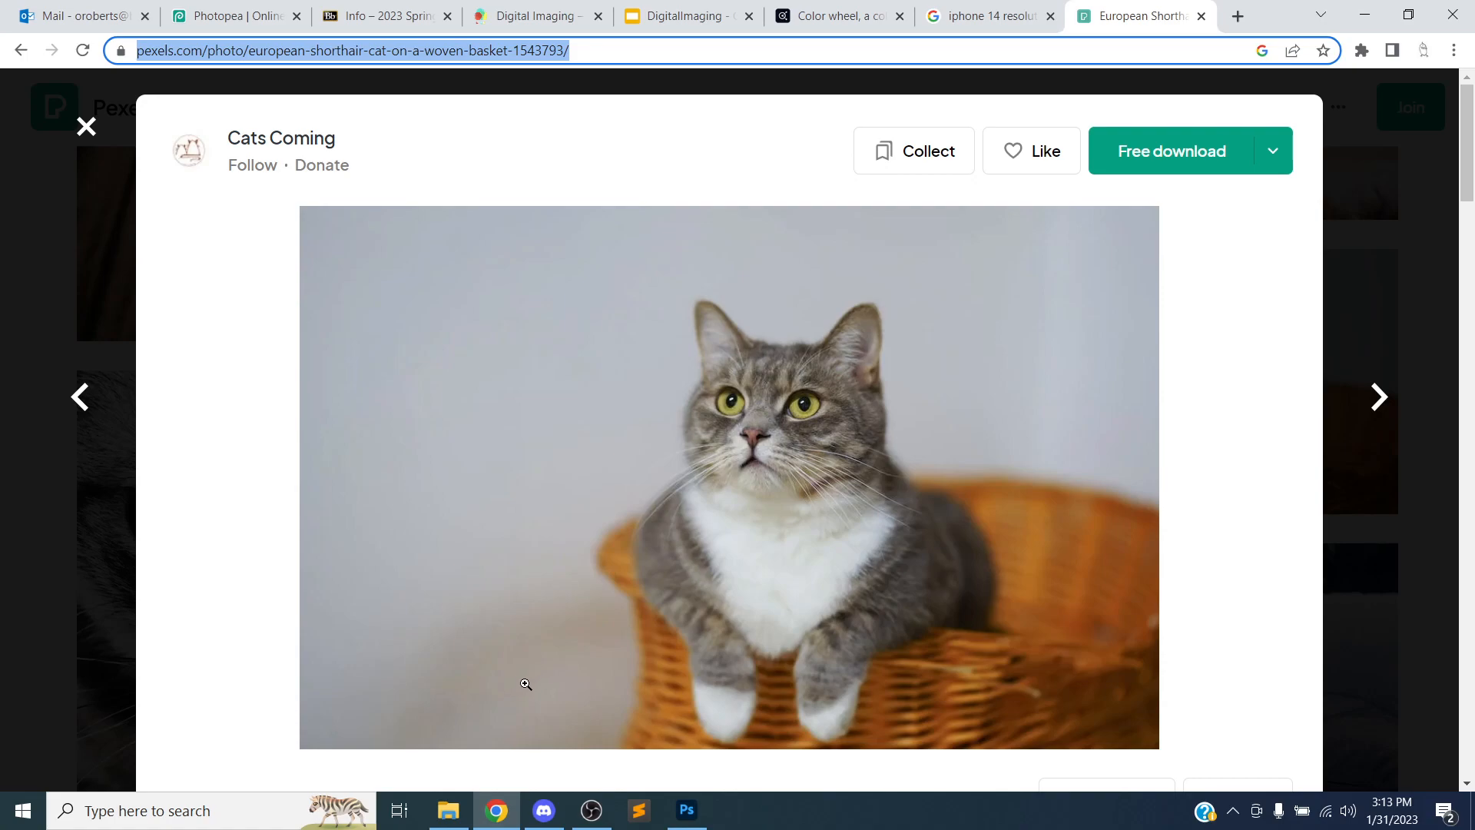
click(100, 127)
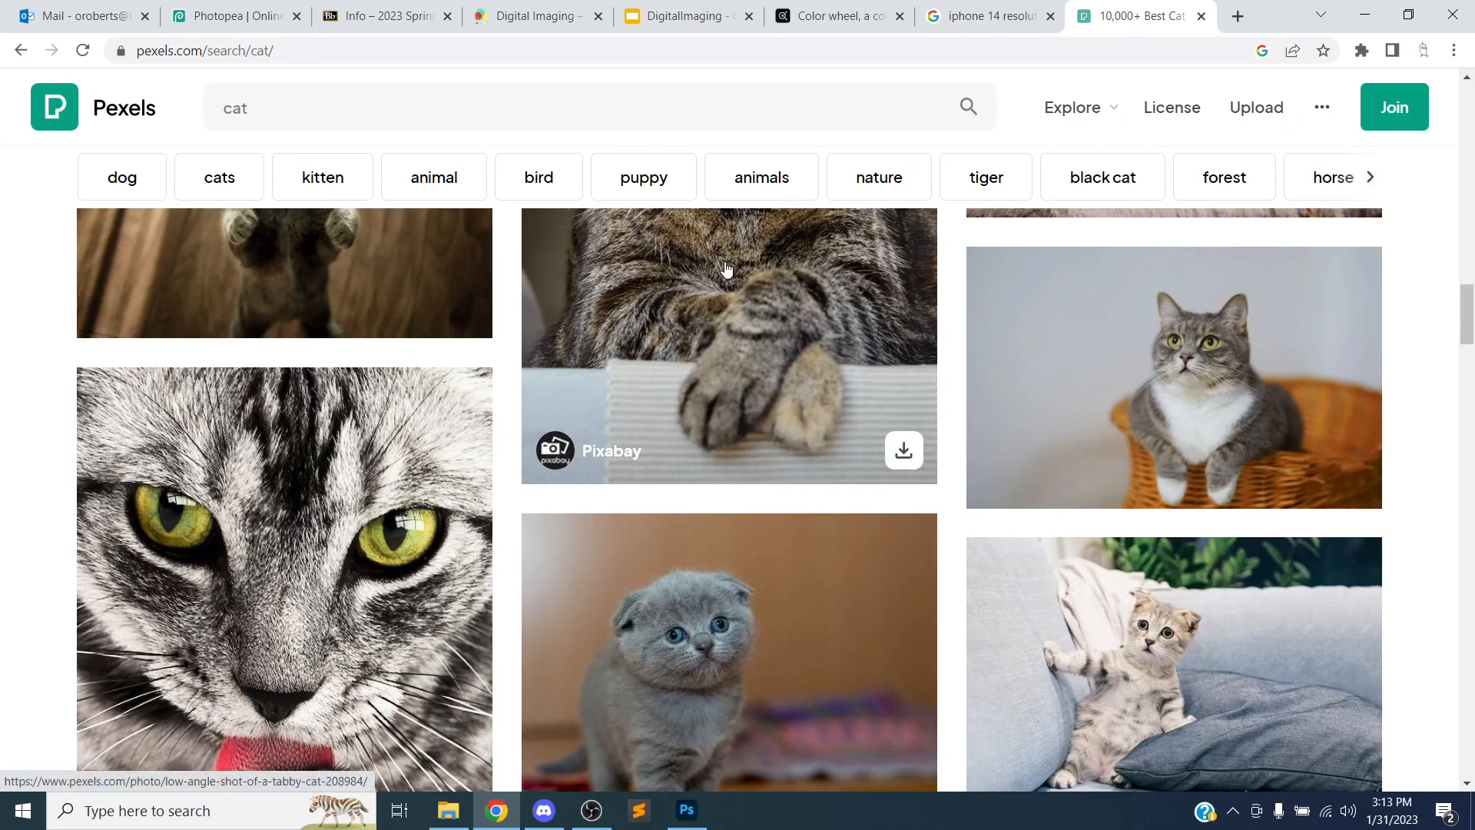
scroll(735, 253, down, 5)
scroll(739, 253, up, 10)
scroll(742, 253, up, 5)
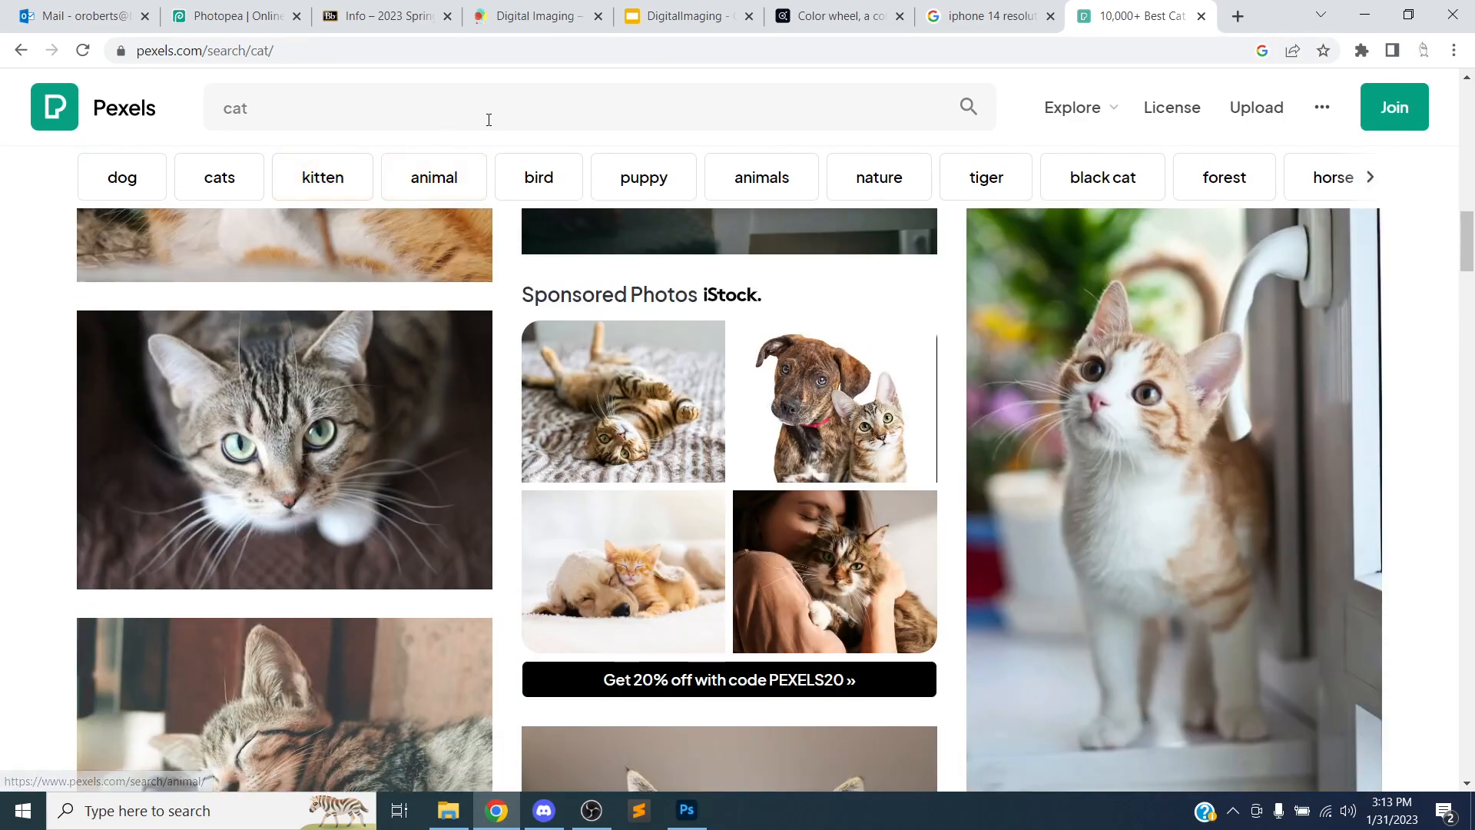
scroll(487, 118, up, 7)
scroll(361, 112, up, 2)
click(369, 104)
key(BackSpace)
key(BackSpace)
key(BackSpace)
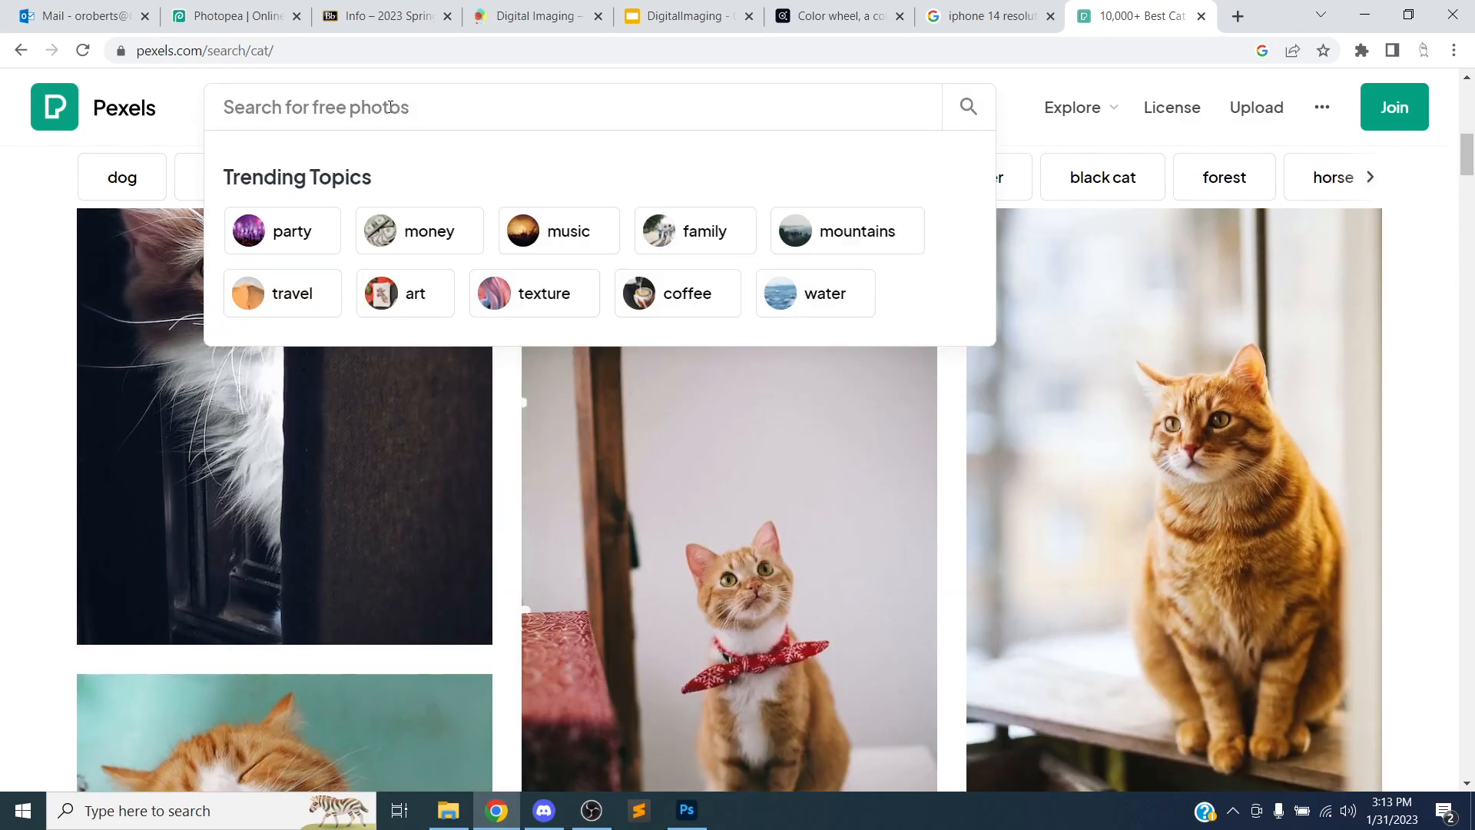
text(lizard)
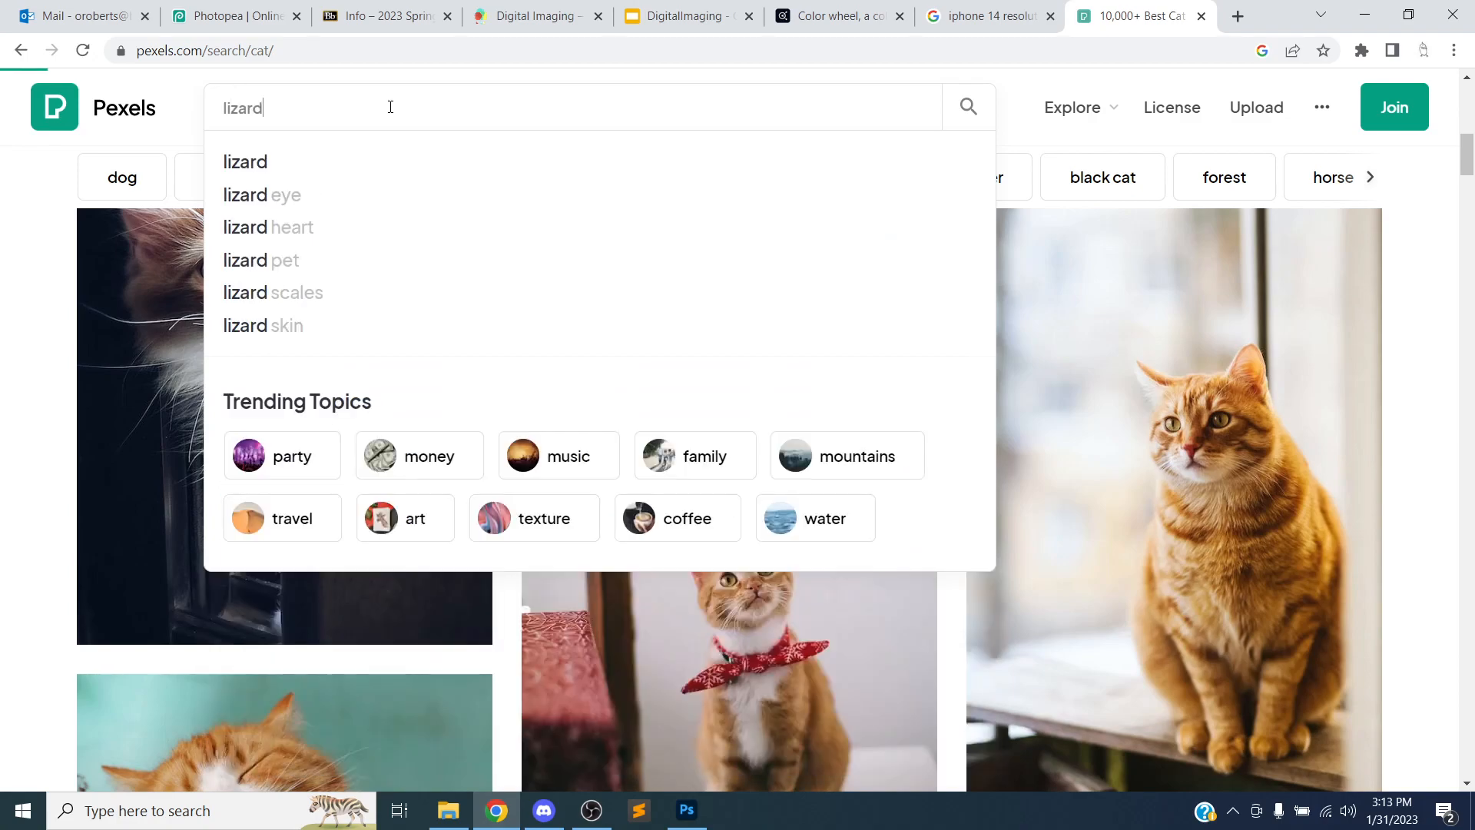
key(Return)
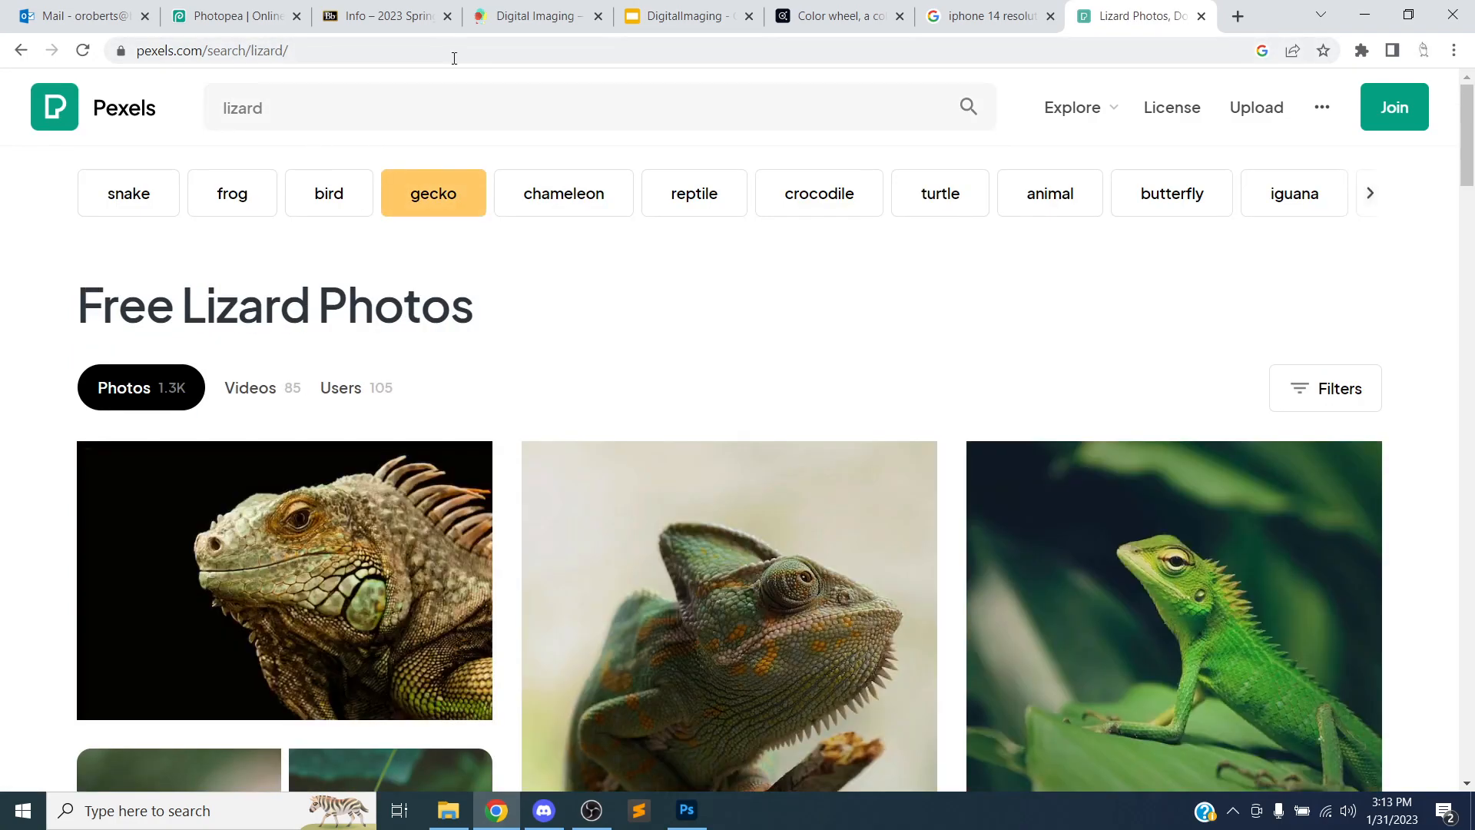
Browse the lizard results and open the green chameleon photo
scroll(539, 142, down, 3)
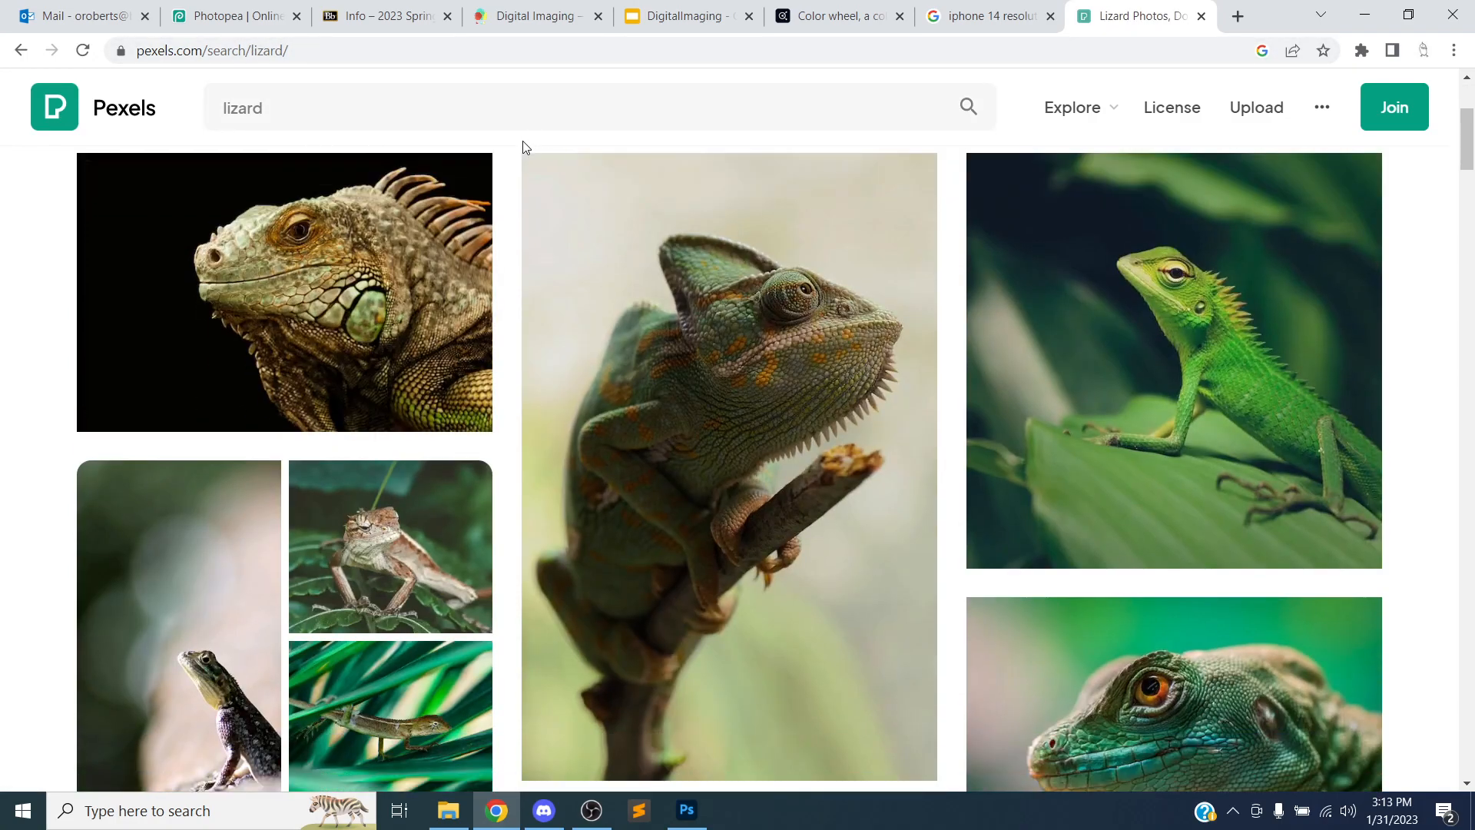
scroll(519, 192, down, 2)
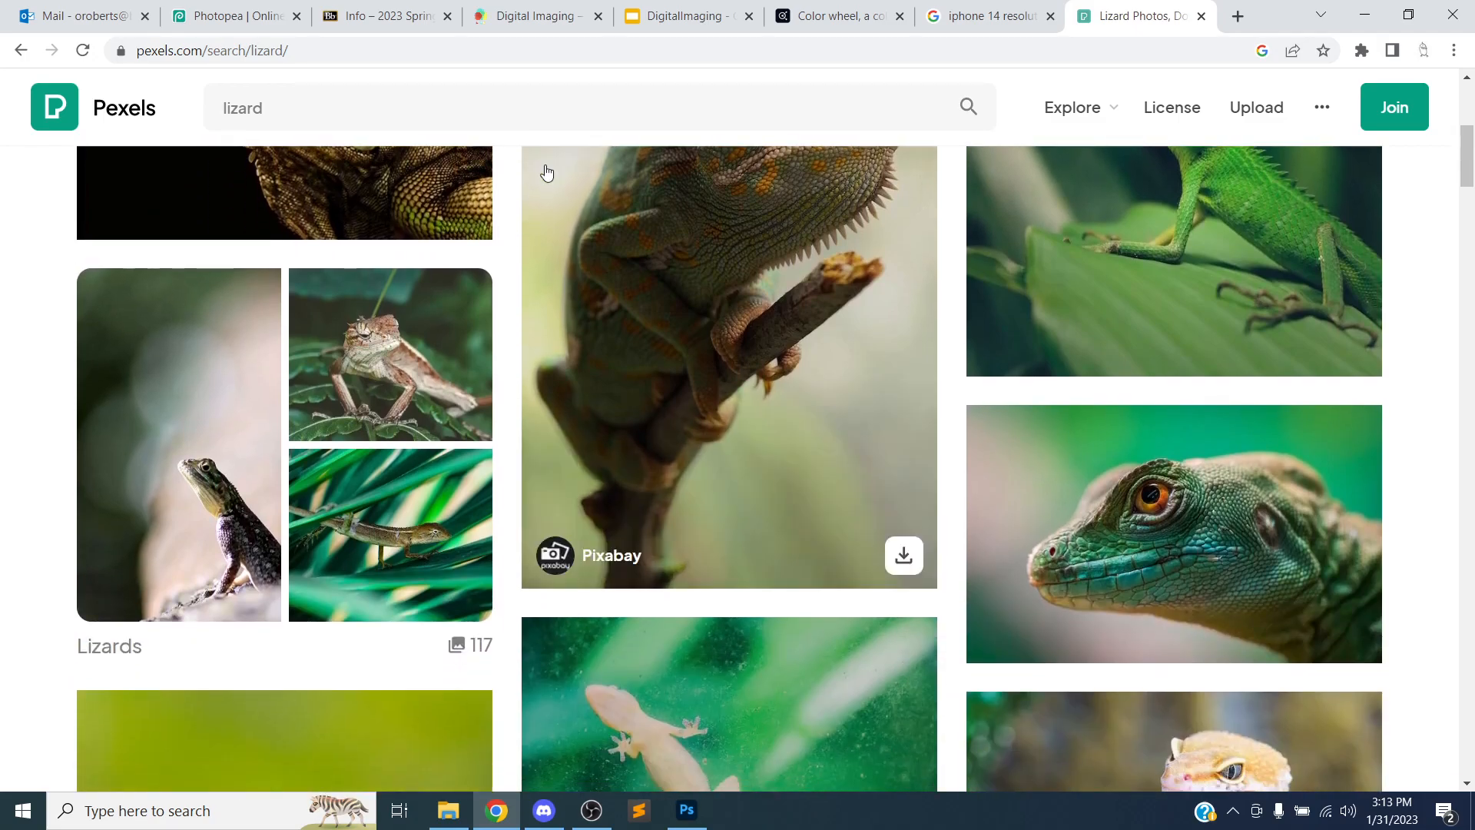
scroll(531, 159, down, 7)
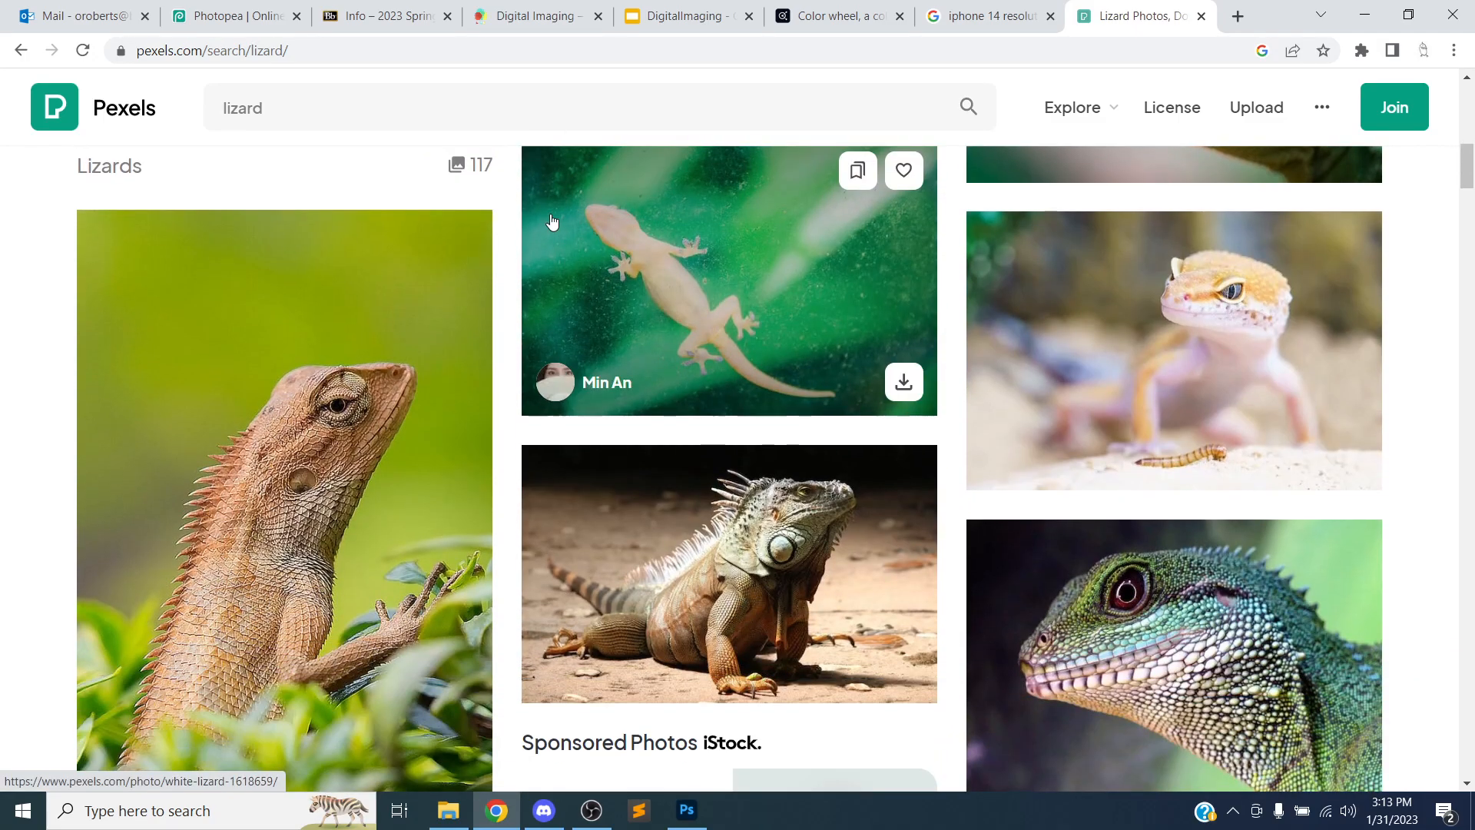
scroll(577, 231, down, 7)
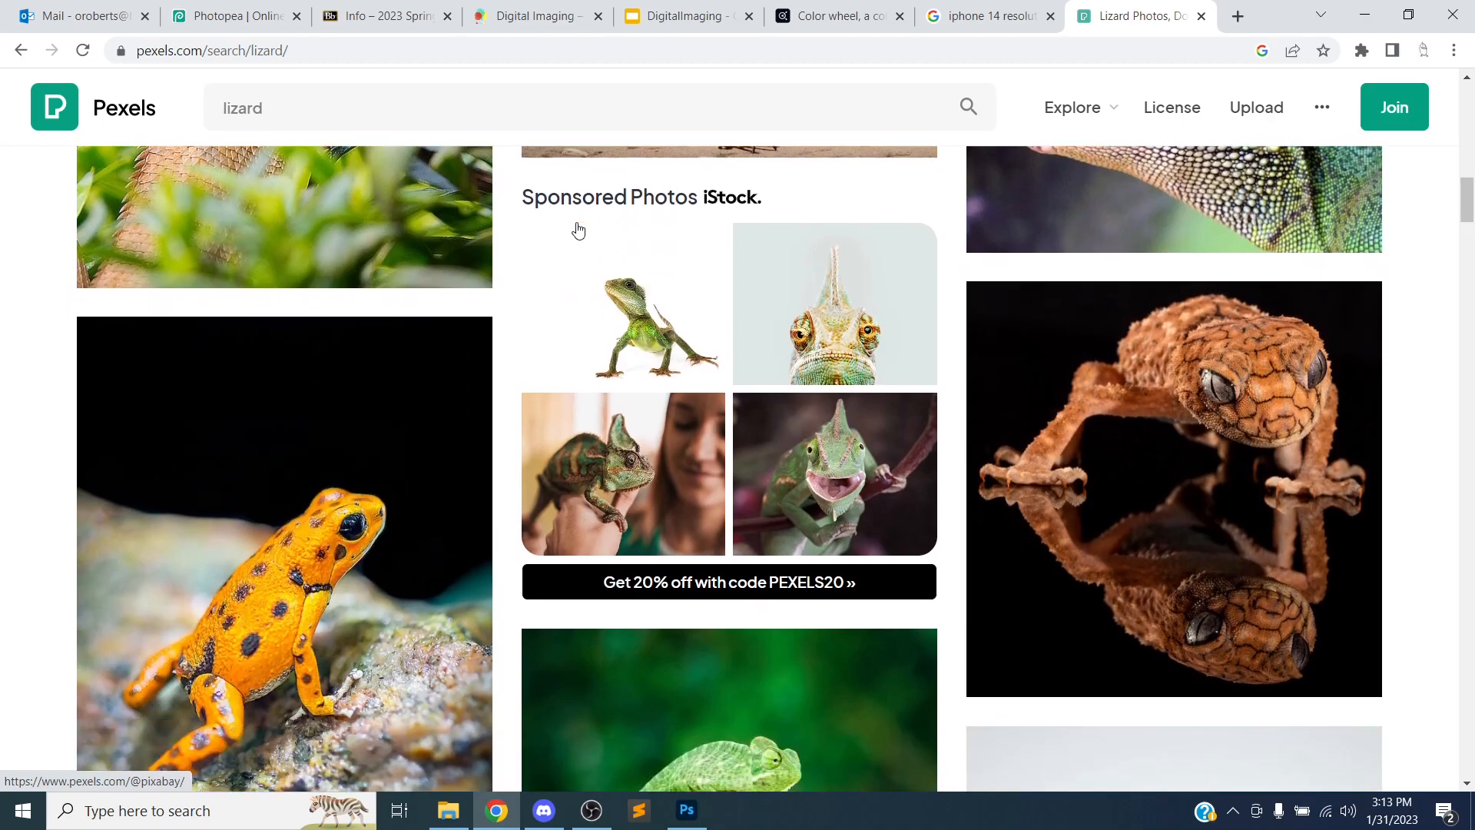
scroll(586, 209, down, 4)
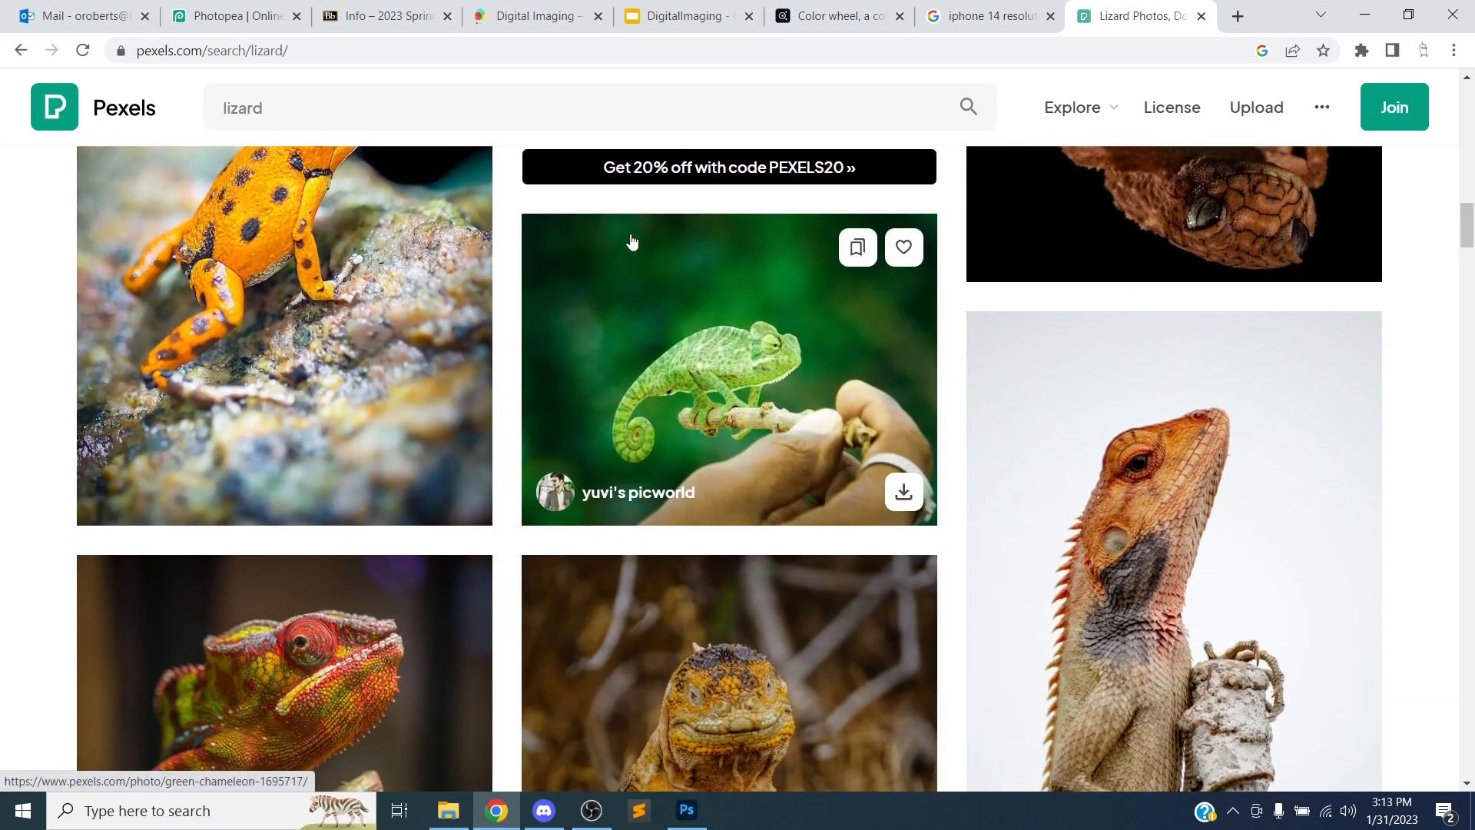
scroll(633, 245, down, 3)
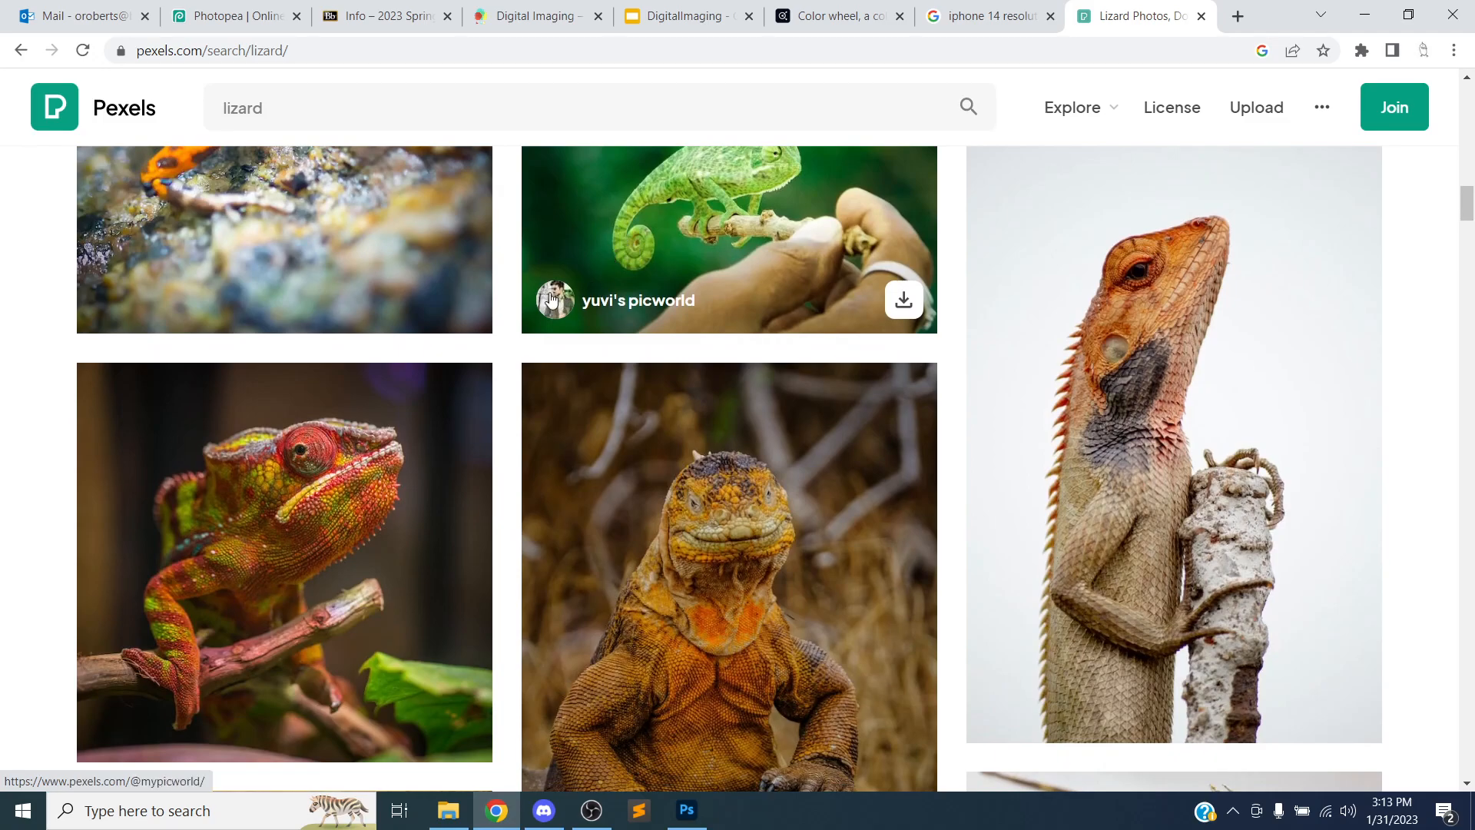
scroll(675, 312, up, 3)
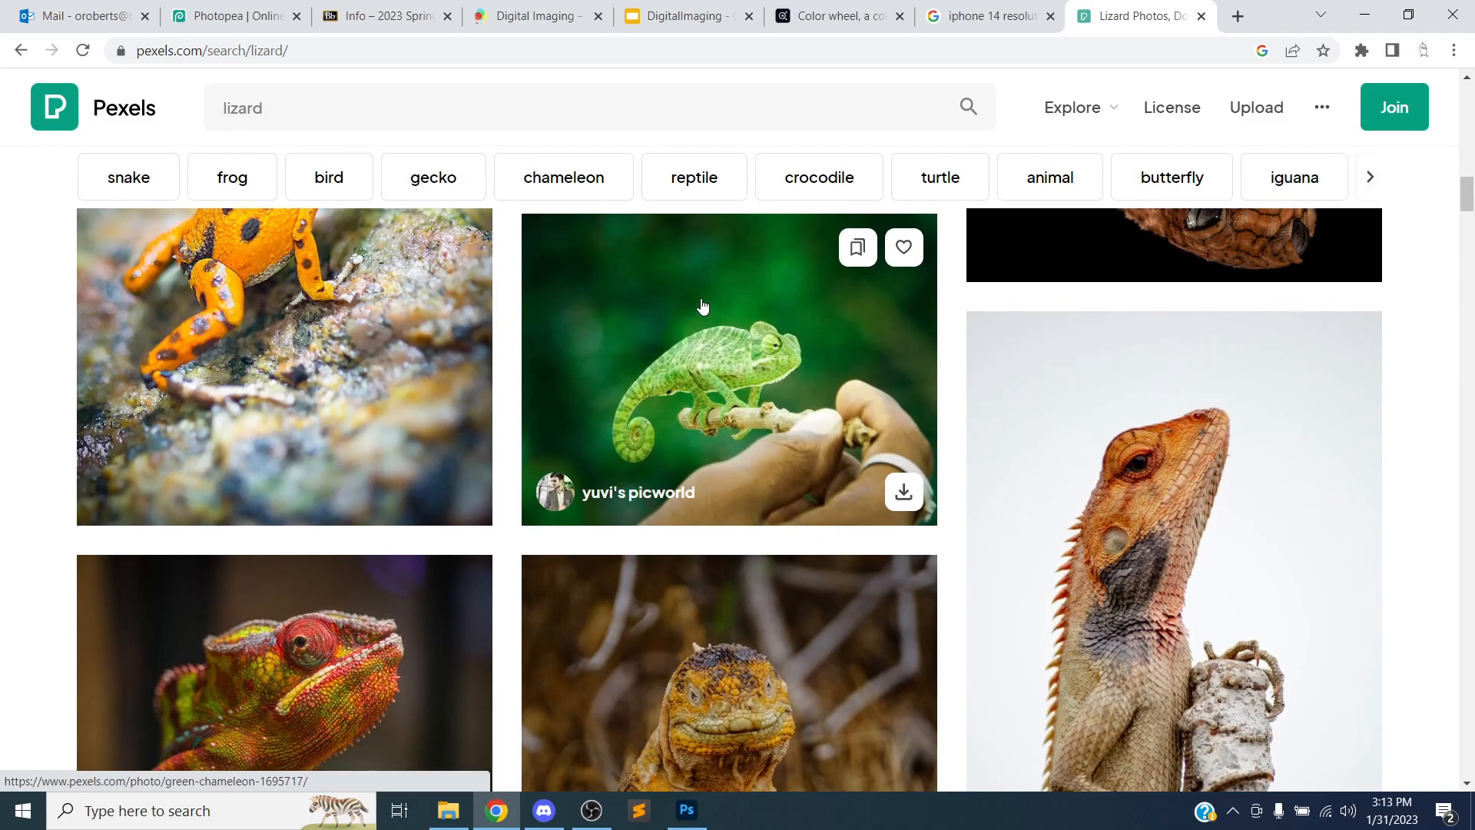
click(701, 306)
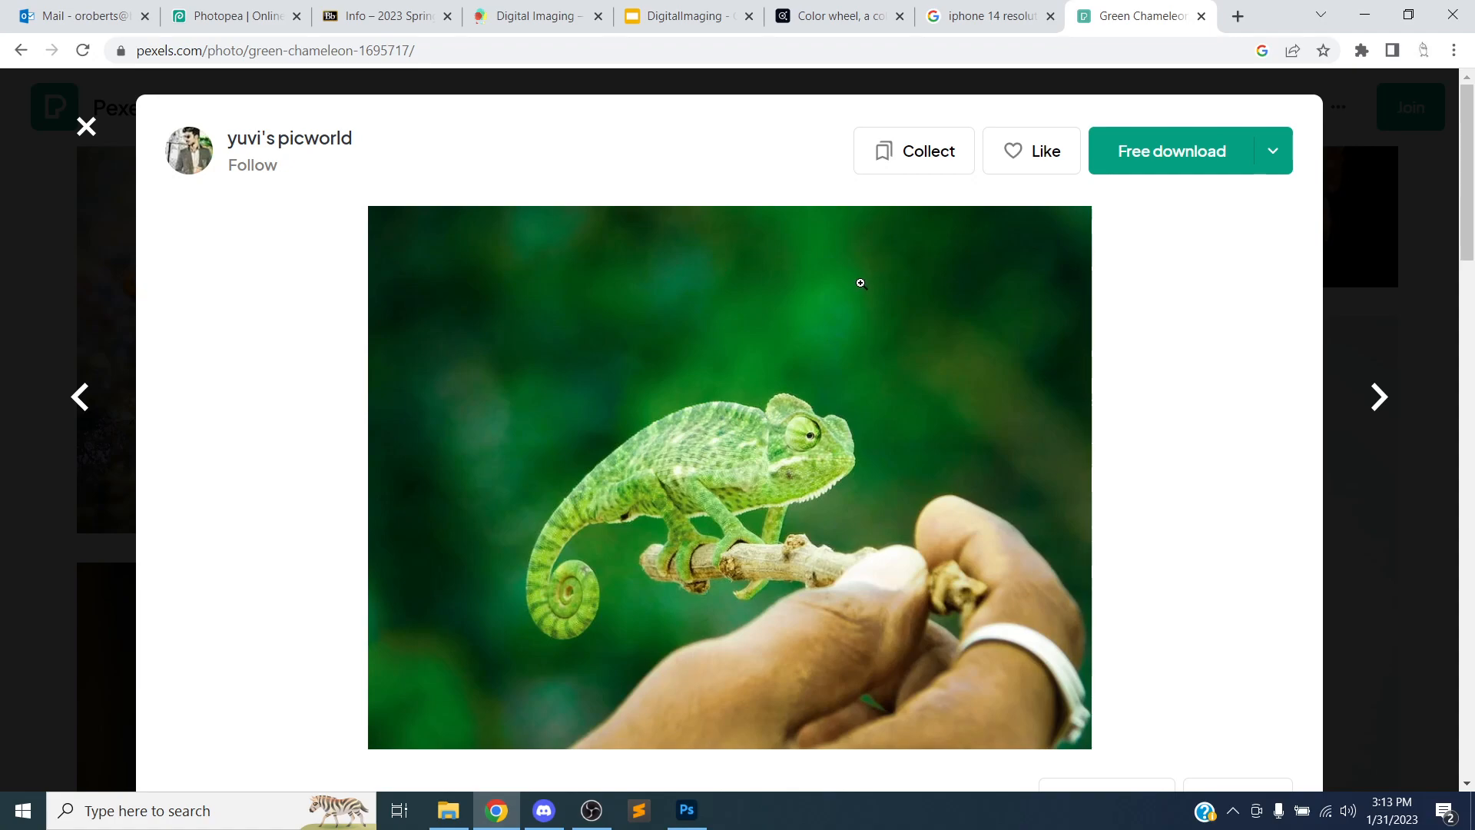
scroll(883, 273, down, 1)
scroll(1020, 223, up, 1)
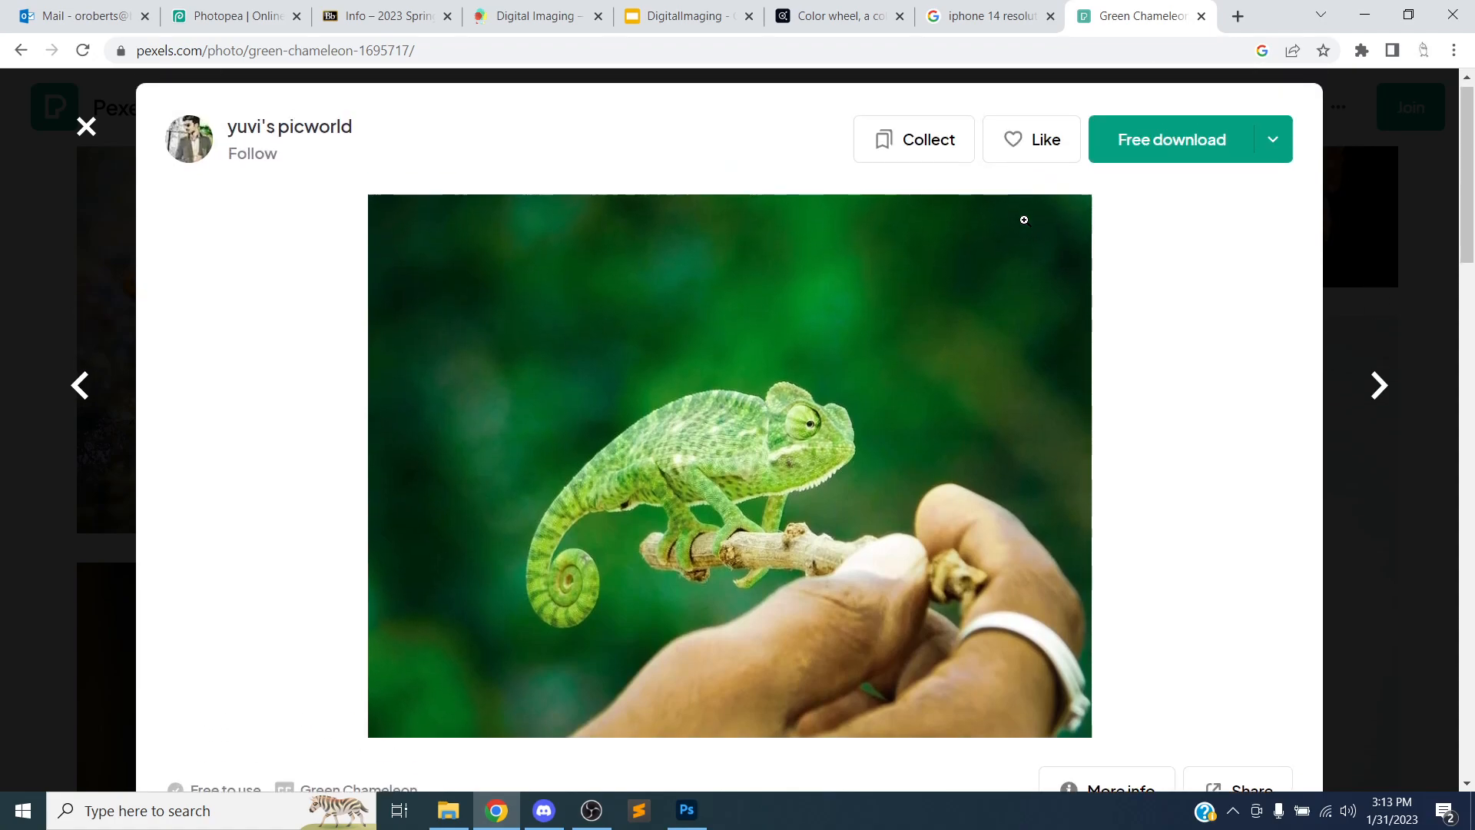
Copy the chameleon photo's page address and open notes.txt from the Photoshop Intro folder
click(441, 51)
key(ctrl+c)
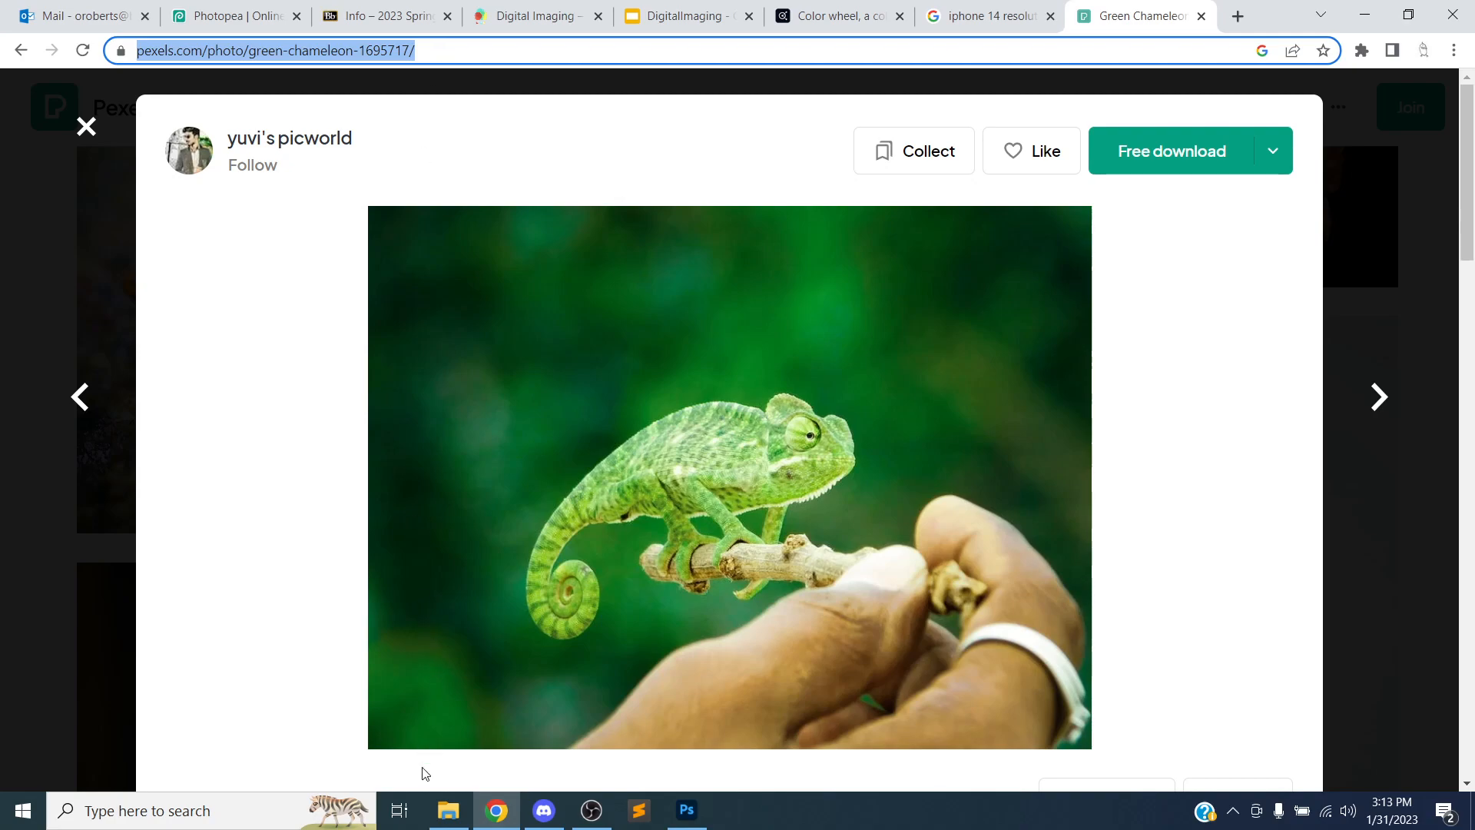
click(448, 811)
click(912, 165)
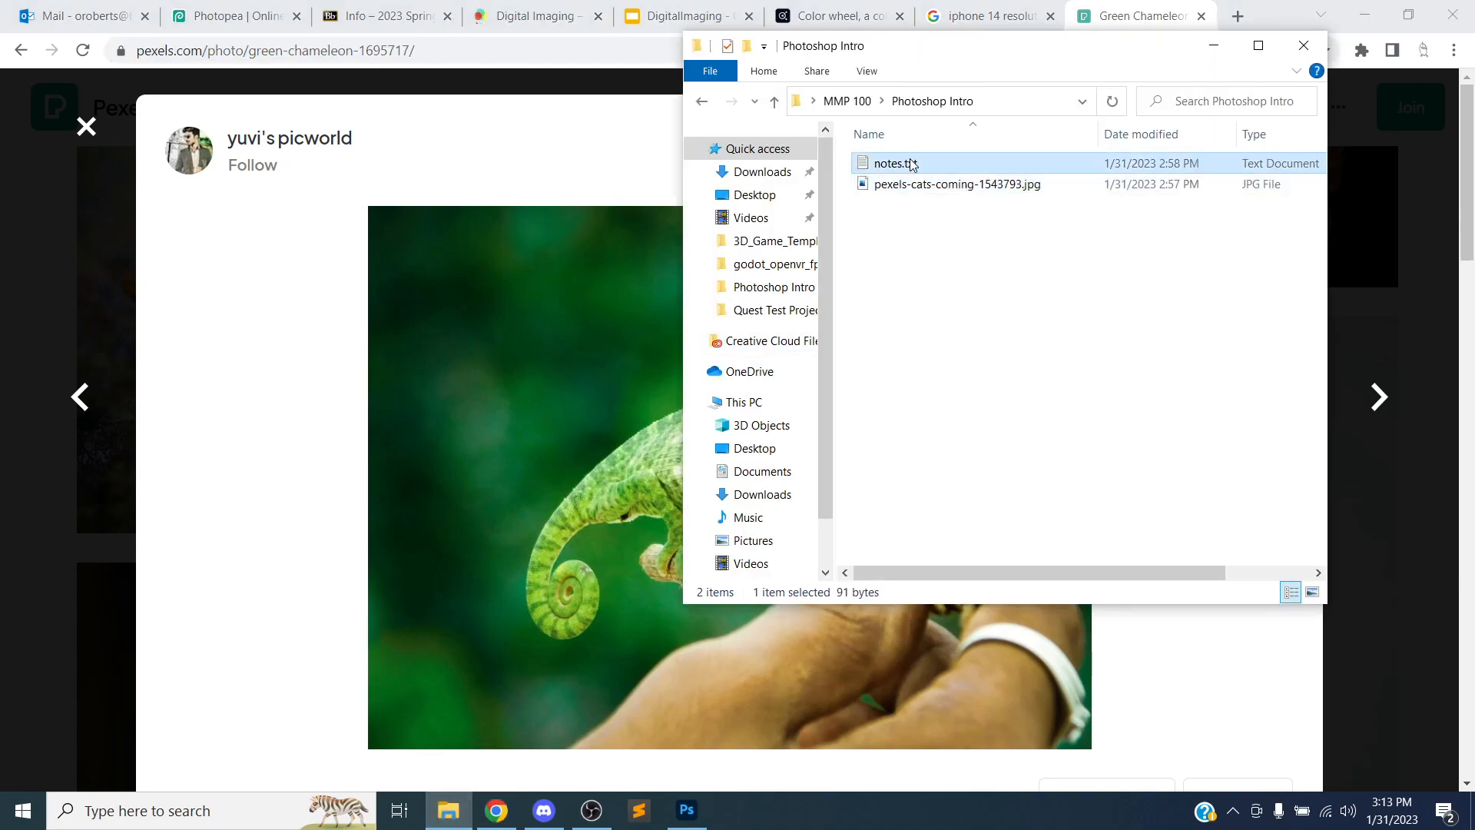
double_click(912, 164)
click(509, 255)
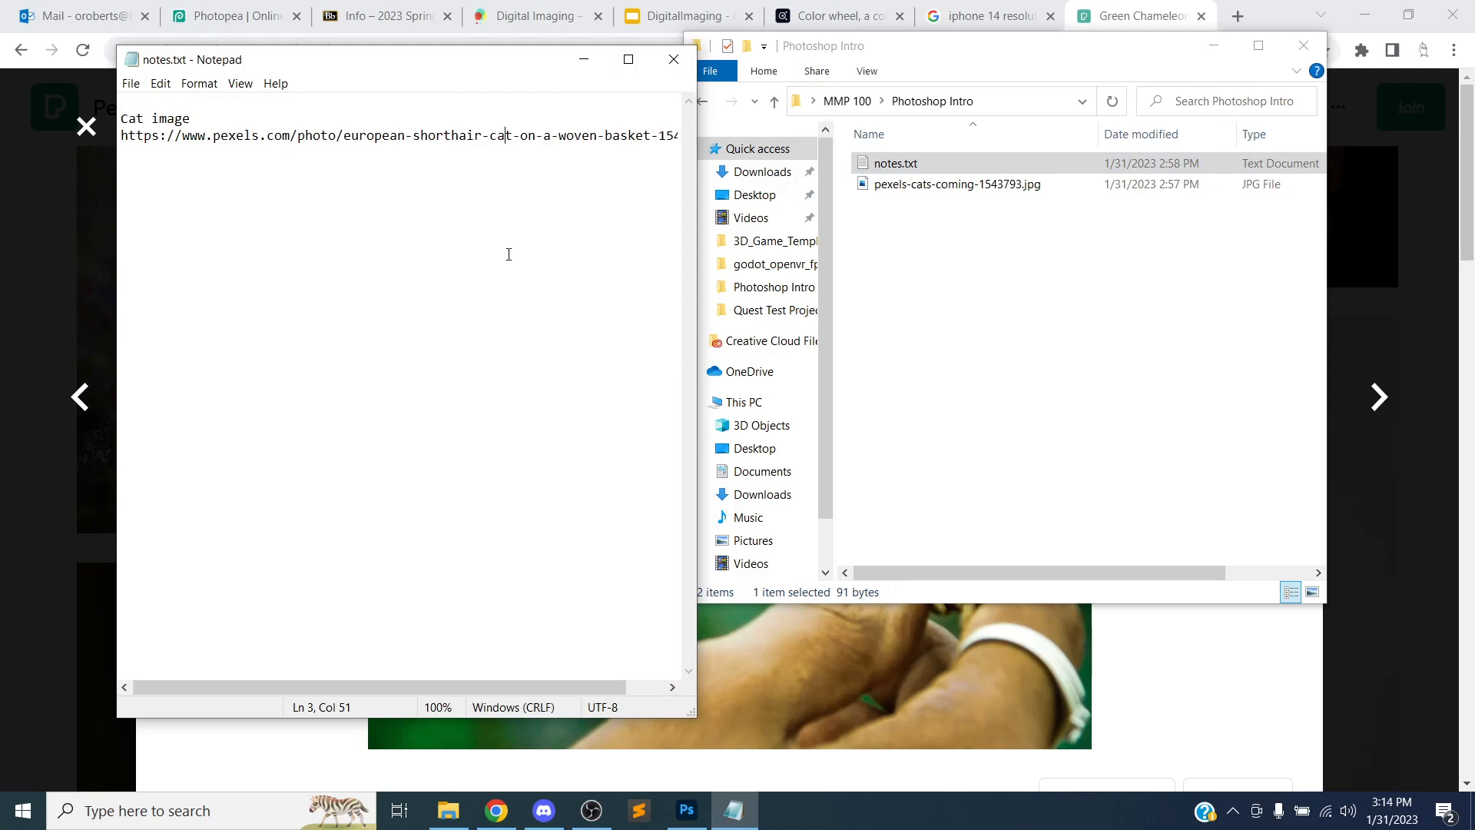
Add a "Lizard image" entry with the pasted chameleon page URL below the cat entry and save the notes
key(Return)
key(Return)
key(ctrl+z)
key(ctrl+z)
key(ctrl+z)
key(End)
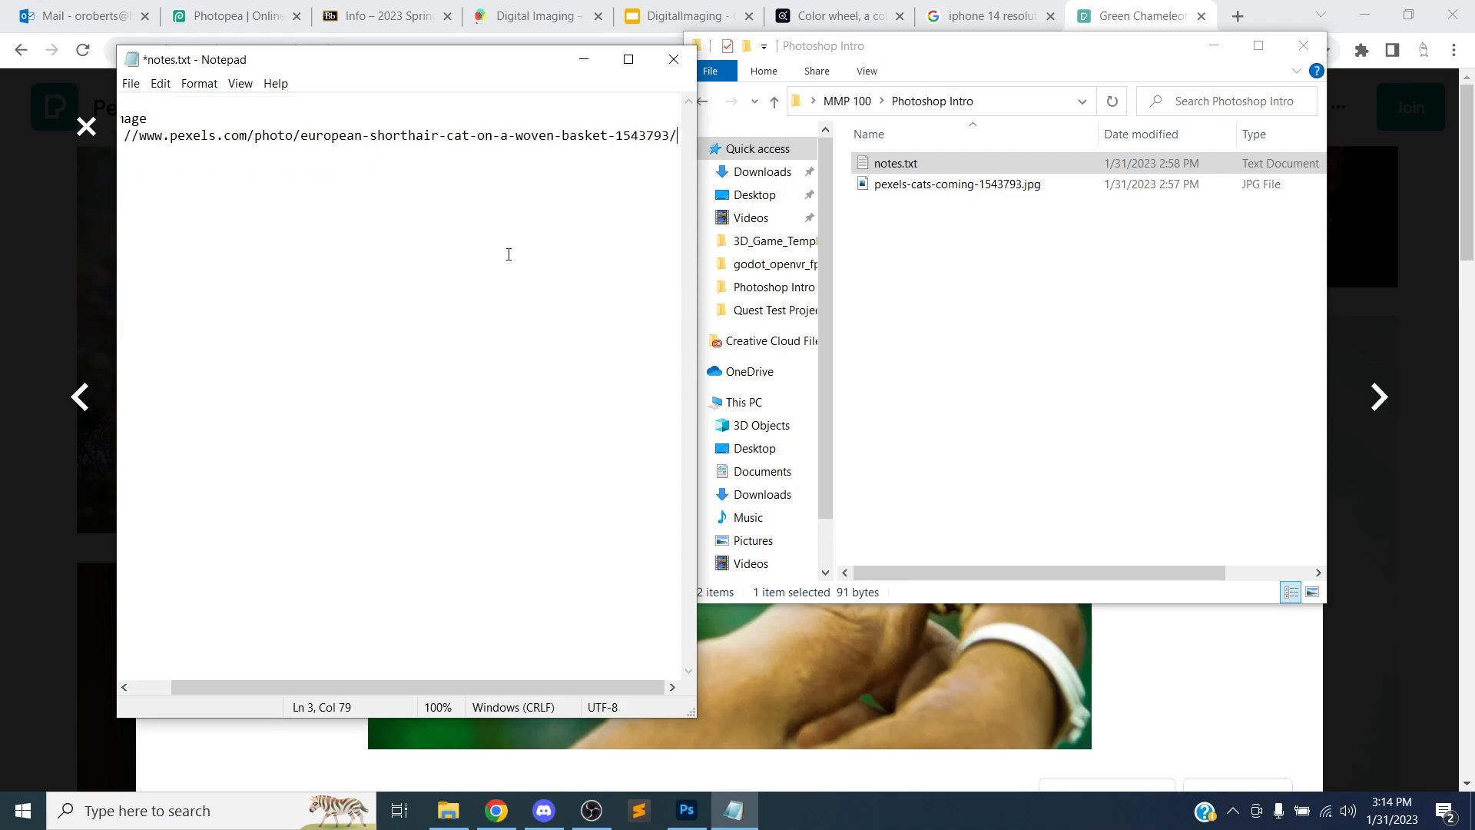
key(Return)
key(Return)
key(Return)
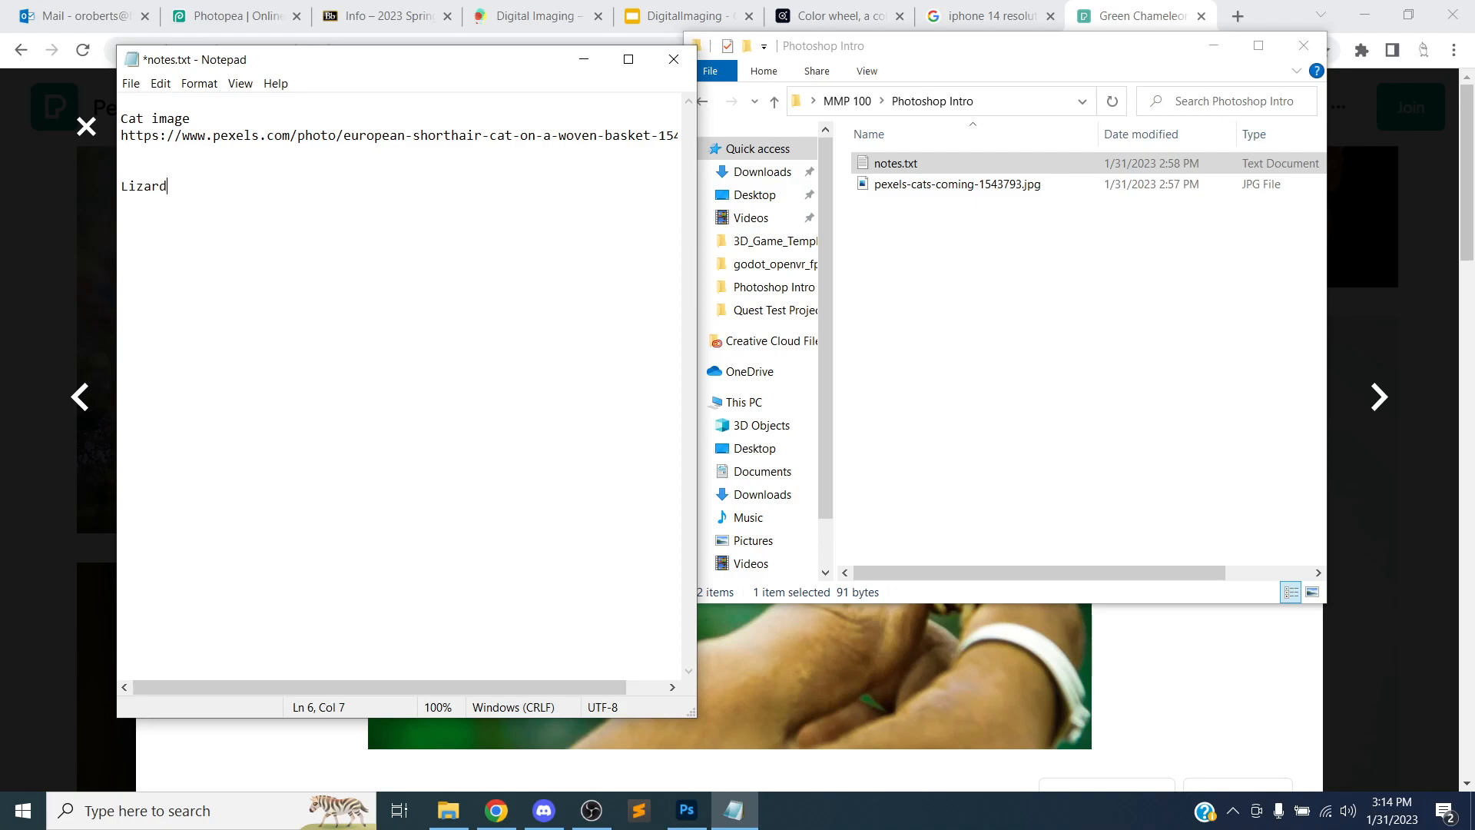
text(Lizard image)
key(ctrl+v)
key(ctrl+s)
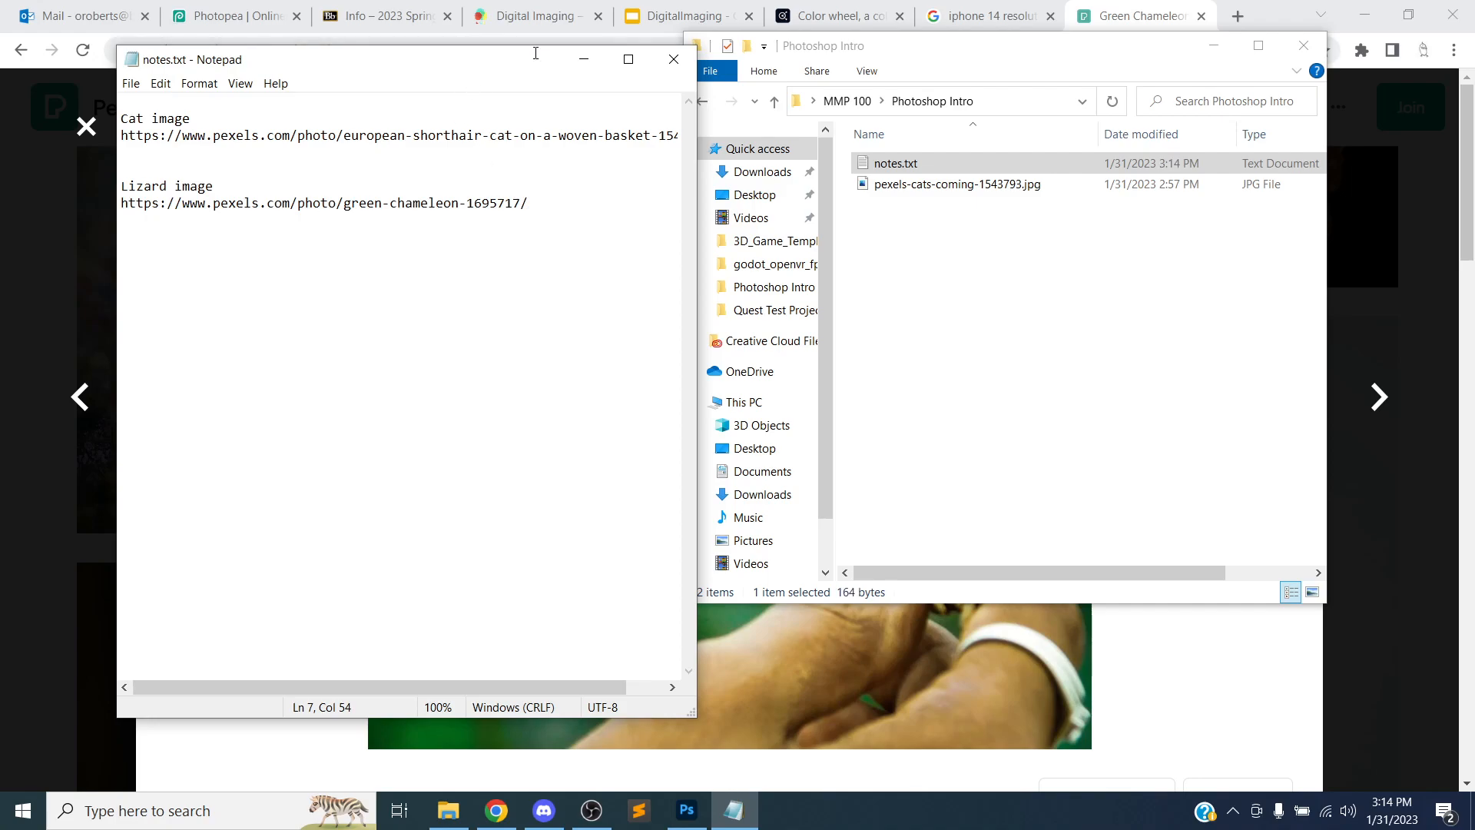
Close the notes and download the chameleon photo in the Large 1920x1440 size
click(673, 59)
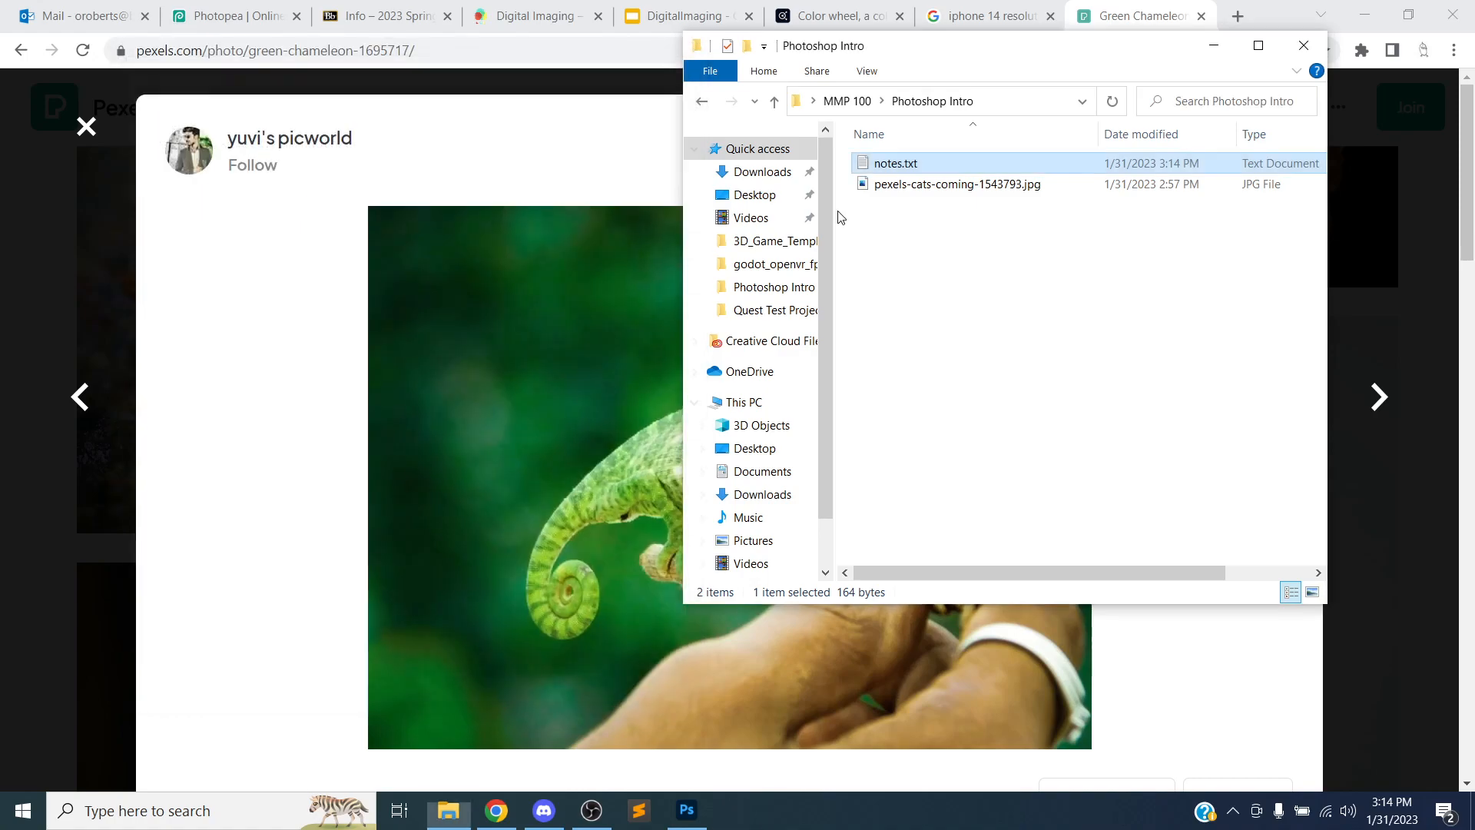
click(917, 257)
click(573, 163)
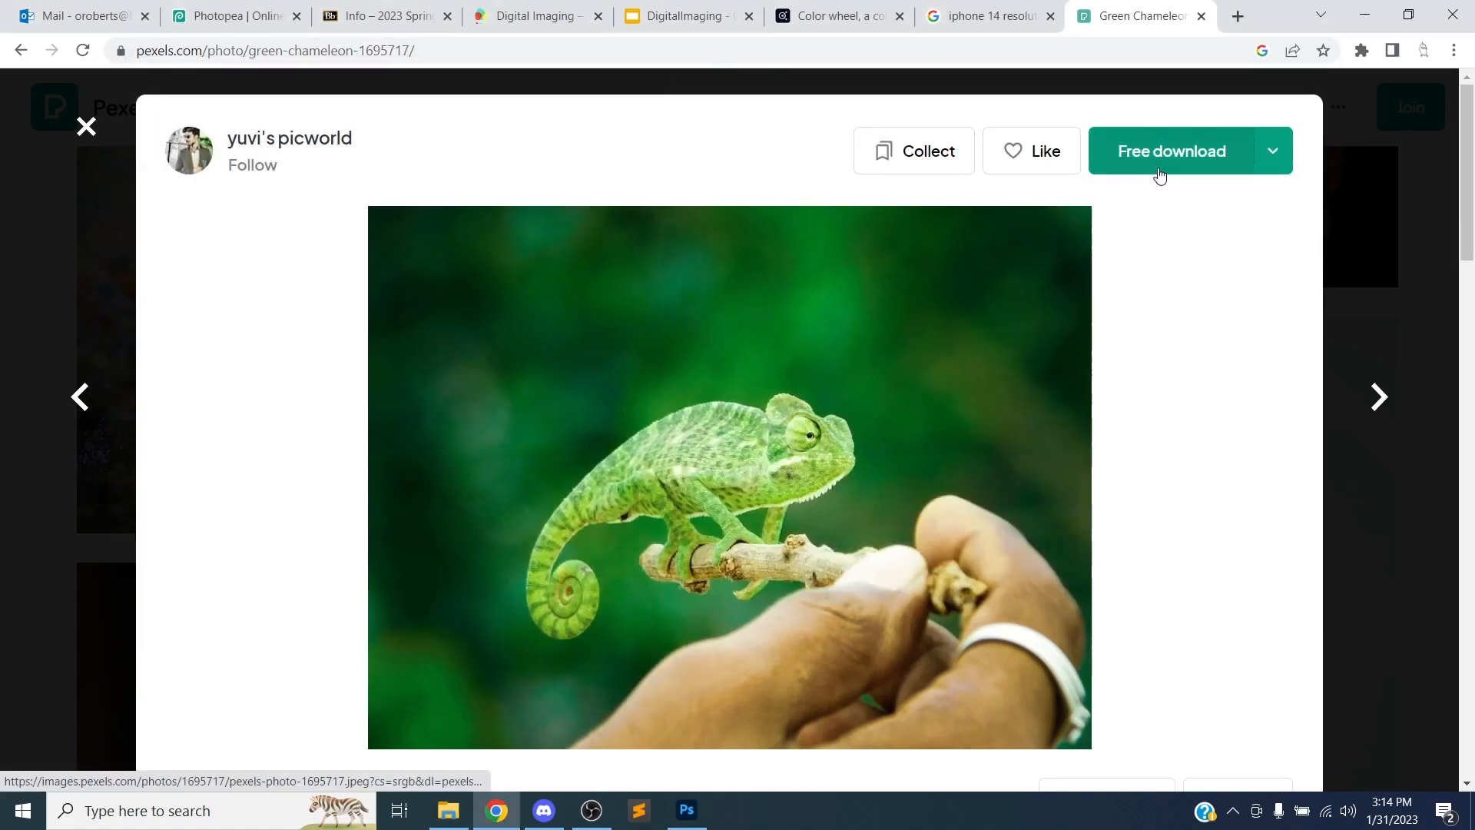
click(1273, 154)
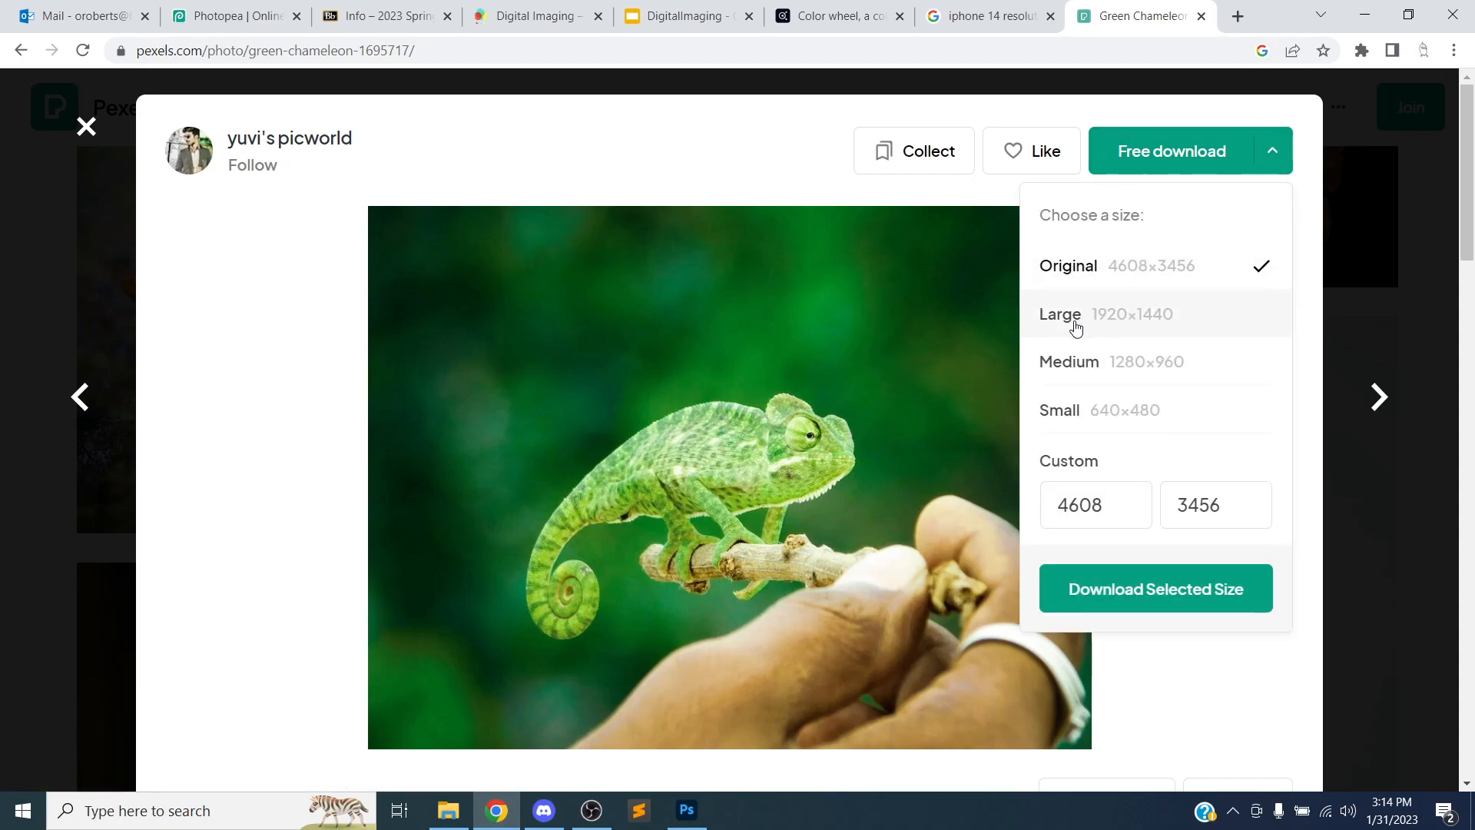
click(1110, 319)
click(1145, 584)
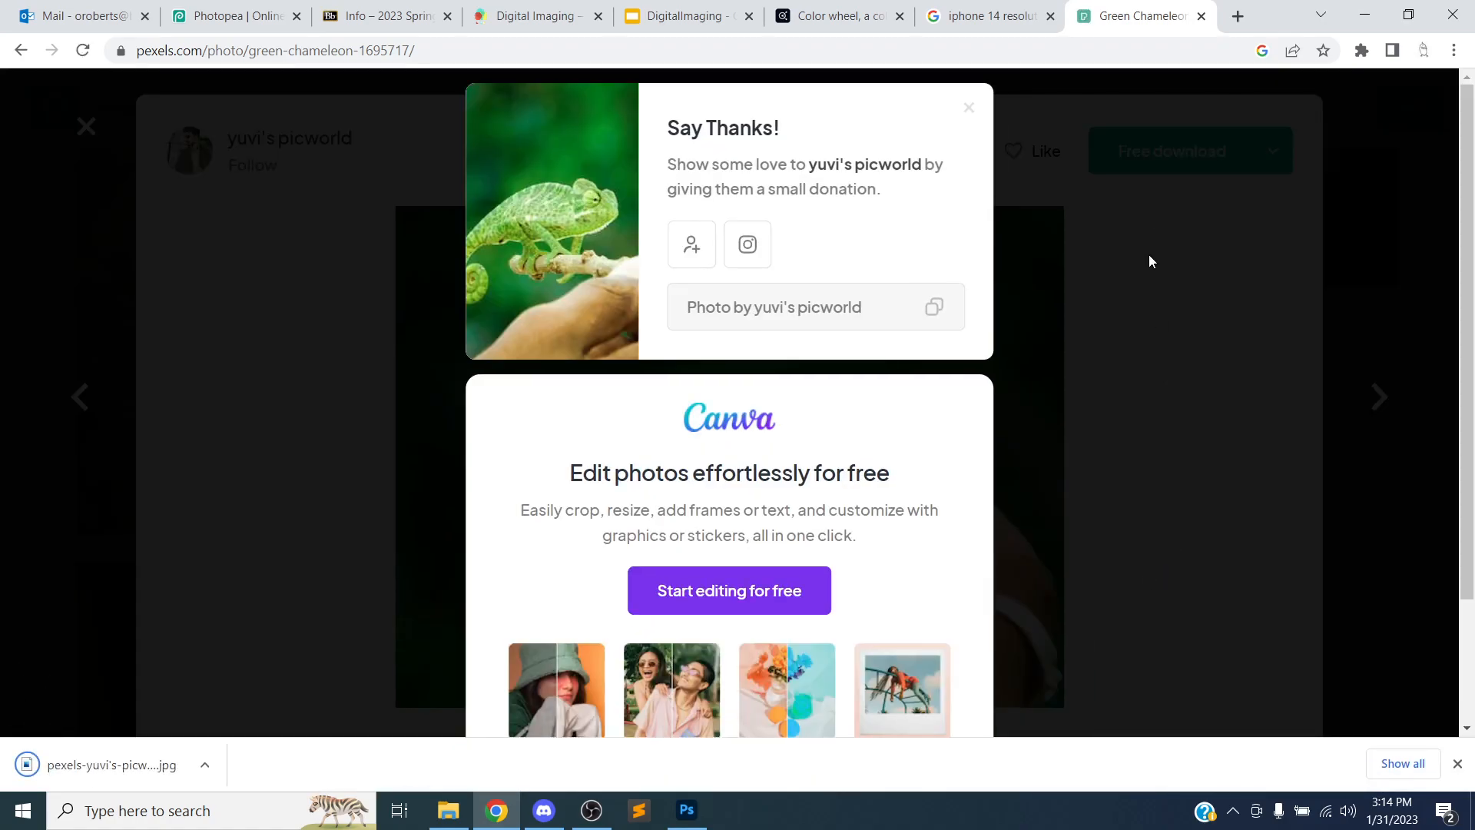
click(1365, 16)
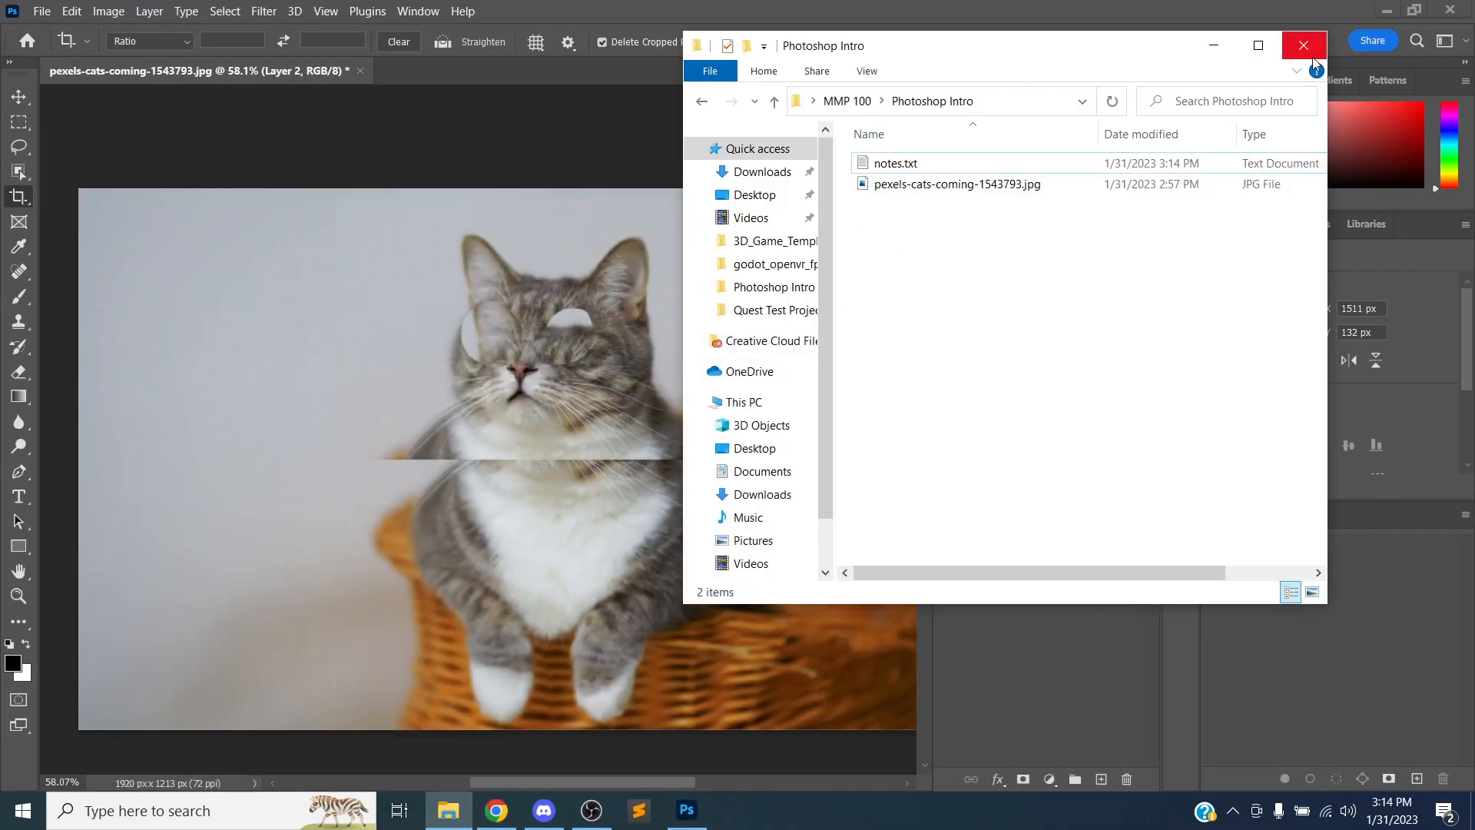
click(1386, 11)
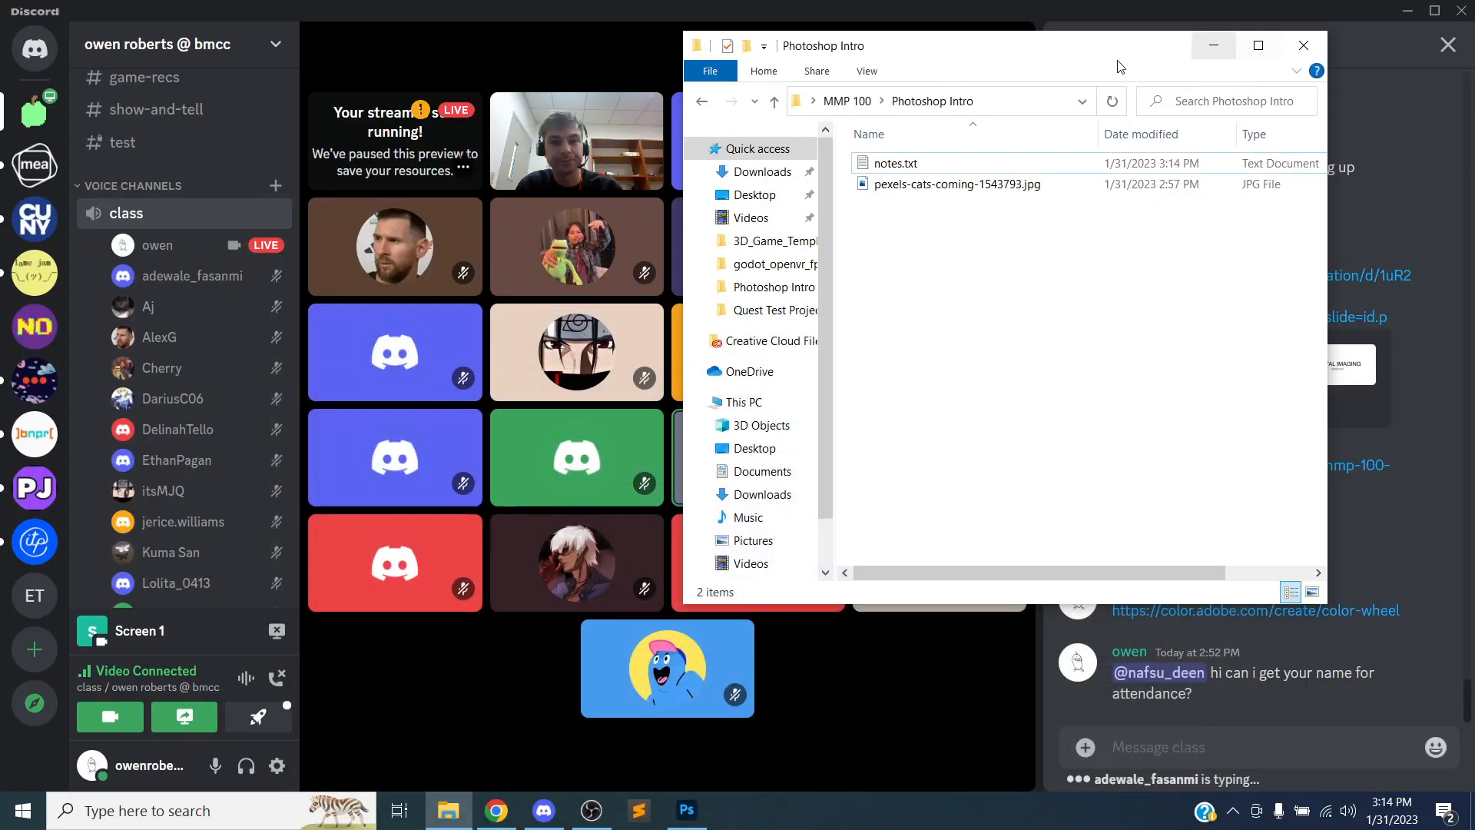
click(1400, 14)
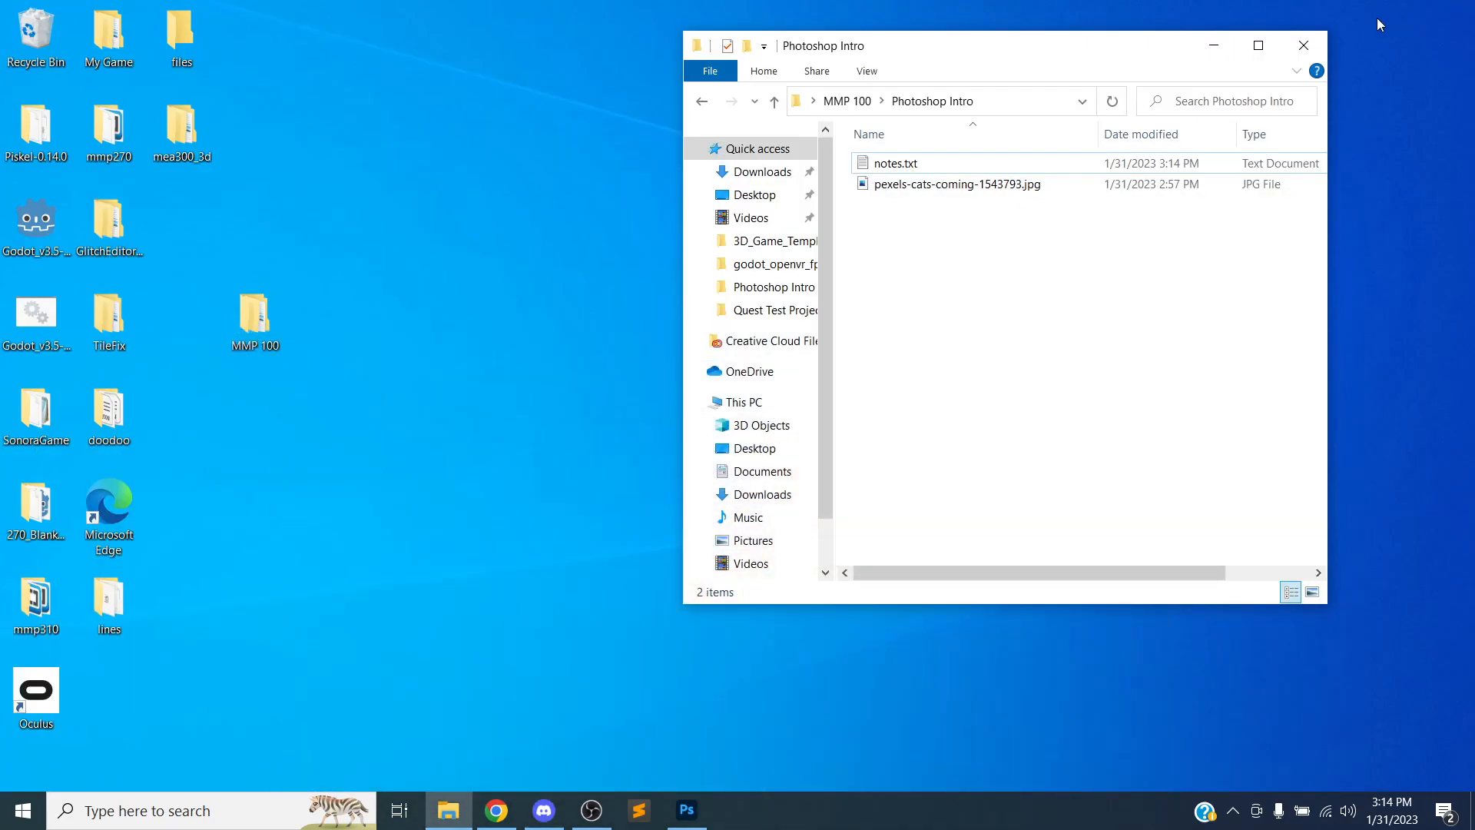
click(543, 809)
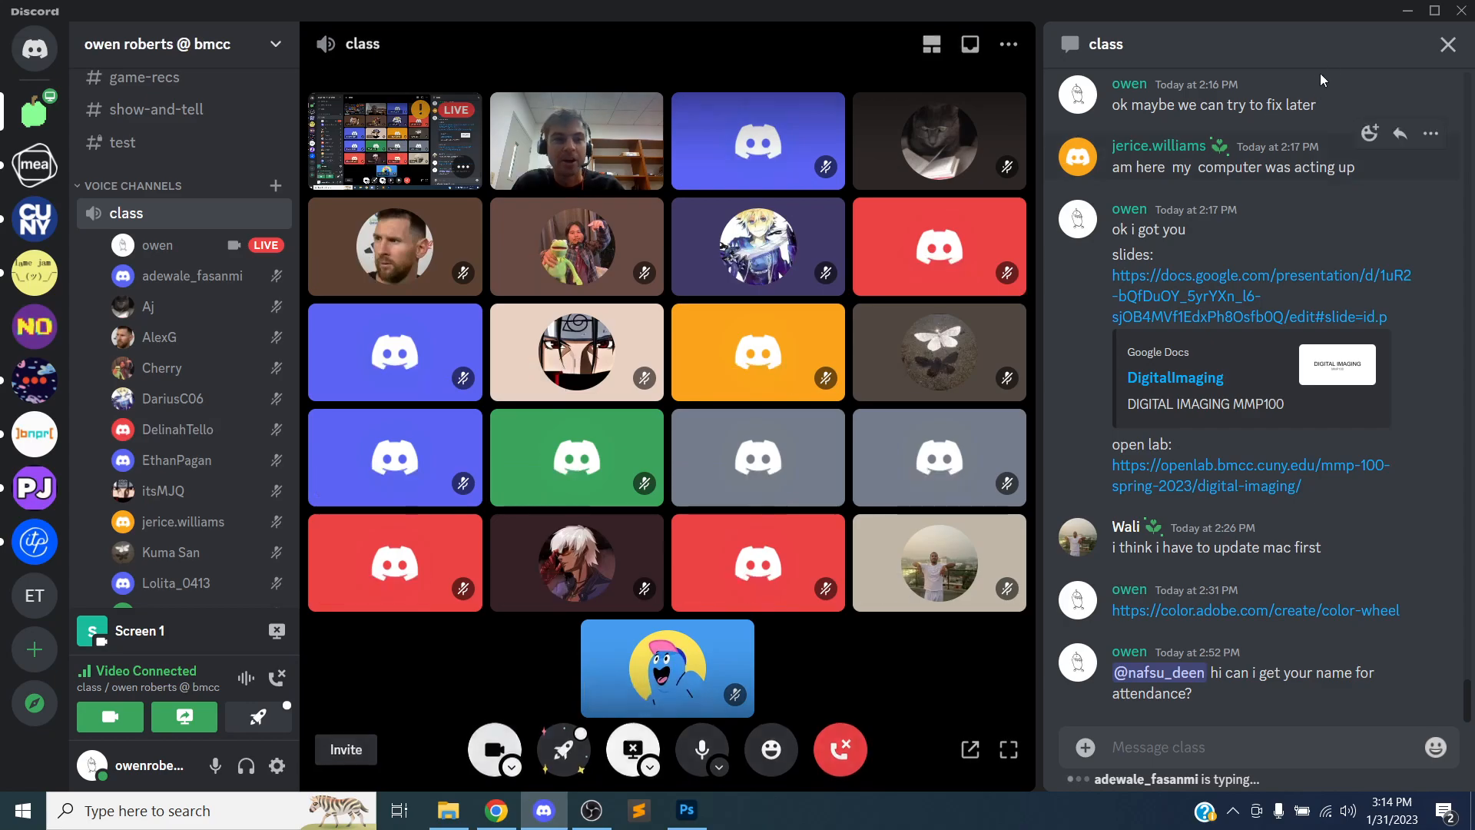
click(1410, 11)
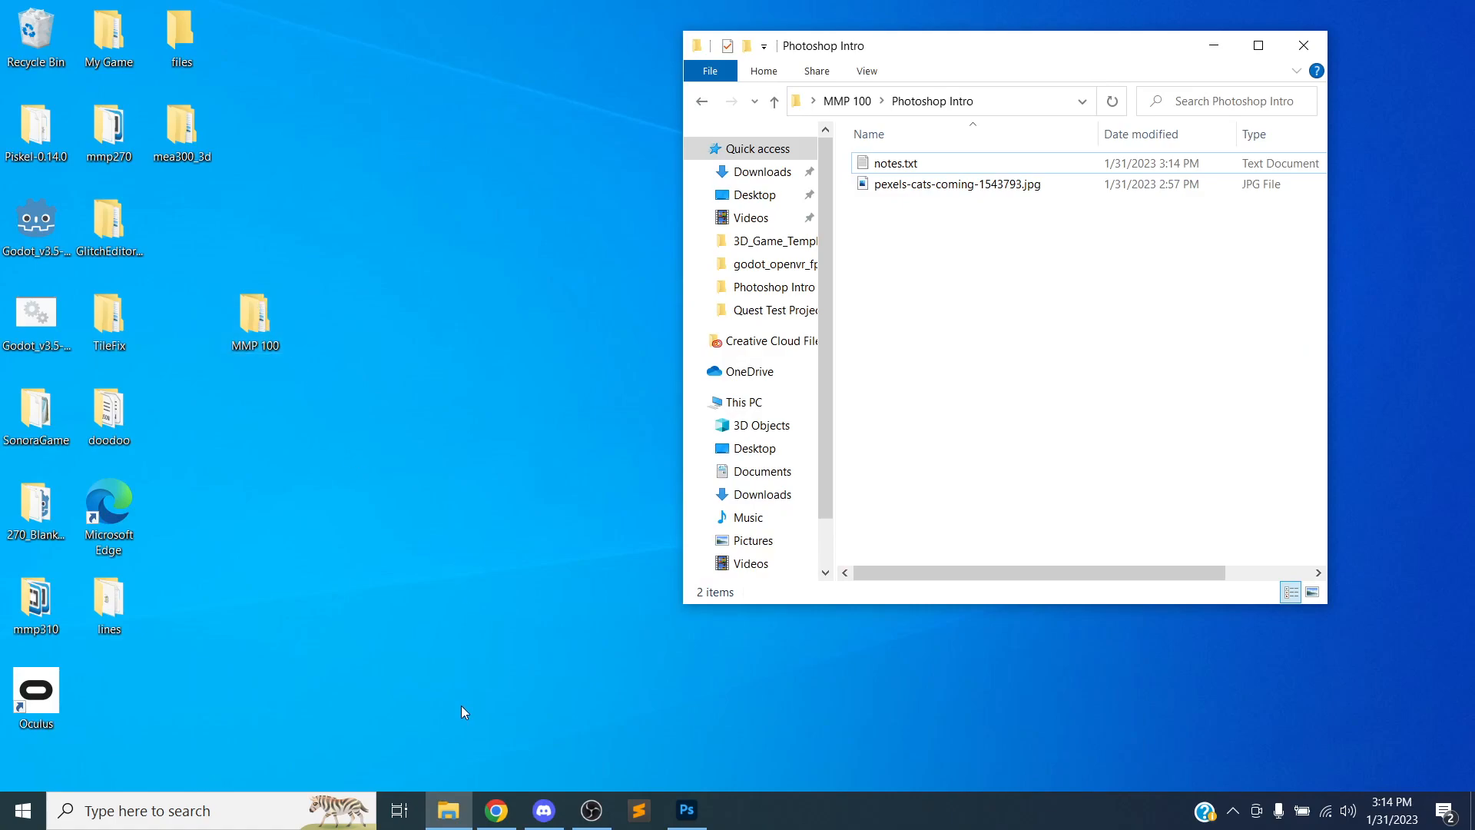
click(442, 803)
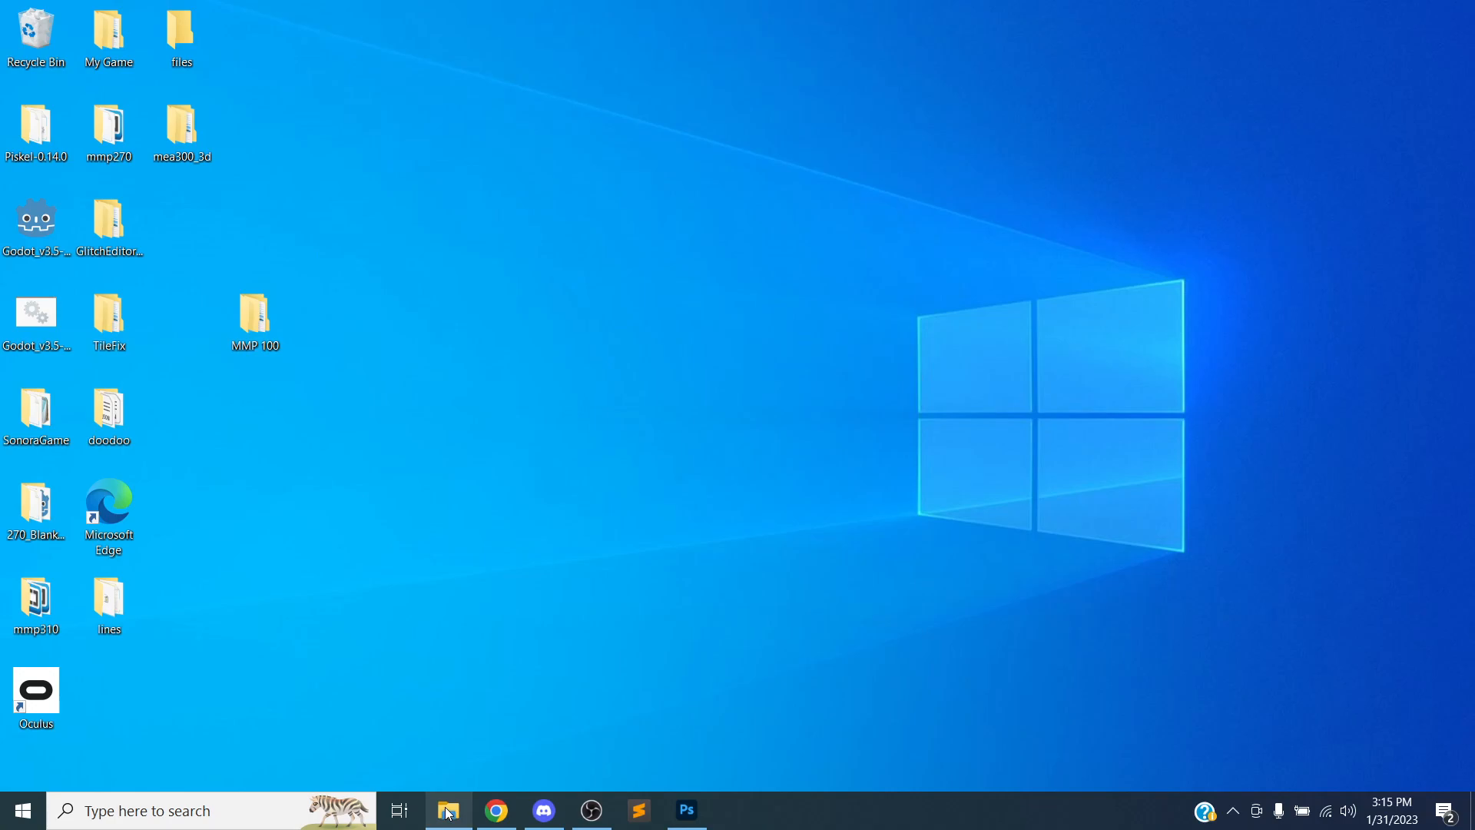
Move the downloaded chameleon photo from Downloads into the Photoshop Intro folder and close the Downloads window
click(448, 808)
right_click(452, 803)
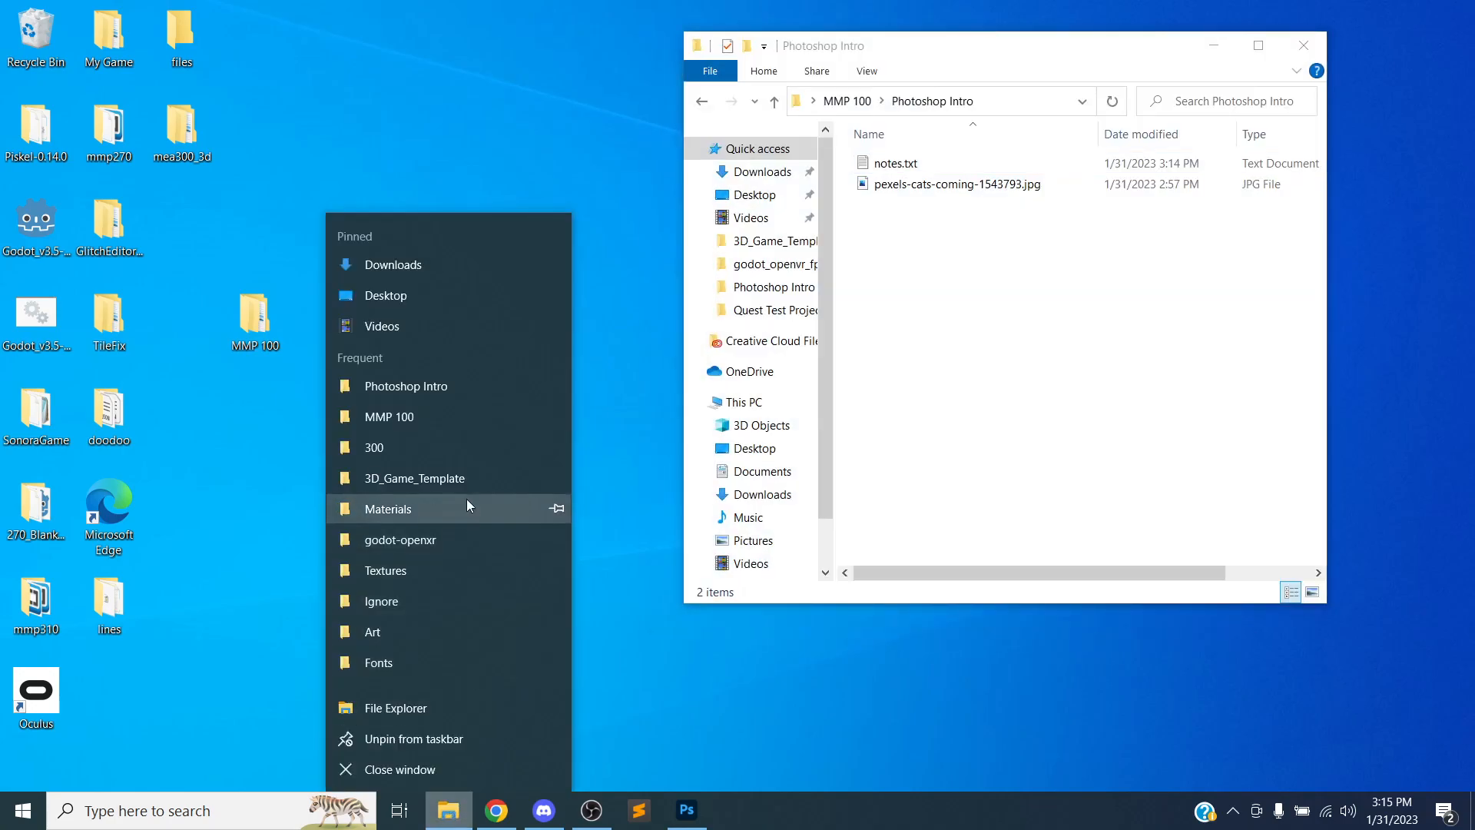
click(434, 265)
drag(973, 80, 309, 38)
drag(248, 165, 905, 267)
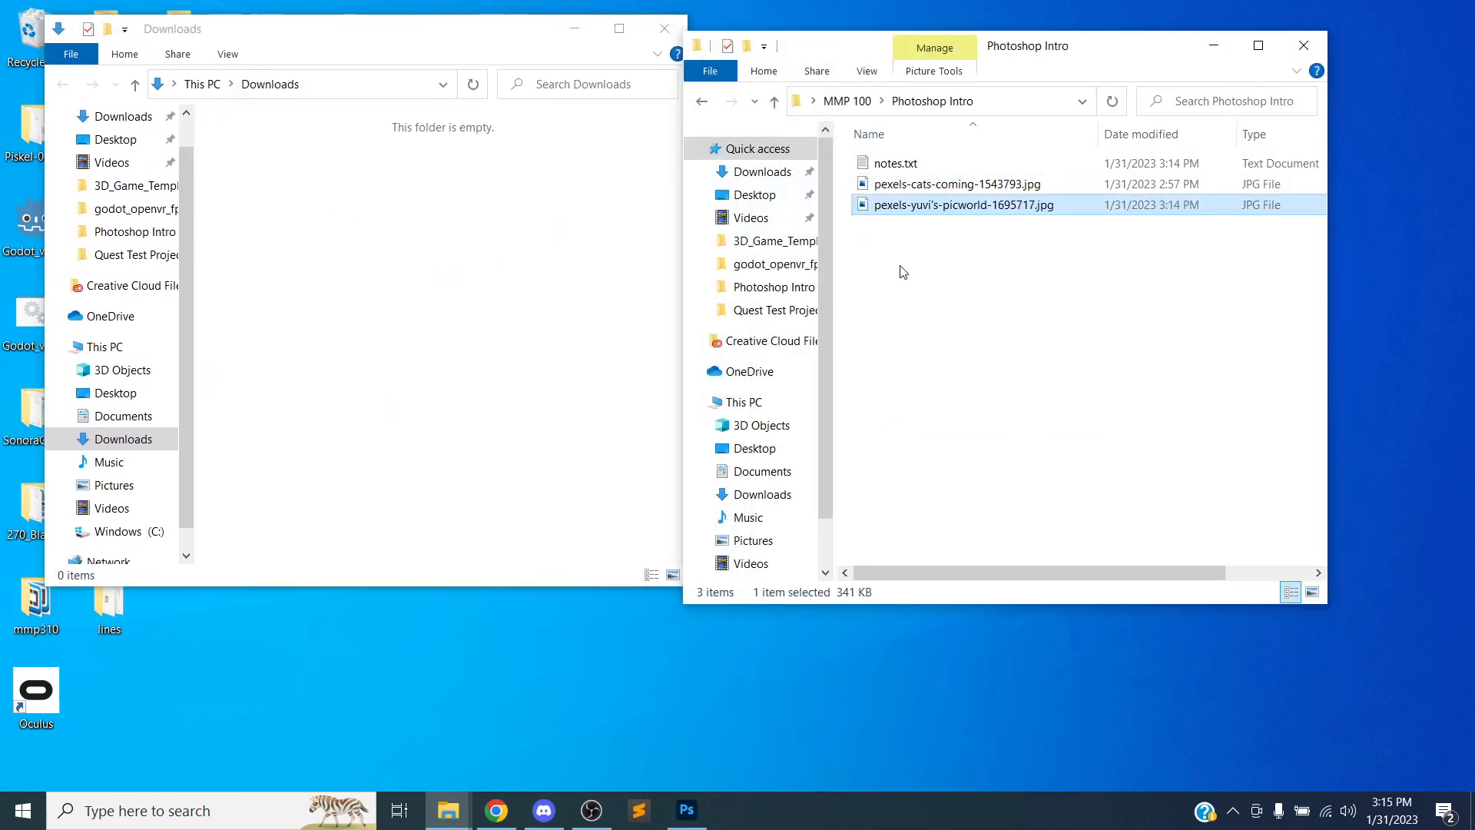
click(664, 28)
key(F2)
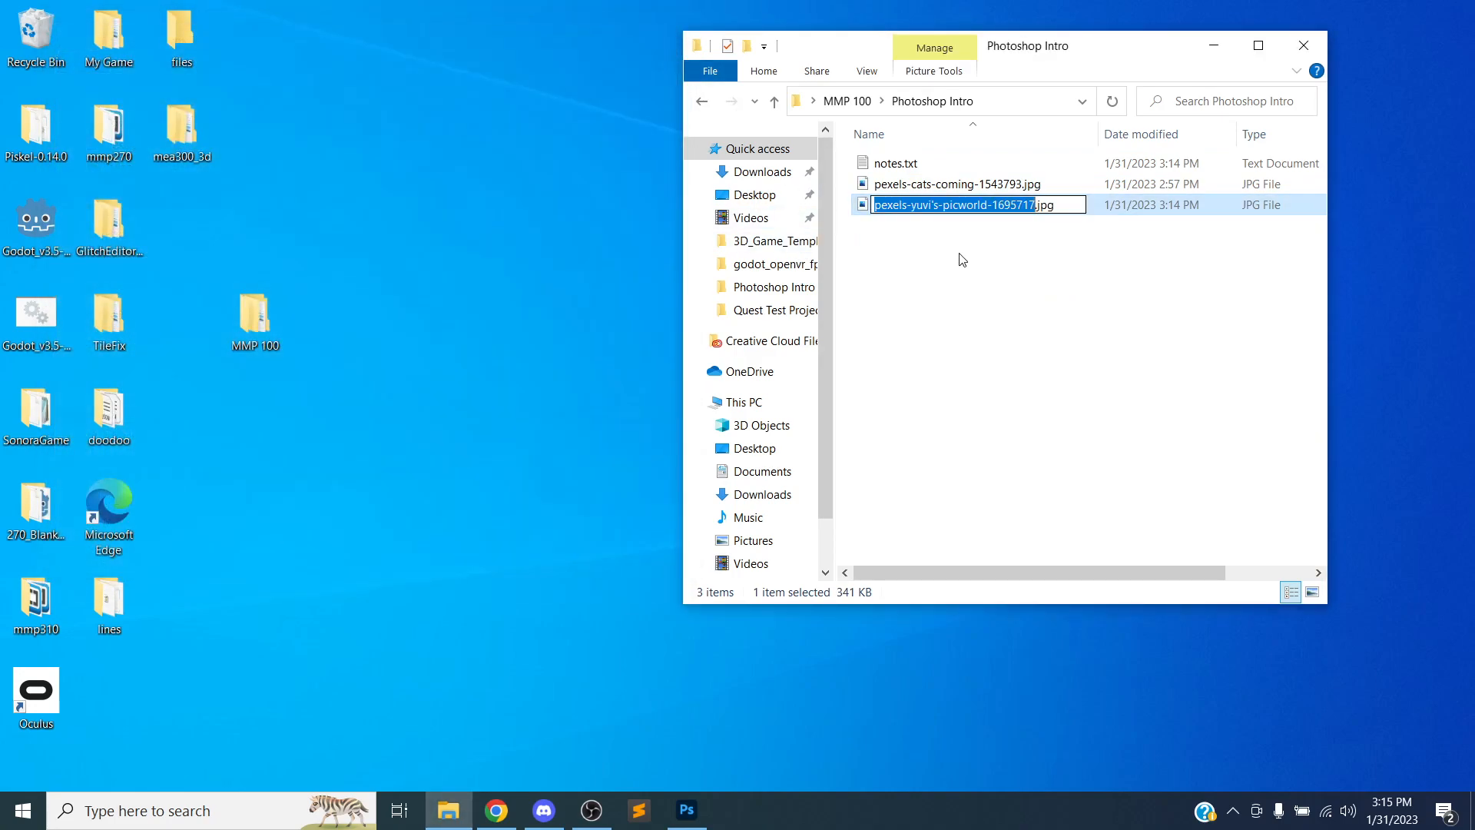
click(967, 284)
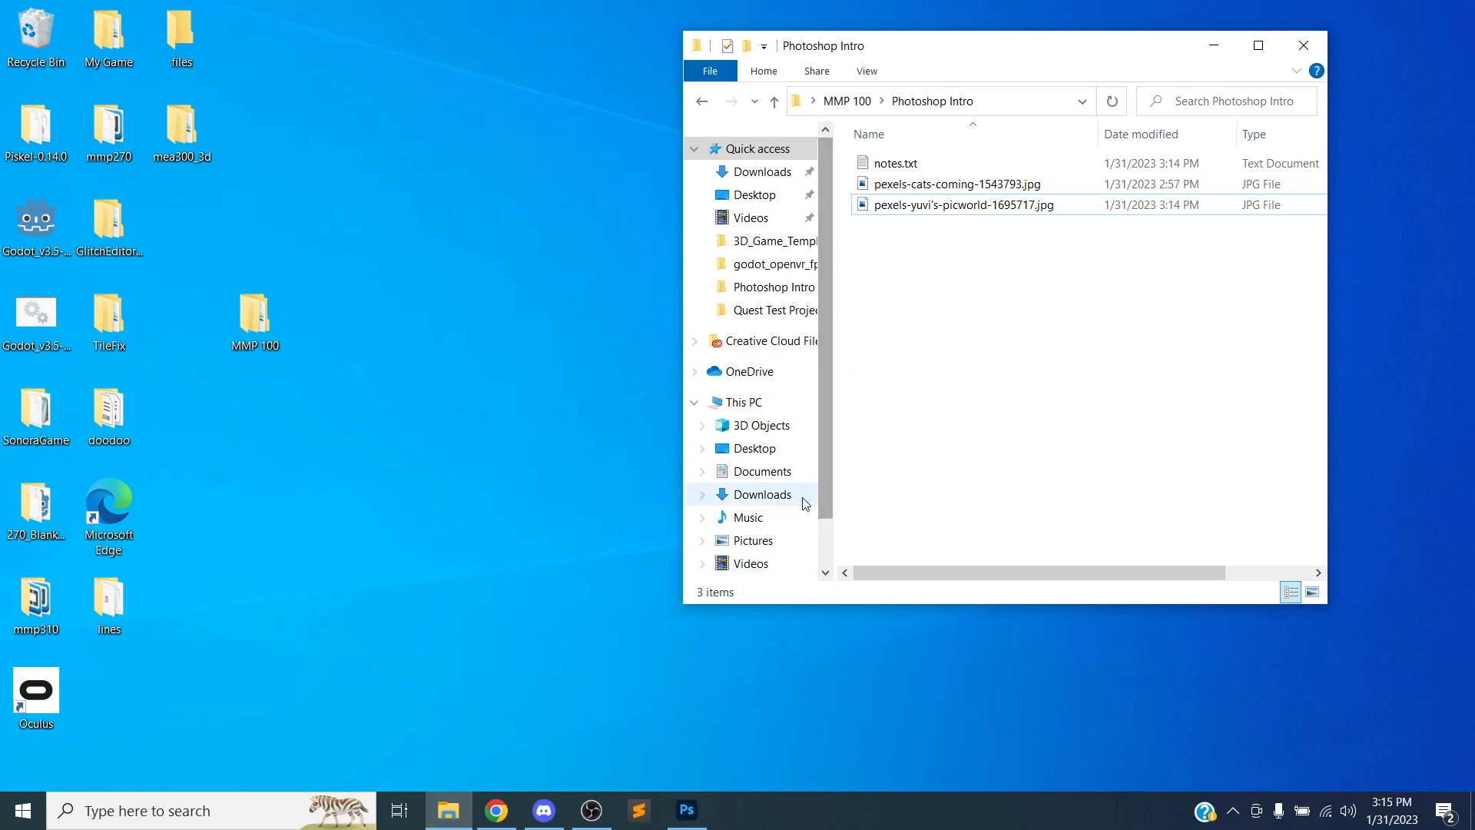
Try placing the chameleon photo into the cat document by dragging it in, then undo the placement
click(688, 807)
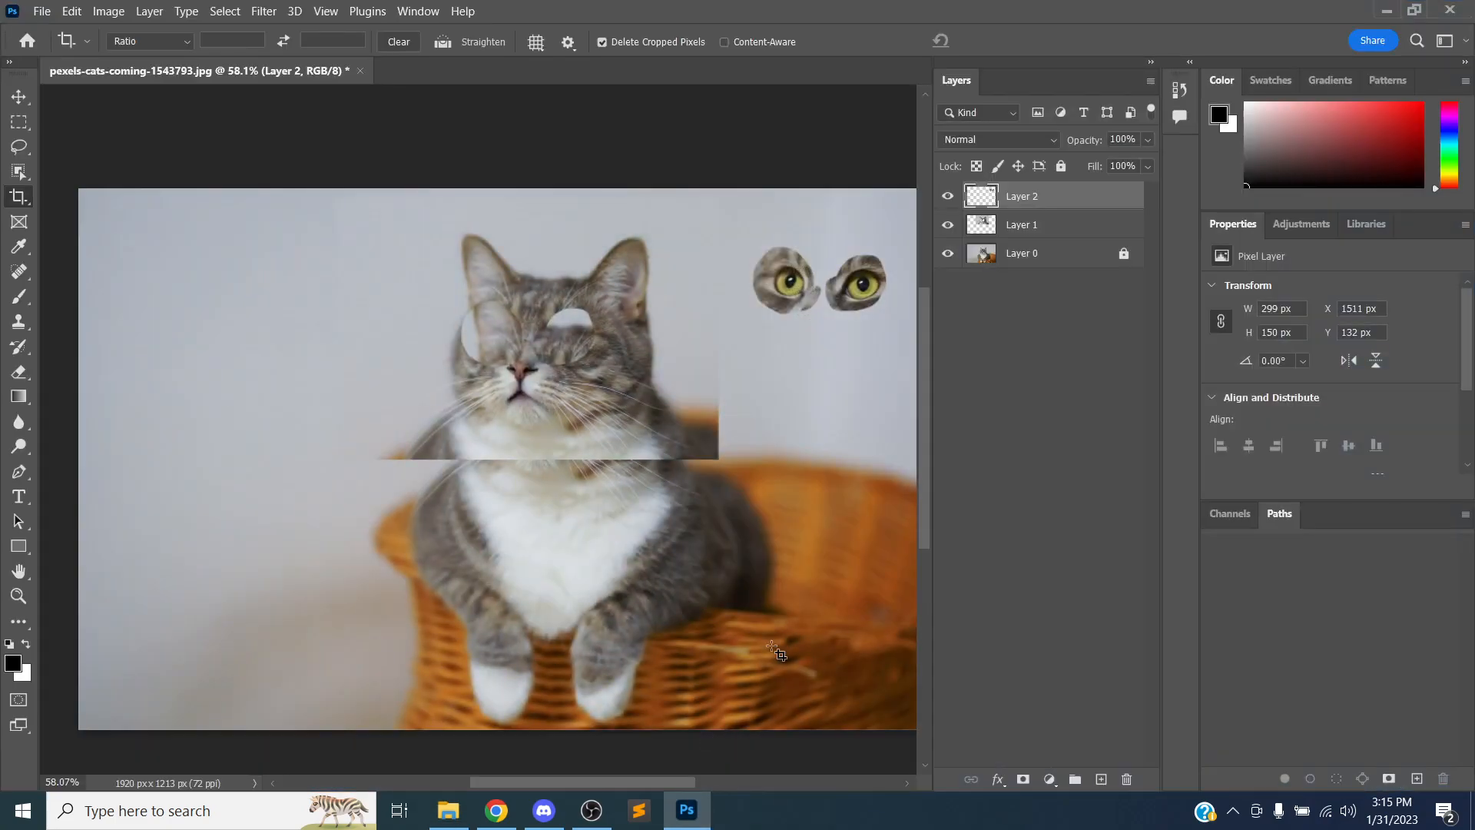
click(448, 811)
drag(899, 47, 975, 56)
drag(969, 196, 279, 310)
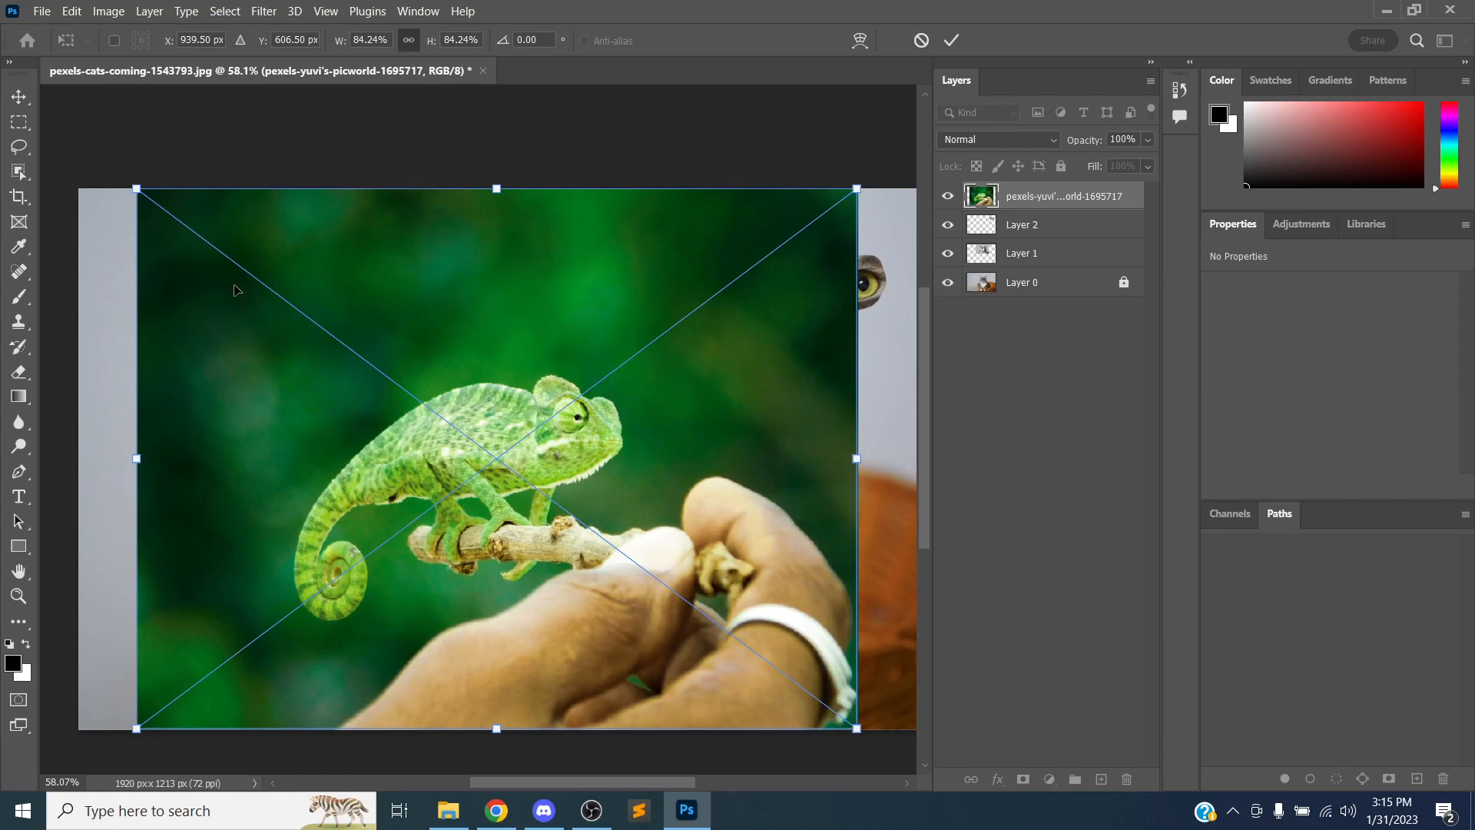
drag(137, 189, 195, 231)
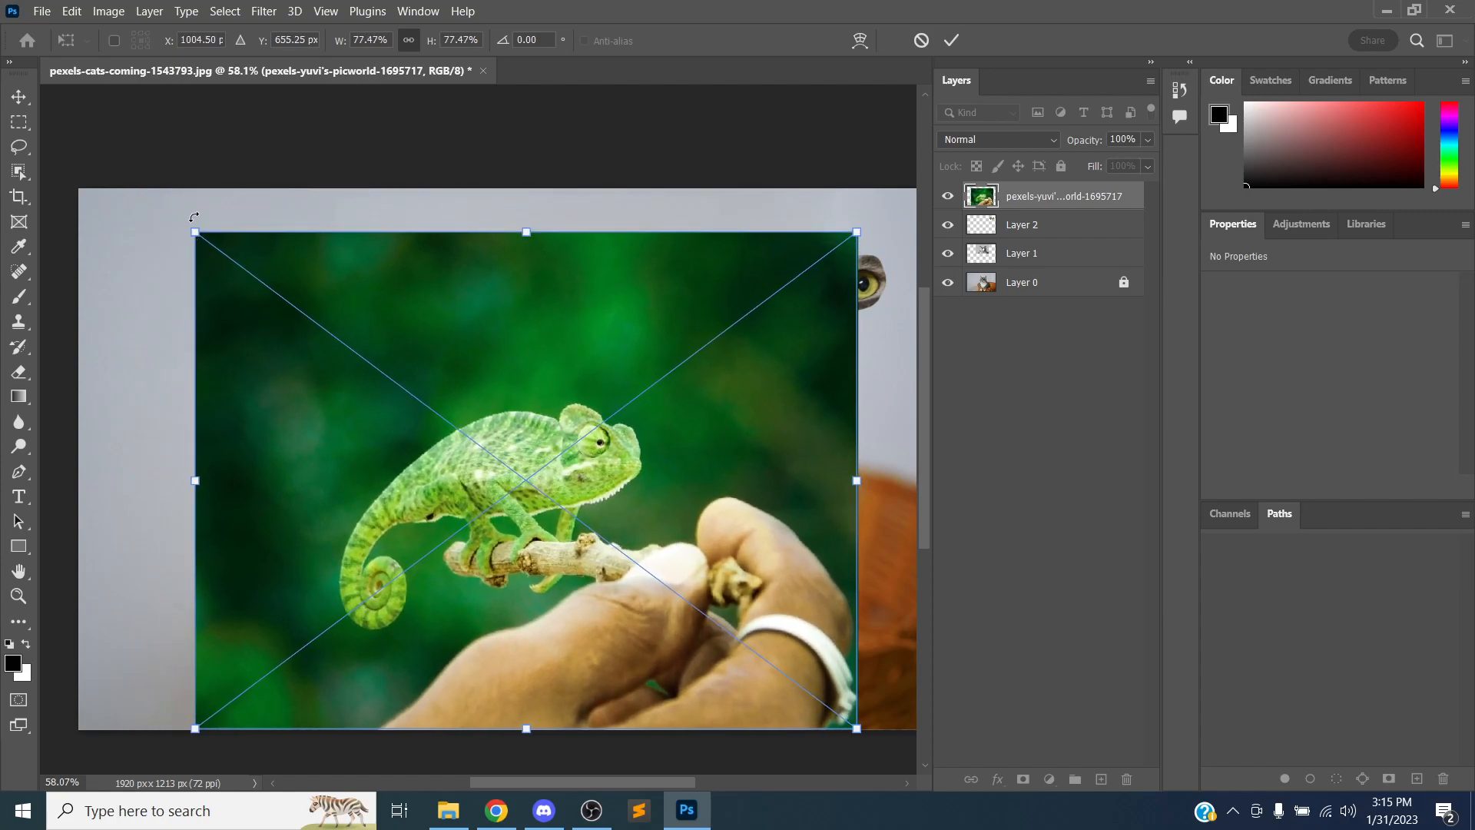
key(ctrl+z)
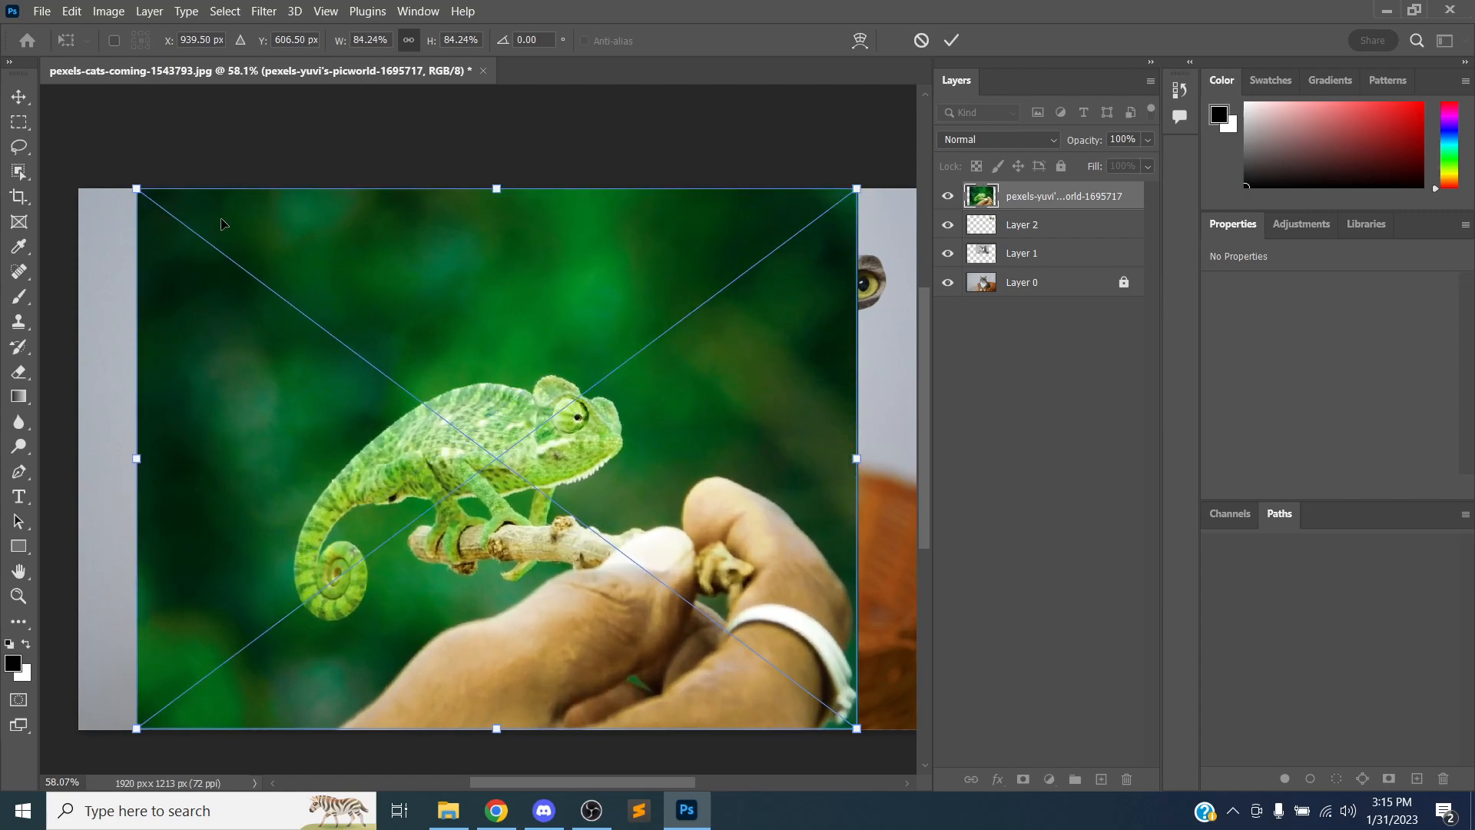
key(Return)
key(c)
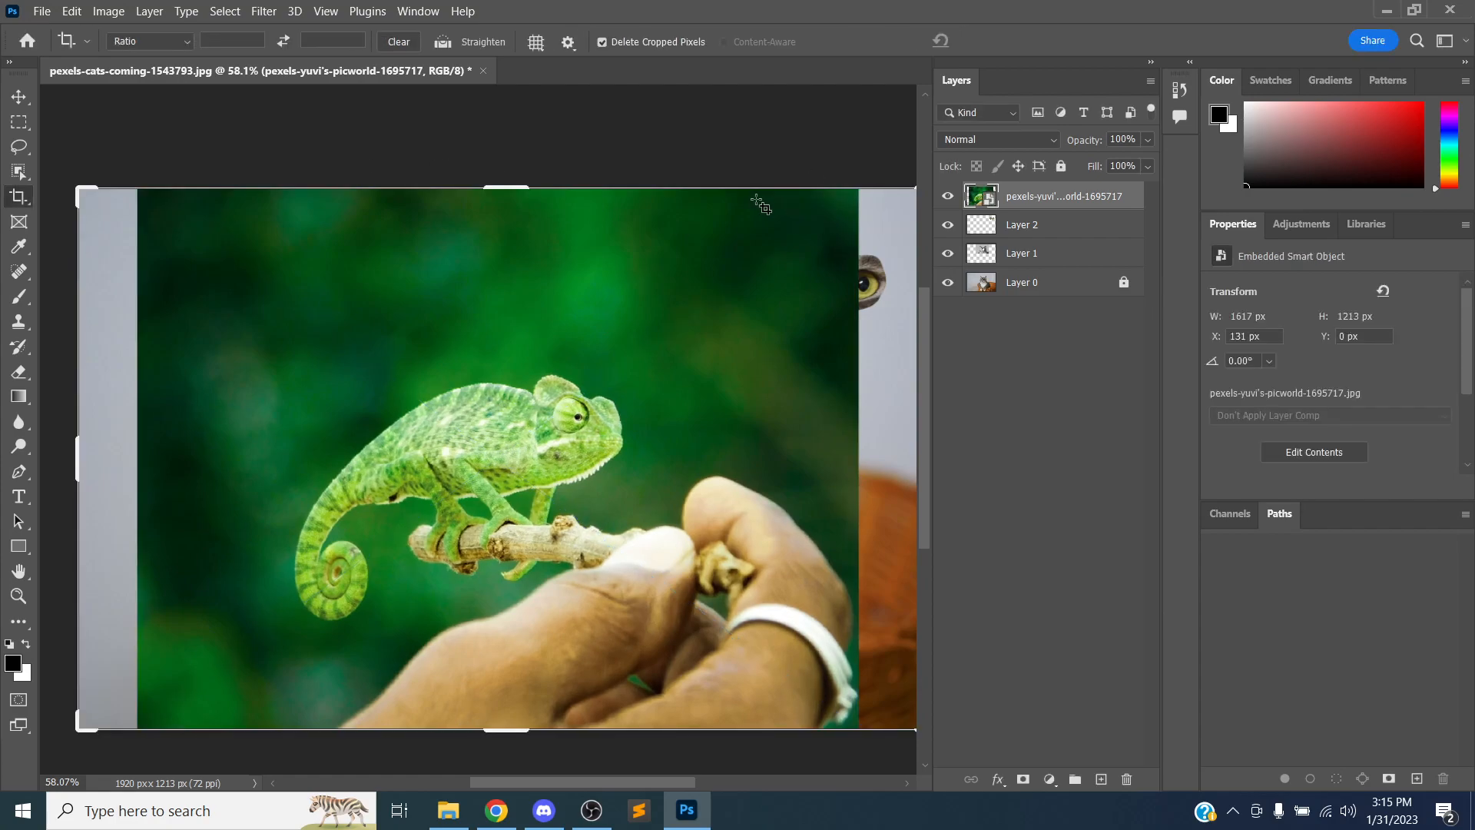
key(ctrl)
key(ctrl+z)
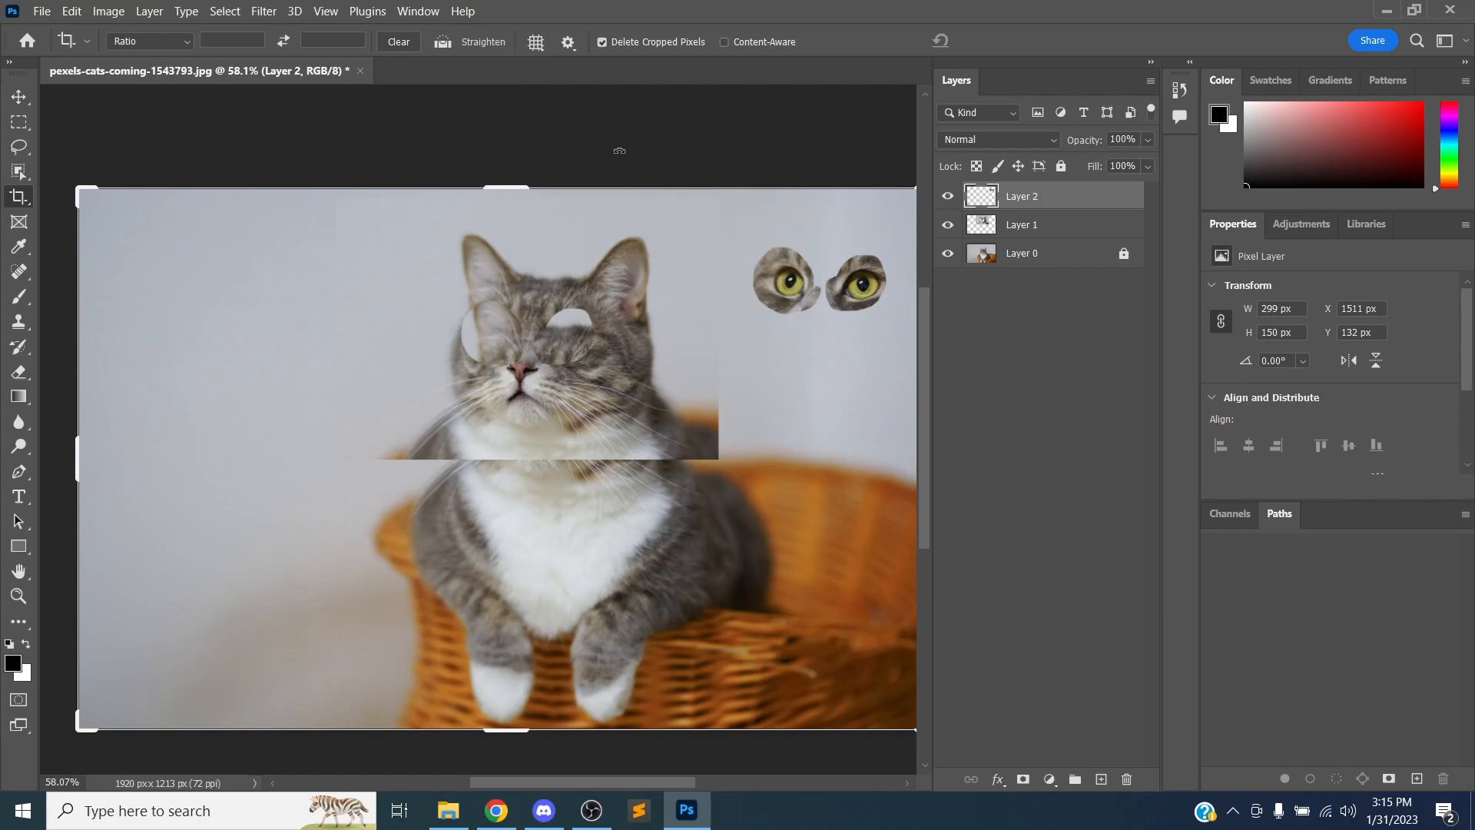
Open the chameleon photo from Desktop > MMP 100 > Photoshop Intro, then close its document tab
click(43, 13)
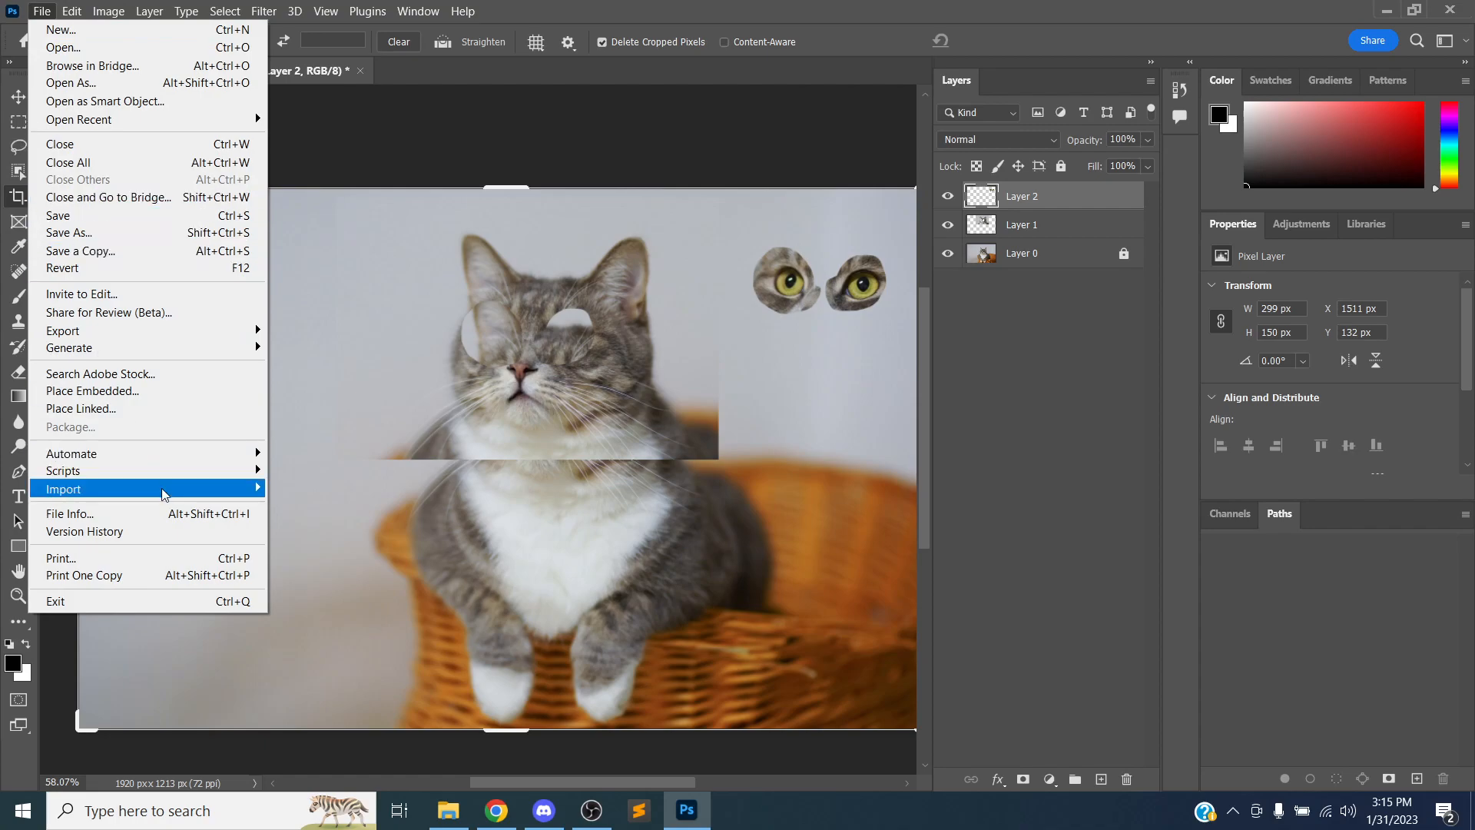
mouse_move(162, 490)
click(95, 49)
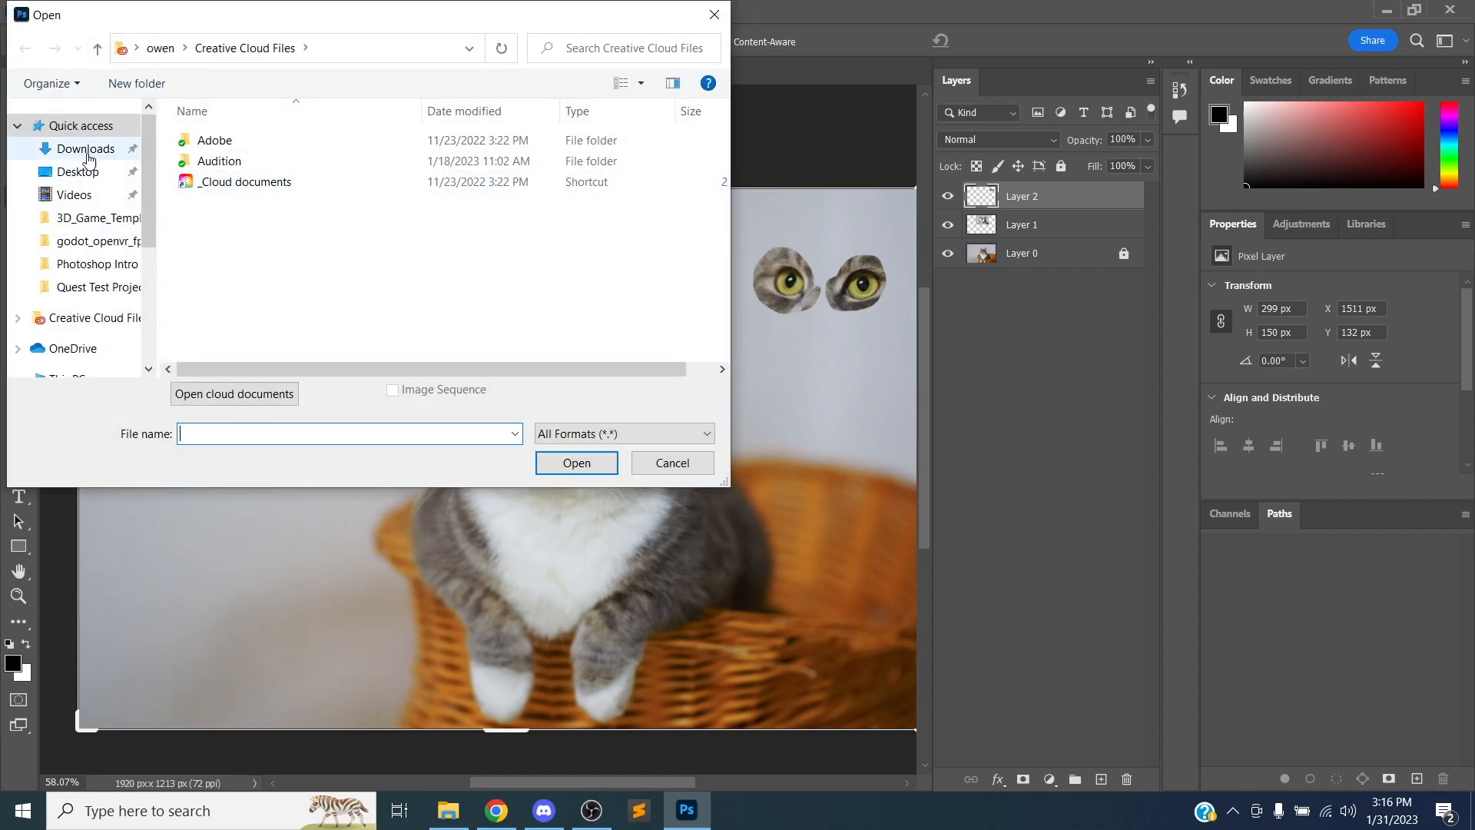
click(79, 170)
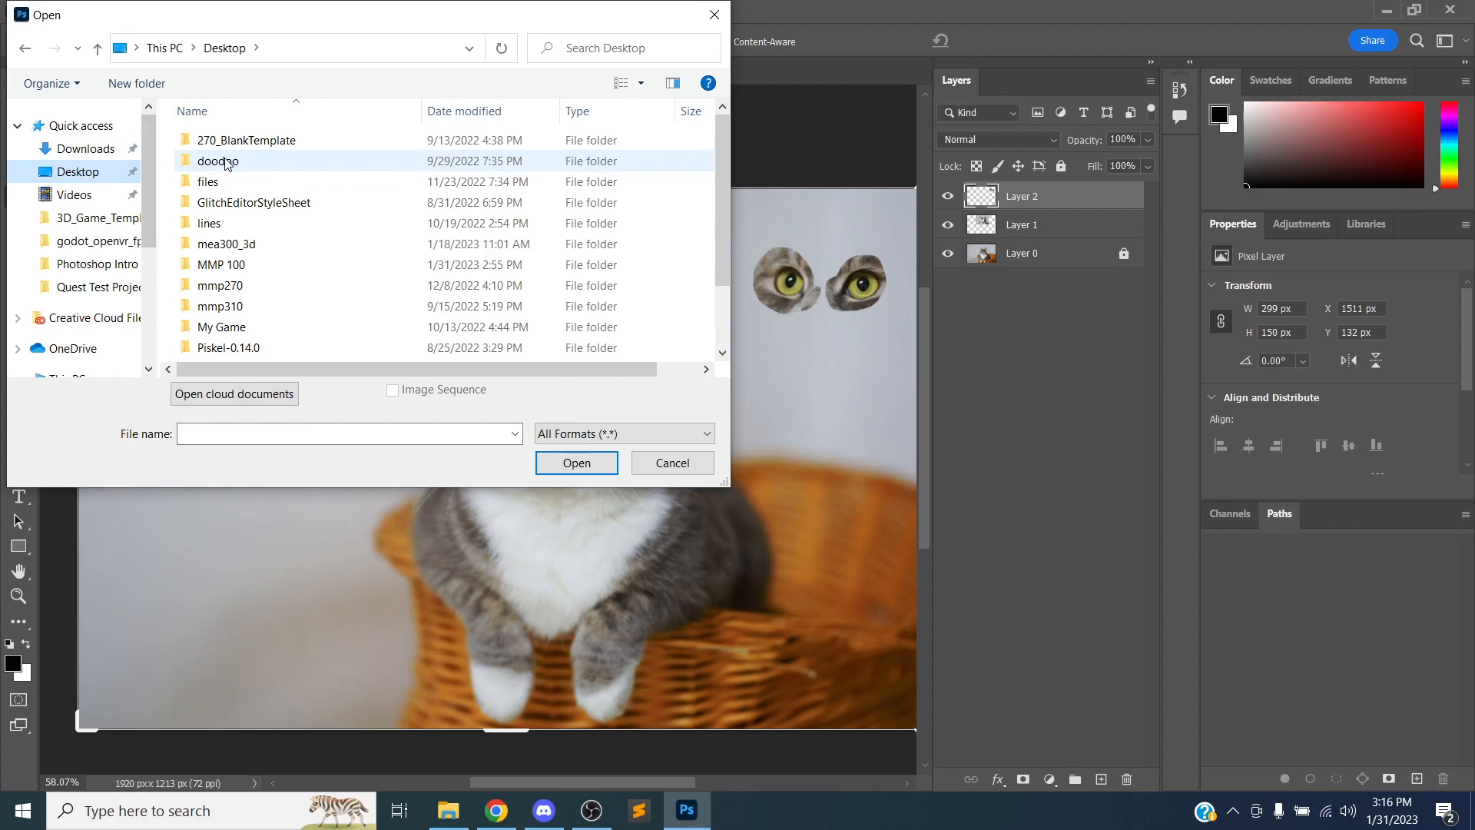
scroll(256, 180, down, 1)
click(256, 185)
double_click(256, 184)
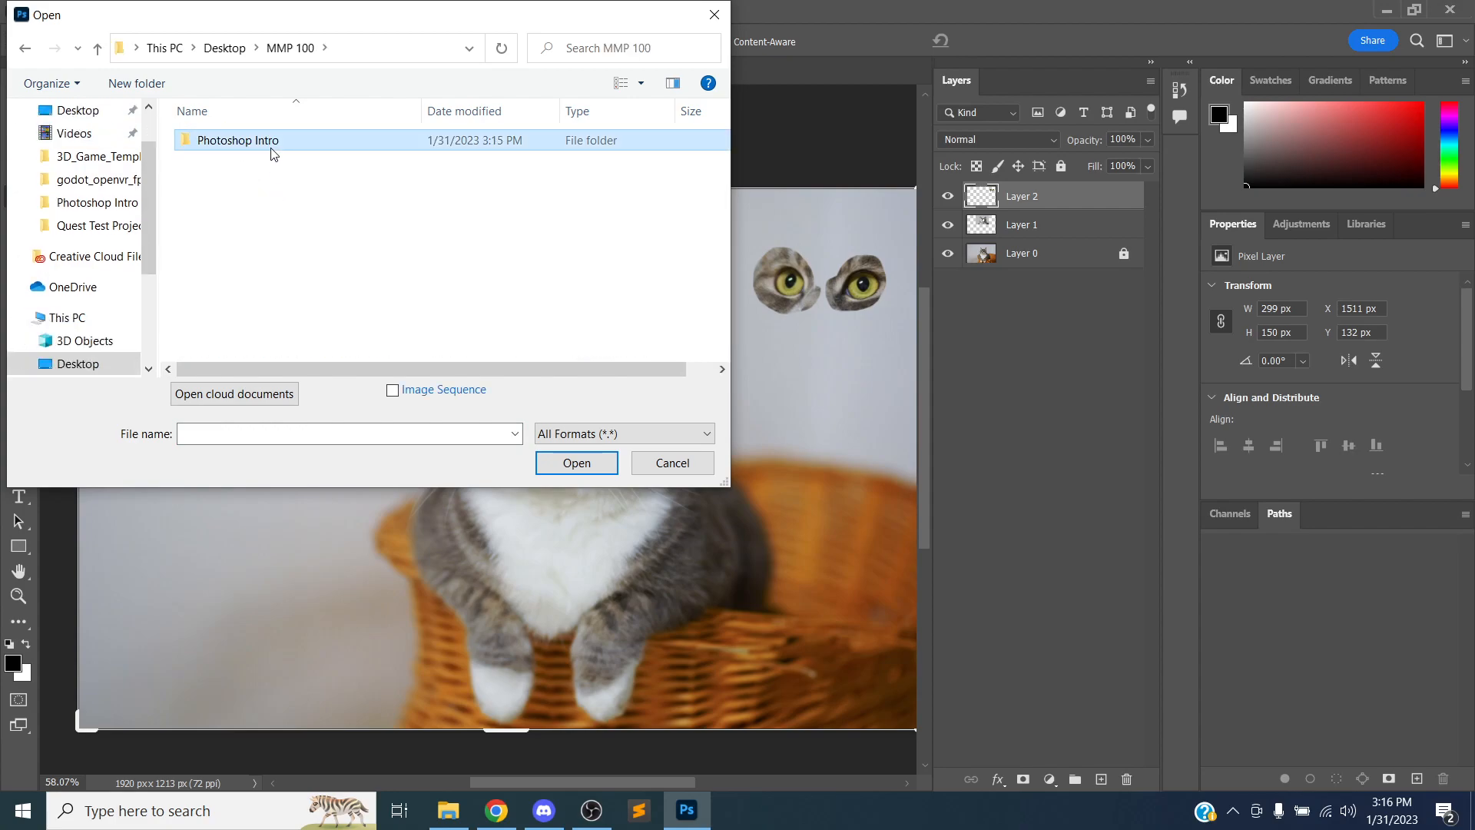
double_click(273, 152)
click(440, 163)
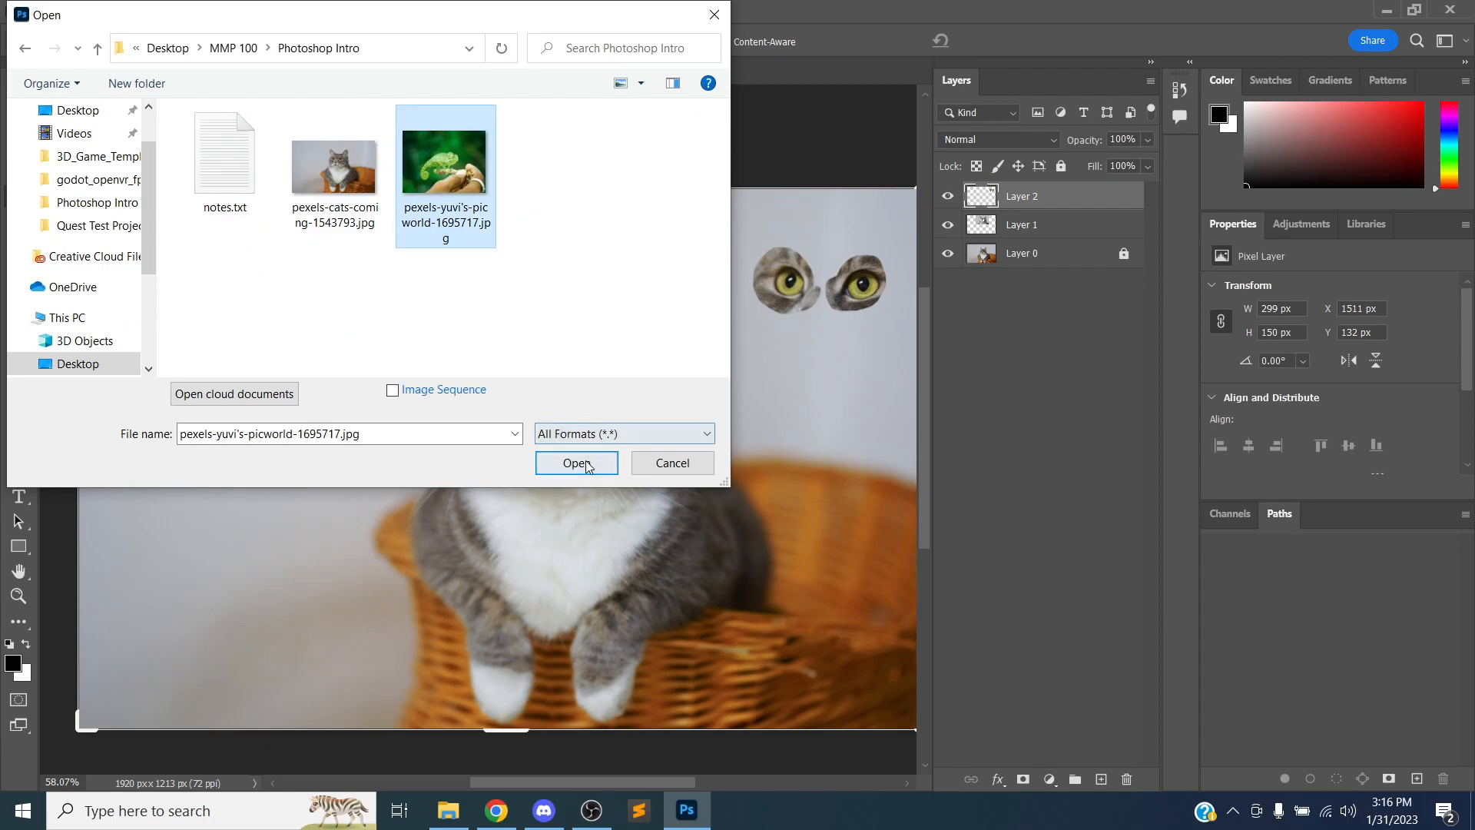
click(582, 460)
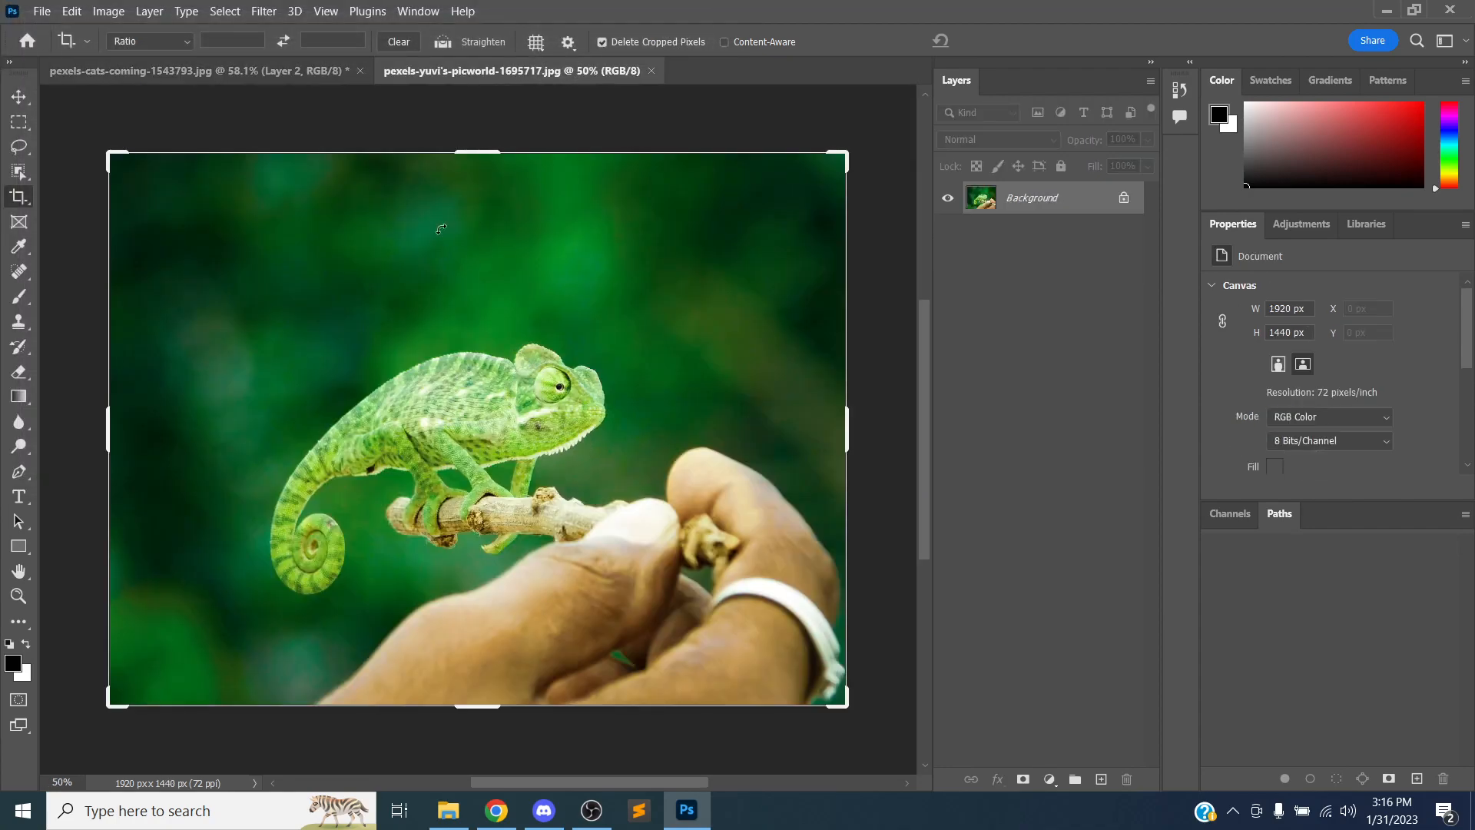
click(649, 70)
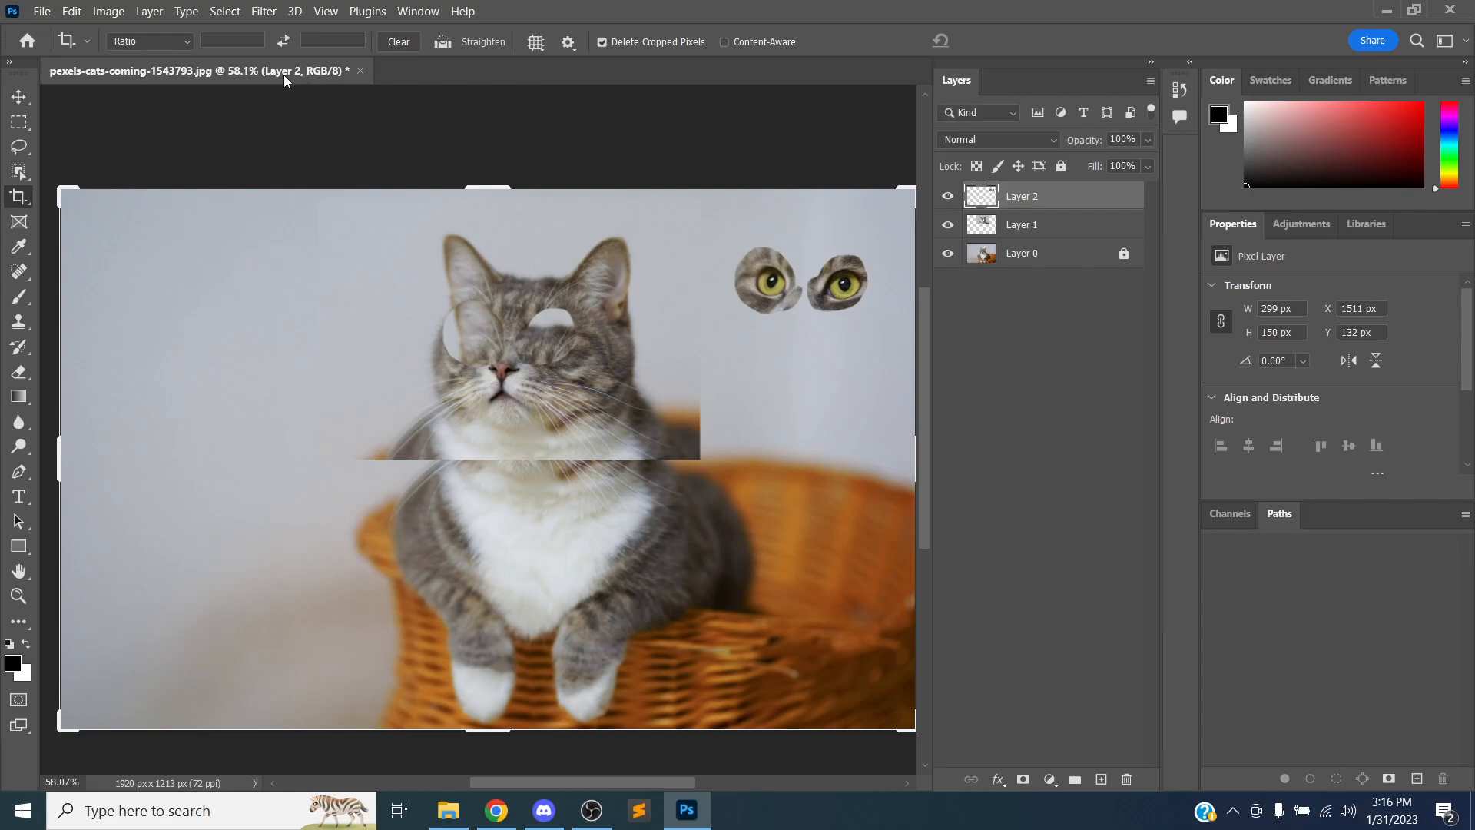
click(463, 12)
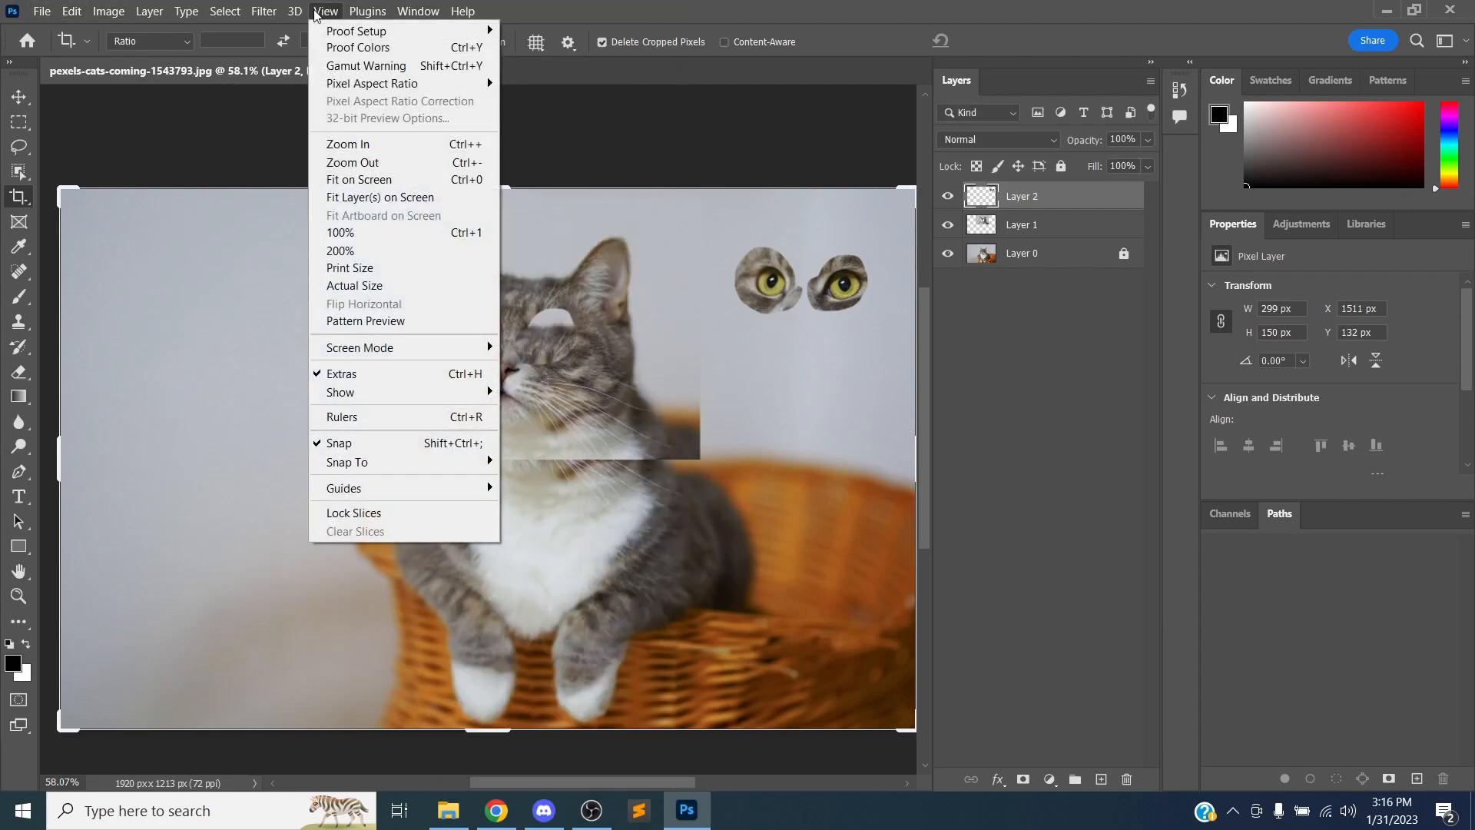
mouse_move(154, 11)
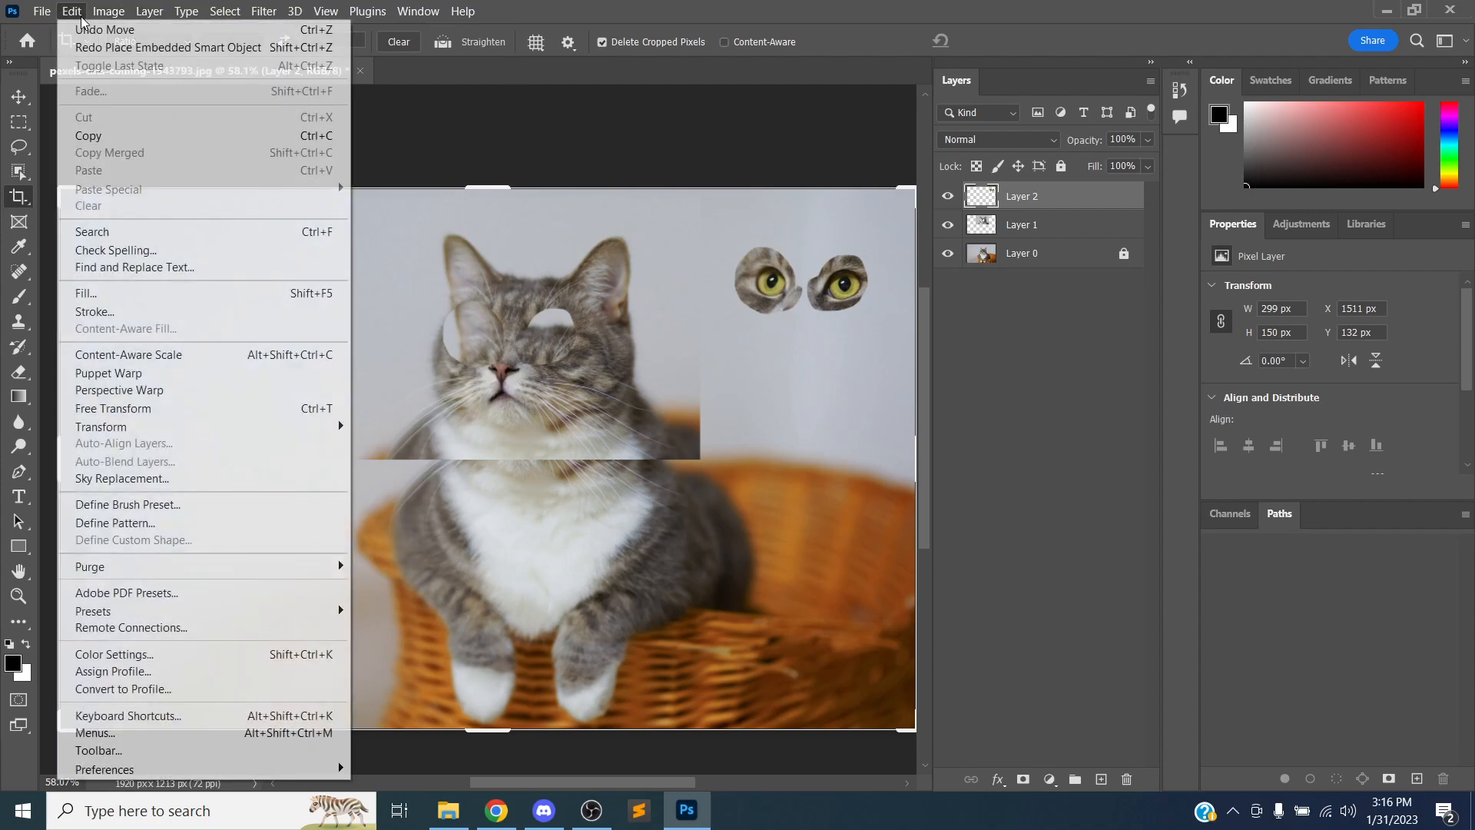
mouse_move(106, 19)
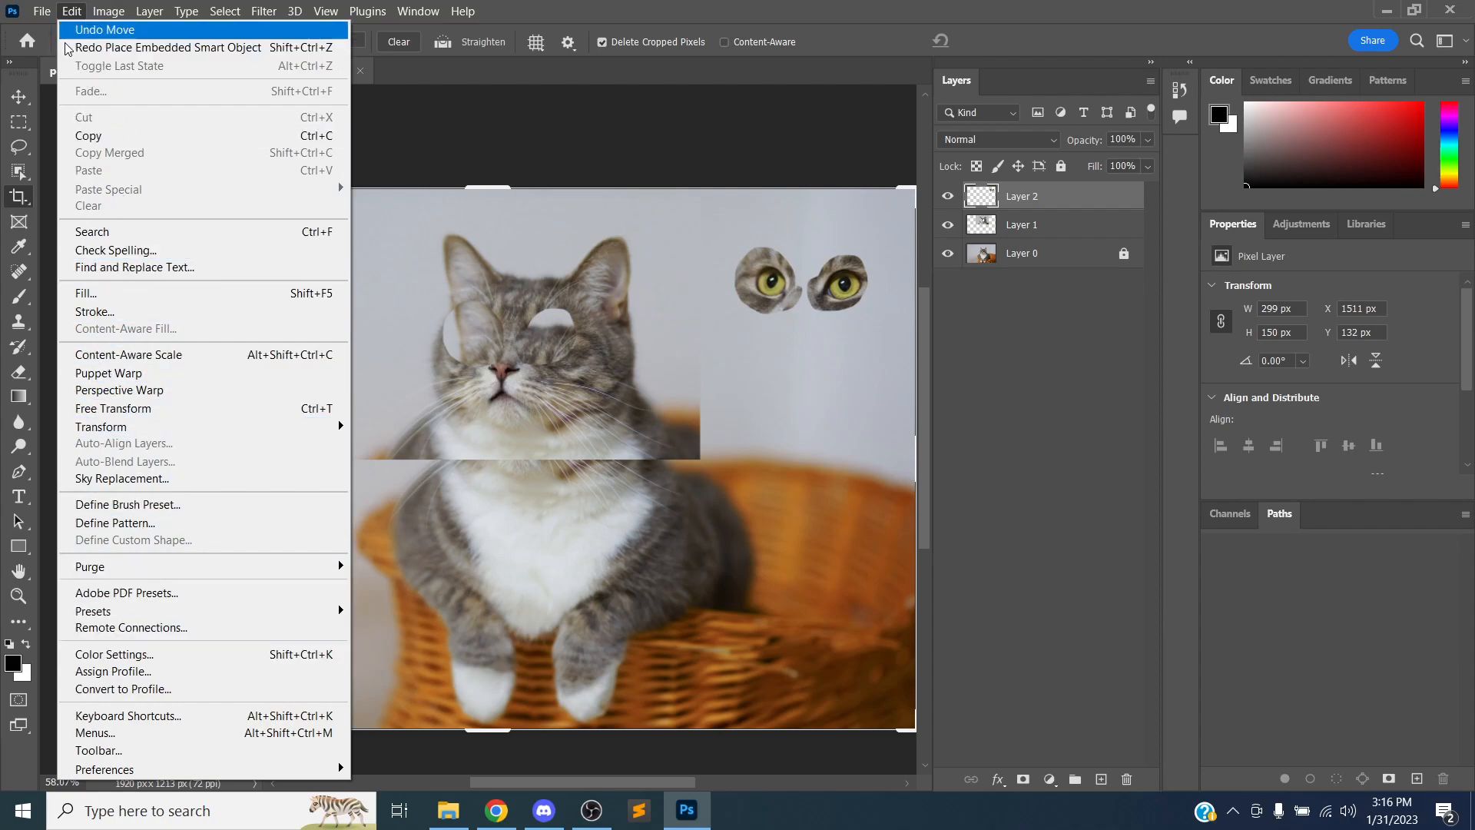
click(71, 11)
click(41, 10)
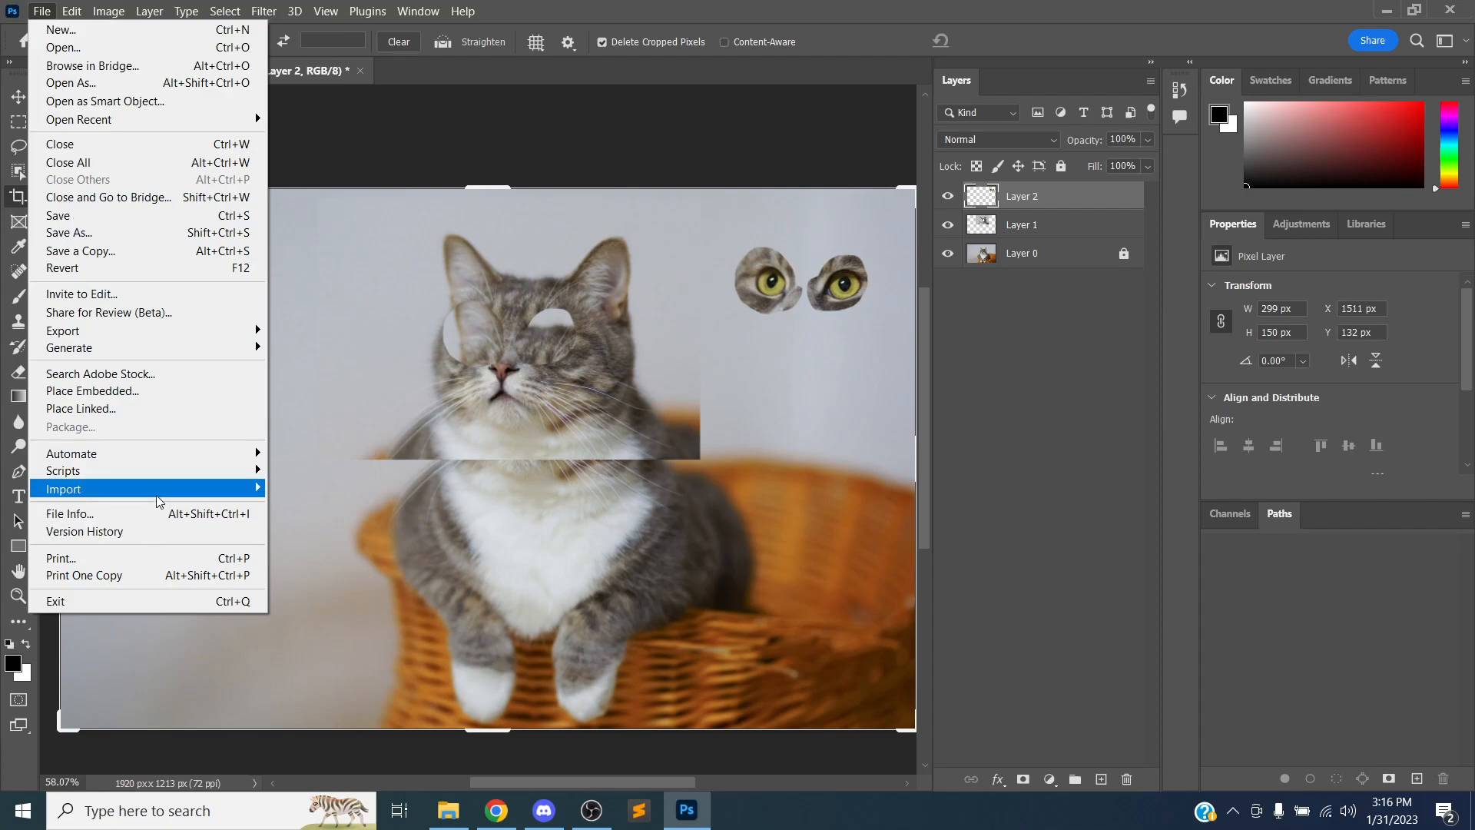
mouse_move(157, 497)
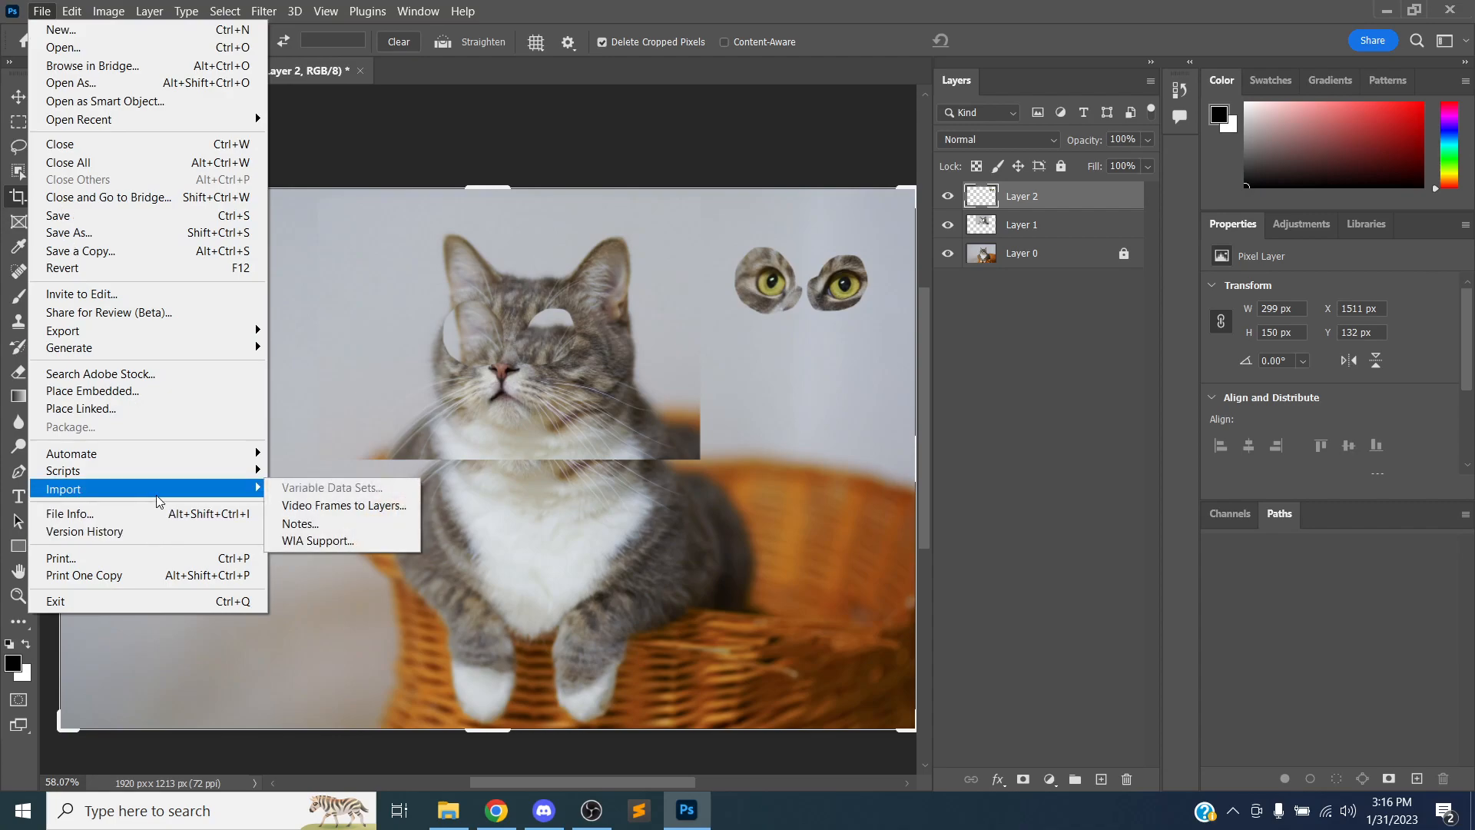
click(294, 314)
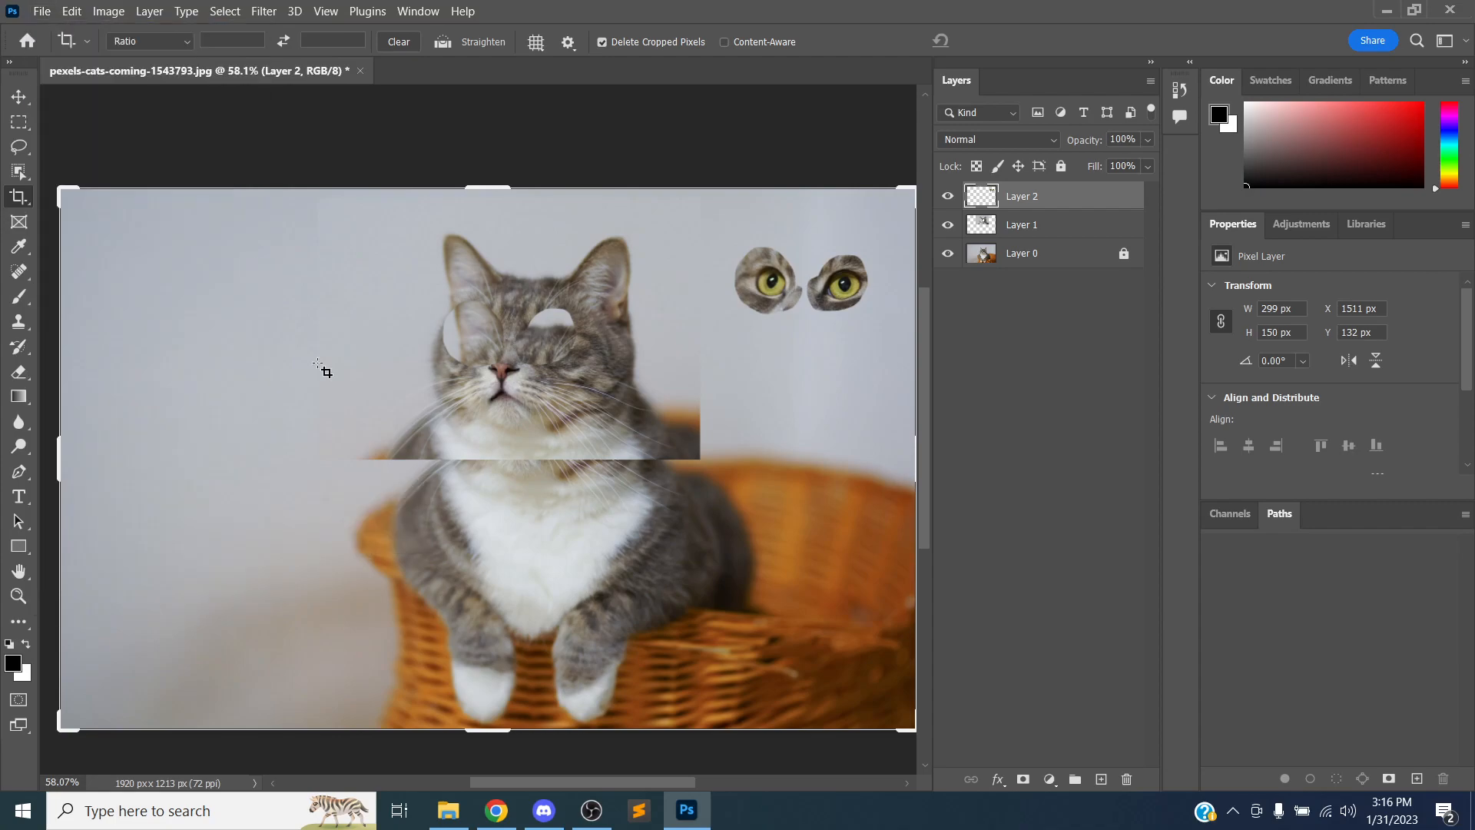
Place the chameleon photo into the cat document as an embedded layer and shift it left to about X 43 px
click(448, 810)
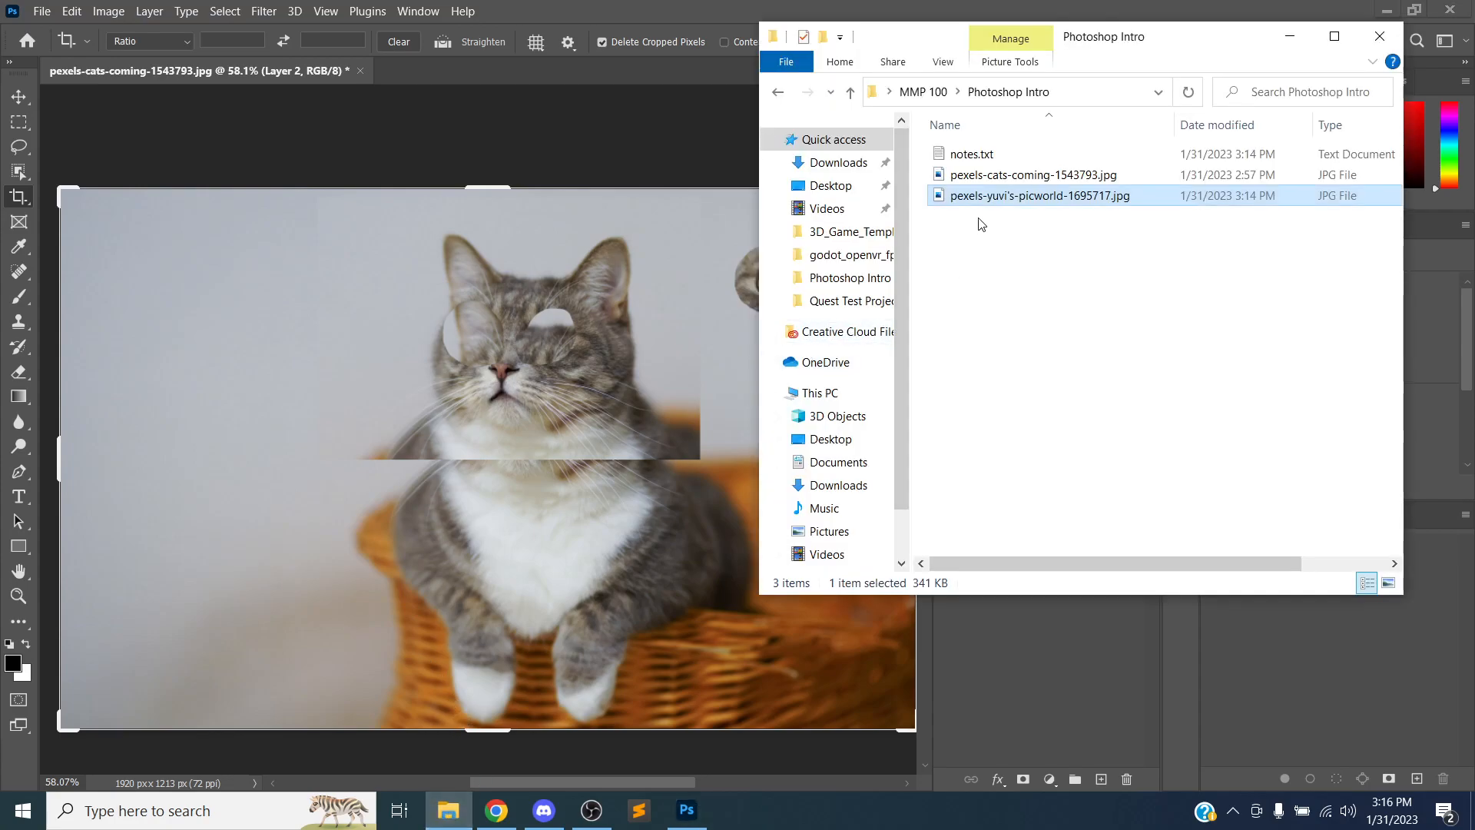
drag(995, 206, 384, 308)
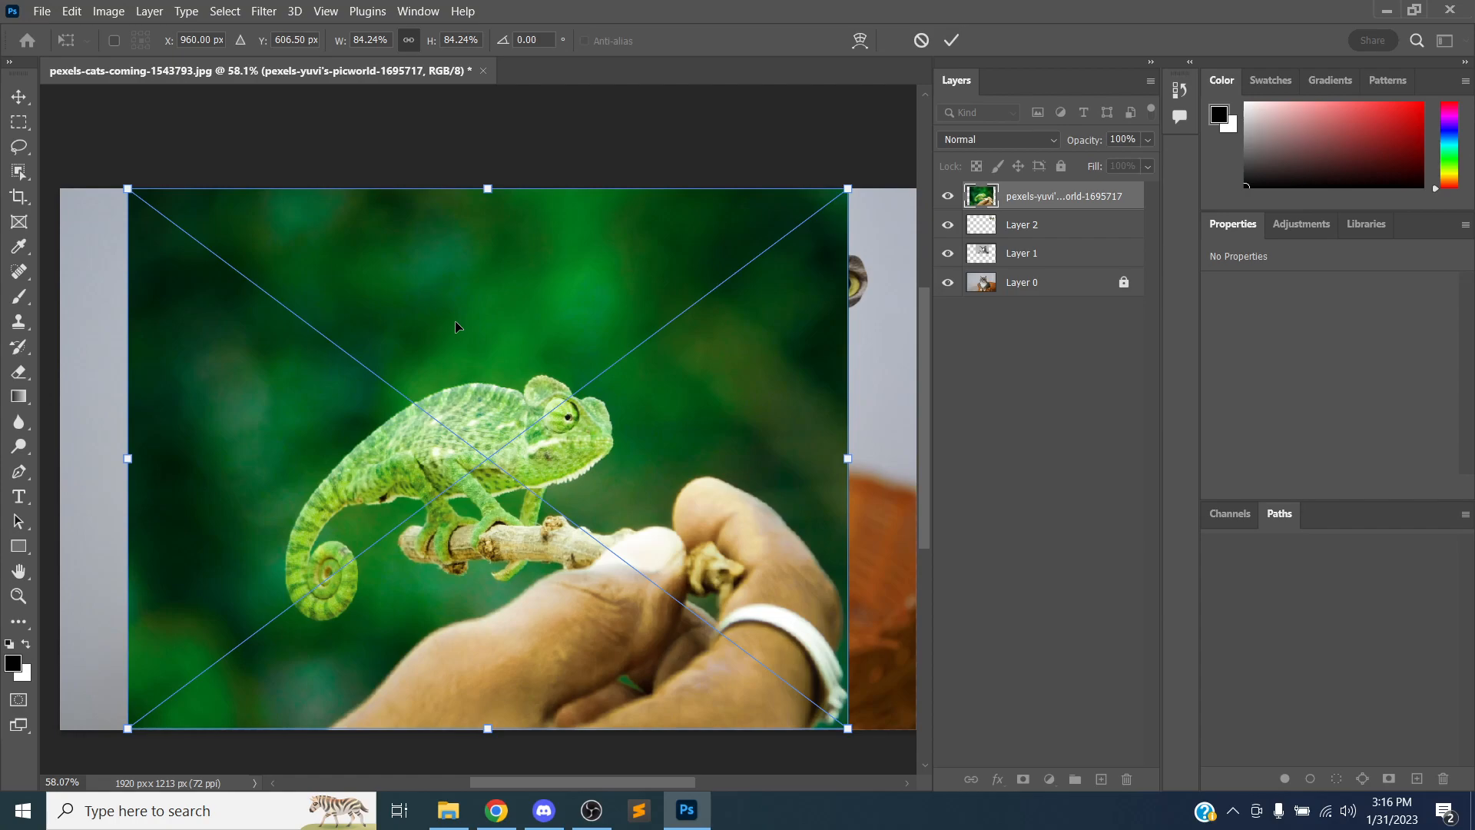
key(Return)
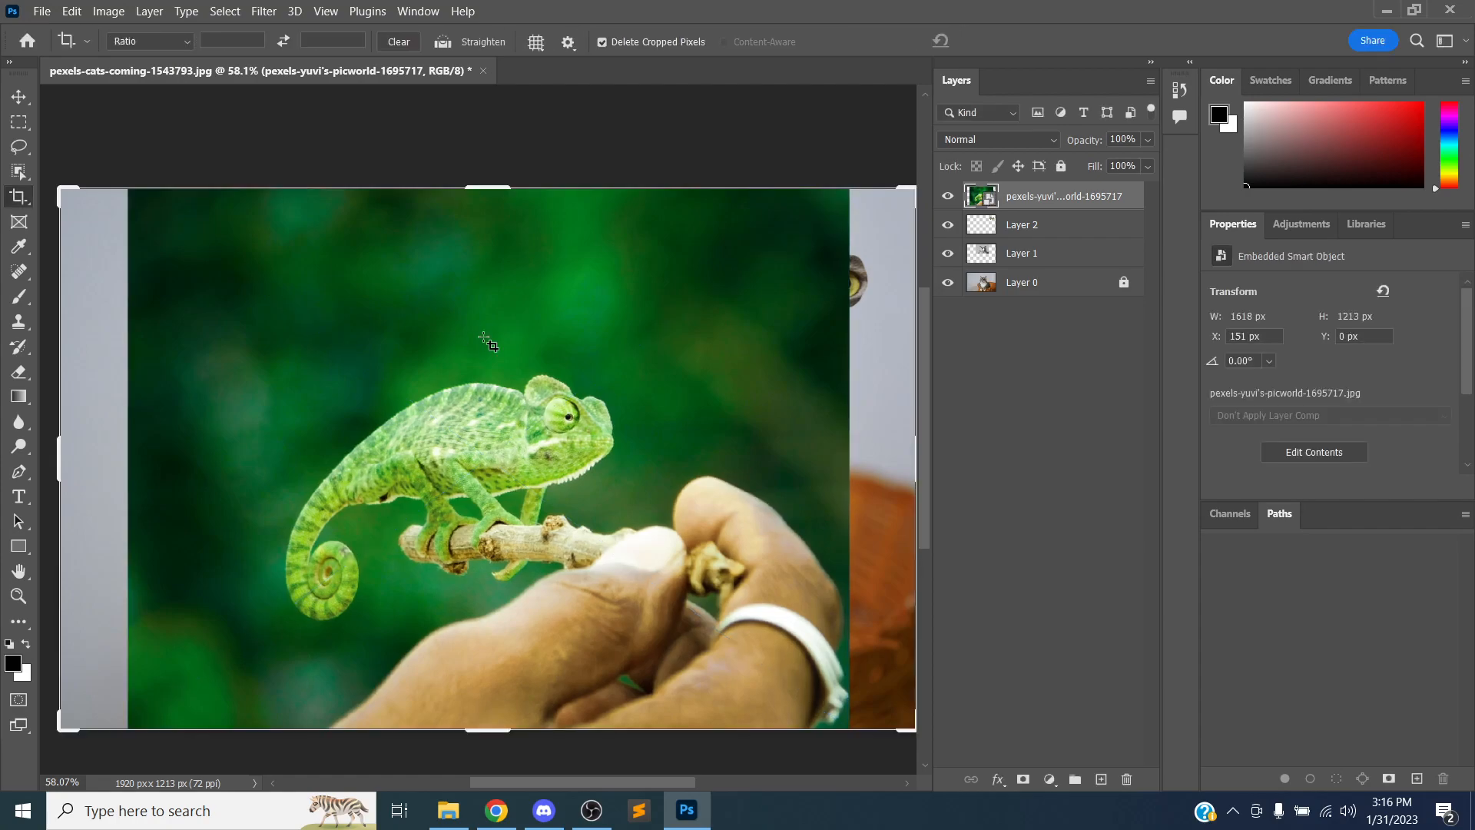
drag(536, 434, 492, 393)
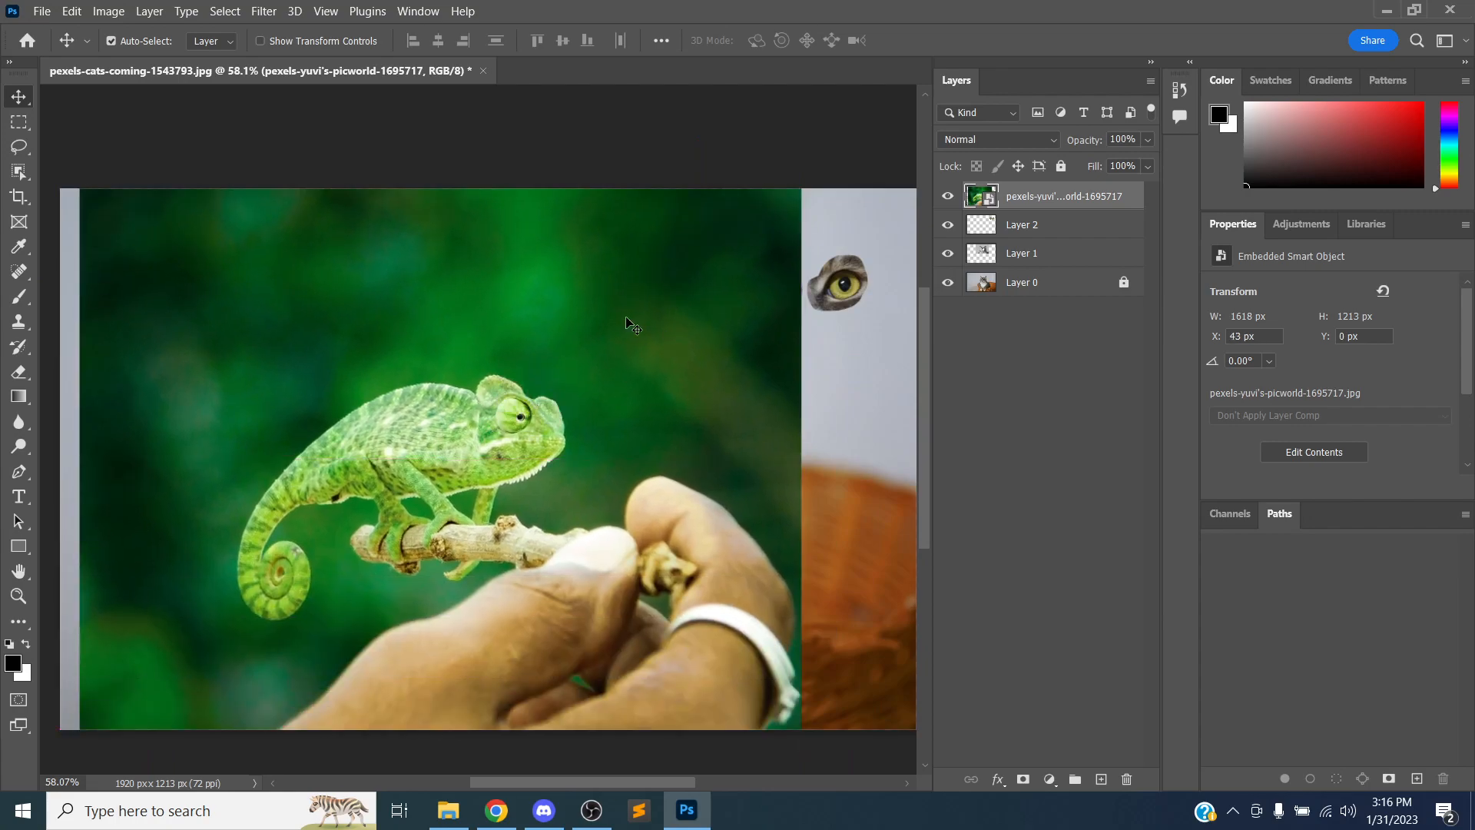
click(544, 808)
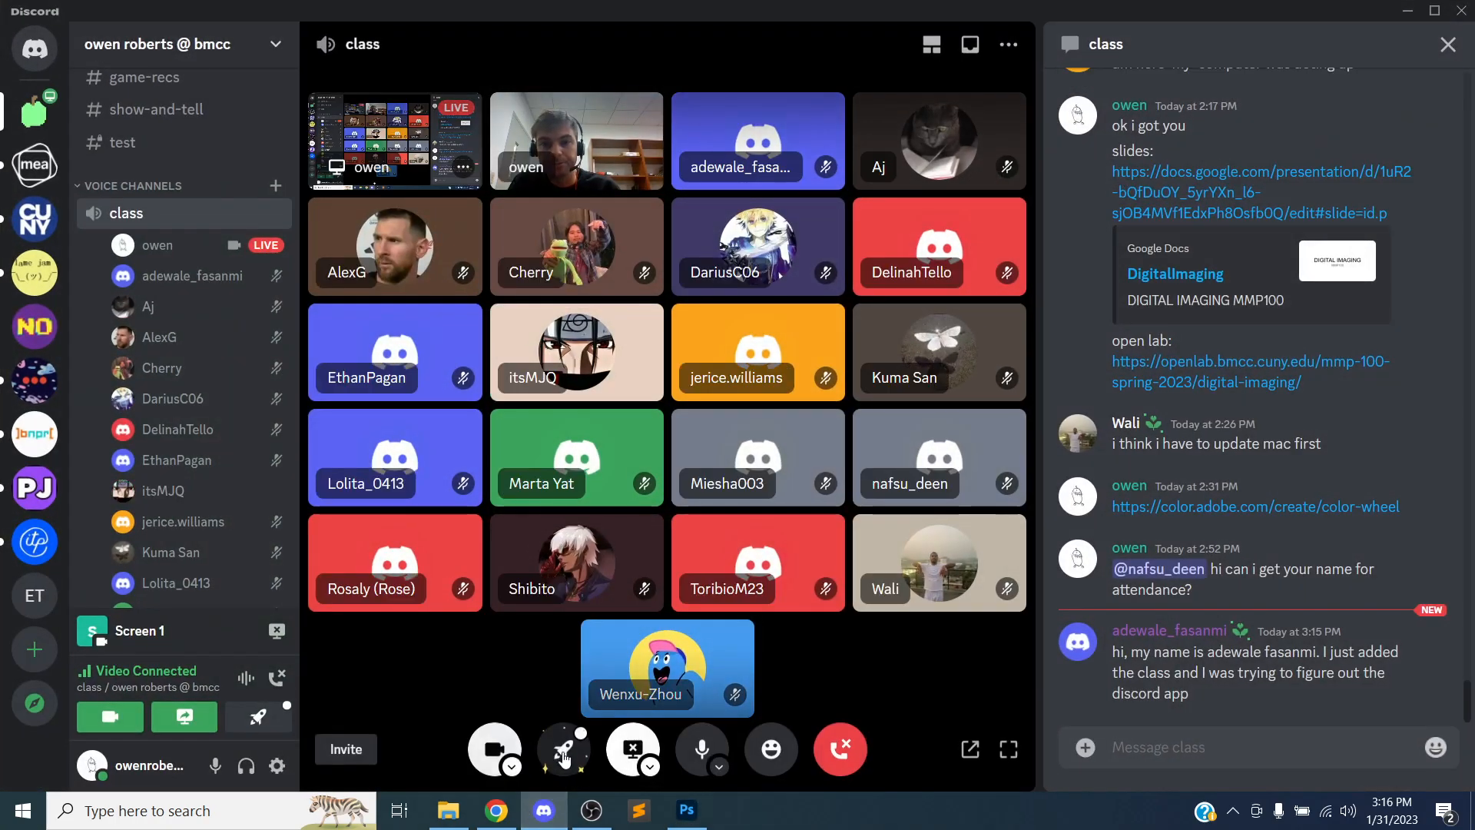
mouse_move(563, 749)
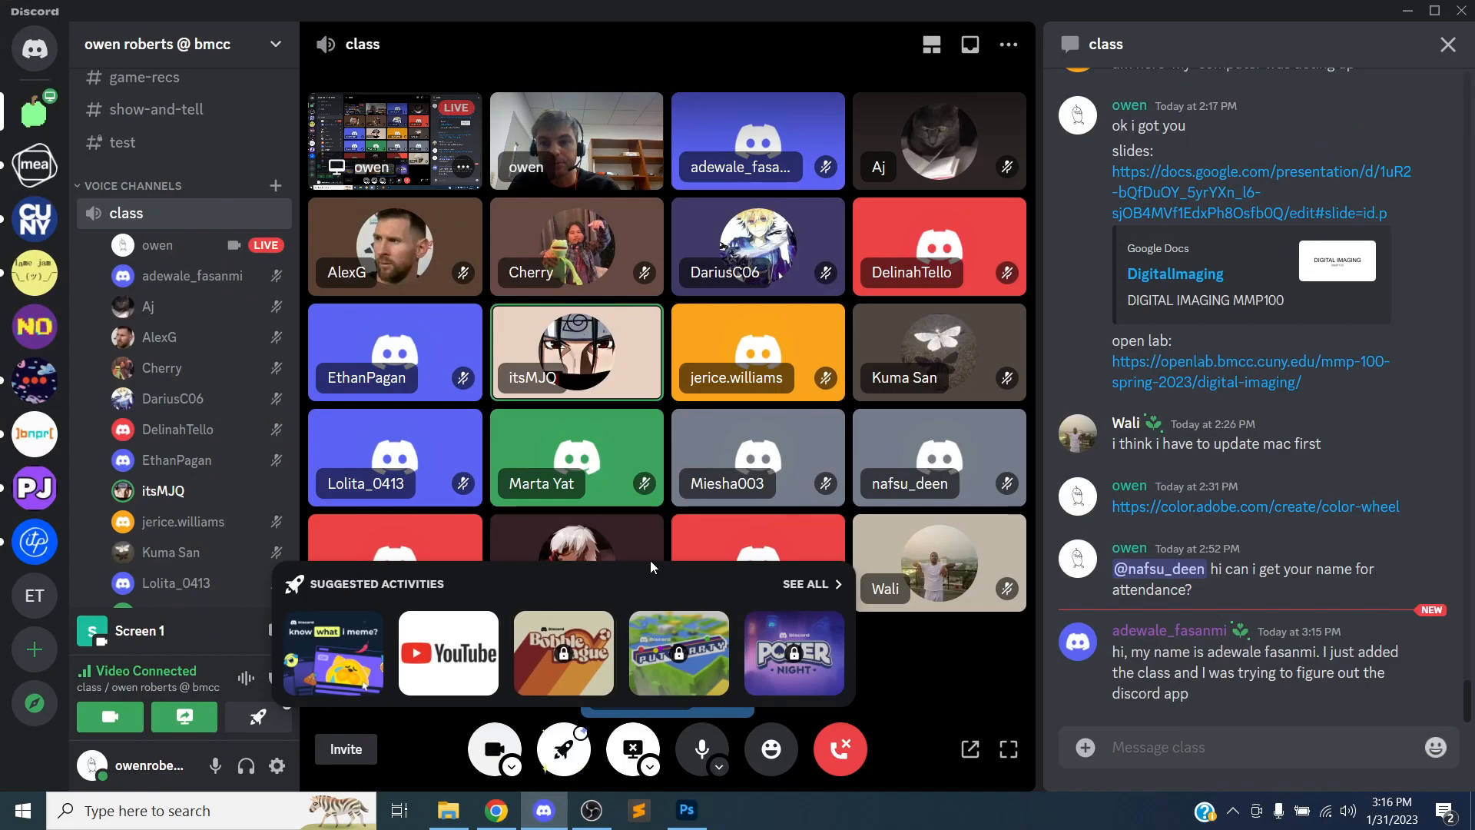
click(497, 811)
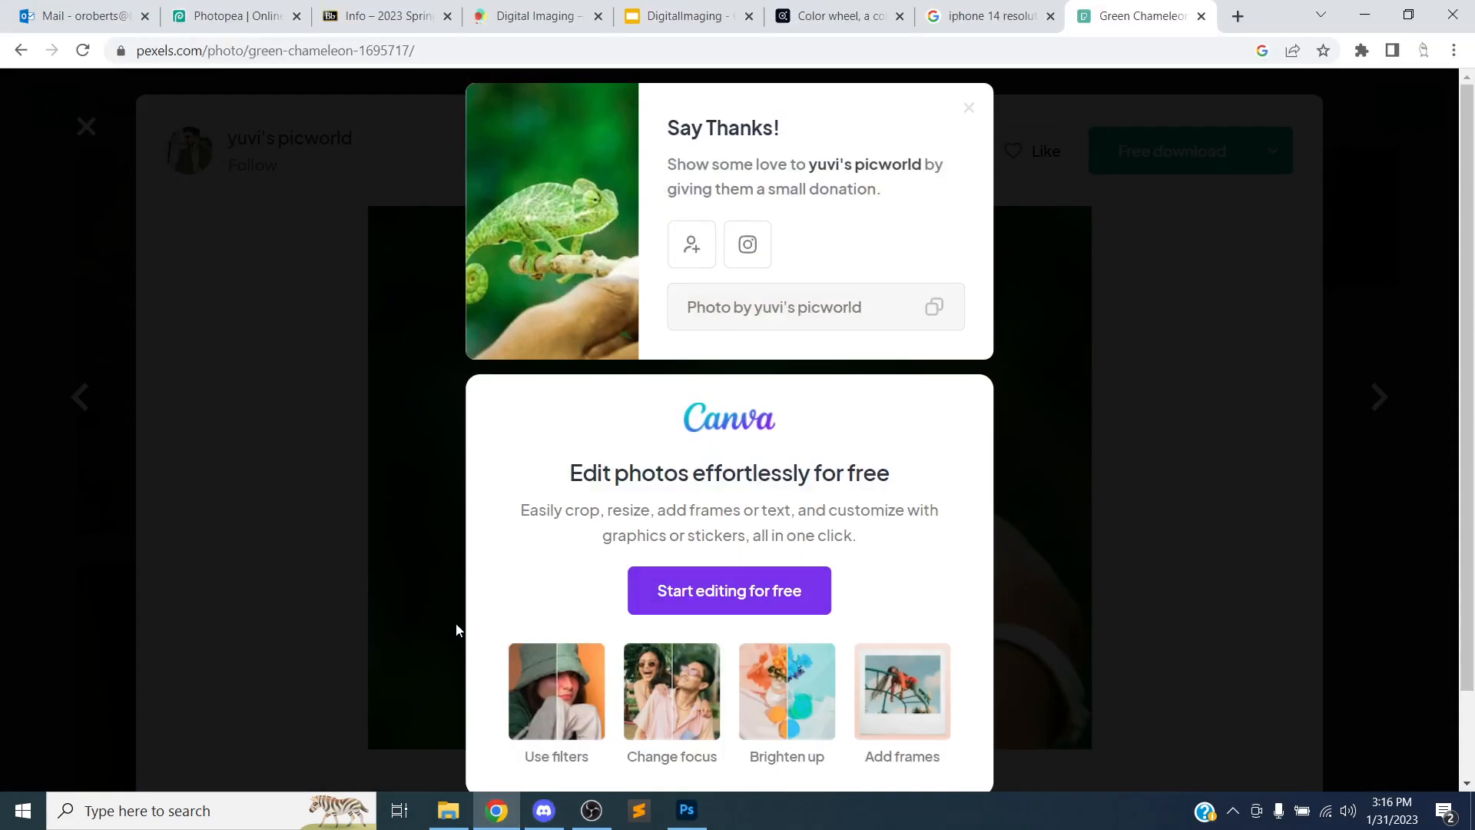
click(545, 811)
click(696, 810)
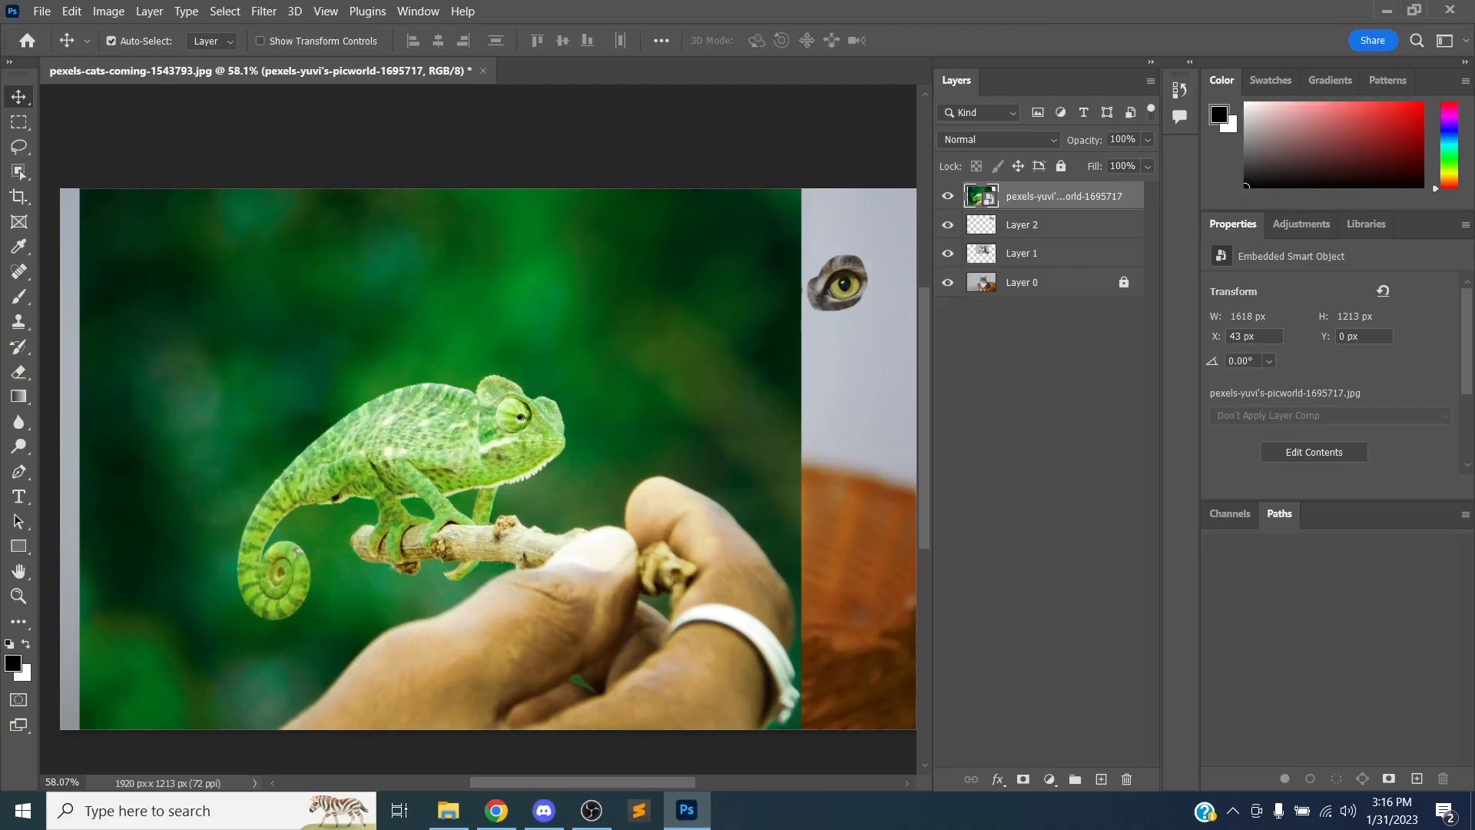
click(43, 12)
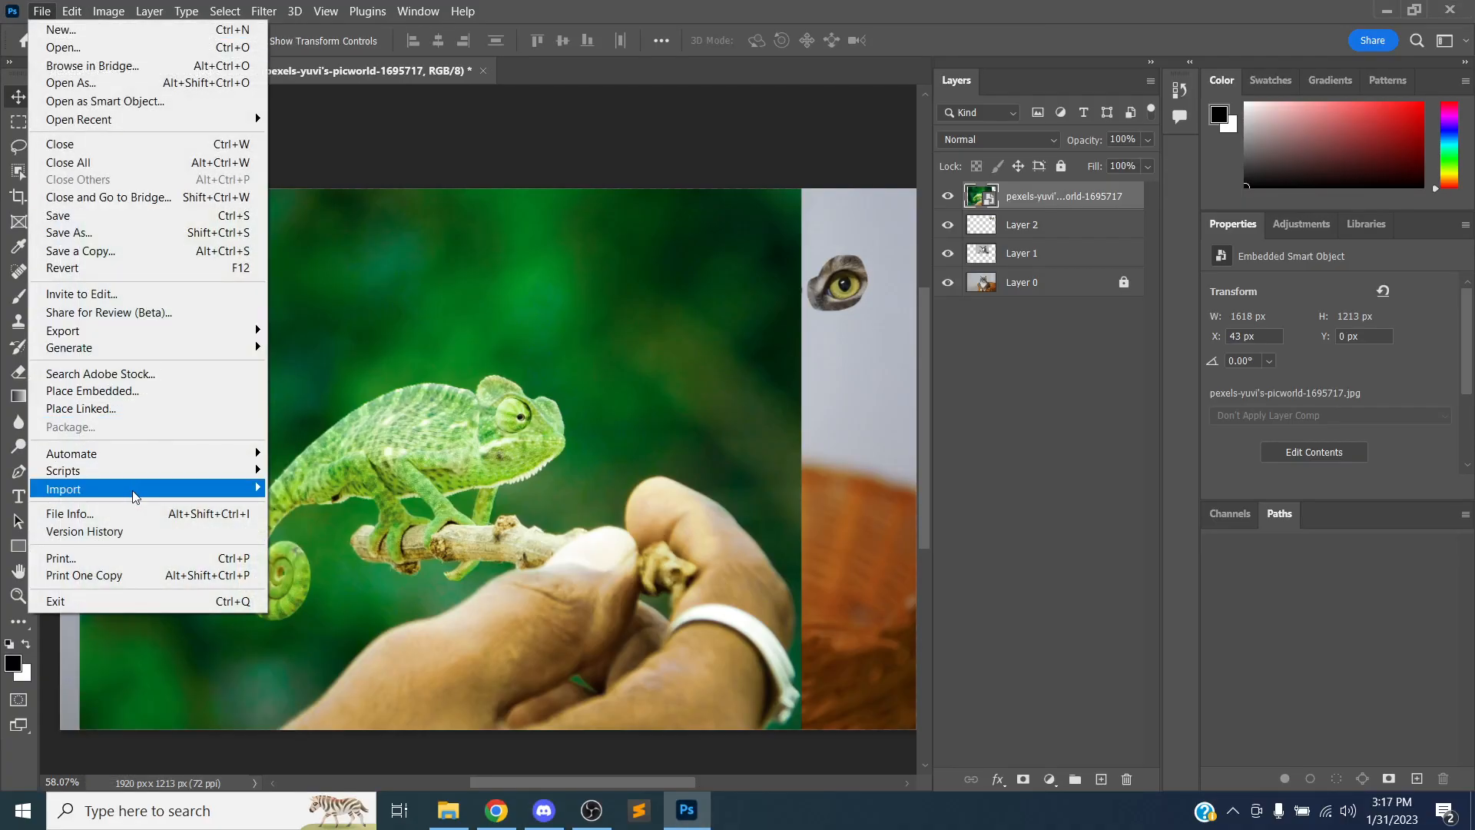
mouse_move(142, 499)
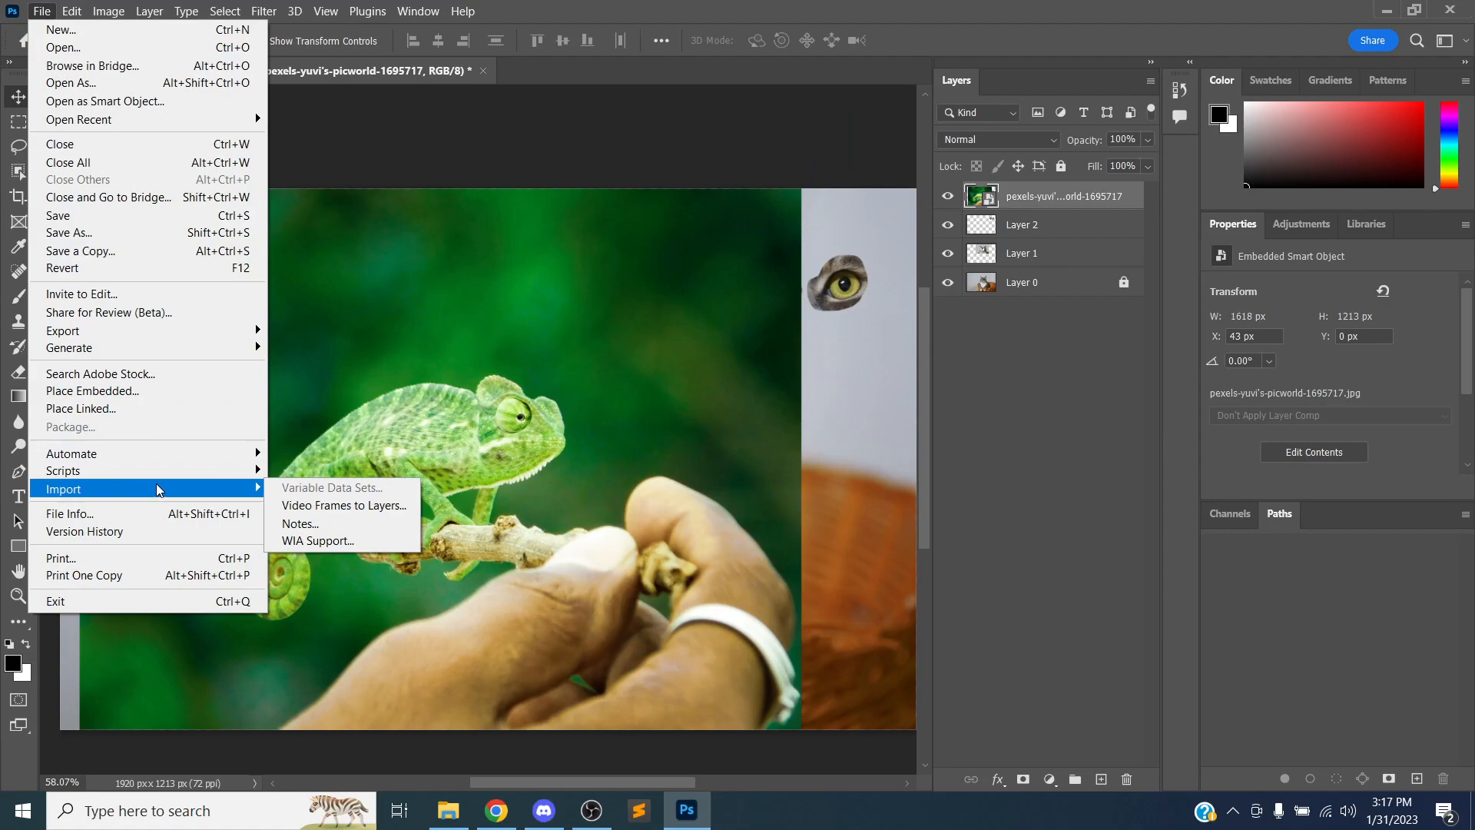
click(37, 16)
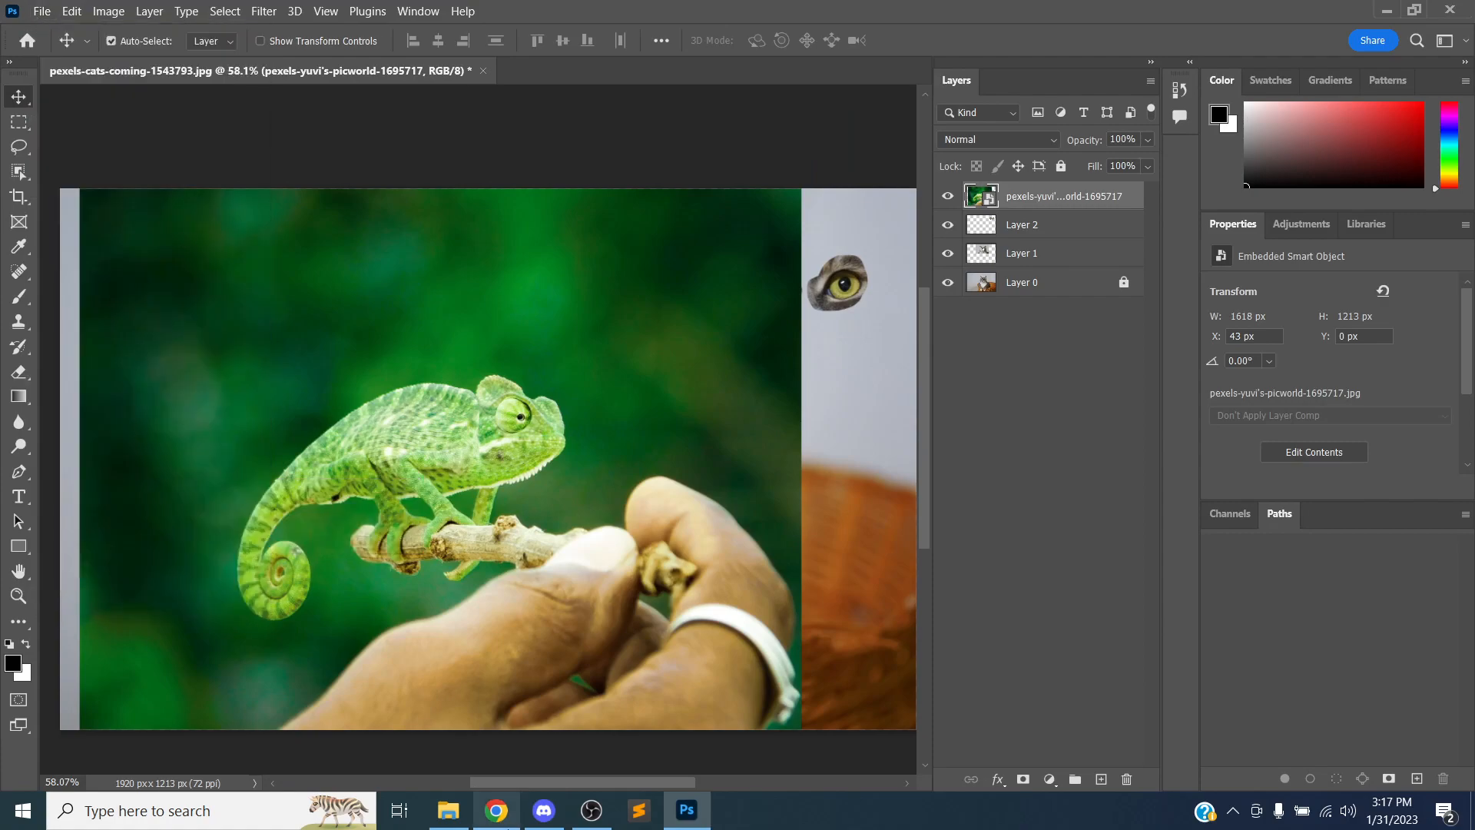
Switch to Chrome and search Google in a new tab for "photoshop import image as layer"
click(497, 809)
key(ctrl+t)
text(pho)
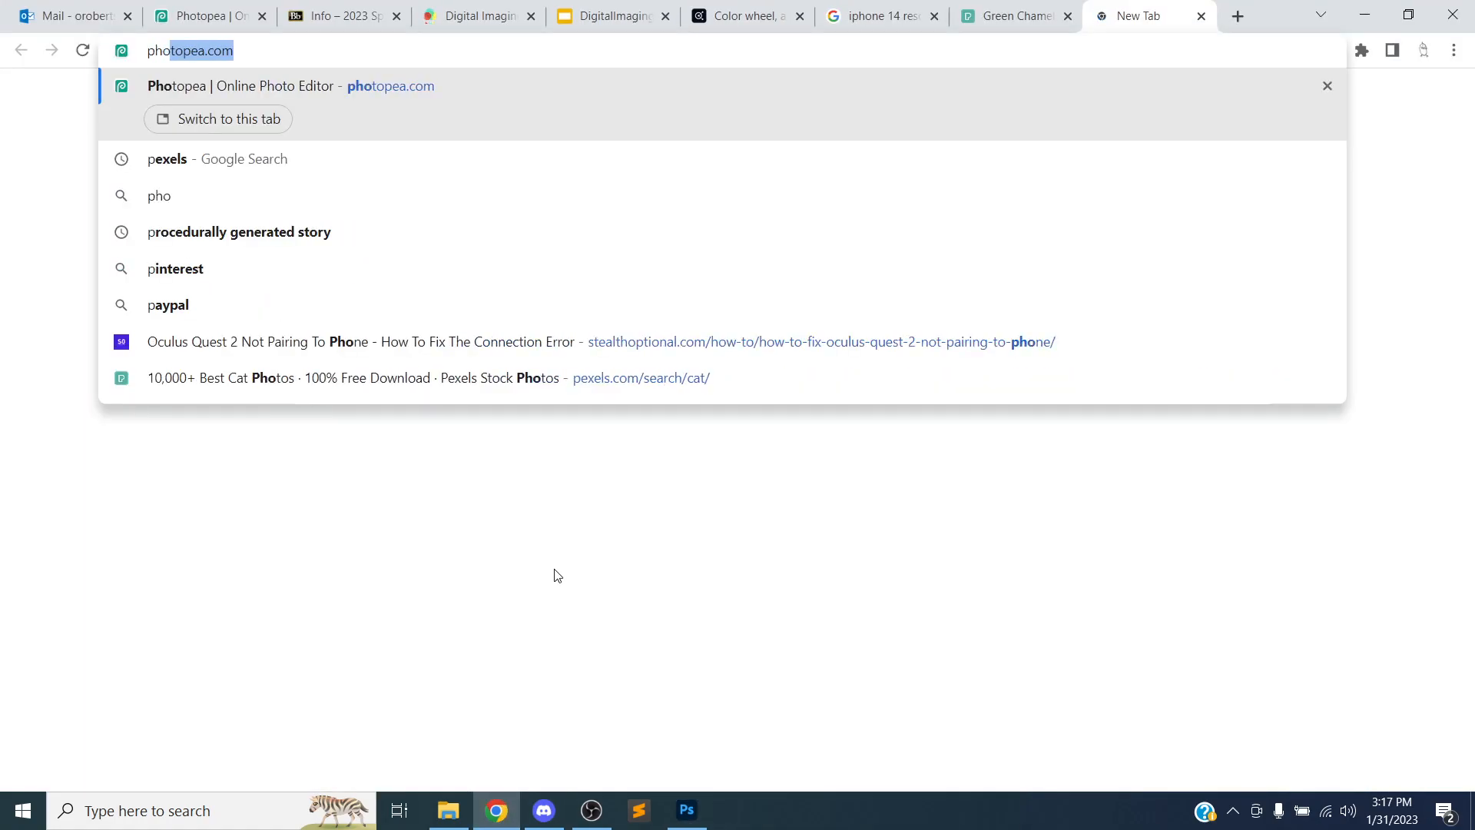
text(toshop import image)
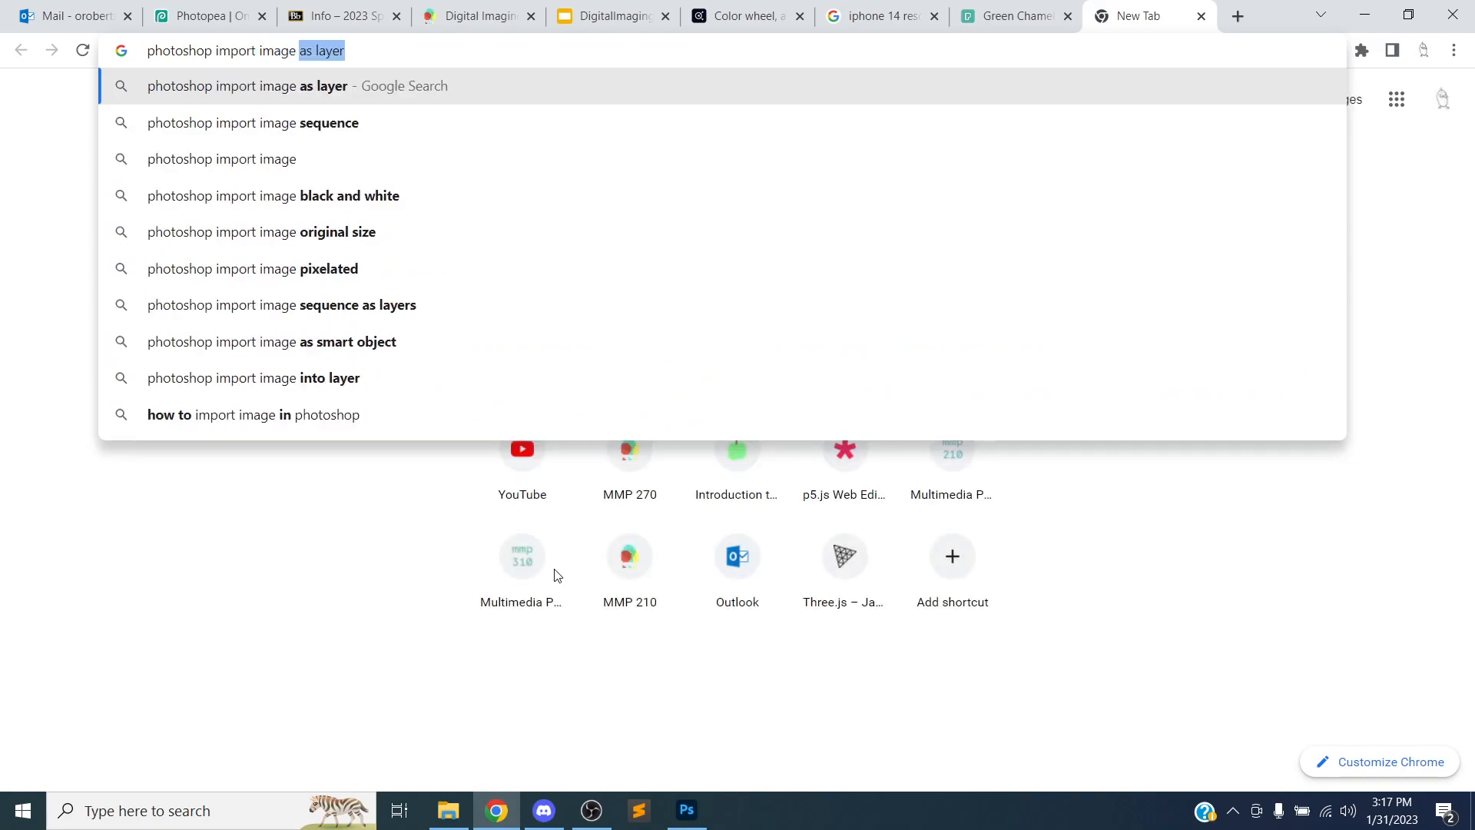
key(Return)
click(440, 378)
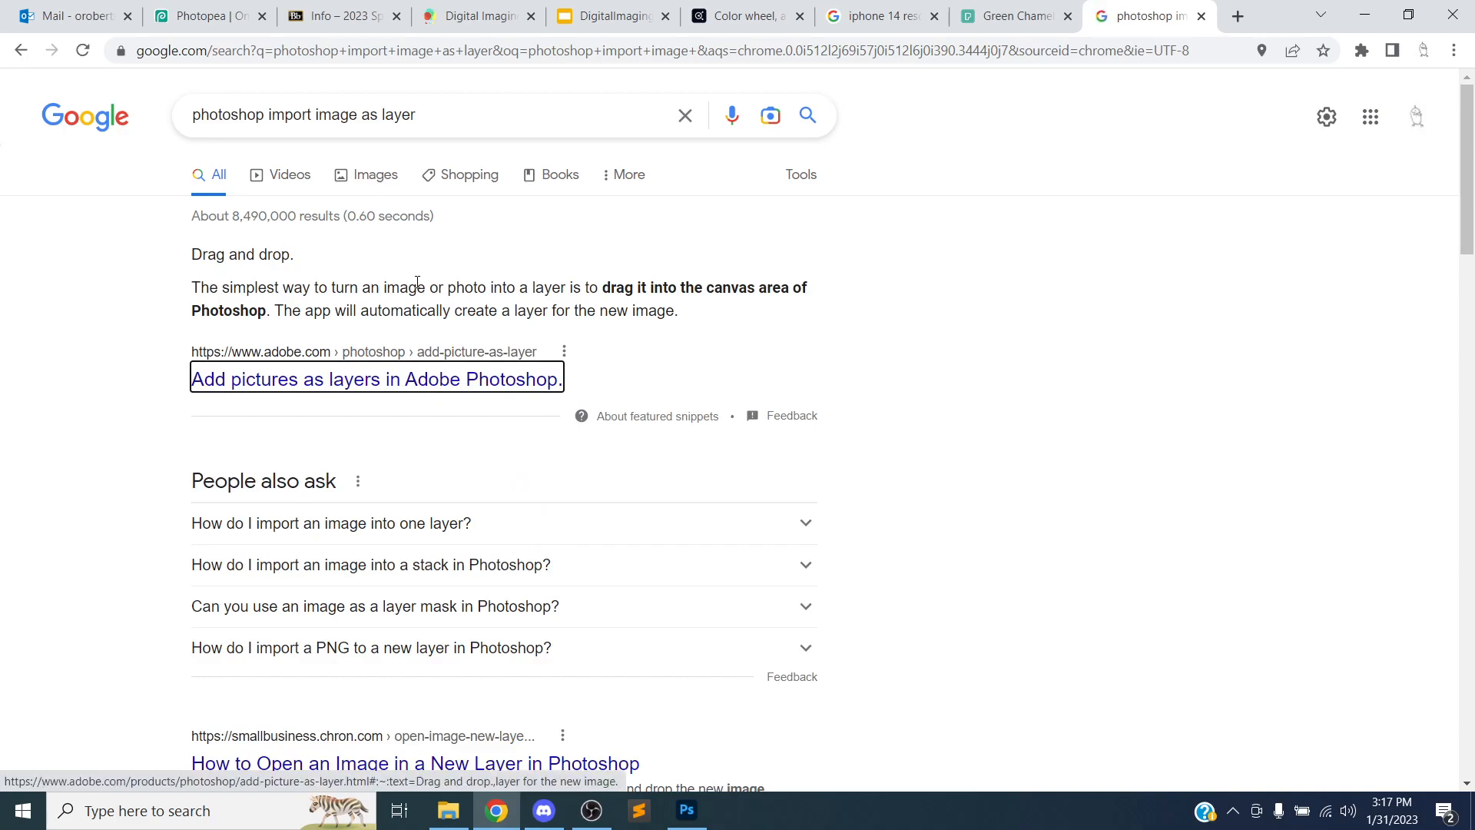
Open the Adobe article on adding pictures as layers and read its section on placing embedded or linked objects
scroll(331, 313, down, 1)
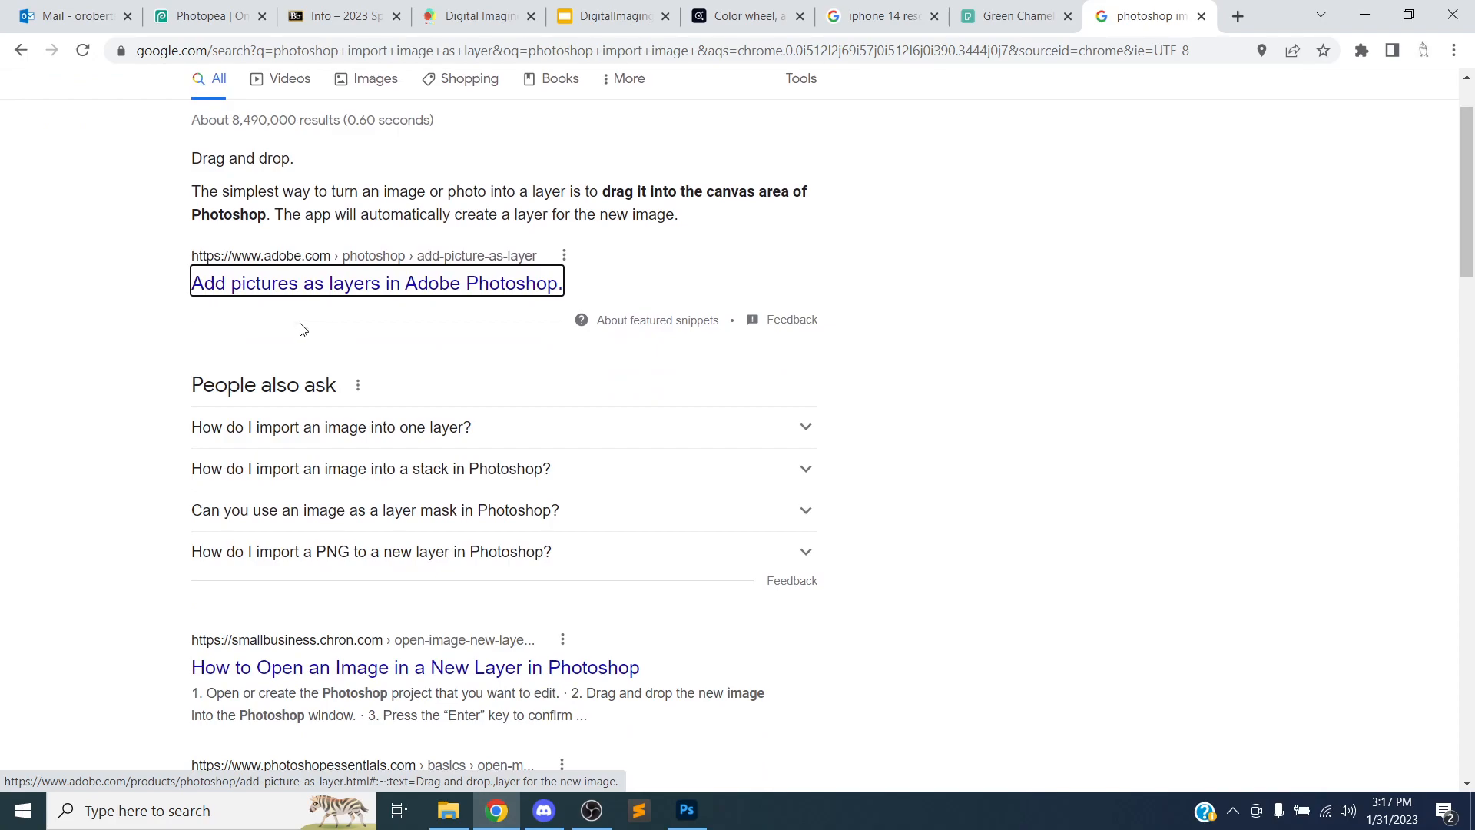
scroll(303, 330, down, 1)
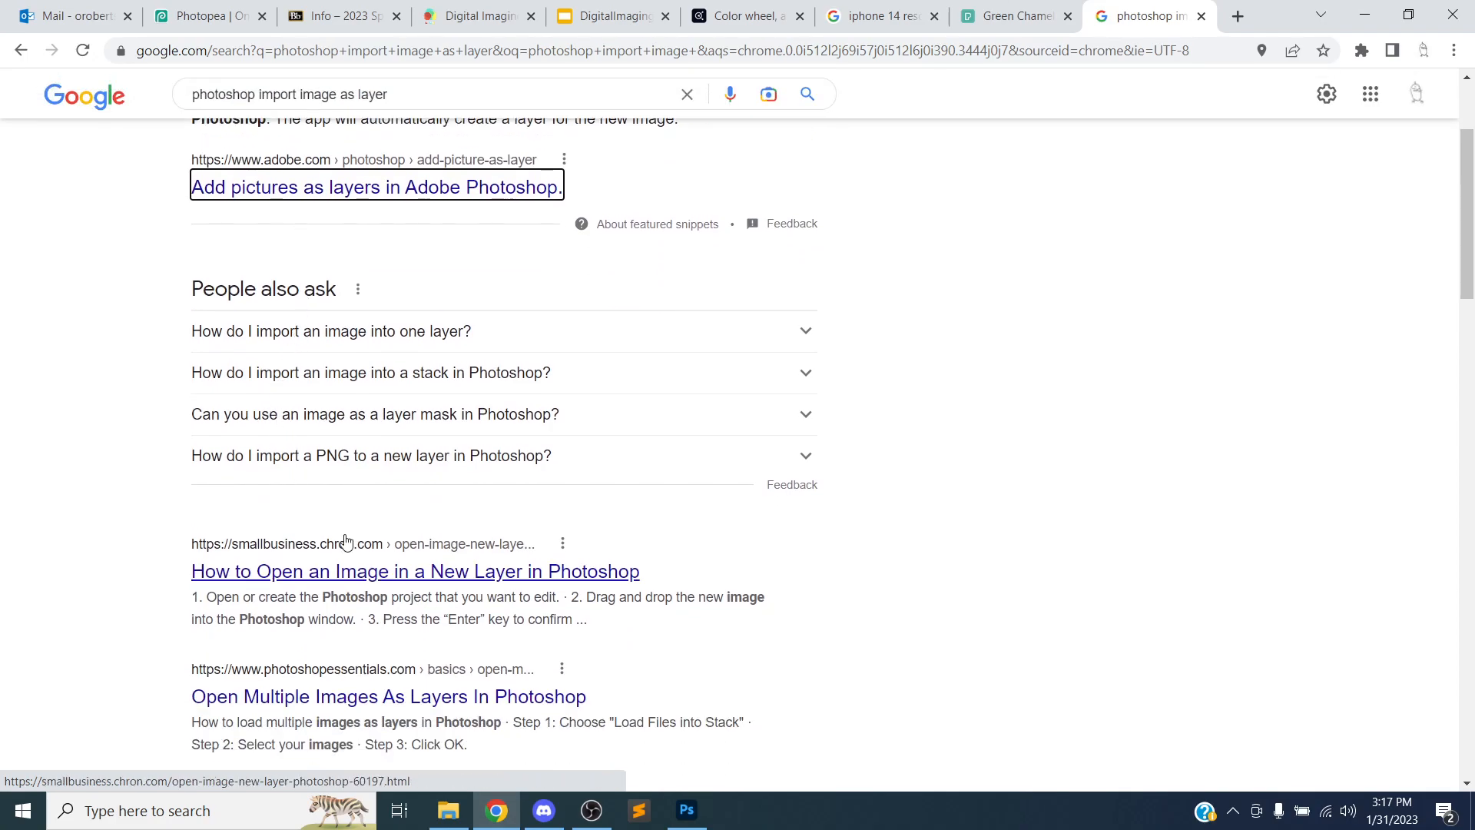
scroll(374, 491, up, 2)
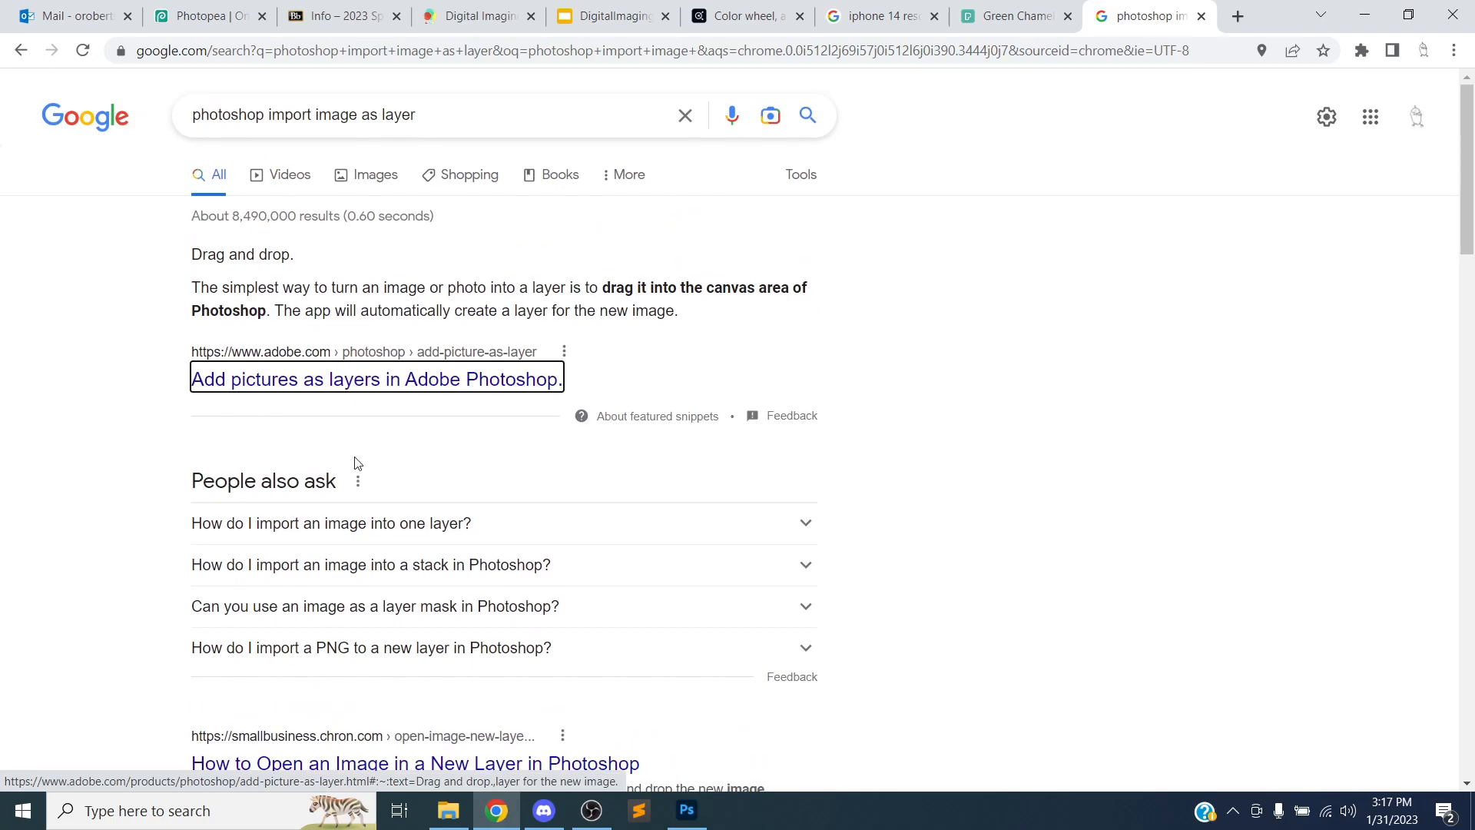
click(311, 381)
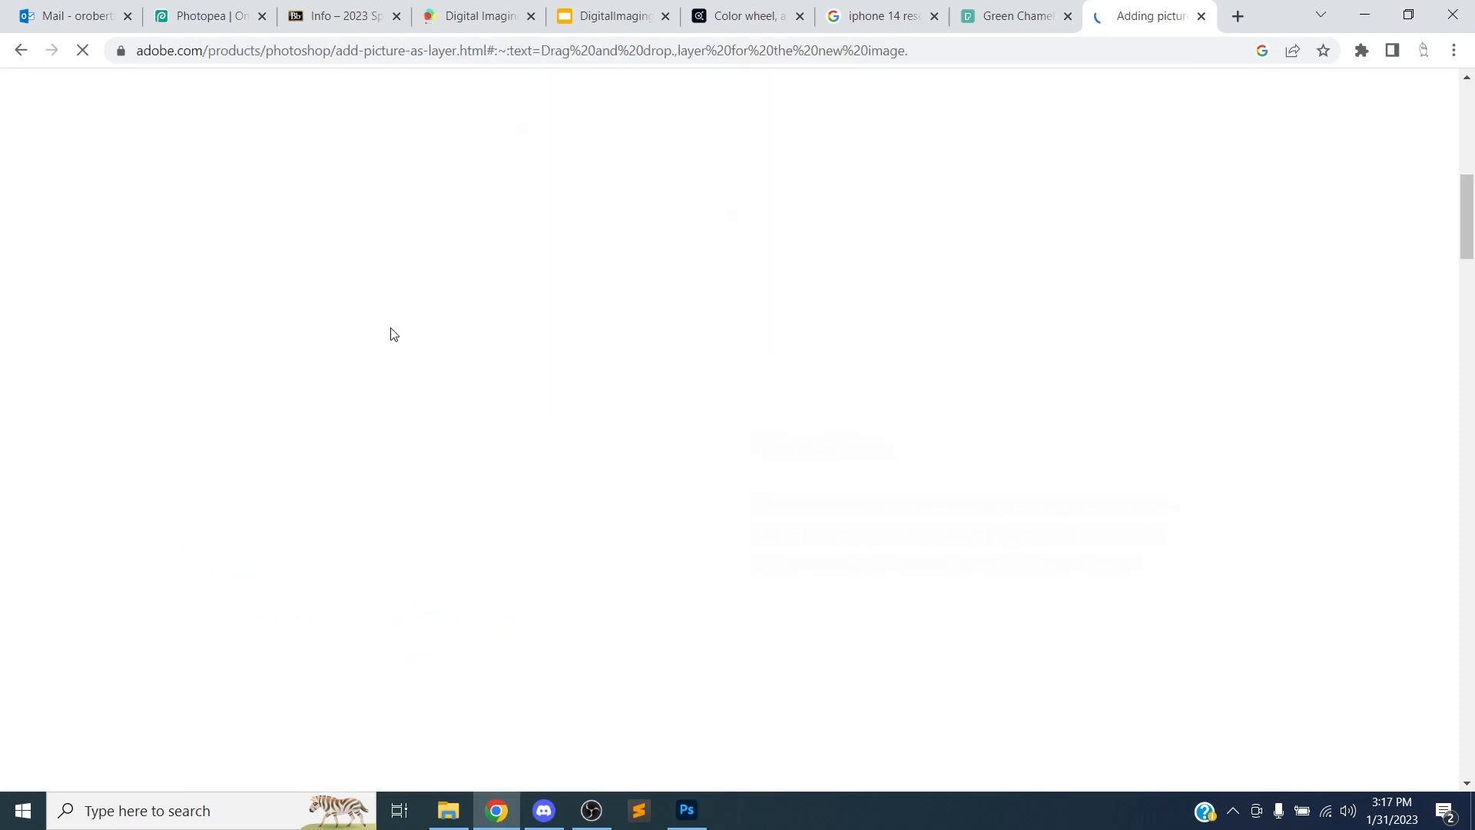
scroll(368, 397, down, 6)
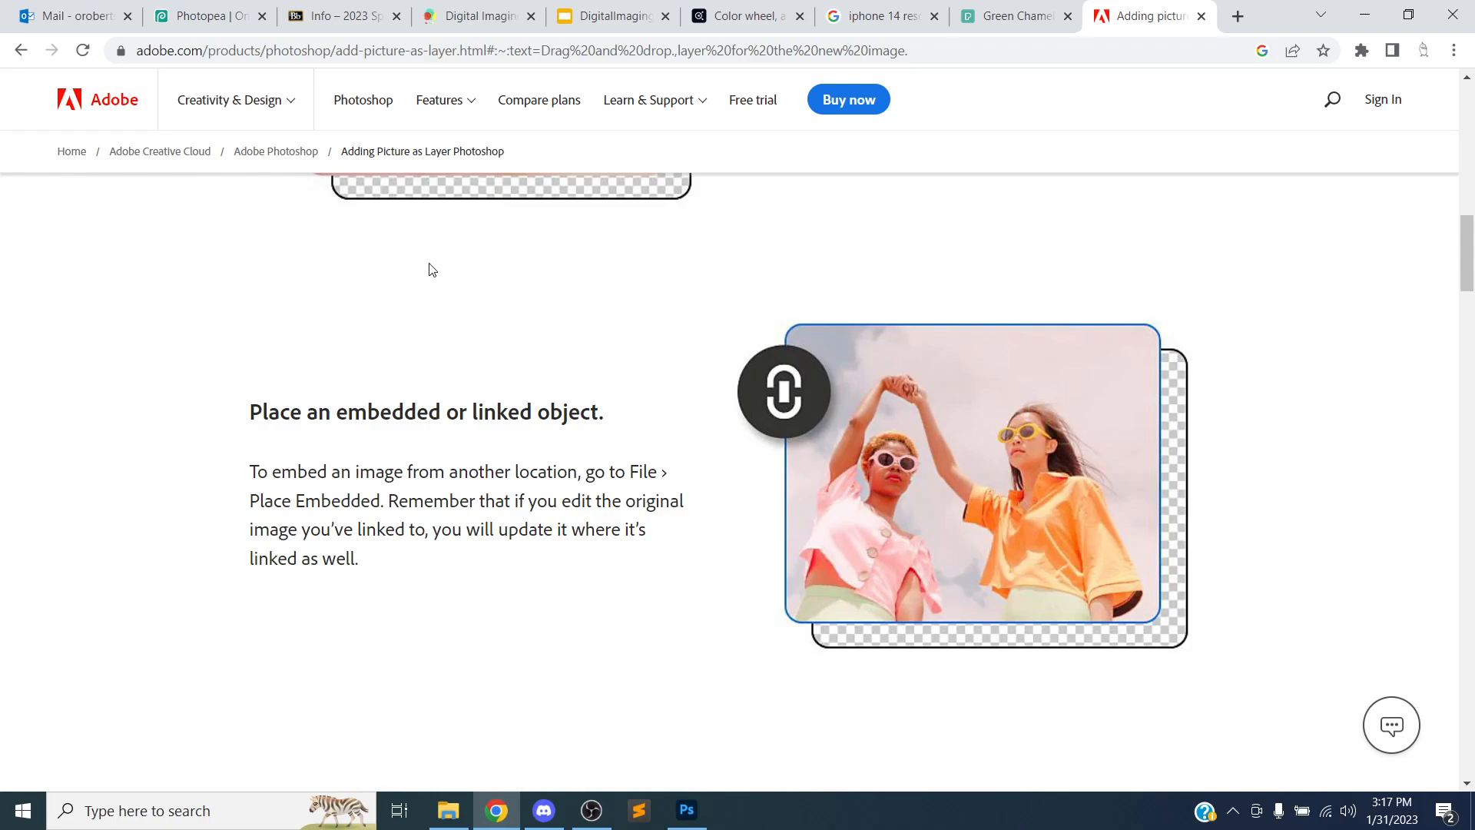
scroll(432, 266, down, 1)
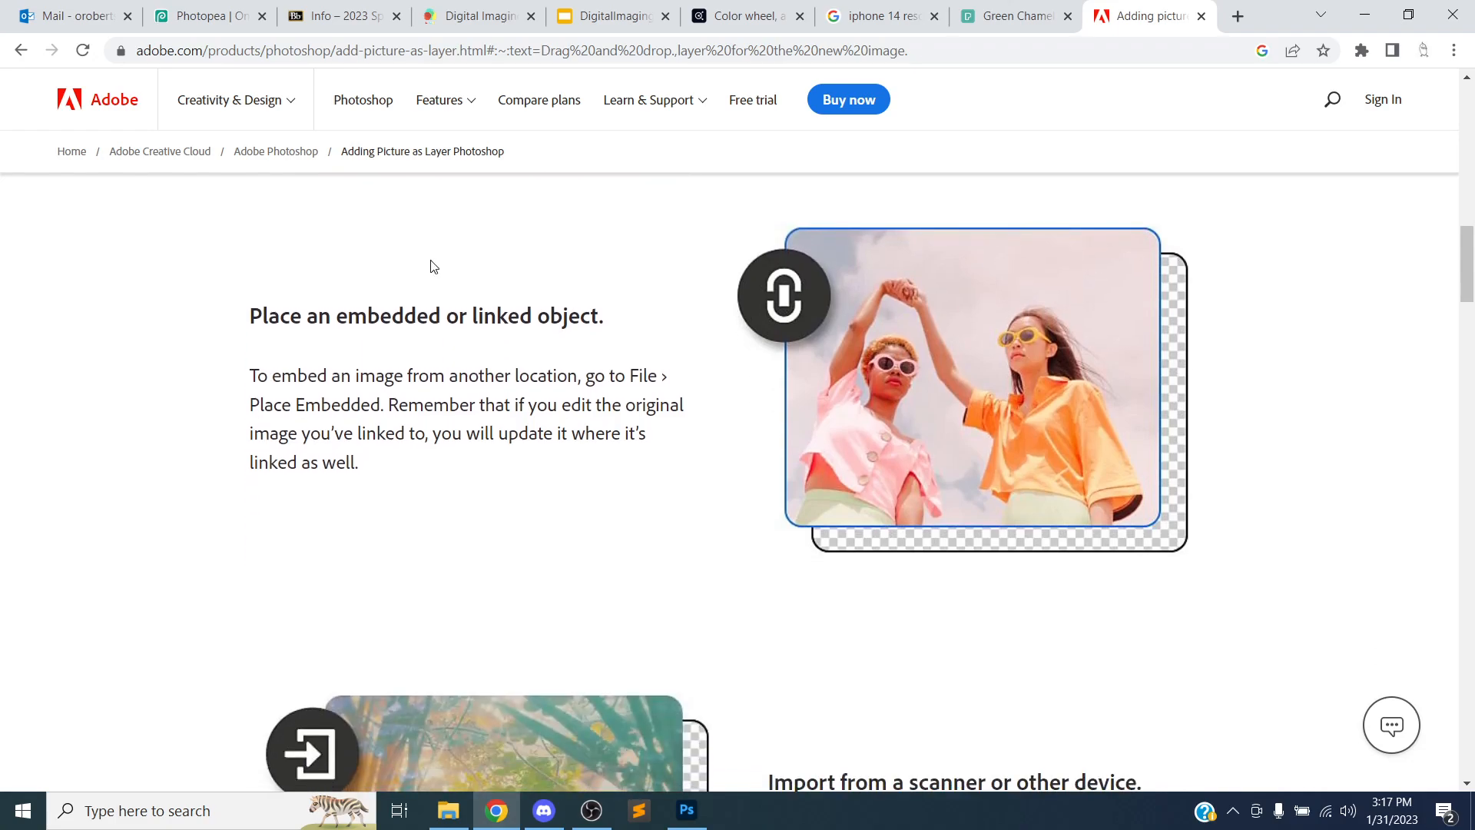
click(1348, 810)
click(1376, 764)
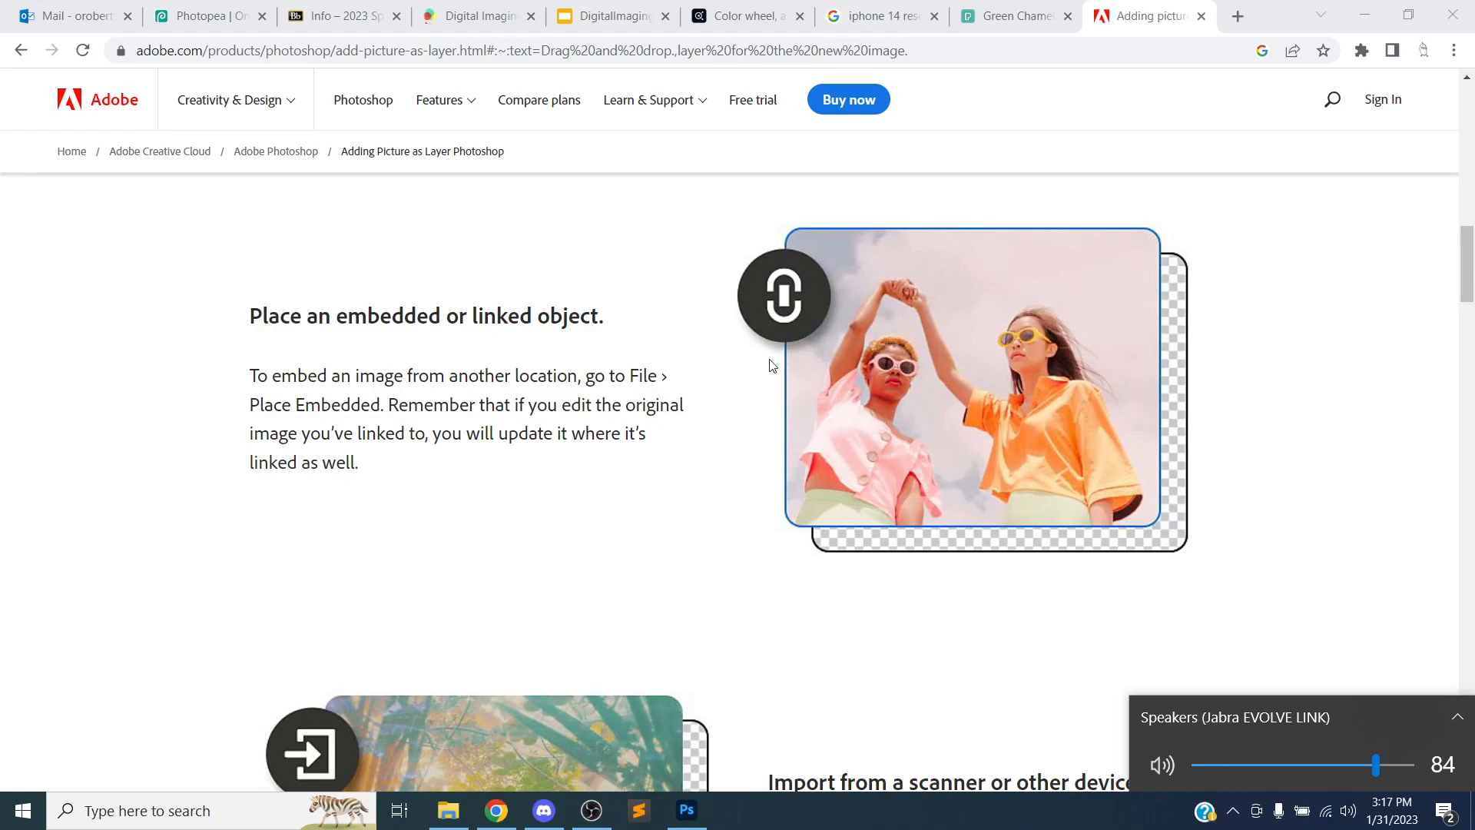
key(alt+Tab)
key(alt+Tab)
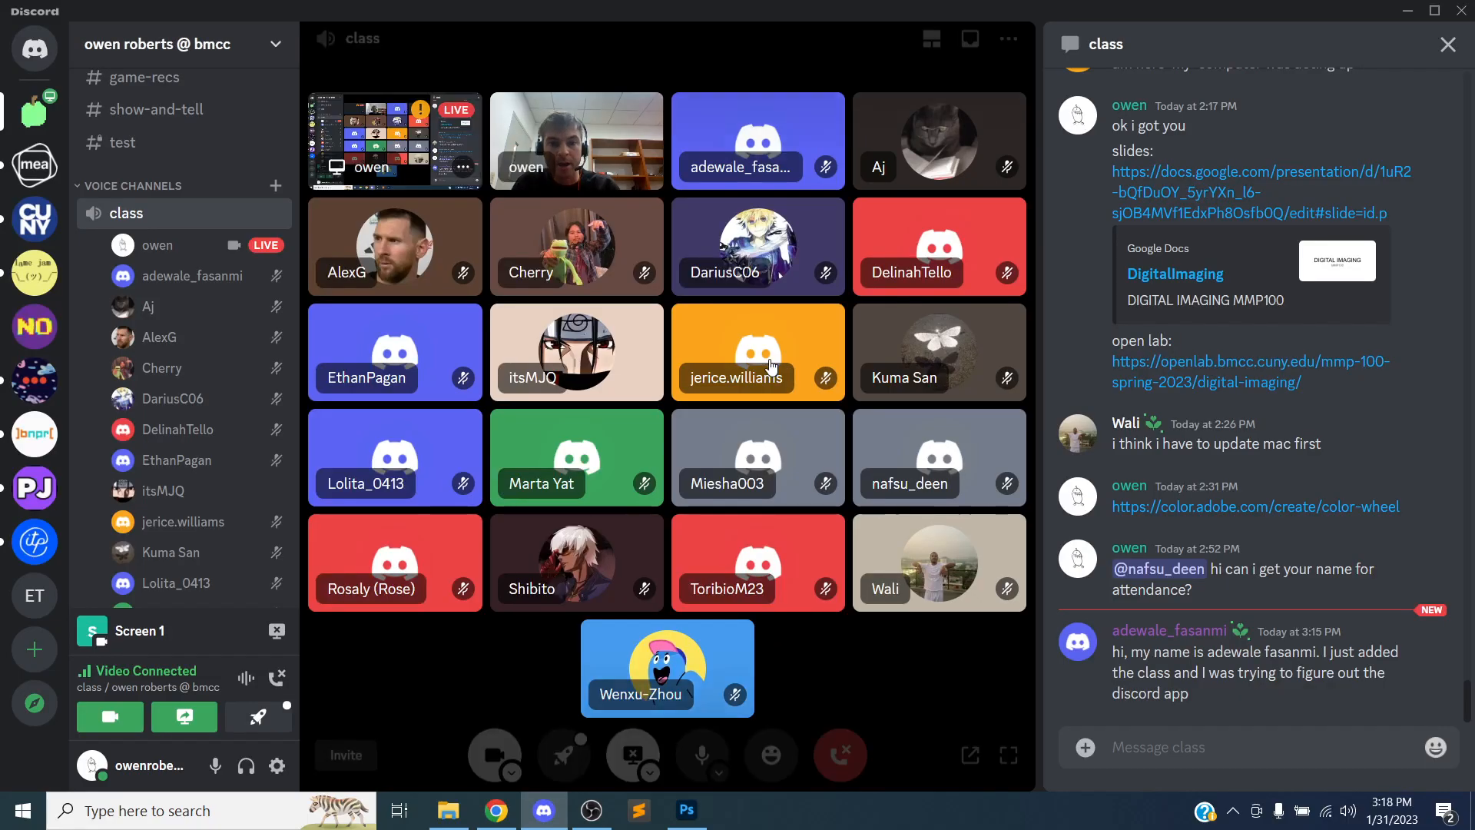
key(alt+Tab)
key(alt+Tab)
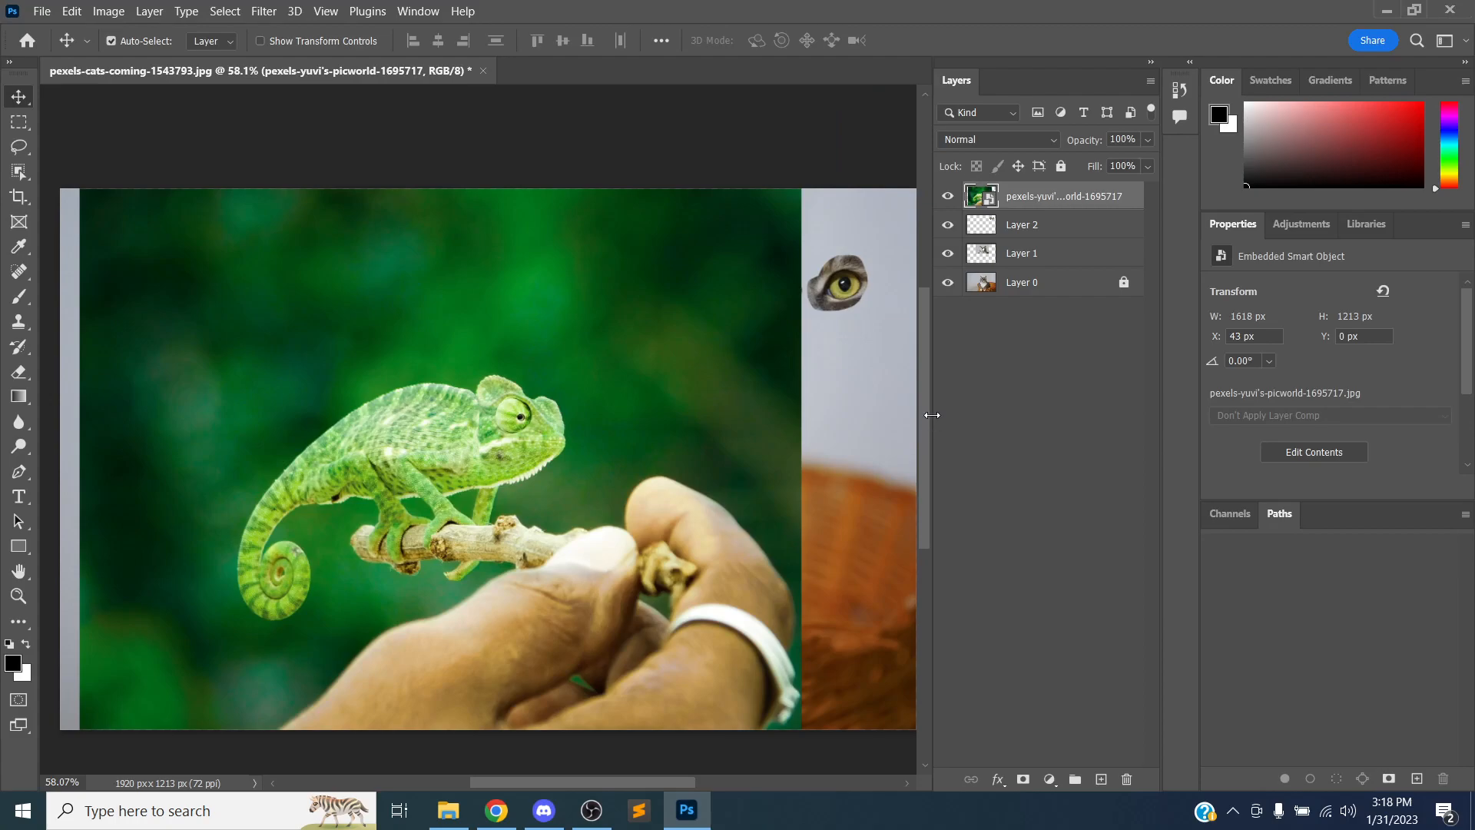
key(alt+Tab)
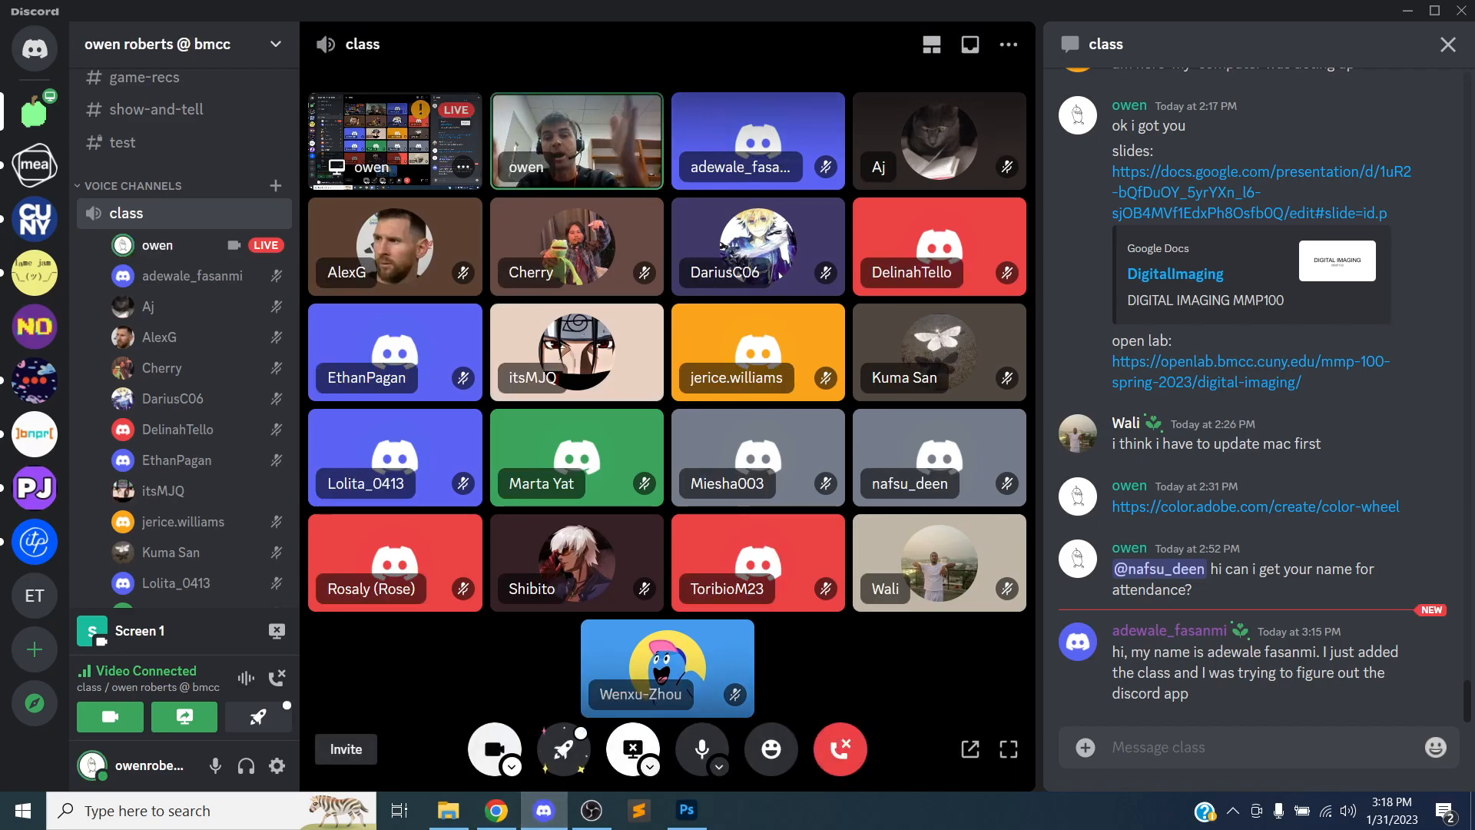
key(alt+Tab)
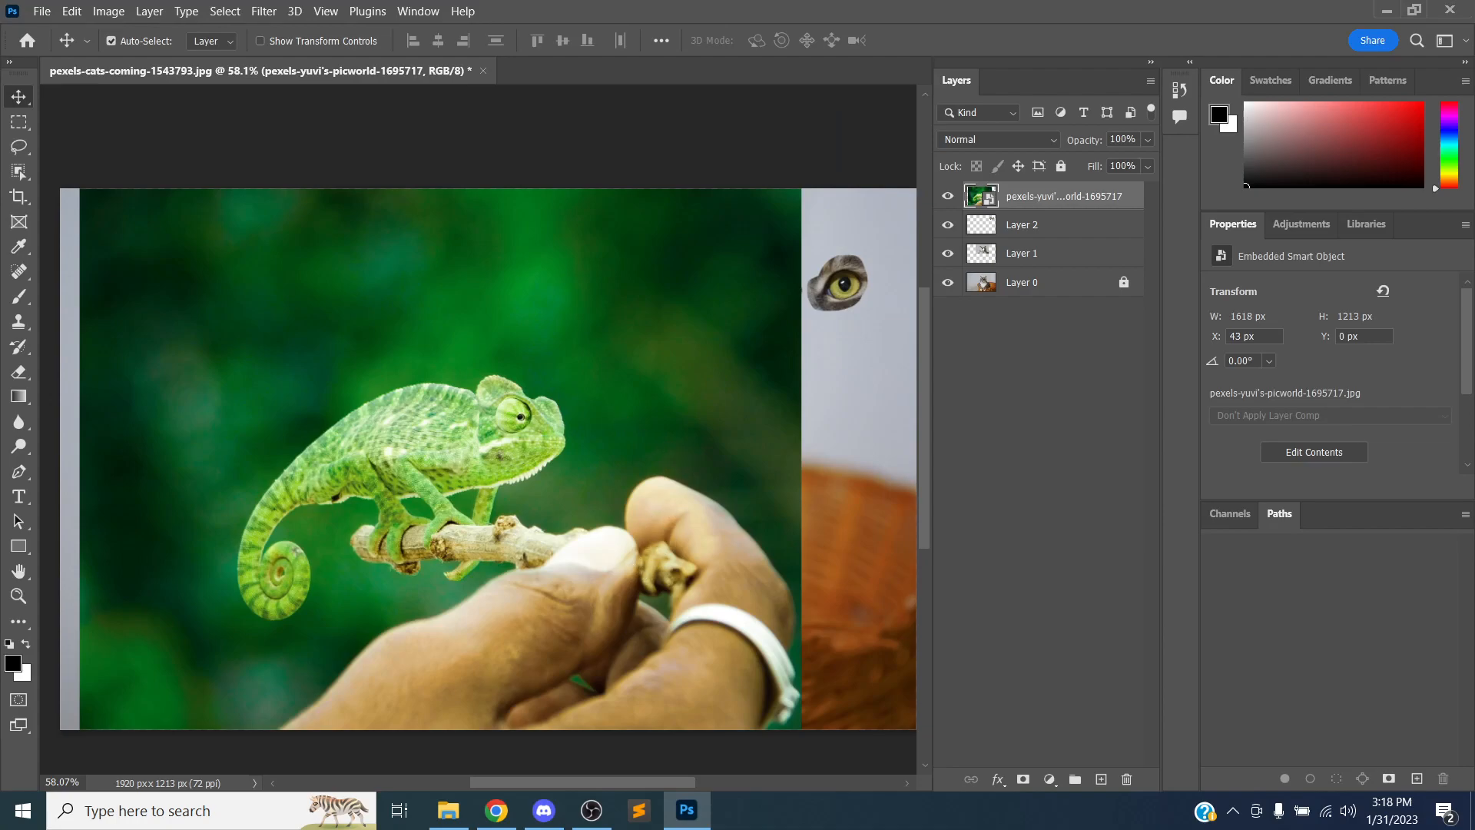
Nudge the chameleon layer down about 1 px in the cat document
mouse_move(281, 275)
mouse_down()
mouse_move(264, 292)
mouse_move(262, 275)
mouse_up()
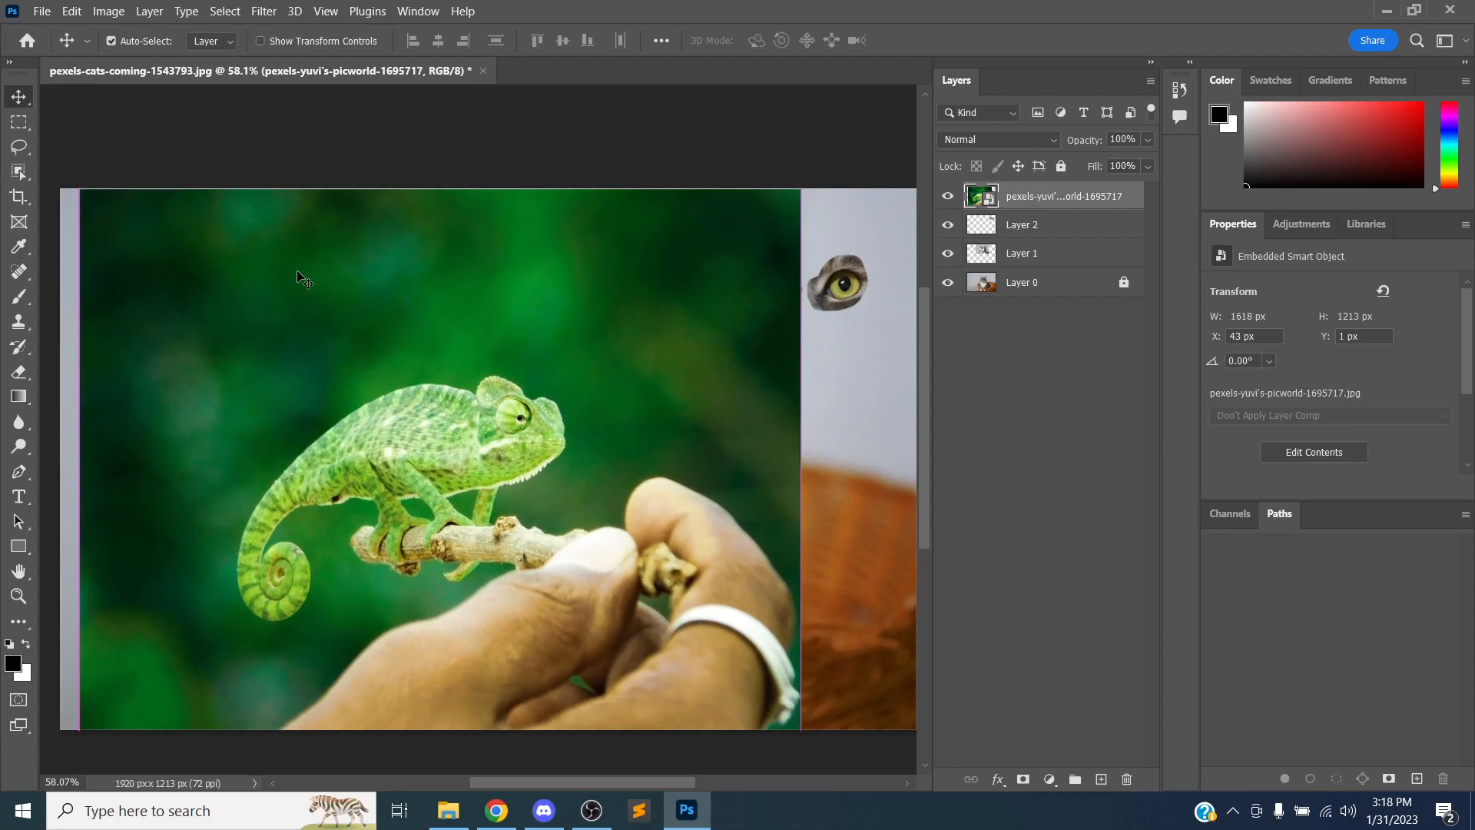
Switch to Chrome and review the Adobe article's section on placing embedded or linked objects
key(alt+Tab)
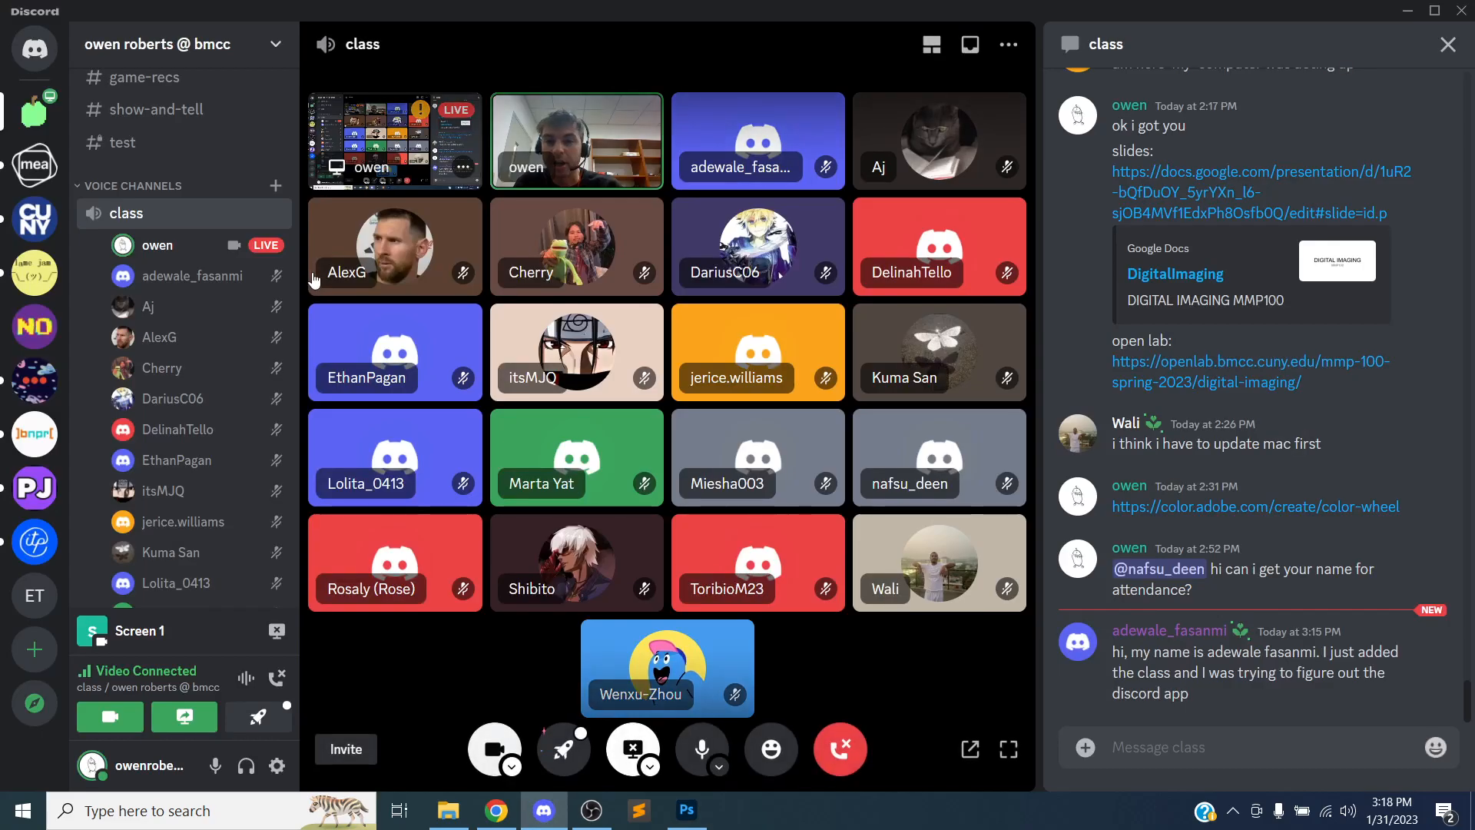
click(496, 810)
scroll(581, 384, down, 3)
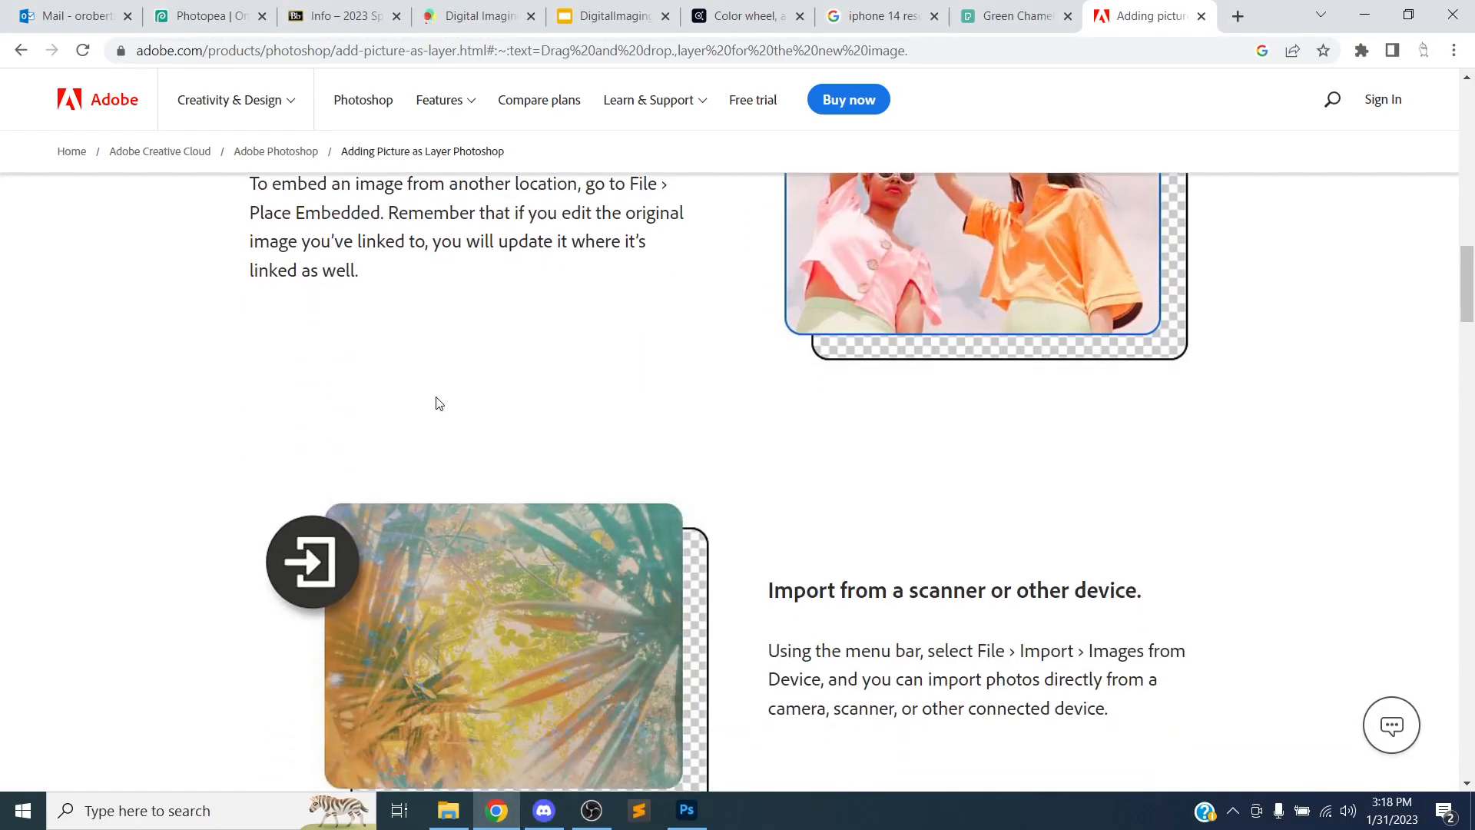
scroll(172, 382, down, 1)
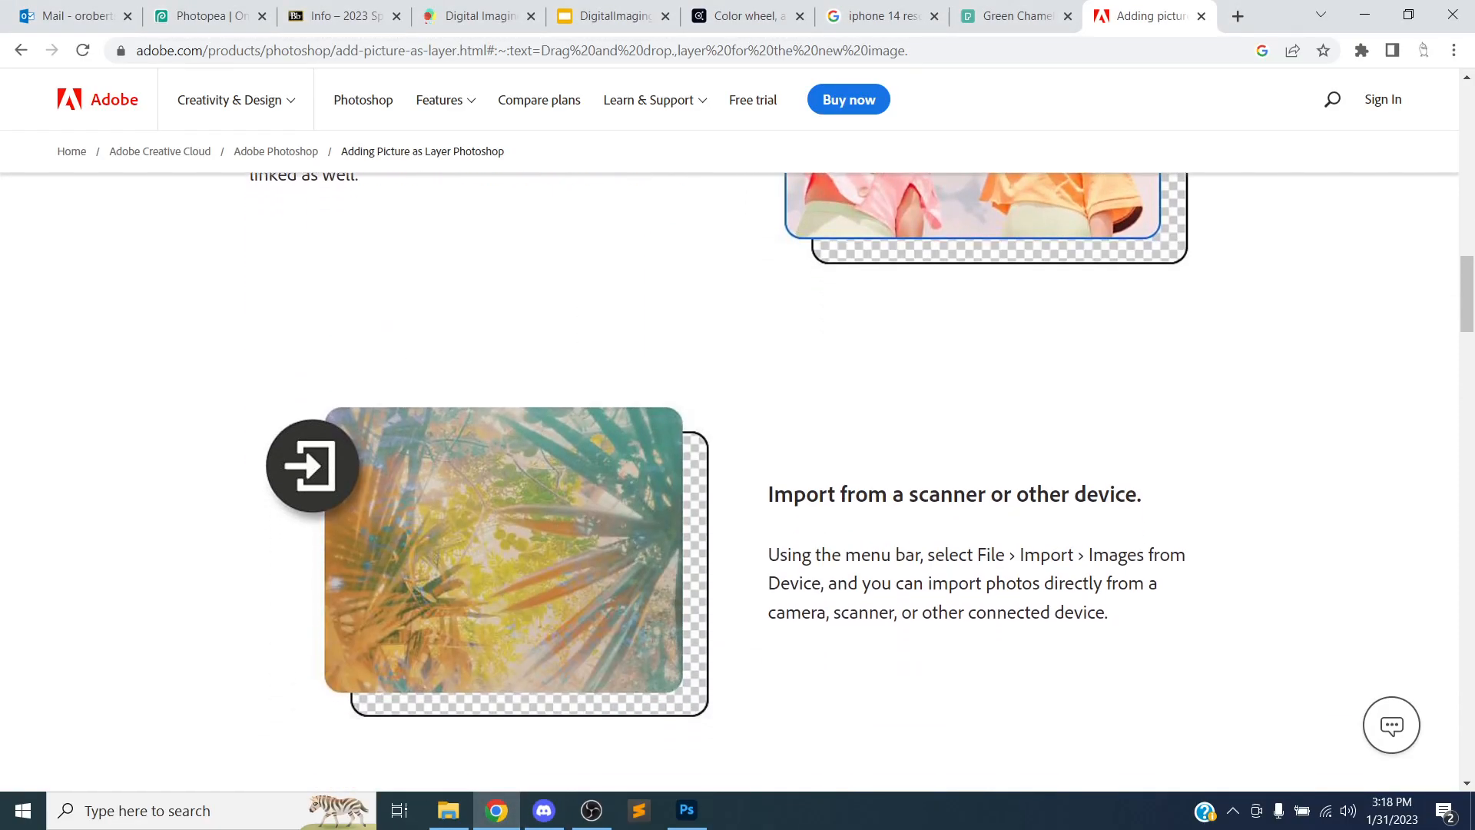
scroll(201, 367, up, 3)
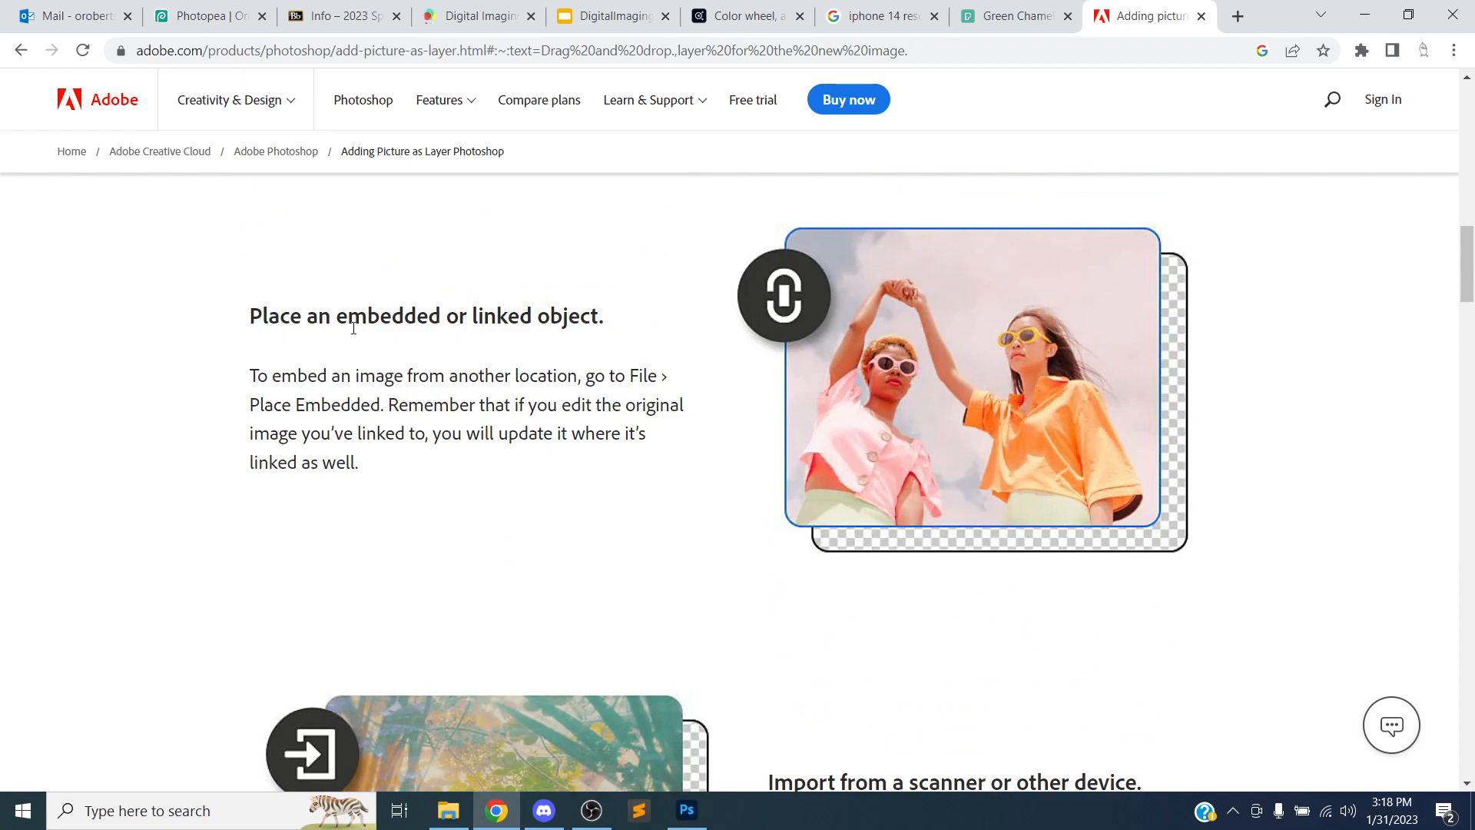
click(686, 811)
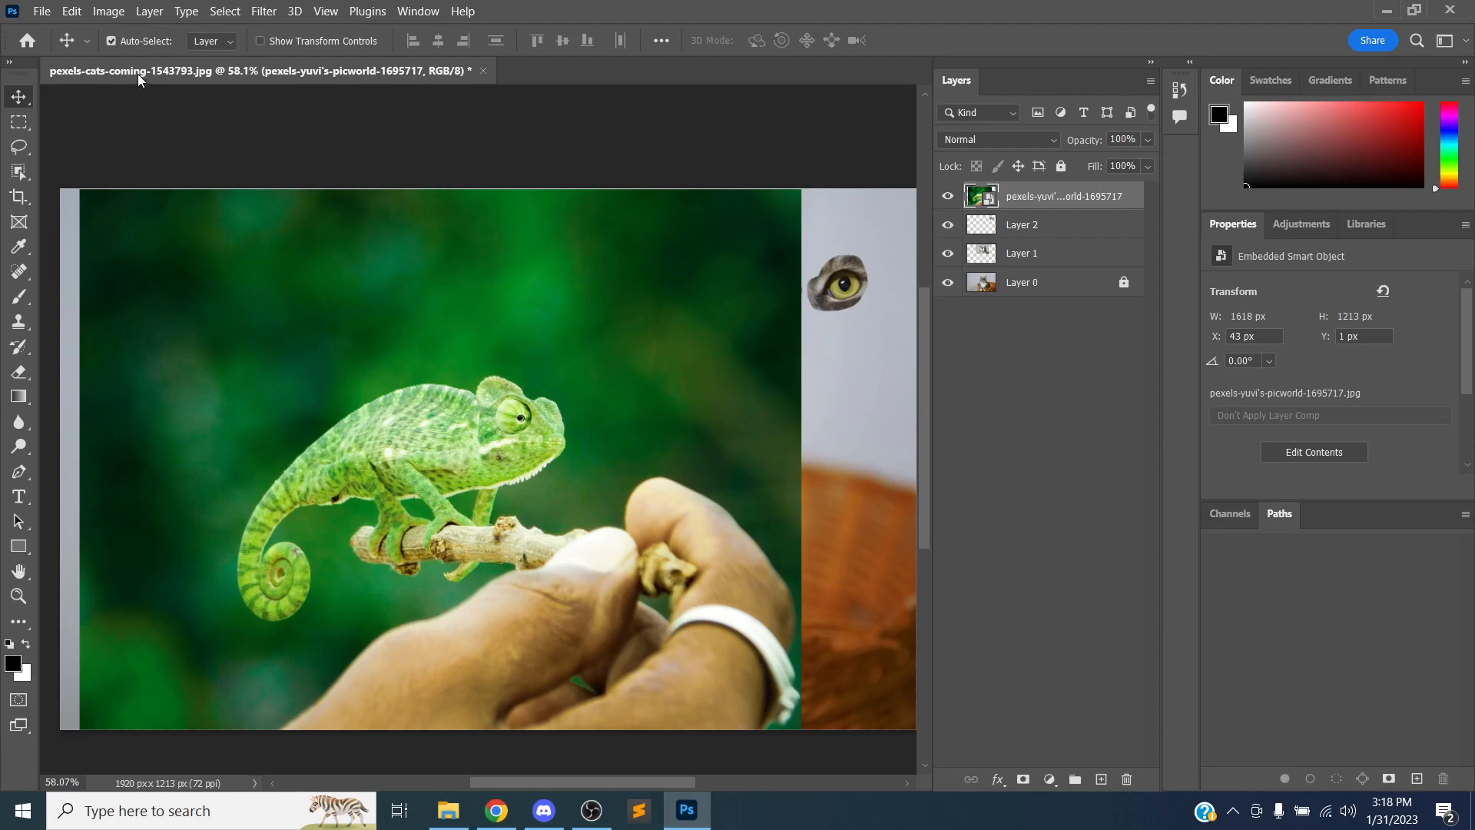
Place the chameleon photo again as an embedded layer at about X 303 px, then delete that duplicate layer
click(42, 11)
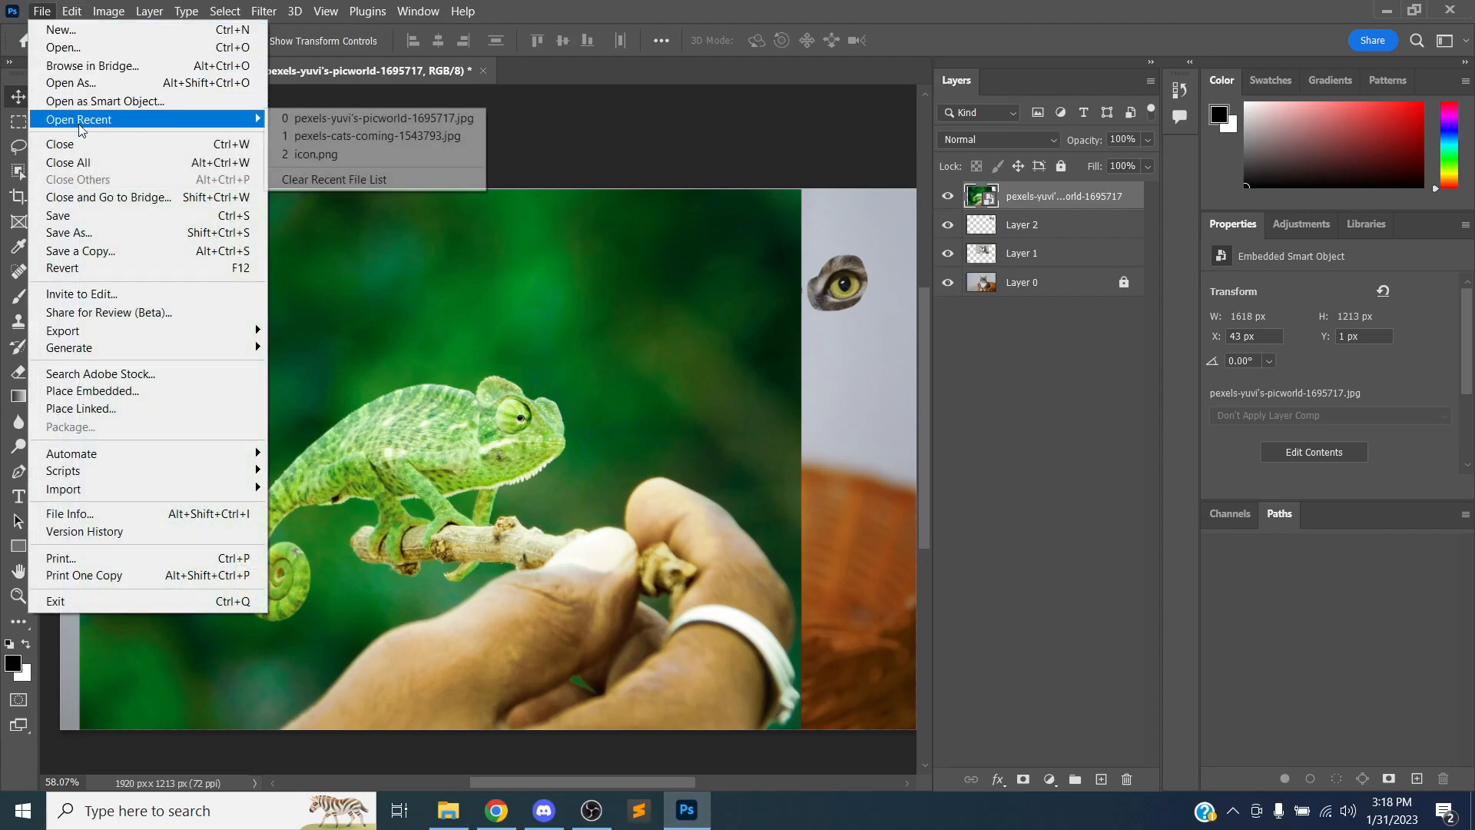
click(118, 391)
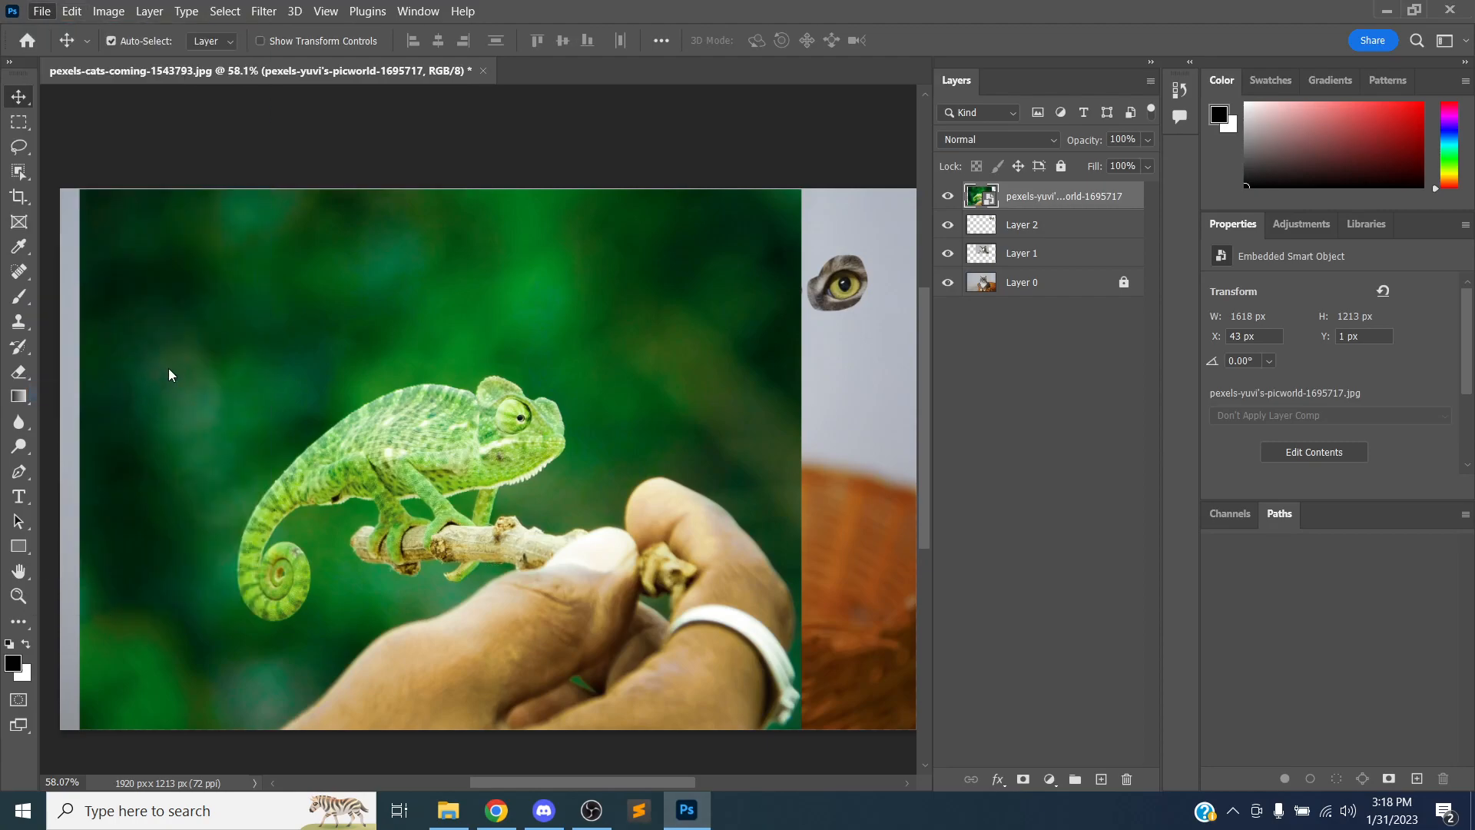
click(444, 163)
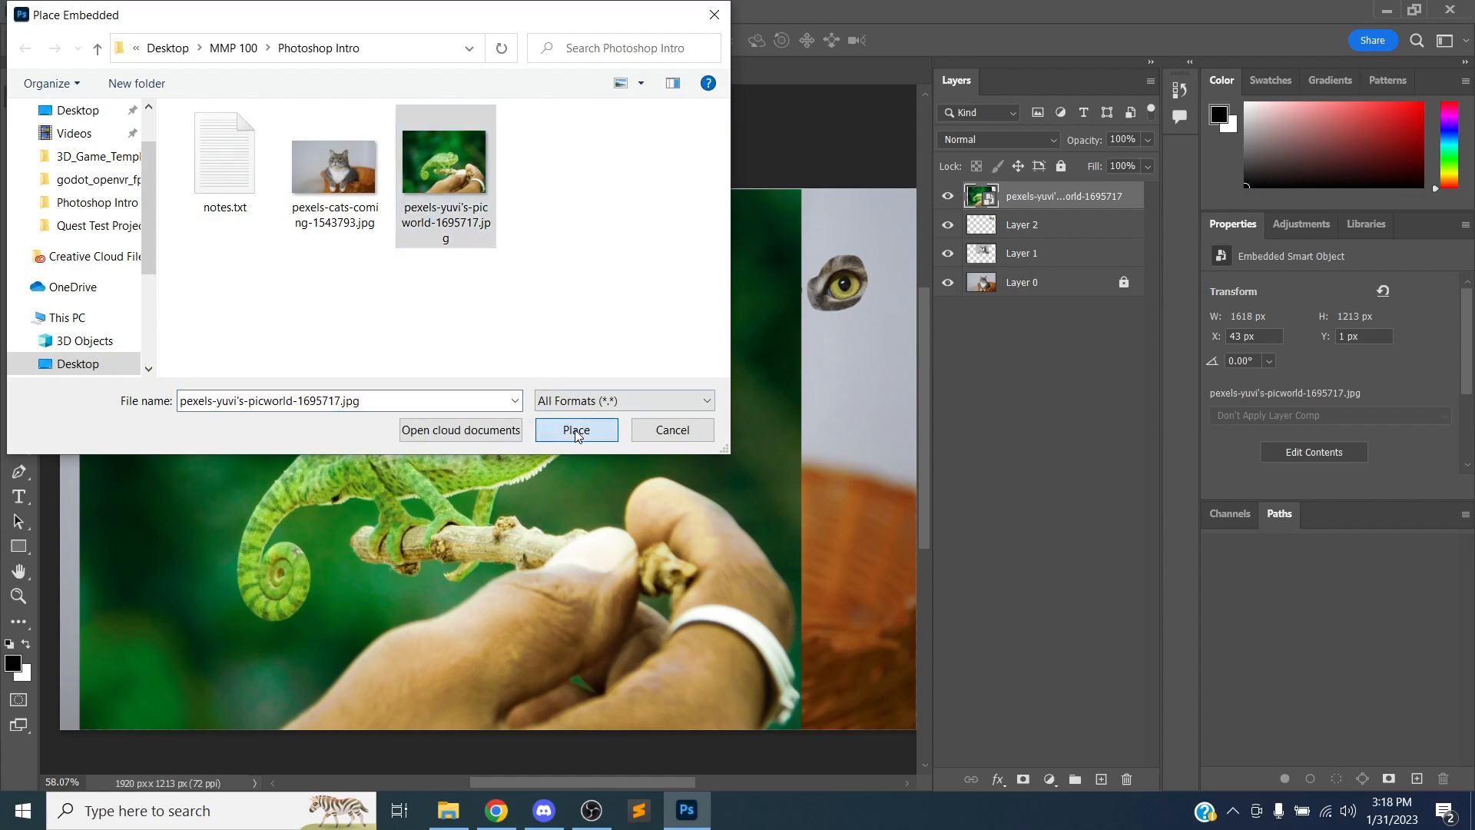
click(576, 430)
drag(558, 345, 524, 362)
key(Return)
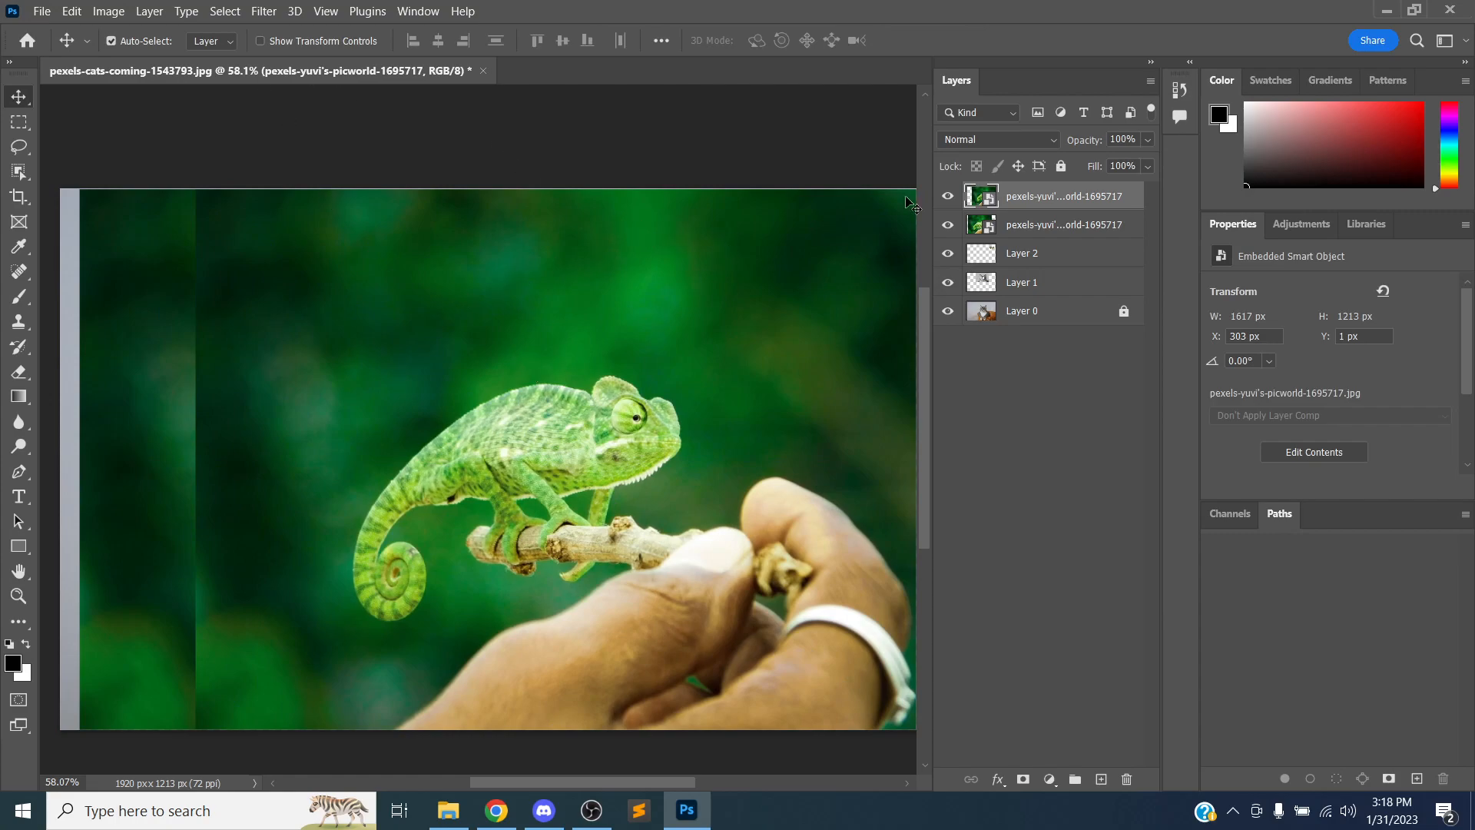
click(1125, 780)
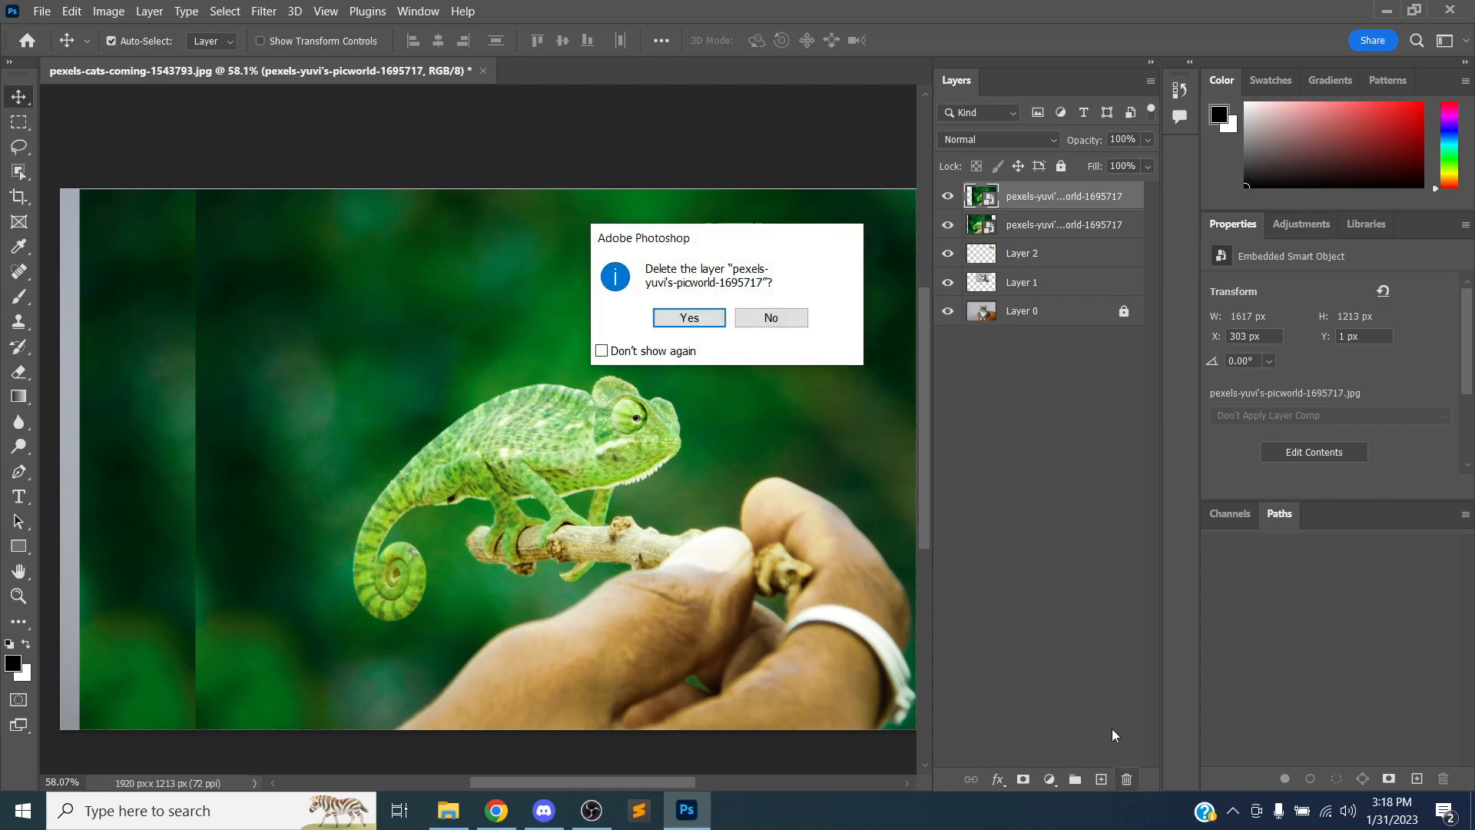
click(665, 315)
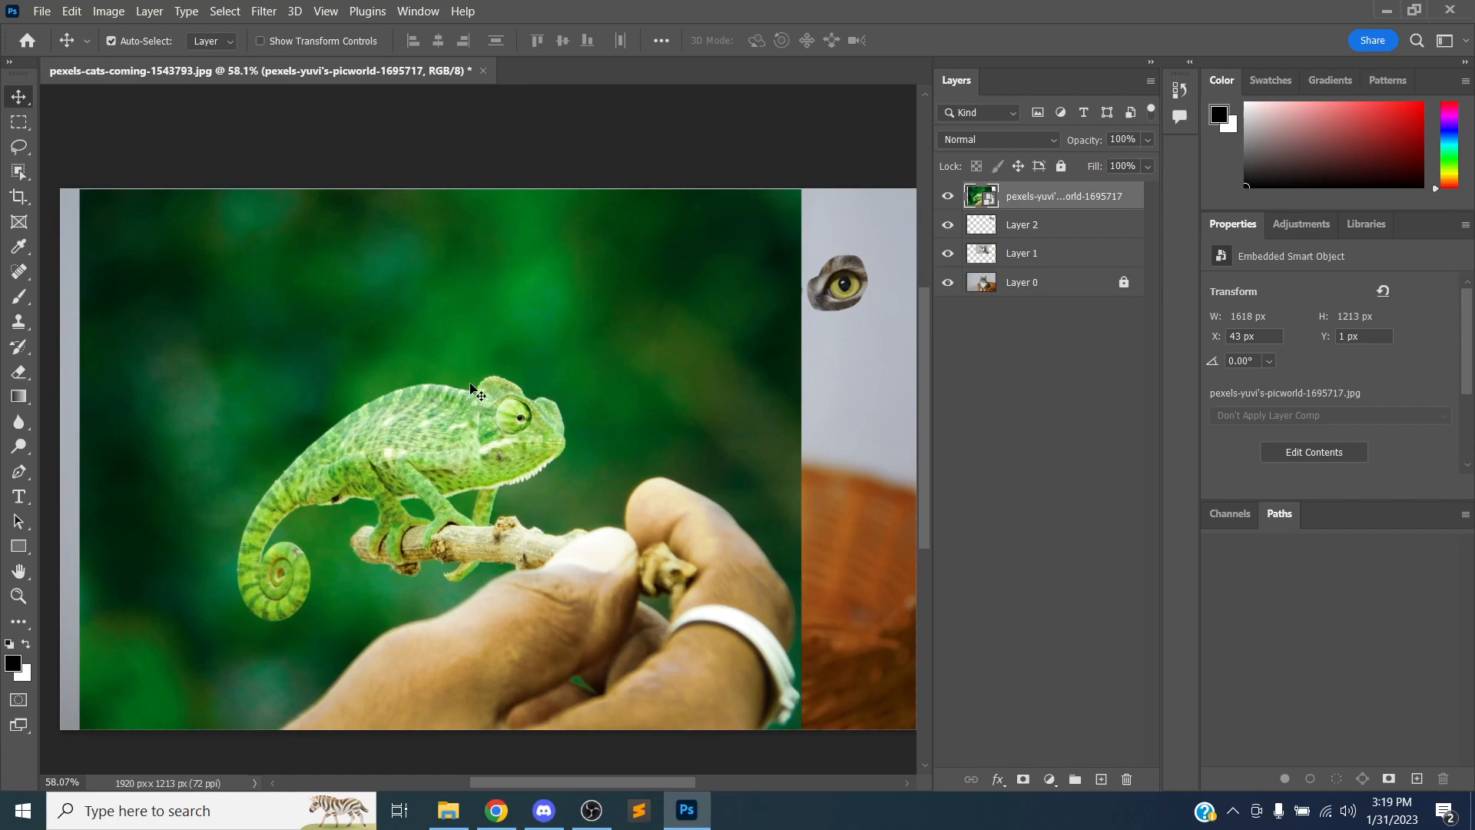
Free Transform the chameleon layer, scaling it down to about 763 × 572 px near the canvas's upper-left corner
click(72, 12)
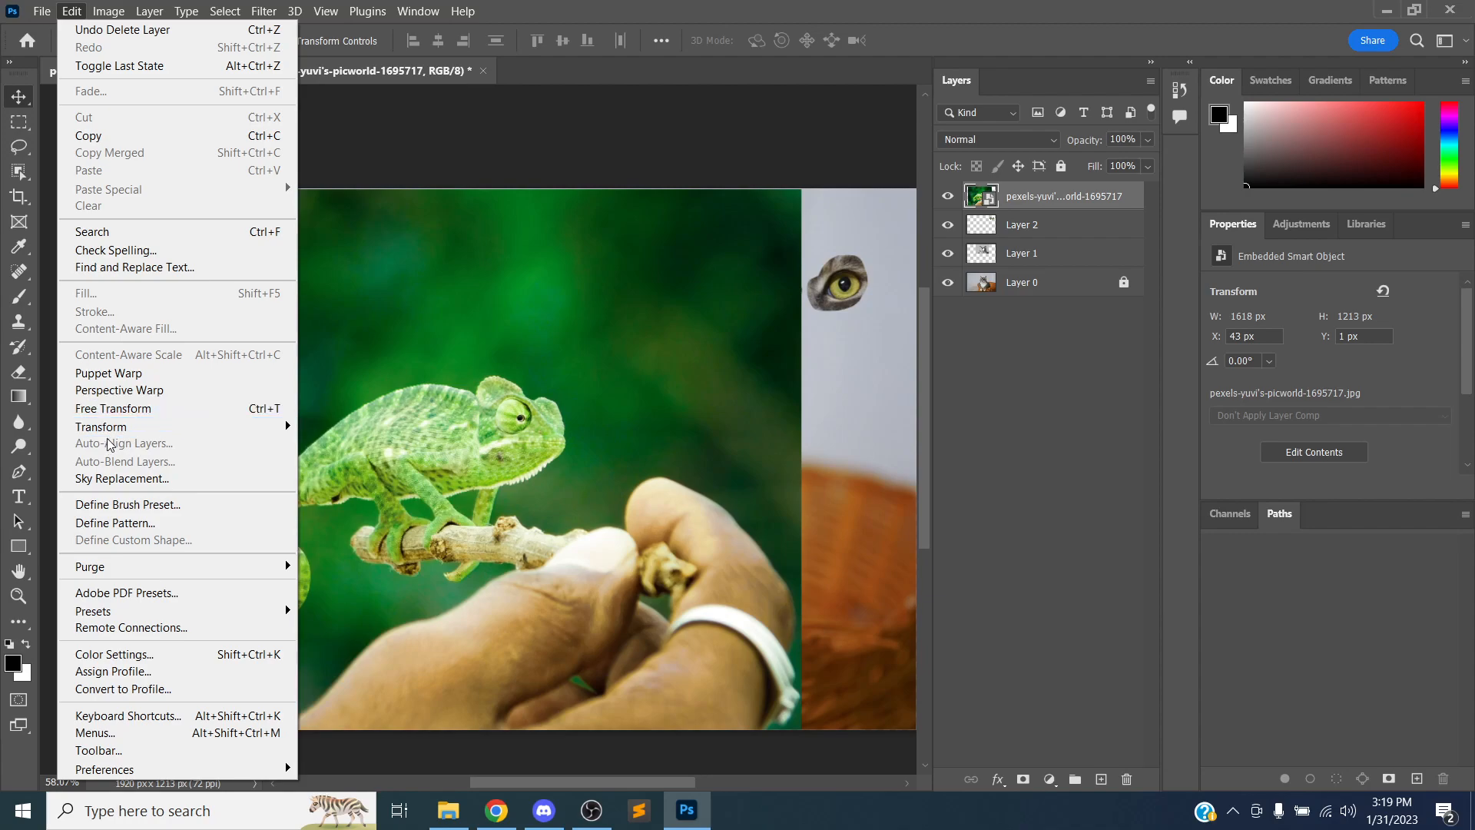
mouse_move(115, 432)
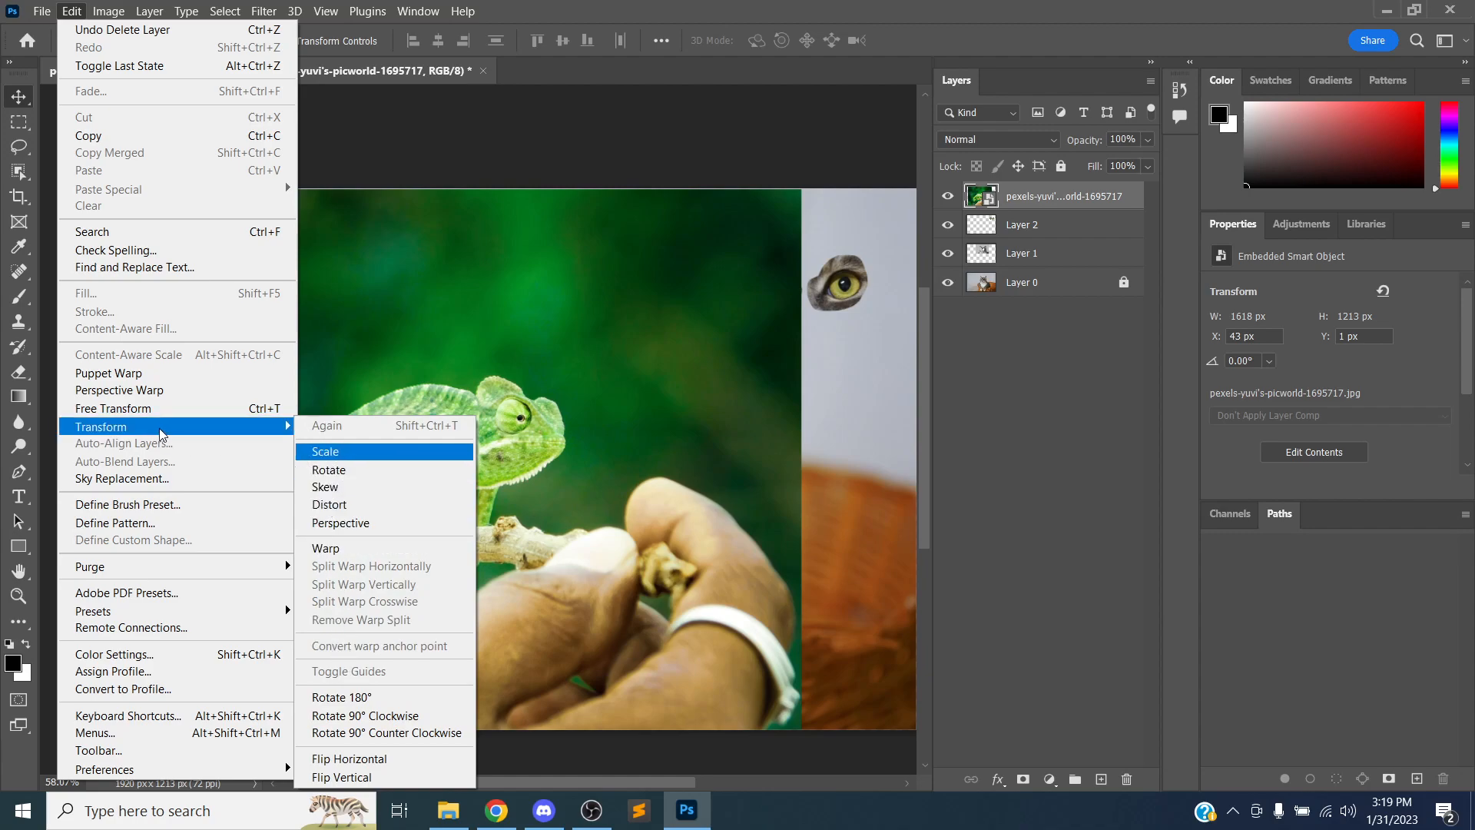
click(110, 411)
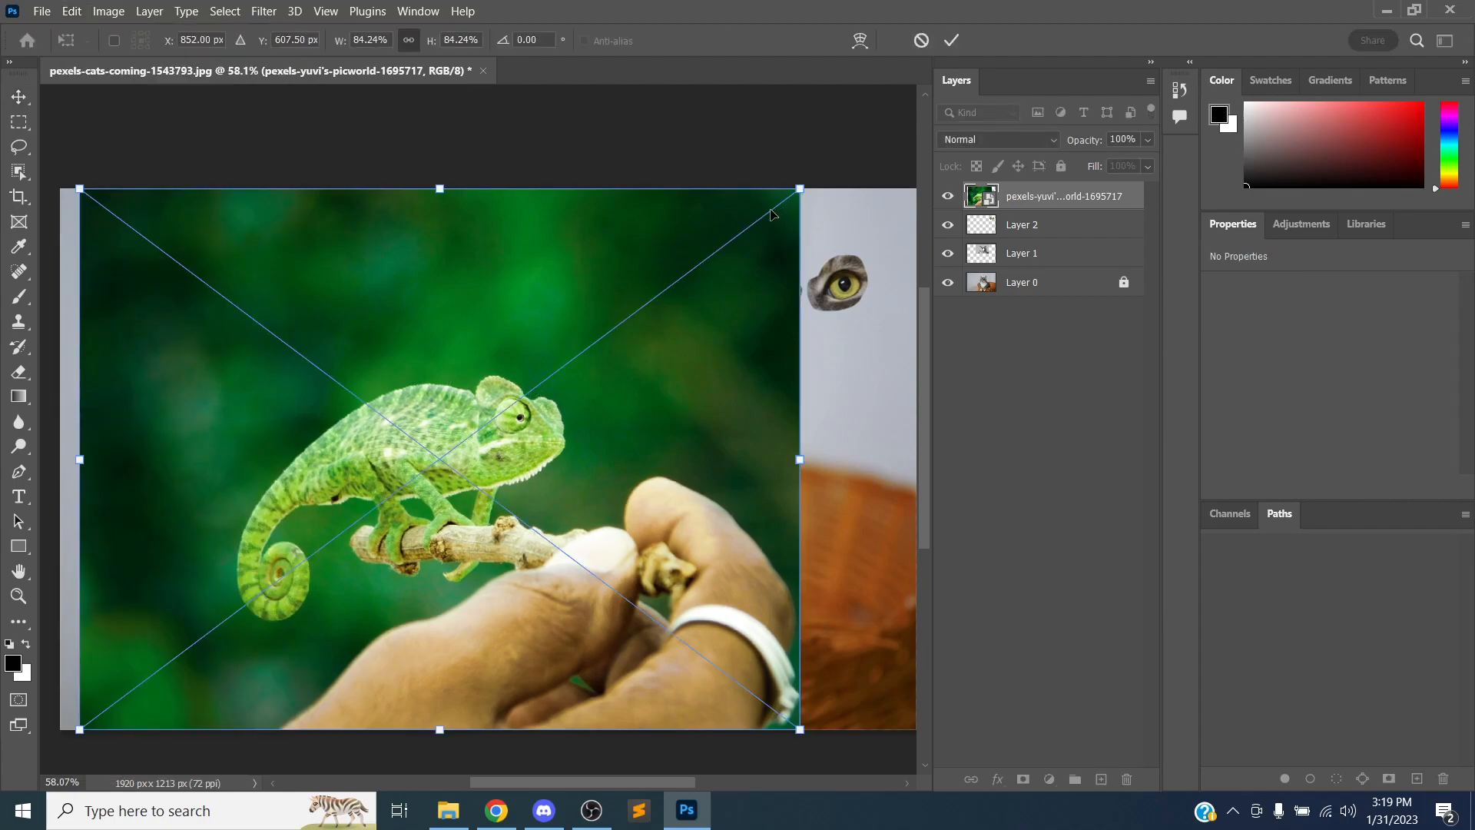
drag(802, 187, 668, 288)
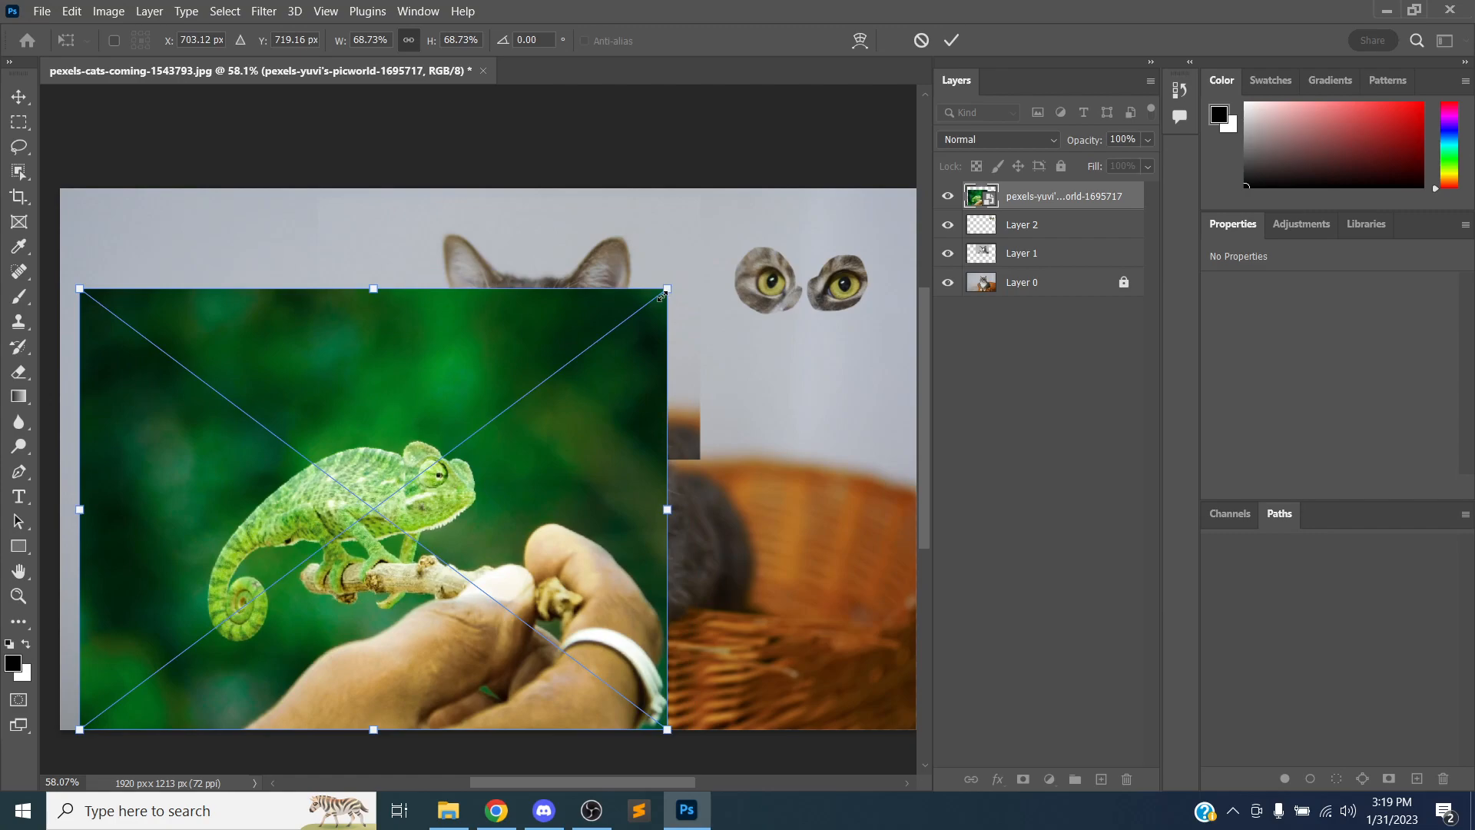
drag(679, 279, 478, 596)
drag(264, 513, 529, 418)
drag(676, 290, 598, 194)
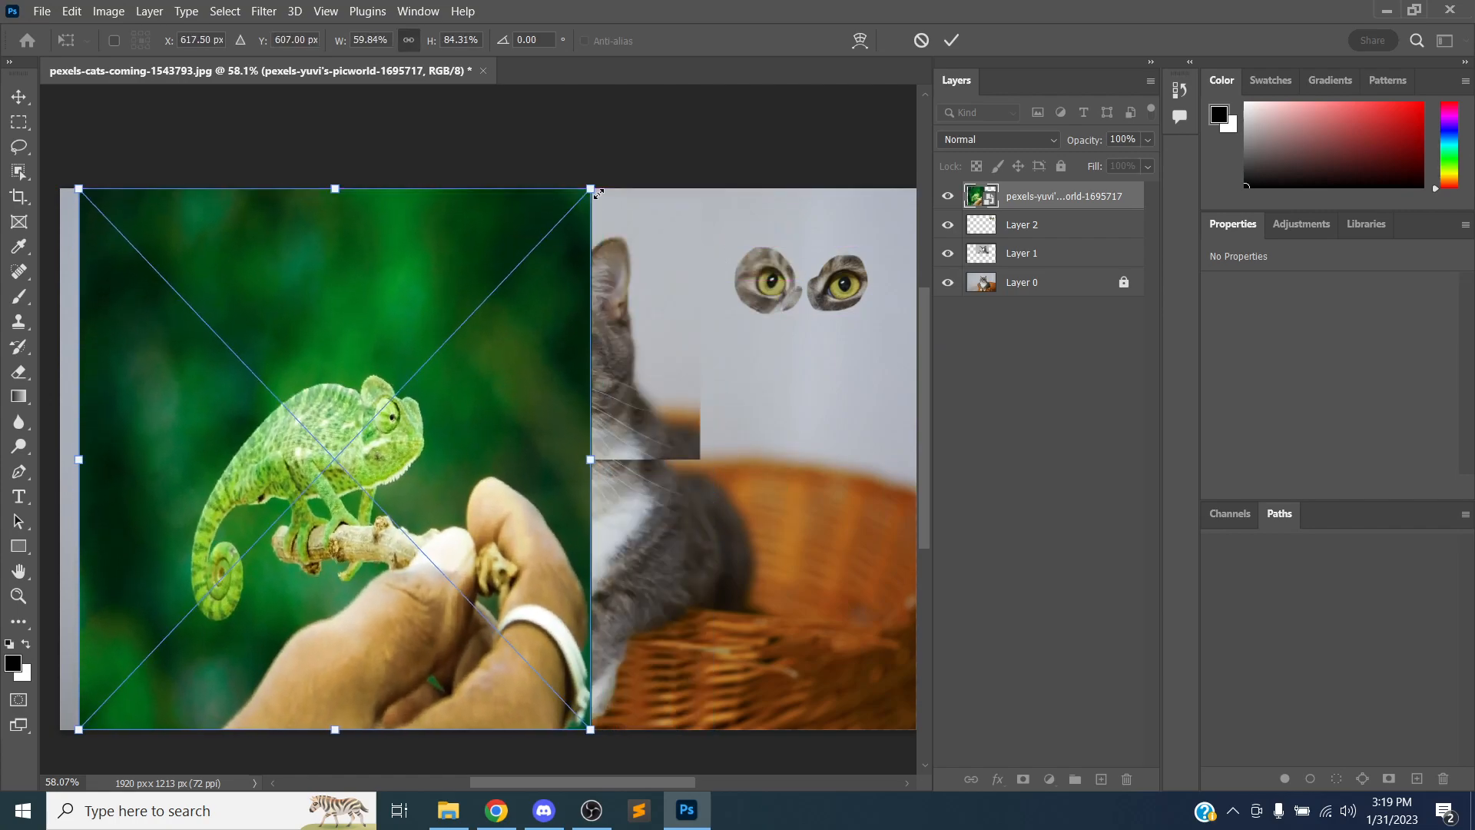
key(ctrl+z)
key(ctrl+z)
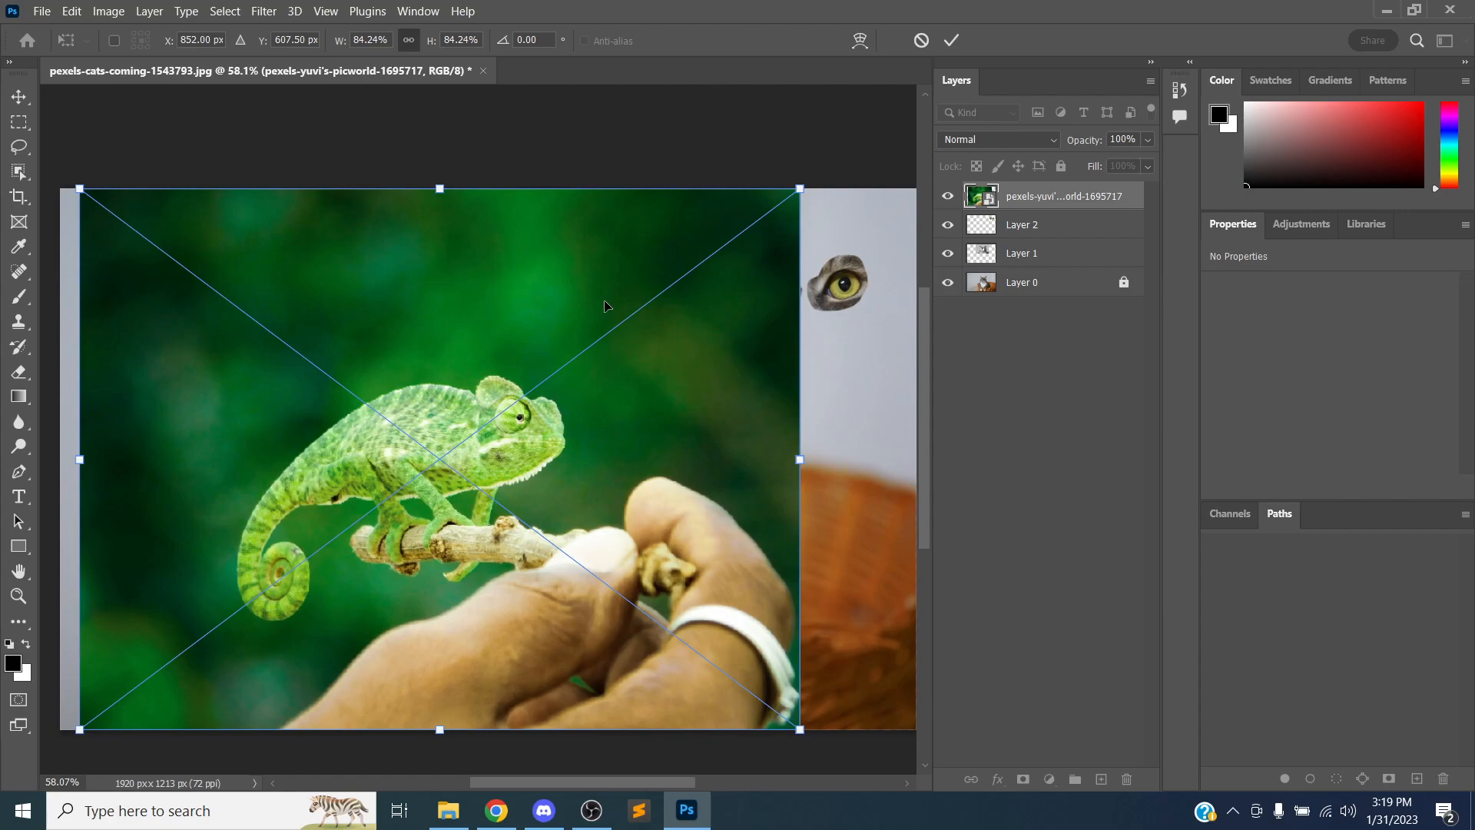
drag(802, 186, 422, 471)
drag(318, 556, 323, 298)
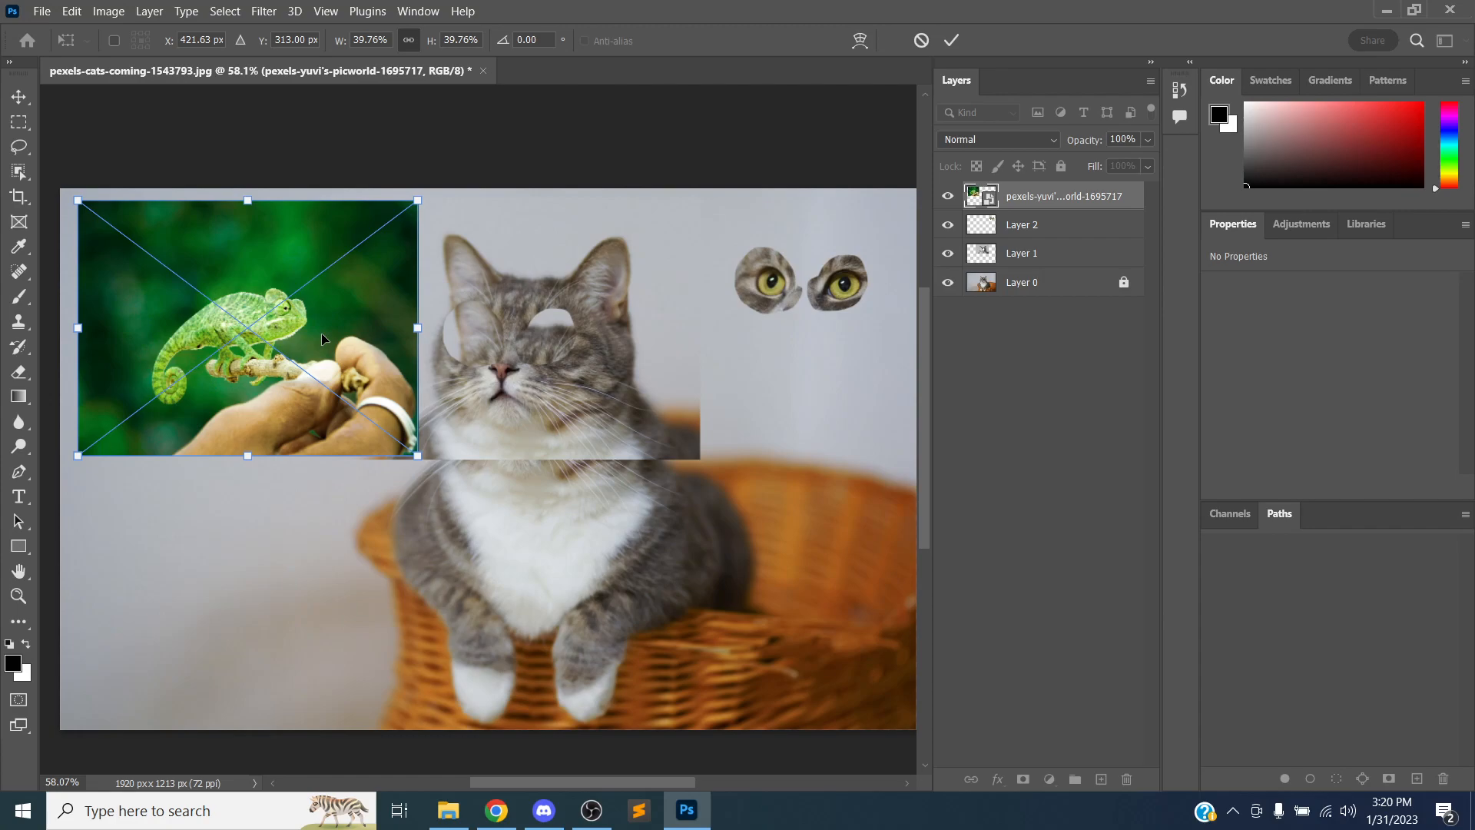
key(Return)
drag(307, 318, 312, 348)
key(alt+Tab)
key(alt+Tab)
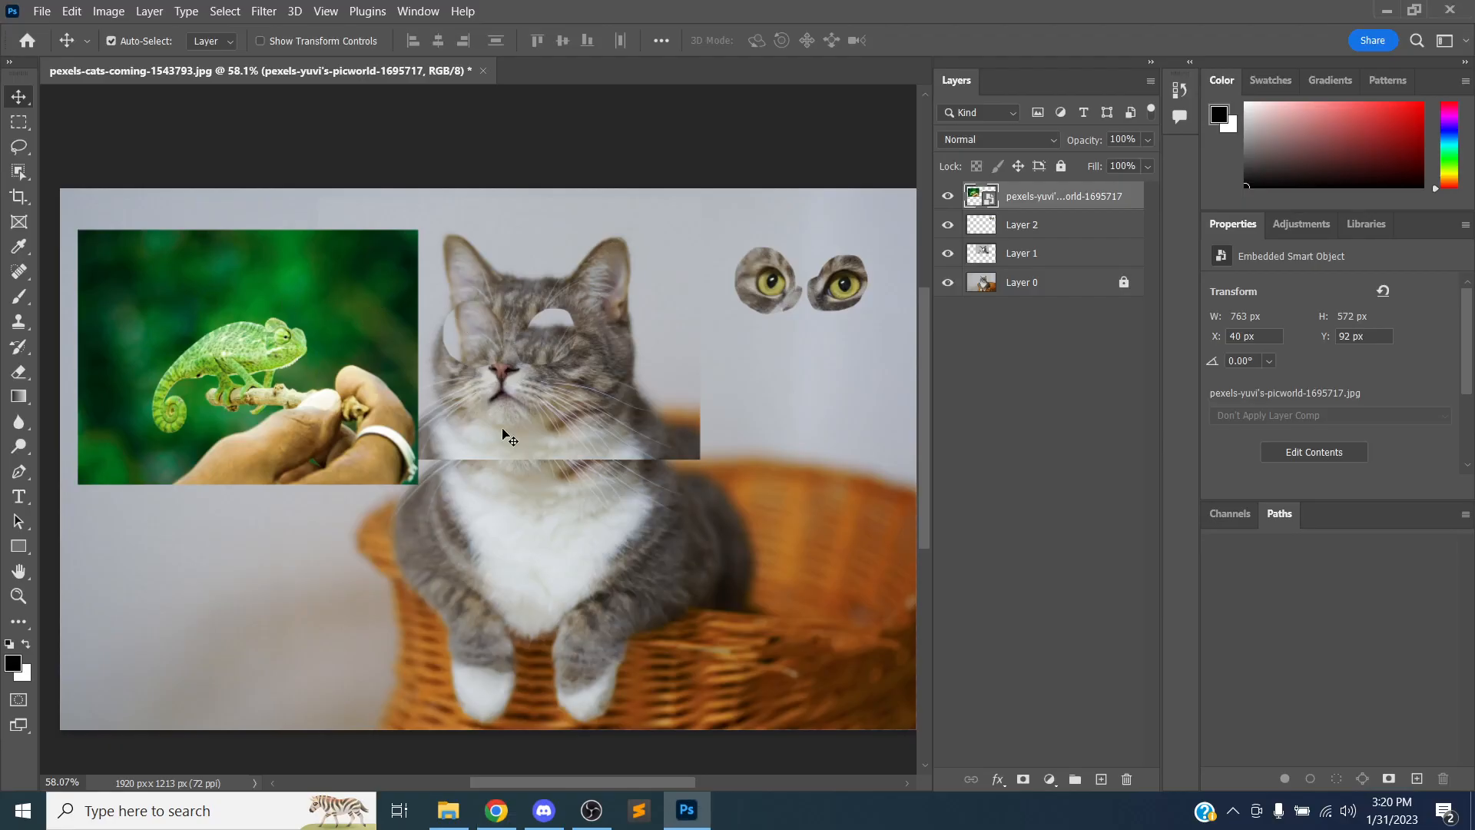
click(550, 800)
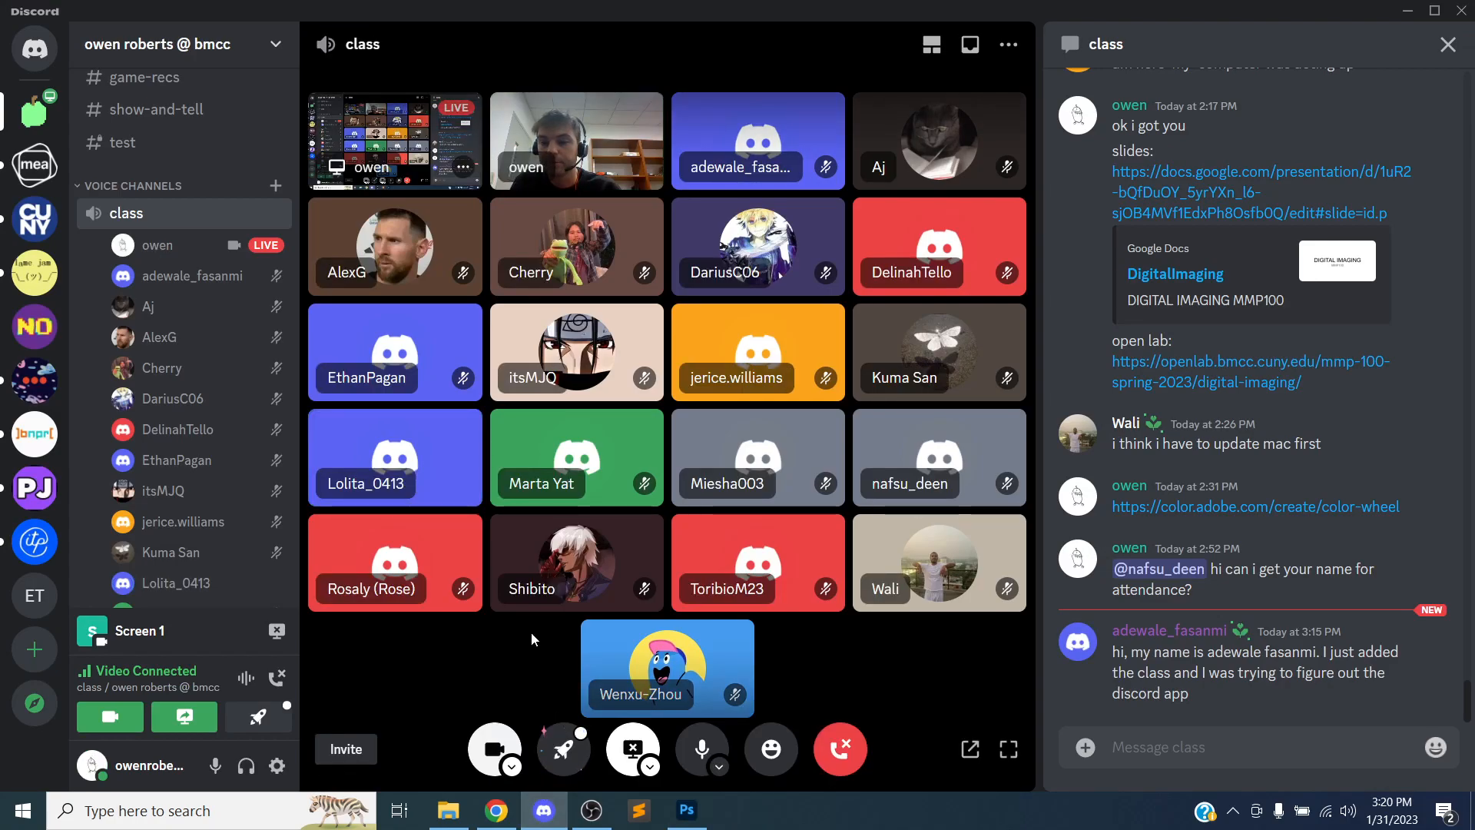
key(alt+Tab)
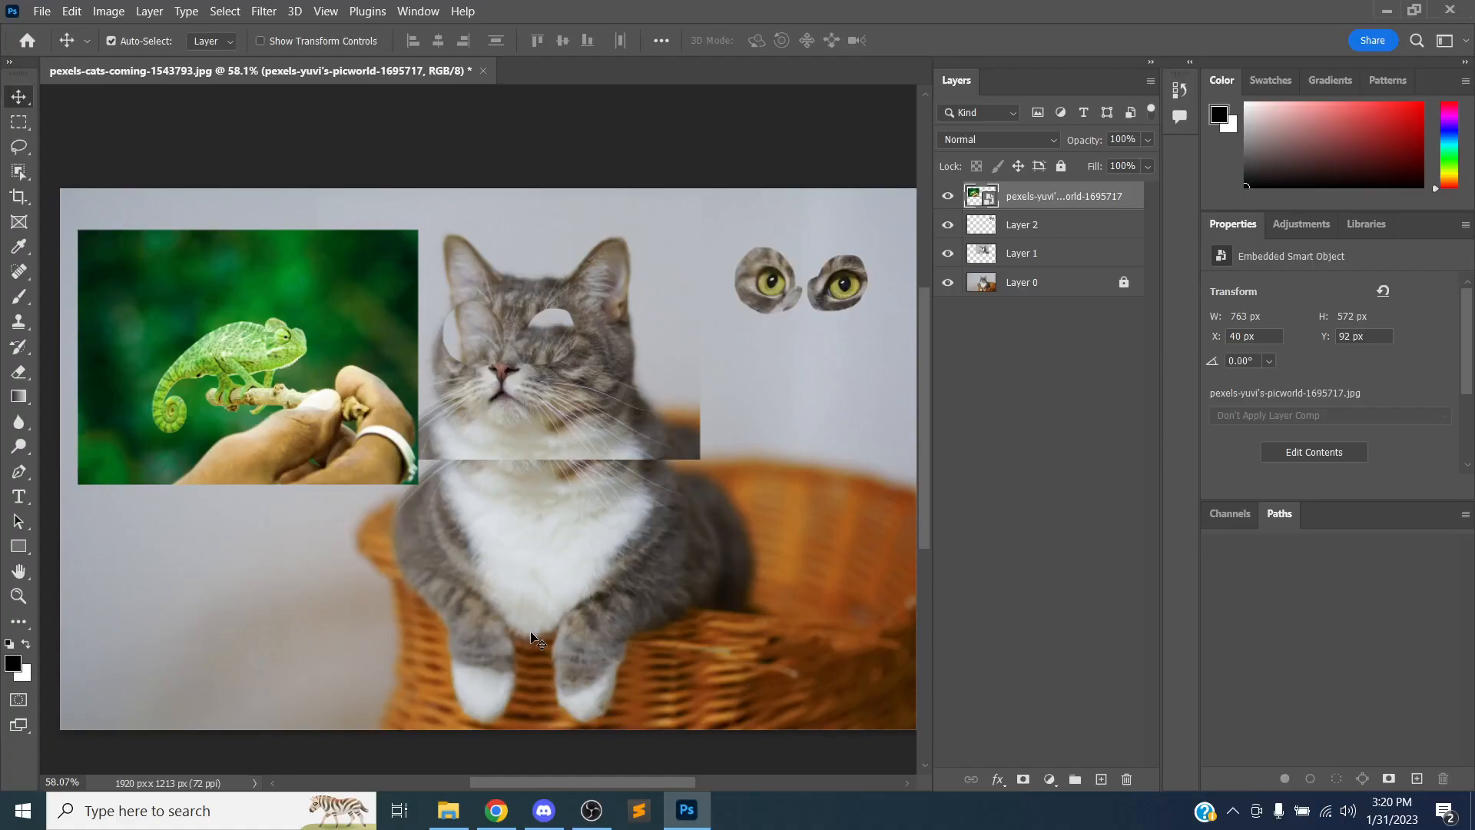
key(alt+Tab)
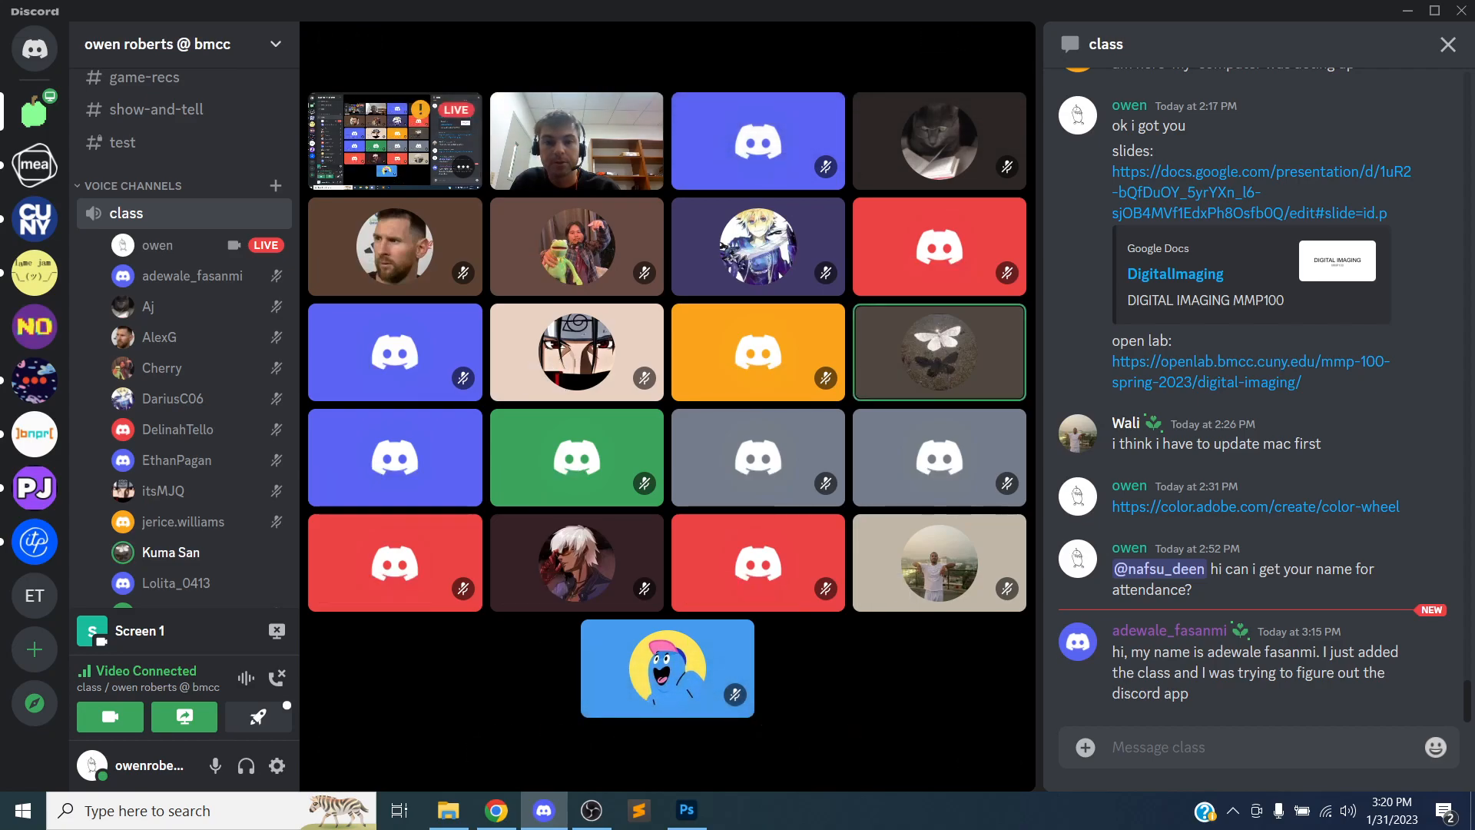
mouse_move(537, 626)
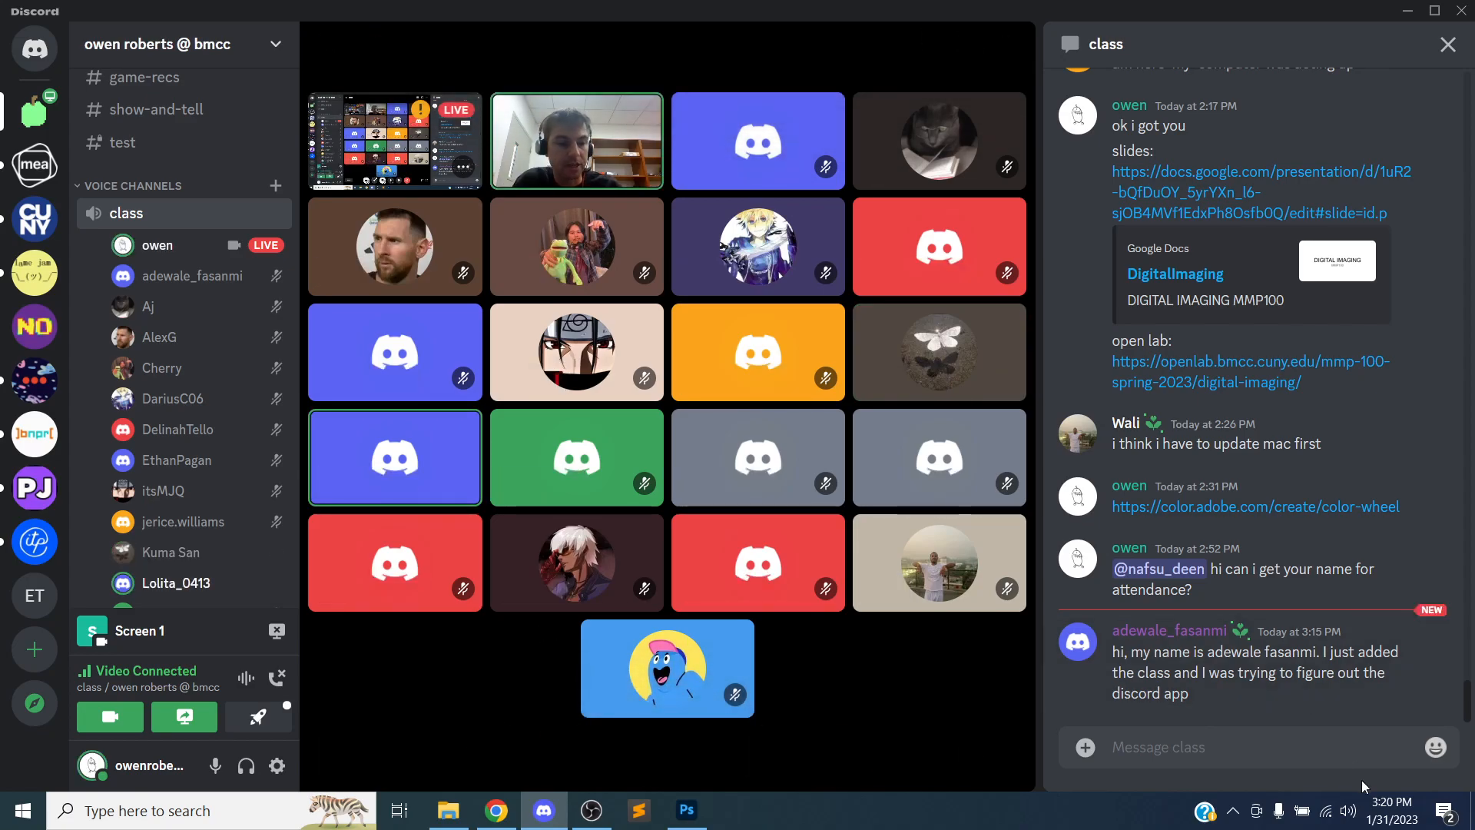
Raise the speaker volume to 100
click(1352, 813)
drag(1368, 767, 1399, 767)
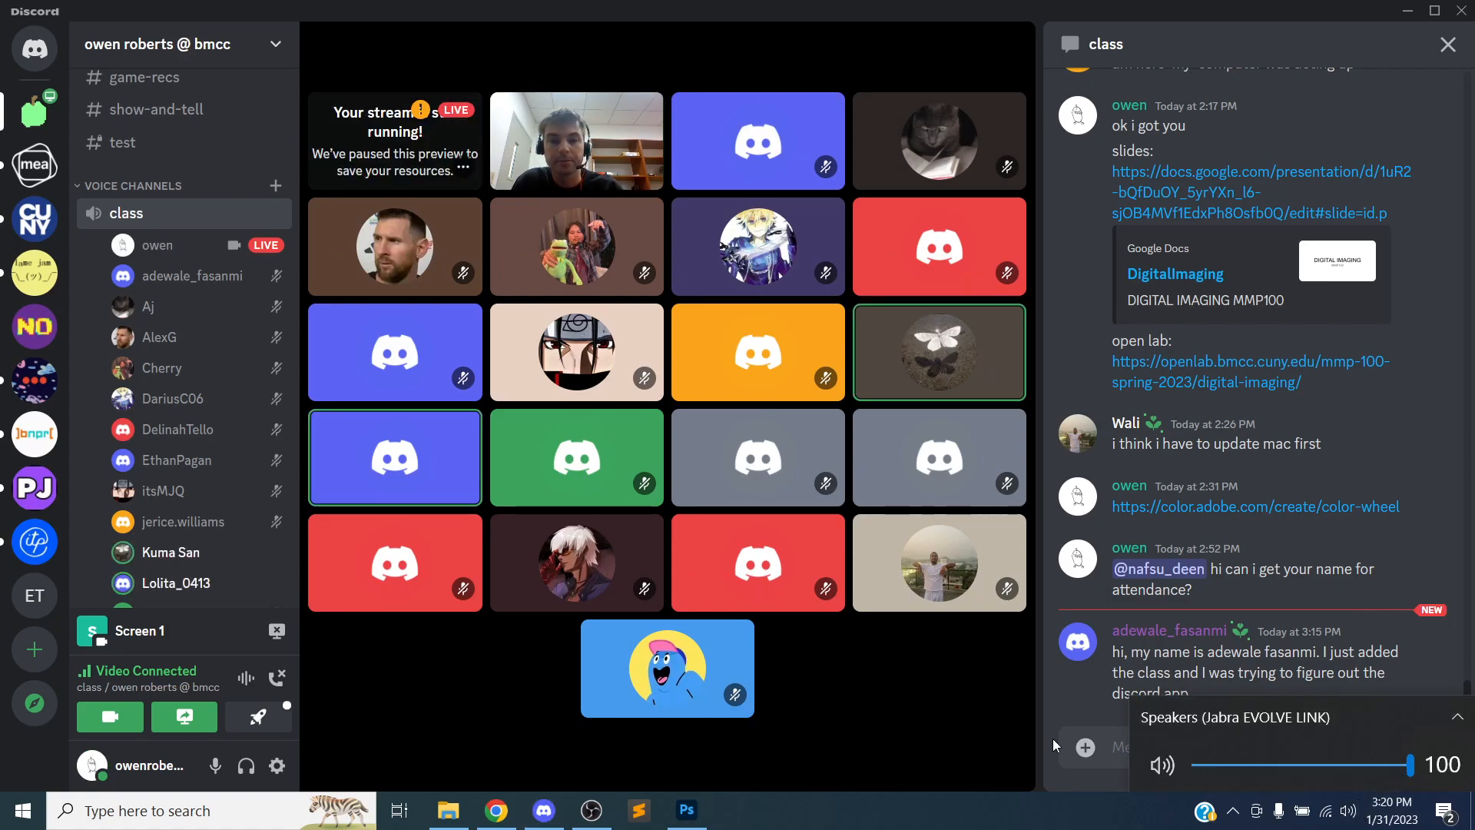
mouse_move(1016, 744)
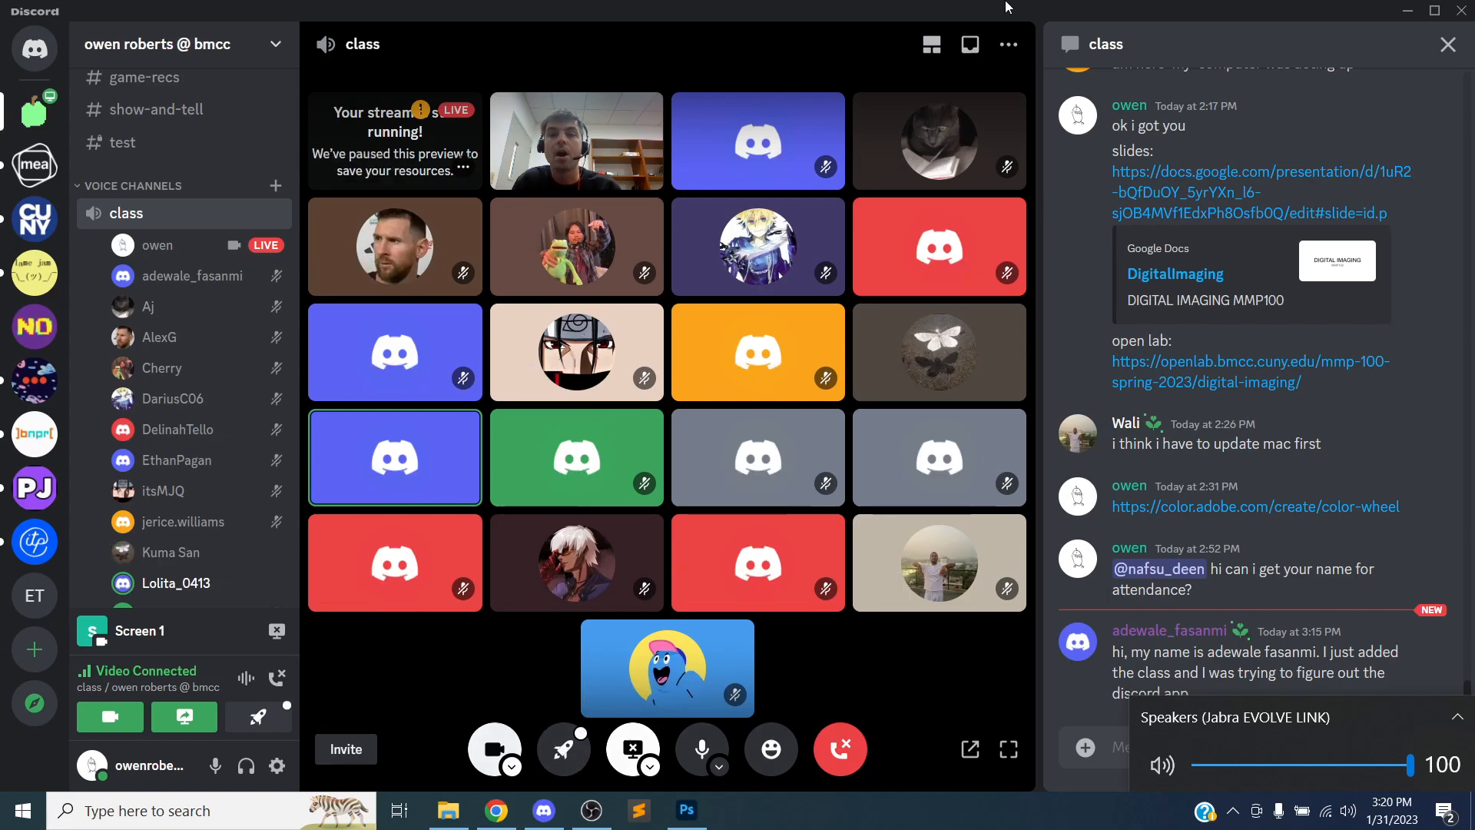
Minimize the open windows, create a new folder on the desktop, and delete it again
click(1407, 11)
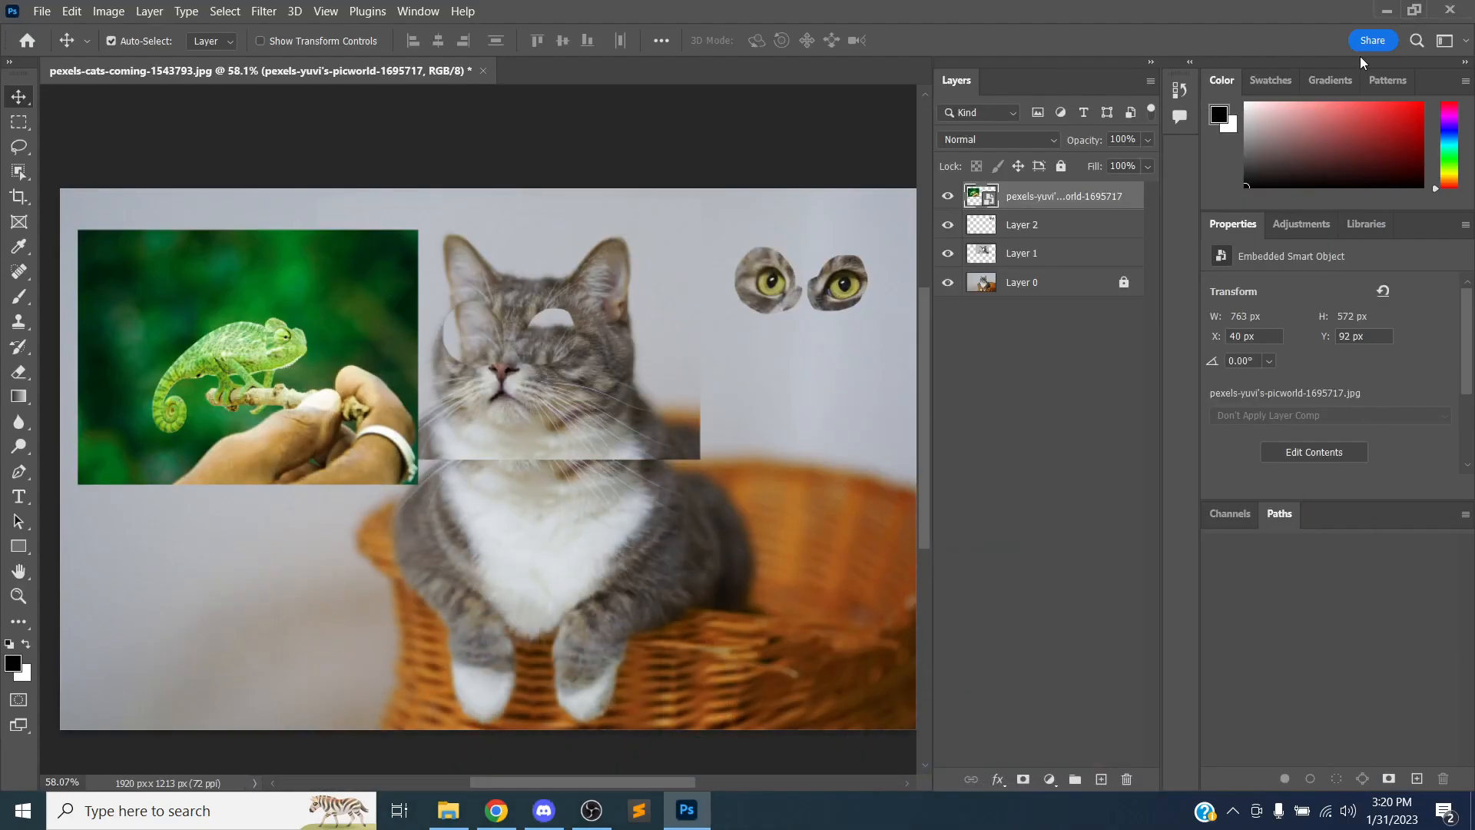
click(1386, 12)
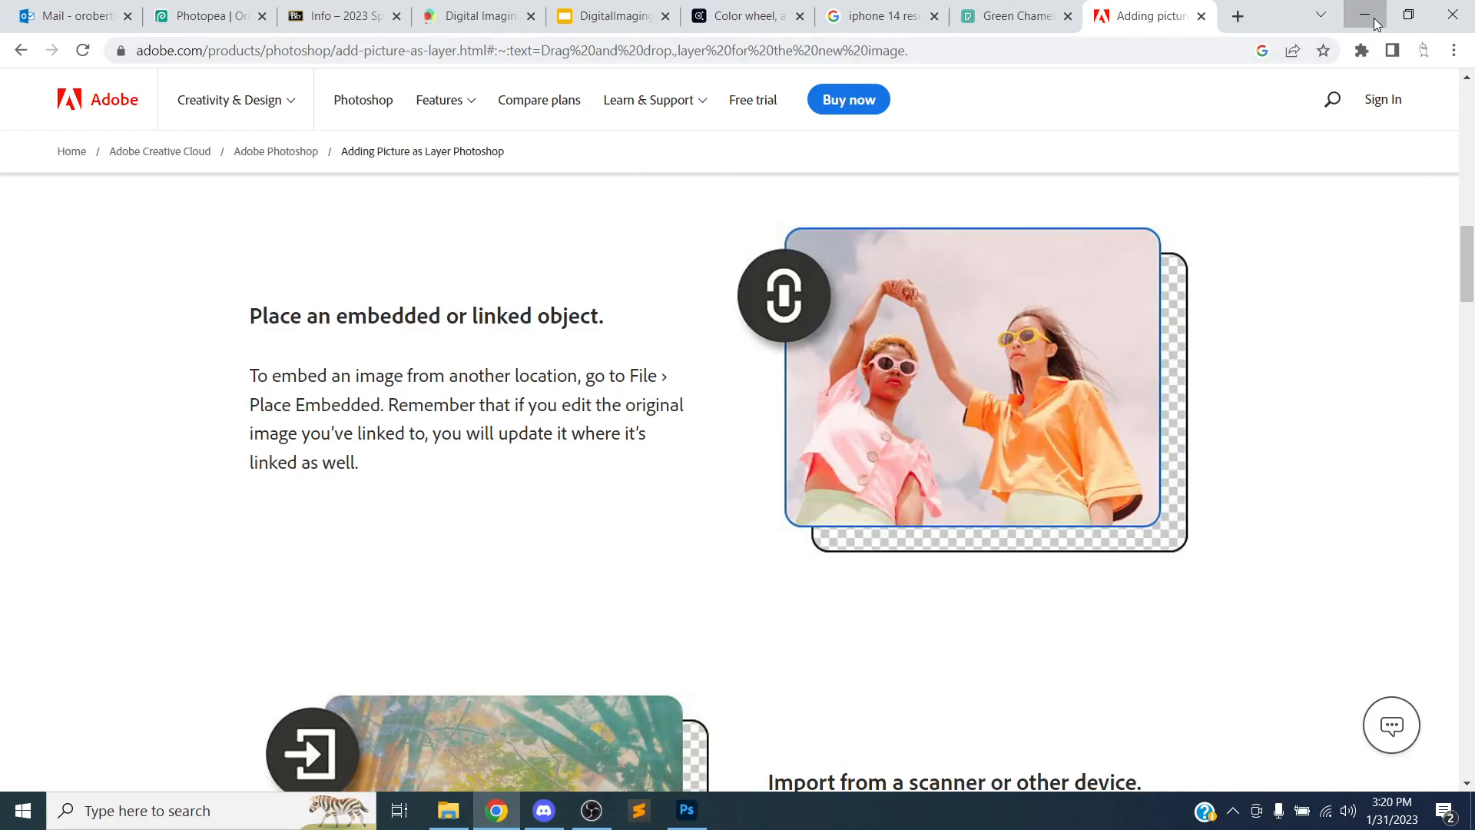
click(1374, 16)
click(1075, 274)
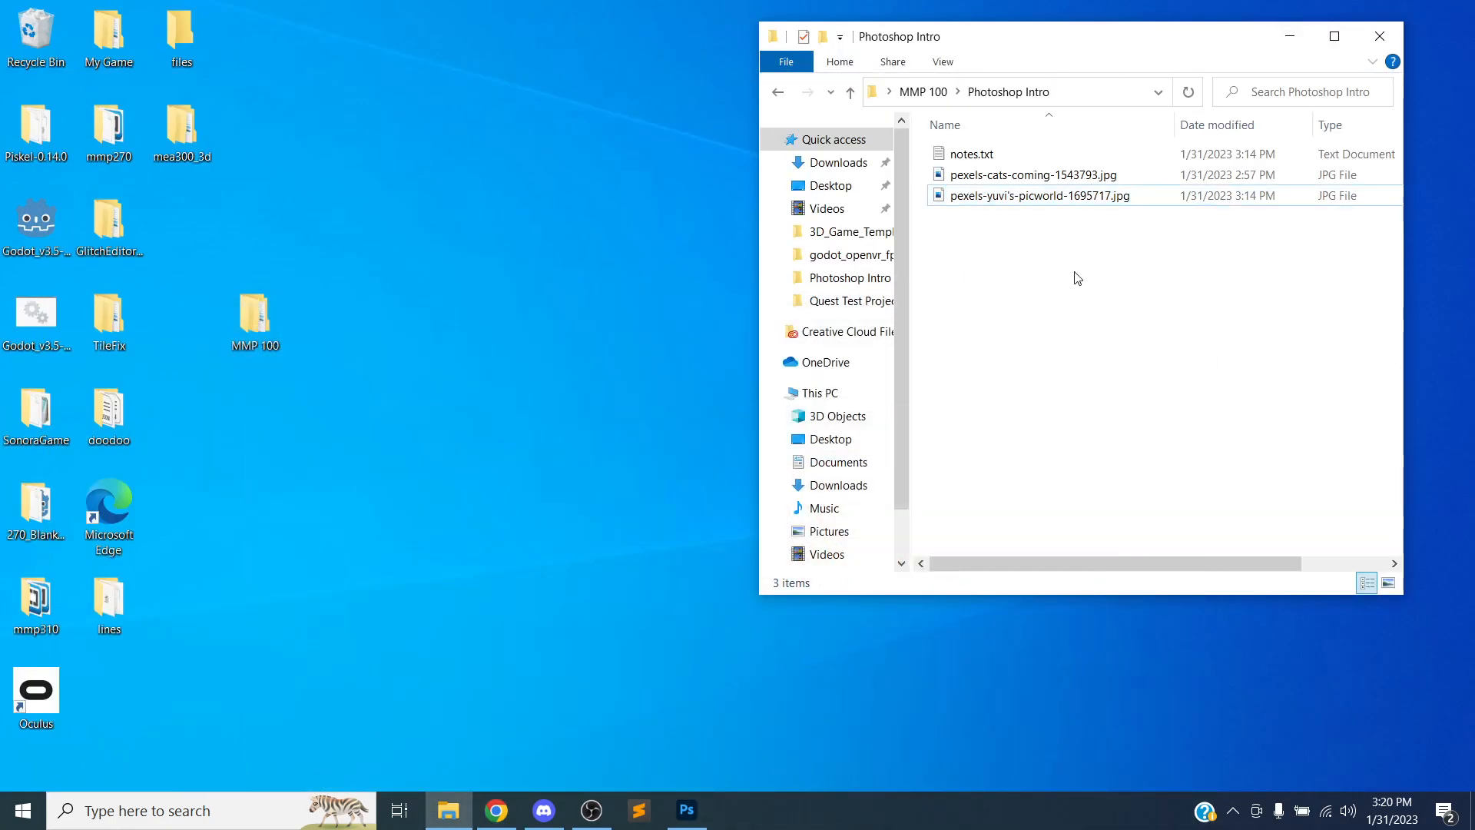
click(415, 139)
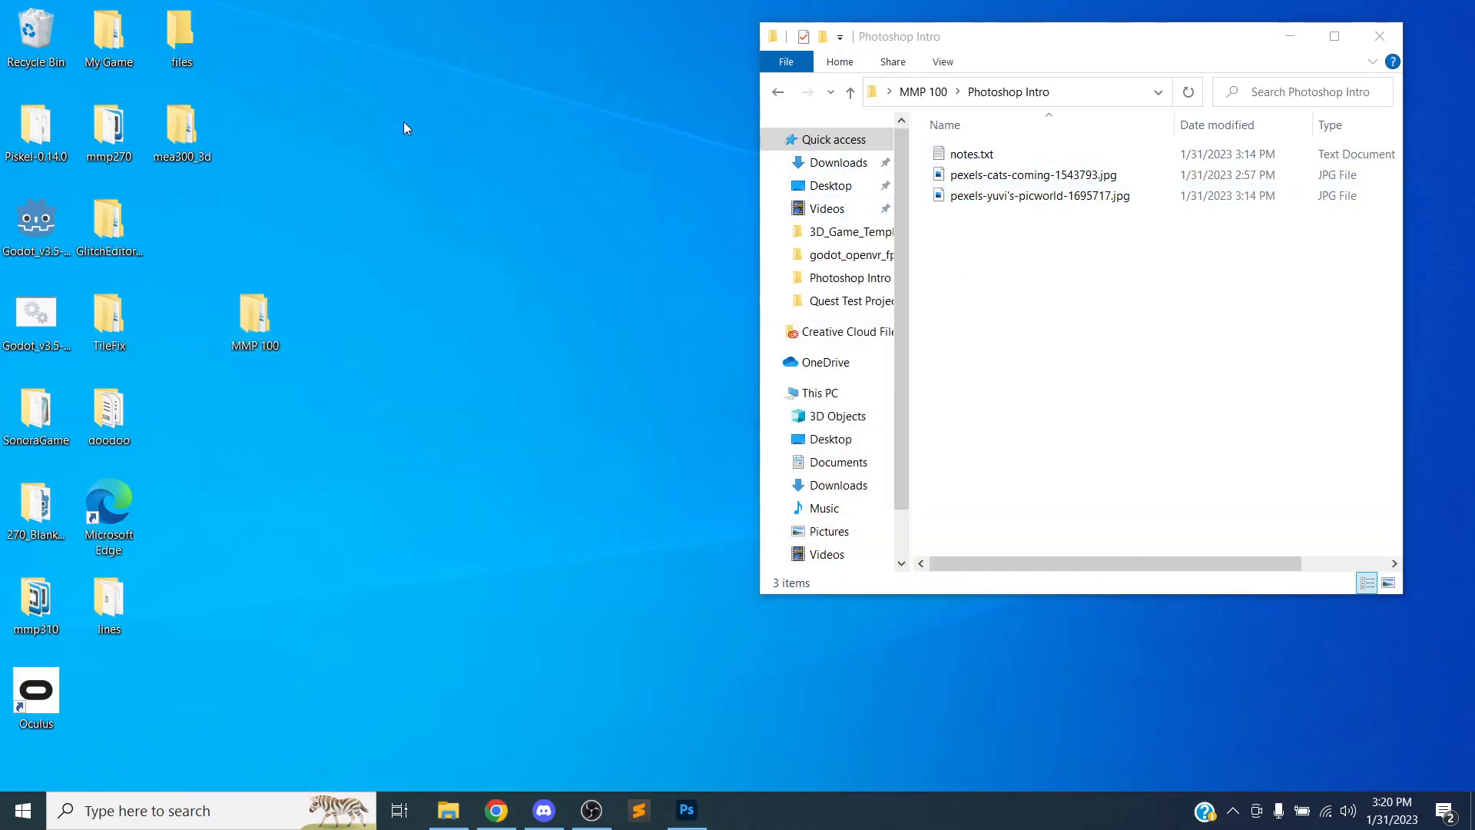
right_click(406, 127)
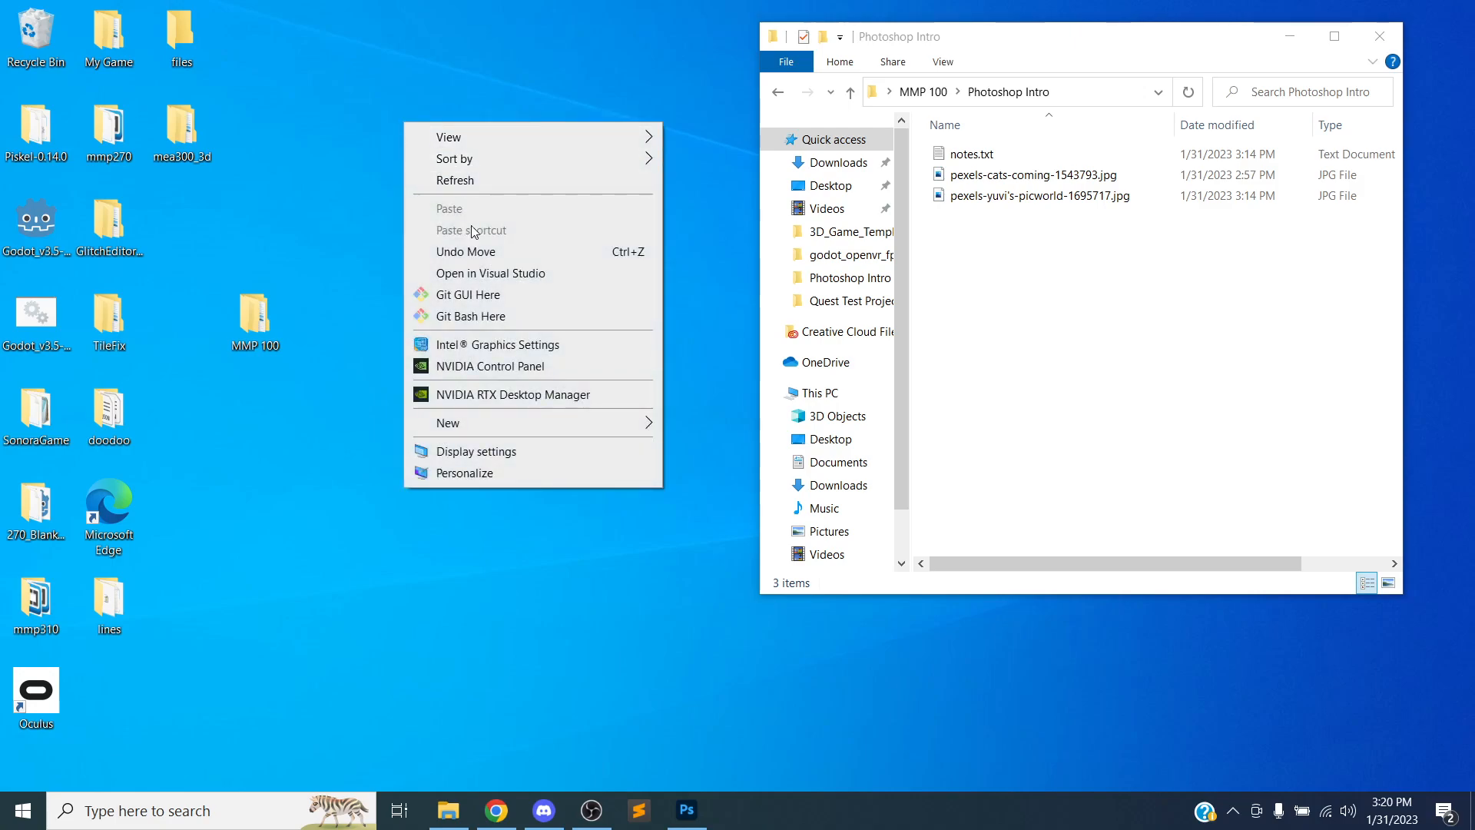
mouse_move(483, 420)
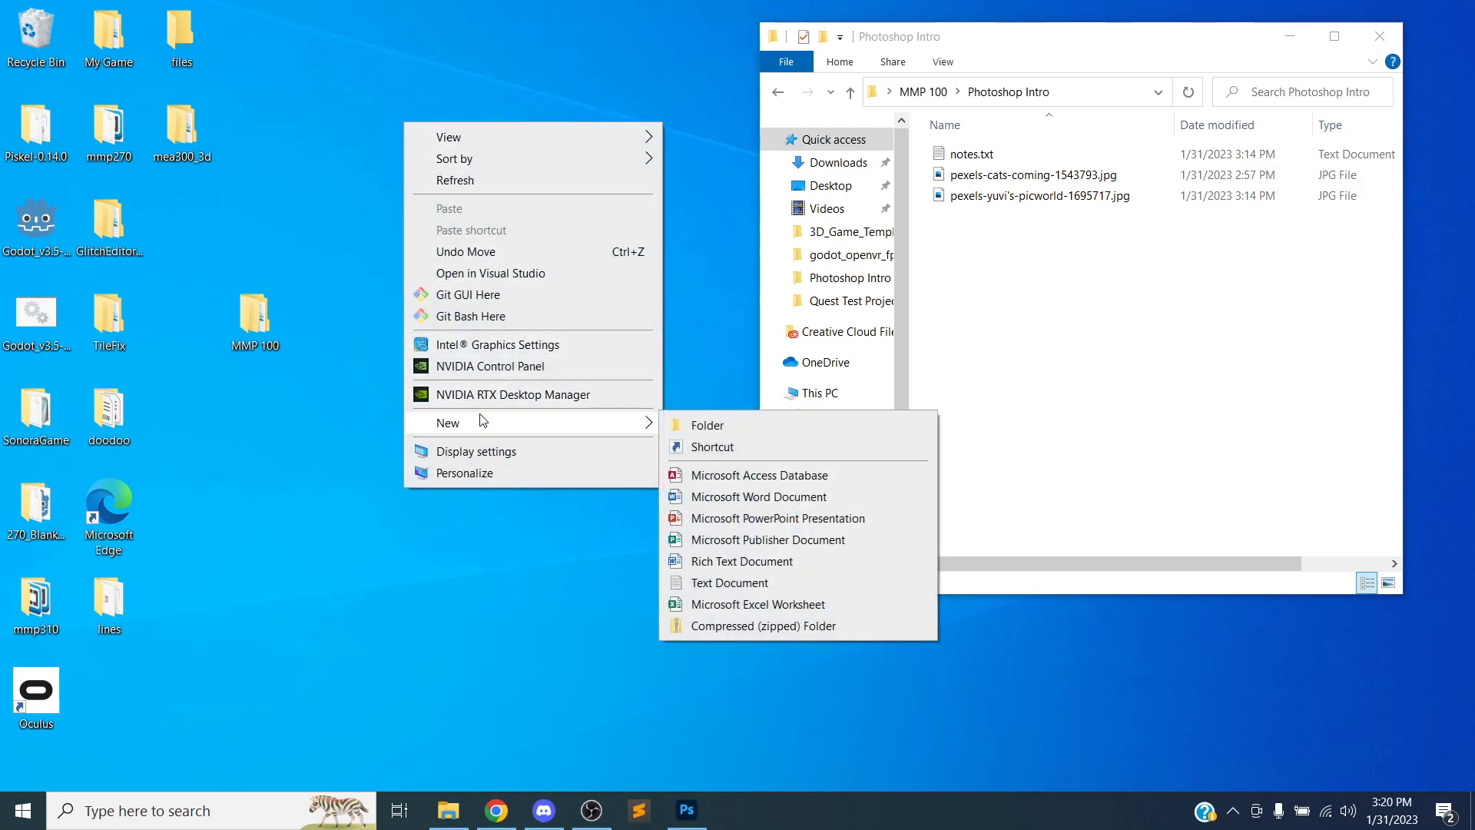
click(707, 425)
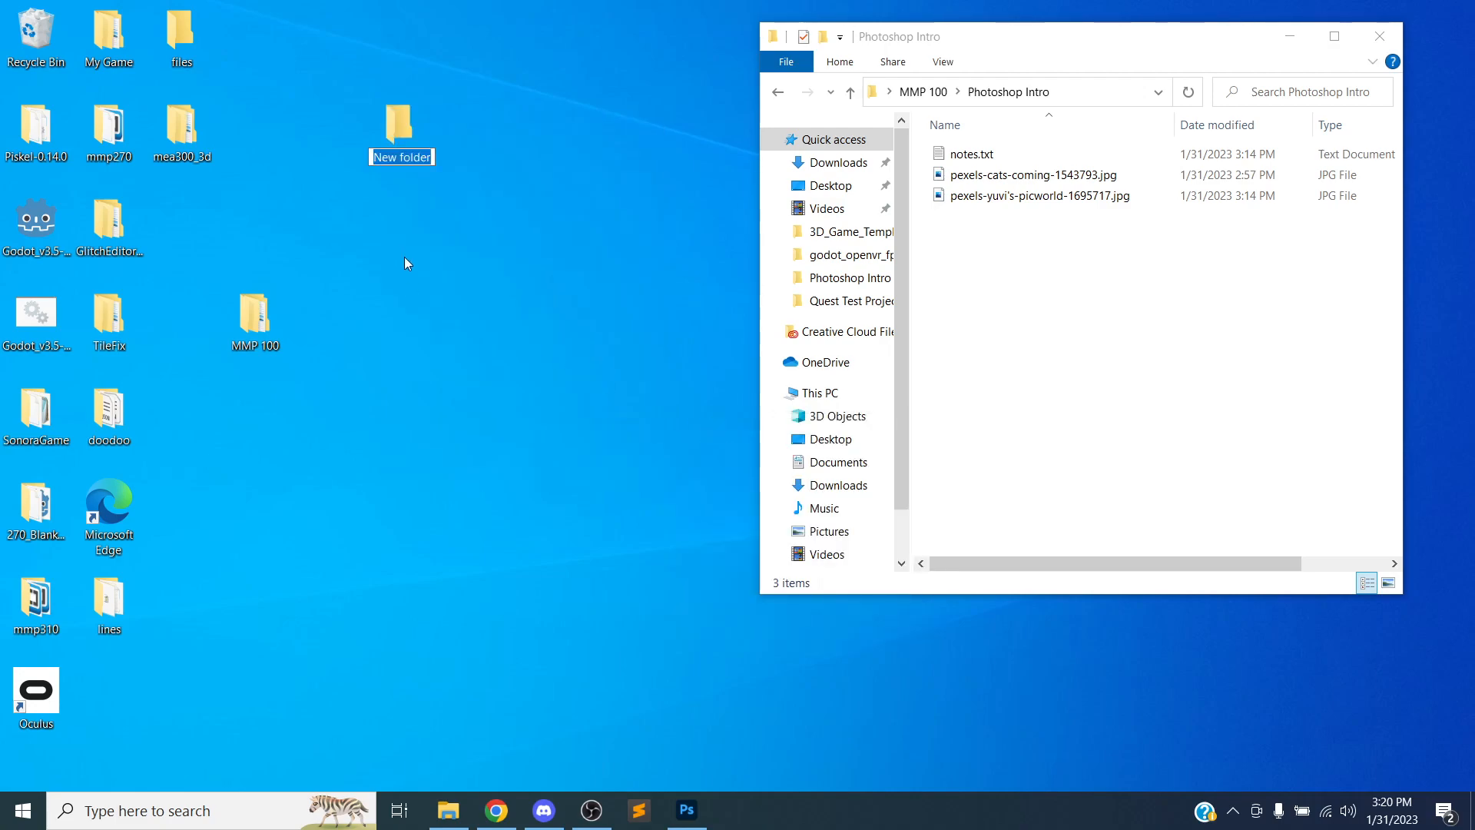
key(Return)
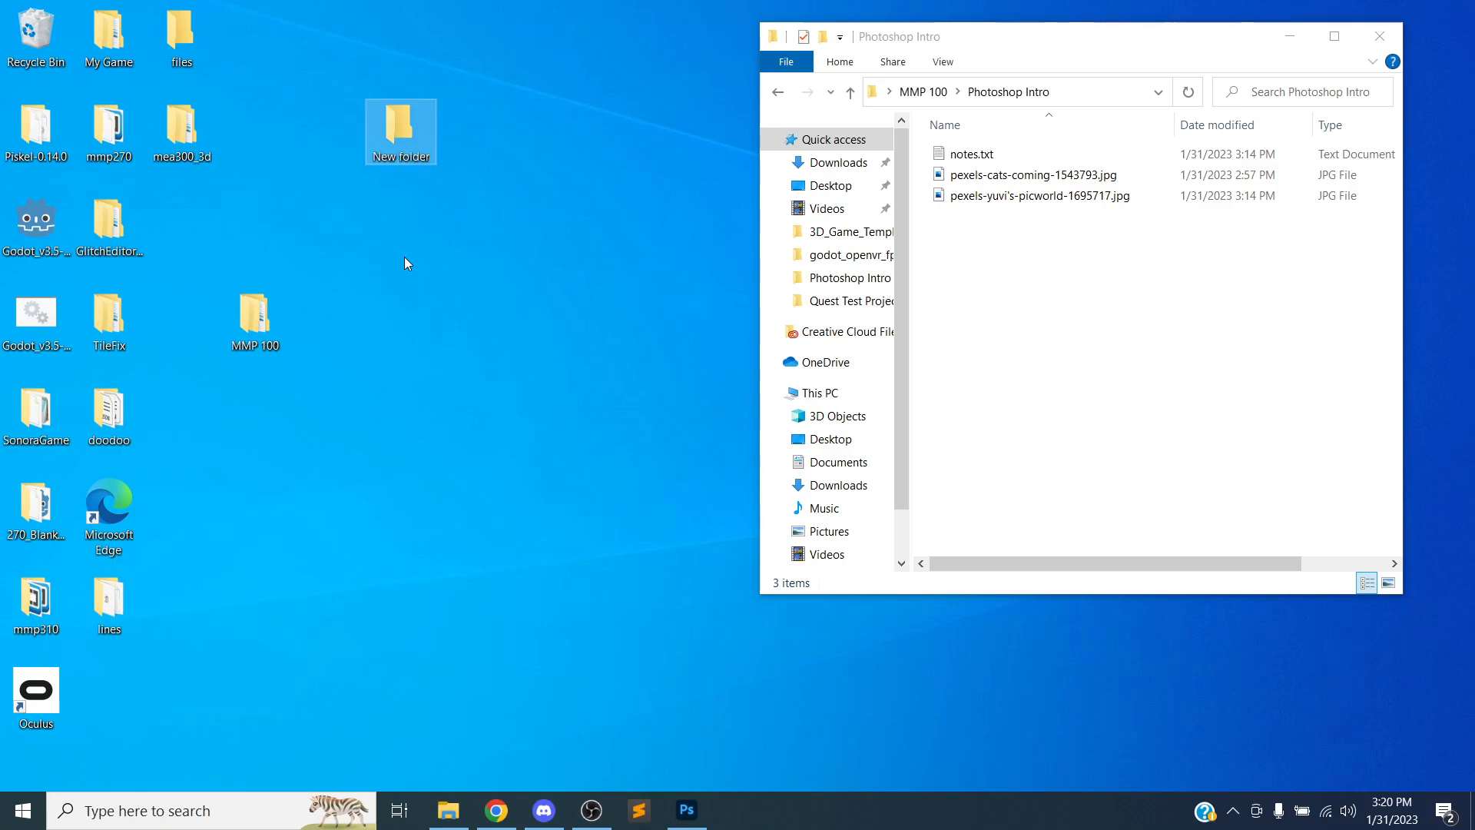
right_click(387, 124)
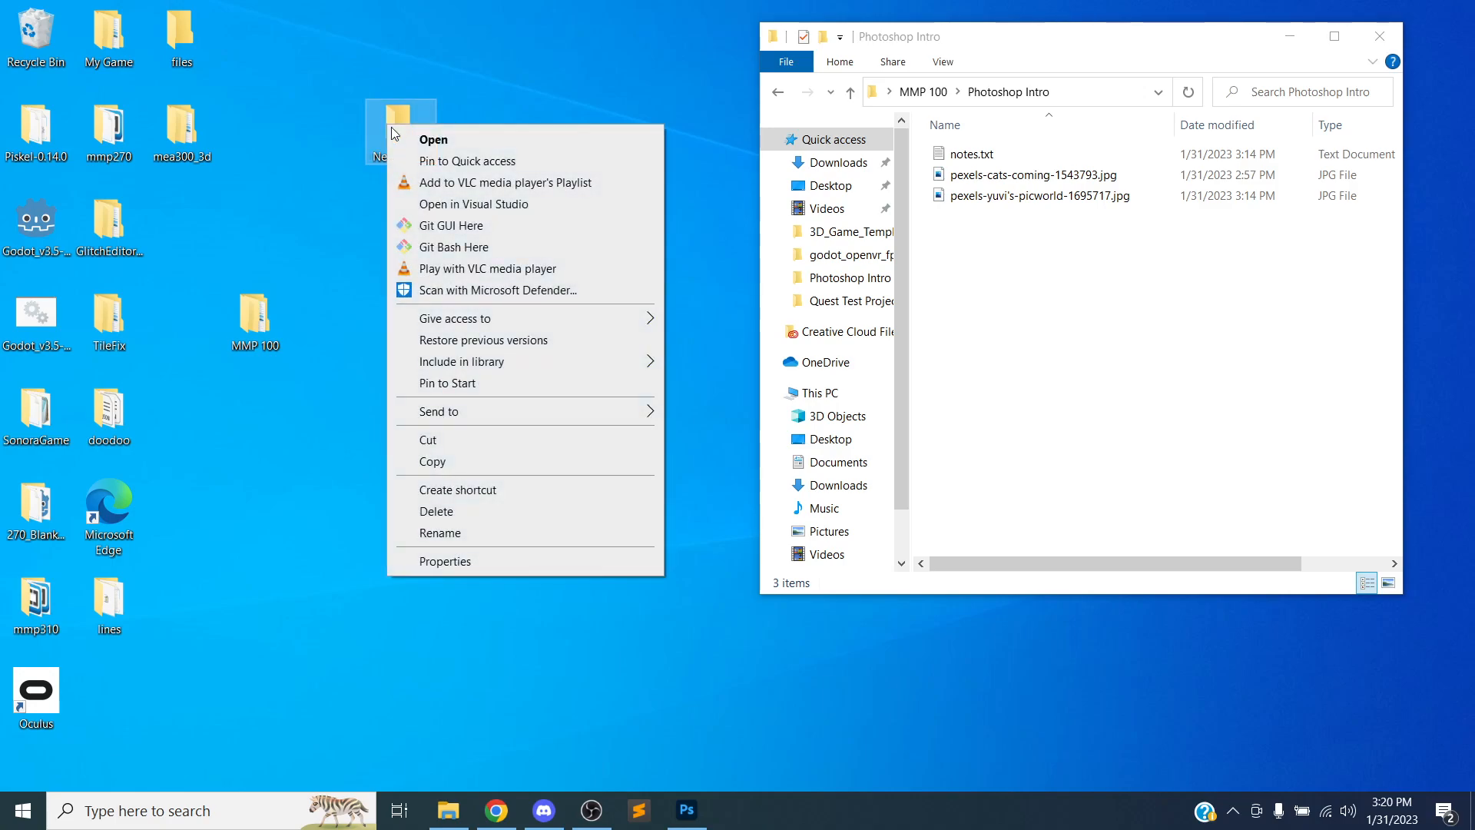
click(457, 512)
Create a new folder inside the Photoshop Intro folder, then delete it
click(1003, 273)
drag(1031, 44, 1007, 62)
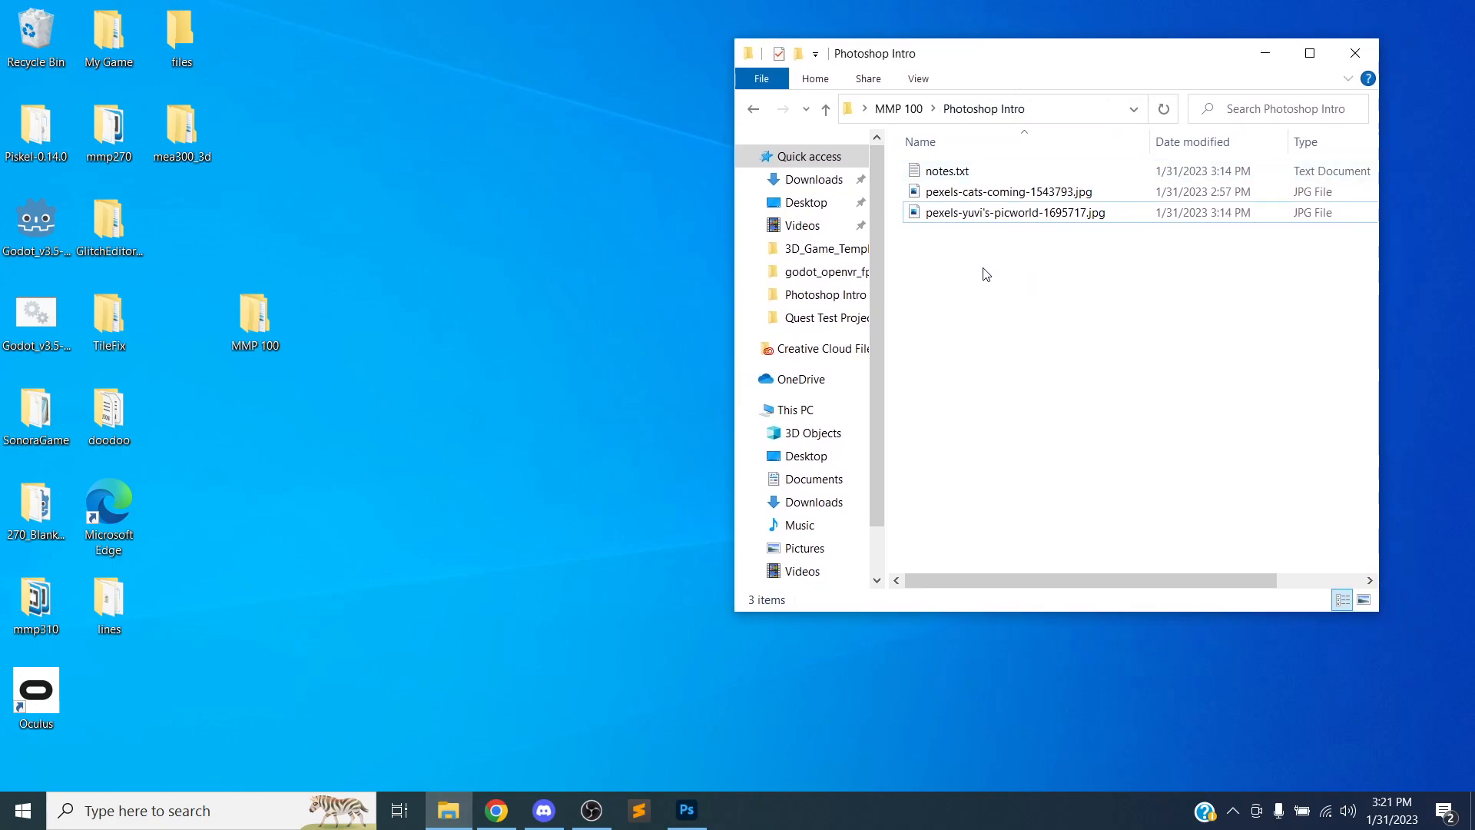
right_click(960, 269)
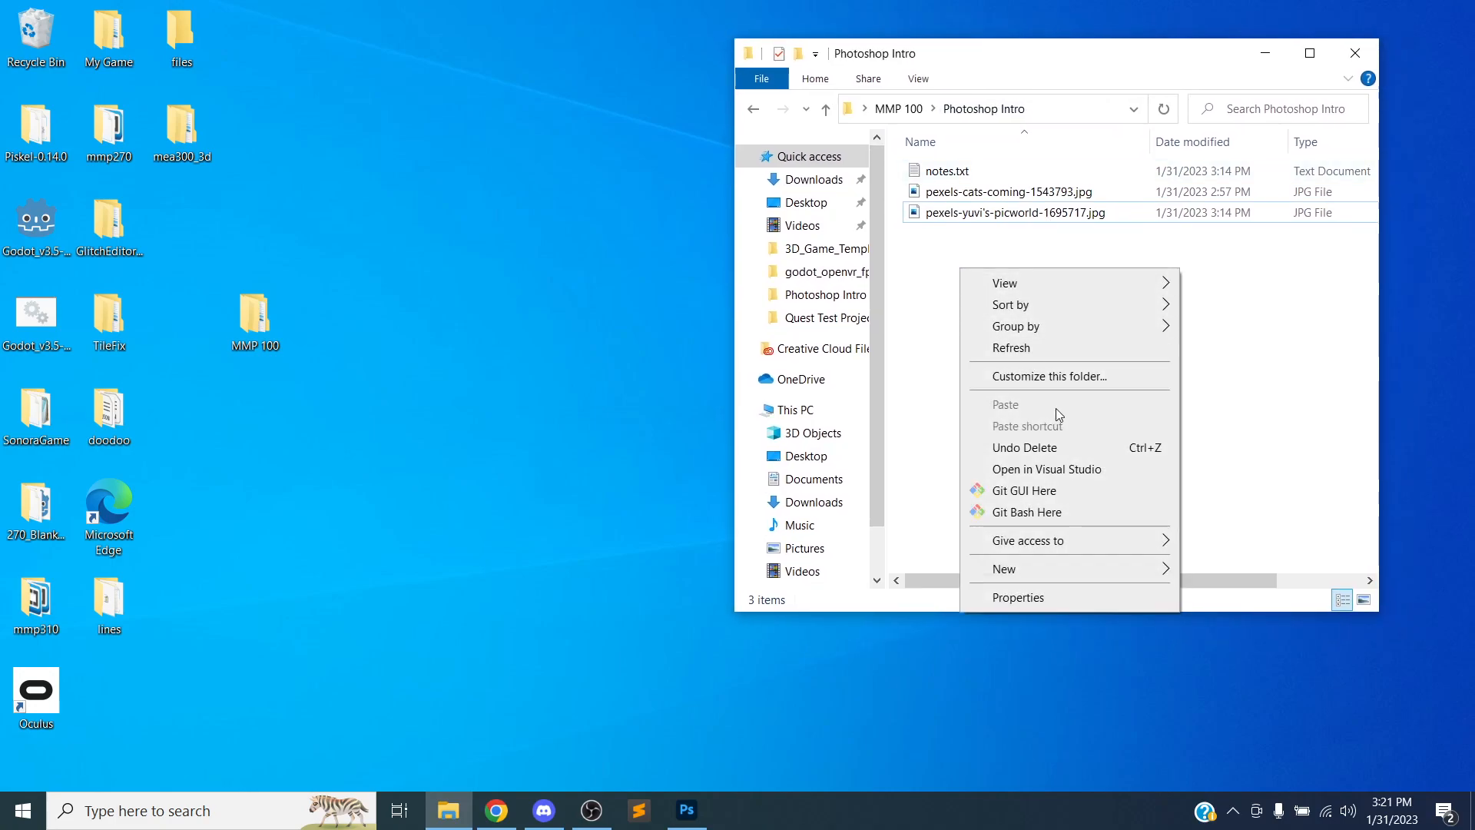
mouse_move(1102, 570)
click(1206, 572)
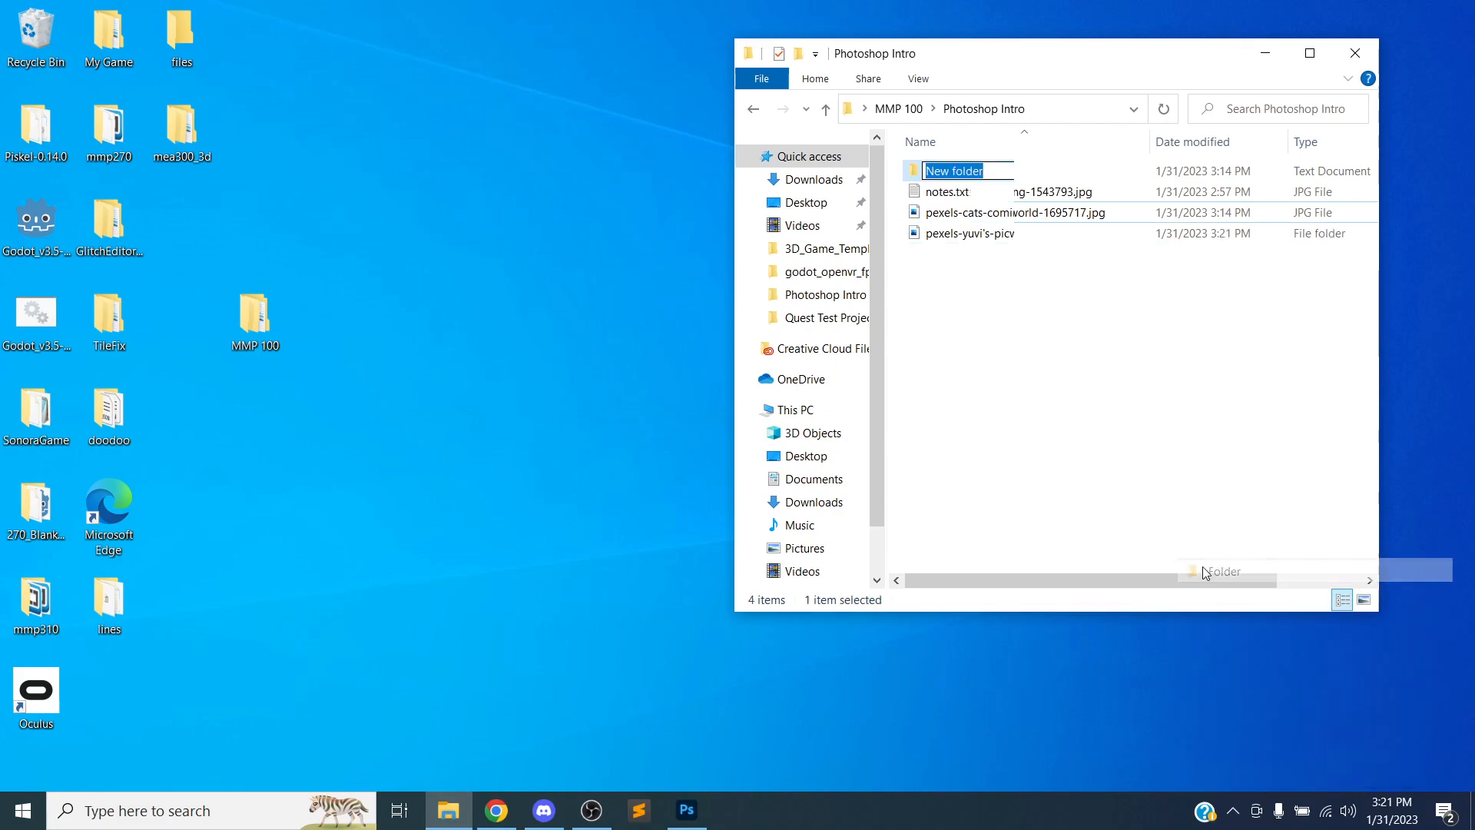
click(1093, 439)
click(968, 176)
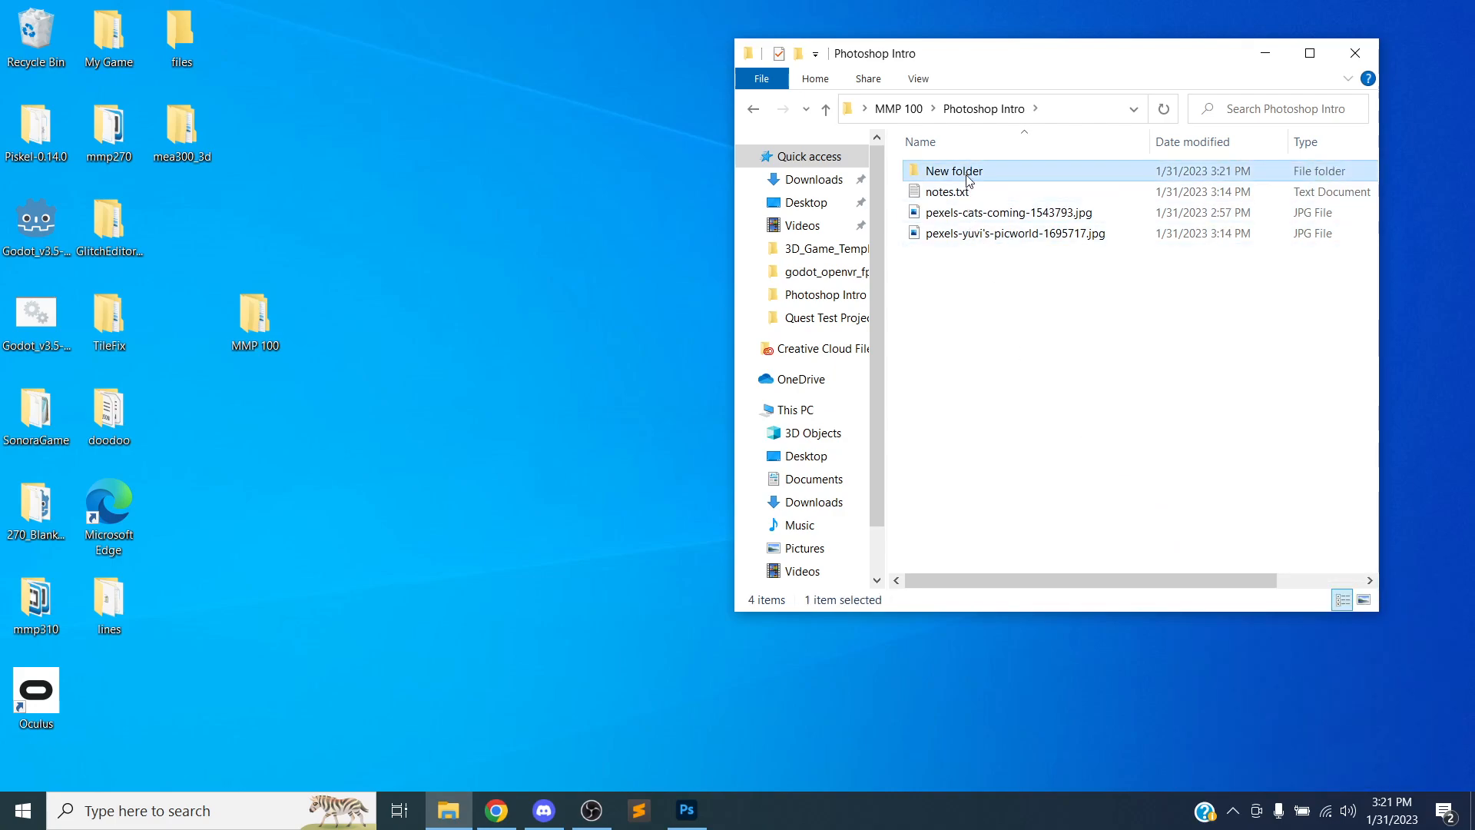
right_click(968, 178)
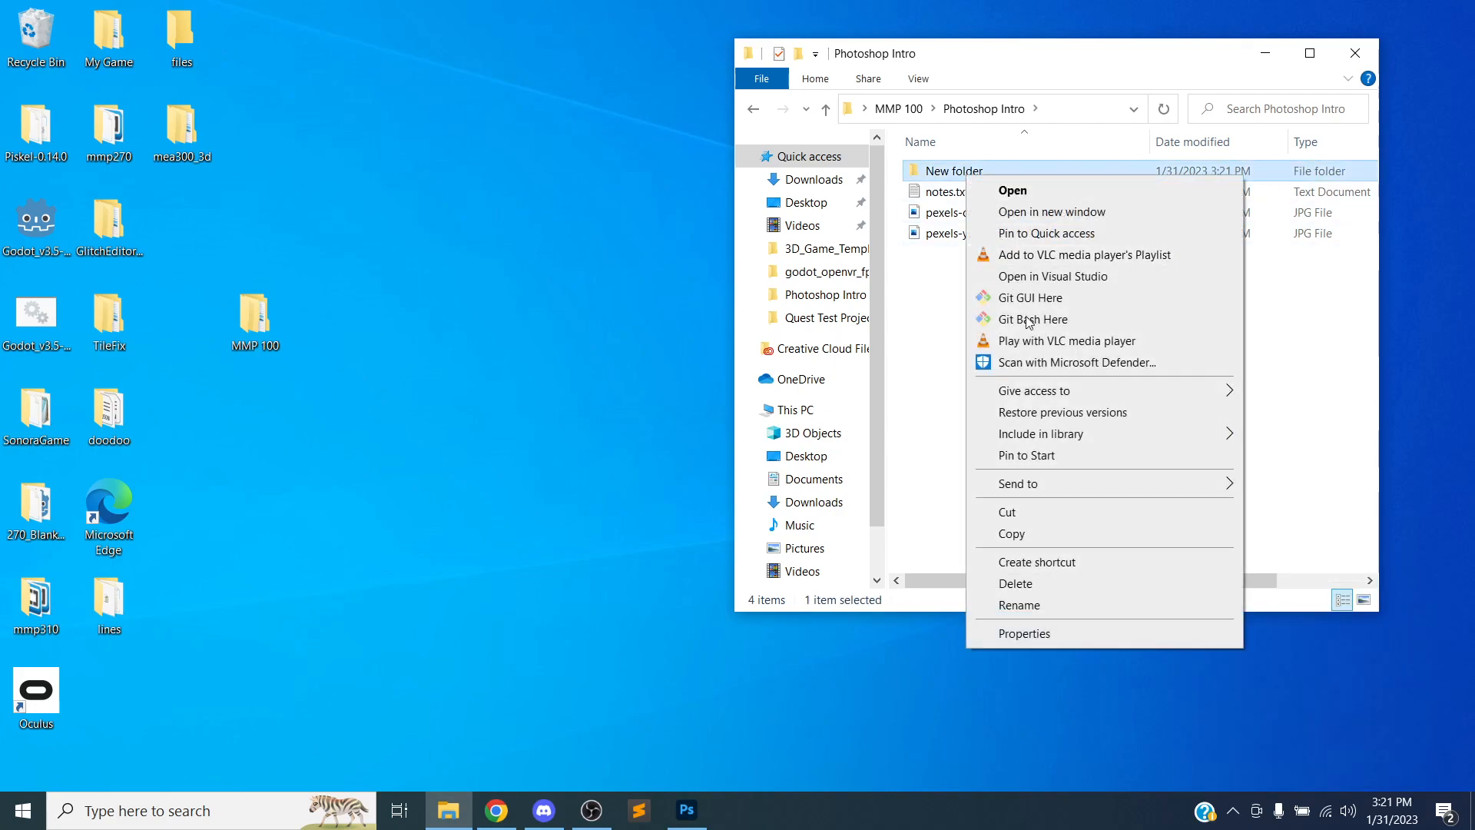
click(1046, 581)
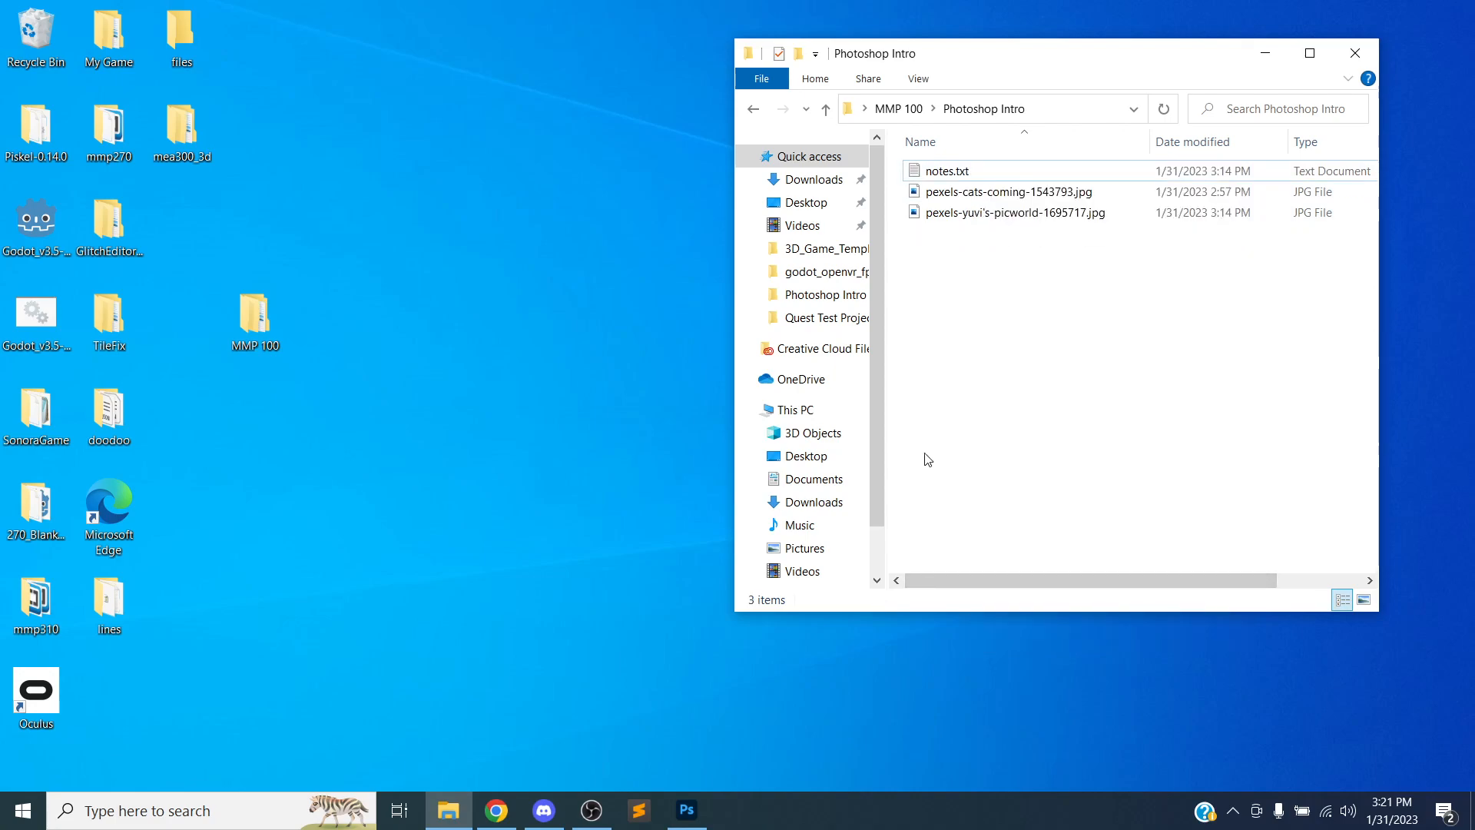
click(544, 810)
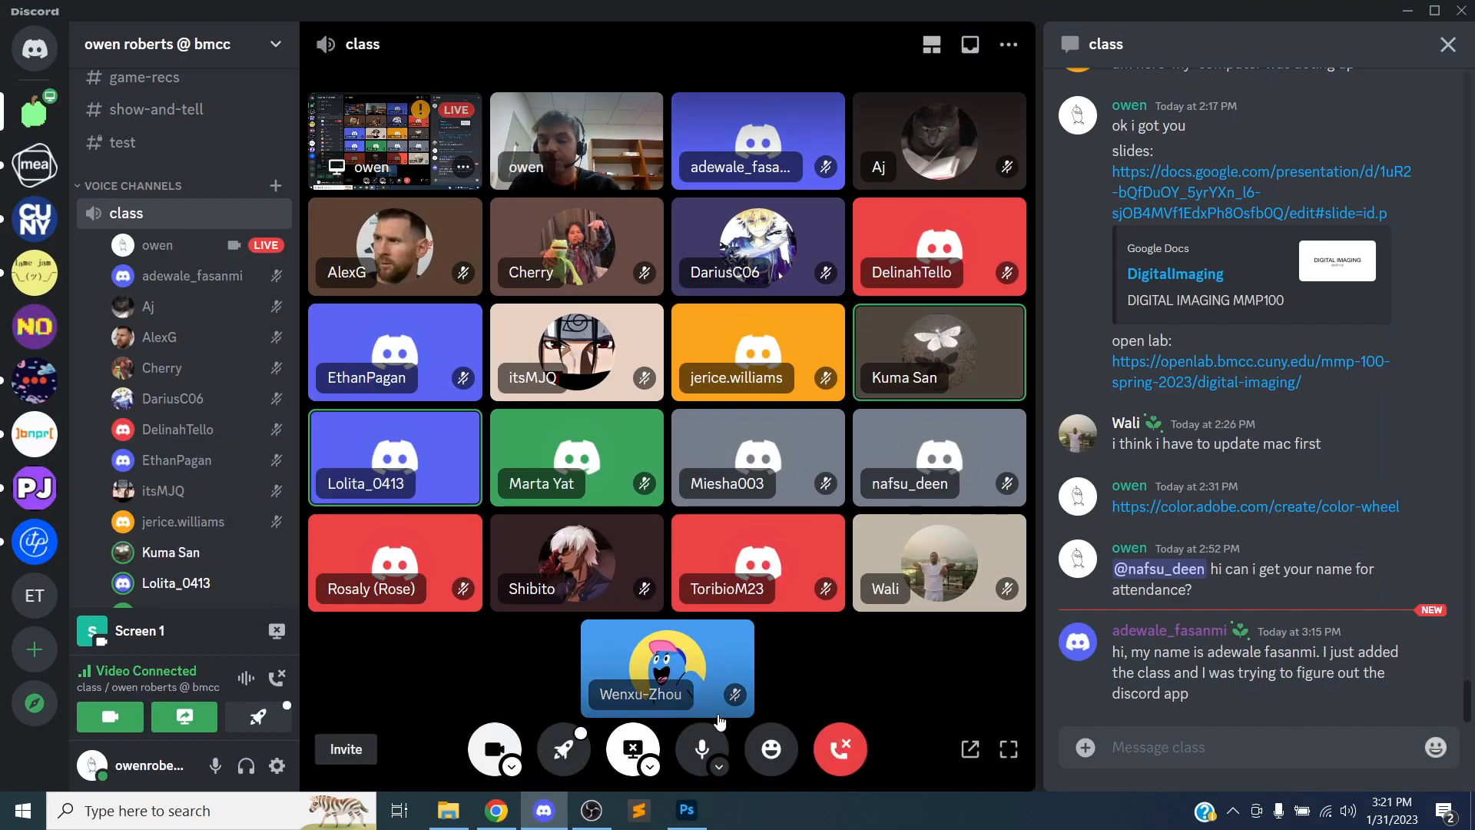
click(688, 819)
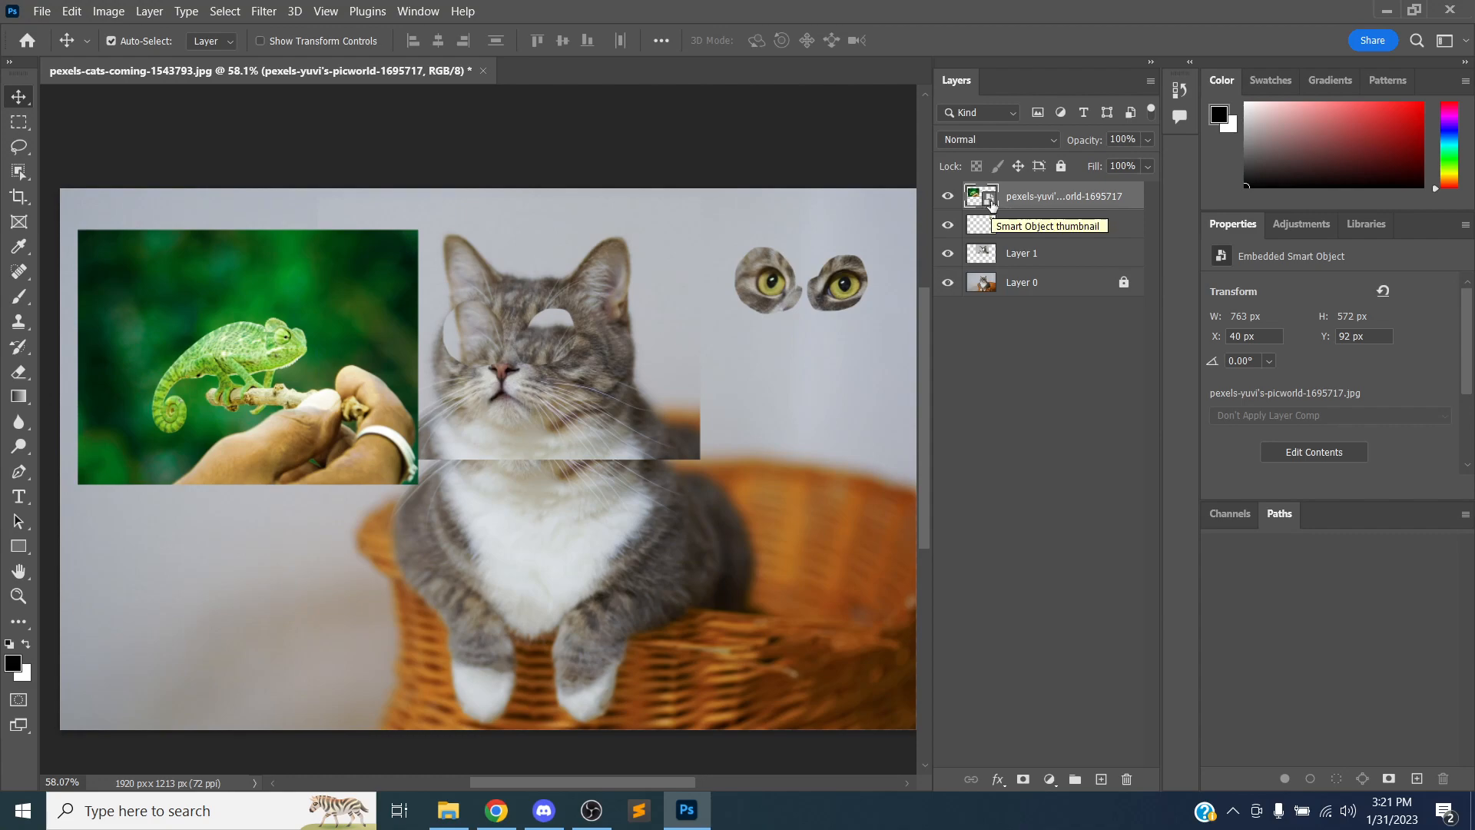
key(alt+Tab)
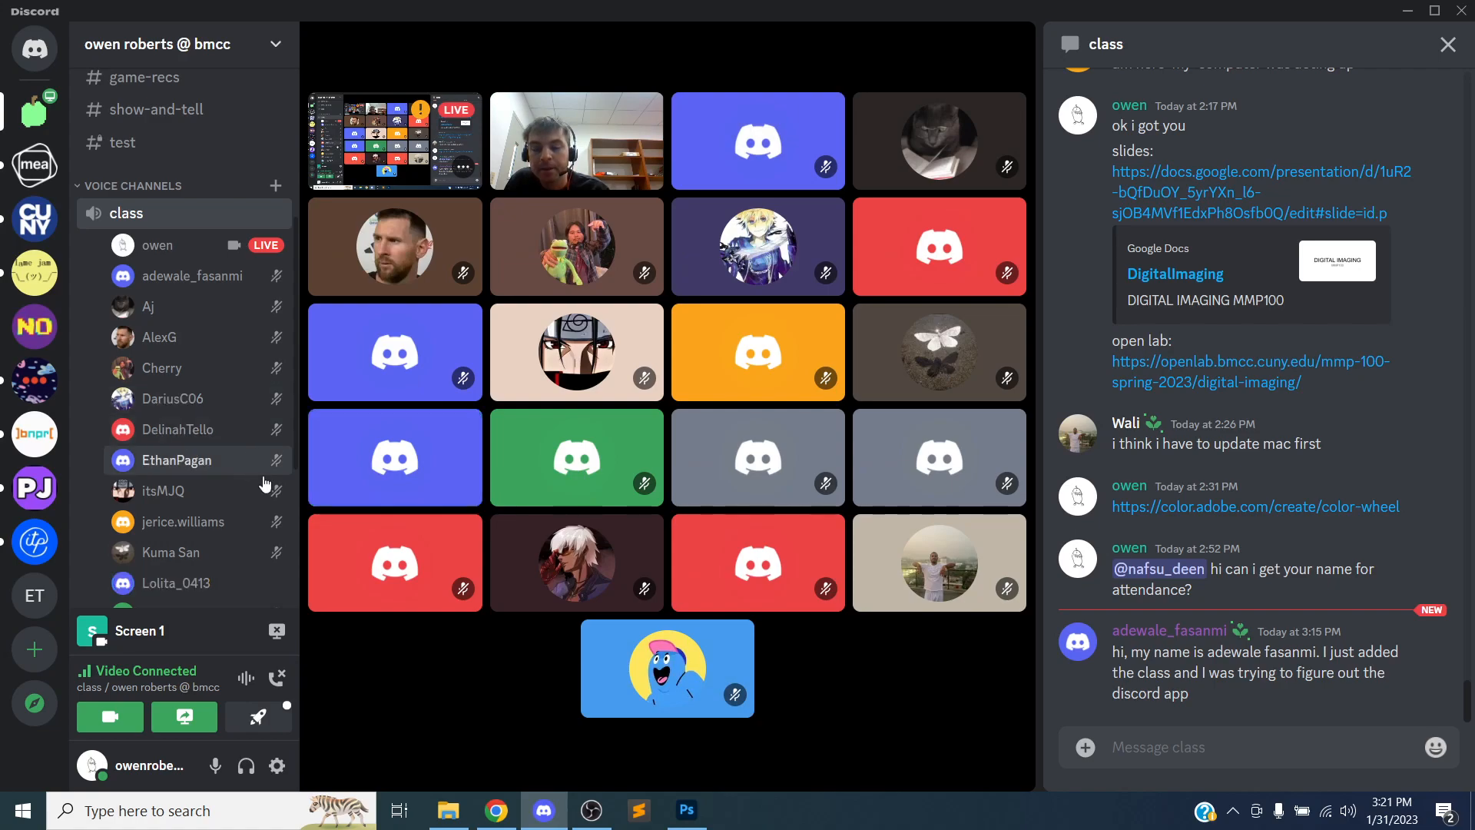
key(alt+Tab)
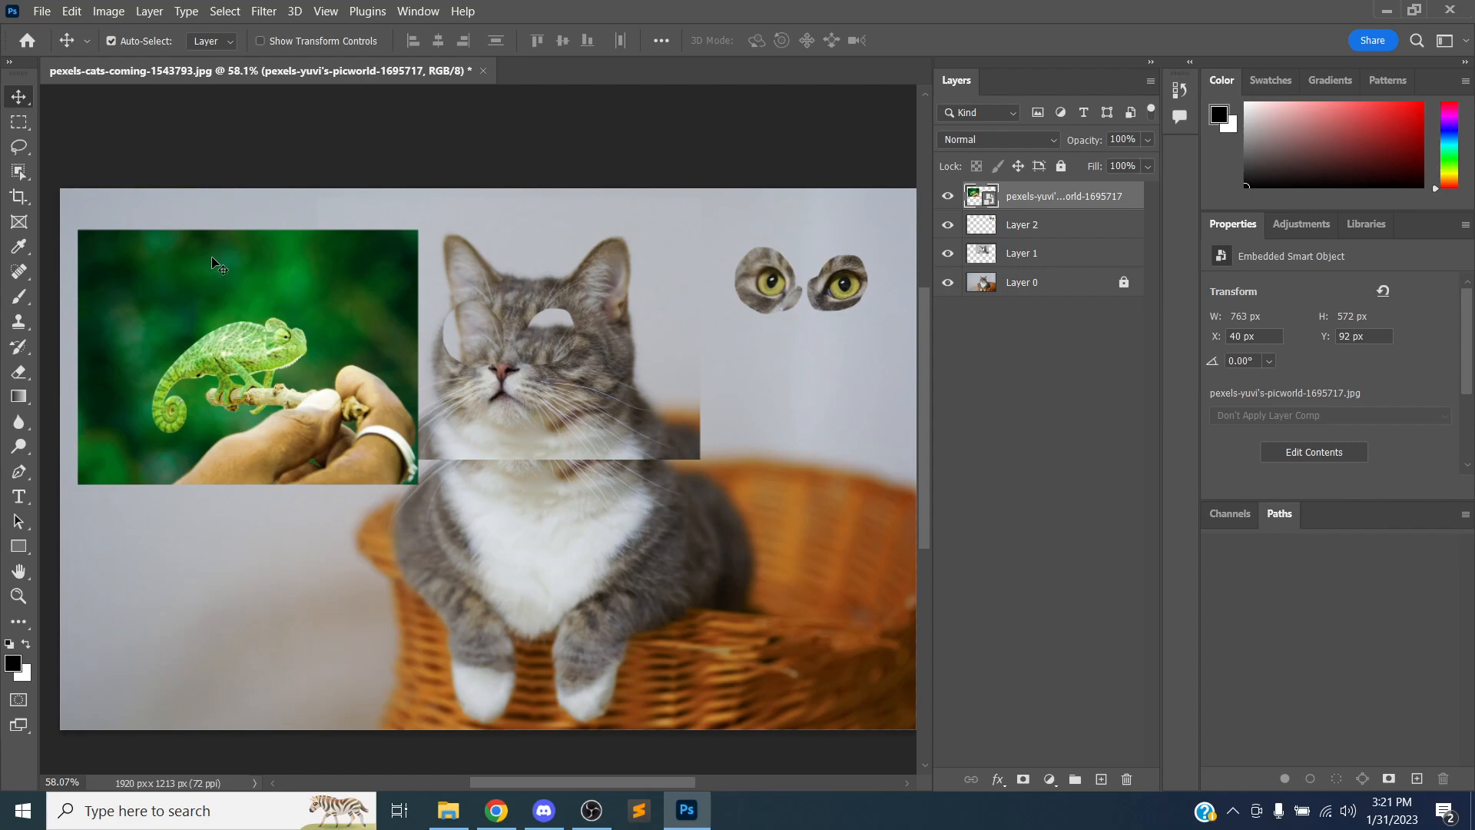
Free Transform the chameleon smart object, shrinking it to about 185 × 139 px near the upper-left corner
key(ctrl+t)
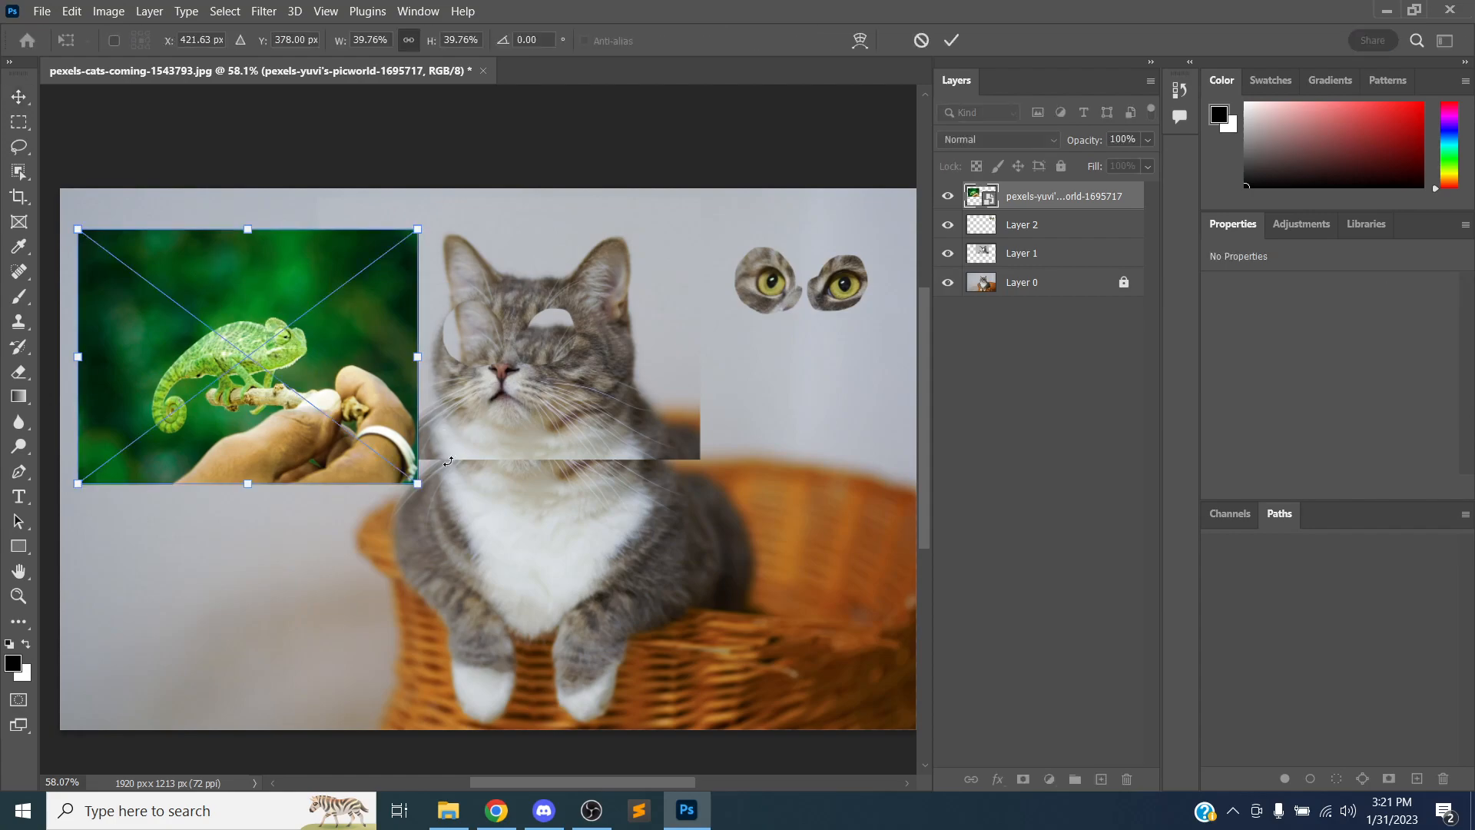
drag(408, 477, 155, 265)
key(Return)
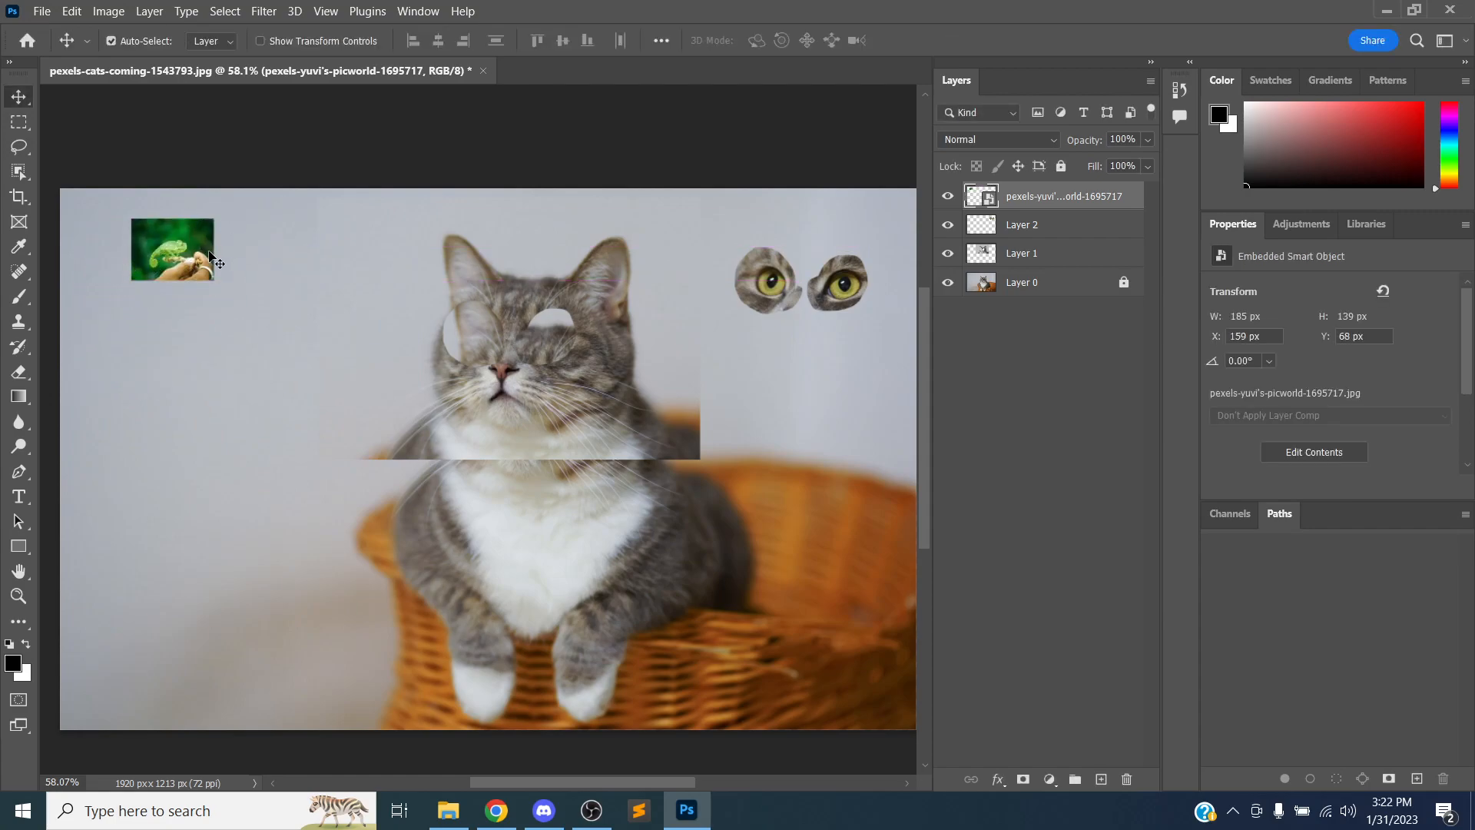
Free Transform the chameleon smart object back up to about 1528 × 1146 px, positioned at about X 91, Y 34 px
key(ctrl+t)
drag(214, 279, 812, 701)
key(Return)
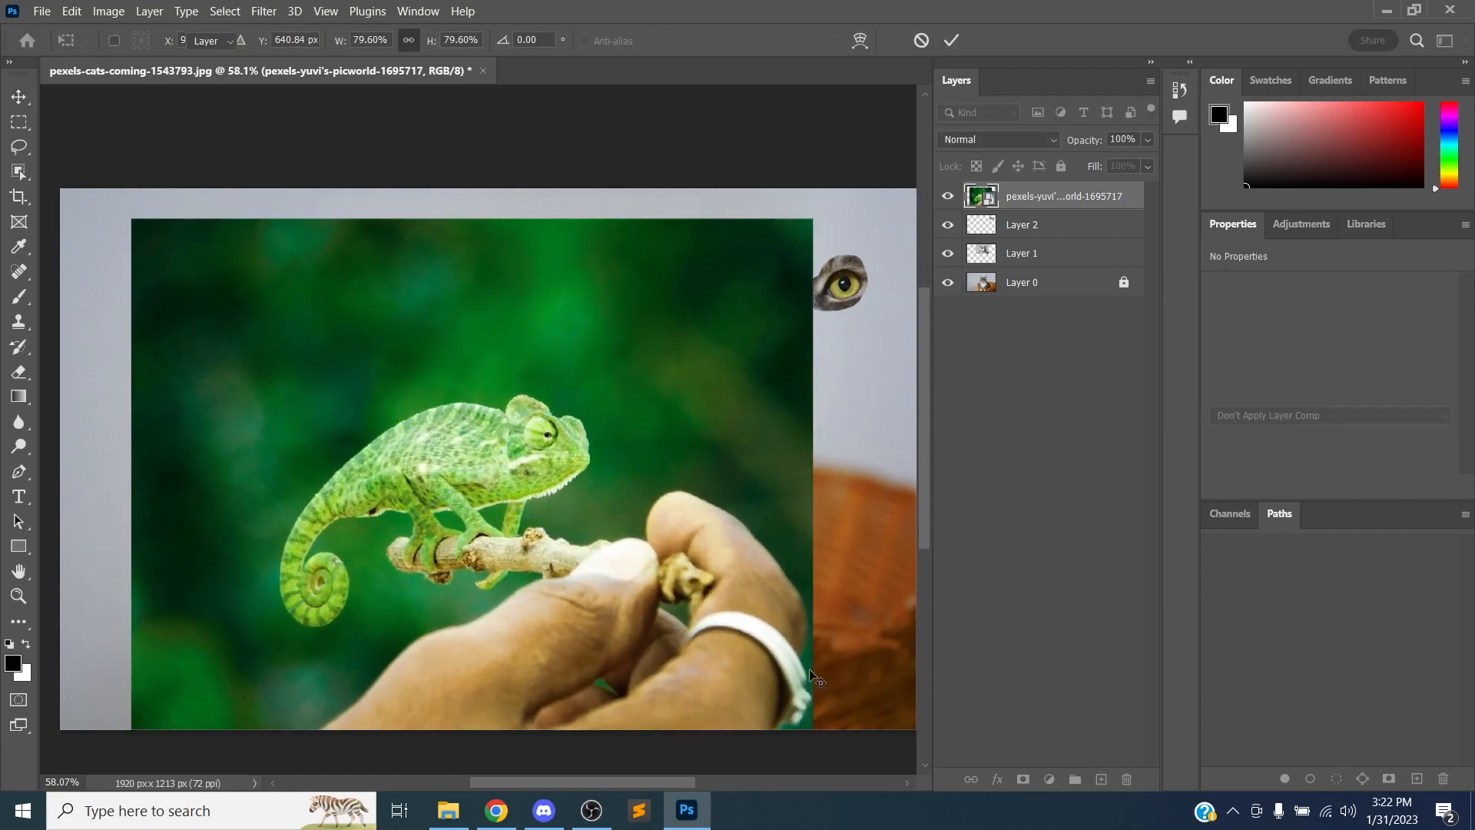
drag(545, 478, 517, 465)
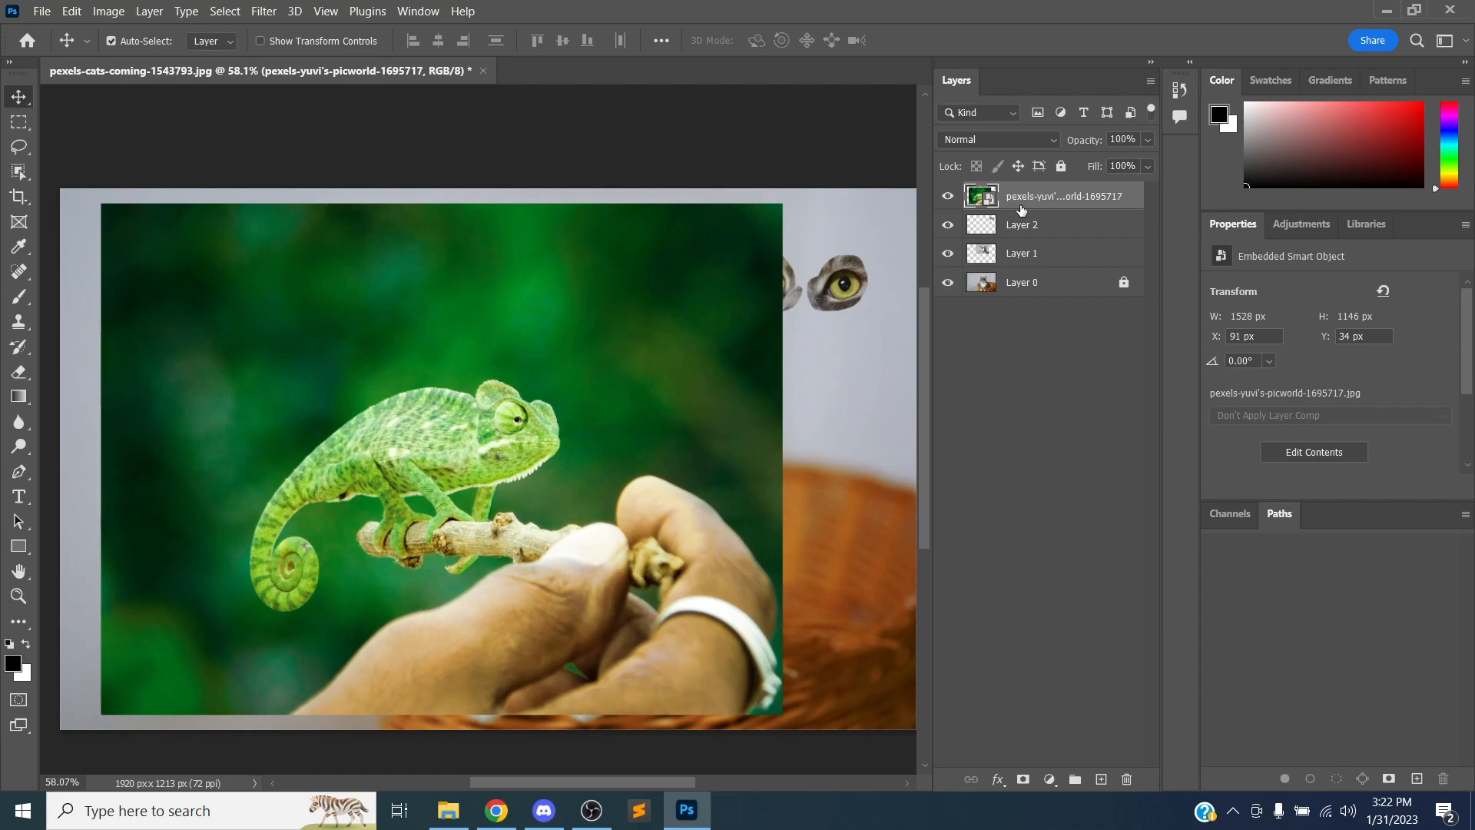
Duplicate the chameleon smart object layer, keeping the default copy name
click(1045, 383)
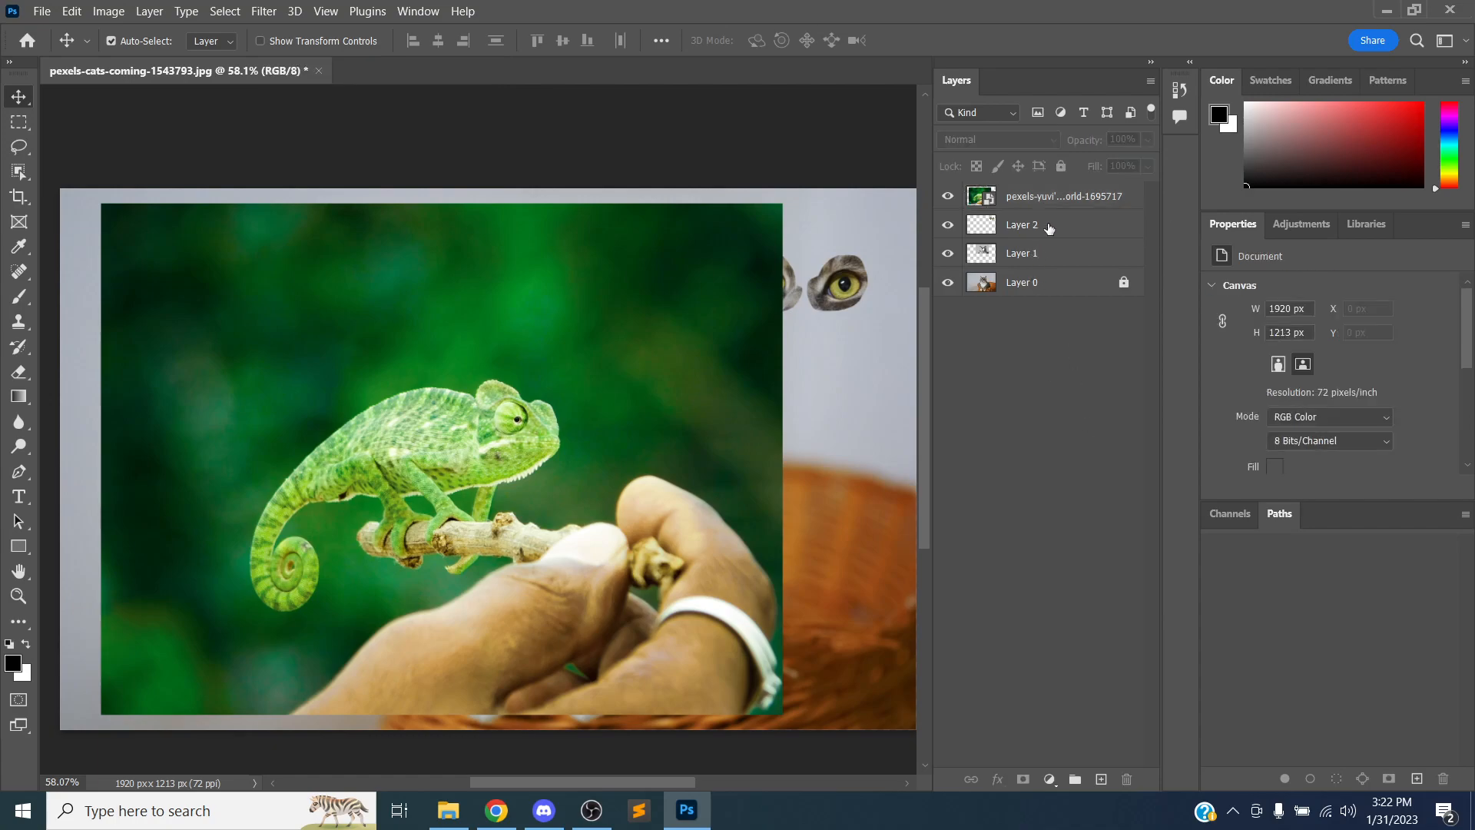
click(1064, 198)
right_click(1043, 198)
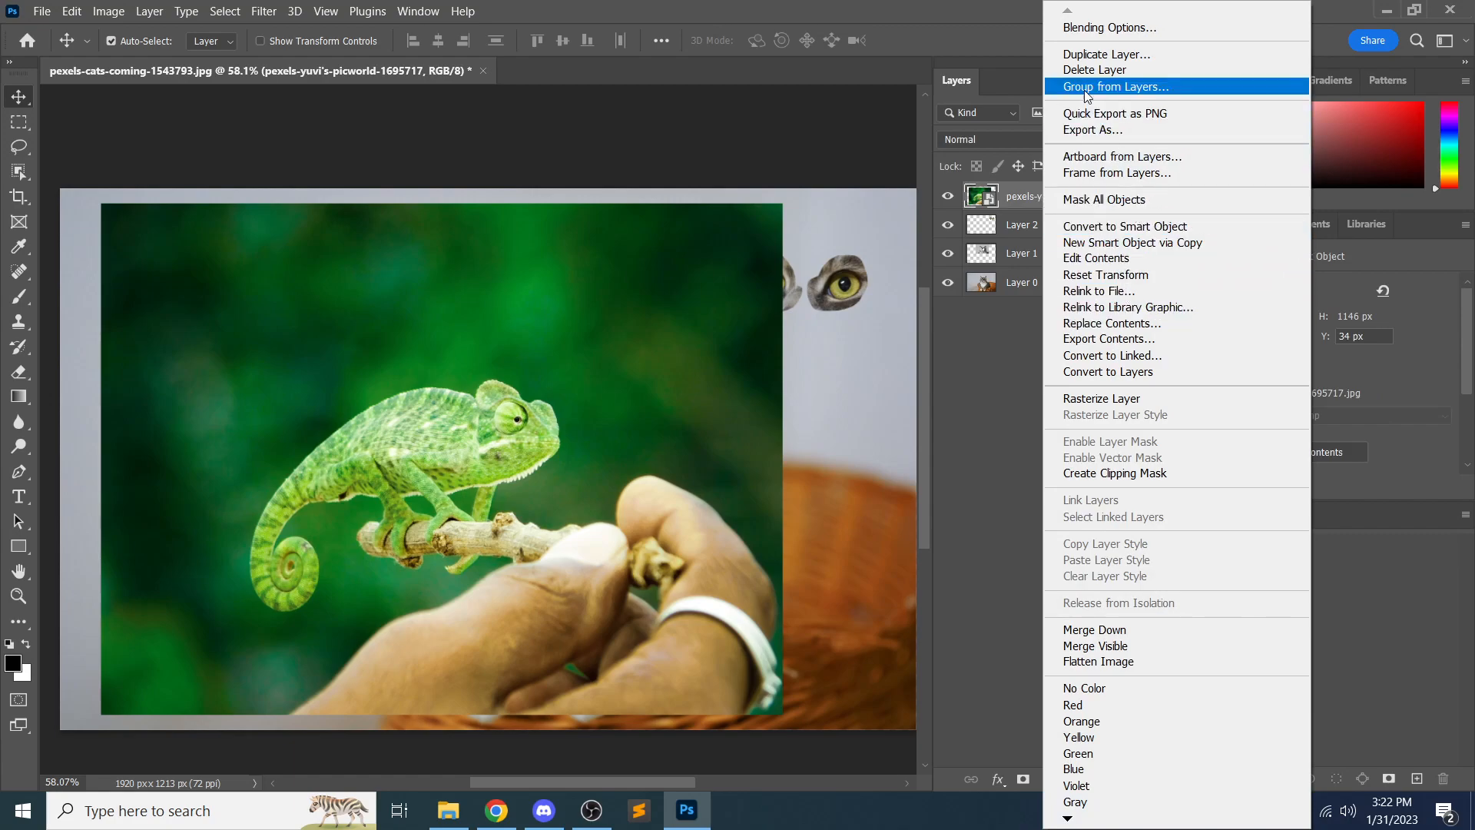
click(1084, 55)
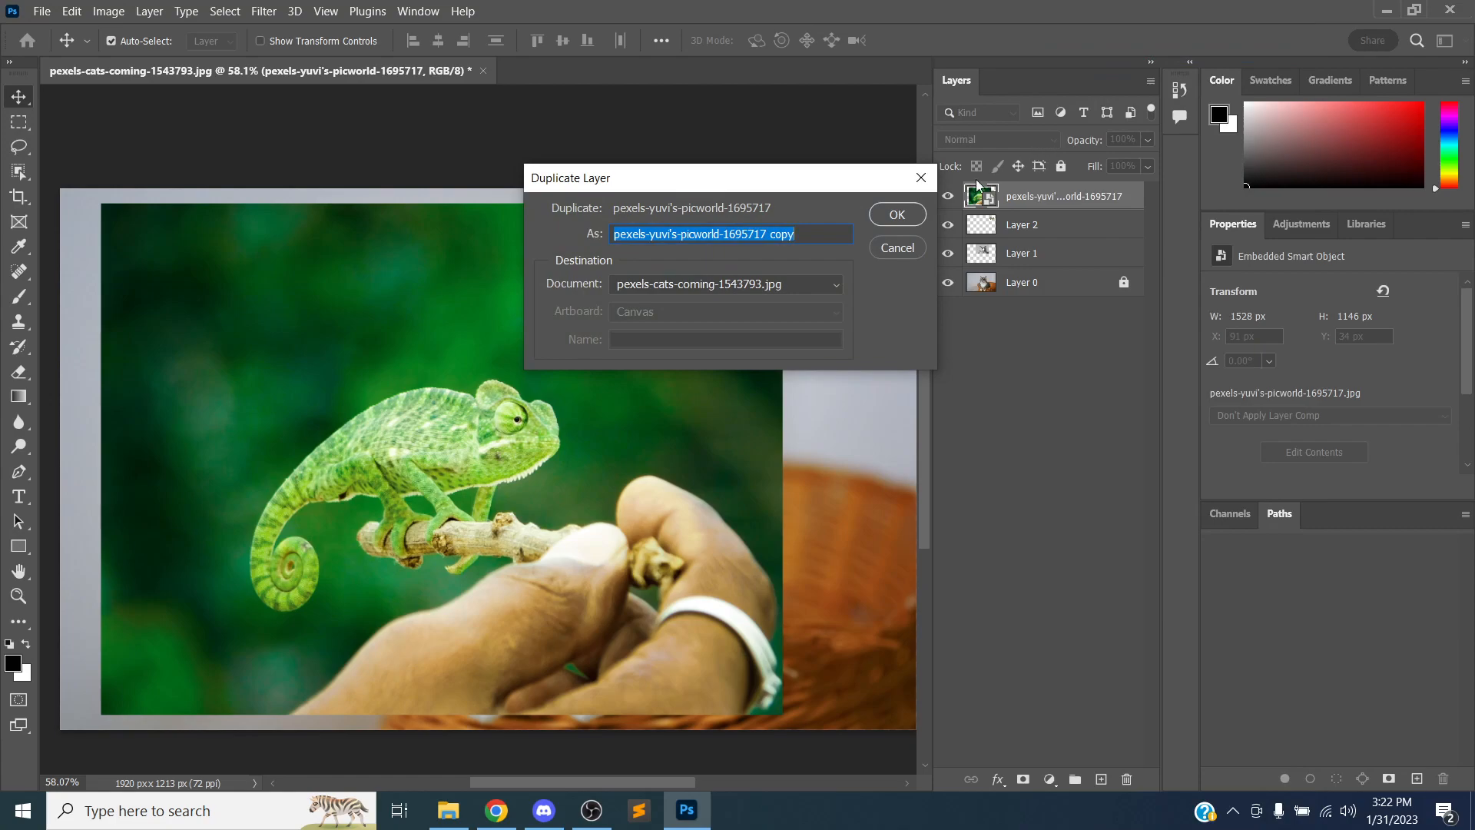
click(898, 215)
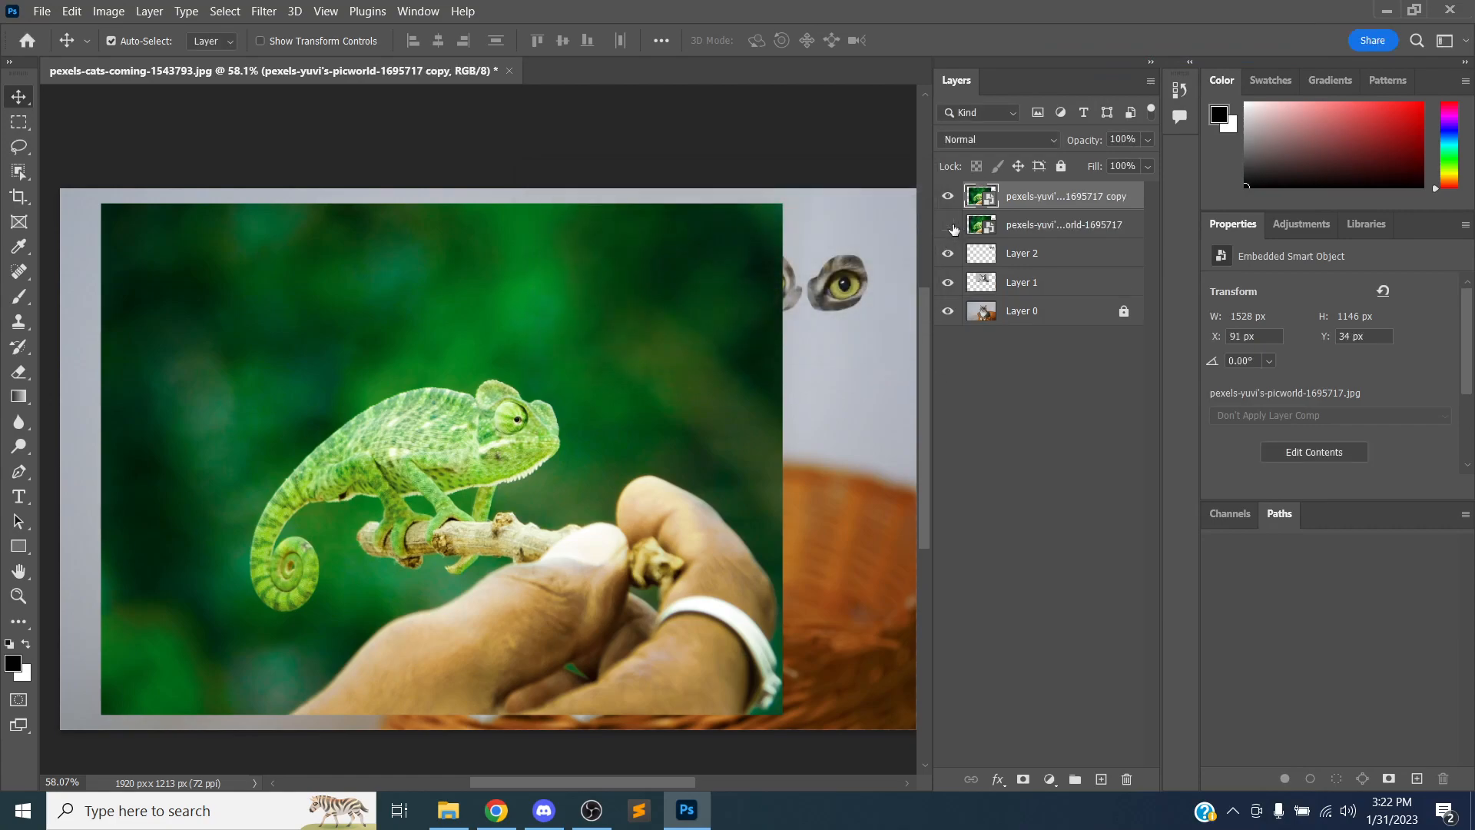
Rasterize the duplicated chameleon layer and Free Transform it down to about 89 × 67 px
right_click(1038, 201)
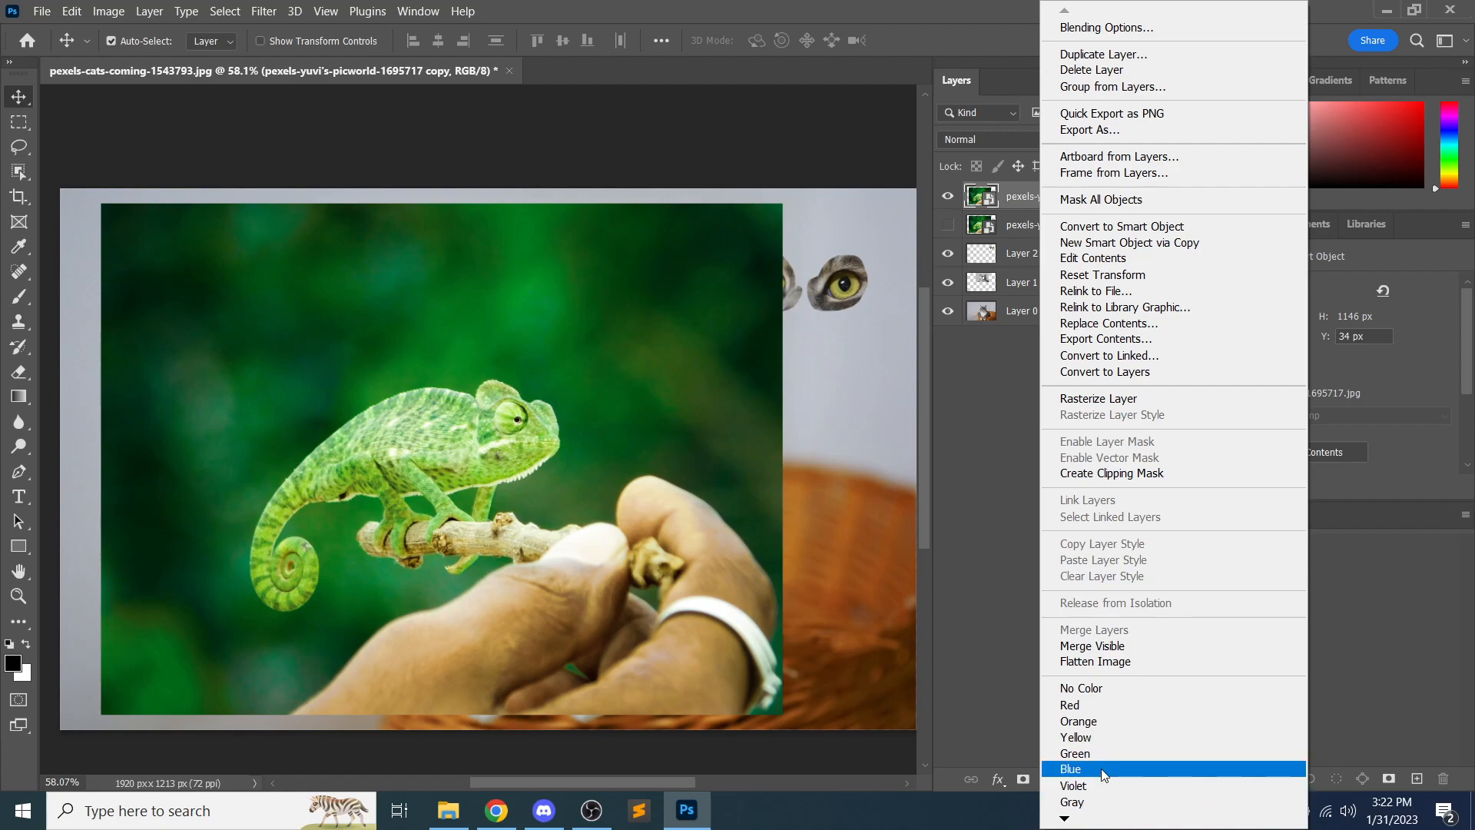
click(1099, 404)
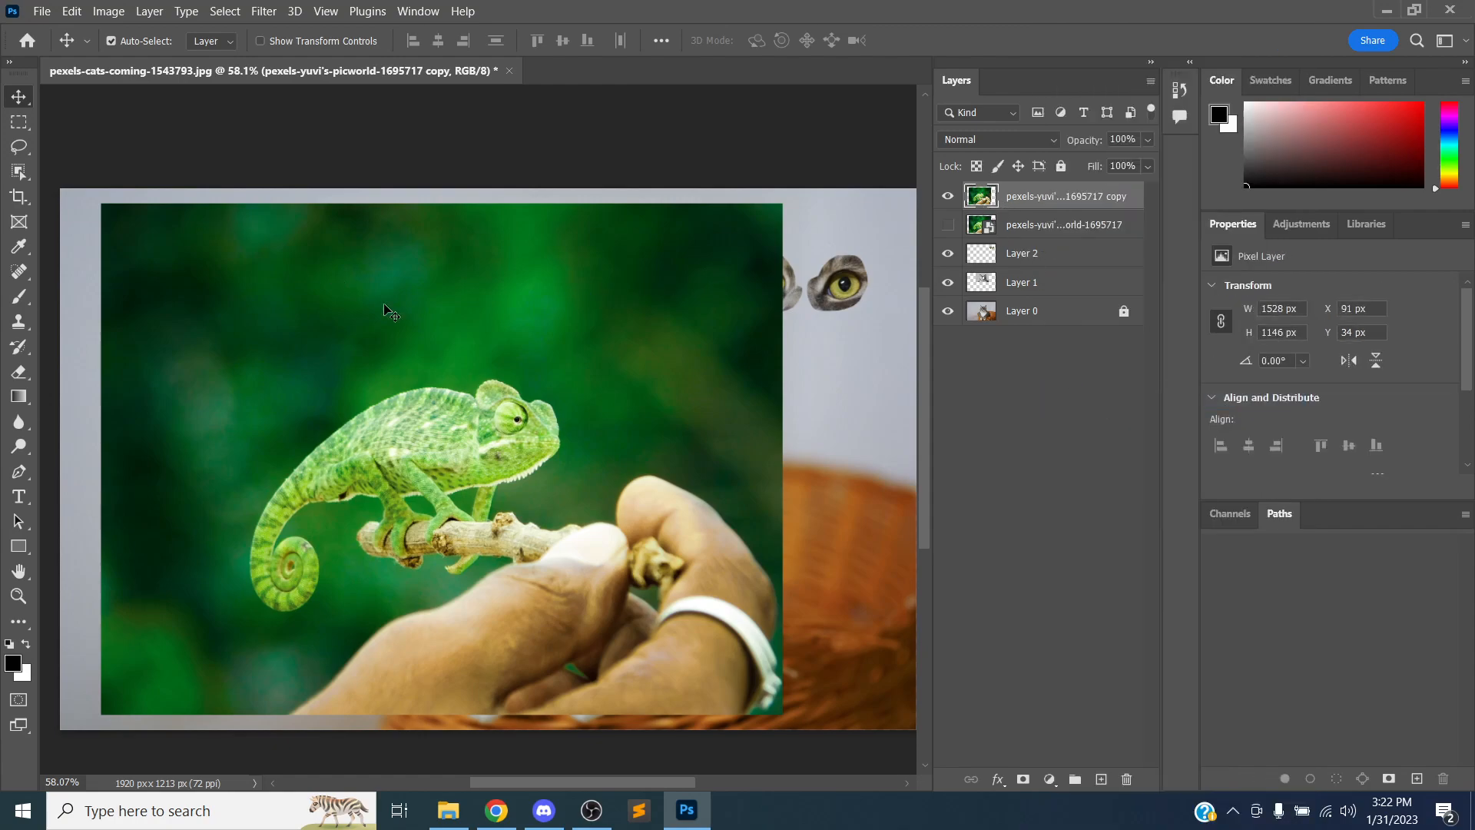
key(ctrl)
key(ctrl+t)
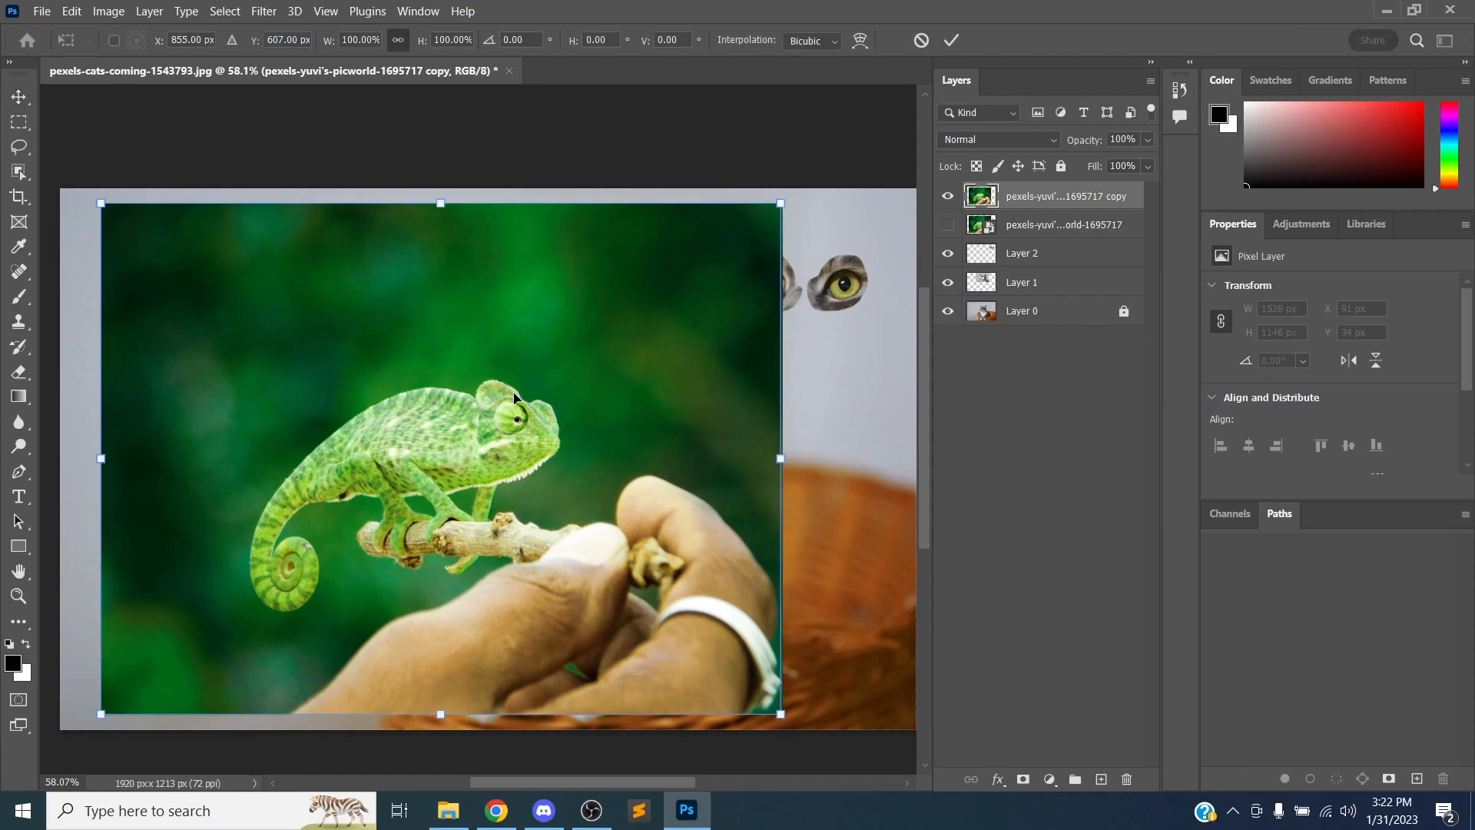
drag(773, 715, 141, 235)
key(Return)
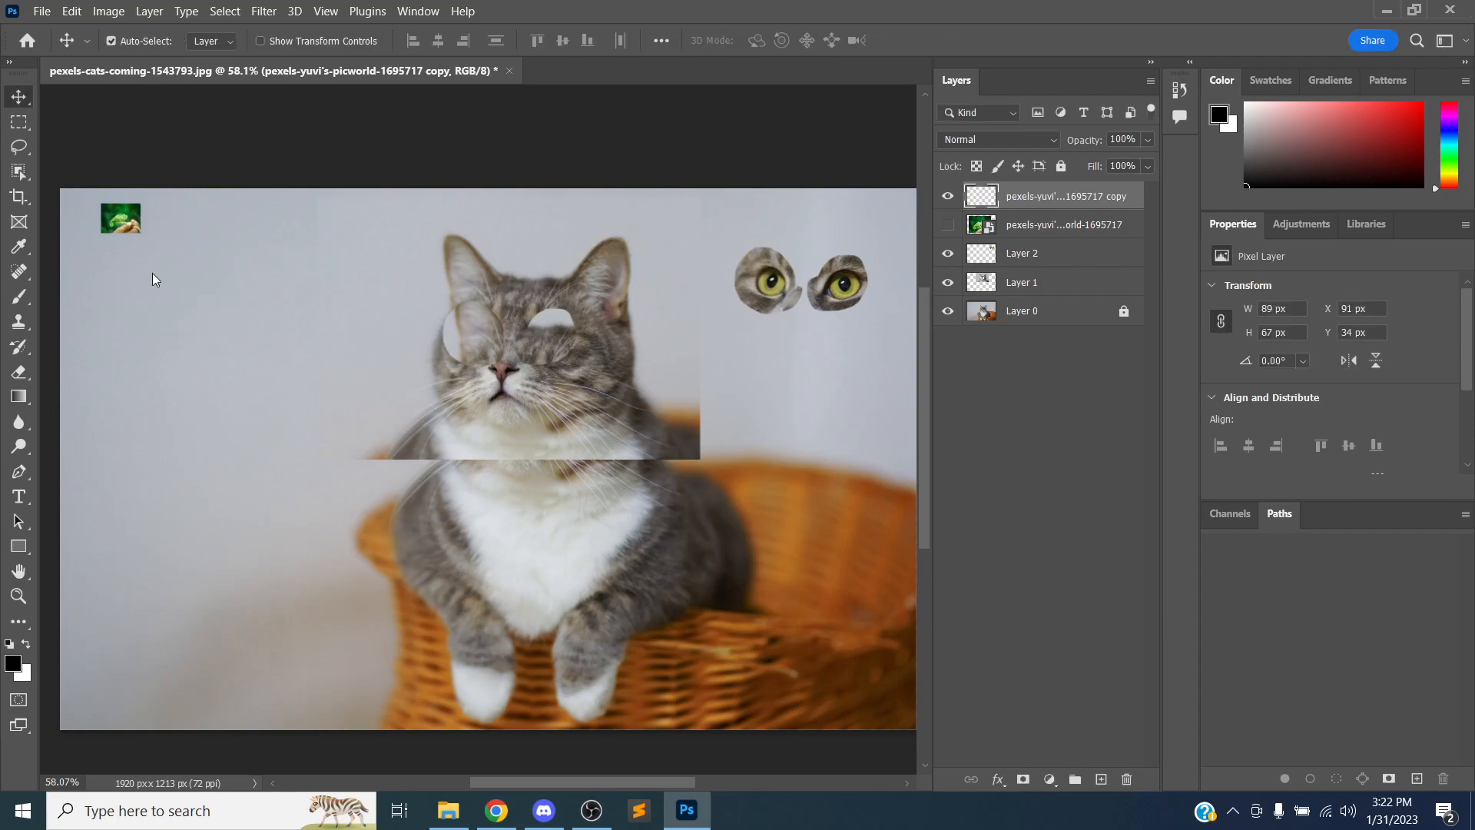
Try to scale the rasterized chameleon copy back up with Free Transform, then undo the transform
key(ctrl+t)
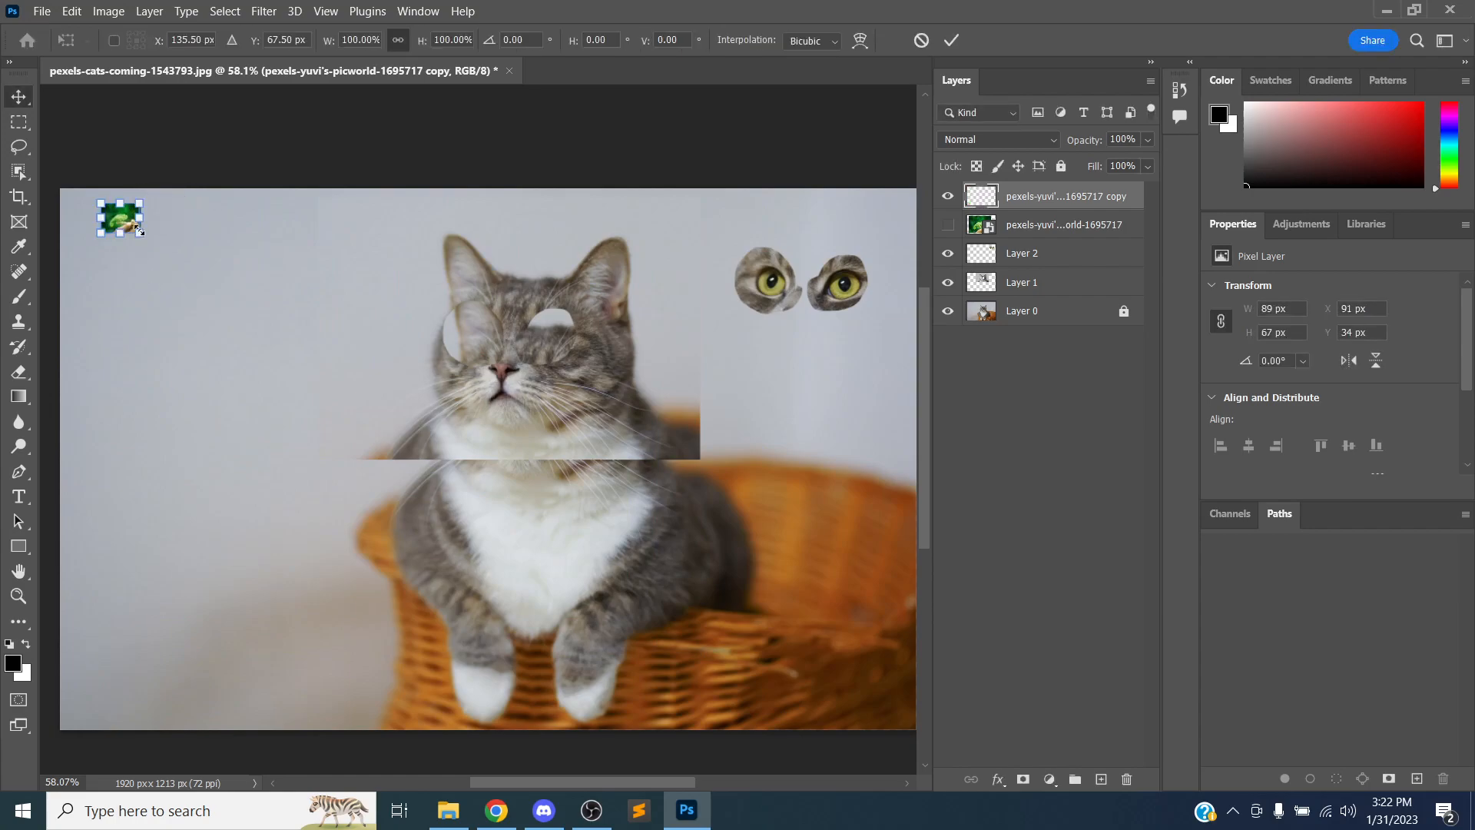
drag(142, 235, 434, 490)
drag(753, 662, 833, 721)
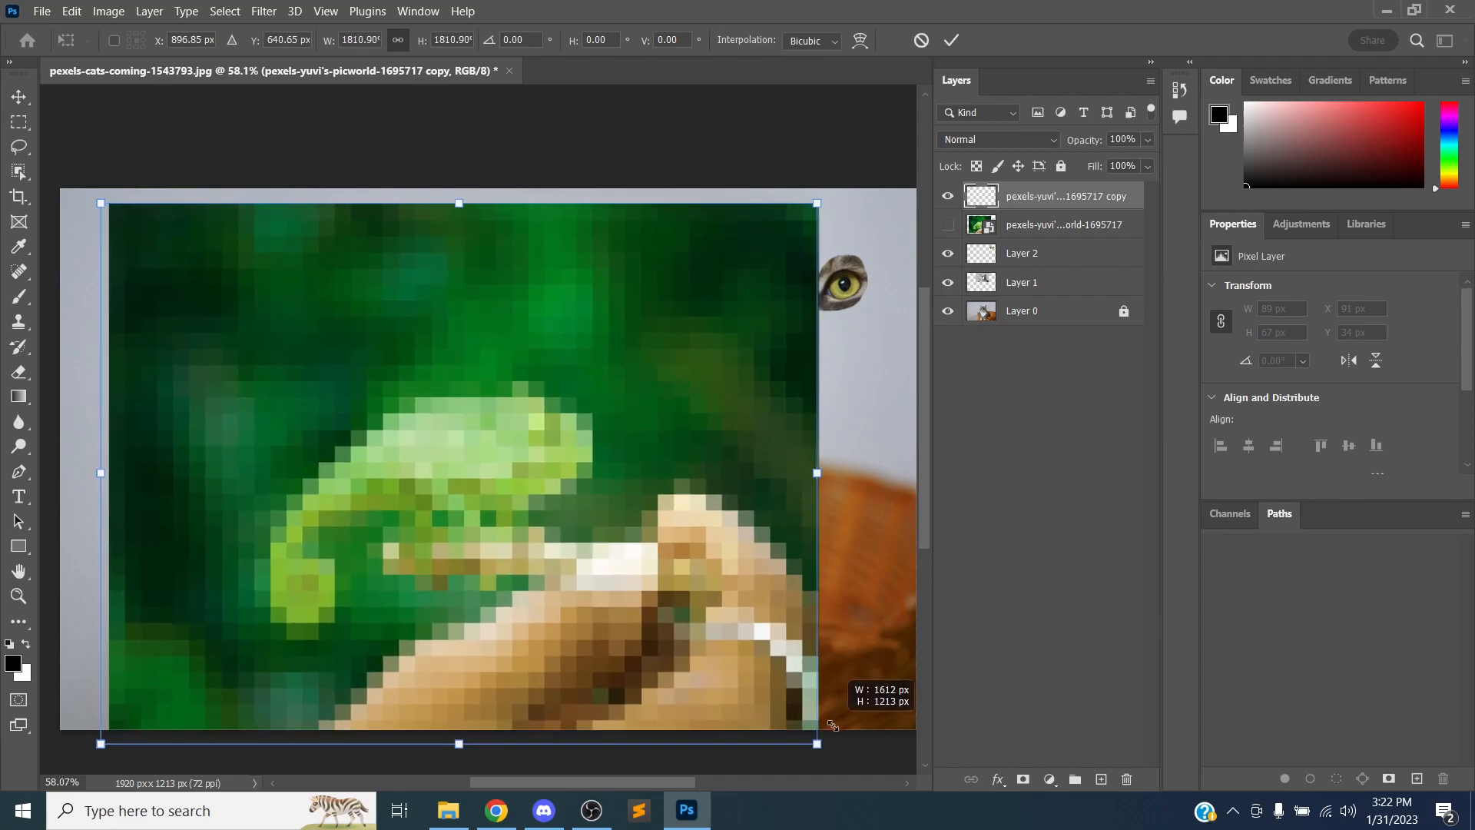
mouse_move(585, 551)
mouse_down()
mouse_move(583, 520)
mouse_move(590, 542)
mouse_up()
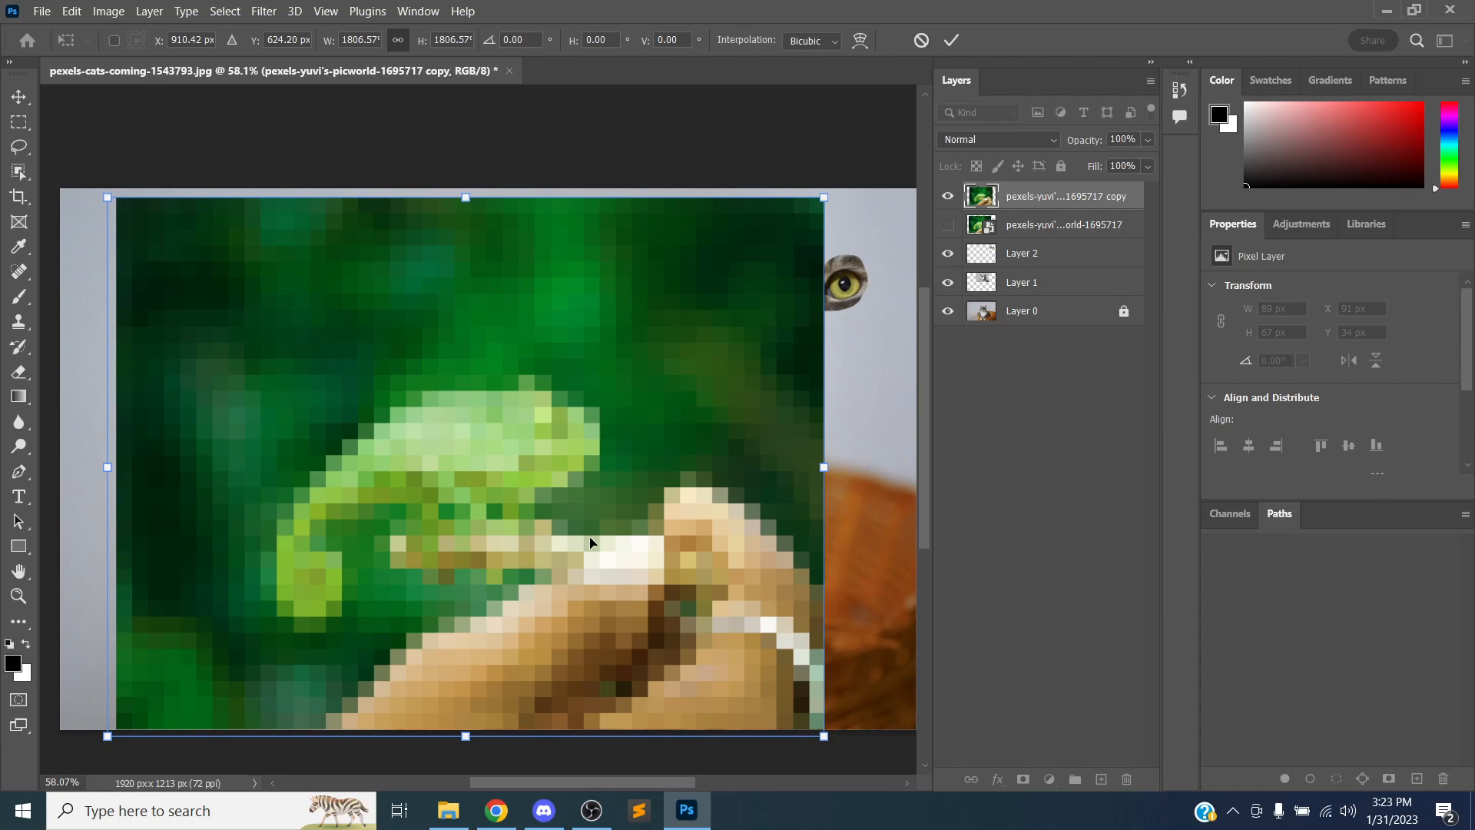
key(alt+Tab)
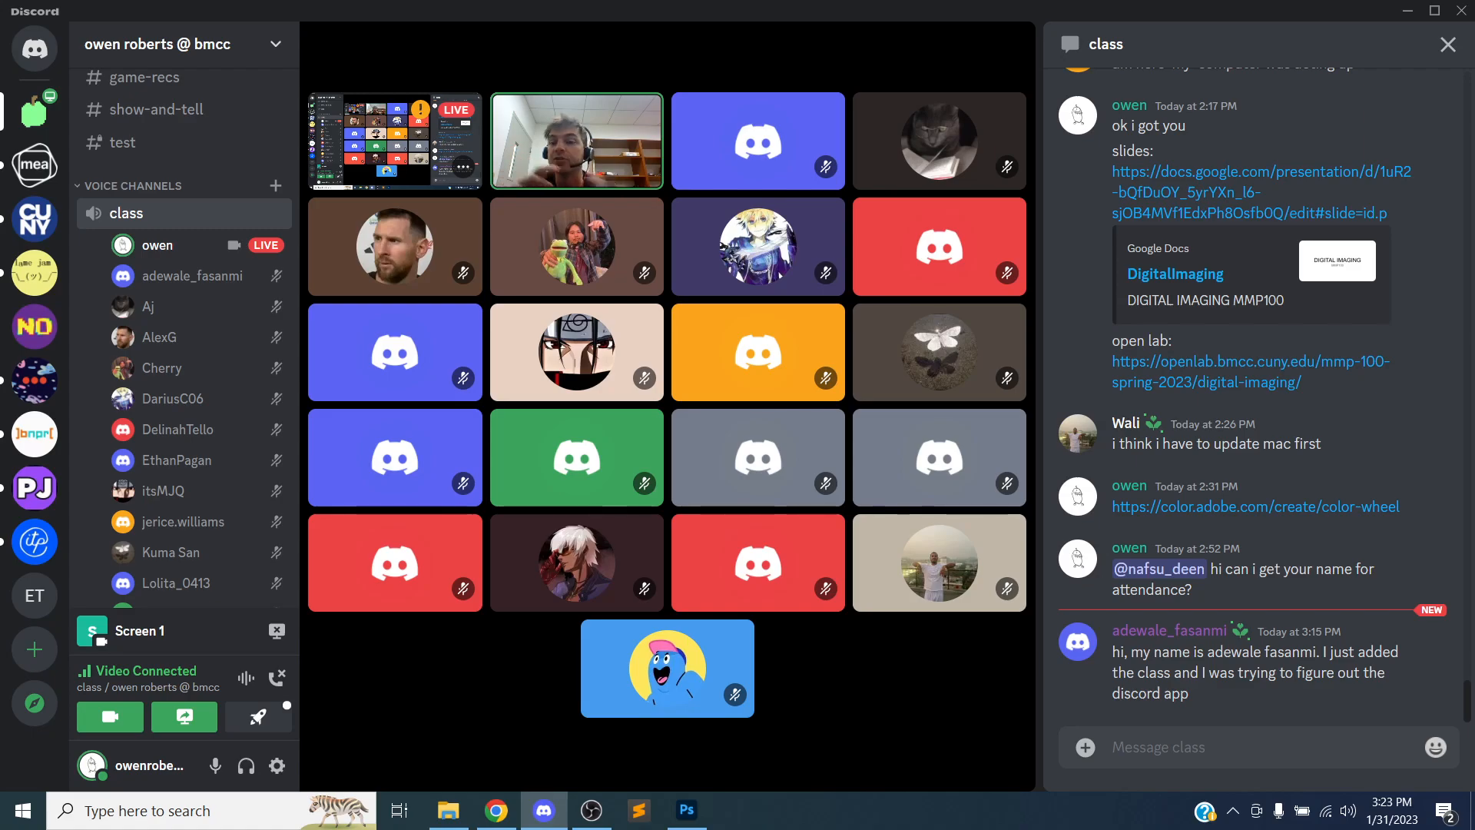
key(alt+Tab)
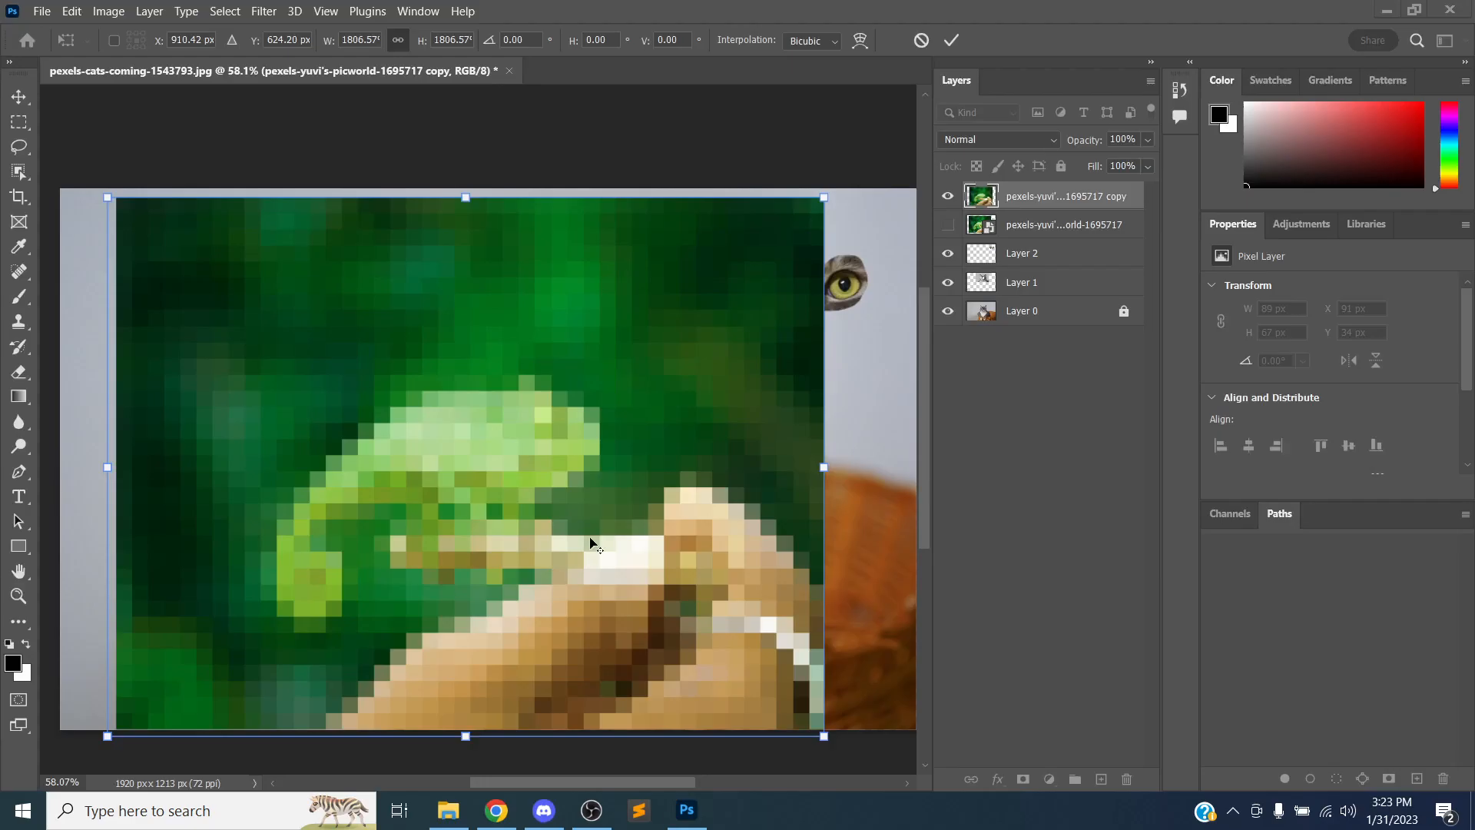
key(ctrl+z)
key(ctrl+z)
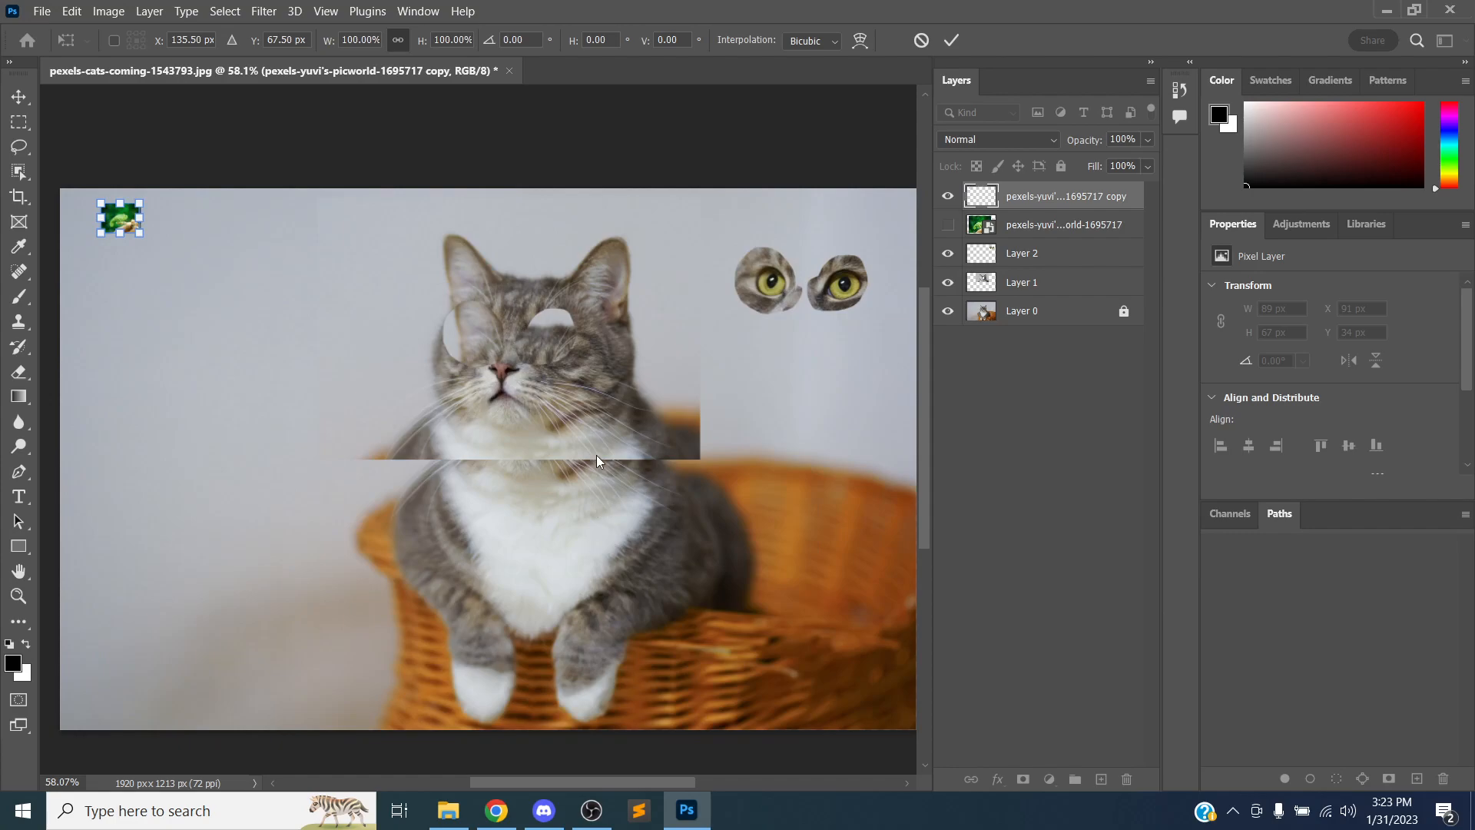
key(Return)
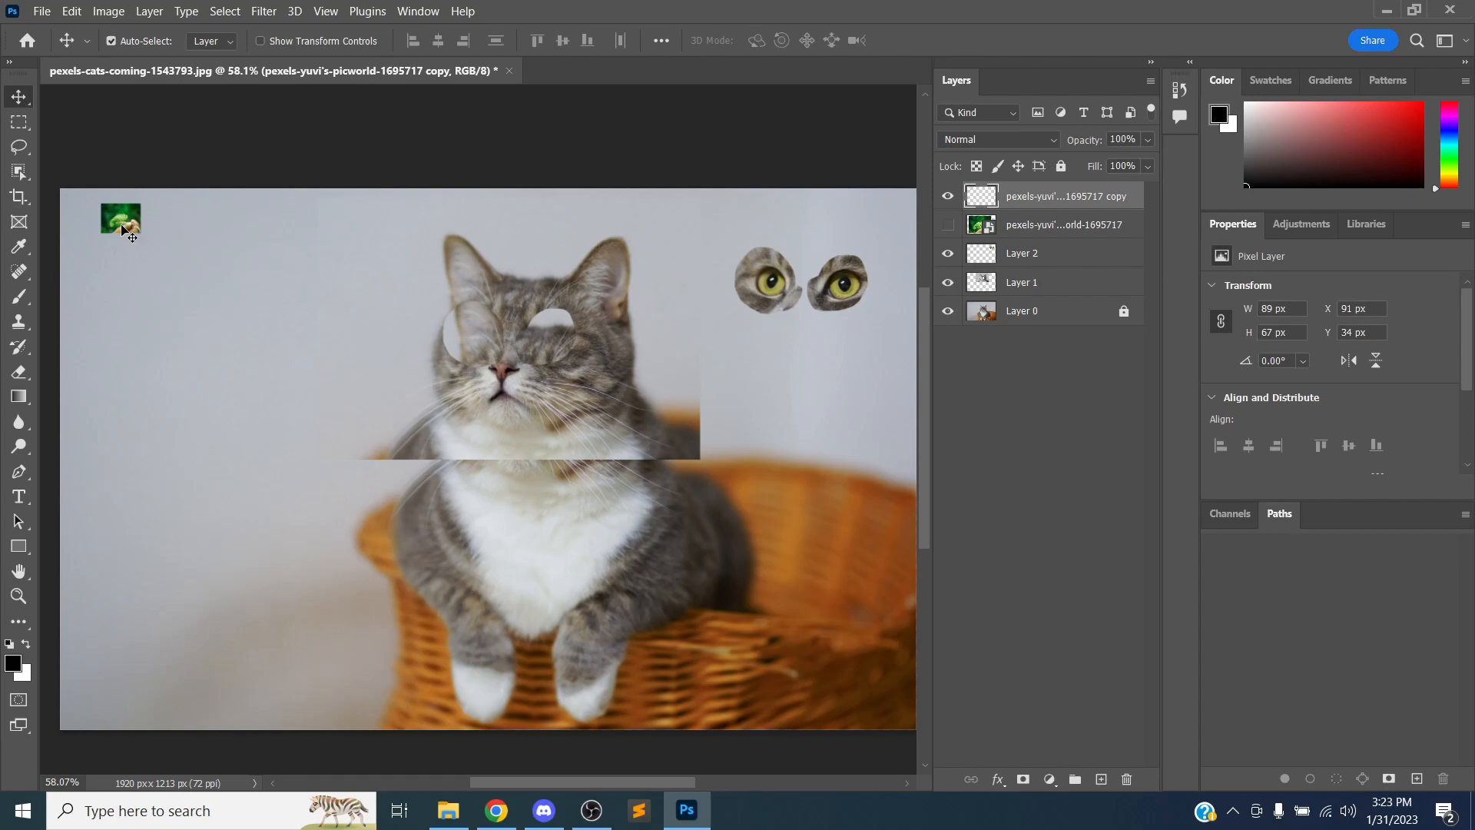
Step back through the history of the smart object's earlier sizes and return to the rasterized copy
key(ctrl+z)
key(ctrl+z)
key(ctrl+z)
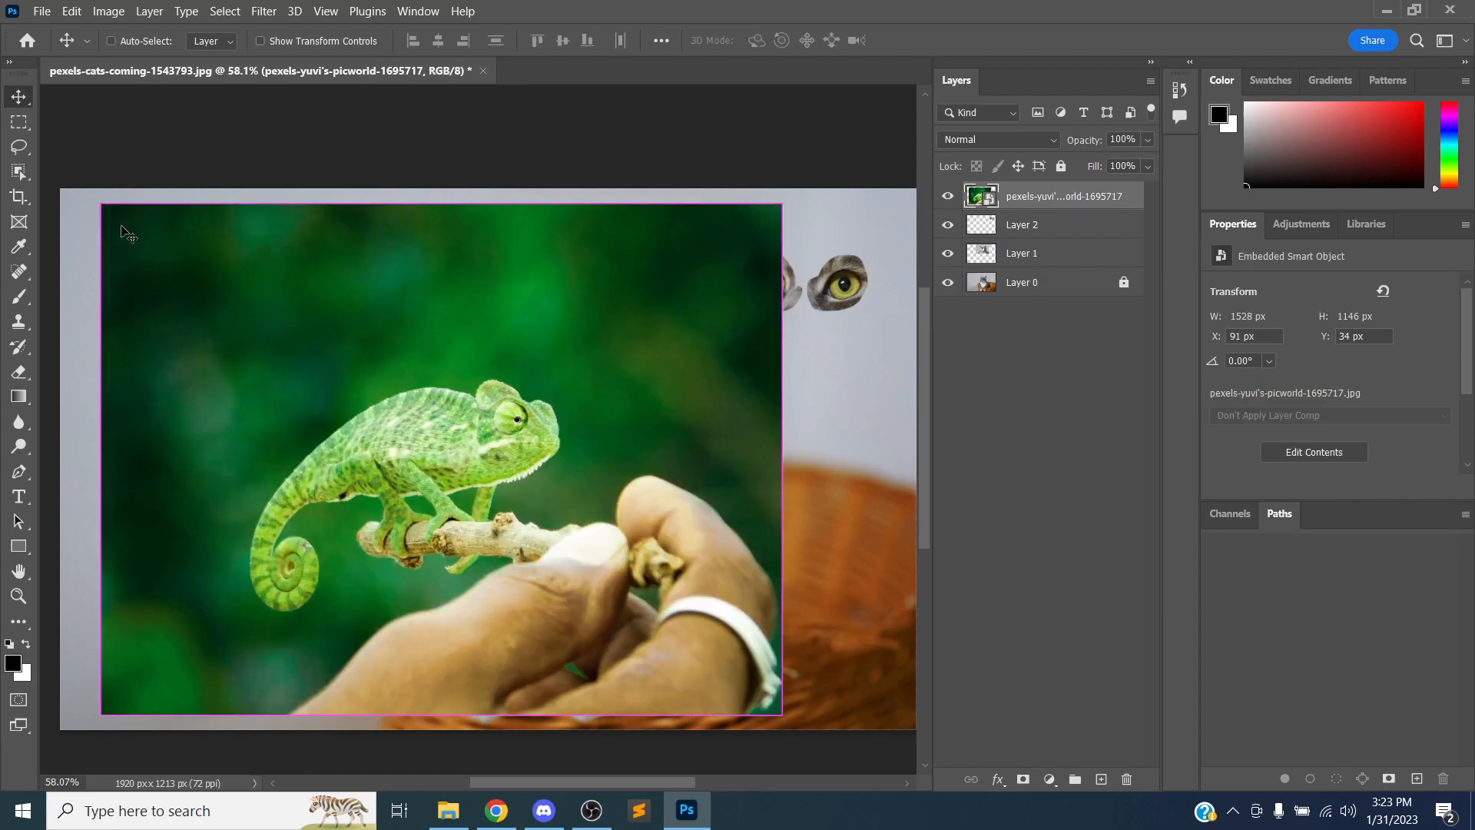
key(alt+Tab)
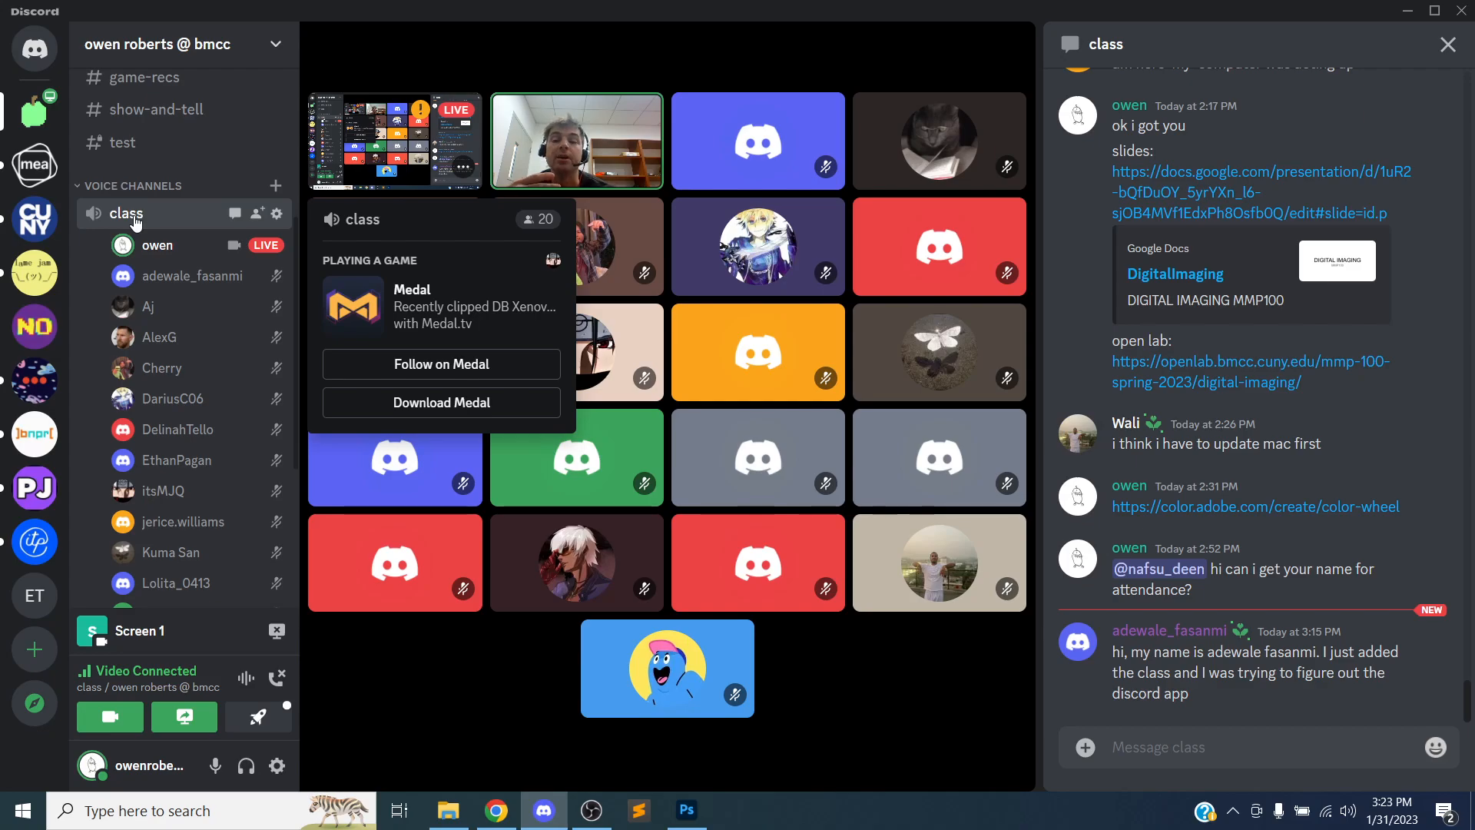
key(alt+Tab)
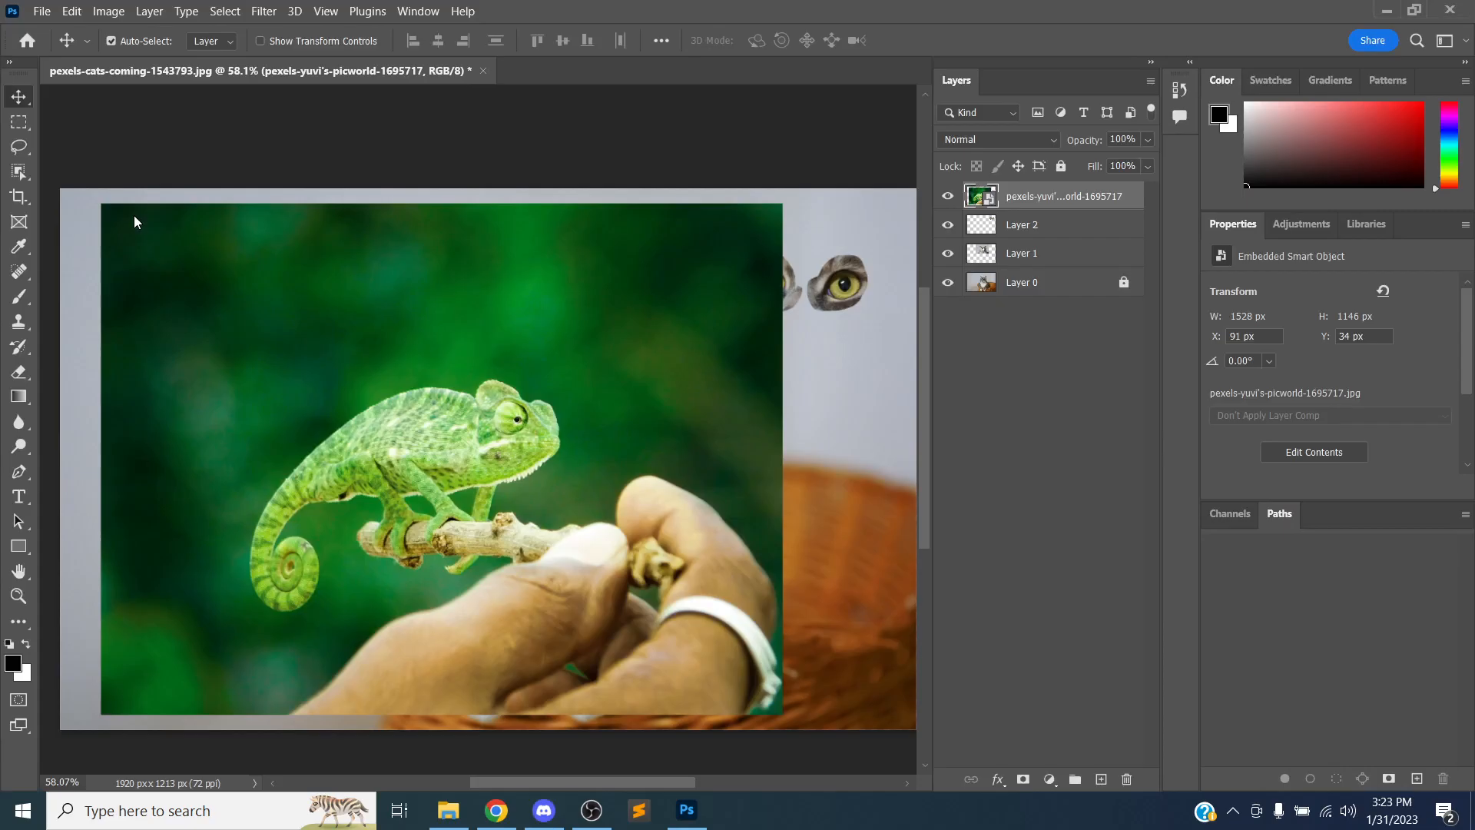
key(ctrl+z)
key(ctrl+z)
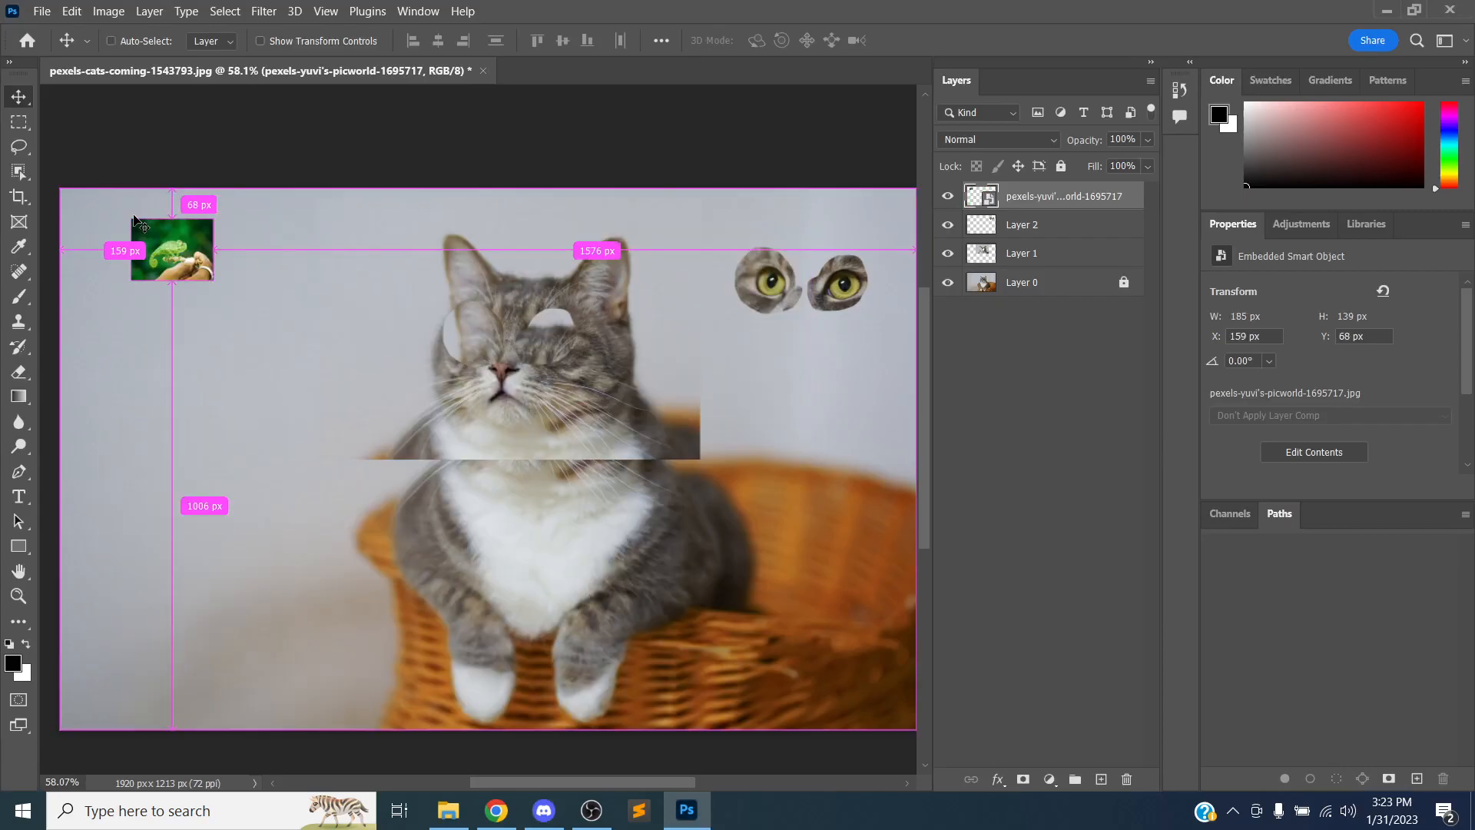
key(ctrl+z)
key(ctrl+z)
key(ctrl+z)
key(ctrl+z)
key(ctrl+z)
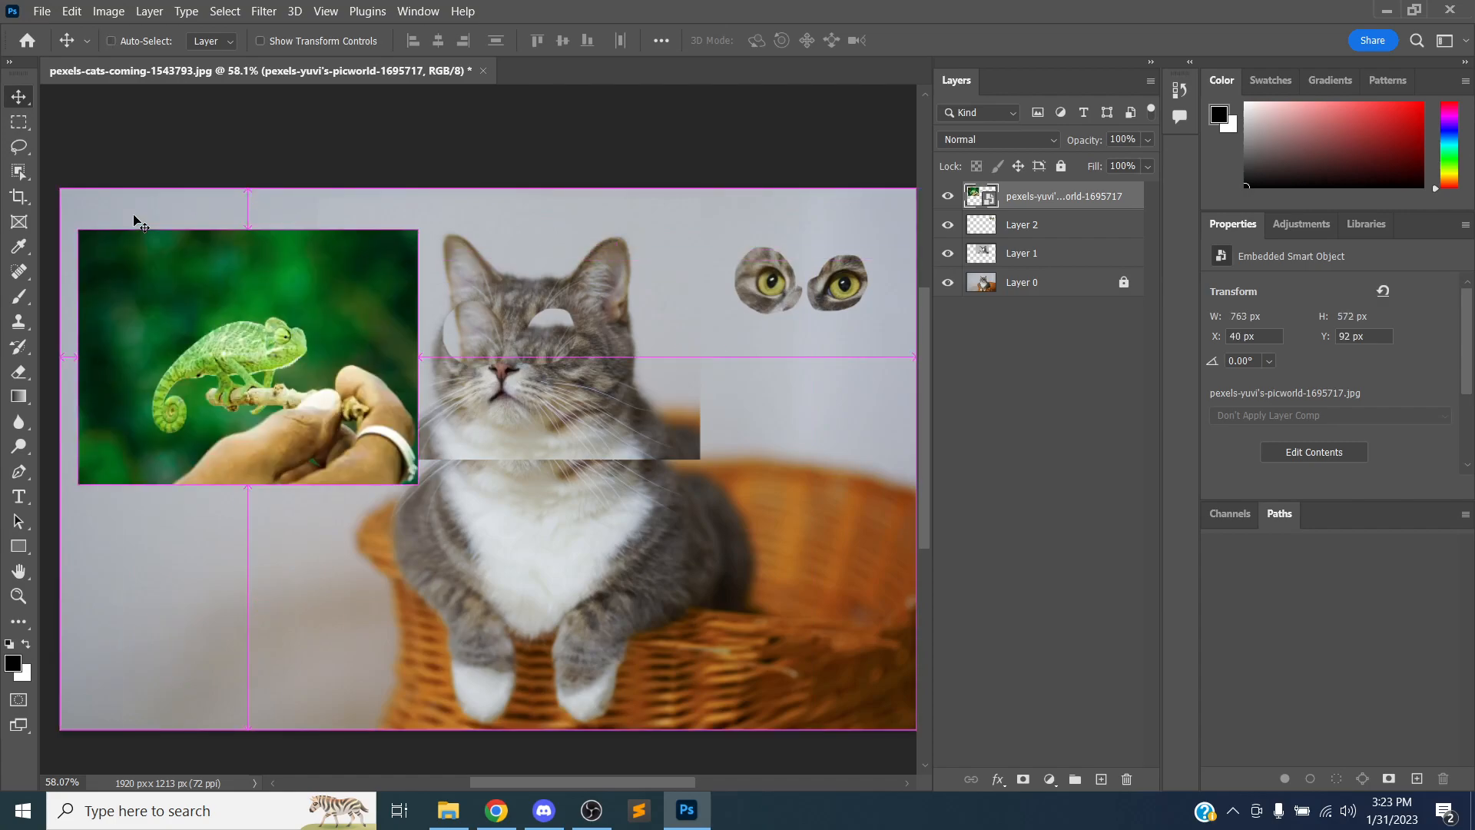
key(ctrl+z)
key(ctrl+z)
key(ctrl+z)
key(ctrl+z)
key(ctrl+z)
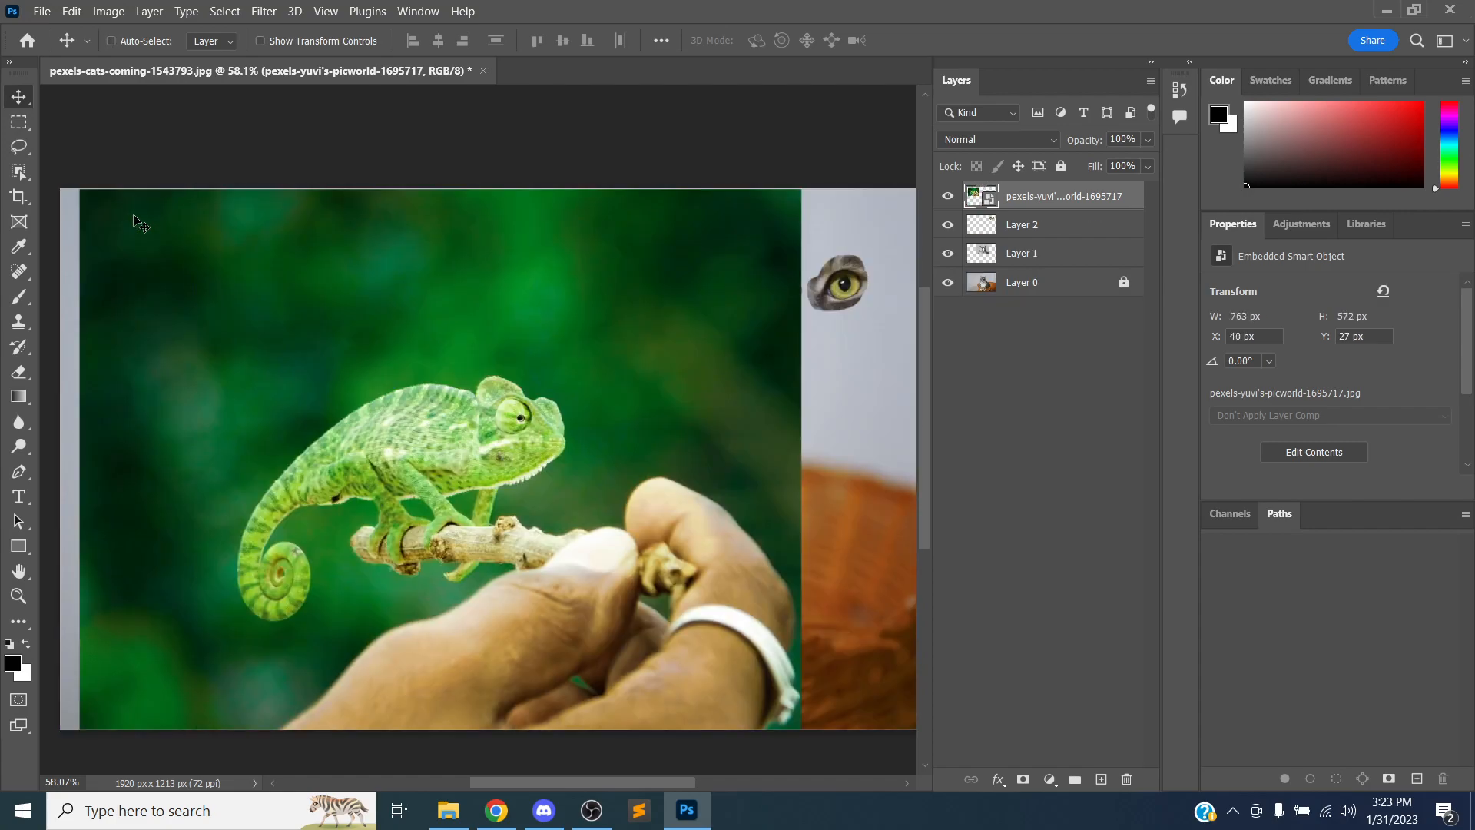
key(ctrl+z)
key(ctrl+z)
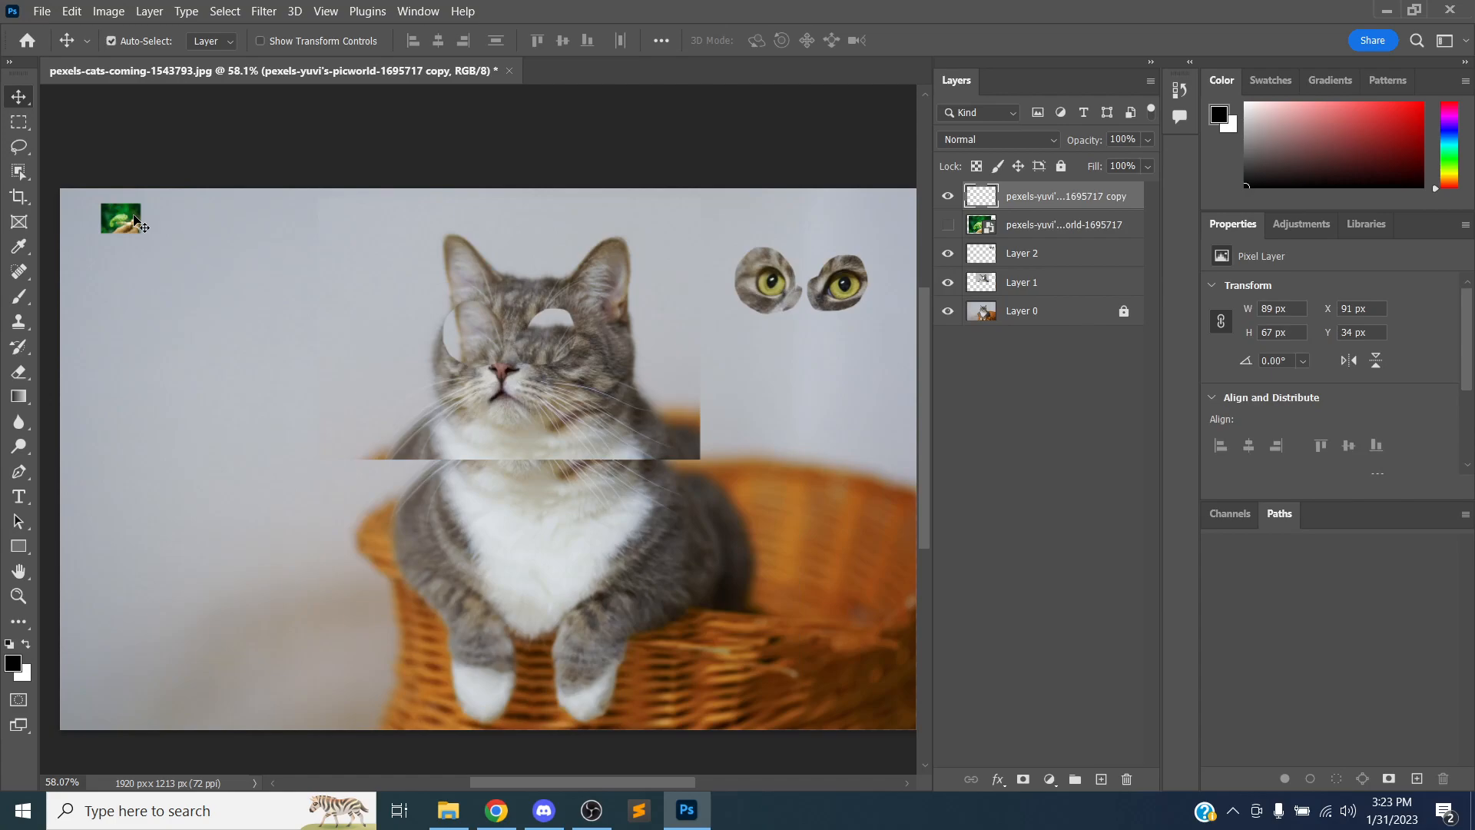
Free Transform the rasterized chameleon copy up to about 1458 × 1098 px and commit it
key(ctrl+t)
drag(144, 244, 801, 622)
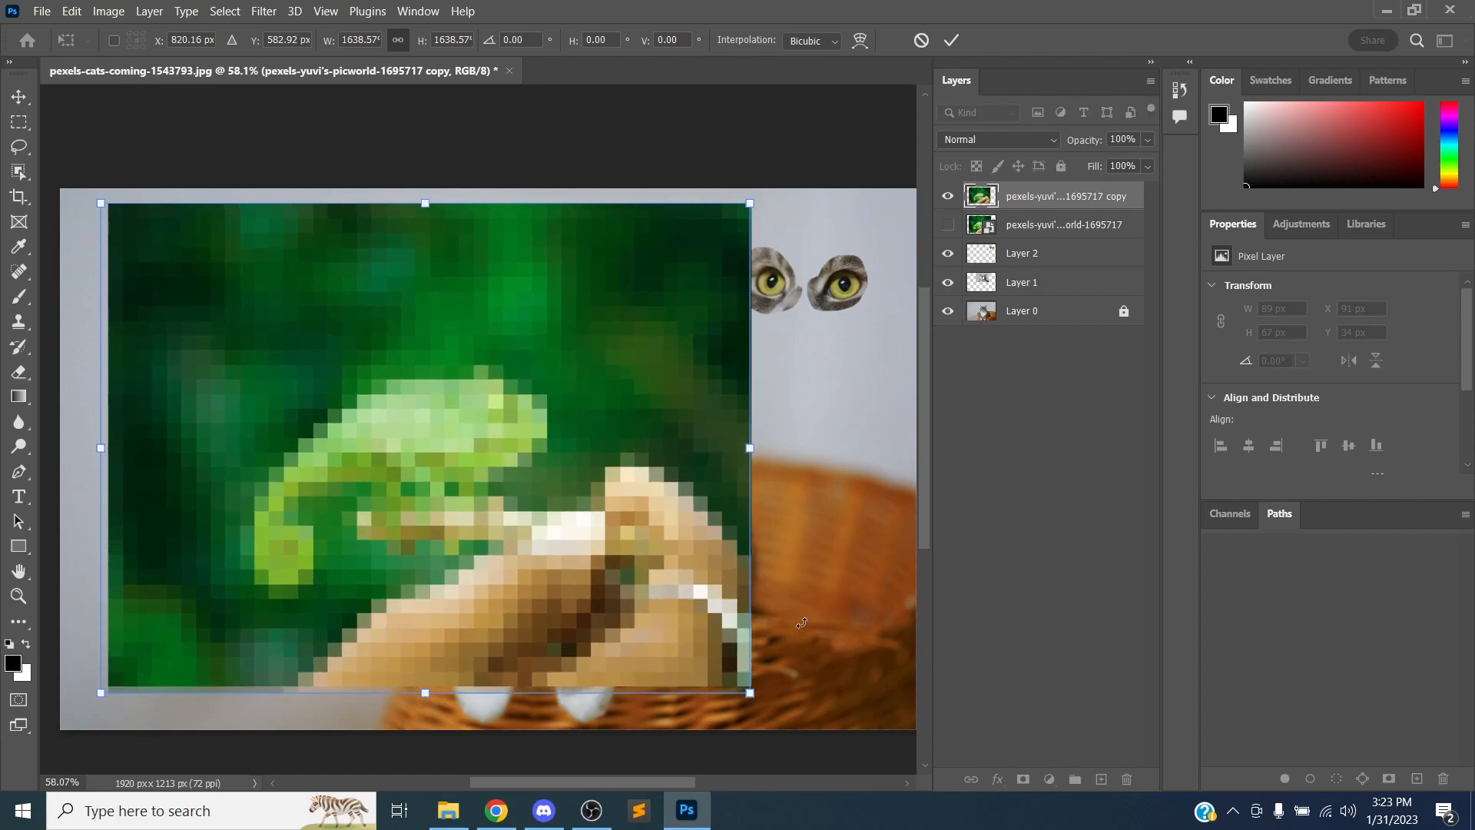
key(Return)
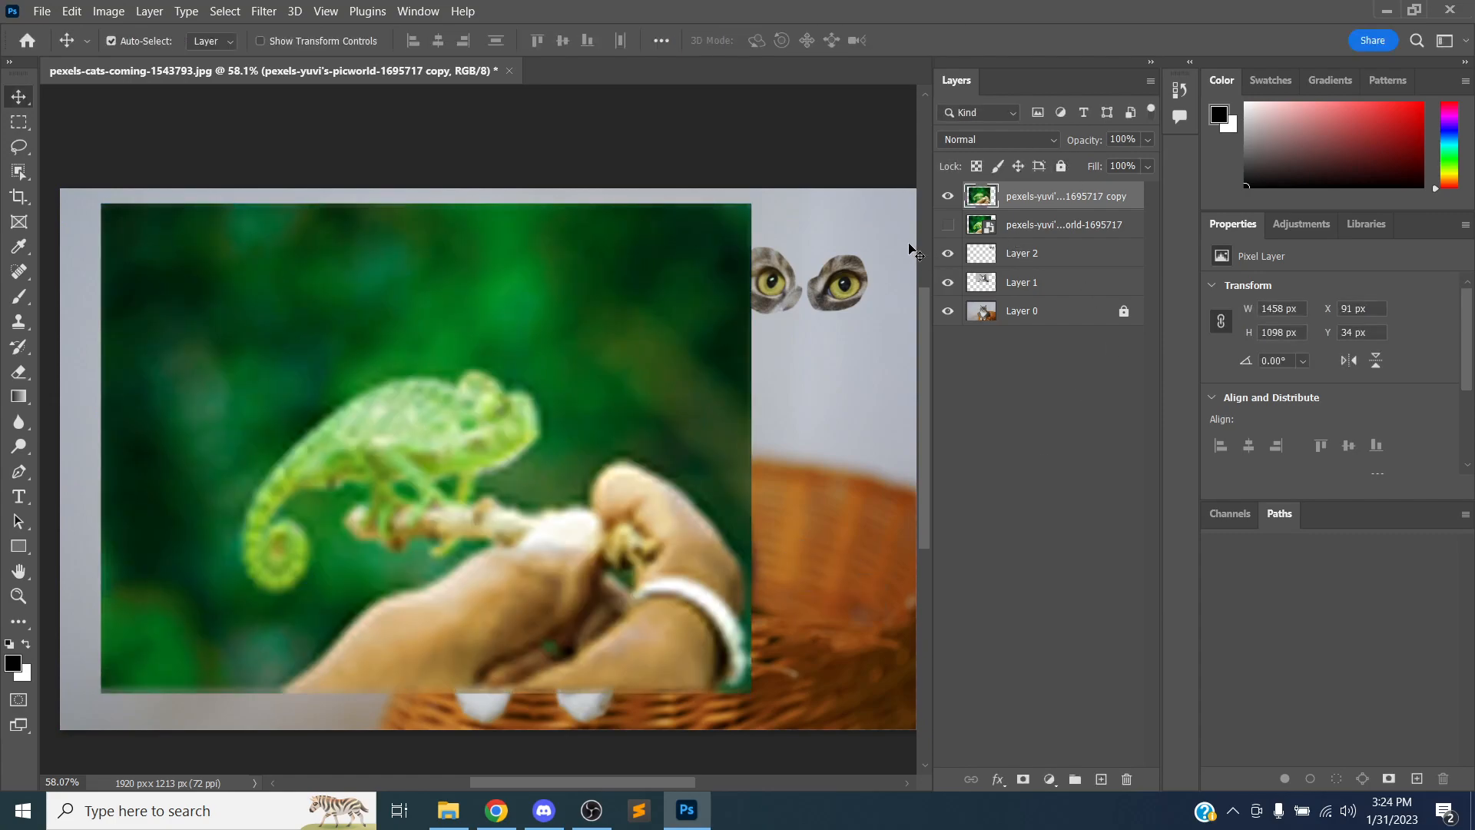
Make the original chameleon smart object layer visible alongside the rasterized copy to compare their quality
click(948, 198)
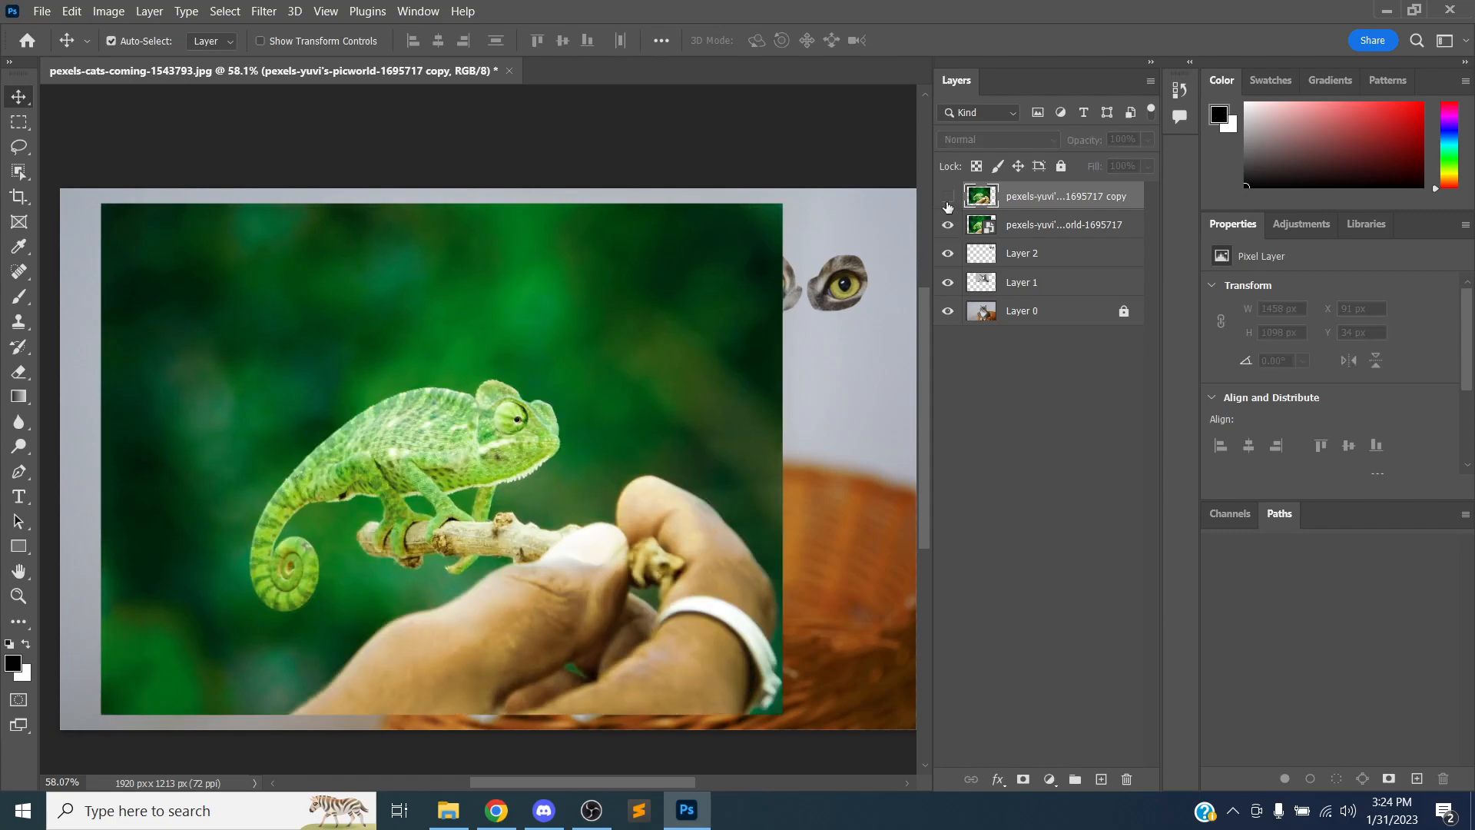
click(948, 201)
key(ctrl+shift+s)
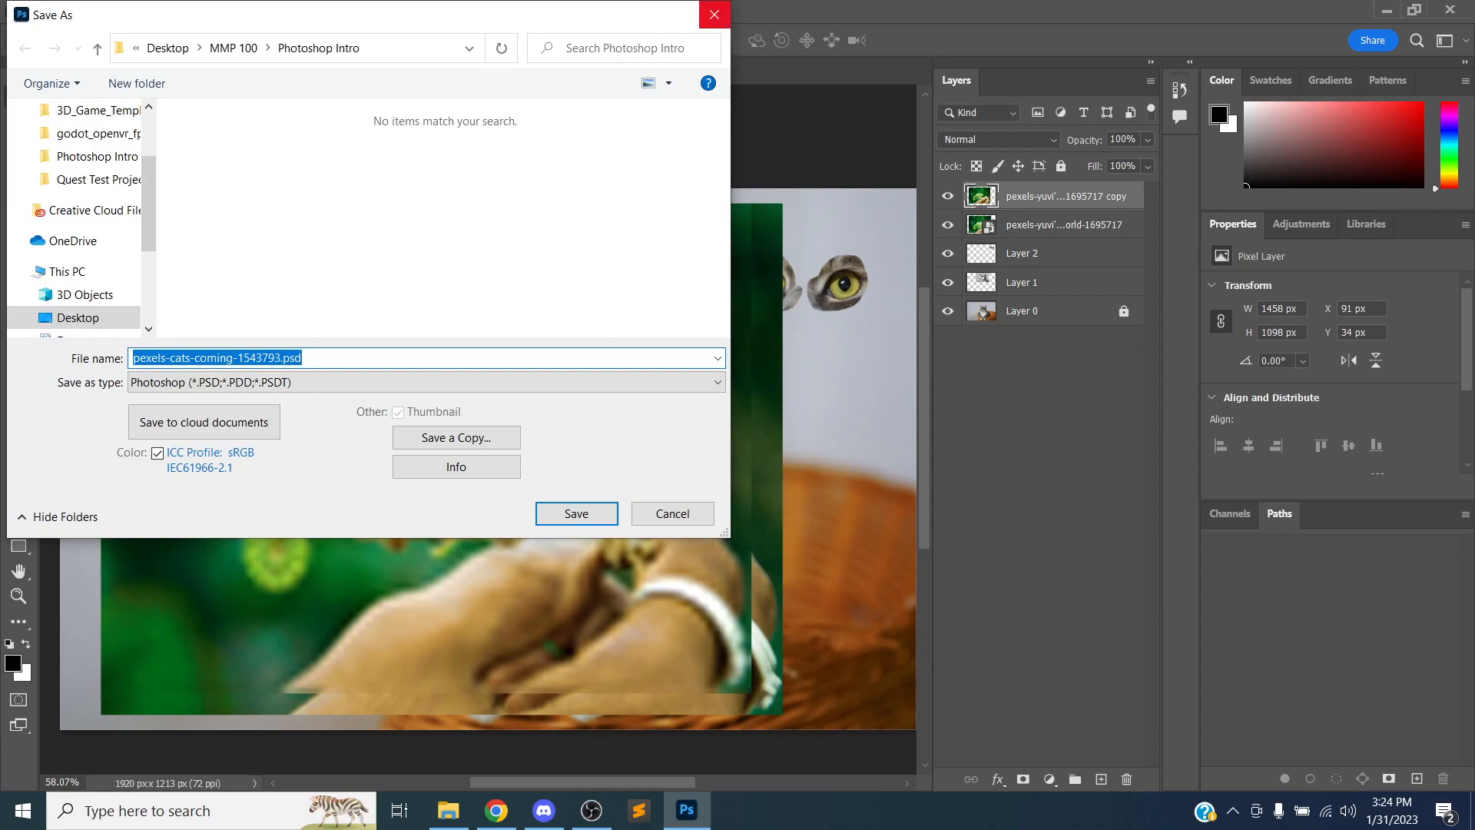
click(714, 15)
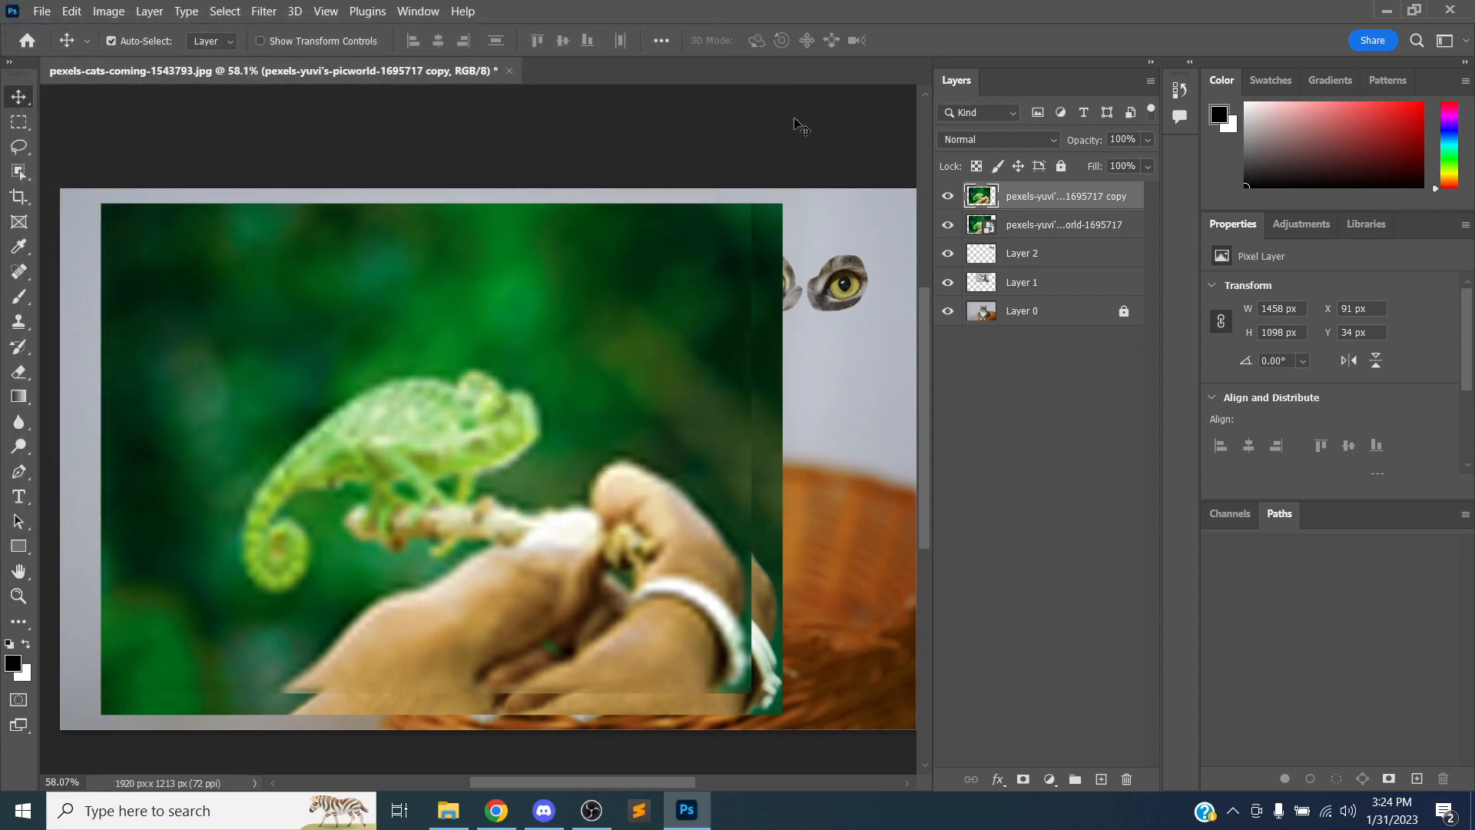
Select each chameleon and lower layer in turn, ending on Layer 0
key(alt+Tab)
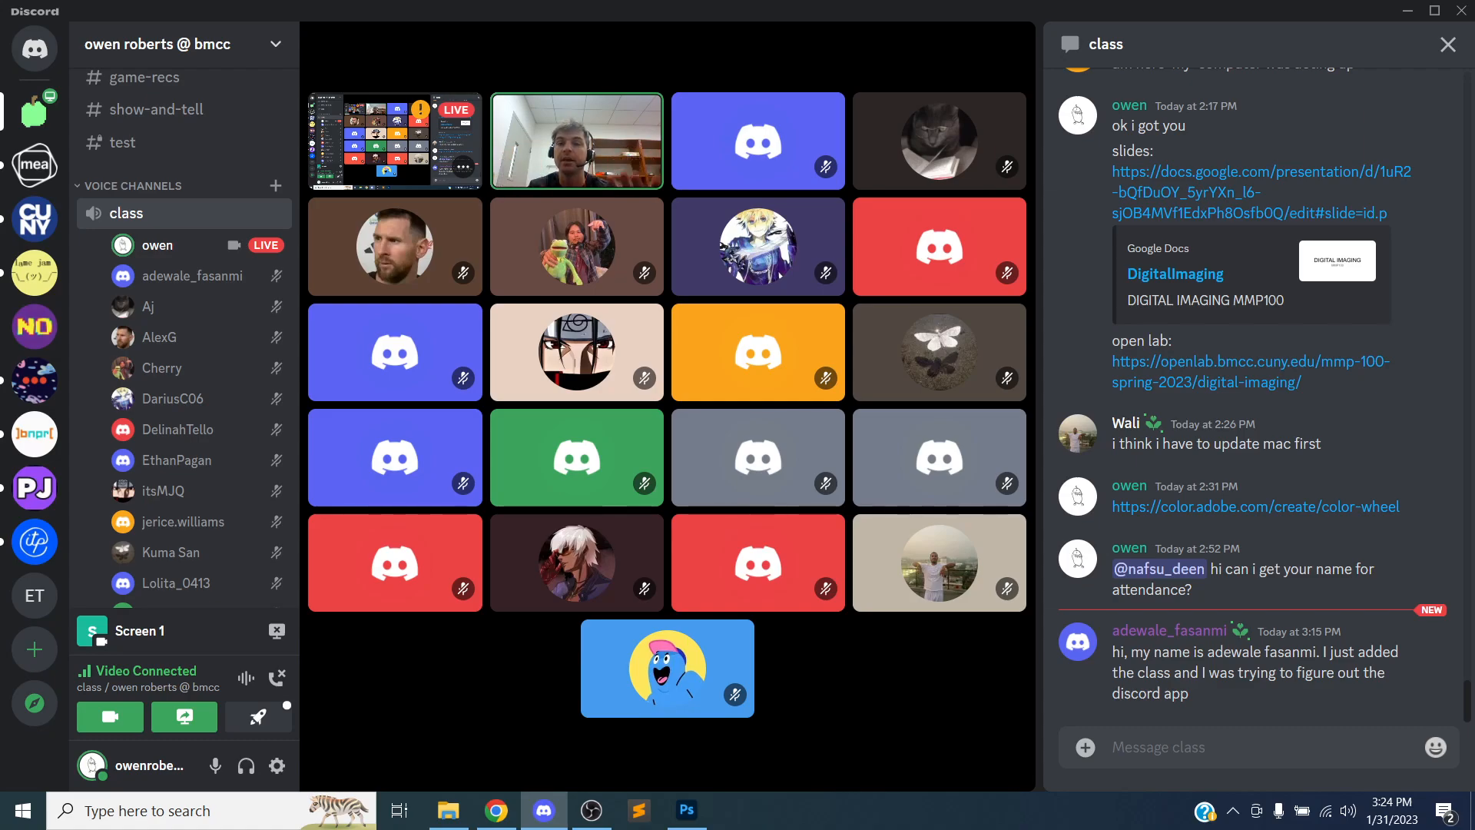
key(alt+Tab)
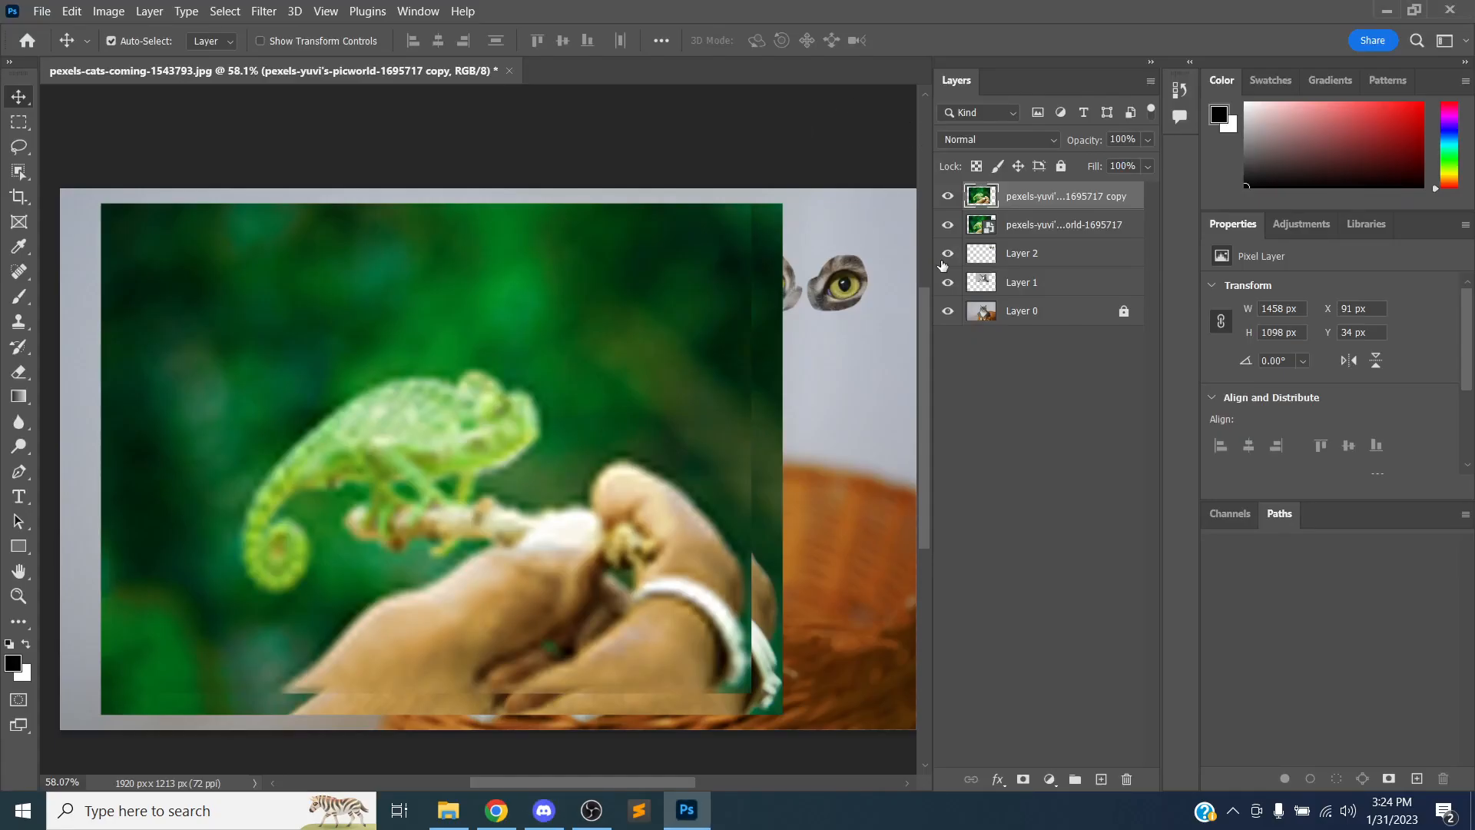
click(1049, 225)
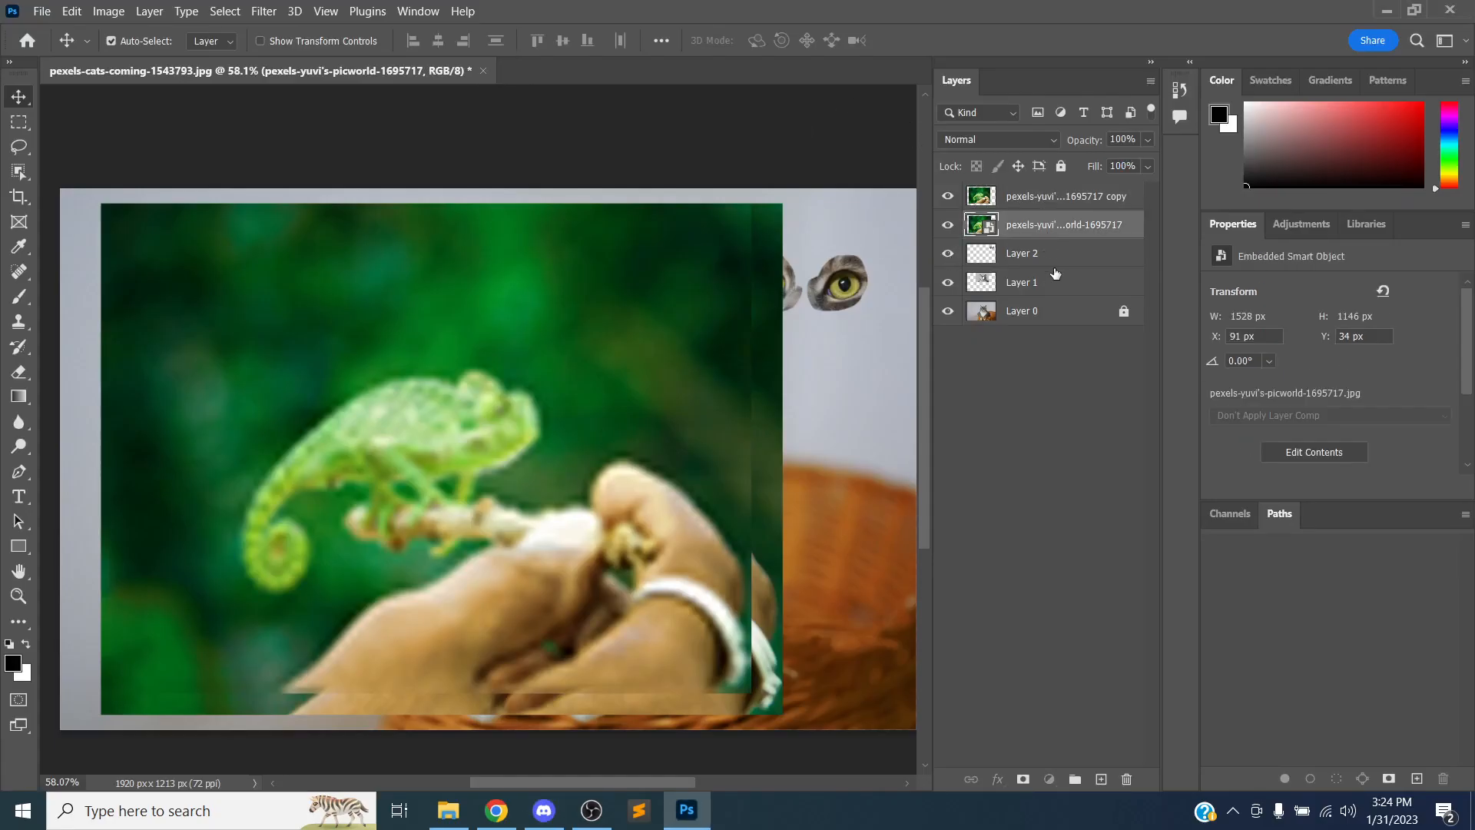
click(1051, 260)
click(1045, 295)
click(1046, 311)
key(alt+Tab)
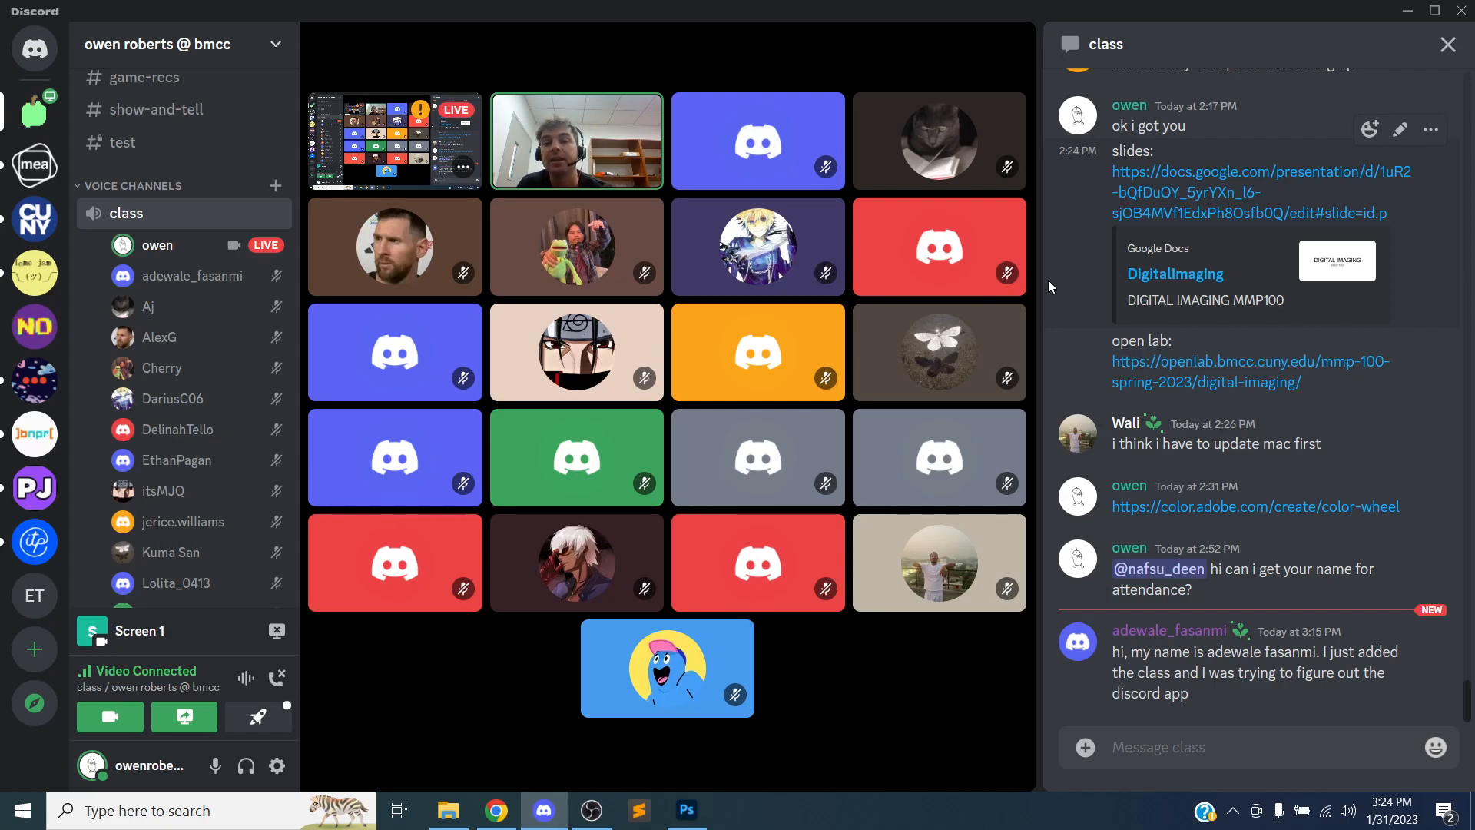
key(alt+Tab)
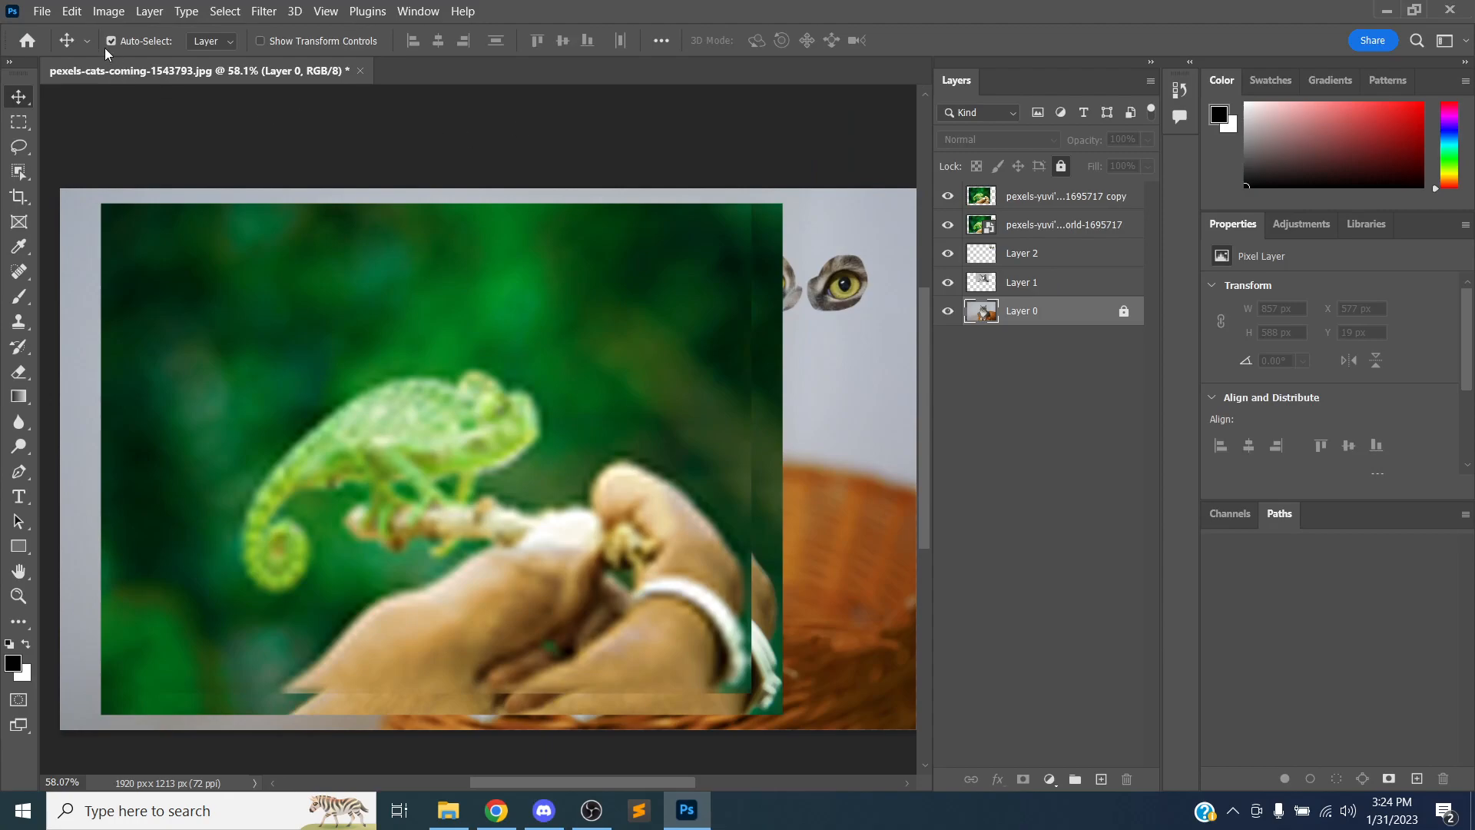
Open Save As and browse to the Photoshop Intro folder inside MMP 100 on the Desktop
click(42, 18)
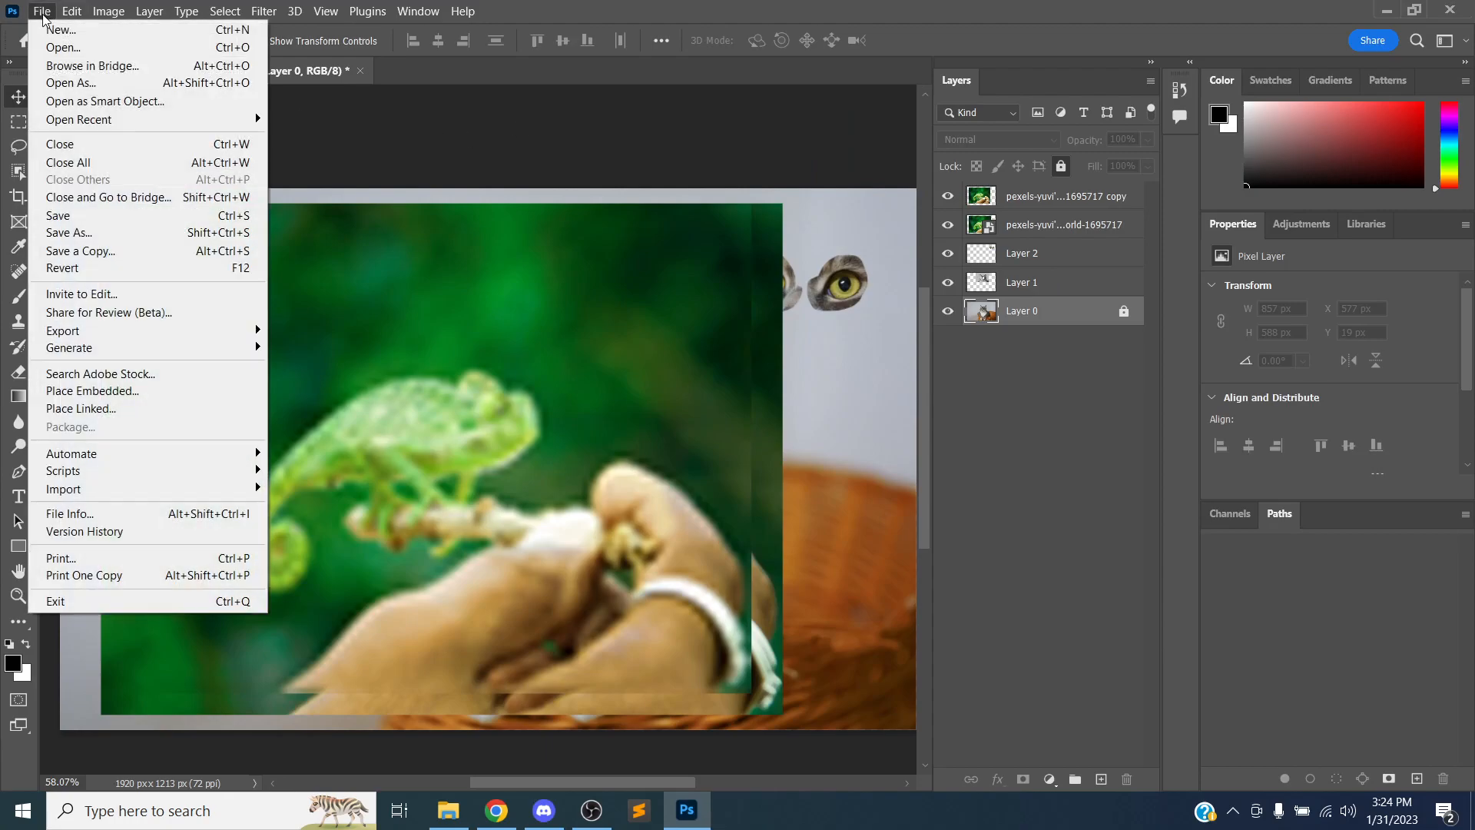
click(85, 234)
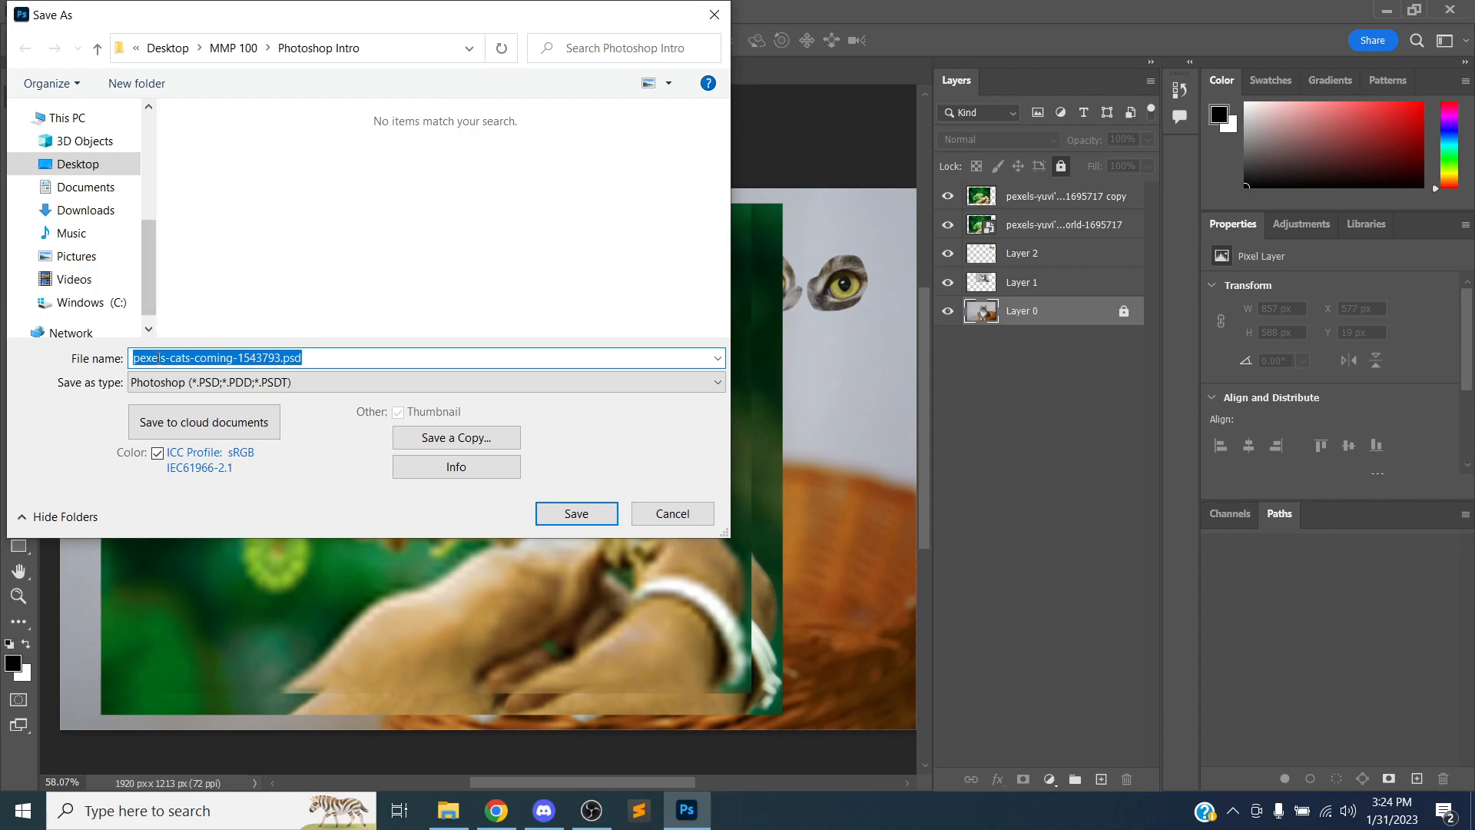
click(130, 388)
click(192, 401)
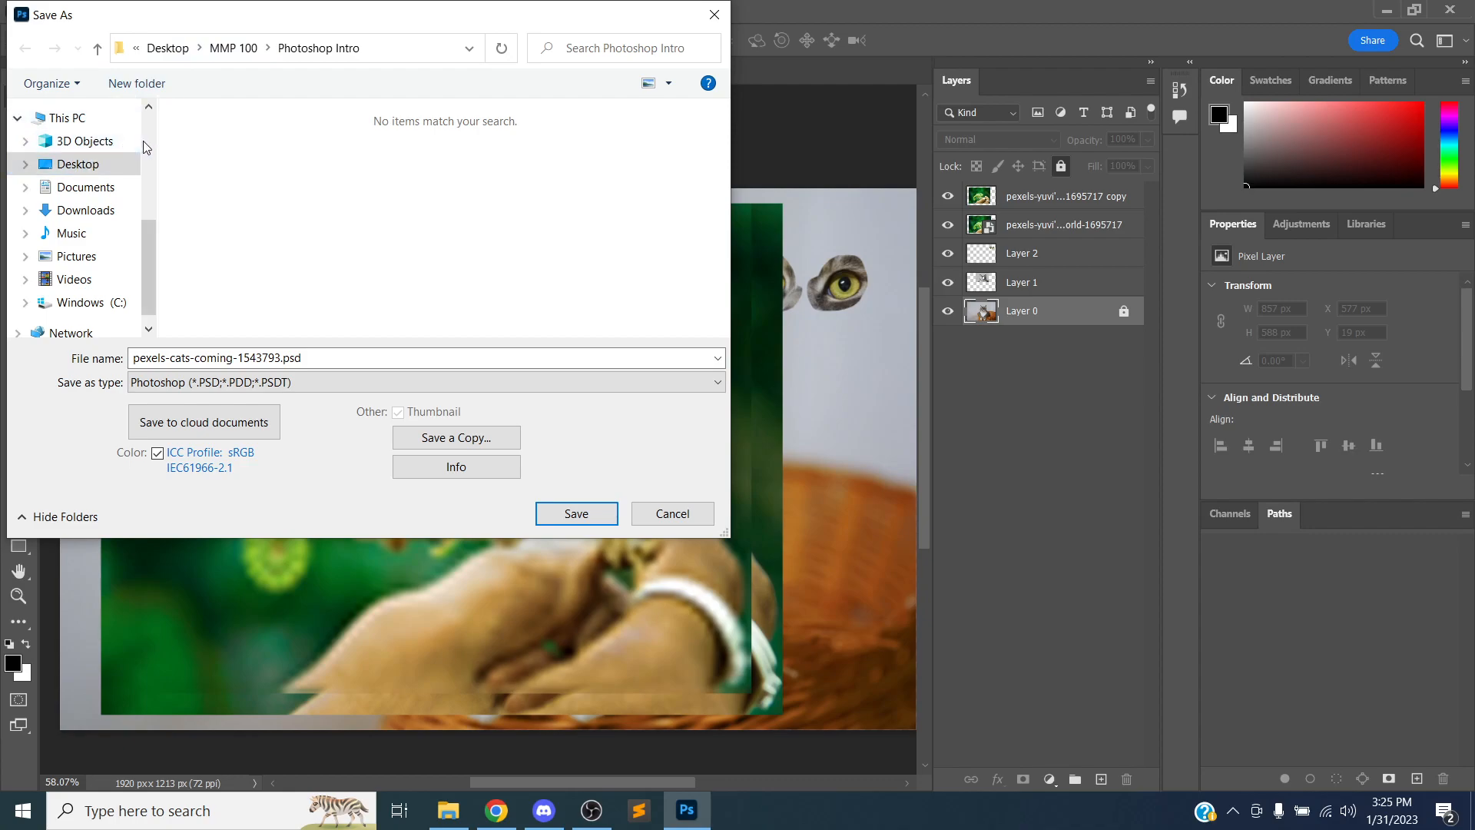
click(75, 165)
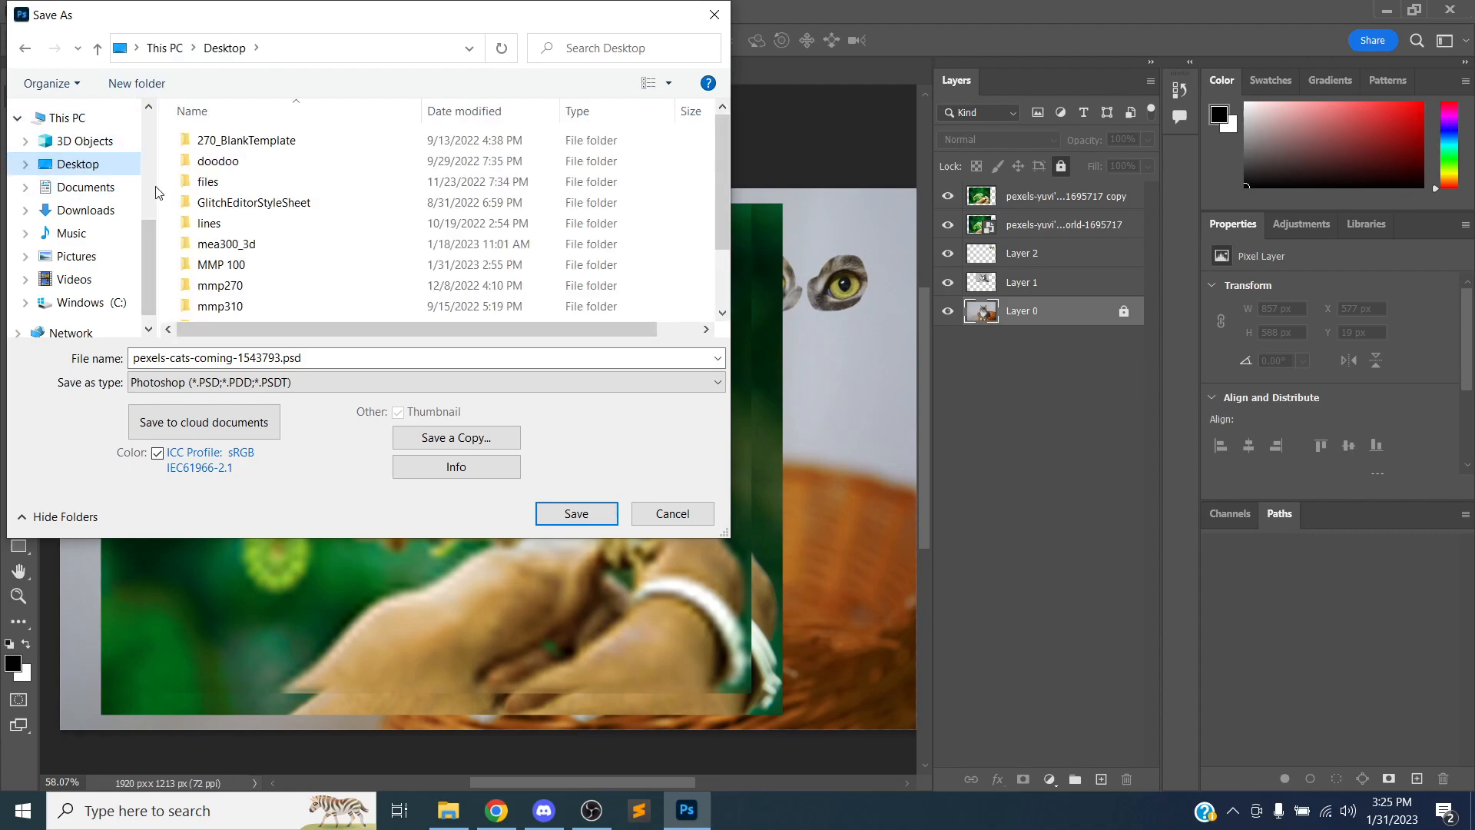
double_click(221, 265)
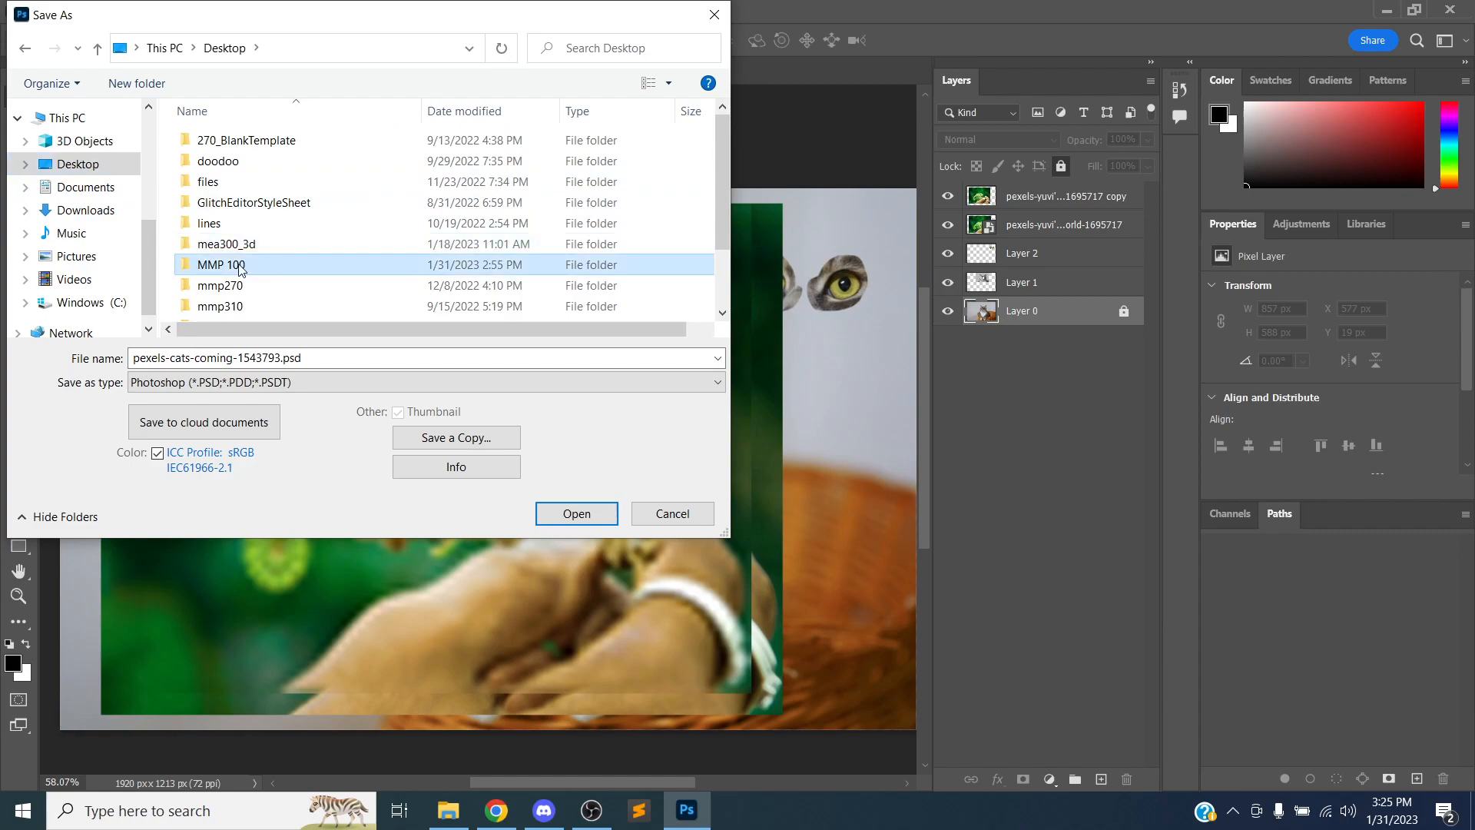
double_click(246, 143)
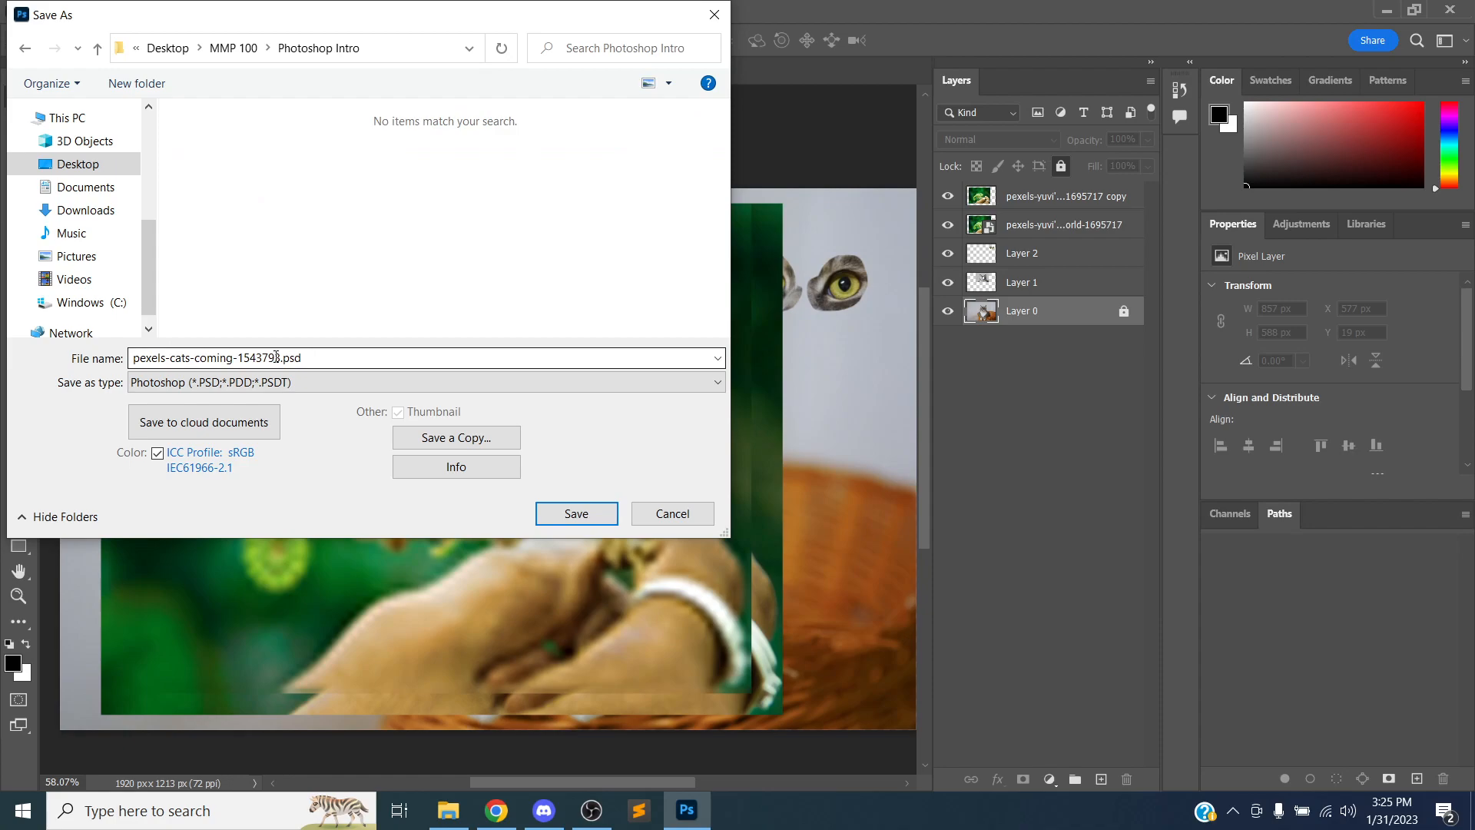
Save the document as intro.psd with Maximize Compatibility enabled
double_click(281, 361)
click(186, 358)
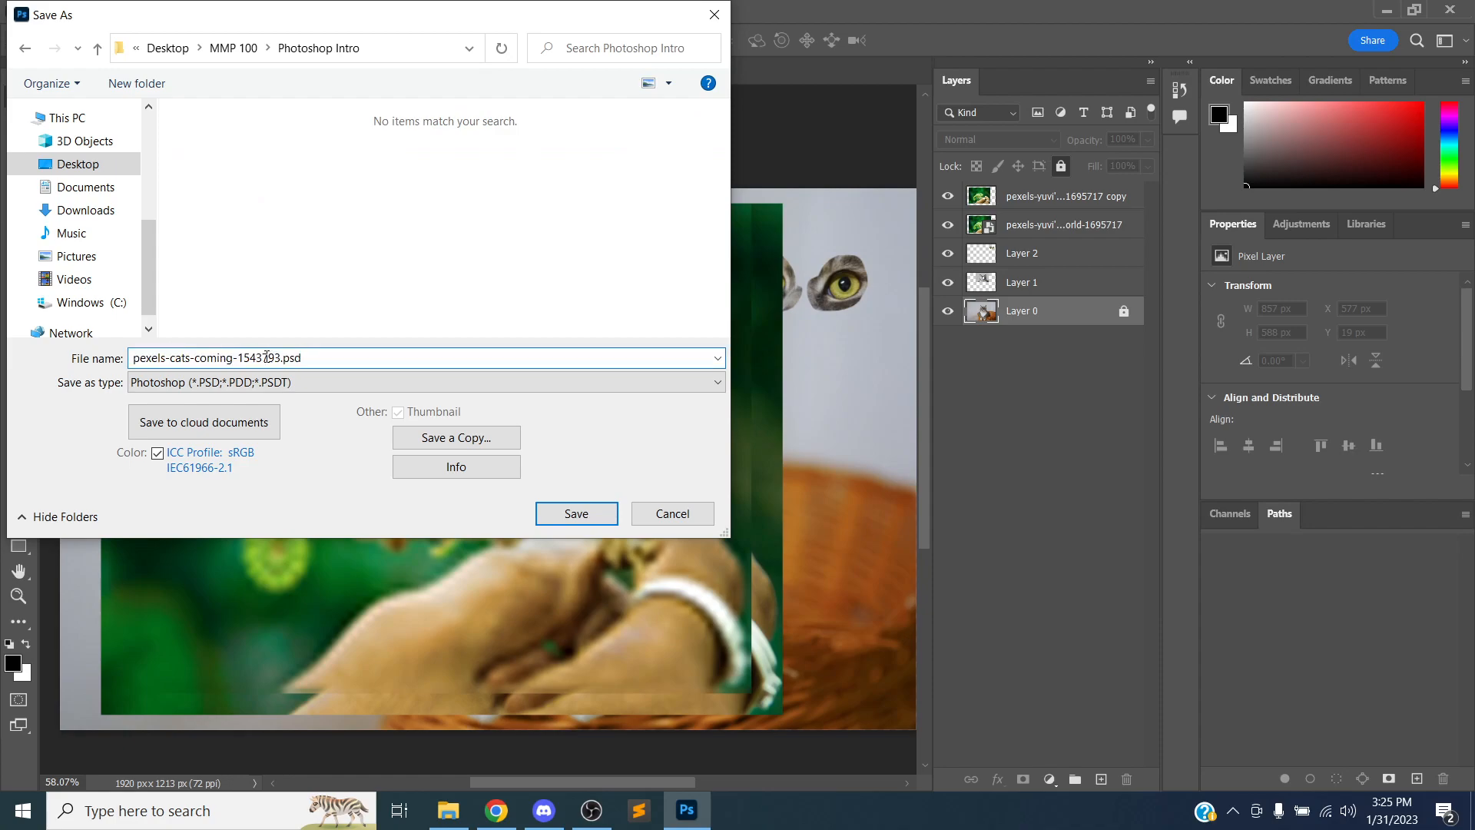
drag(279, 358, 142, 361)
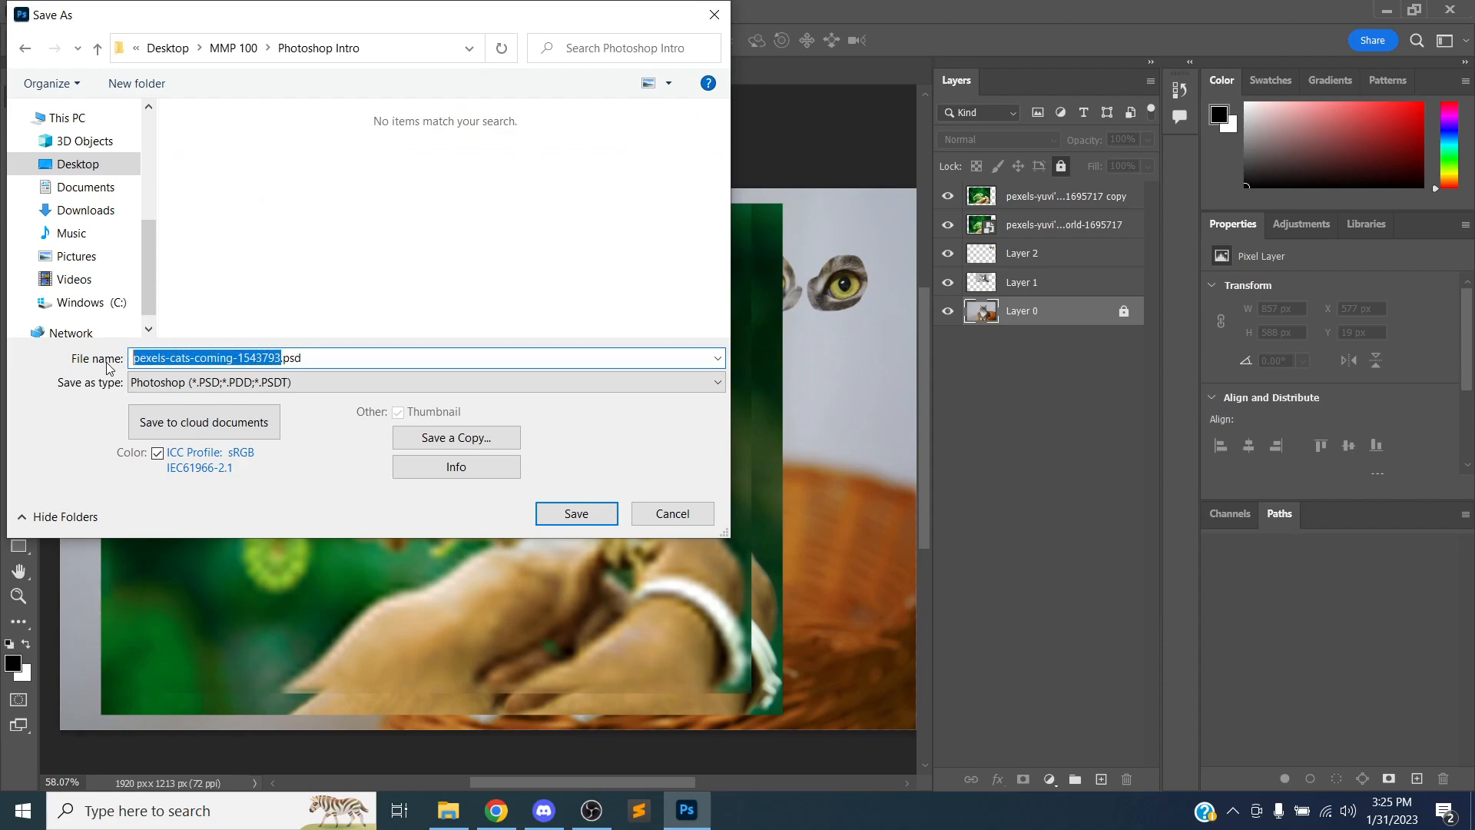
text(intro)
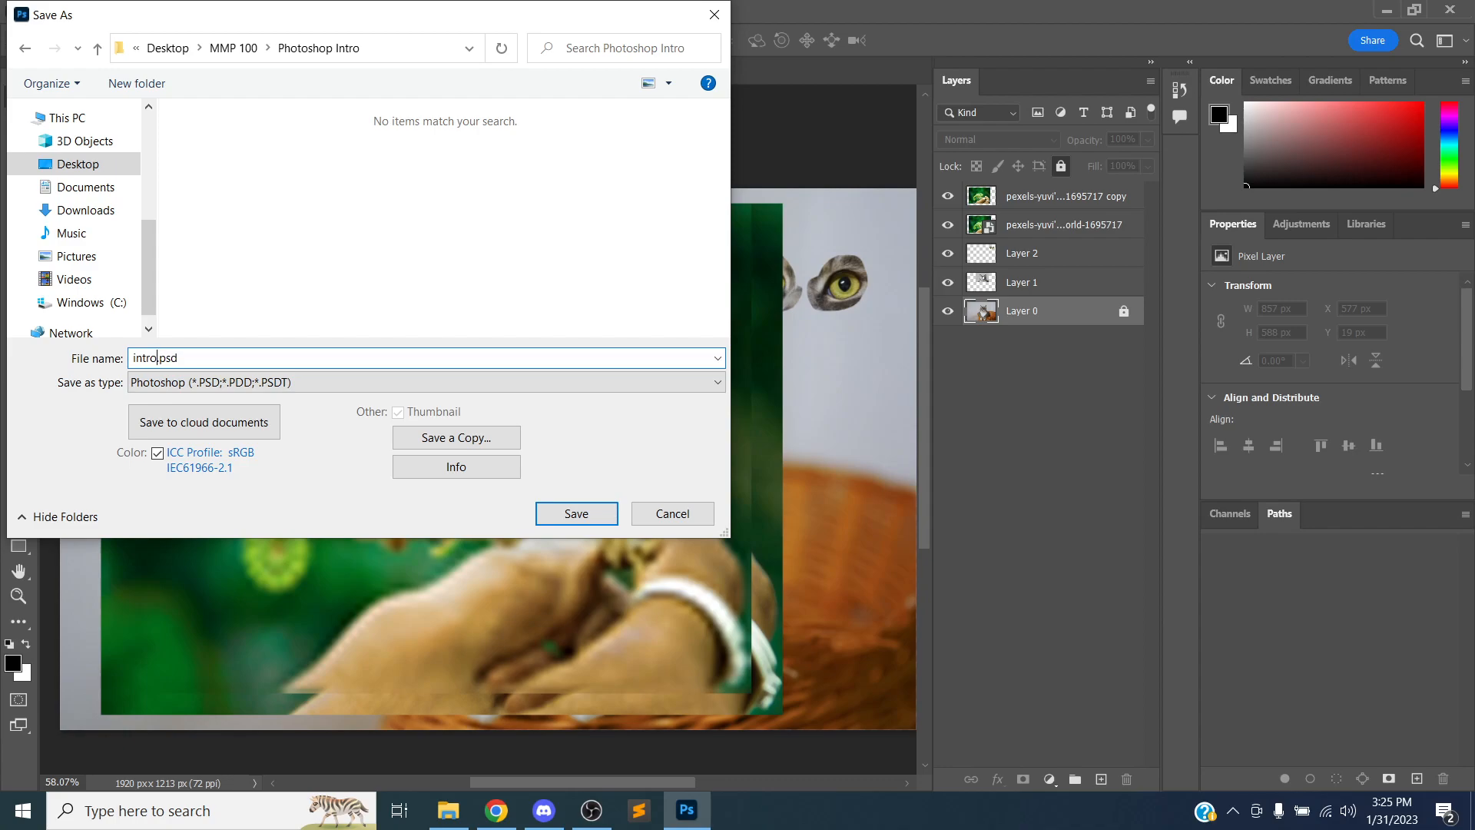
click(569, 510)
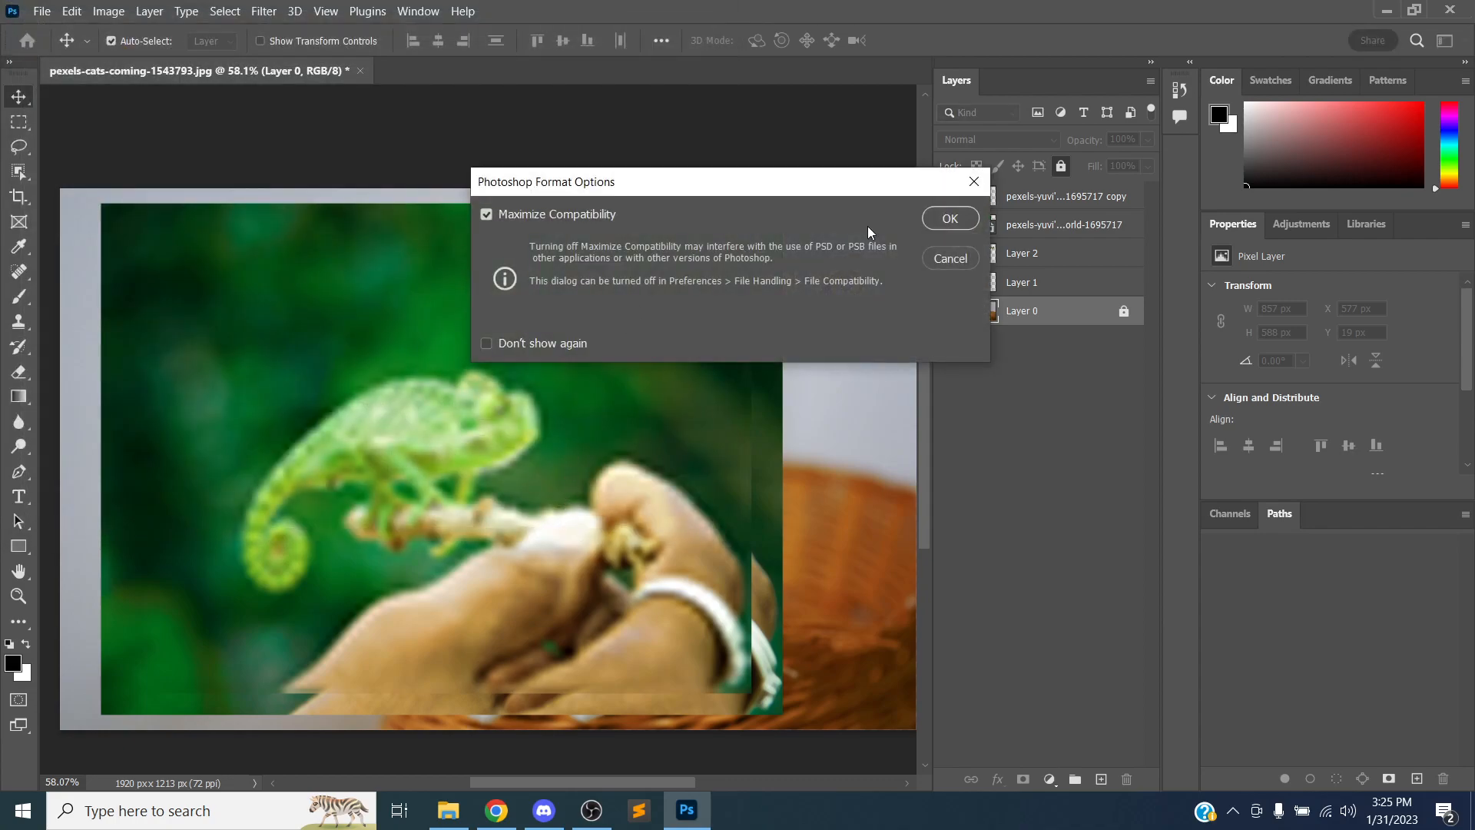
click(950, 218)
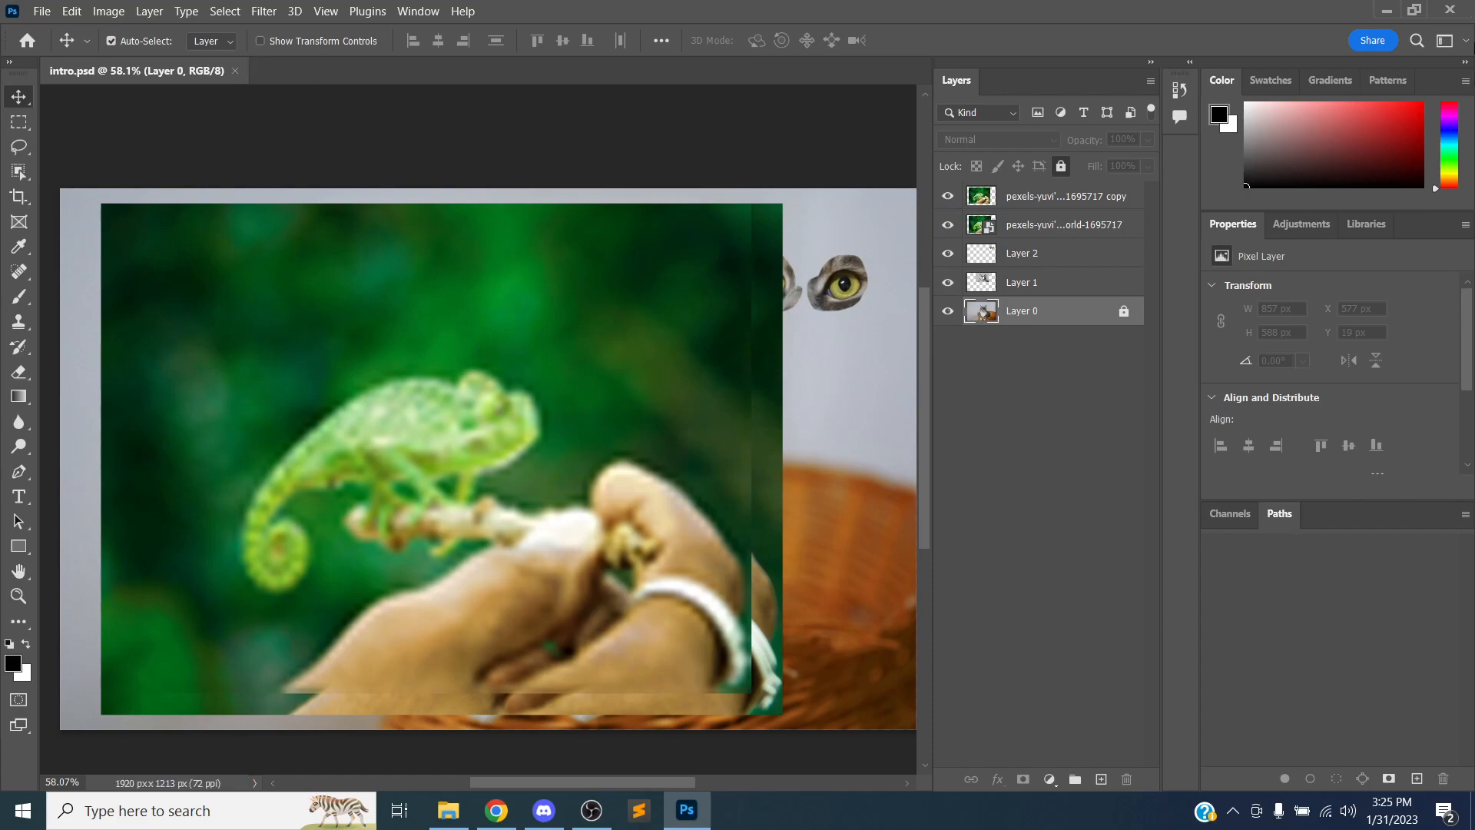
Minimize the open windows and try opening intro.psd from the Photoshop Intro folder
click(1450, 9)
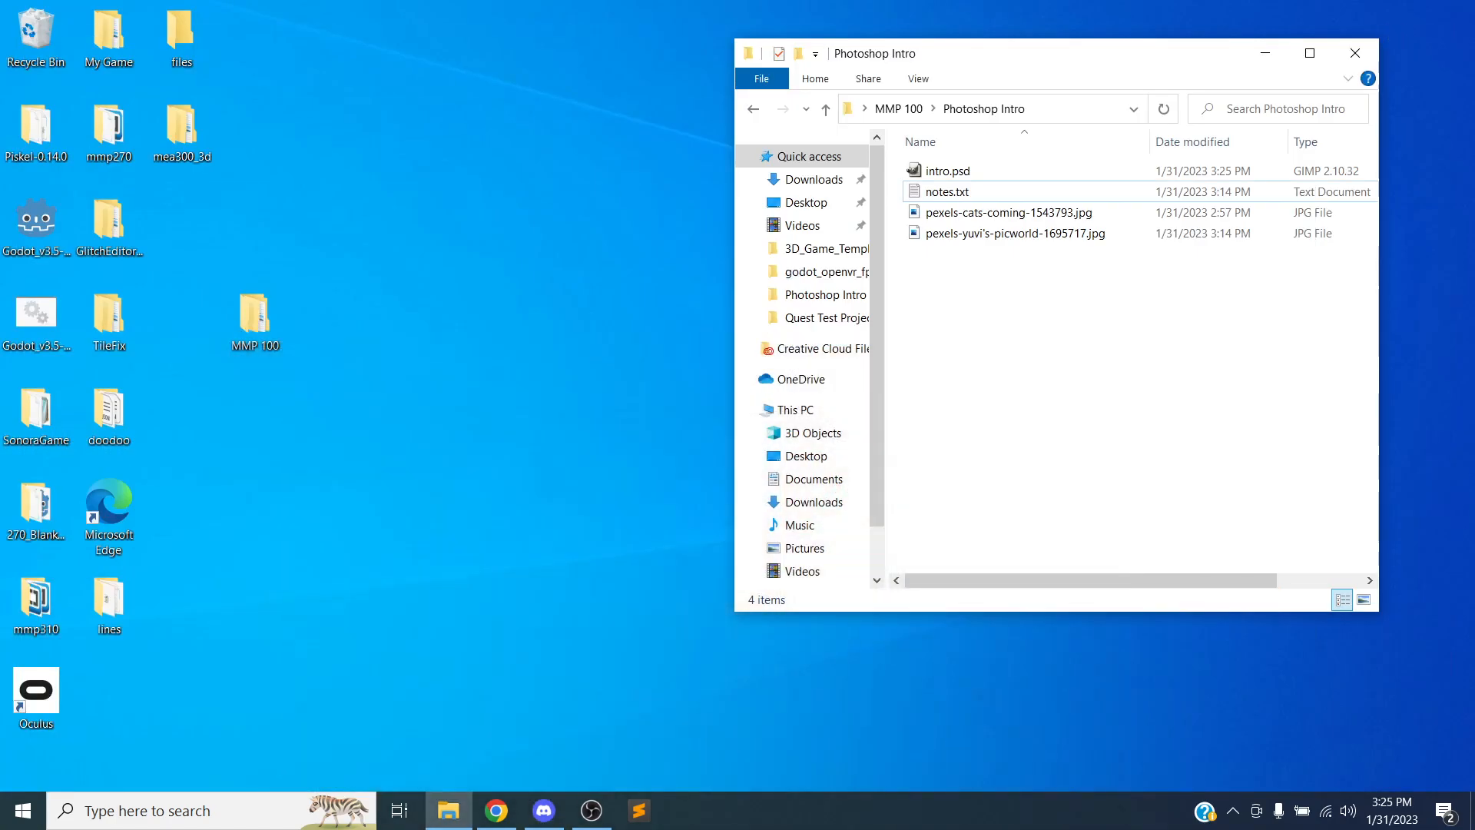
click(1408, 11)
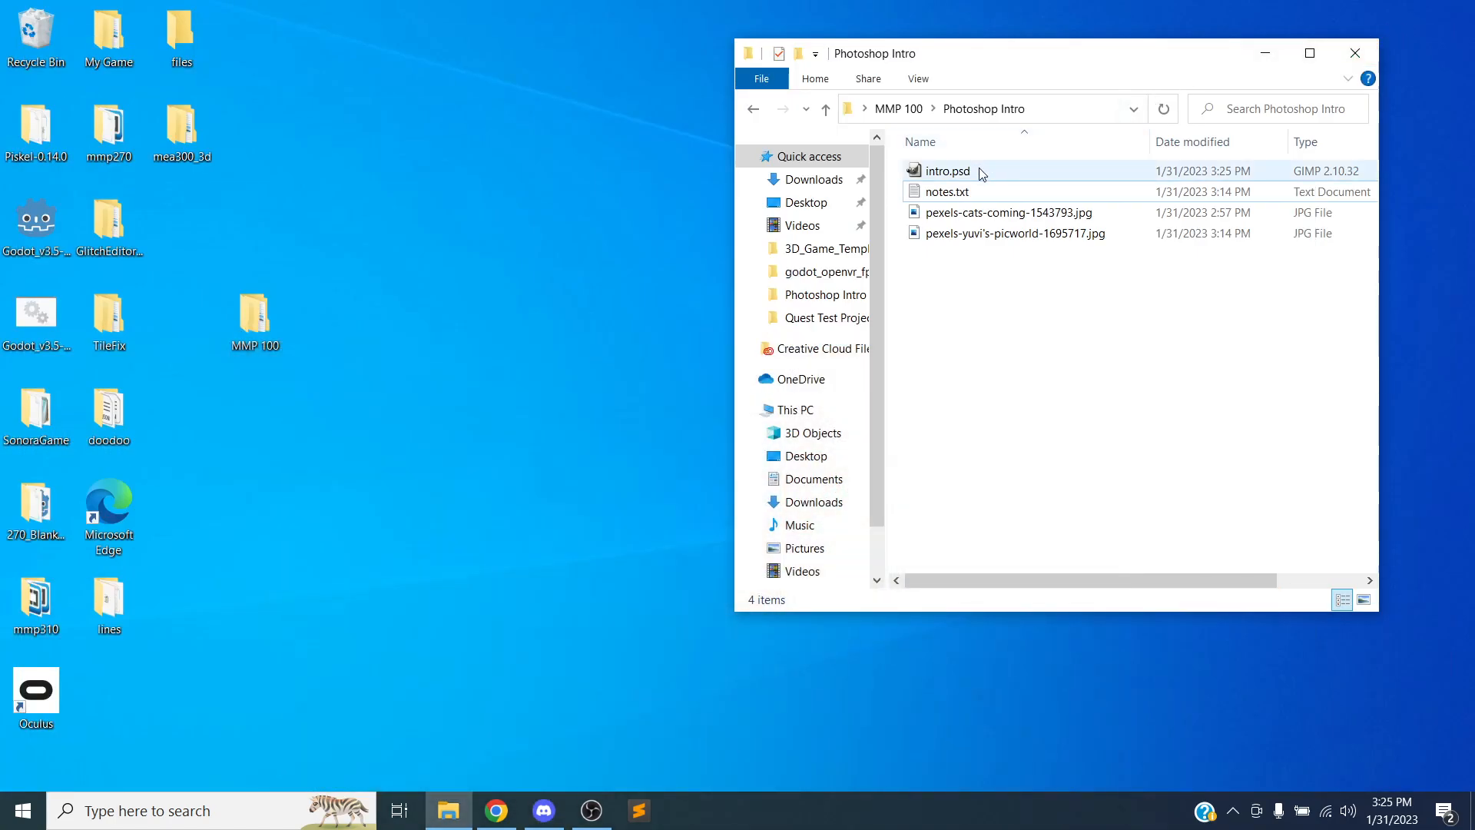
click(979, 171)
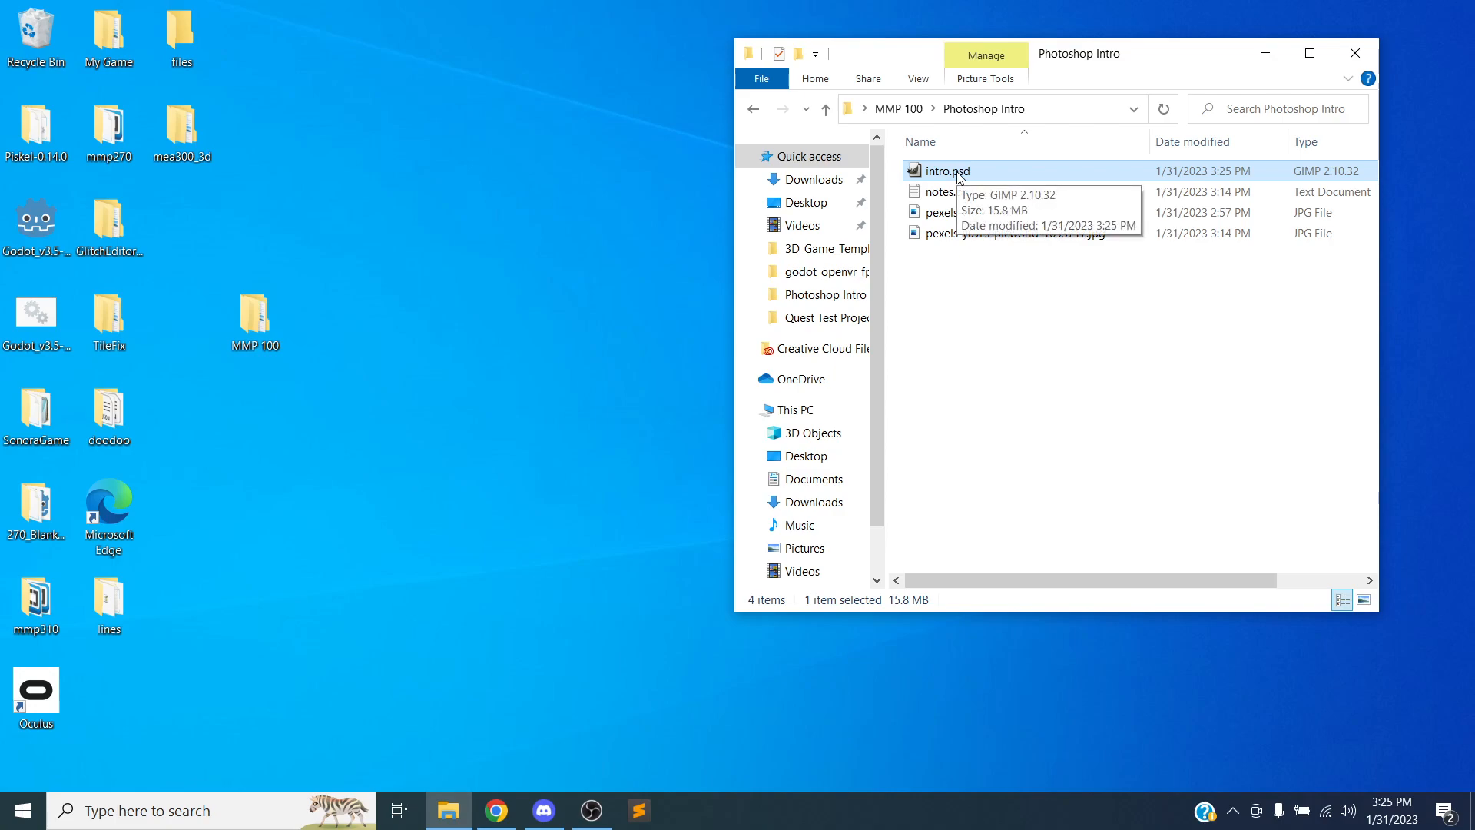
double_click(960, 174)
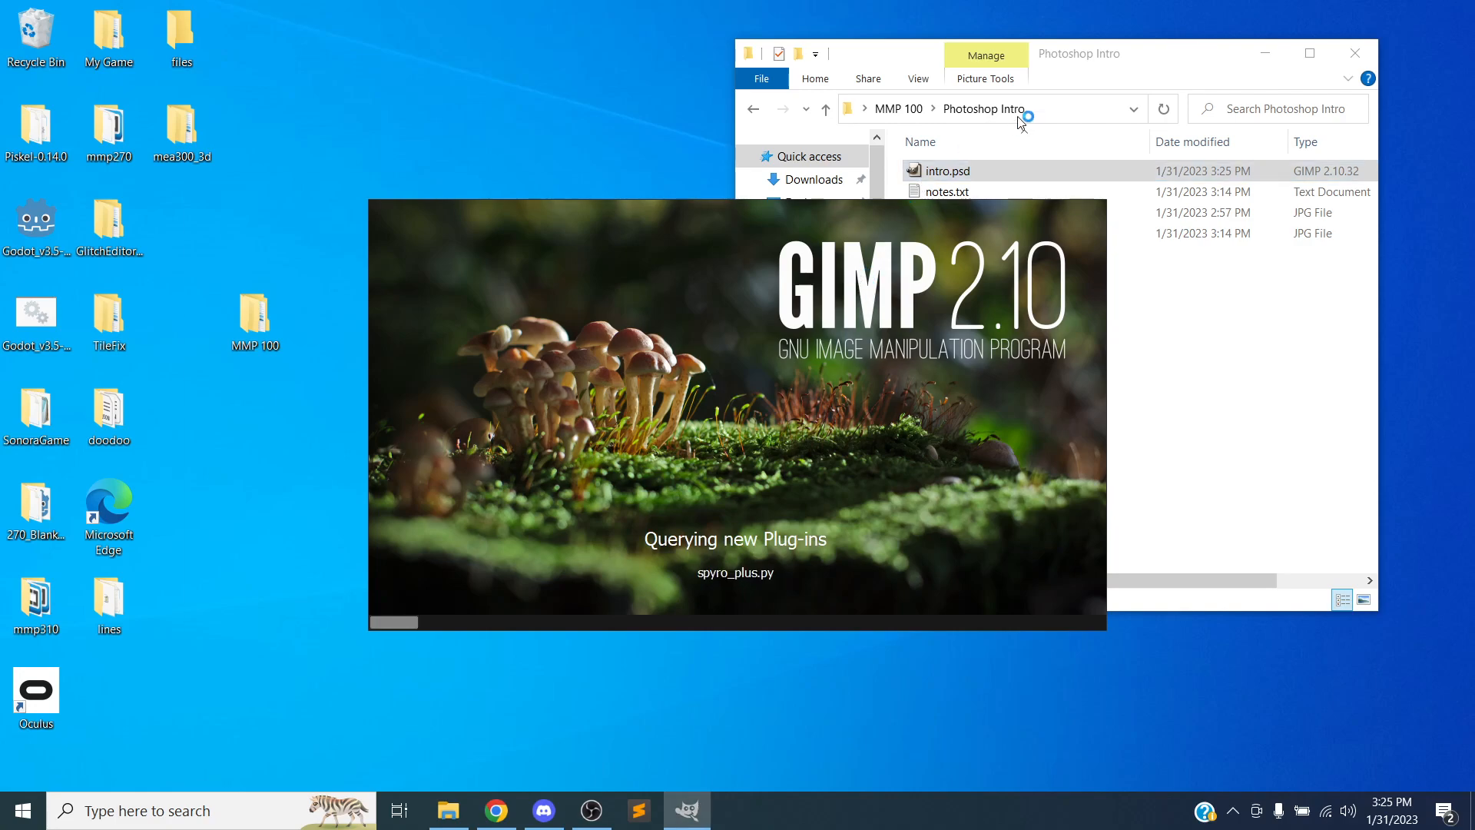
Set Adobe Photoshop 2023 as the app always used to open .psd files
click(1153, 43)
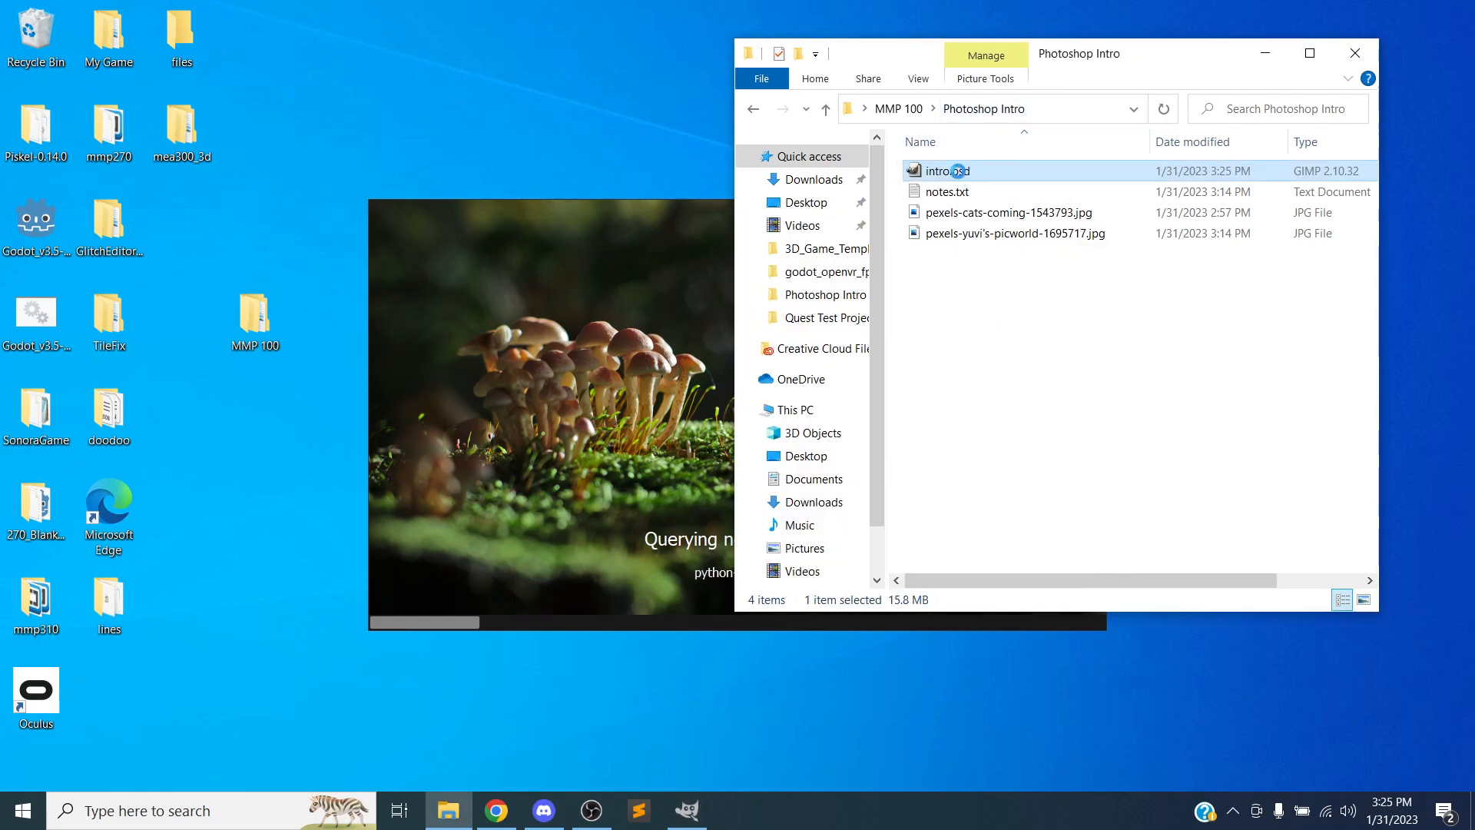
right_click(957, 171)
mouse_move(1076, 273)
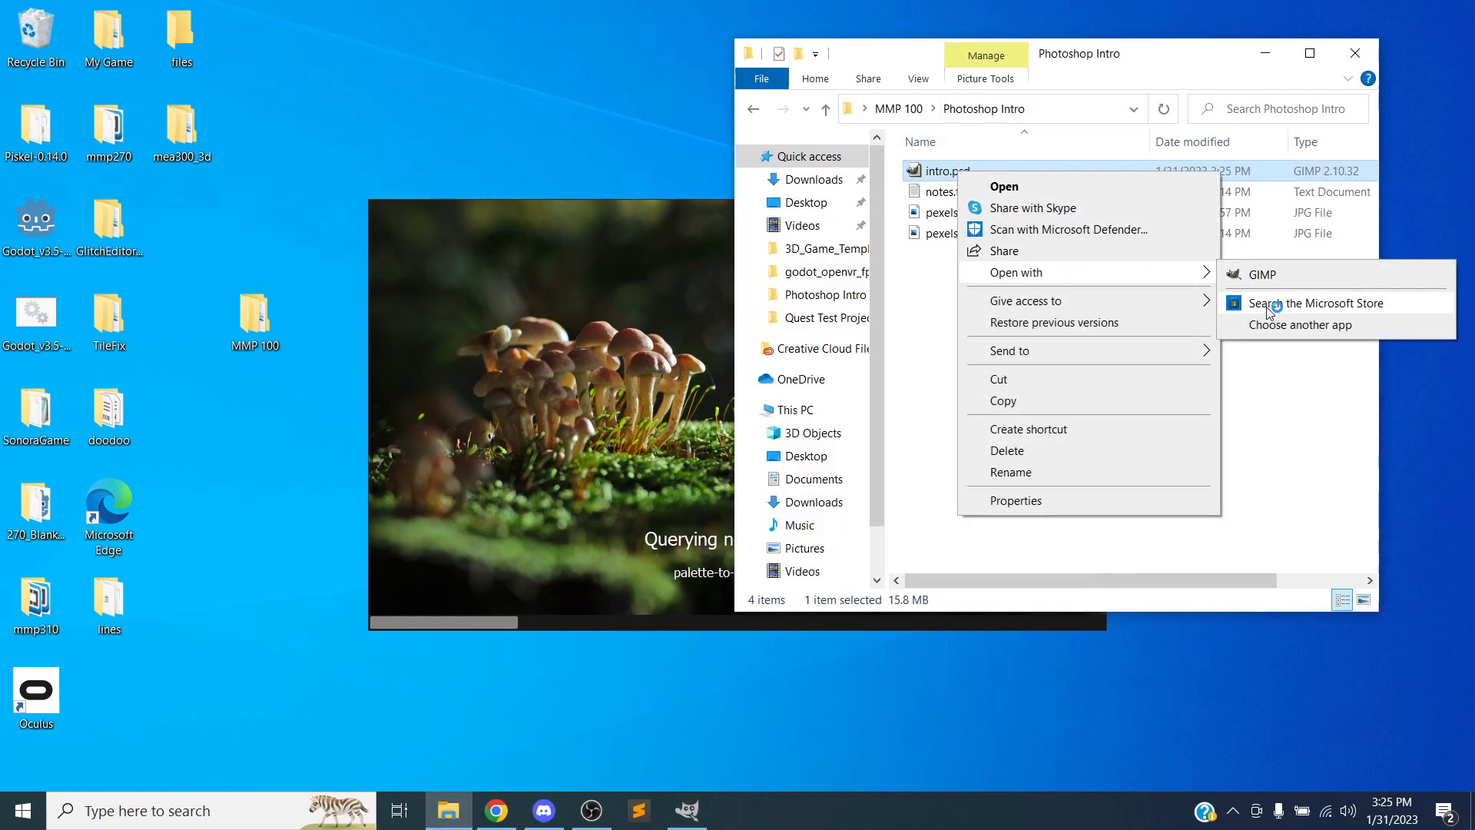
click(1298, 324)
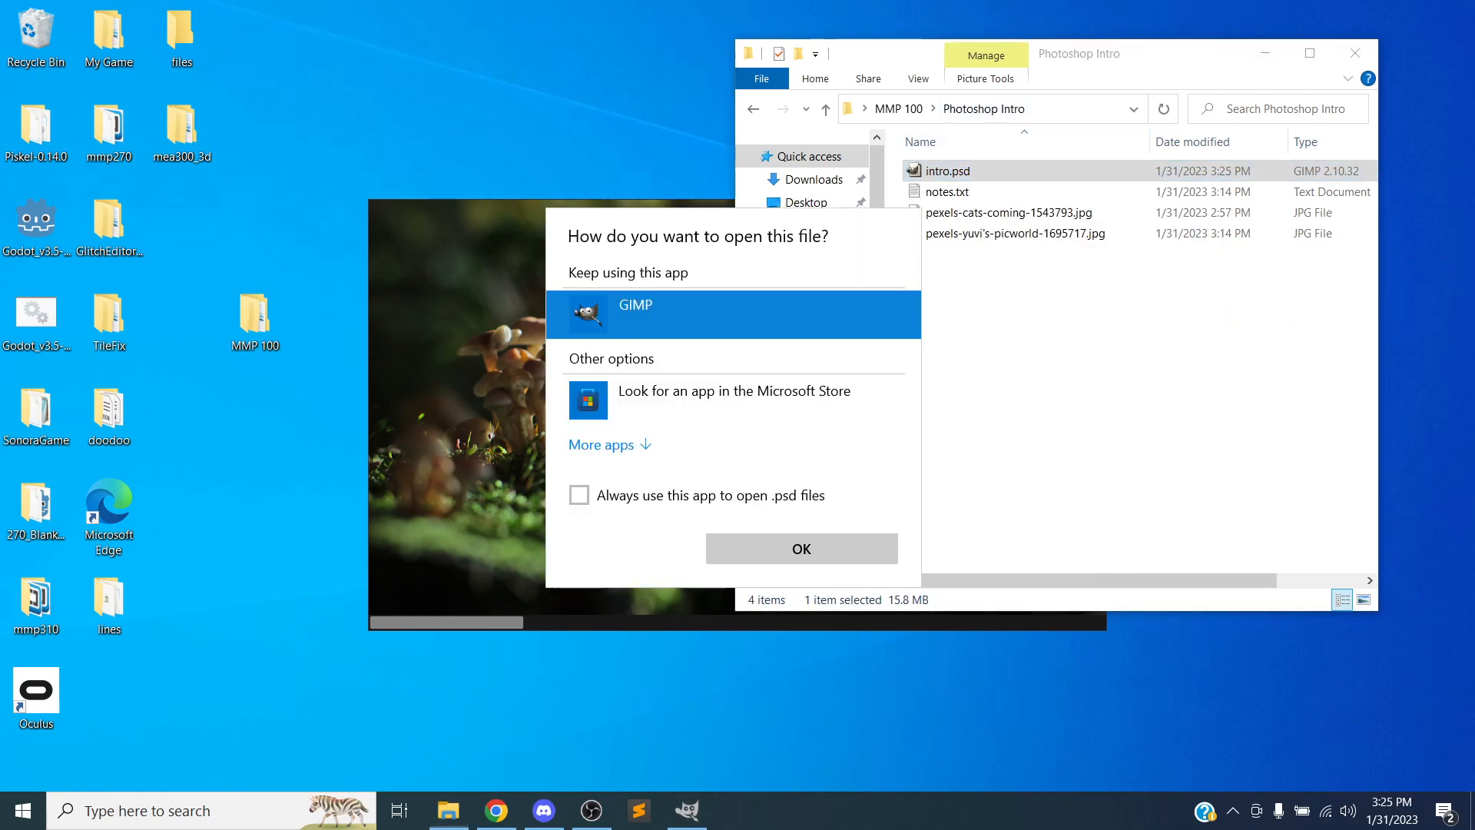
click(656, 495)
click(648, 444)
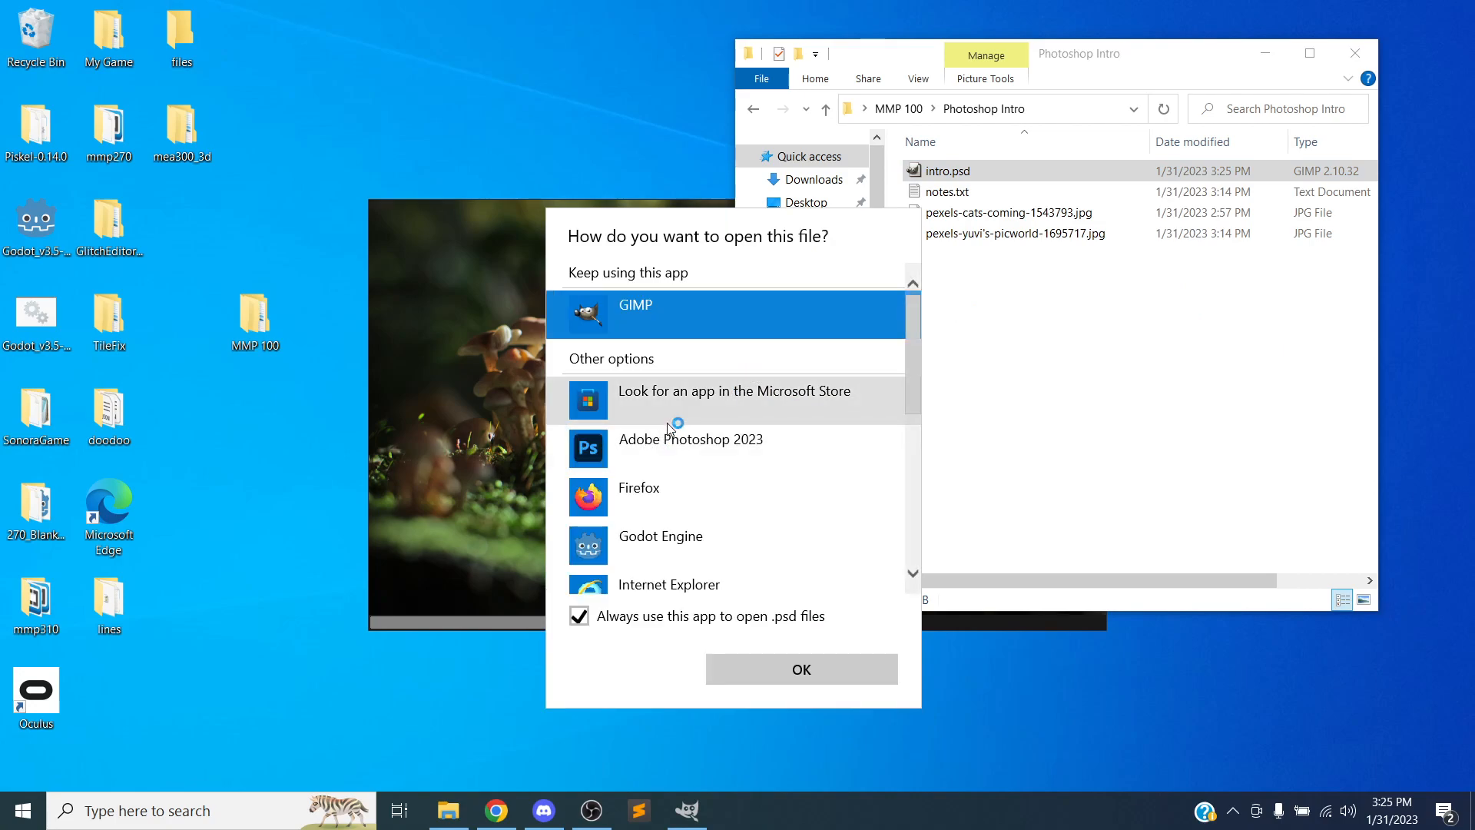
click(670, 434)
click(797, 669)
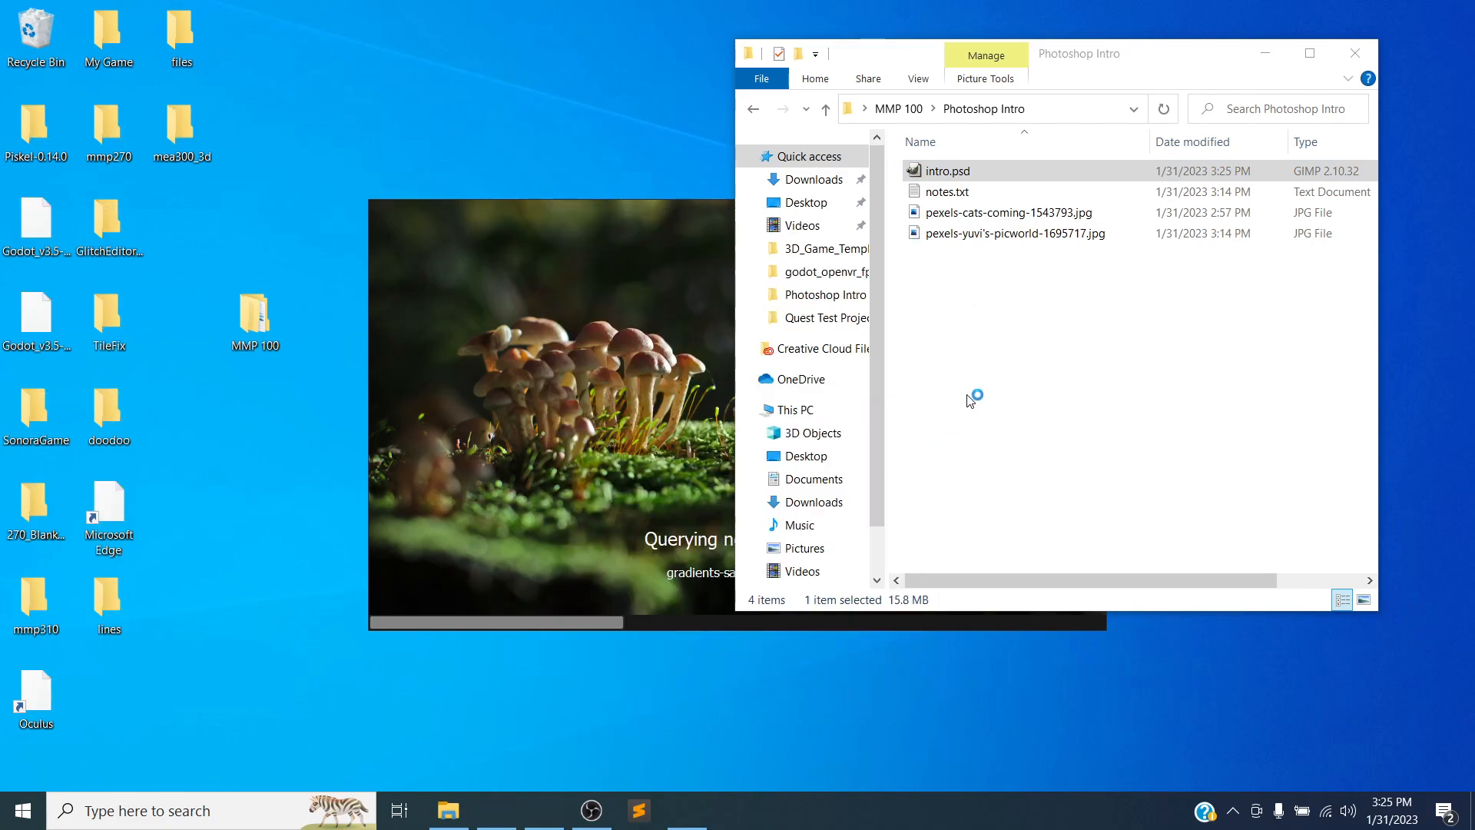
Open intro.psd in Photoshop and move the rasterized chameleon copy slightly down and to the right
click(959, 173)
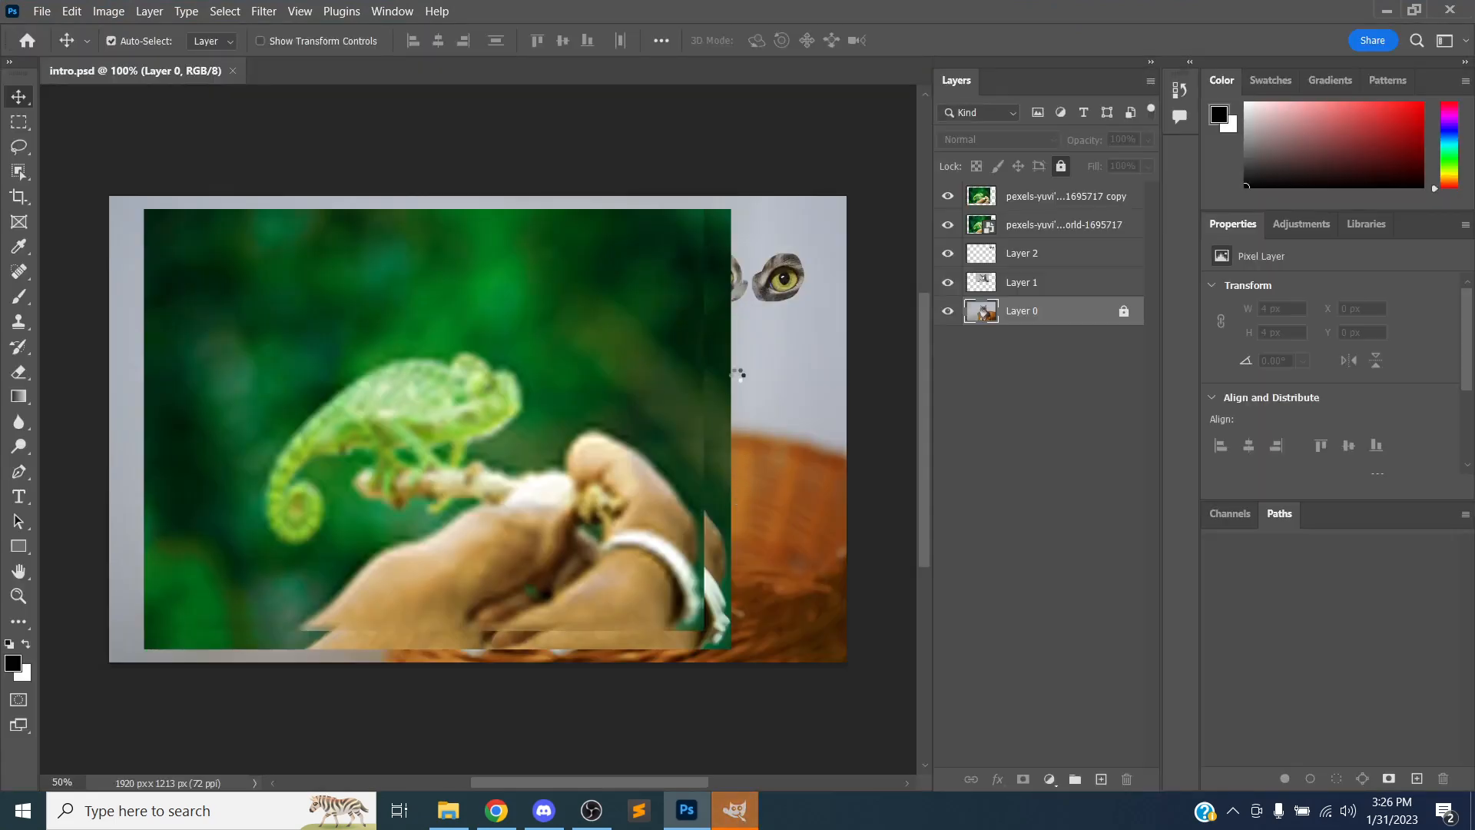
click(1034, 232)
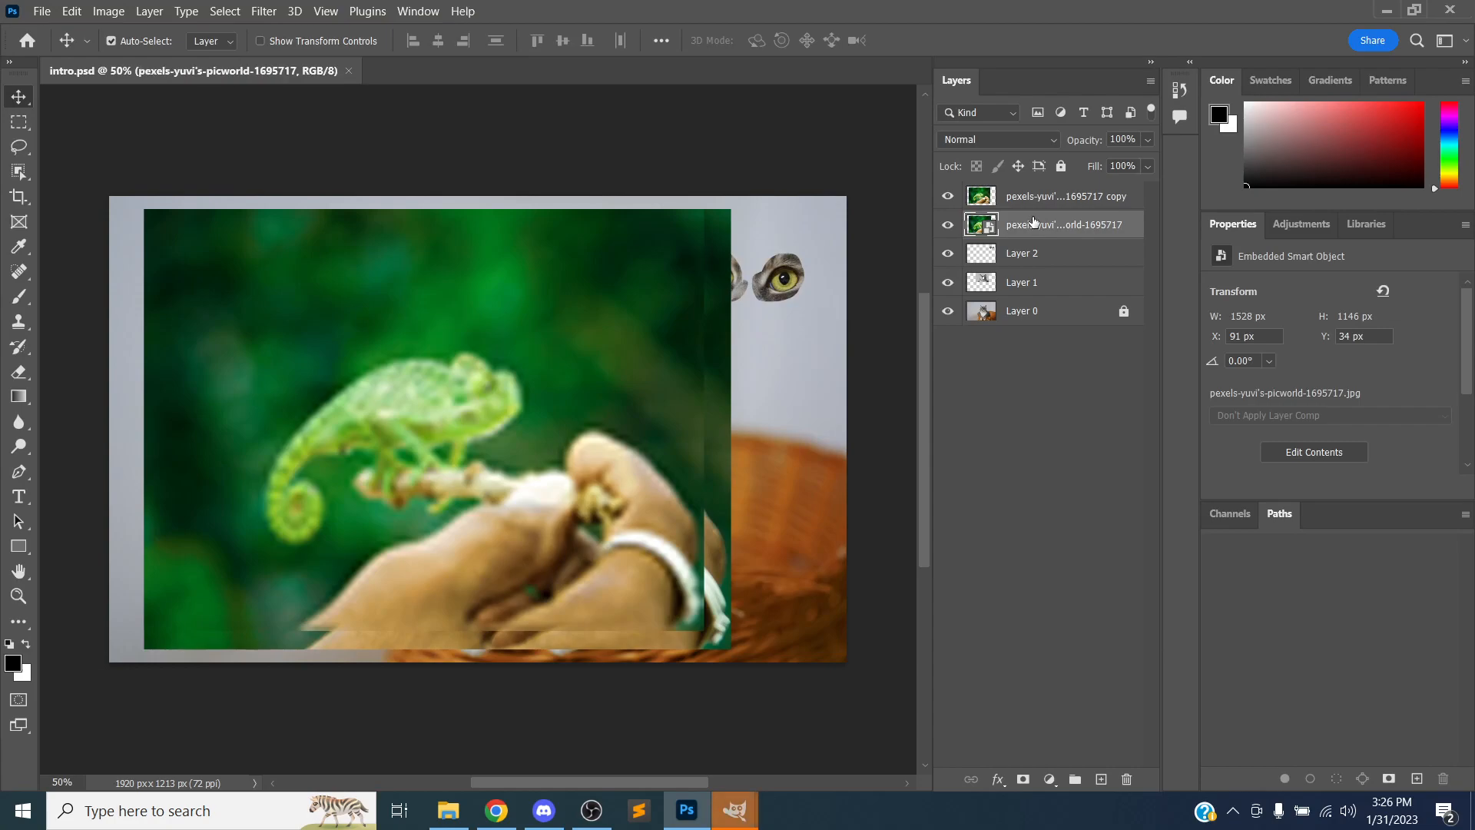
drag(277, 305, 335, 321)
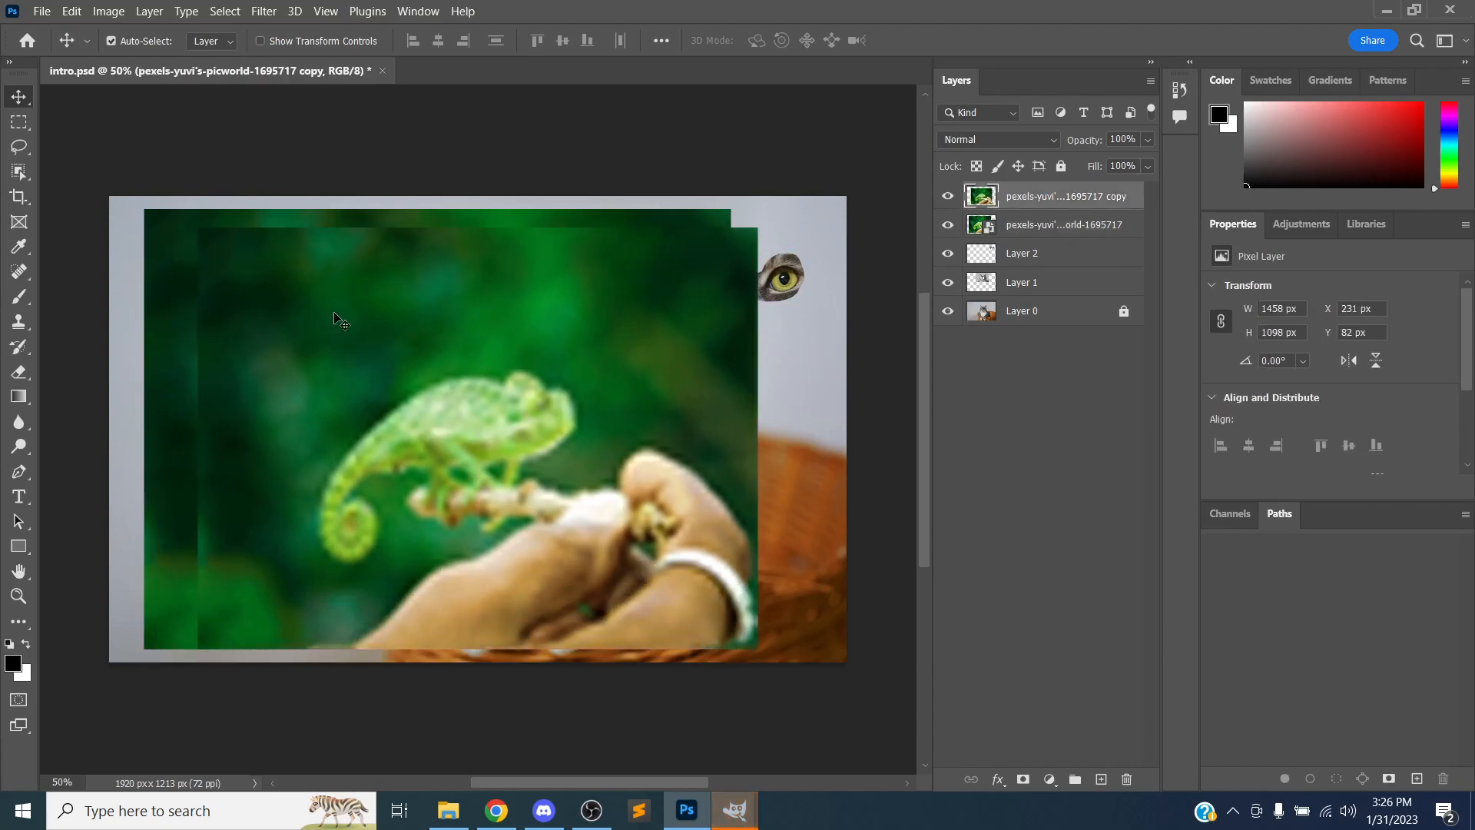
key(alt+Tab)
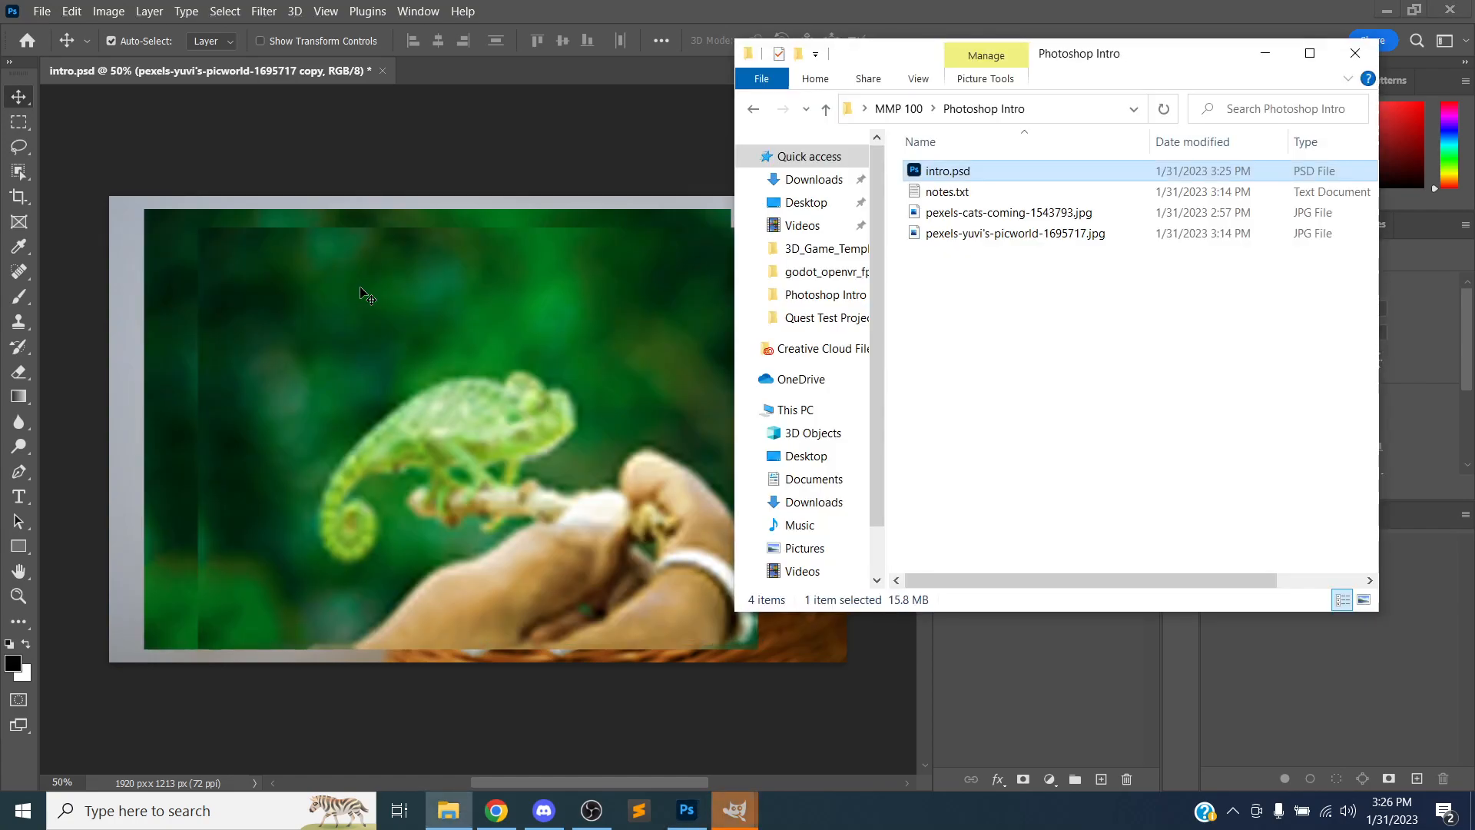
key(alt+Tab)
key(alt+Tab)
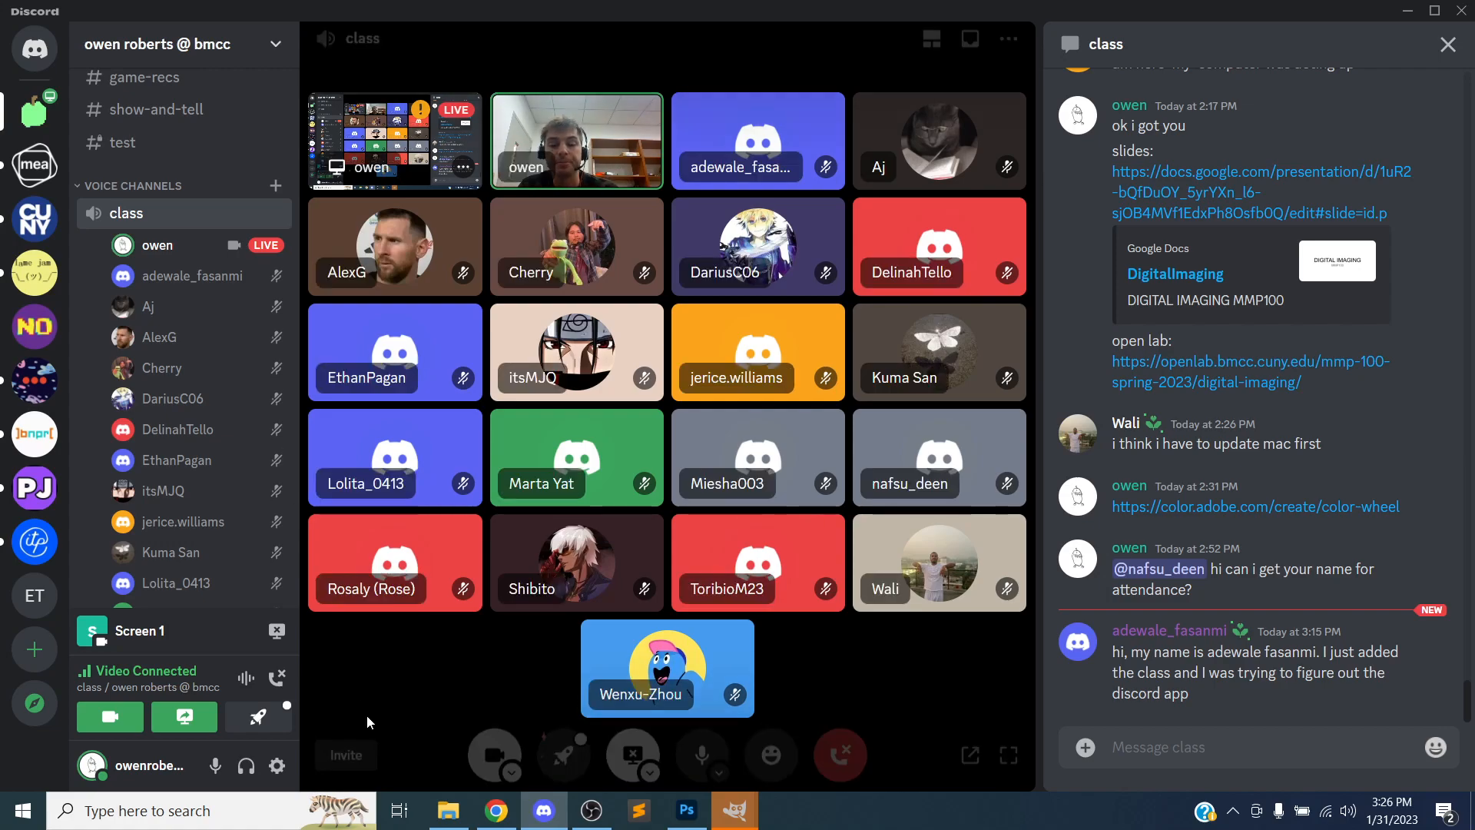
Examine the file sizes of intro.psd and the two JPG images in the Photoshop Intro folder
click(447, 810)
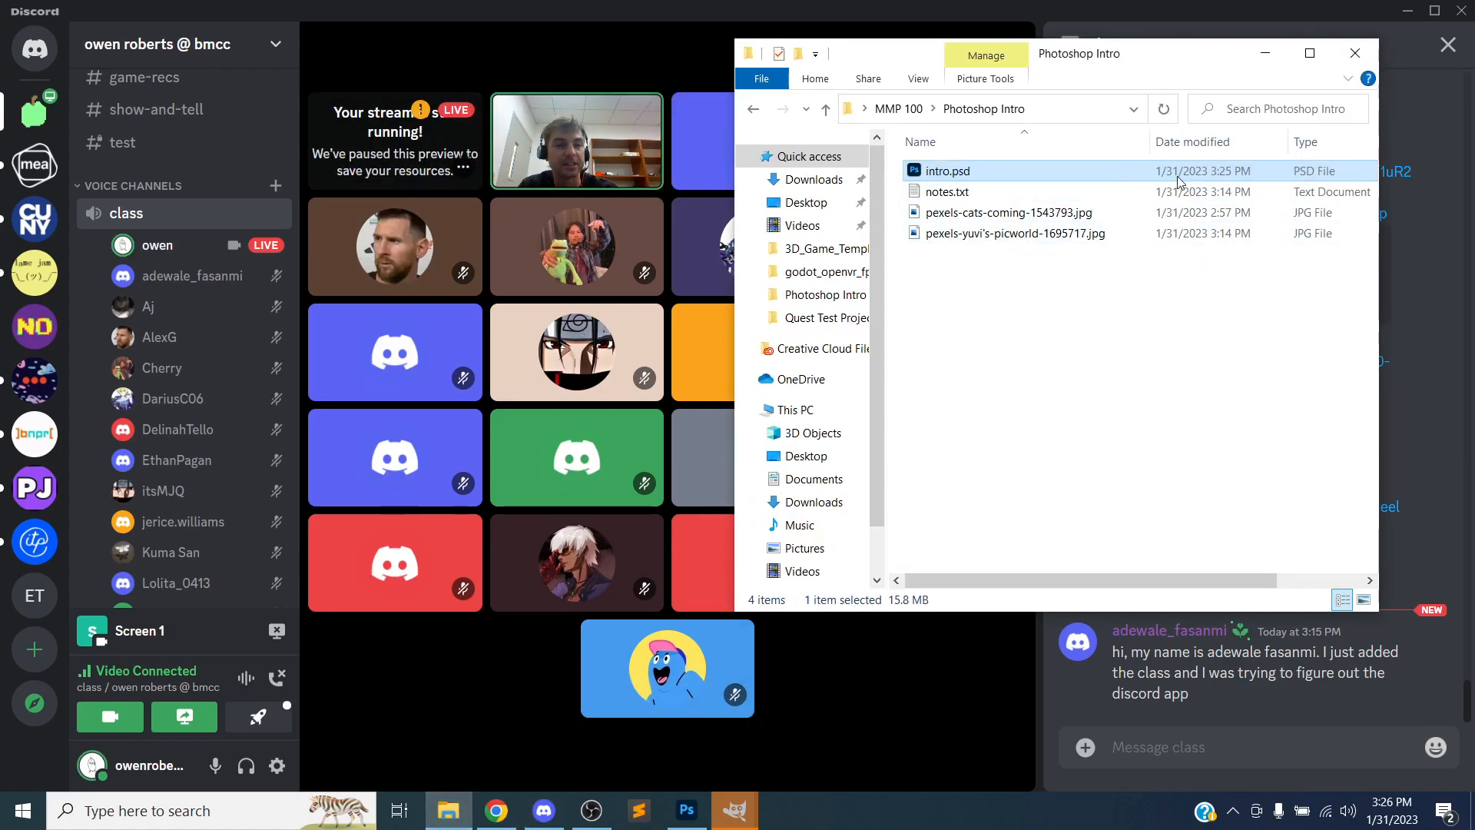
drag(736, 207, 454, 212)
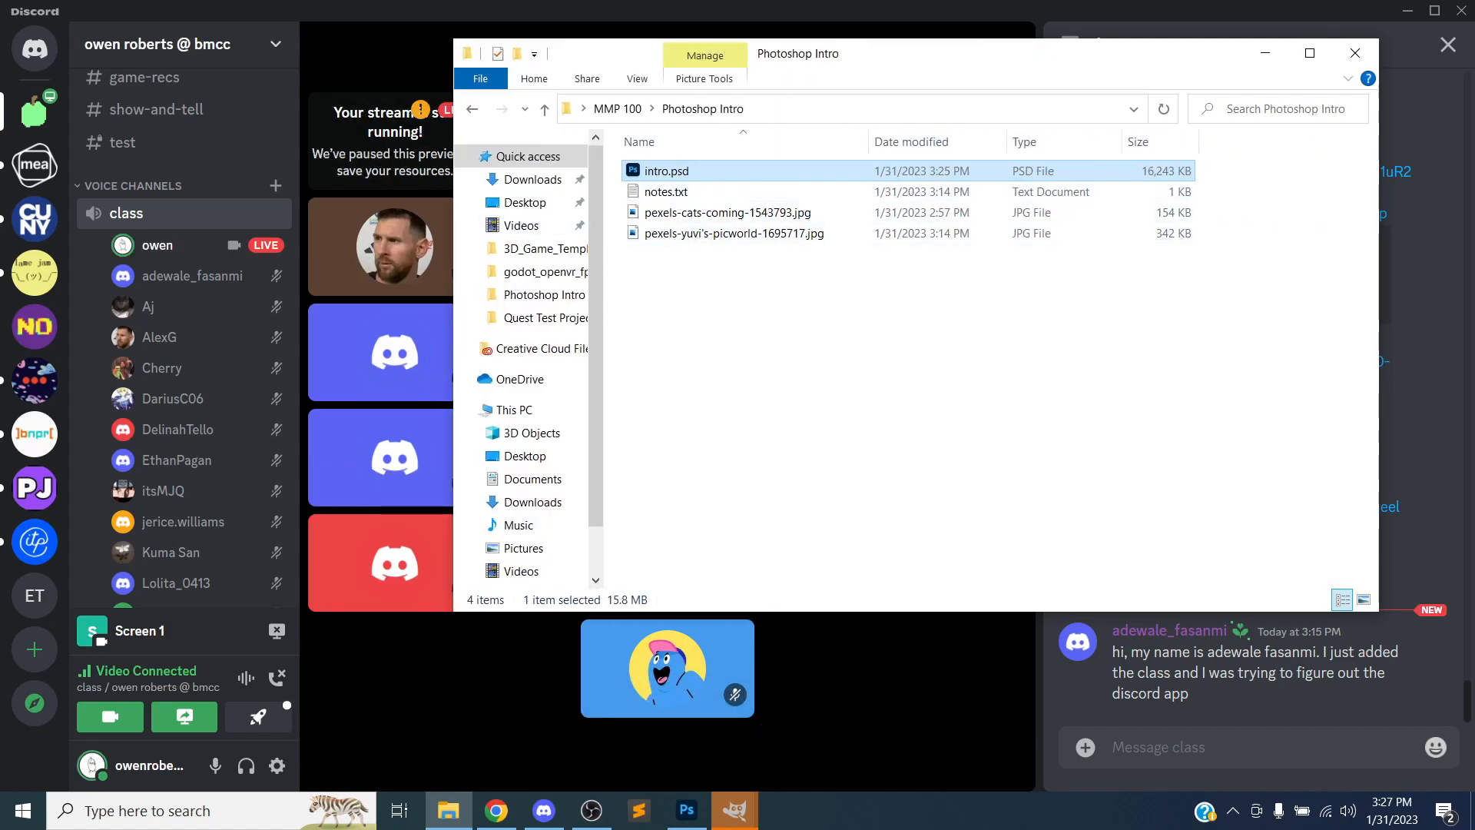
key(alt+Tab)
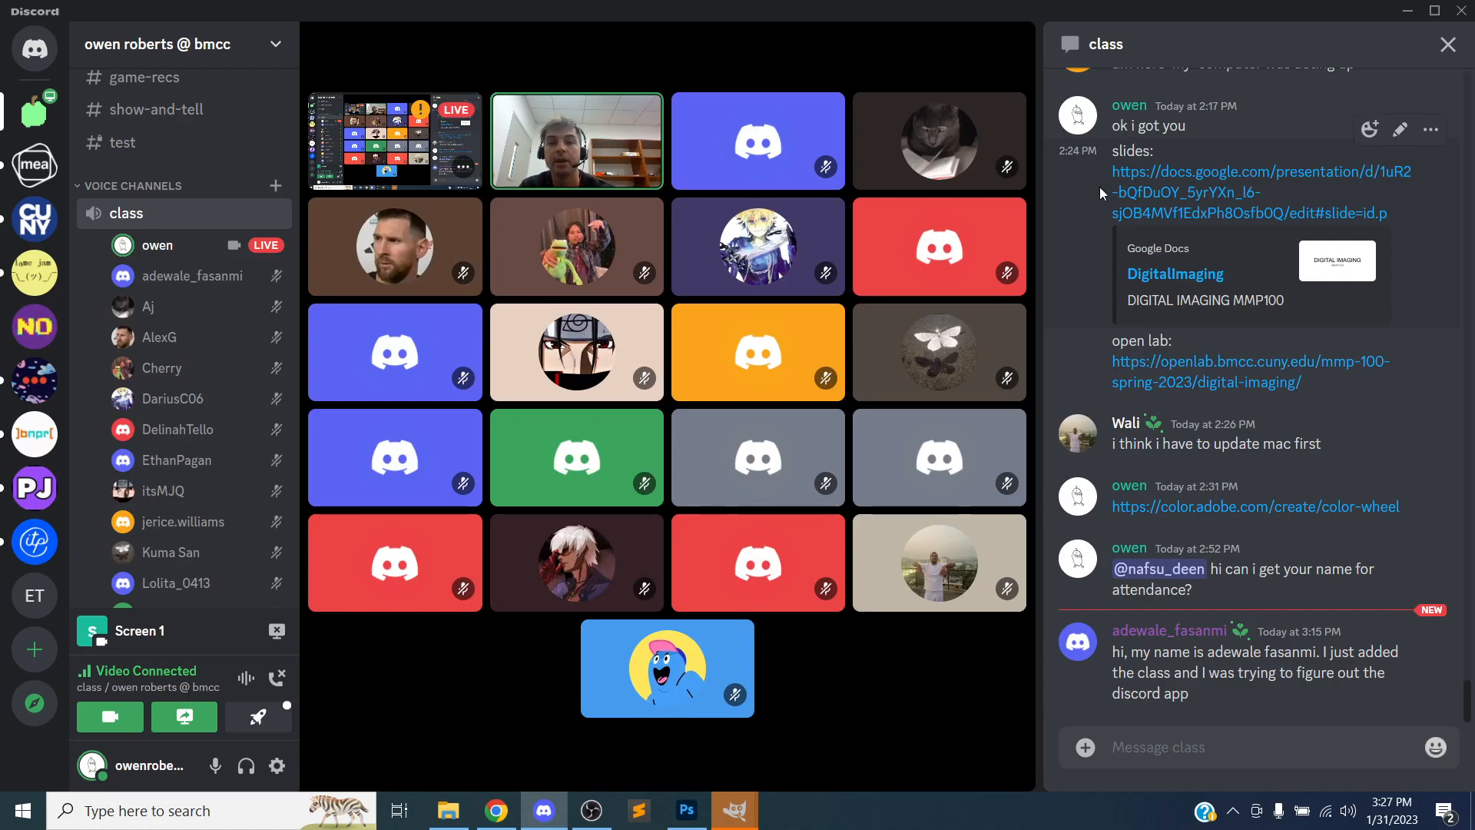
key(alt+Tab)
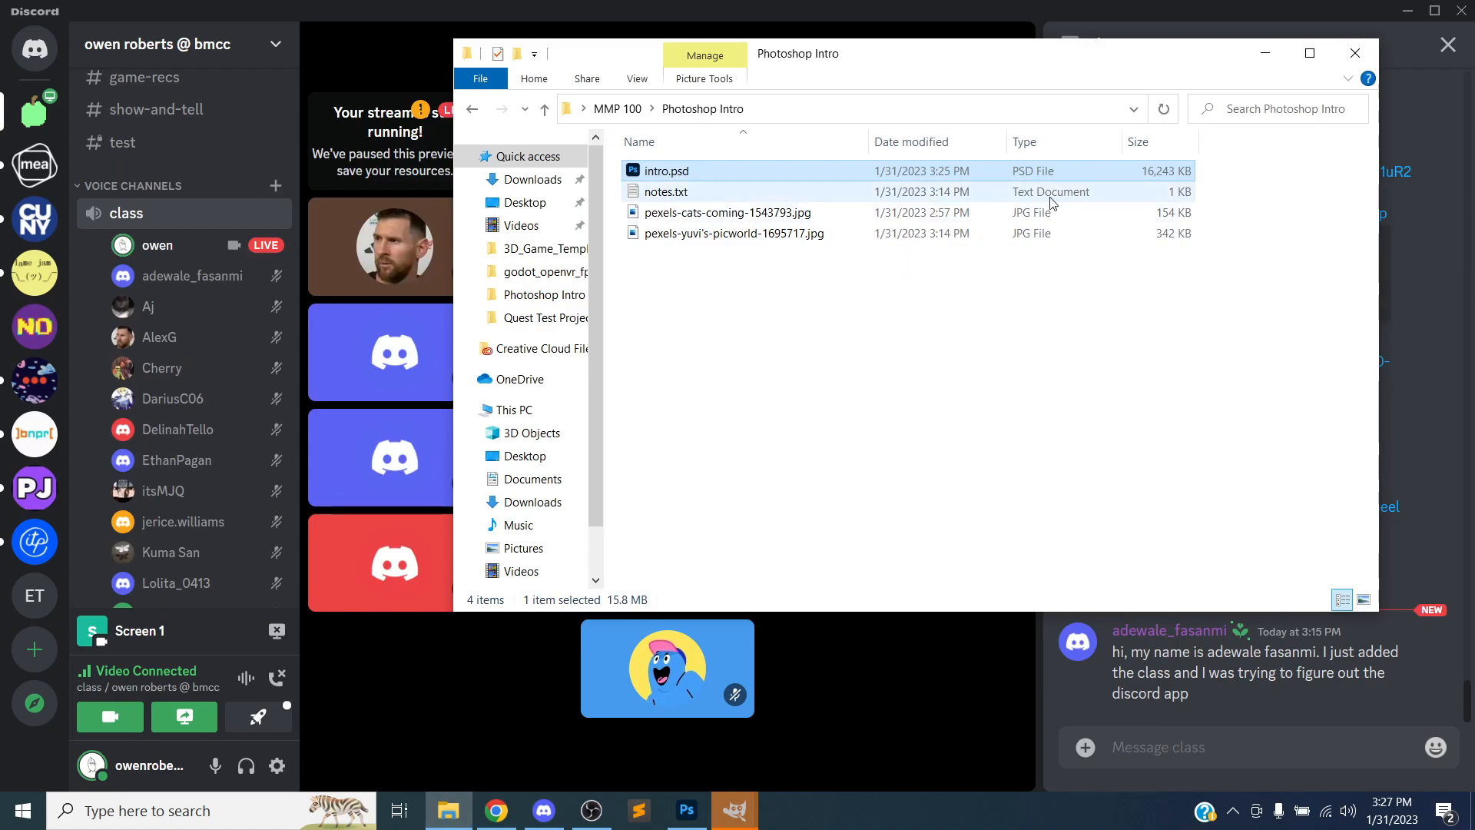
click(1190, 212)
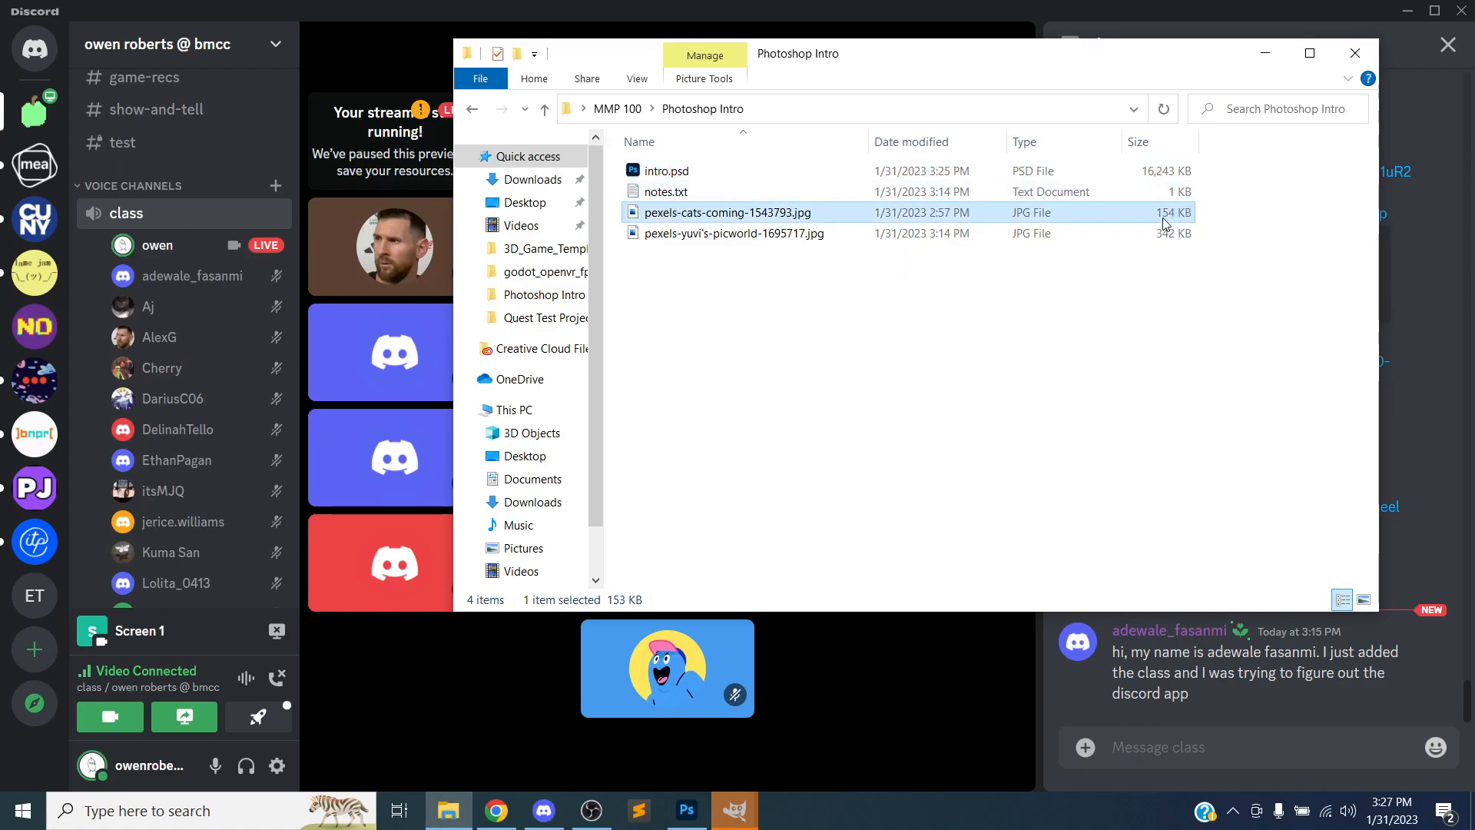
click(1126, 237)
key(alt+Tab)
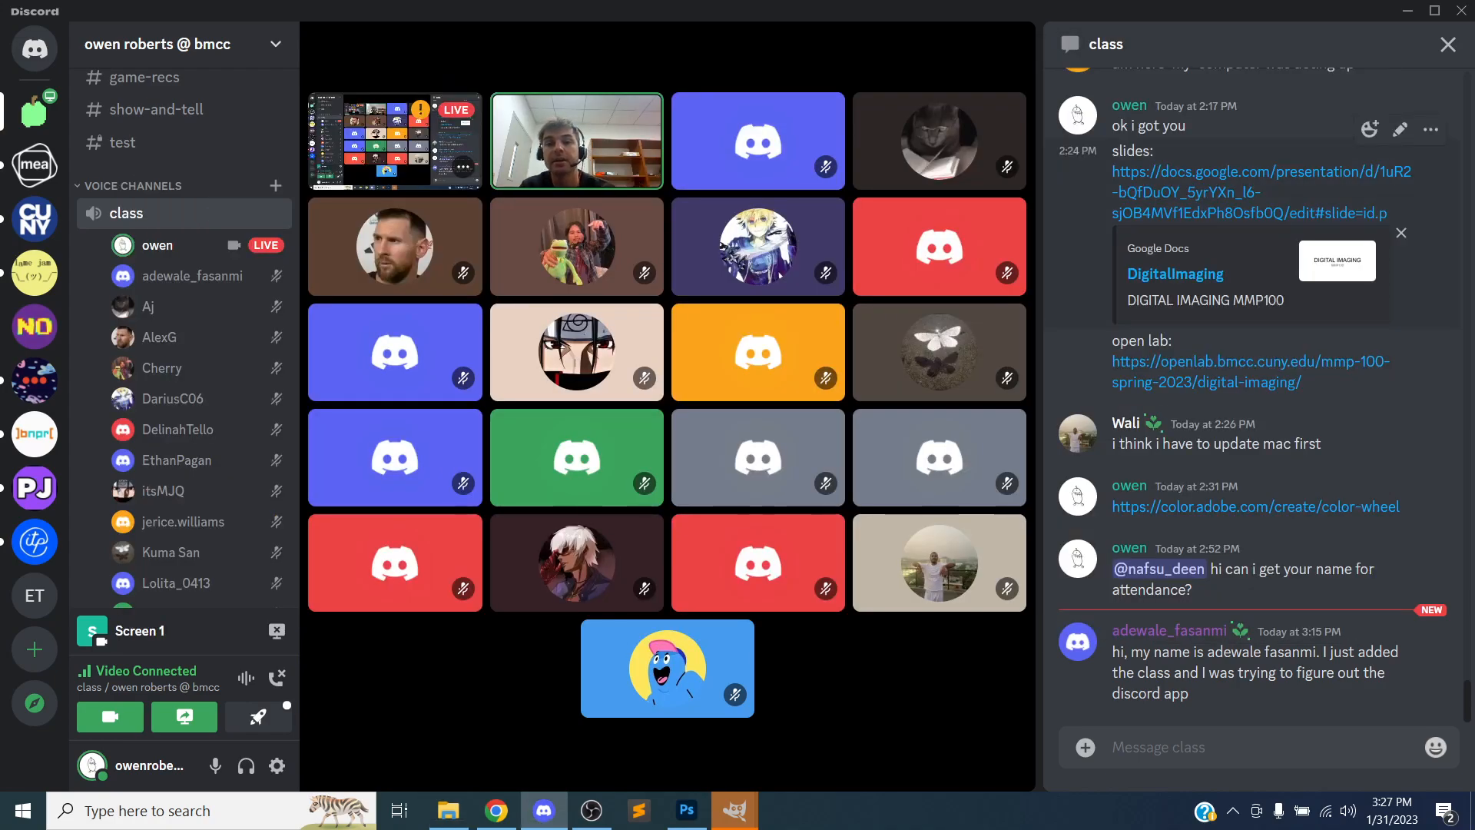
key(alt+Tab)
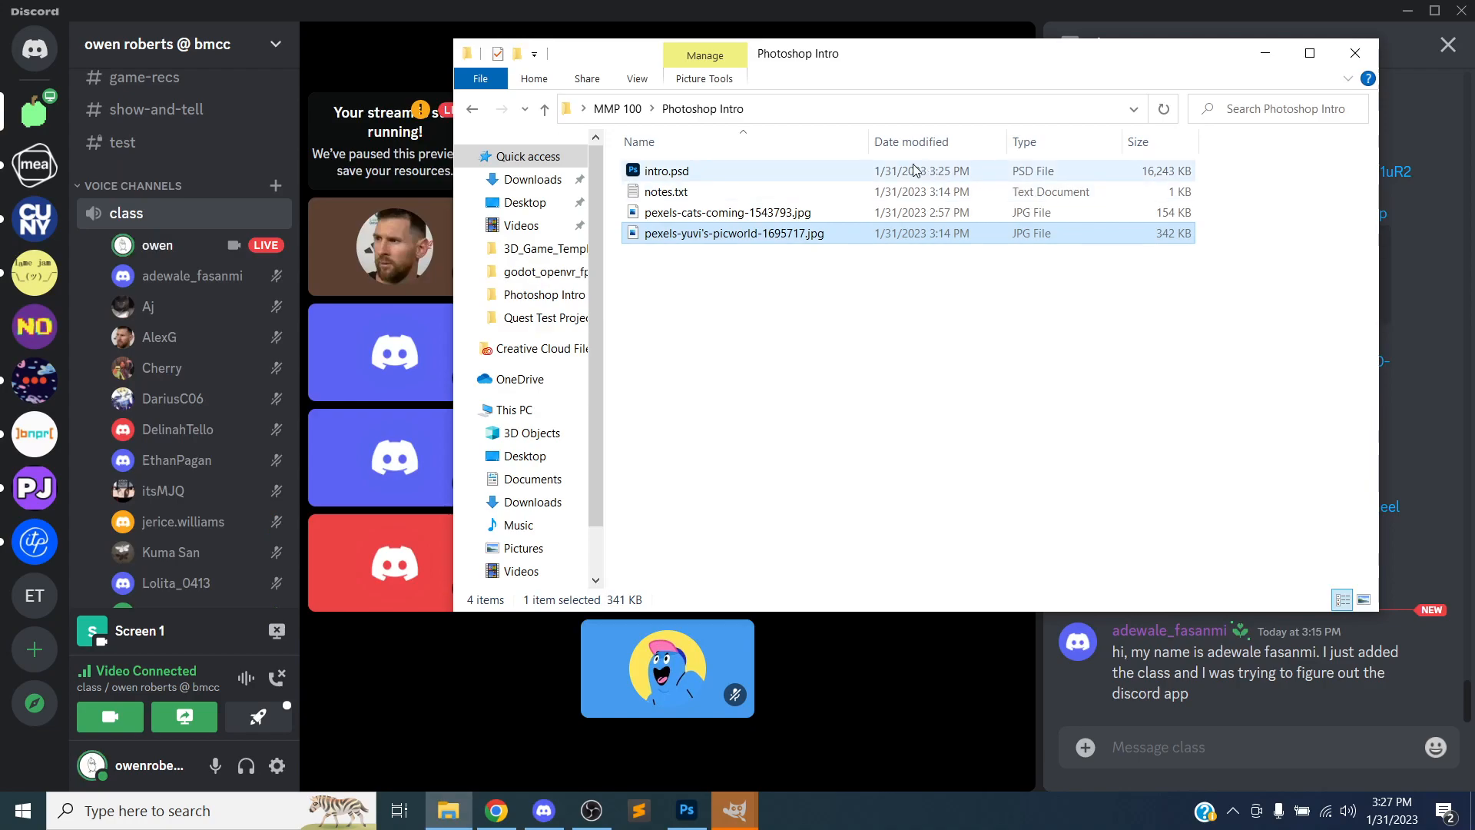
key(alt+Tab)
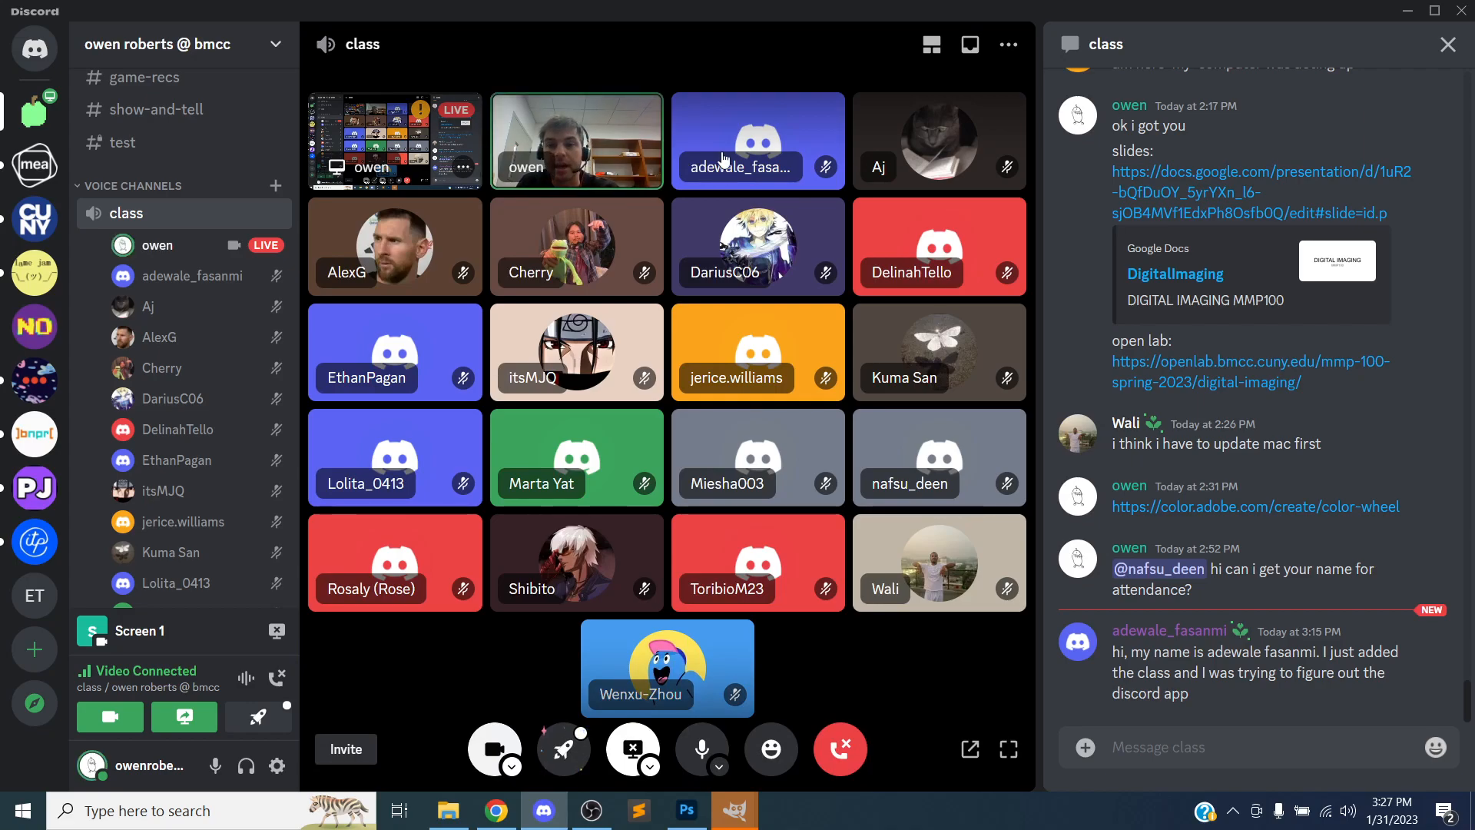
click(591, 810)
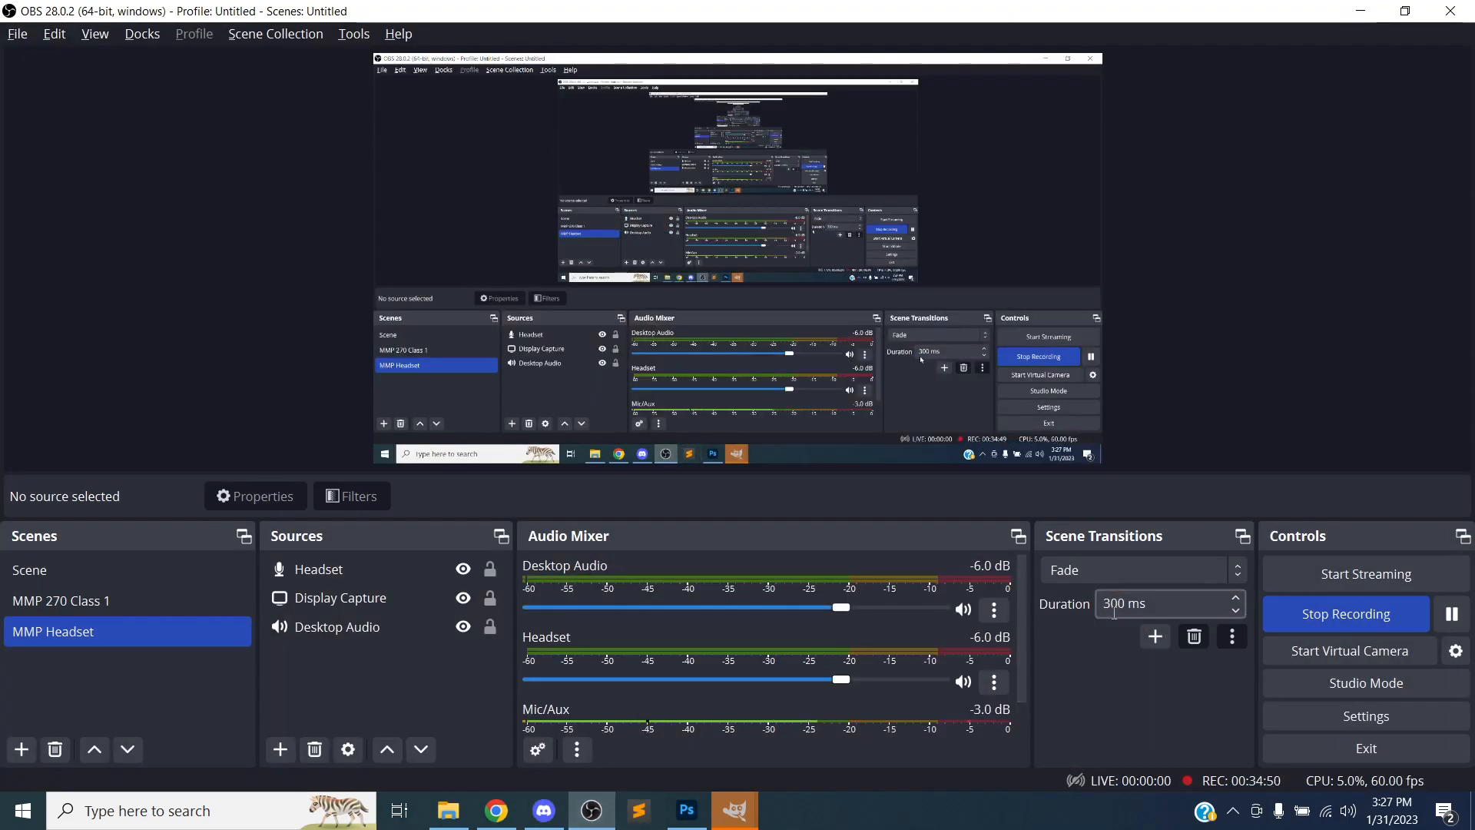